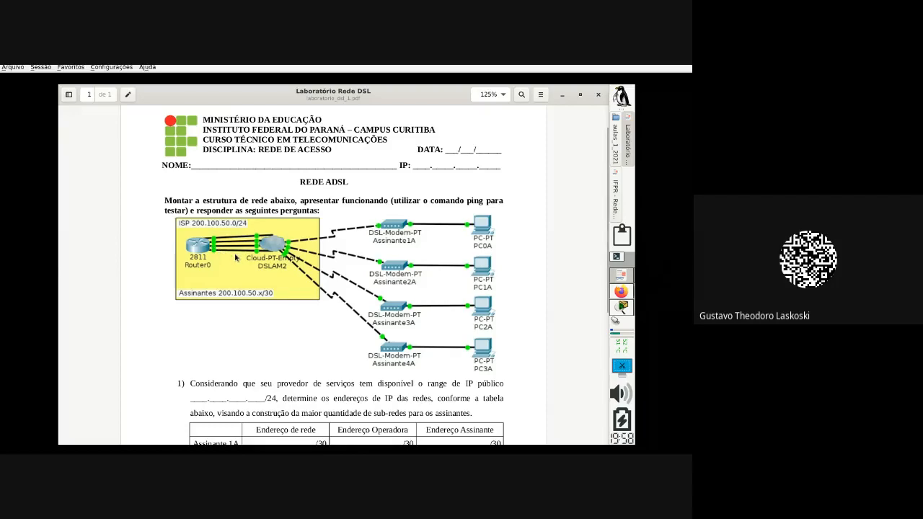
# Step: Point out the /30 prefix in the address table
pyautogui.scroll(-2, 235, 258)
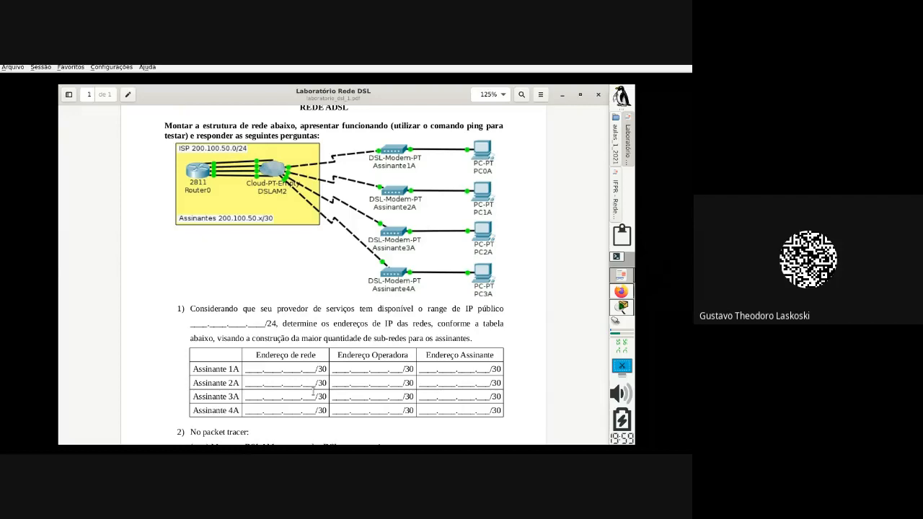
pyautogui.moveTo(317, 369); pyautogui.dragTo(328, 369)
pyautogui.scroll(1, 260, 317)
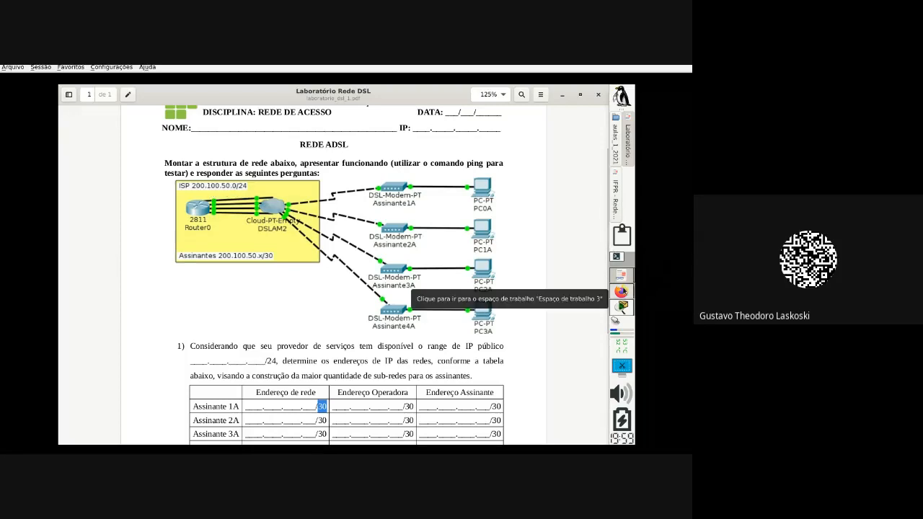
# Step: Open the password-protected IPv4 address table in Firefox, entering the document password
pyautogui.click(620, 292)
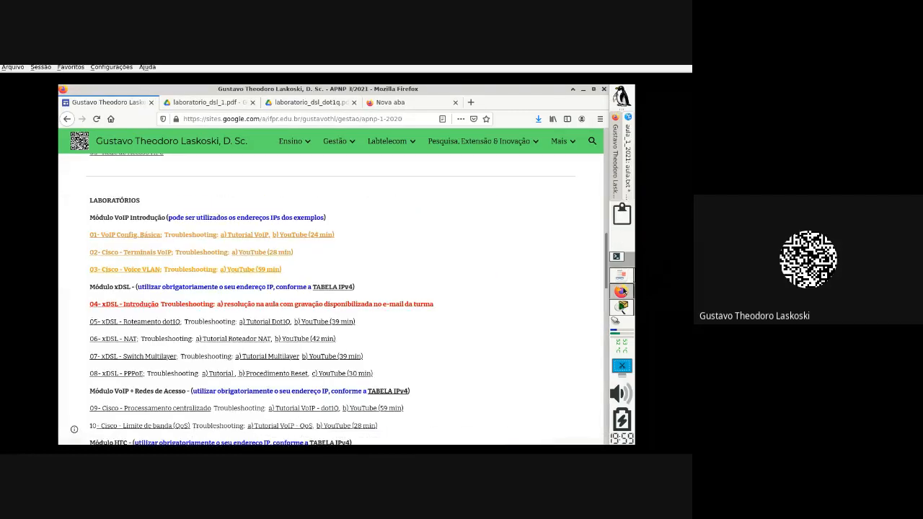
pyautogui.click(336, 291)
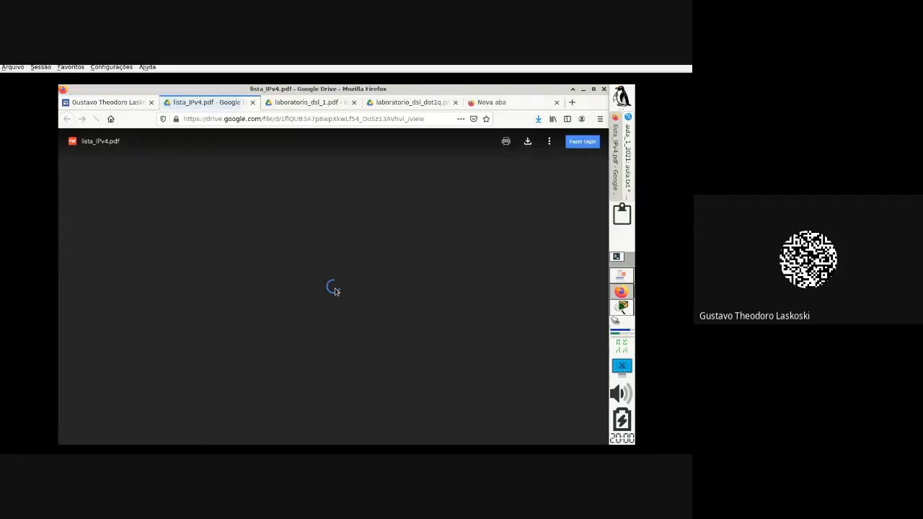
pyautogui.write('****')
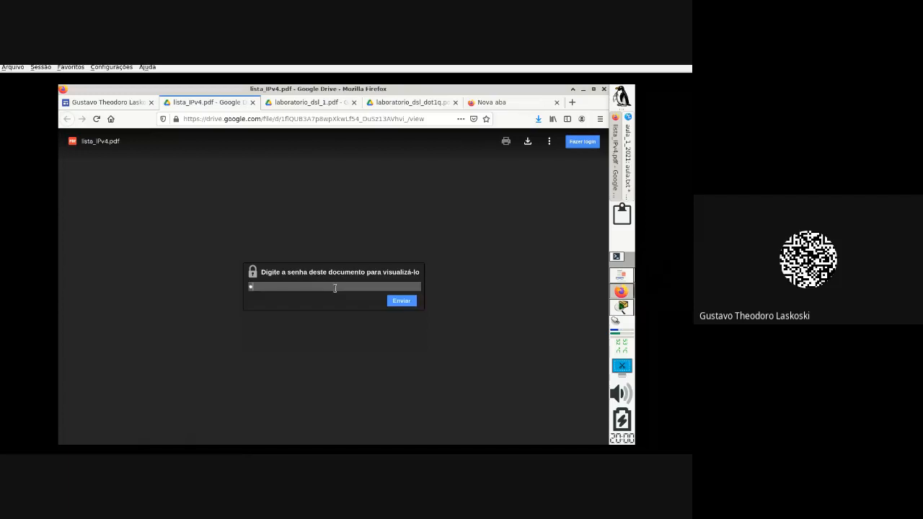
pyautogui.write('*******')
pyautogui.press('Return')
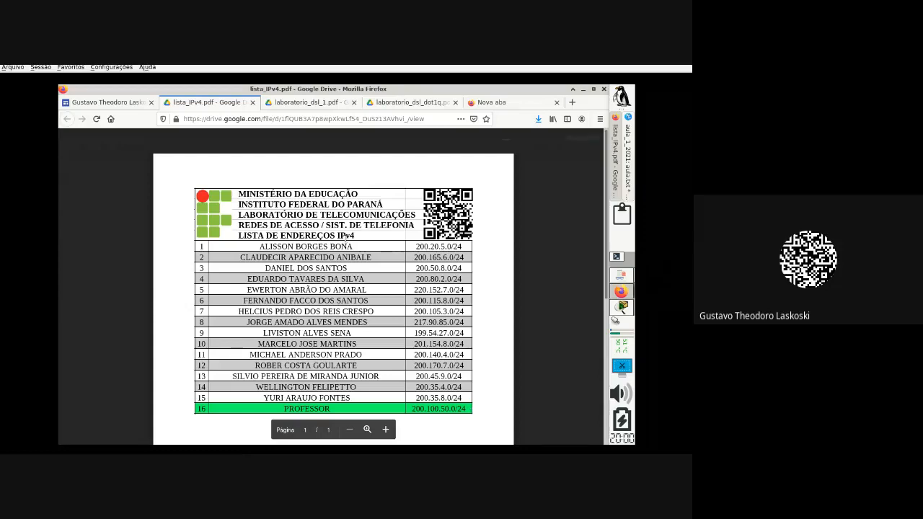
# Step: Bring Kate's aula.txt notes to the front over the IPv4 address list
pyautogui.click(623, 282)
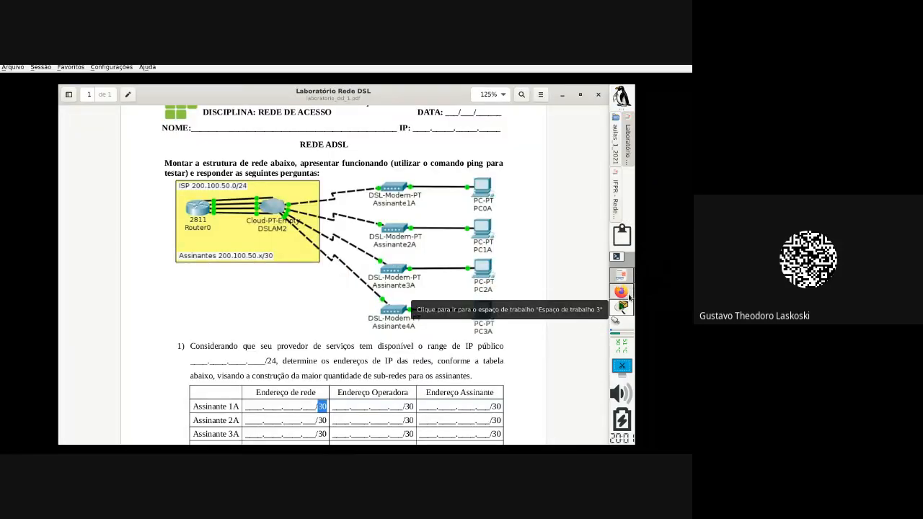
pyautogui.click(629, 296)
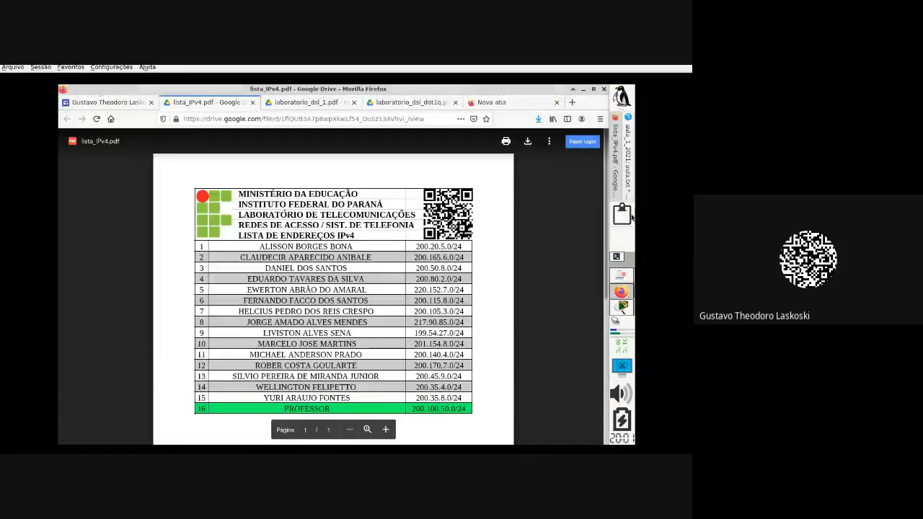
pyautogui.click(629, 182)
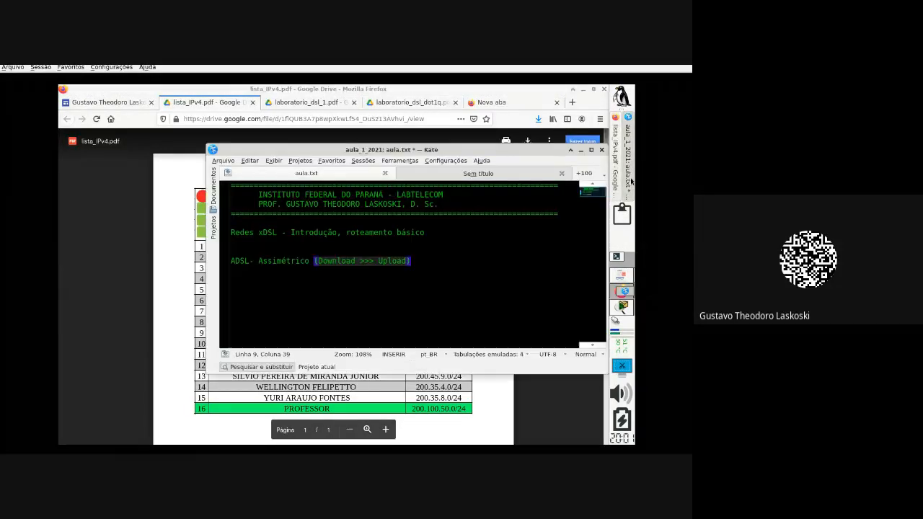
# Step: Replace the ADSL line in aula.txt with 200.100.50.0/24
pyautogui.click(465, 269)
pyautogui.click(274, 258)
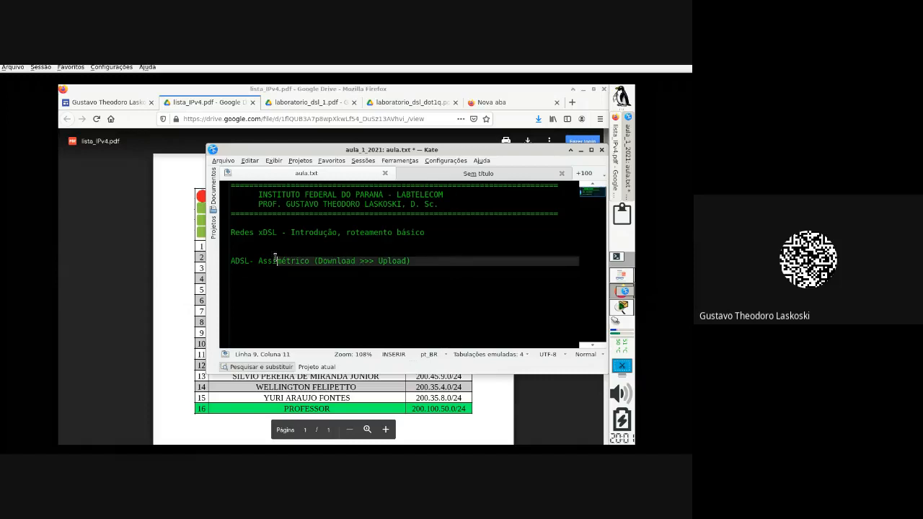
pyautogui.moveTo(275, 259); pyautogui.dragTo(201, 265)
pyautogui.press('Delete')
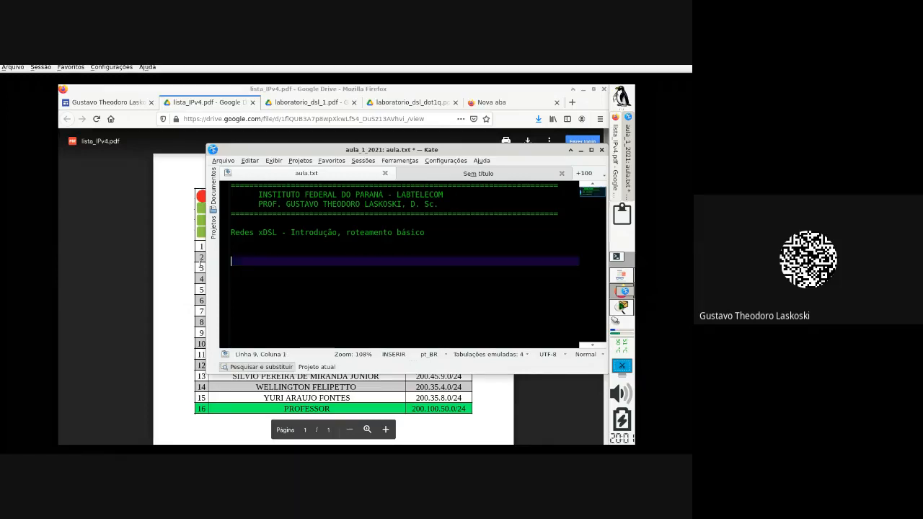
pyautogui.write('200.100.50.0/24')
# Step: Maximize the Kate window and start an empty line below the address
pyautogui.click(592, 151)
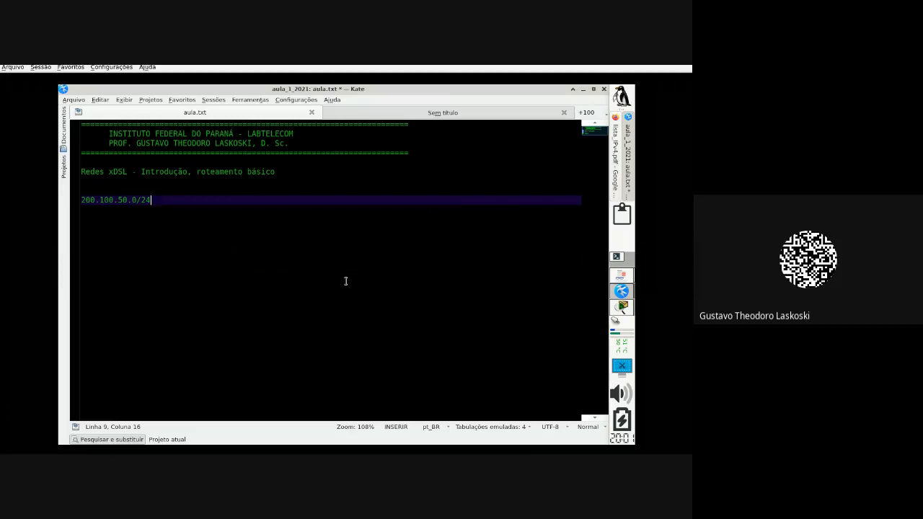
pyautogui.press('Return')
pyautogui.press('Return')
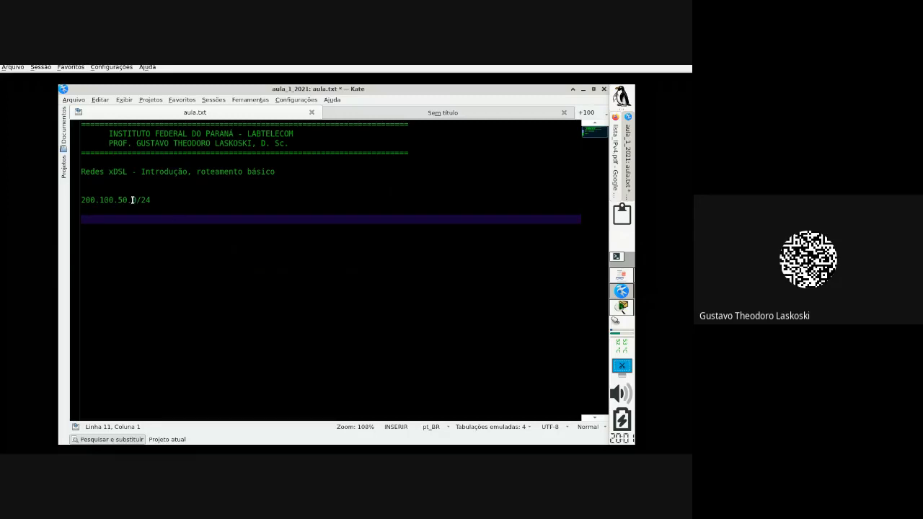
pyautogui.click(160, 202)
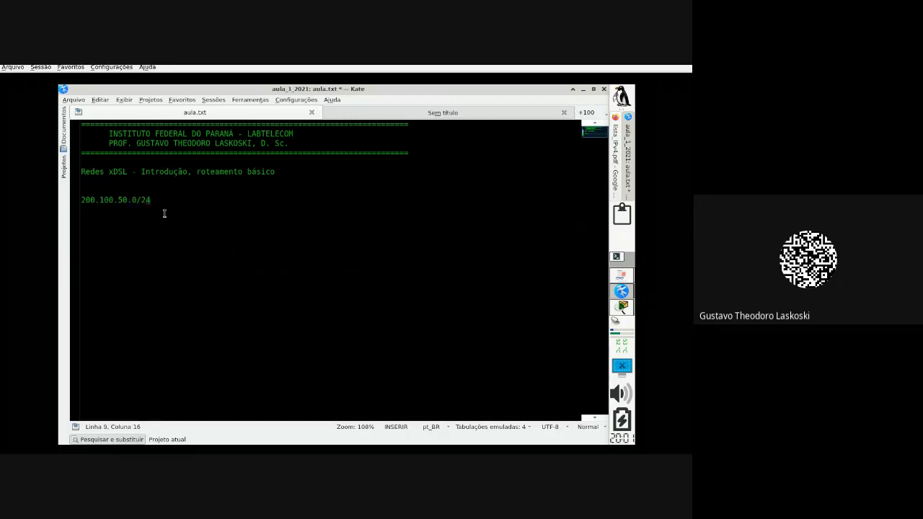
pyautogui.press('Down')
pyautogui.press('Down')
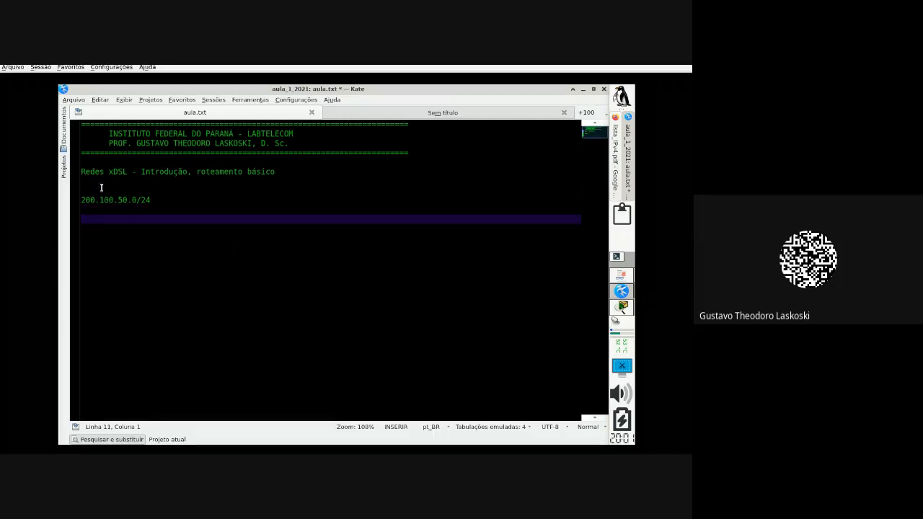
pyautogui.click(144, 199)
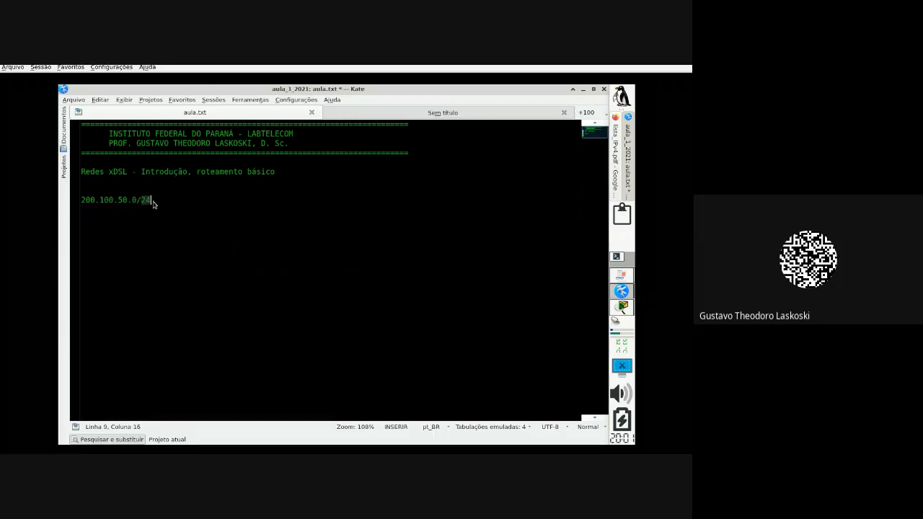
pyautogui.click(149, 217)
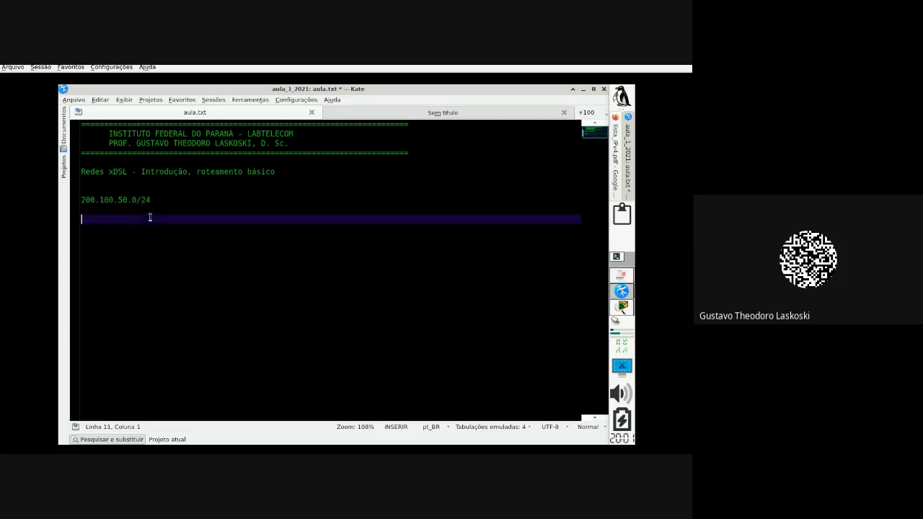
# Step: Add the /24 mask 11111111.11111111.11111111.00000000 with RRRRRRRR.RRRRRRRR.RRRRRRRR.HHHHHHHH beneath it
pyautogui.write('11111111.11111111.1111111')
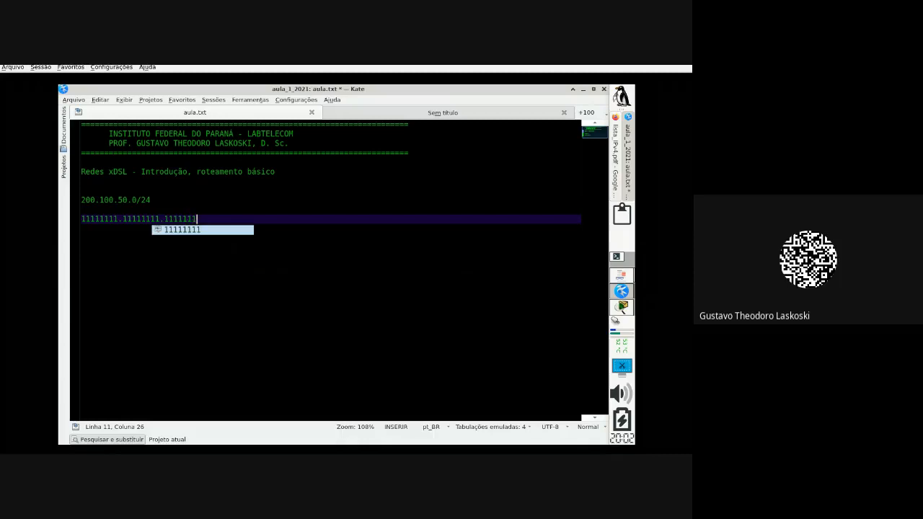
pyautogui.write('.')
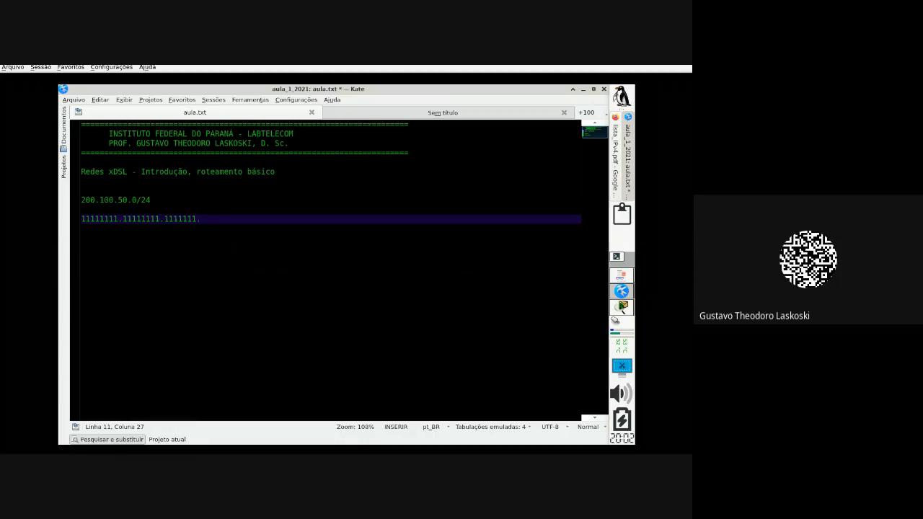
pyautogui.write('1.00000000')
pyautogui.press('Return')
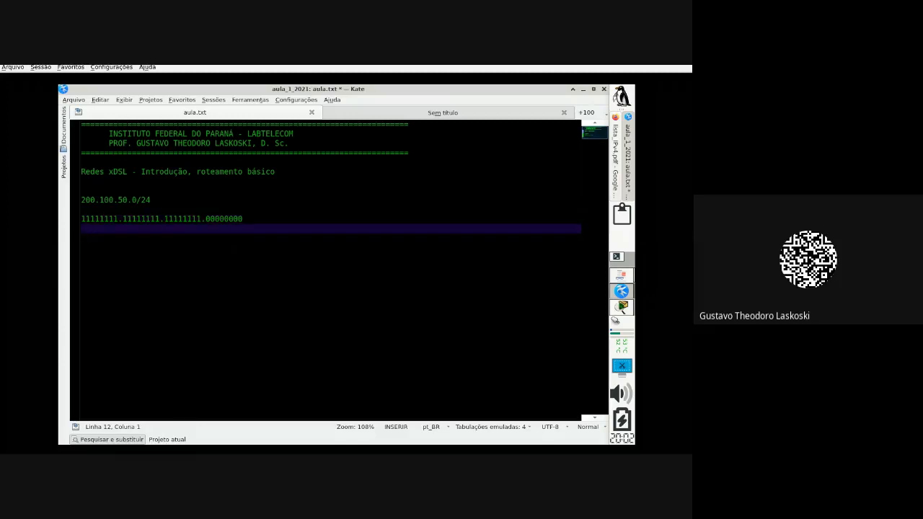
pyautogui.write('RRRRRRRR.RRRRRRRR.')
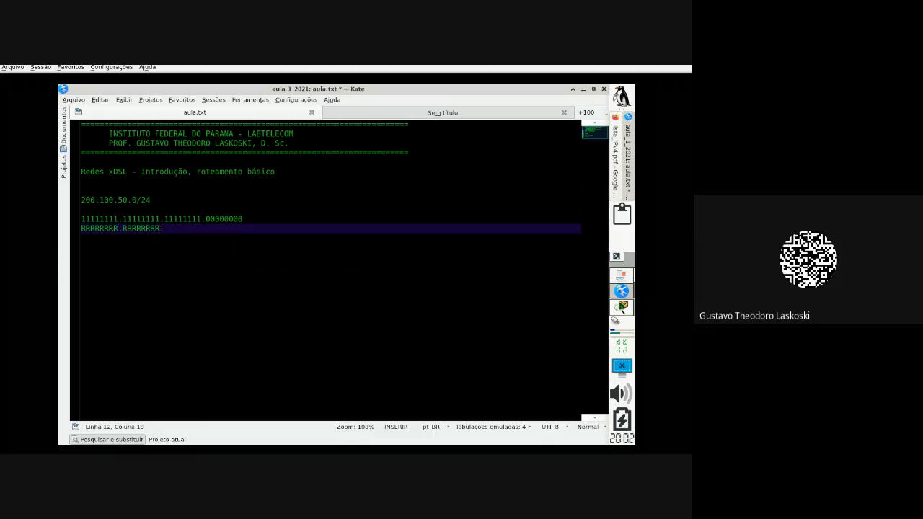
pyautogui.write('RRRRRRR')
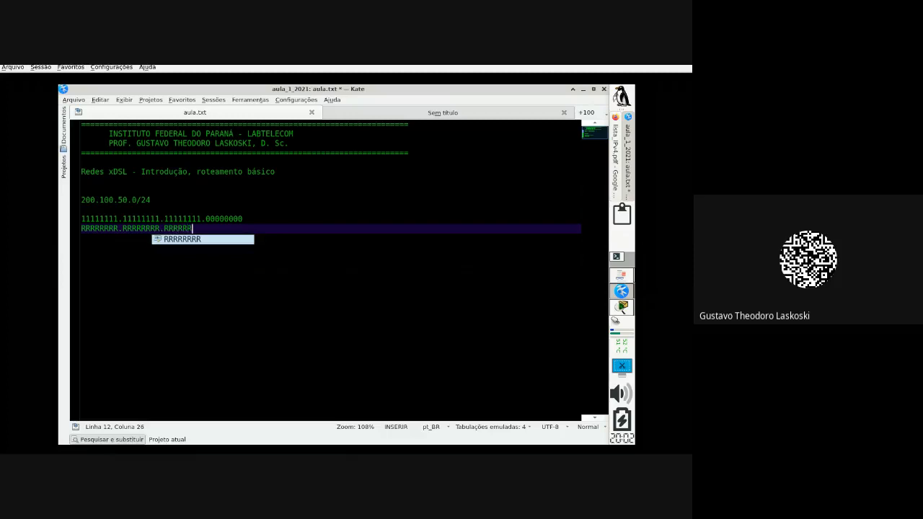
pyautogui.write('RR')
pyautogui.press('BackSpace')
pyautogui.write('.')
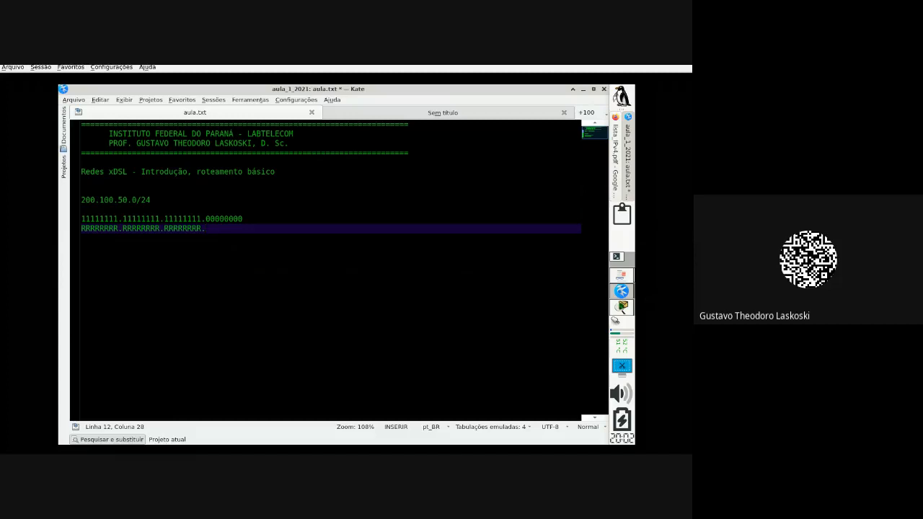
pyautogui.write('HHHHHHHH')
# Step: After a blank line, note '2^8 - 2 = 254 dispositivos (uma rede)'
pyautogui.press('Return')
pyautogui.press('Return')
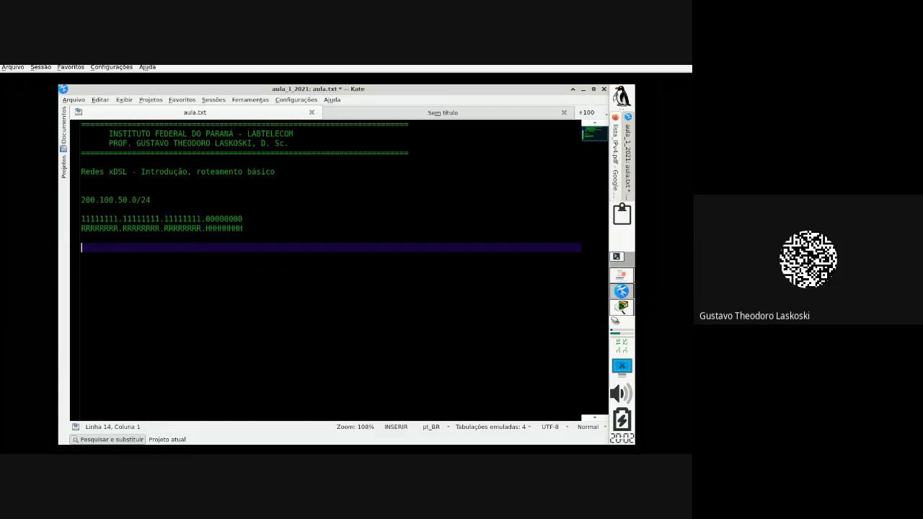
pyautogui.write('2')
pyautogui.write('^8')
pyautogui.write(' - 2 =')
pyautogui.write('254 h')
pyautogui.write('ost')
pyautogui.press('BackSpace')
pyautogui.press('BackSpace')
pyautogui.press('BackSpace')
pyautogui.press('BackSpace')
pyautogui.write('dispositivos (uma rede)')
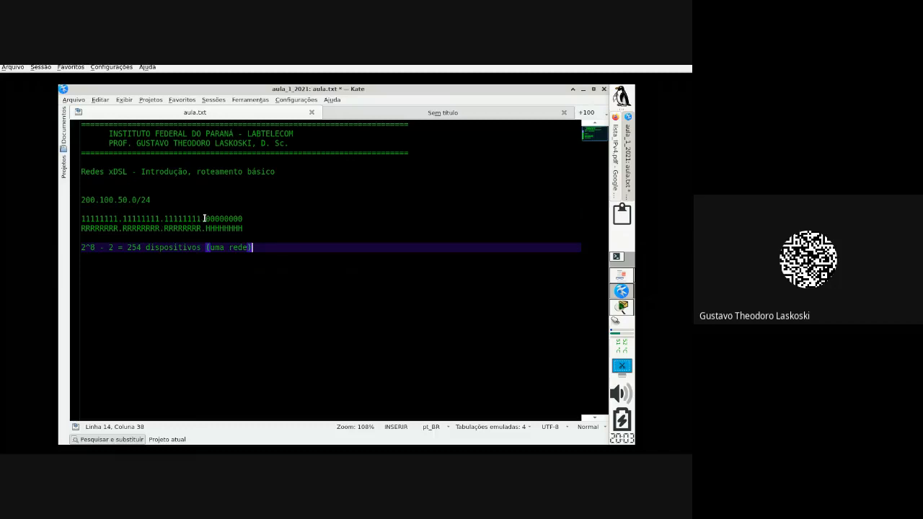
# Step: Start the host-bit list with 00000000, 00000001 and 00000010
pyautogui.moveTo(204, 220); pyautogui.dragTo(254, 223)
pyautogui.click(270, 248)
pyautogui.press('Return')
pyautogui.press('Return')
pyautogui.write('00')
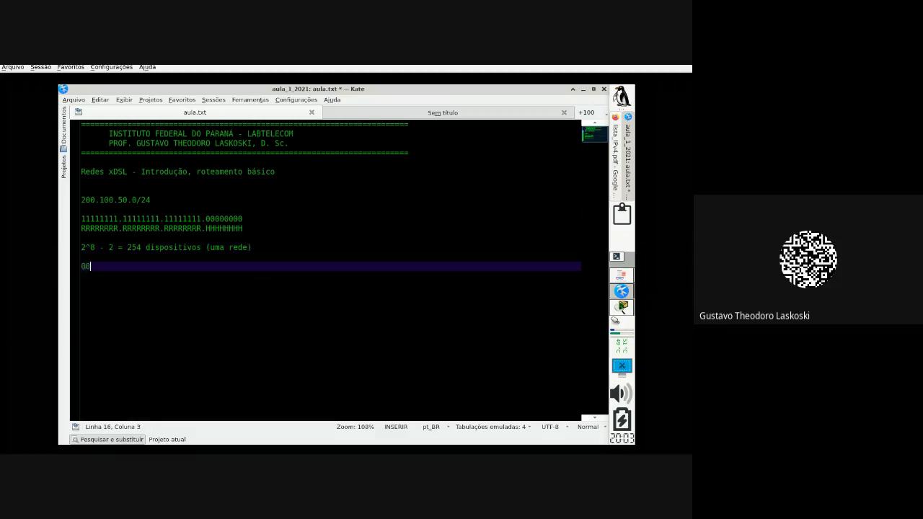
pyautogui.write('000000')
pyautogui.press('Return')
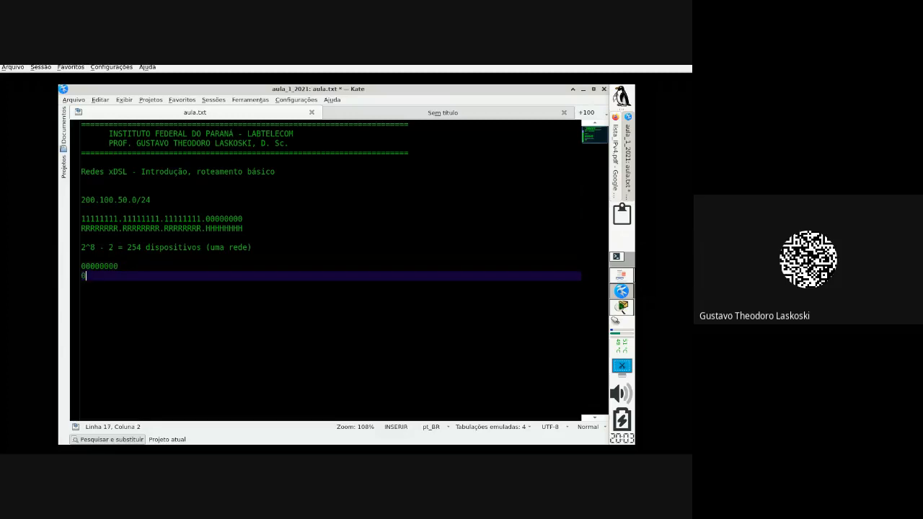
pyautogui.write('0000000')
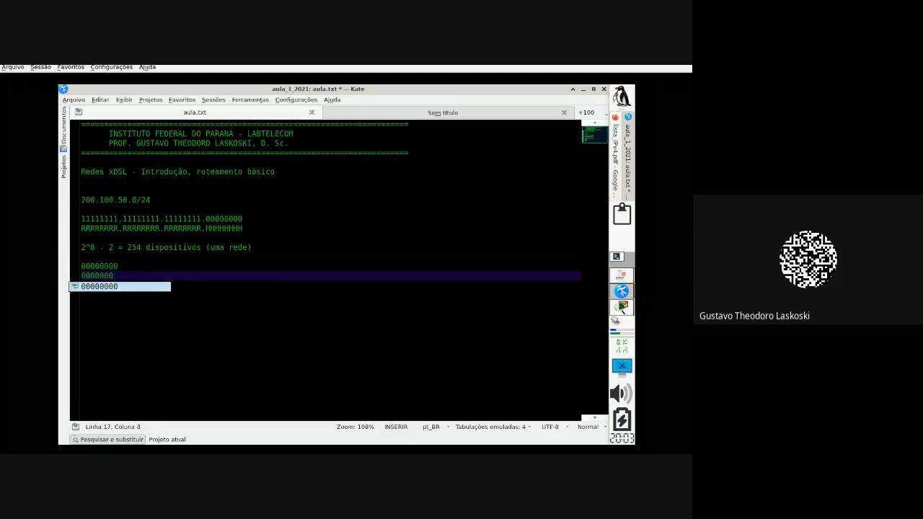
pyautogui.write('1')
pyautogui.press('Return')
pyautogui.write('0000000')
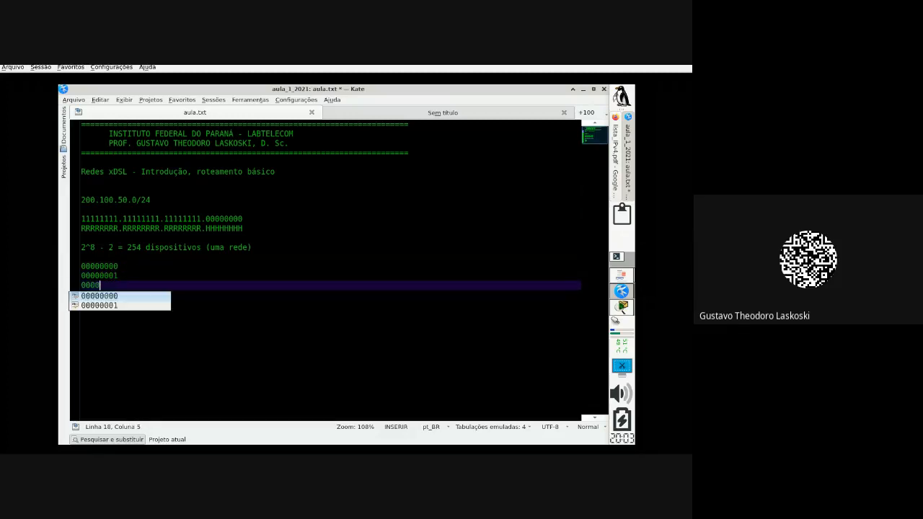
pyautogui.write('10')
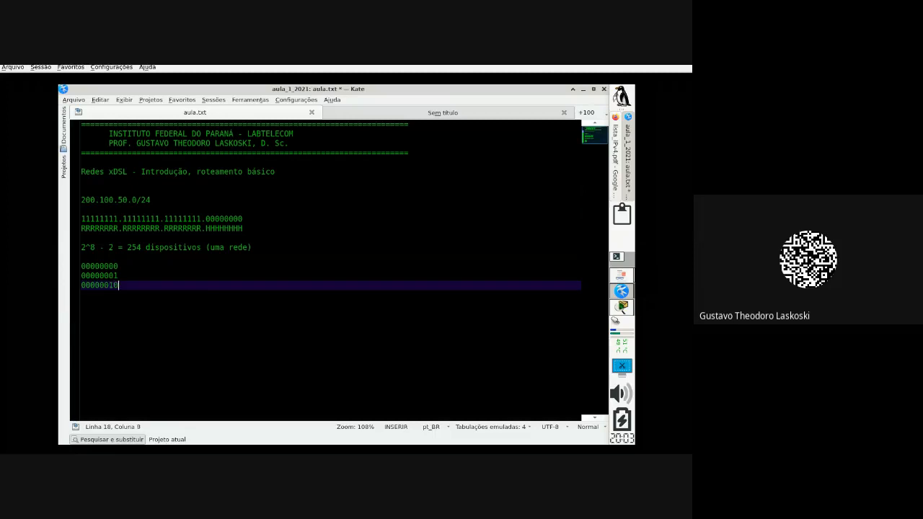
pyautogui.press('Return')
# Step: Continue the list with 00000011, an ellipsis, 11111110 and 11111111
pyautogui.write('...')
pyautogui.press('BackSpace')
pyautogui.press('BackSpace')
pyautogui.press('BackSpace')
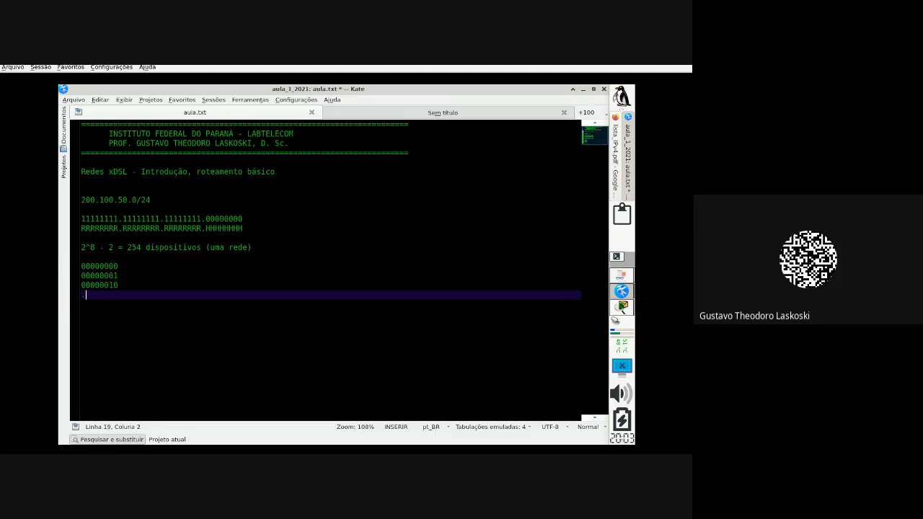
pyautogui.write('000000')
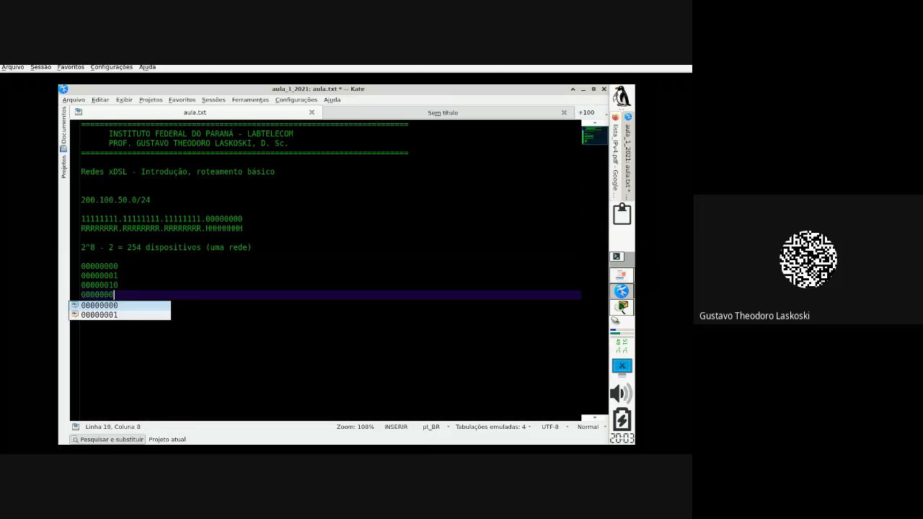
pyautogui.write('11')
pyautogui.press('Return')
pyautogui.write('...')
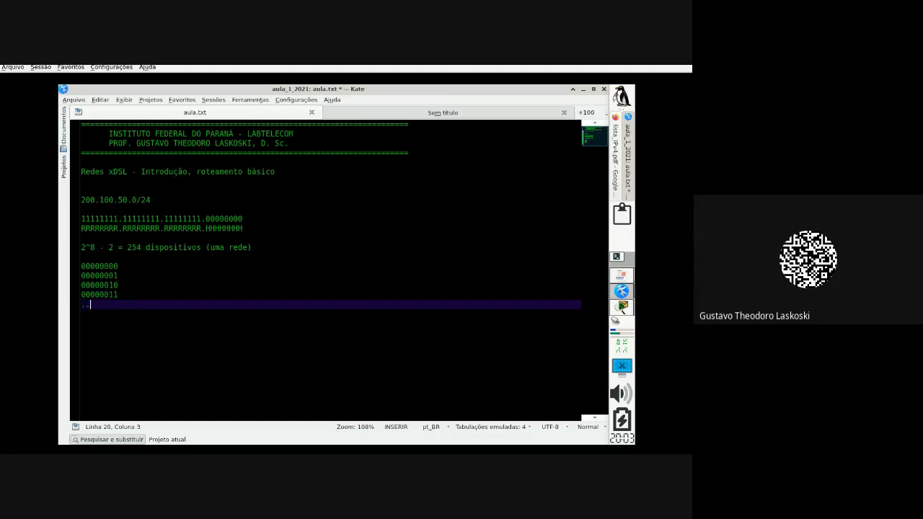
pyautogui.press('Return')
pyautogui.press('Return')
pyautogui.press('BackSpace')
pyautogui.write('11')
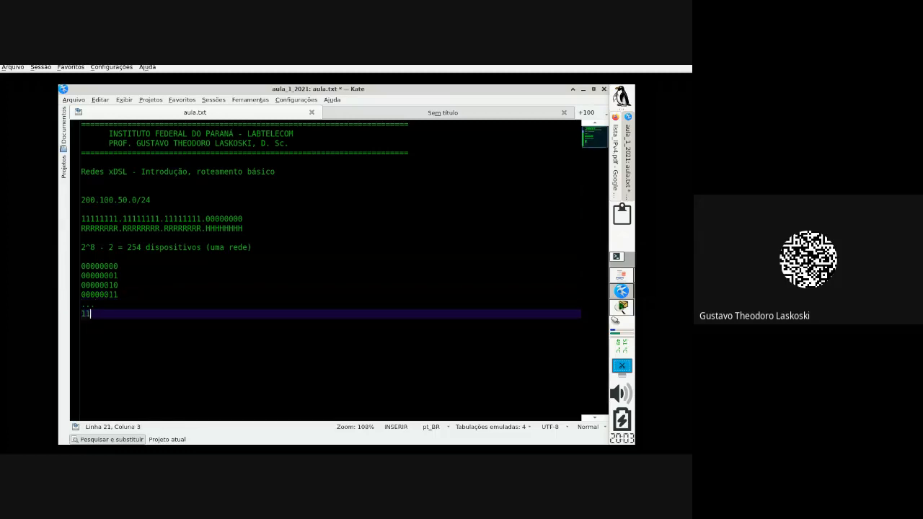
pyautogui.write('111110')
pyautogui.press('Return')
pyautogui.write('11111111')
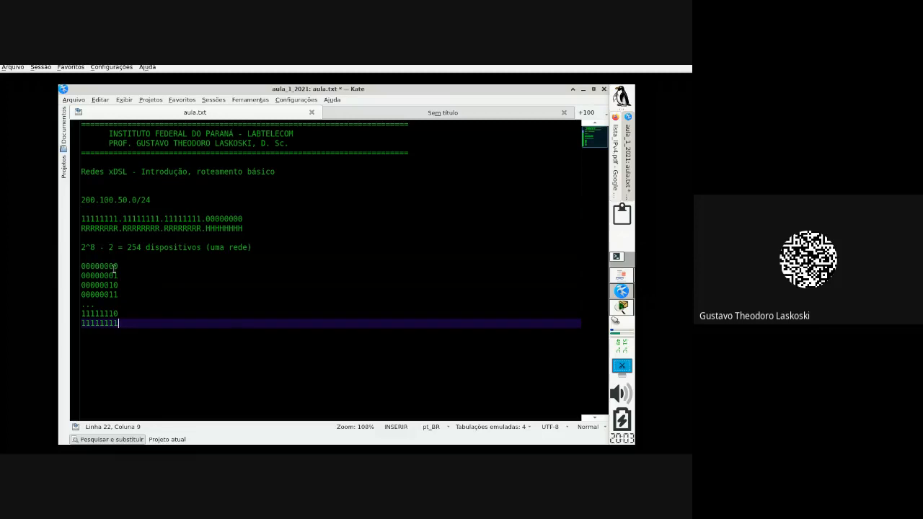
# Step: Label 00000000 as '= end. de rede' and 11111111 as '= broadcast'
pyautogui.moveTo(118, 266); pyautogui.dragTo(74, 265)
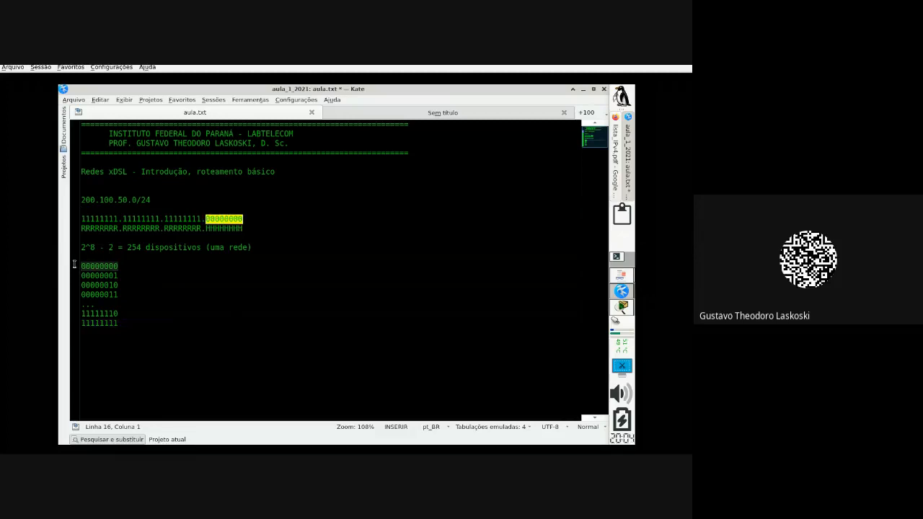
pyautogui.click(134, 257)
pyautogui.click(136, 266)
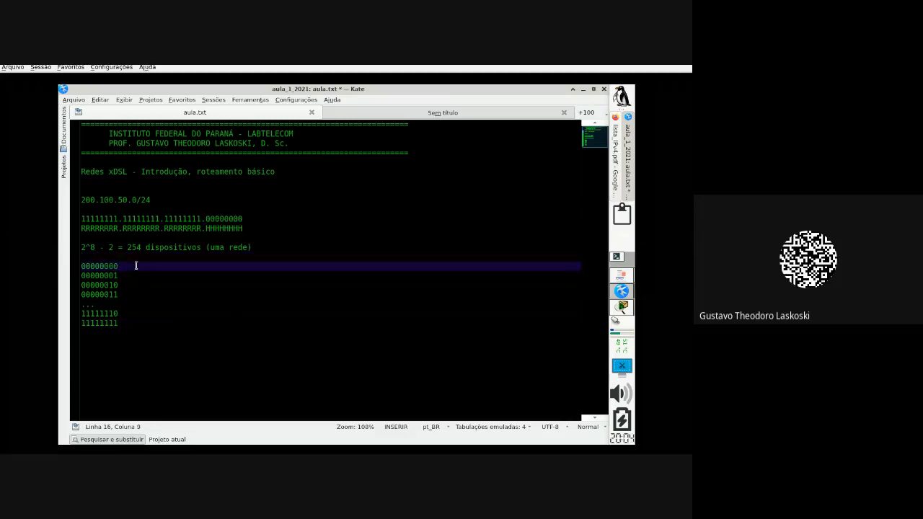
pyautogui.write('-')
pyautogui.press('BackSpace')
pyautogui.press('BackSpace')
pyautogui.write('= end. de rede')
pyautogui.click(140, 322)
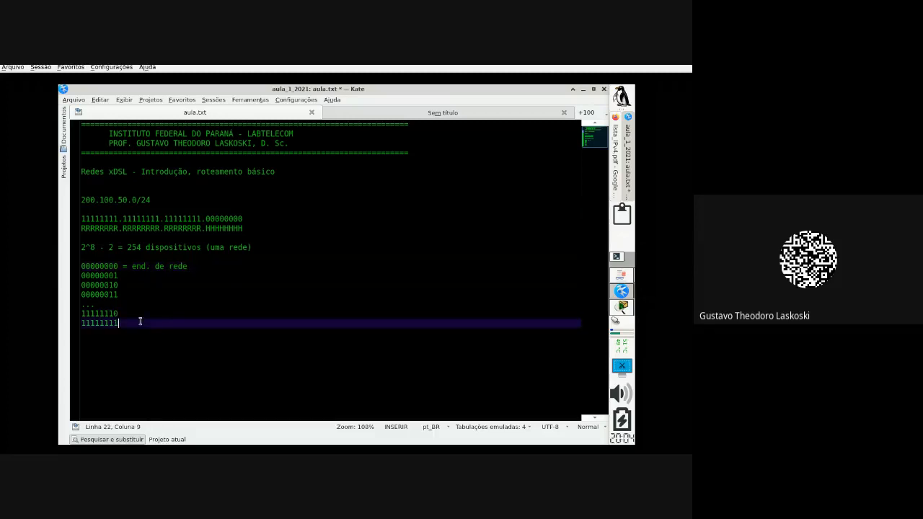
pyautogui.write('= broadcast')
# Step: Add a row of '=' characters as a separator below the broadcast line
pyautogui.click(94, 247)
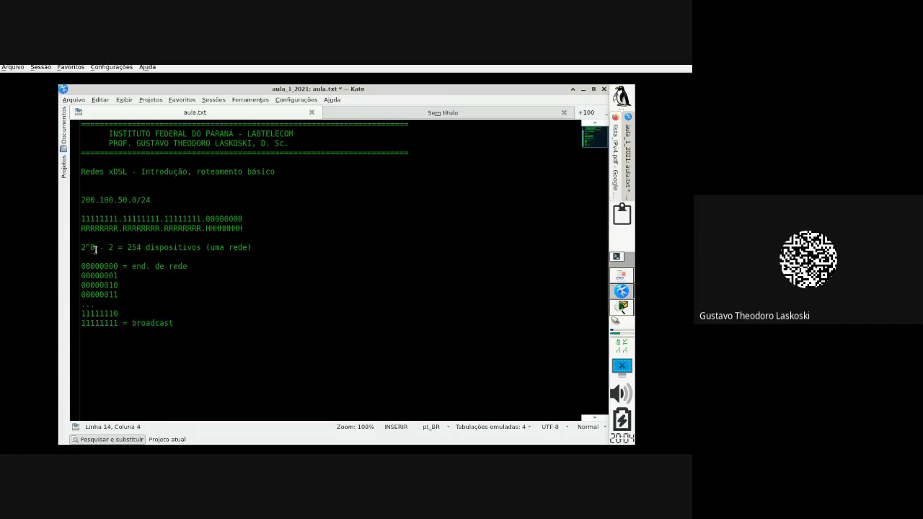
pyautogui.moveTo(93, 247); pyautogui.dragTo(79, 247)
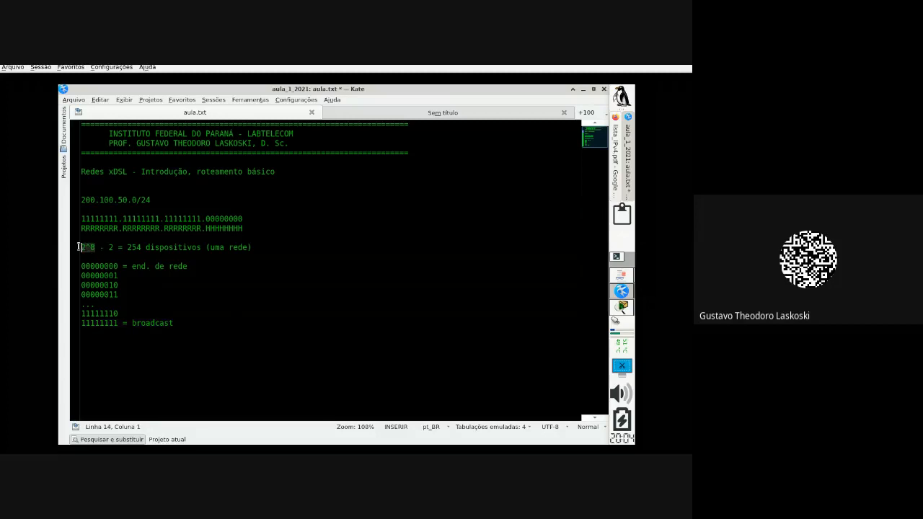
pyautogui.doubleClick(216, 219)
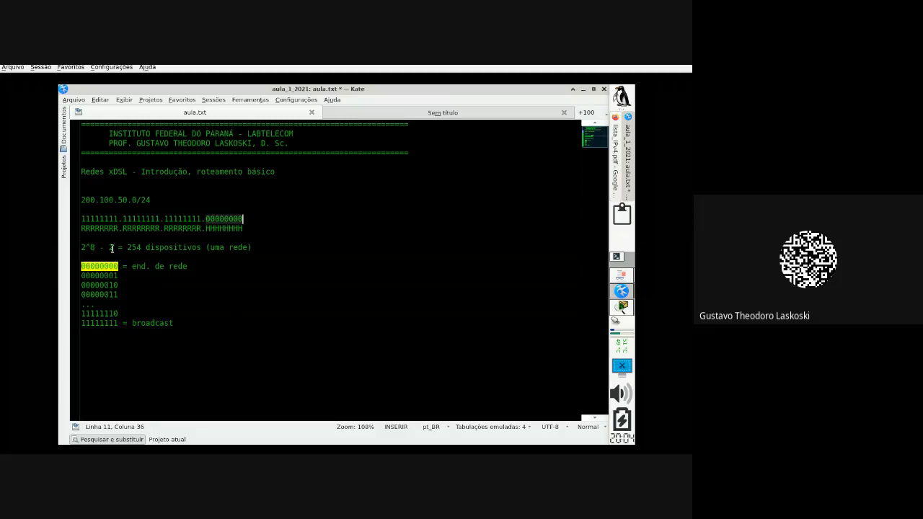
pyautogui.moveTo(112, 247); pyautogui.dragTo(98, 248)
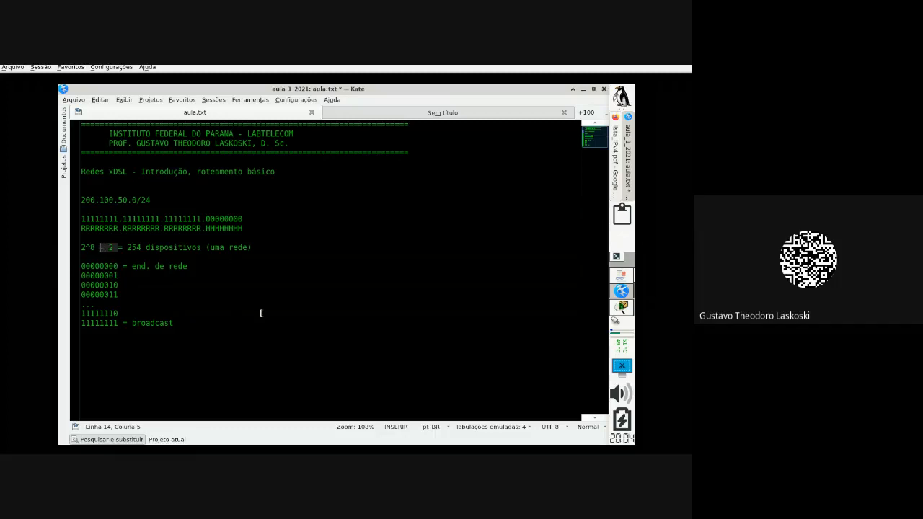
pyautogui.click(215, 322)
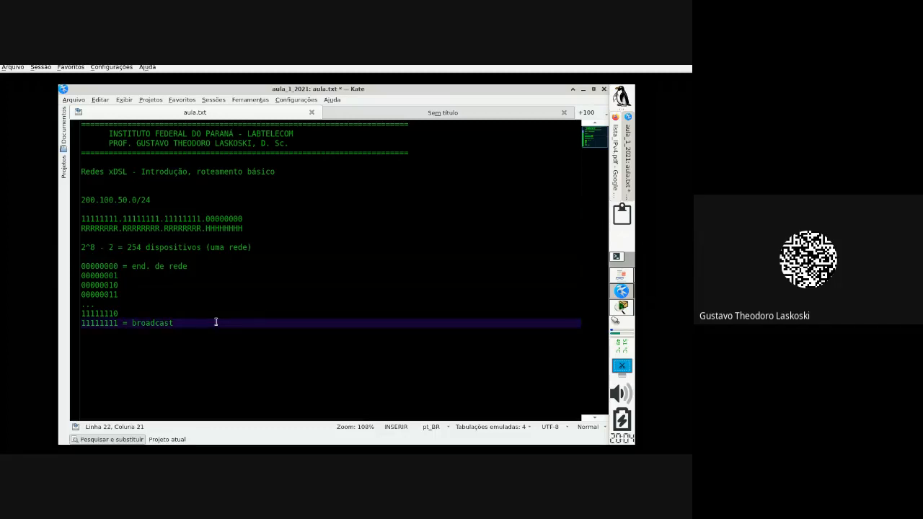
pyautogui.press('Return')
pyautogui.press('Return')
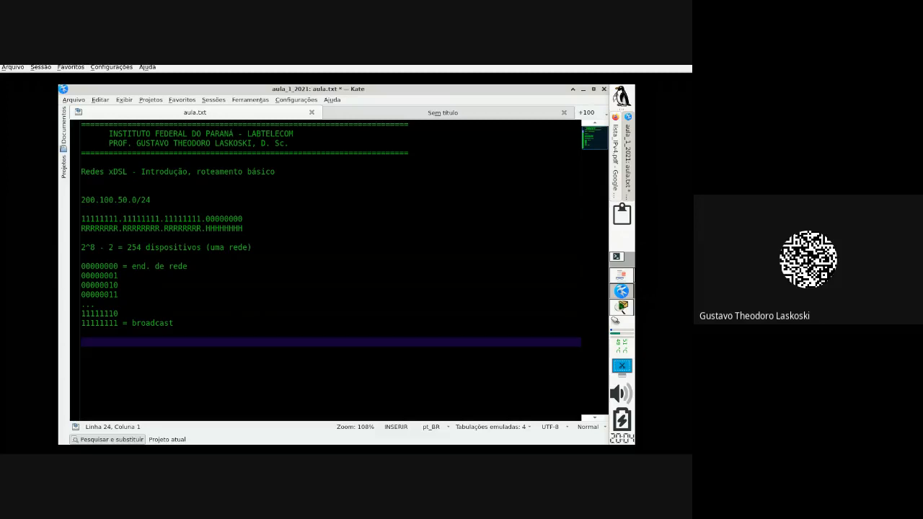
pyautogui.press('Up')
pyautogui.write('=========')
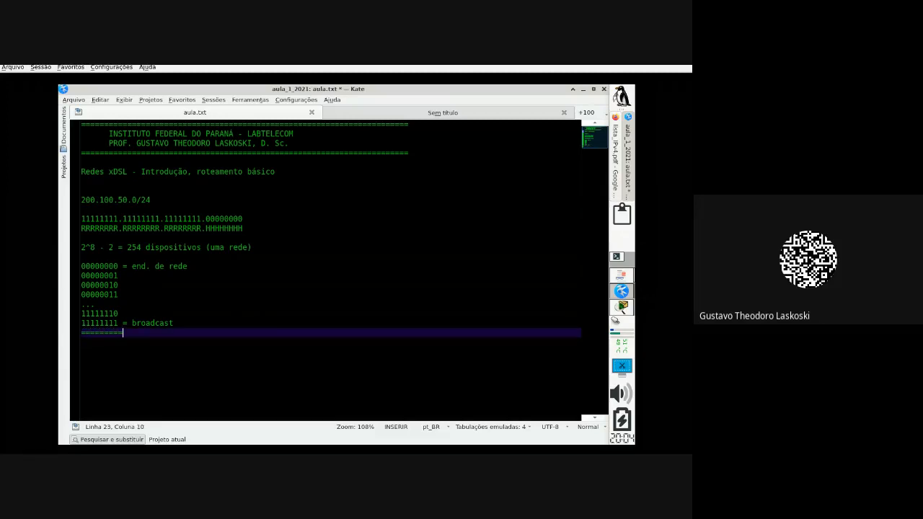
pyautogui.write('=============================')
# Step: Copy the '=' separator line to just above 200.100.50.0/24
pyautogui.moveTo(282, 334); pyautogui.dragTo(246, 332)
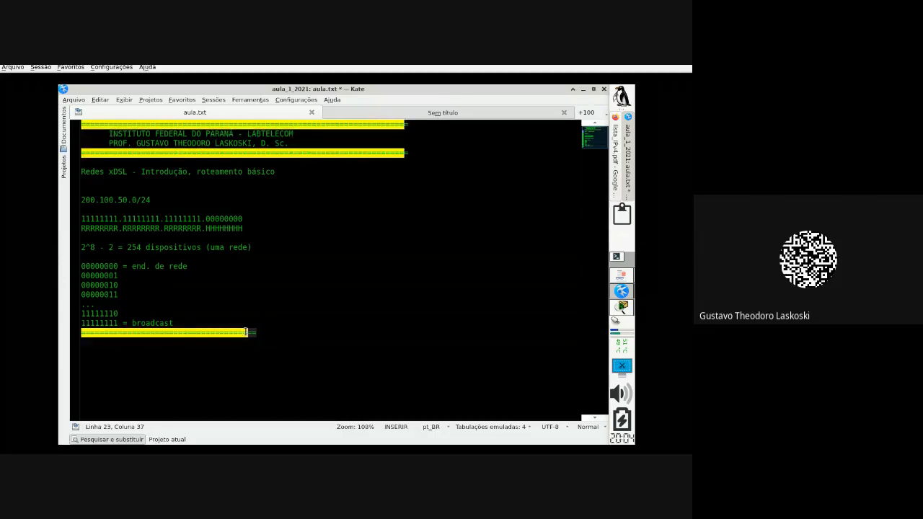
pyautogui.click(256, 331)
pyautogui.click(128, 323)
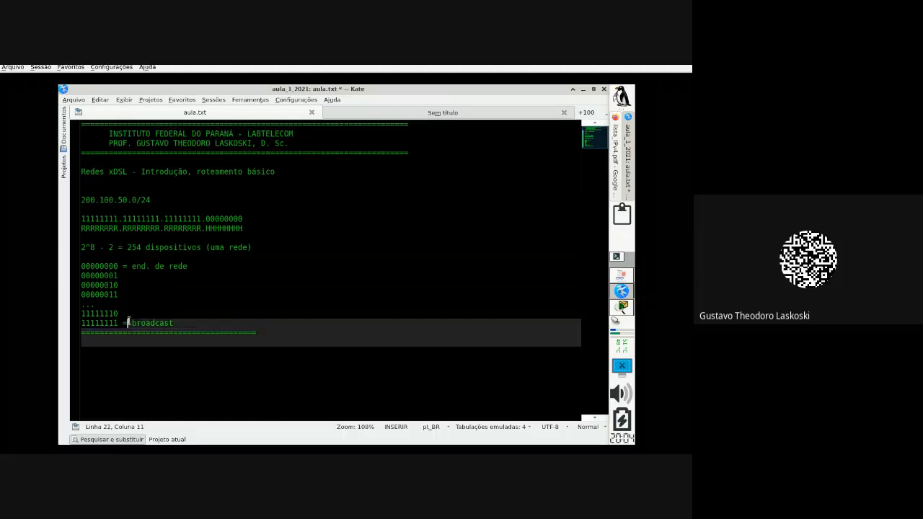
pyautogui.click(80, 334)
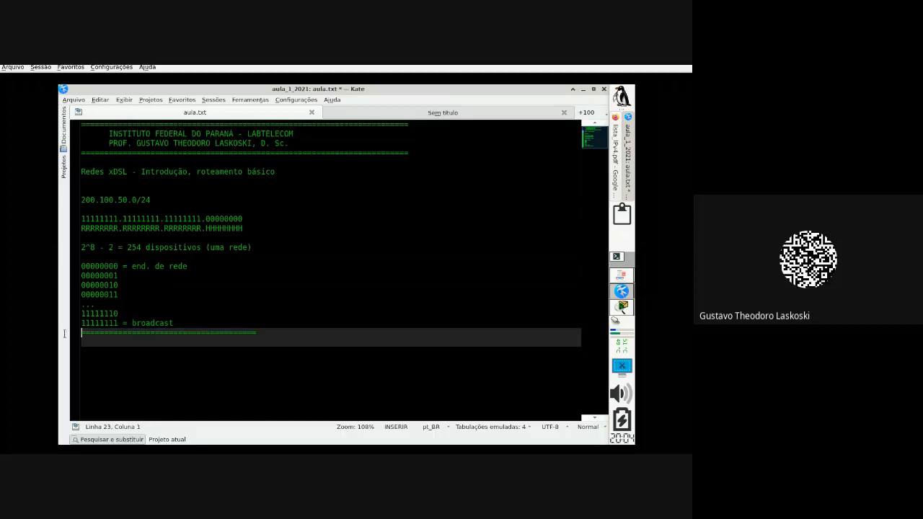
pyautogui.click(118, 188)
pyautogui.write('======================================')
pyautogui.press('Return')
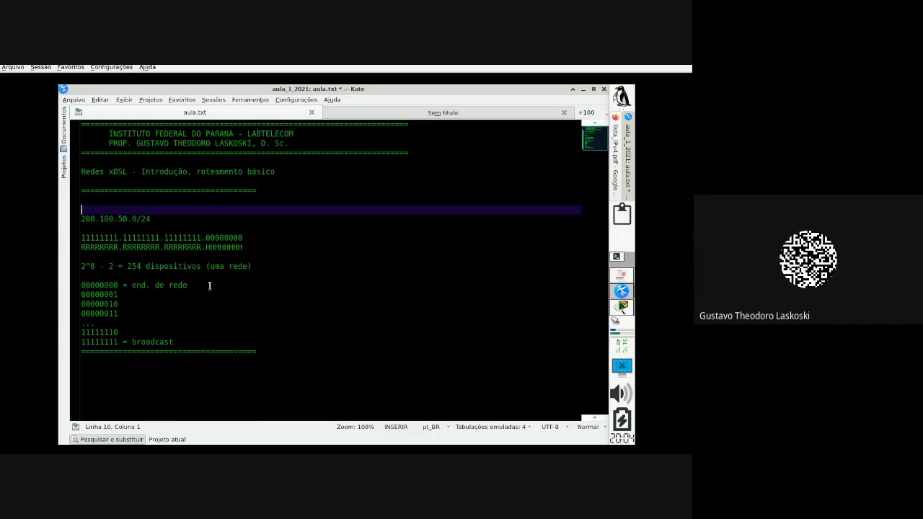
pyautogui.press('BackSpace')
# Step: Copy the binary mask and R/H lines below the bottom separator
pyautogui.click(160, 361)
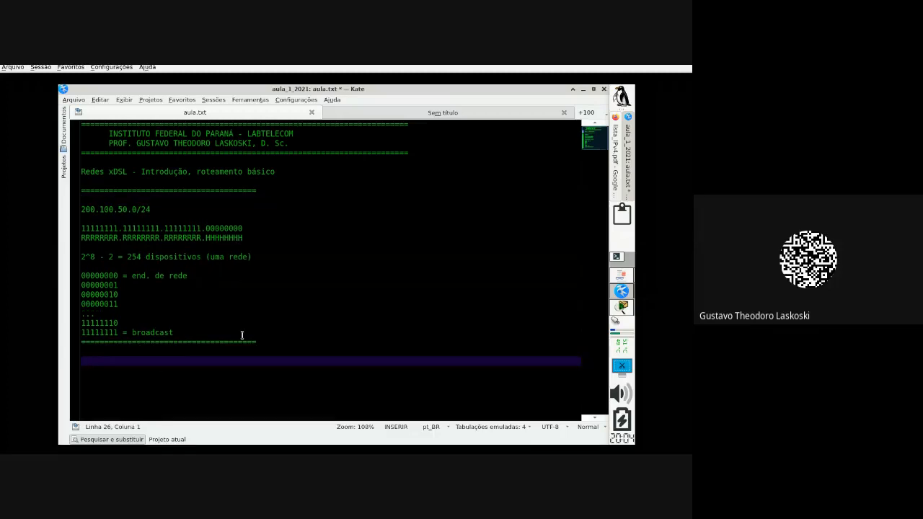
pyautogui.moveTo(274, 237); pyautogui.dragTo(72, 228)
pyautogui.hotkey('ctrl', 'c')
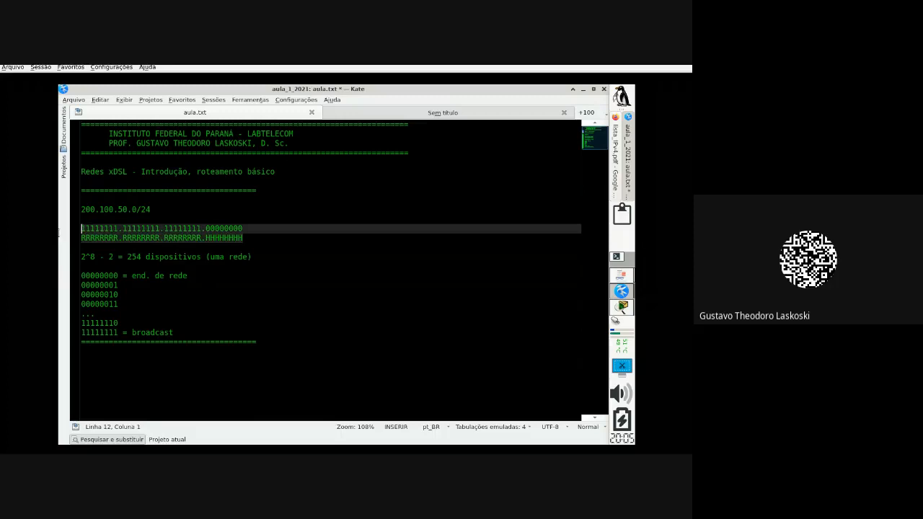
pyautogui.click(109, 364)
pyautogui.hotkey('ctrl', 'v')
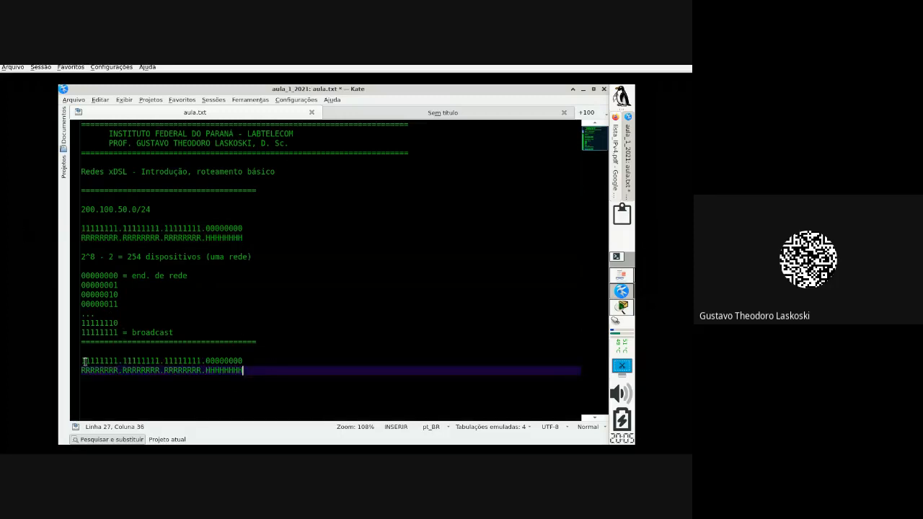
# Step: Change the copied mask to 11111111.11111111.11111111.10000000 = /25
pyautogui.click(207, 361)
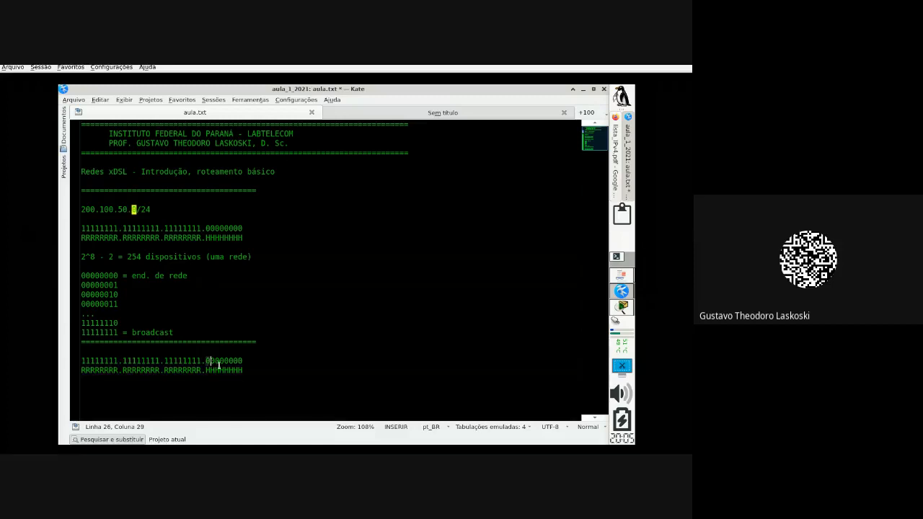
pyautogui.write('1')
pyautogui.click(266, 363)
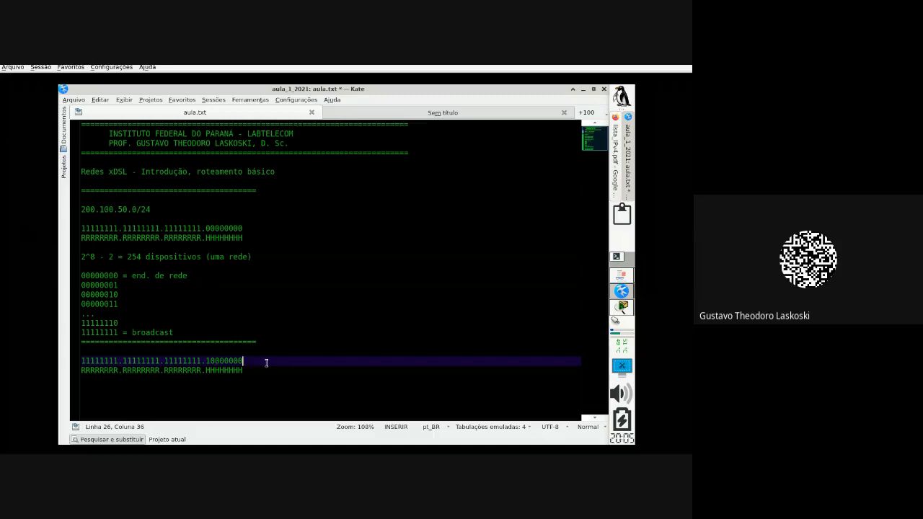
pyautogui.write('= /25')
pyautogui.press('Return')
pyautogui.press('BackSpace')
pyautogui.press('Down')
pyautogui.press('Return')
pyautogui.press('Return')
pyautogui.press('Return')
pyautogui.press('Return')
pyautogui.press('Return')
pyautogui.press('Return')
pyautogui.press('Return')
pyautogui.press('Return')
pyautogui.press('Return')
pyautogui.press('Return')
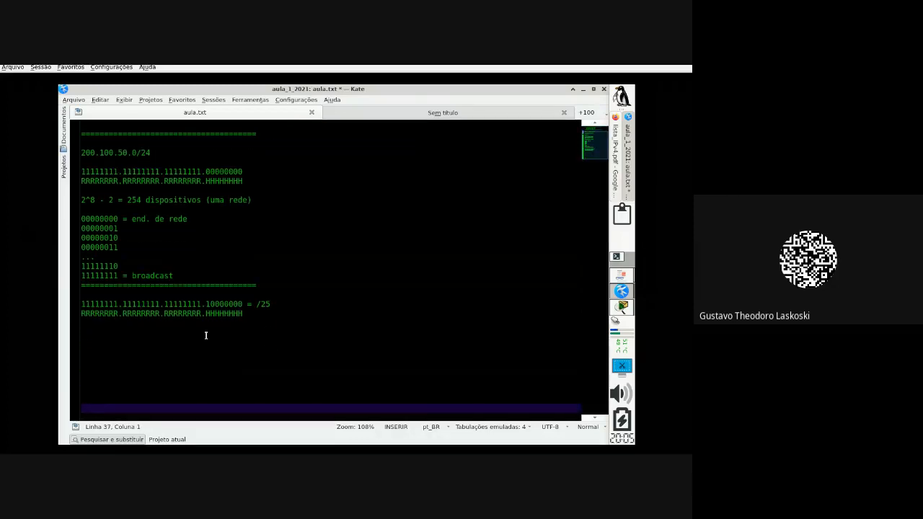
# Step: Replace the first H of the copied host bits with S for the borrowed bit
pyautogui.moveTo(203, 313); pyautogui.dragTo(81, 324)
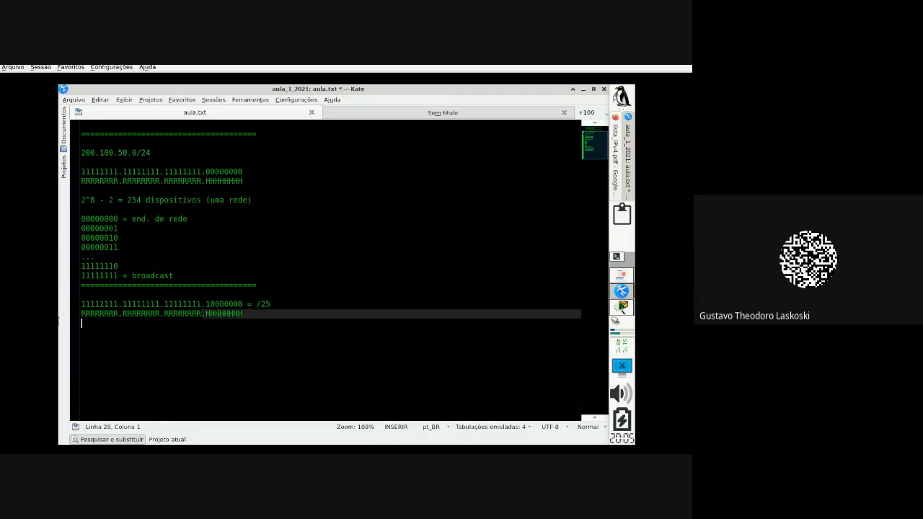
pyautogui.click(206, 313)
pyautogui.click(206, 303)
pyautogui.moveTo(207, 304); pyautogui.dragTo(211, 304)
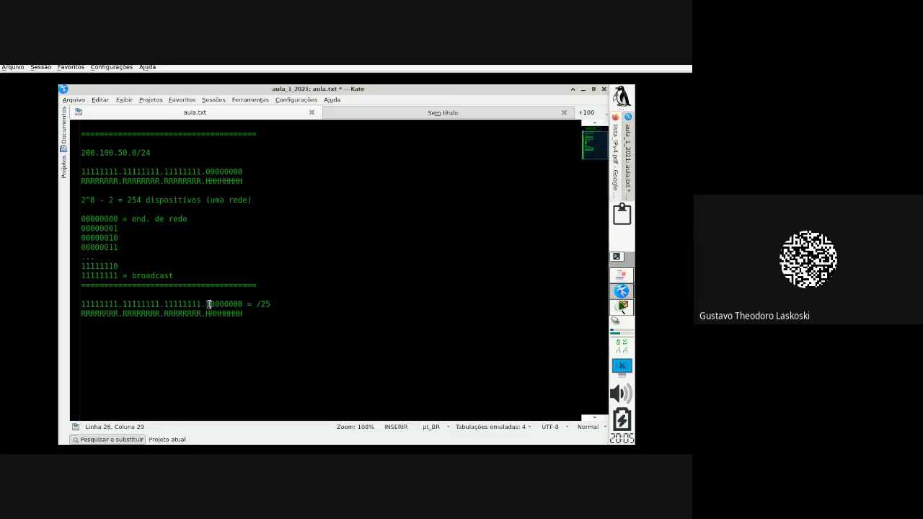
pyautogui.click(210, 314)
pyautogui.press('BackSpace')
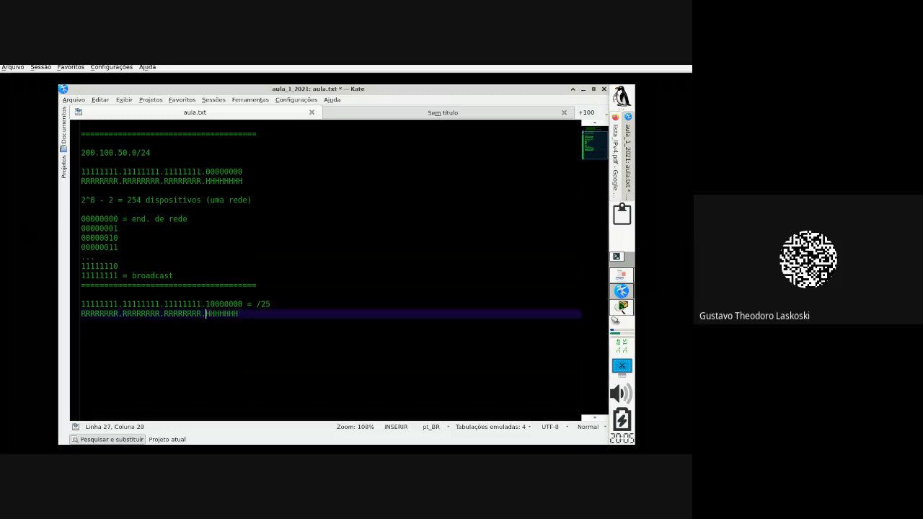
pyautogui.write('S')
pyautogui.moveTo(206, 315); pyautogui.dragTo(210, 314)
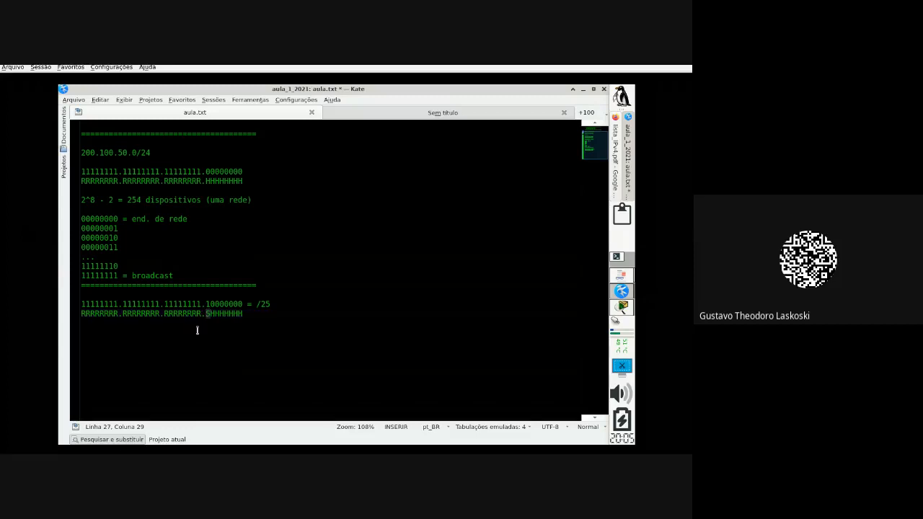
pyautogui.click(196, 331)
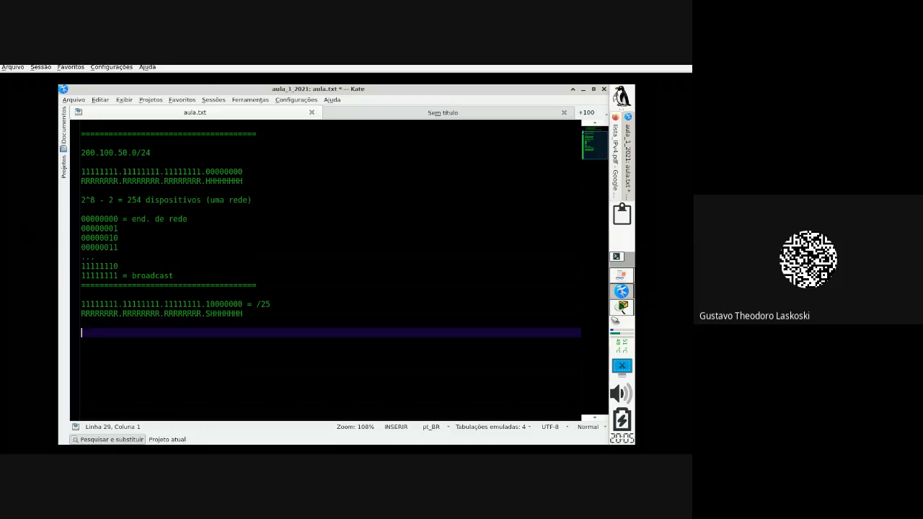
# Step: Type the headings 'REDE, SR0' and, a few lines below, 'REDE, SR1'
pyautogui.write('REDE, SR0')
pyautogui.press('Return')
pyautogui.press('Return')
pyautogui.press('Return')
pyautogui.press('Return')
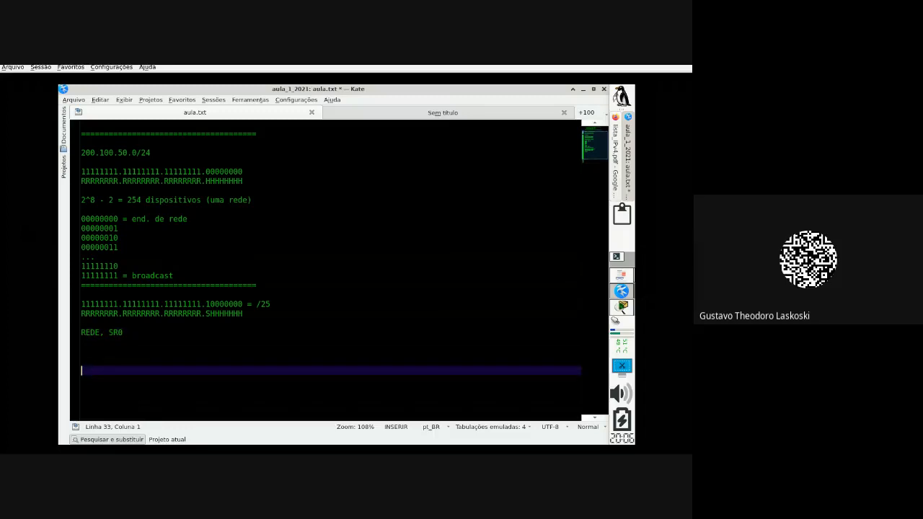
pyautogui.write('REDE, SR1')
# Step: Append ' (bit 25= 0)' to the SR0 heading and ' (bit 25= 1)' to SR1
pyautogui.click(156, 333)
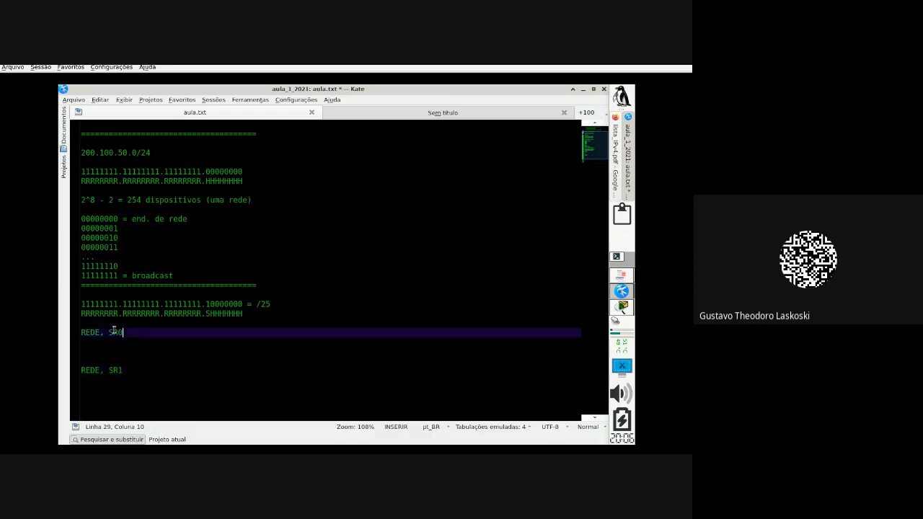
pyautogui.click(212, 315)
pyautogui.click(210, 314)
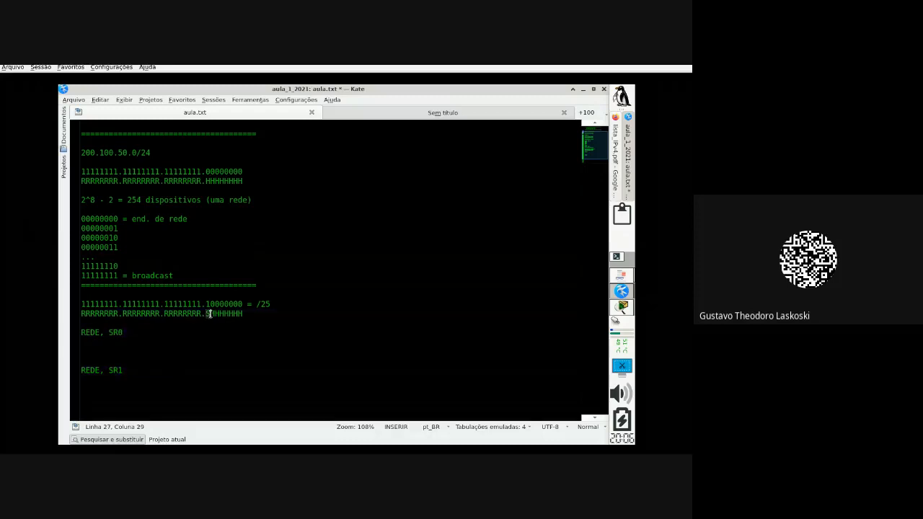
pyautogui.click(151, 333)
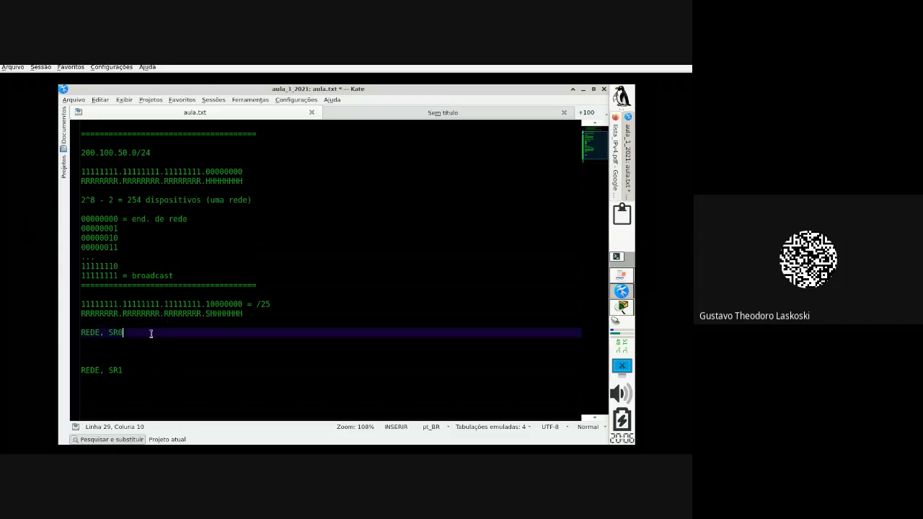
pyautogui.write('(birt')
pyautogui.press('BackSpace')
pyautogui.press('BackSpace')
pyautogui.write('t 25= 0)')
pyautogui.click(133, 373)
pyautogui.write('(bit 25')
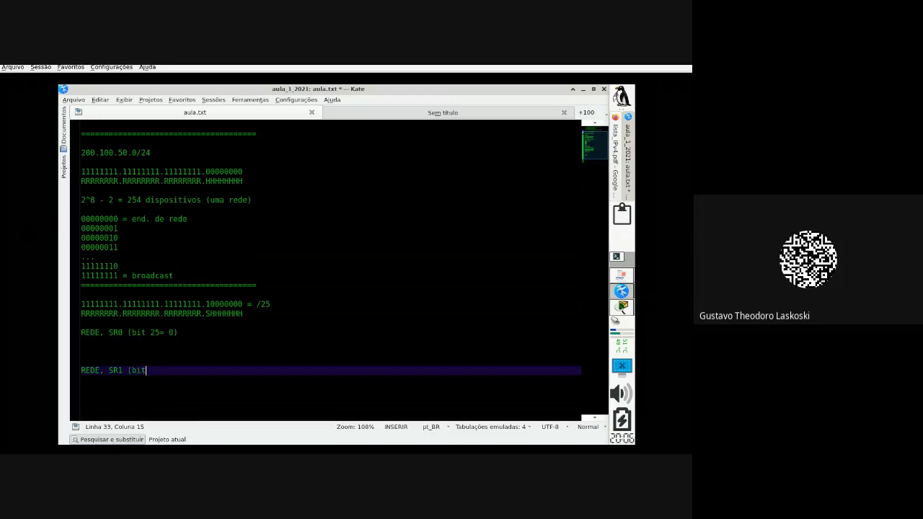
pyautogui.write('= 1)')
pyautogui.scroll(-2, 195, 366)
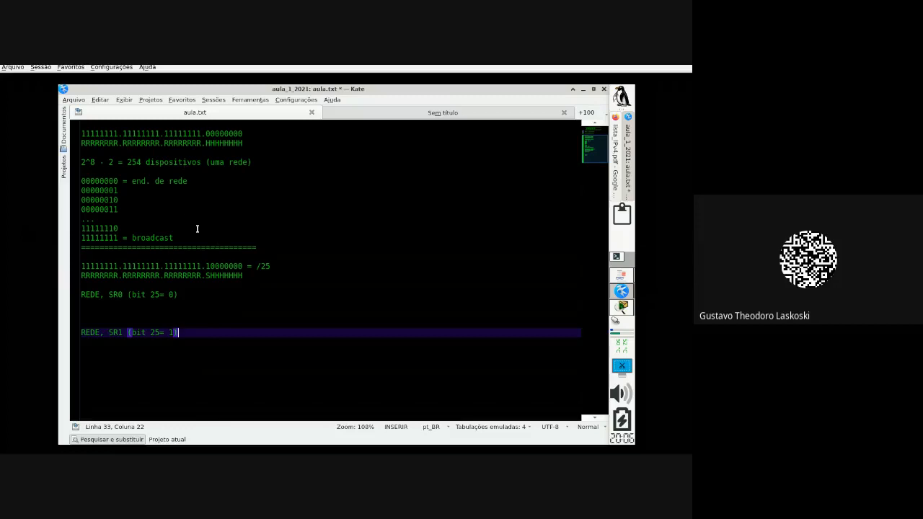
# Step: Under REDE, SR0, start the list with 00000000, 00000001 and 00000010
pyautogui.click(124, 308)
pyautogui.press('Return')
pyautogui.press('Up')
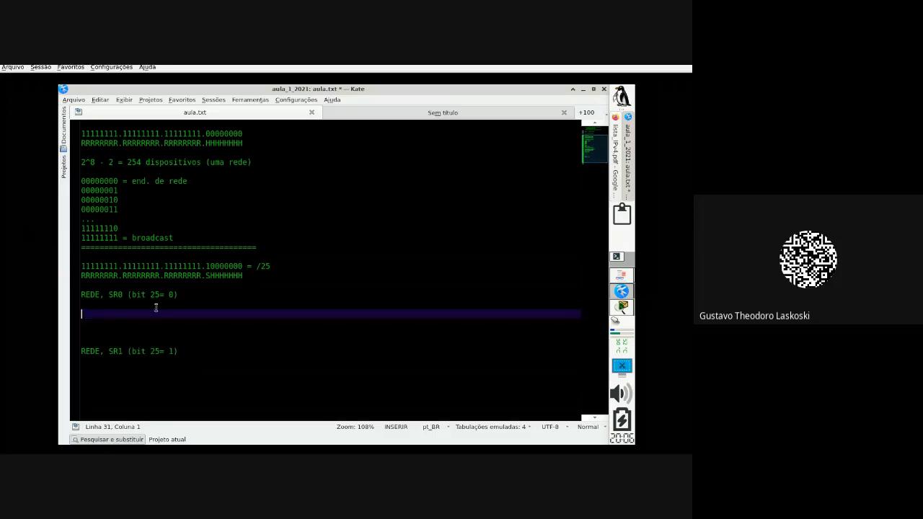
pyautogui.write('00000000')
pyautogui.press('Return')
pyautogui.write('0000000')
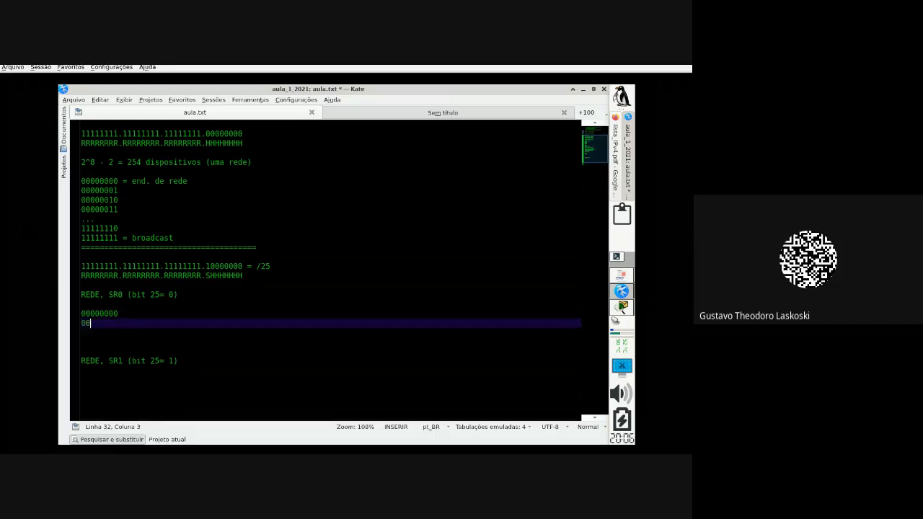
pyautogui.write('1')
pyautogui.press('Return')
pyautogui.write('00000010')
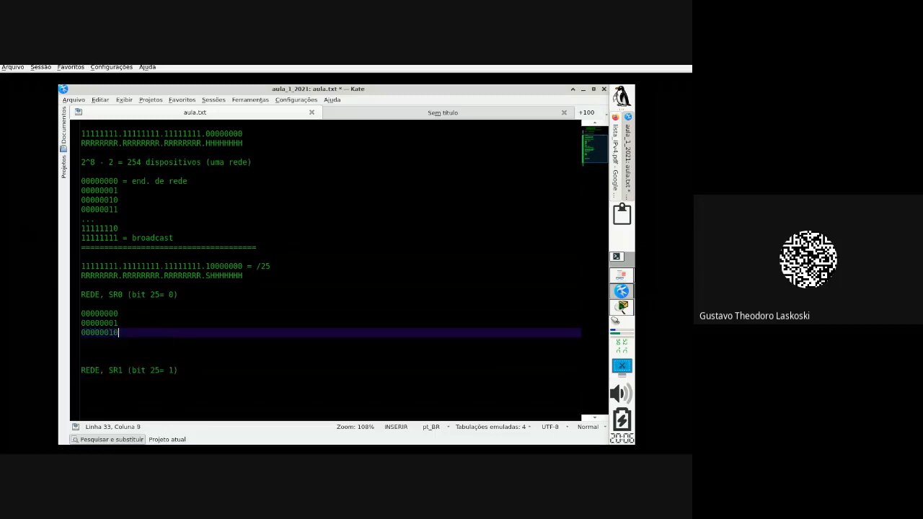
pyautogui.press('Return')
# Step: Continue the SR0 list with '....', 01111110, 01111111 and 10000000
pyautogui.write('....')
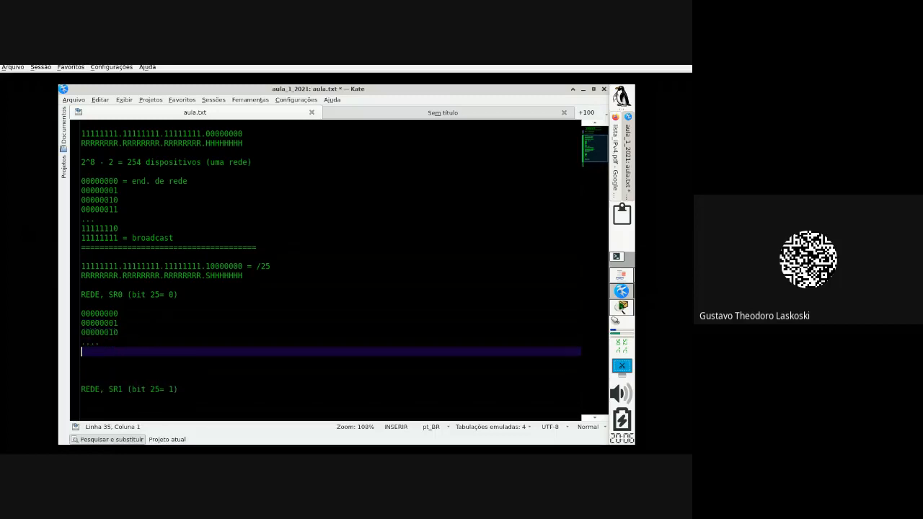
pyautogui.press('Return')
pyautogui.write('01111110')
pyautogui.press('Return')
pyautogui.write('0')
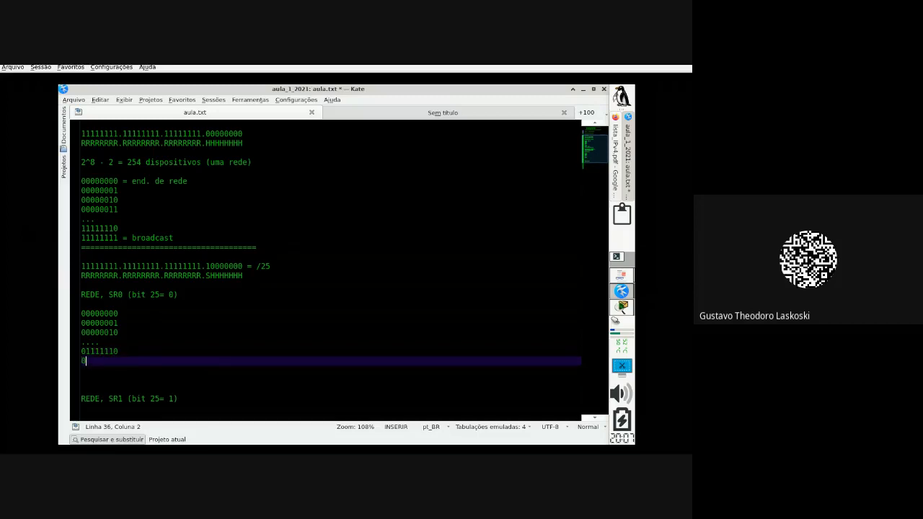
pyautogui.write('1111111')
pyautogui.press('Return')
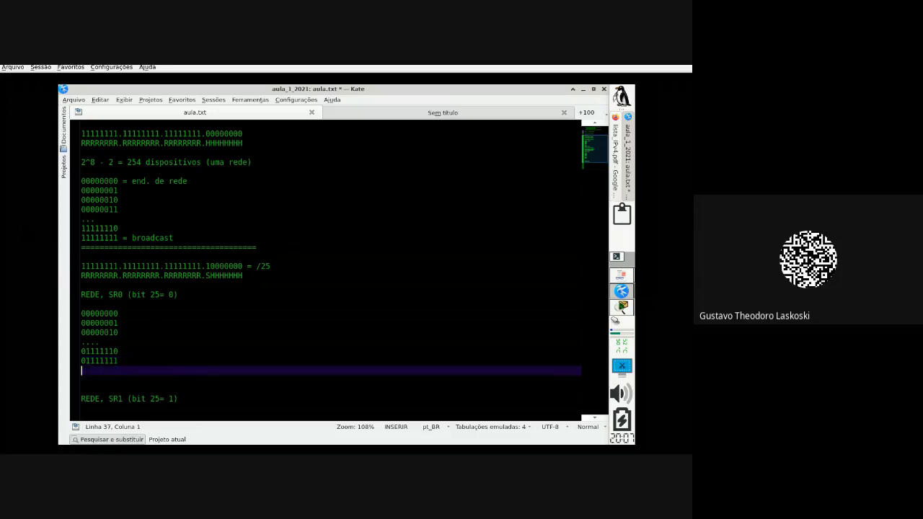
pyautogui.write('10000000')
# Step: Delete the stray 10000000 entry from the end of the SR0 list
pyautogui.click(105, 370)
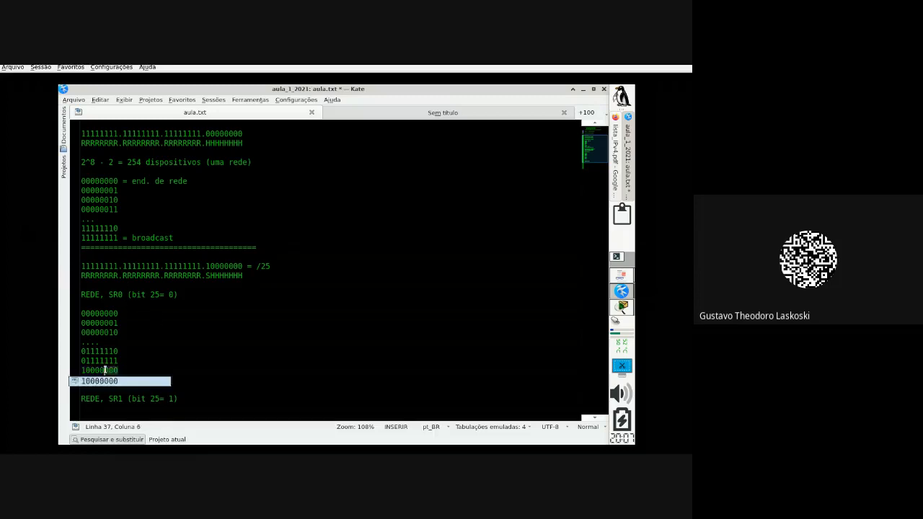
pyautogui.moveTo(105, 370); pyautogui.dragTo(81, 370)
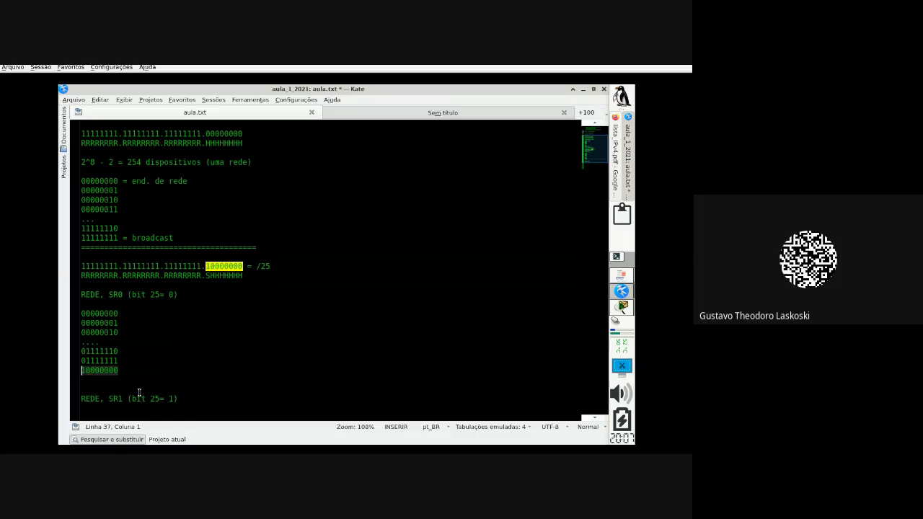
pyautogui.click(88, 370)
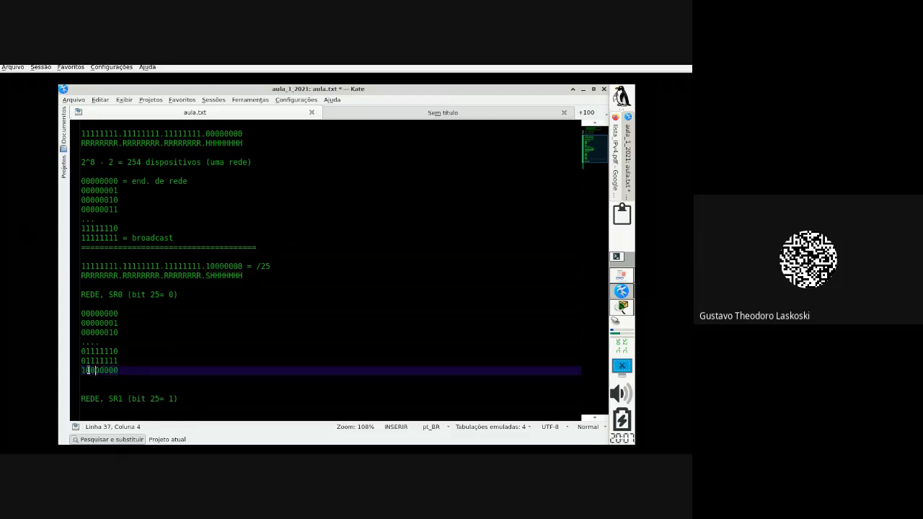
pyautogui.moveTo(86, 370); pyautogui.dragTo(80, 370)
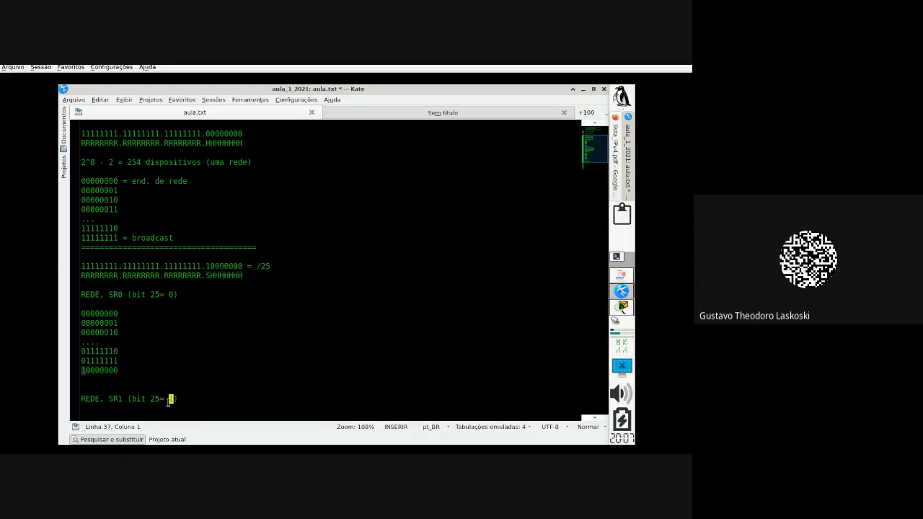
pyautogui.moveTo(179, 399); pyautogui.dragTo(80, 401)
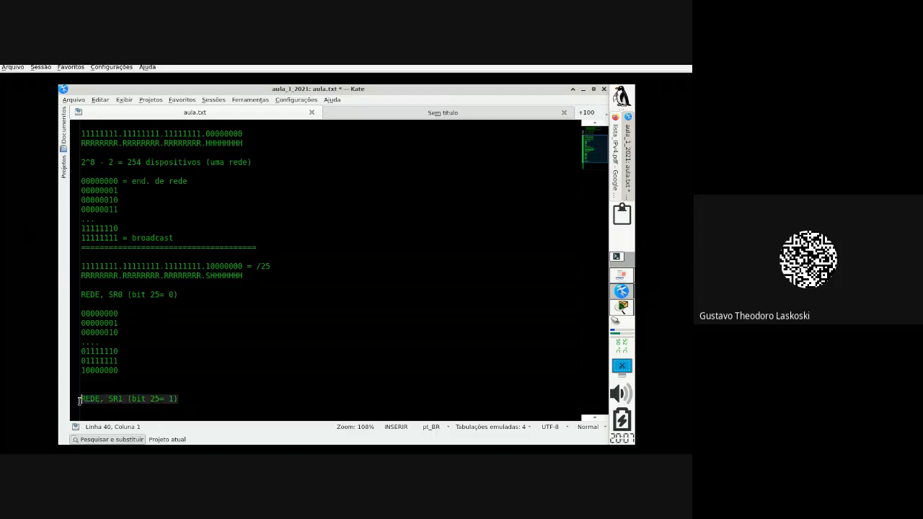
pyautogui.scroll(-1, 181, 363)
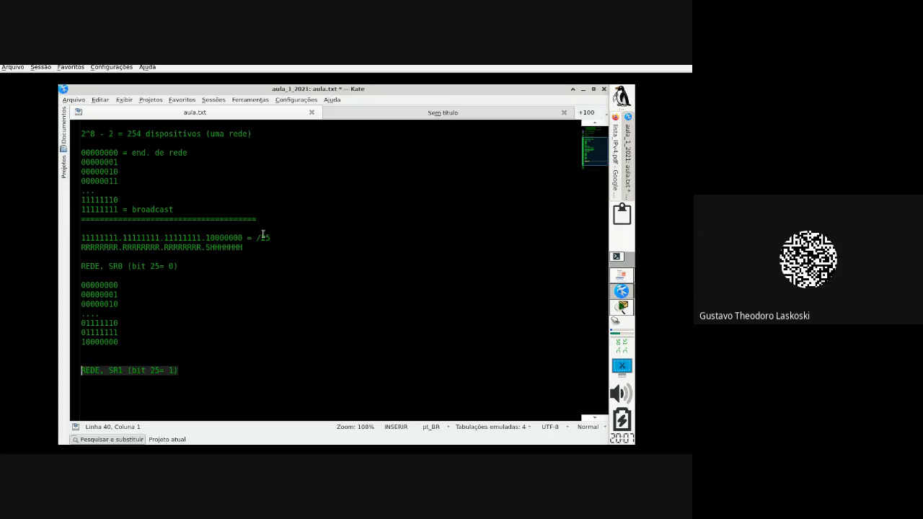
pyautogui.moveTo(257, 237); pyautogui.dragTo(277, 239)
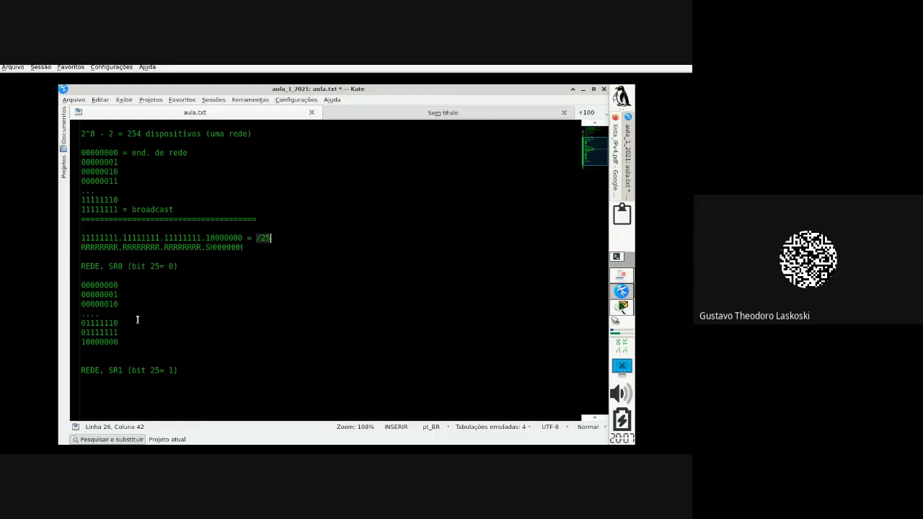
pyautogui.click(84, 342)
pyautogui.moveTo(142, 344); pyautogui.dragTo(63, 344)
pyautogui.hotkey('ctrl', 'c')
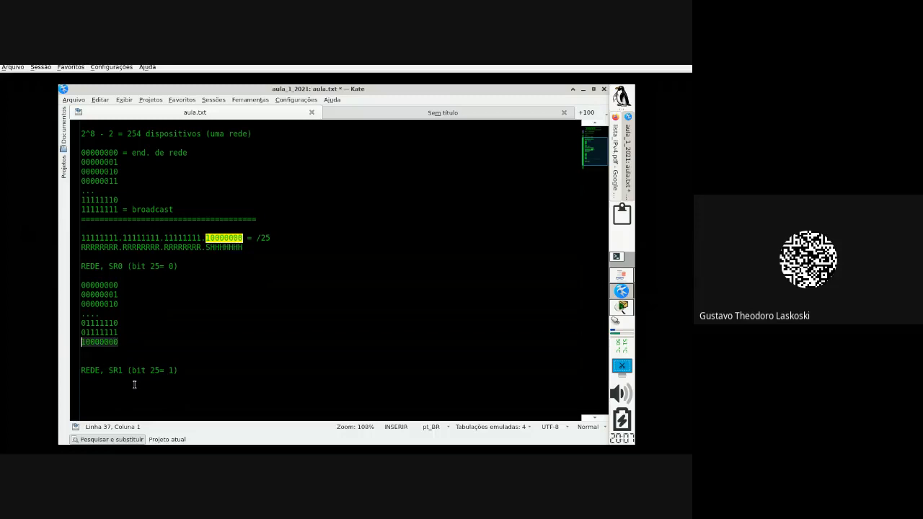
pyautogui.press('BackSpace')
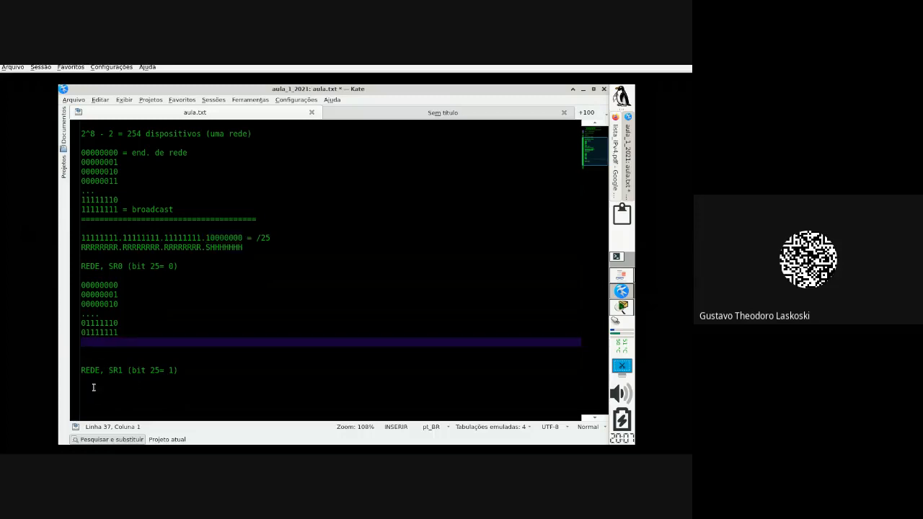
# Step: Under the REDE, SR1 heading, paste 10000000 and add the lines 10000001 and 10000010
pyautogui.click(94, 379)
pyautogui.hotkey('ctrl', 'v')
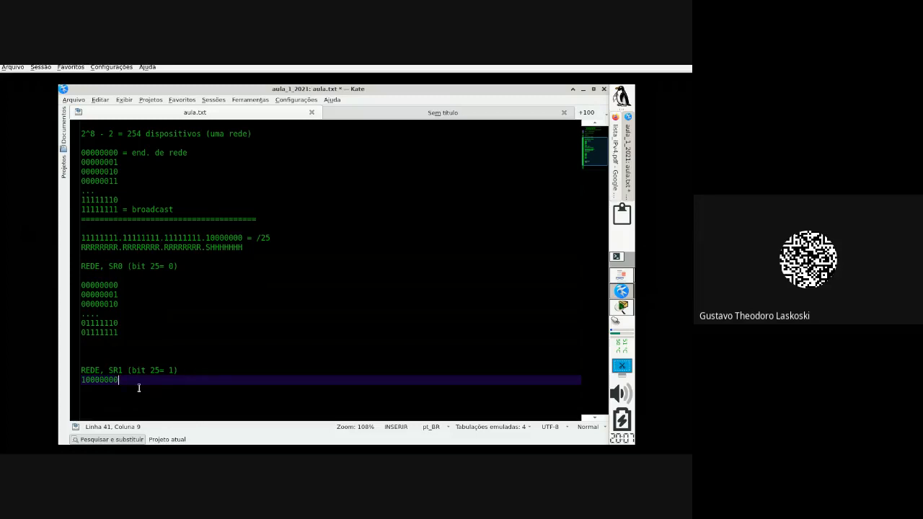
pyautogui.press('Return')
pyautogui.write('100')
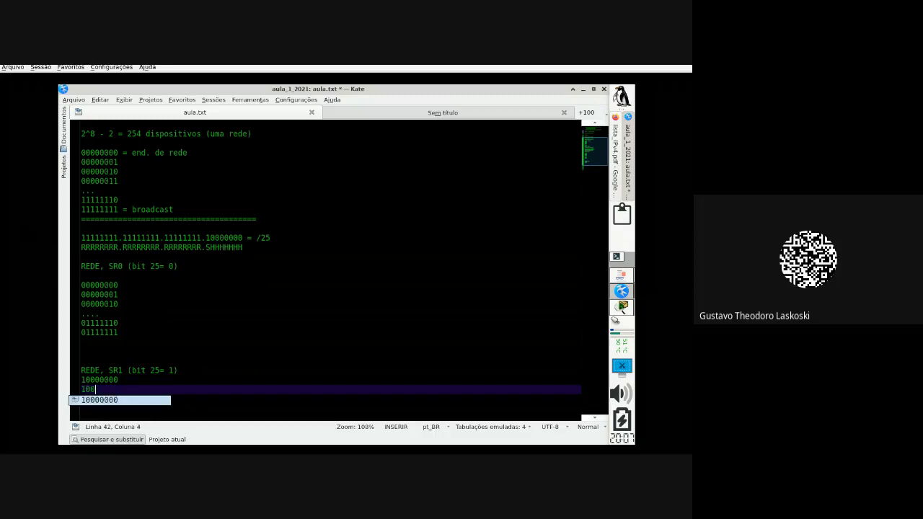
pyautogui.write('00001')
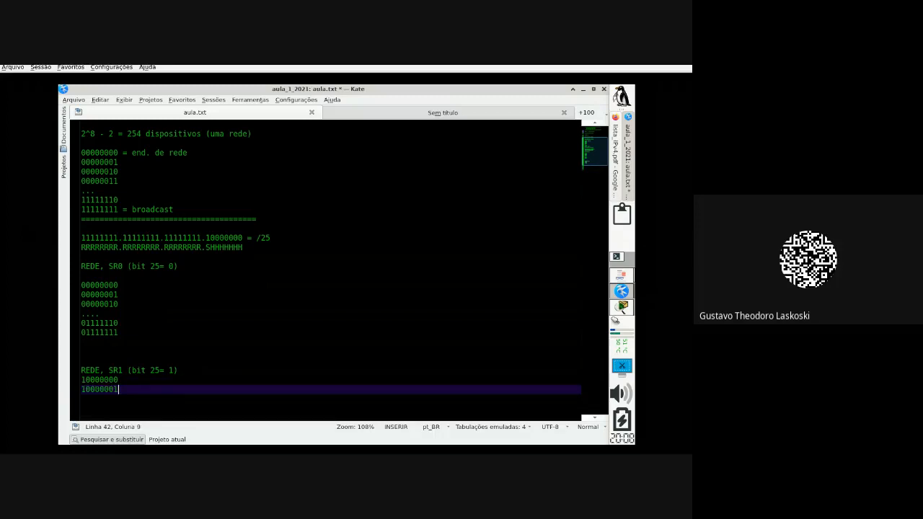
pyautogui.press('Return')
pyautogui.write('11')
pyautogui.press('BackSpace')
pyautogui.write('0')
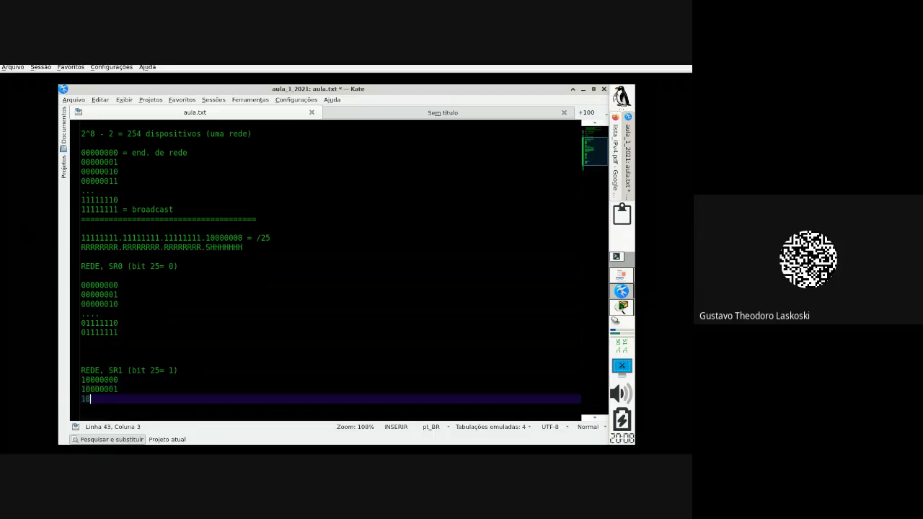
pyautogui.write('000010')
# Step: Finish SR1's list with '...', 11111110 and 11111111, then highlight the SHHHHH bits of the /25 layout
pyautogui.press('Return')
pyautogui.write('...')
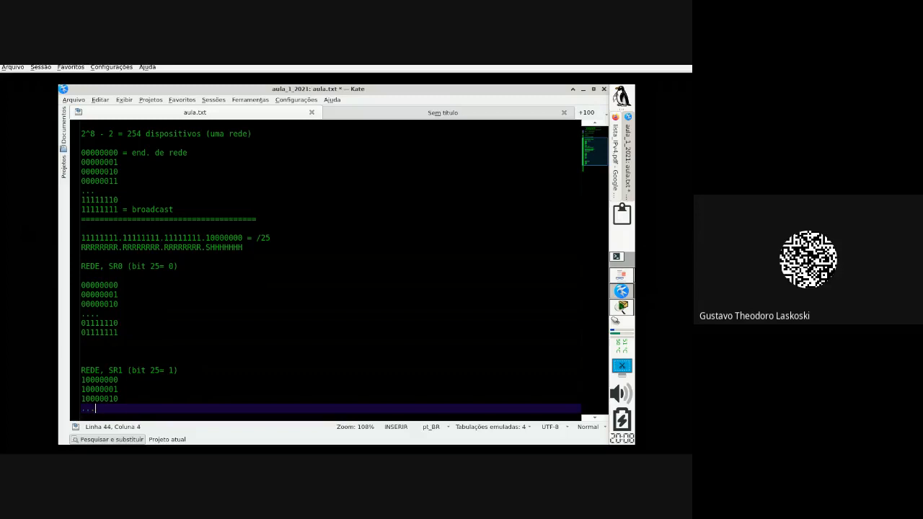
pyautogui.press('Return')
pyautogui.write('1111')
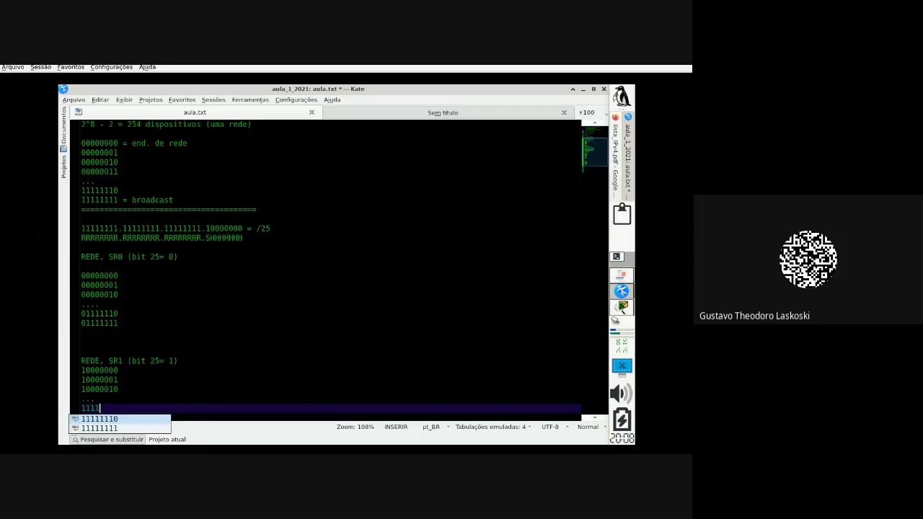
pyautogui.write('1110')
pyautogui.press('Return')
pyautogui.write('1')
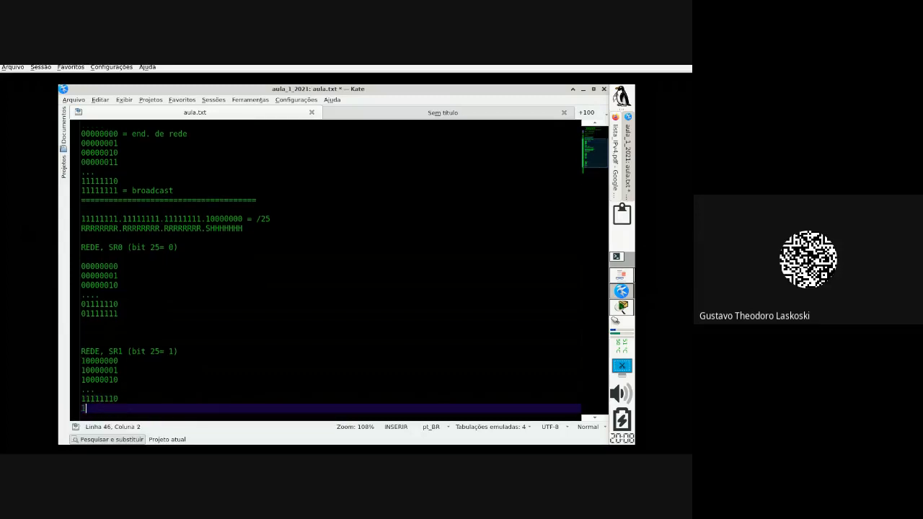
pyautogui.write('1111111')
pyautogui.click(138, 258)
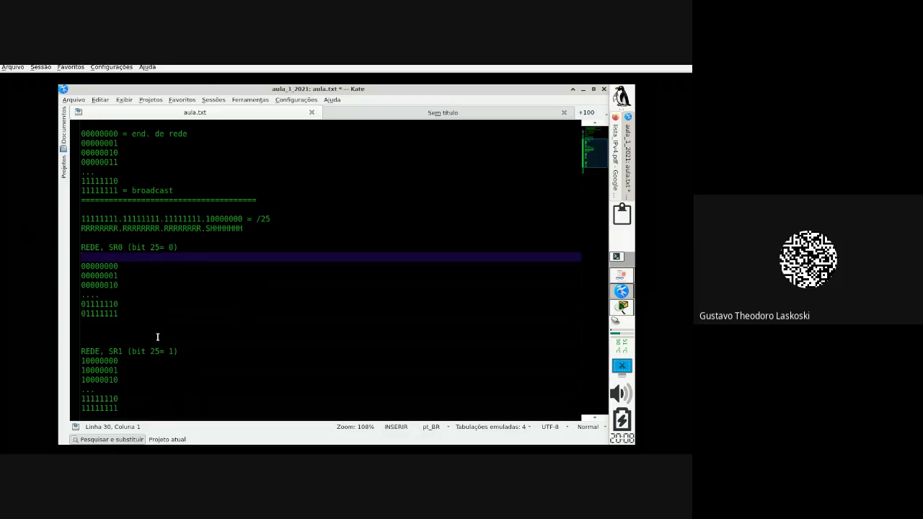
pyautogui.click(158, 286)
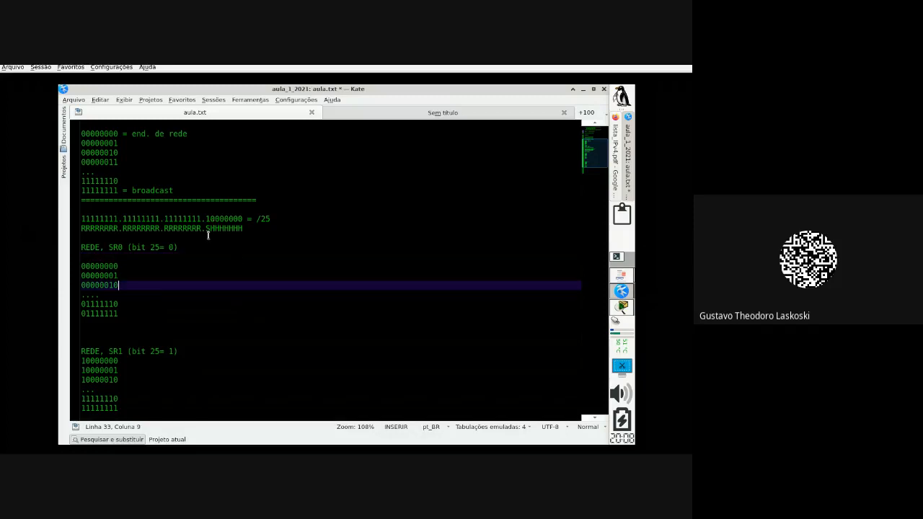
pyautogui.moveTo(208, 229); pyautogui.dragTo(245, 229)
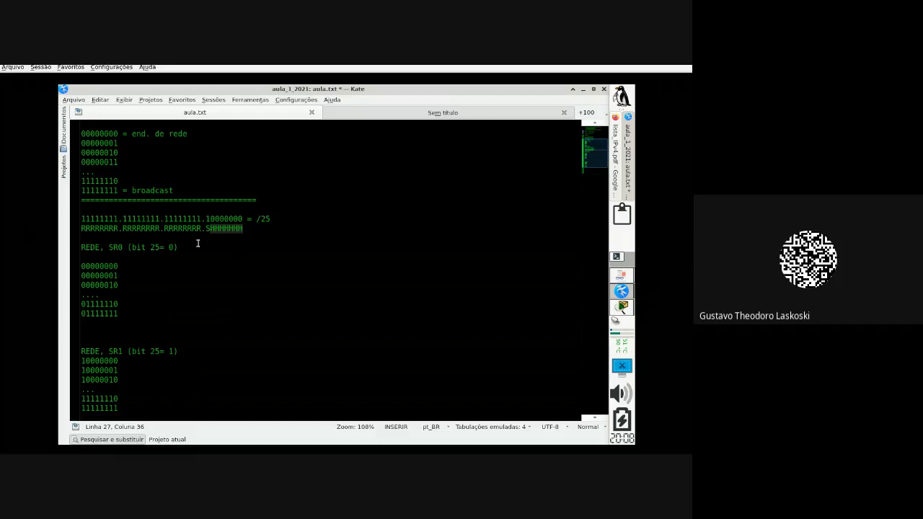
# Step: Beside SR0's 00000000 entry, add the indented note '2⁷ -2=126 hosts'
pyautogui.click(186, 265)
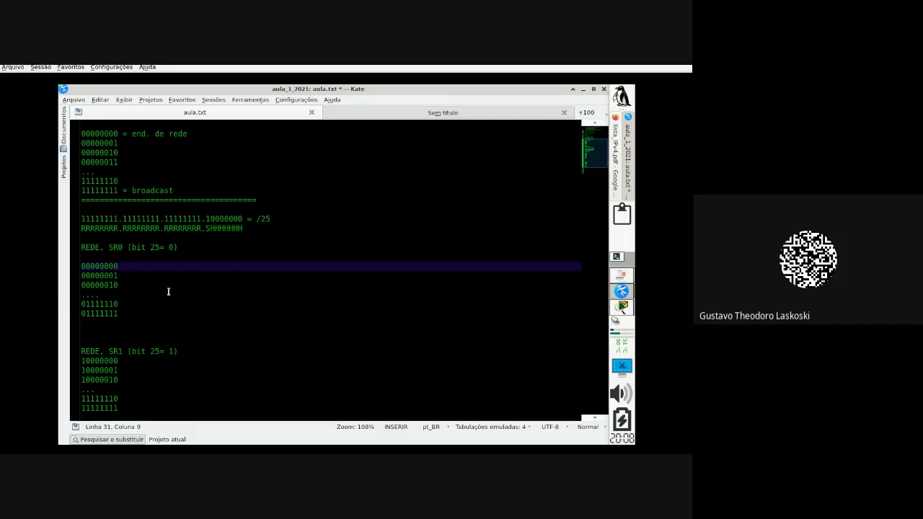
pyautogui.write('2^')
pyautogui.press('BackSpace')
pyautogui.write('-2=126 hosts')
pyautogui.click(127, 266)
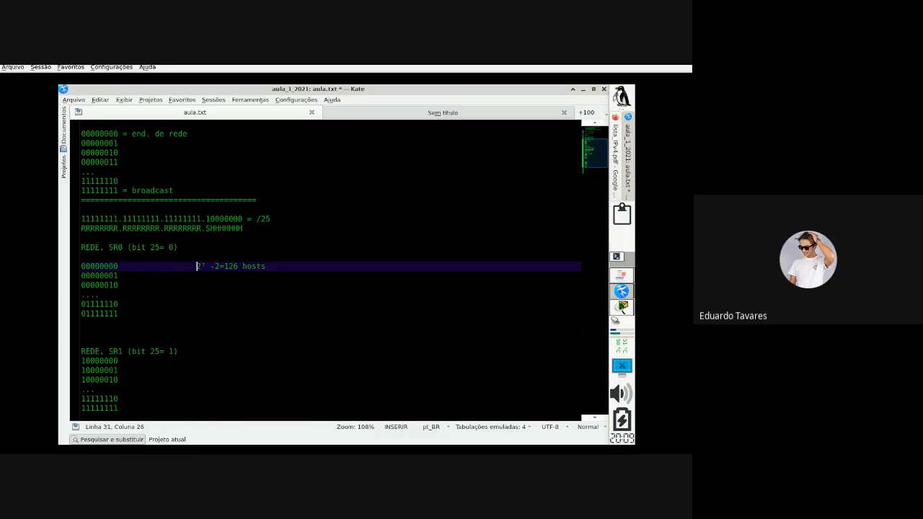
# Step: Append '= 255.255.255.128' after /25 on the binary mask line
pyautogui.click(280, 219)
pyautogui.write('= ')
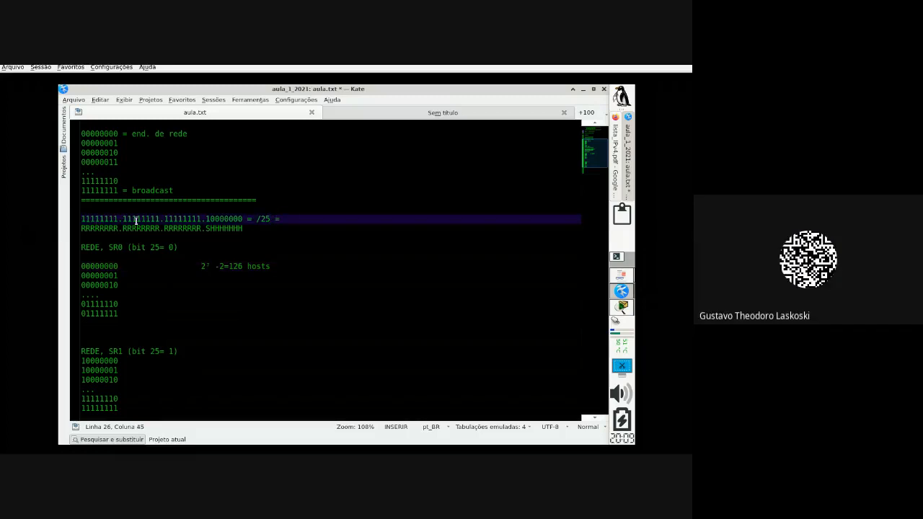
pyautogui.write('255.255.255.')
pyautogui.click(204, 219)
pyautogui.moveTo(205, 219); pyautogui.dragTo(210, 218)
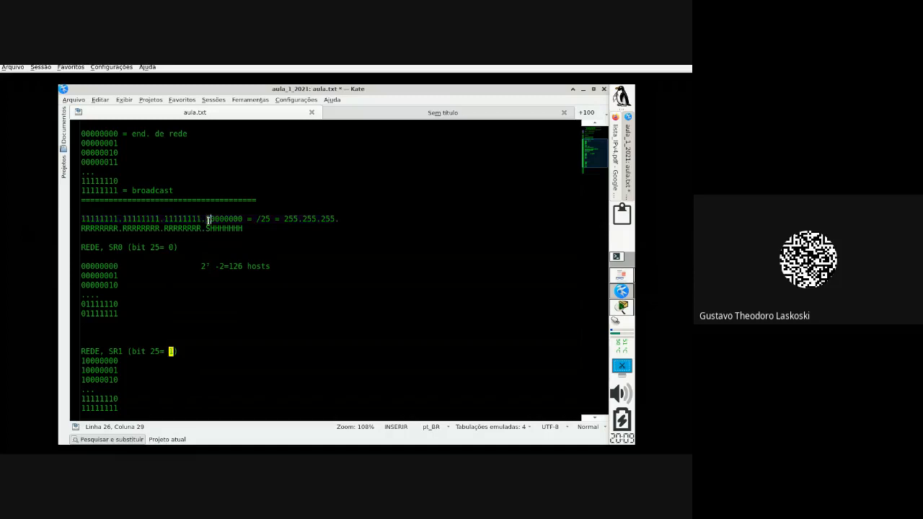
pyautogui.click(352, 224)
pyautogui.write('128')
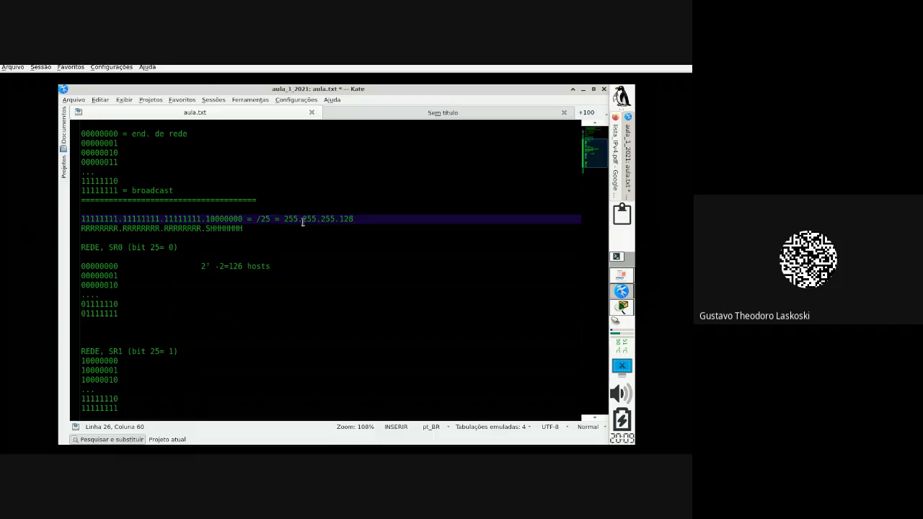
# Step: Highlight the dotted-decimal mask 255.255.255.128 and the /25 prefix to explain them
pyautogui.moveTo(284, 218); pyautogui.dragTo(366, 216)
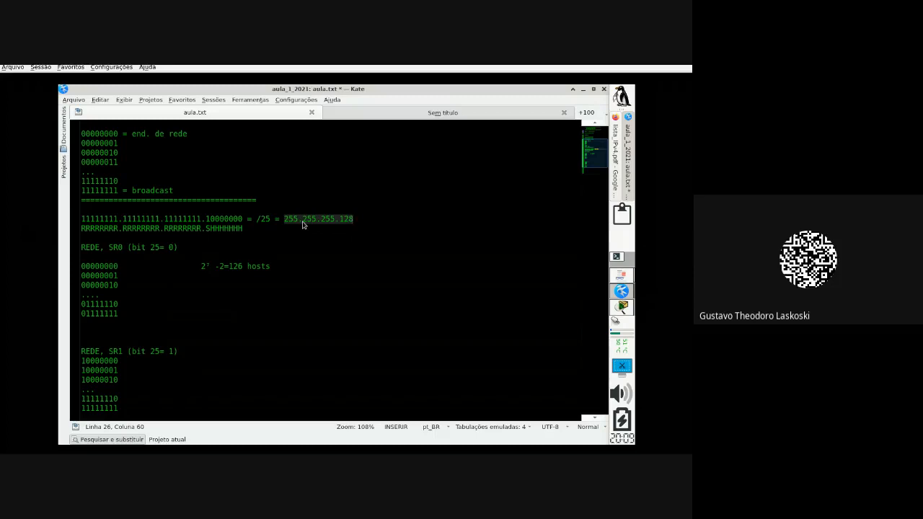
pyautogui.click(257, 219)
pyautogui.moveTo(257, 218); pyautogui.dragTo(272, 218)
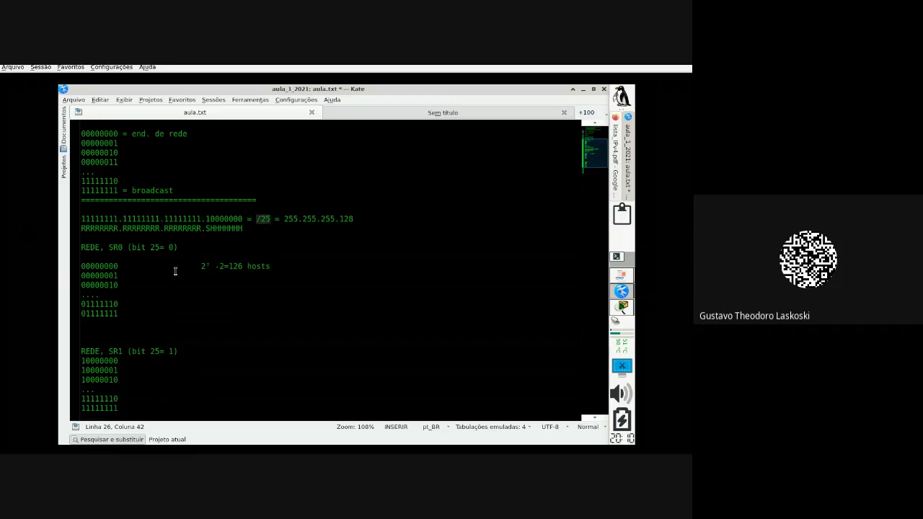
pyautogui.moveTo(284, 219); pyautogui.dragTo(376, 221)
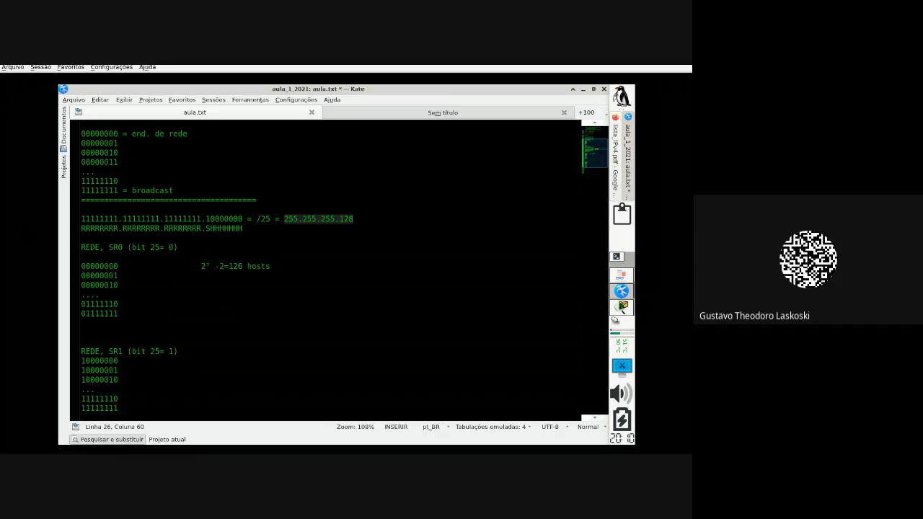
pyautogui.click(119, 266)
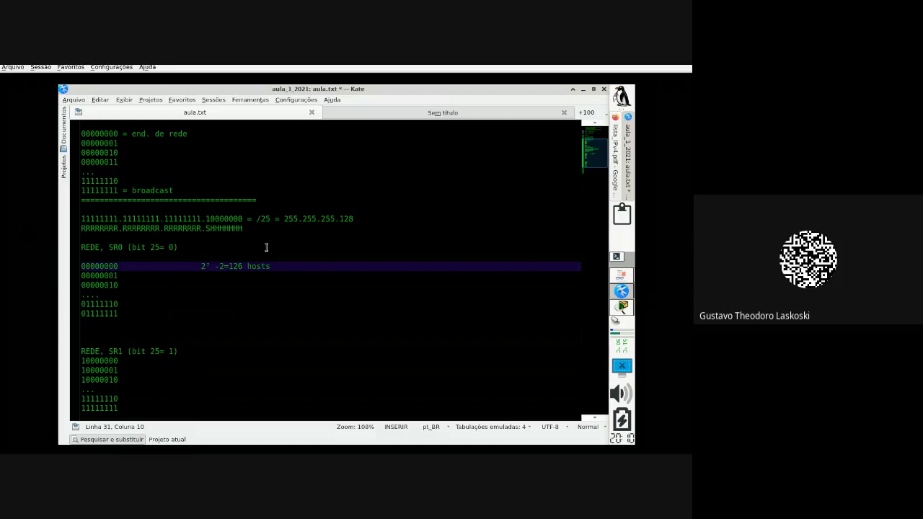
# Step: Label SR0's first address 00000000 as '= end. de rede' and remove the extra spaces
pyautogui.write('=')
pyautogui.moveTo(117, 266); pyautogui.dragTo(80, 266)
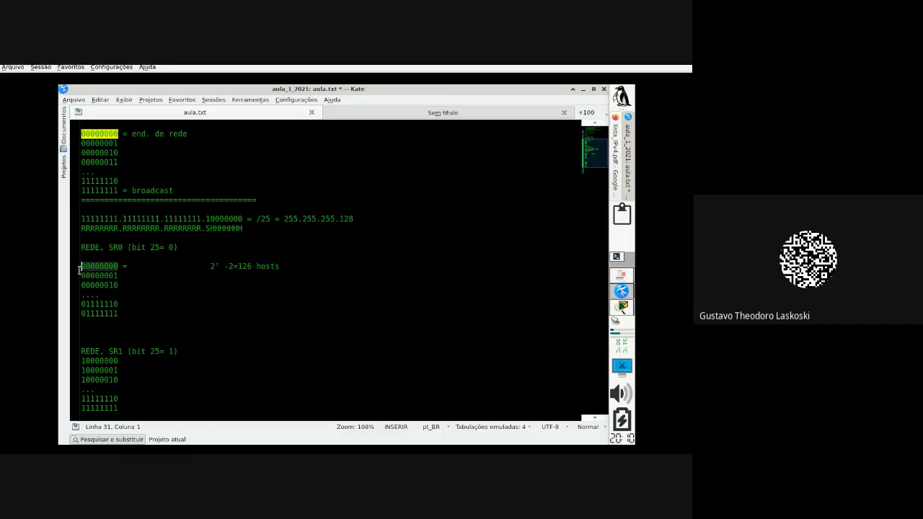
pyautogui.click(156, 266)
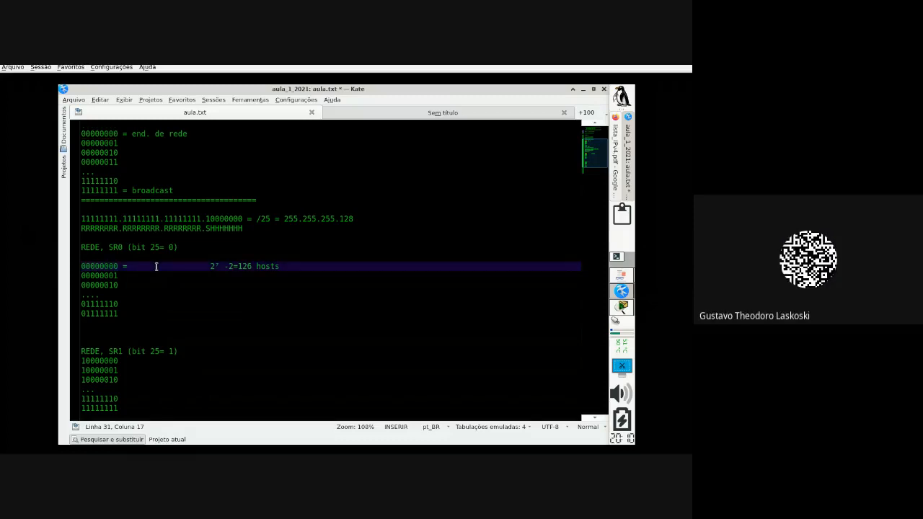
pyautogui.press('BackSpace')
pyautogui.press('BackSpace')
pyautogui.press('BackSpace')
pyautogui.moveTo(82, 266); pyautogui.dragTo(117, 266)
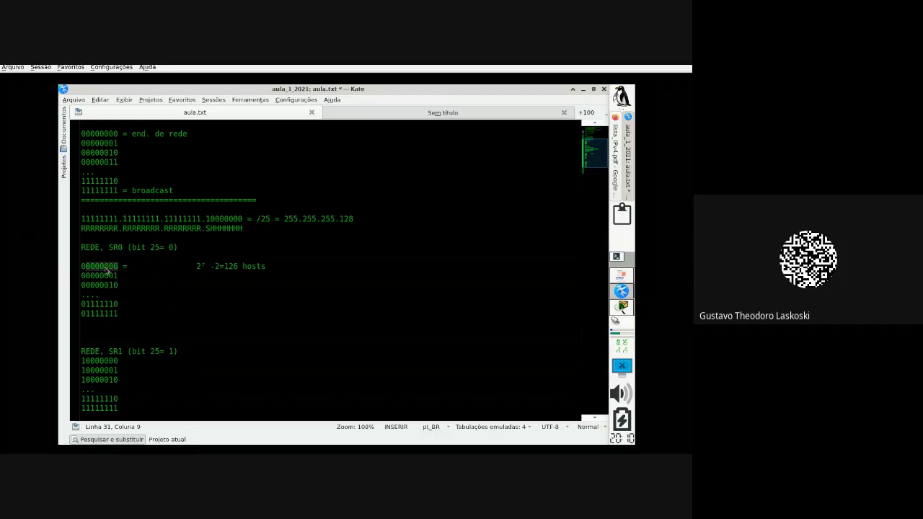
pyautogui.click(141, 266)
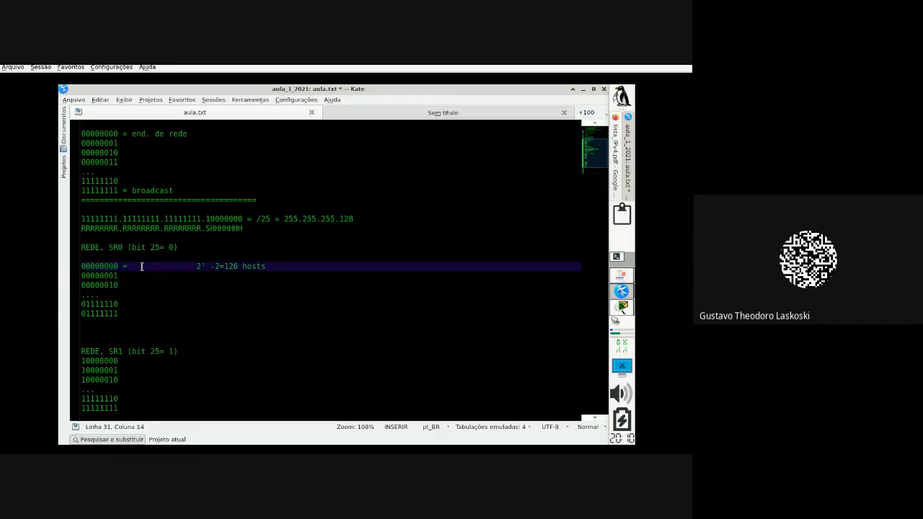
pyautogui.write('end. de rede')
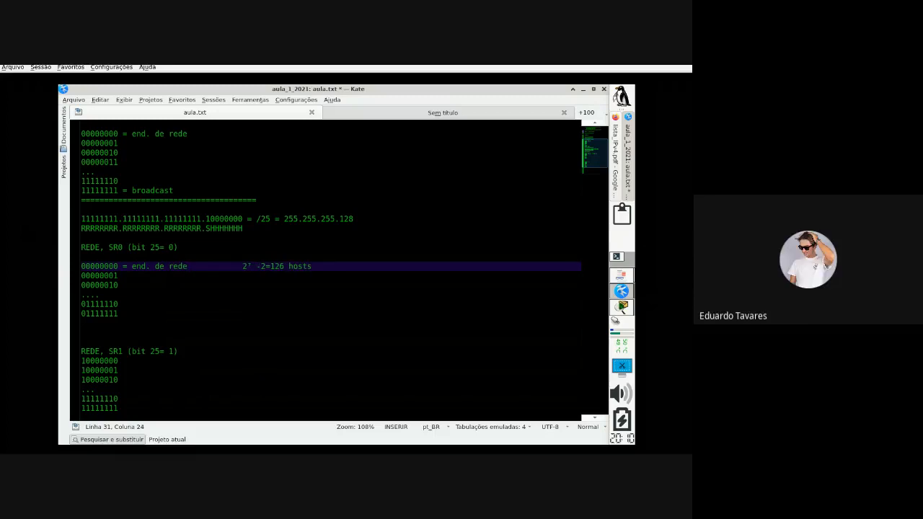
# Step: Label SR0's last address 01111111 as '= broadcast'
pyautogui.click(137, 311)
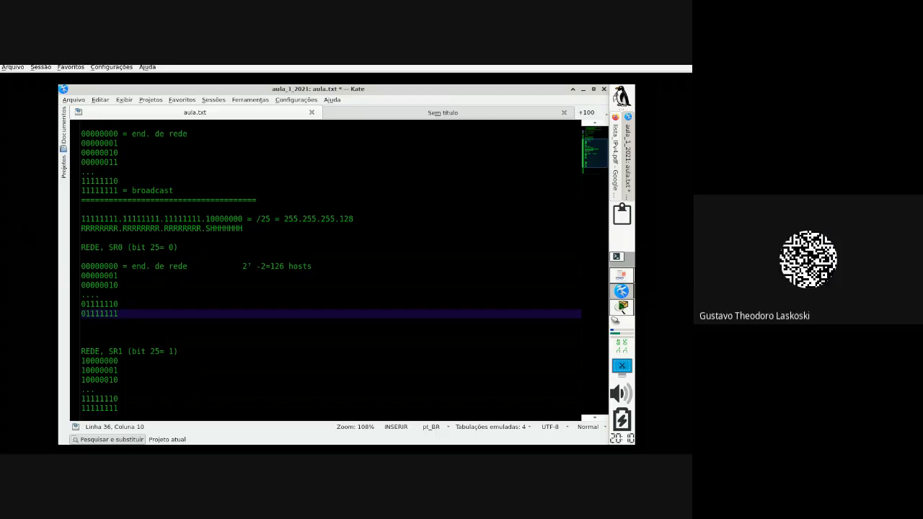
pyautogui.write('=')
pyautogui.moveTo(86, 266); pyautogui.dragTo(119, 266)
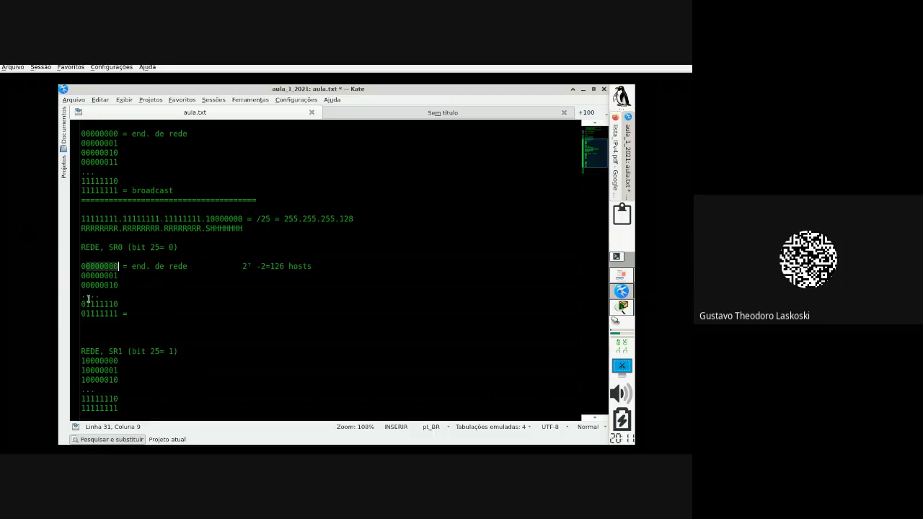
pyautogui.moveTo(86, 315); pyautogui.dragTo(117, 316)
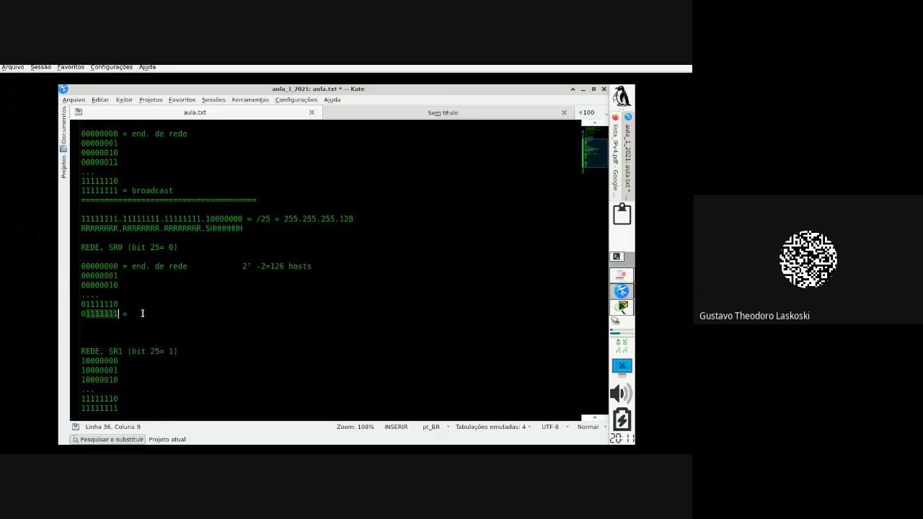
pyautogui.click(142, 313)
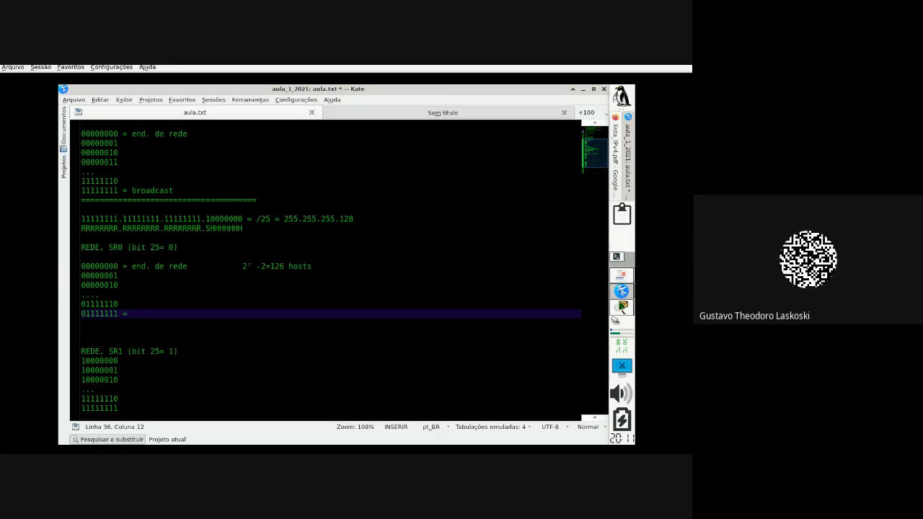
pyautogui.write('0')
pyautogui.write('roadcast')
# Step: Delete the blank line above REDE, SR1 and label 10000000 as '= end, de rede'
pyautogui.click(131, 341)
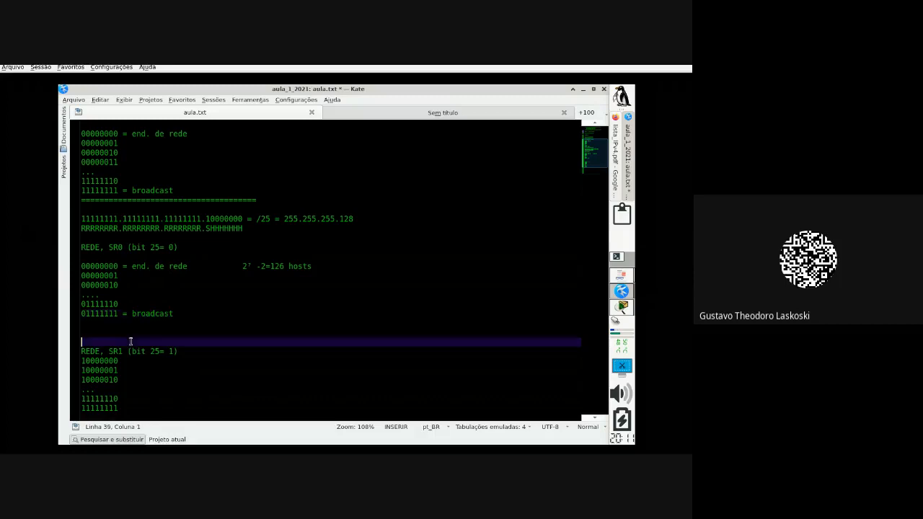
pyautogui.press('BackSpace')
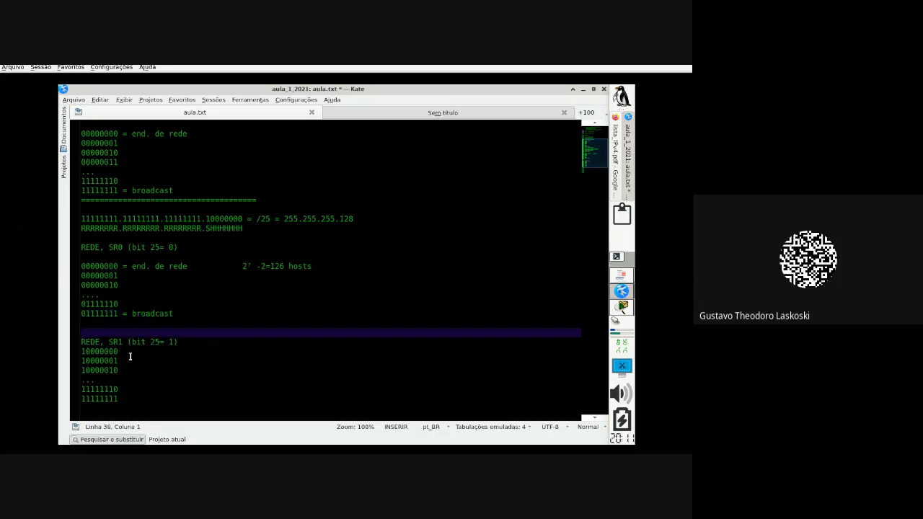
pyautogui.click(130, 352)
pyautogui.write('= ')
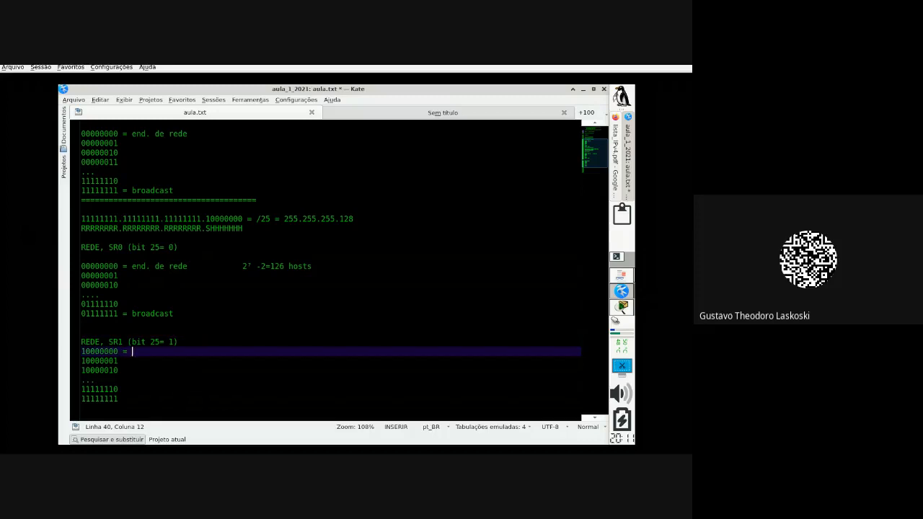
pyautogui.write('end, de rede')
# Step: Label SR1's 11111111 as '= broadcast', then highlight the SR0 and SR1 address blocks
pyautogui.click(125, 396)
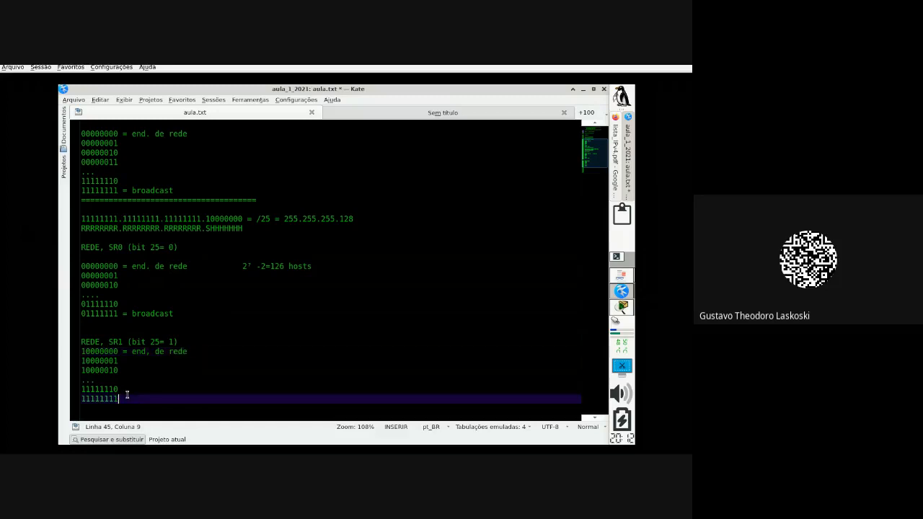
pyautogui.write('= broa')
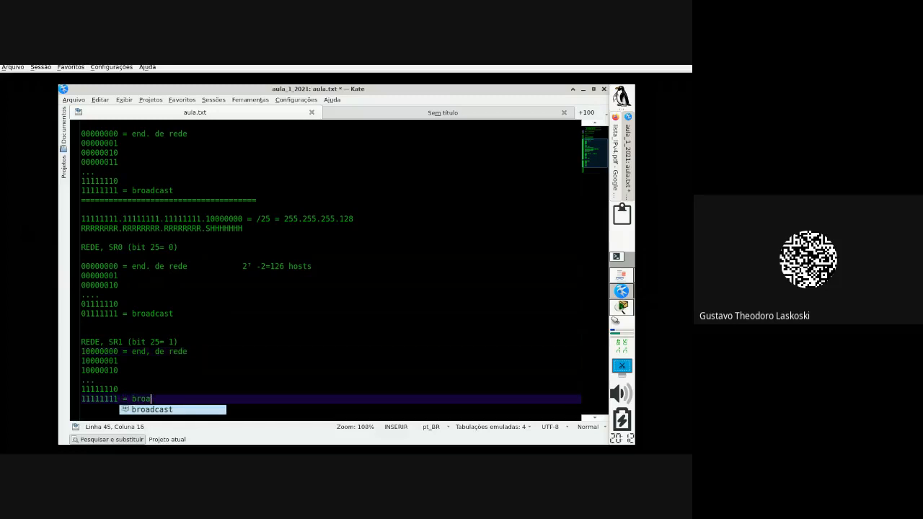
pyautogui.press('Return')
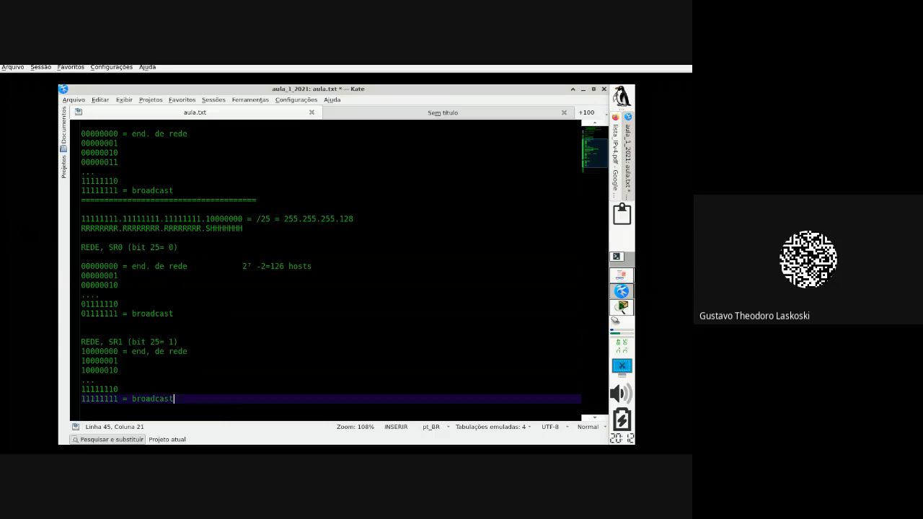
pyautogui.scroll(-2, 257, 352)
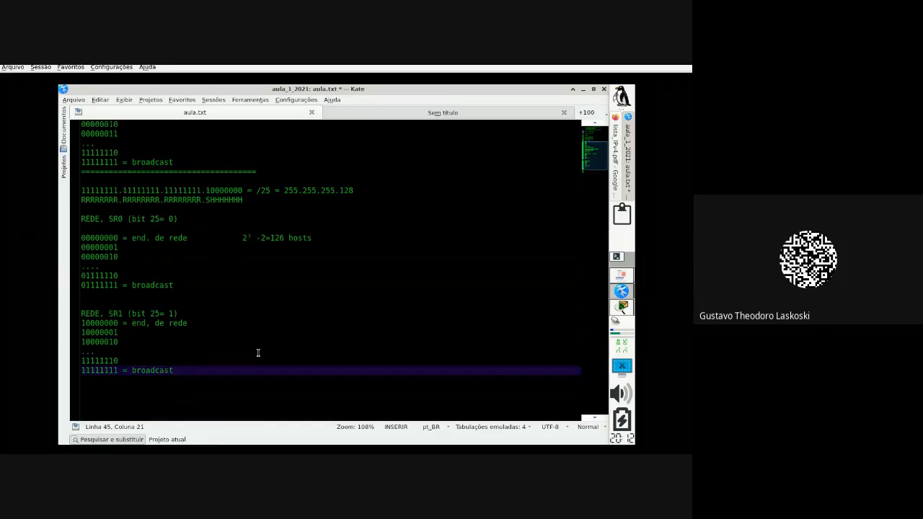
pyautogui.moveTo(195, 334); pyautogui.dragTo(73, 291)
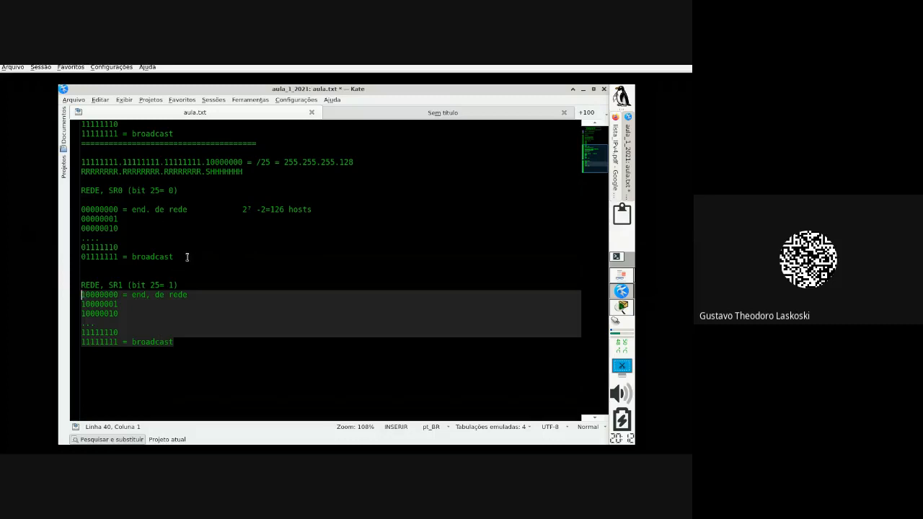
pyautogui.moveTo(186, 257); pyautogui.dragTo(80, 202)
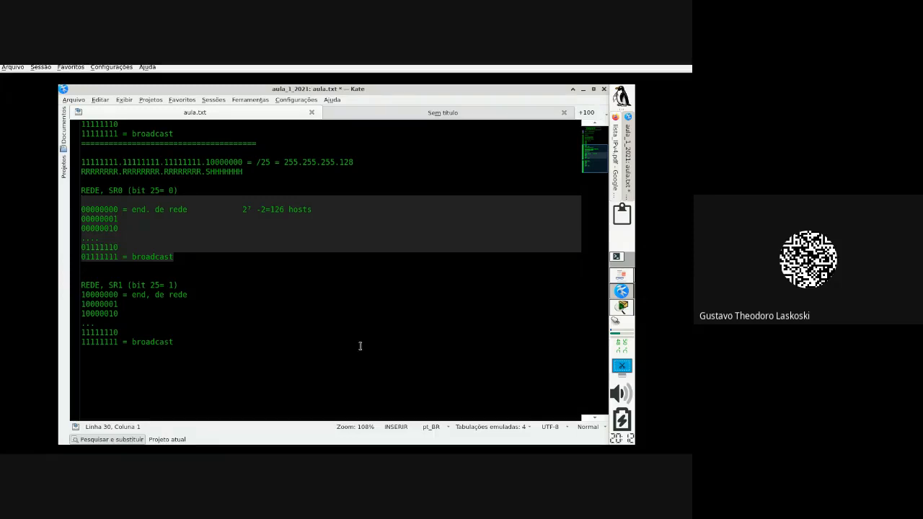
pyautogui.click(295, 333)
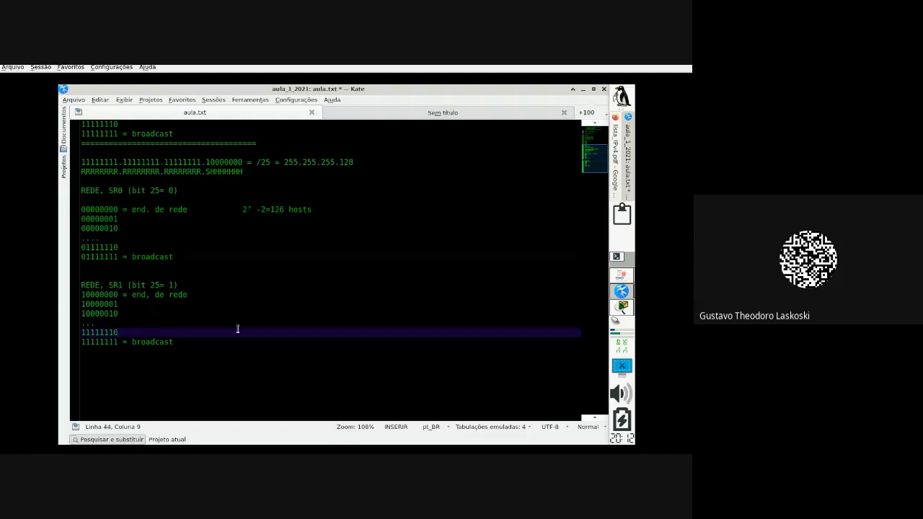
pyautogui.moveTo(248, 345); pyautogui.dragTo(82, 181)
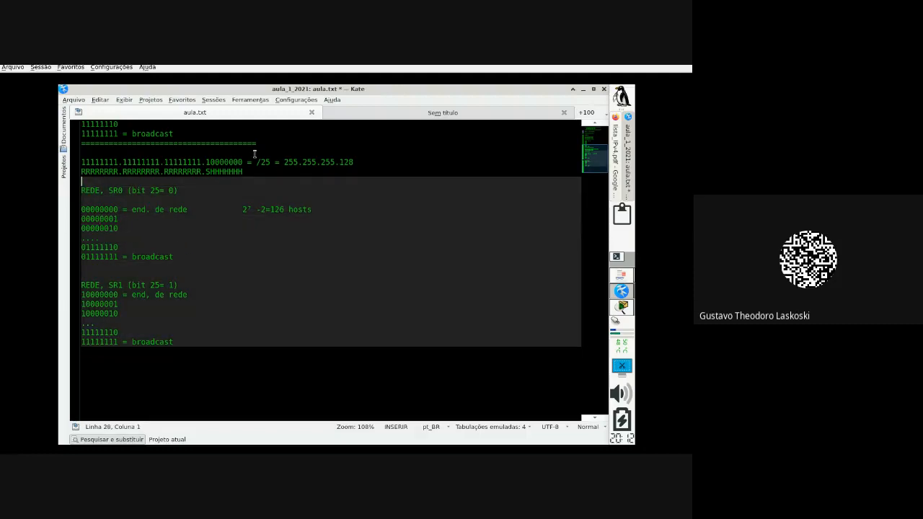
# Step: Add a row of = signs as a separator and paste a copy of the /25 mask lines below it
pyautogui.click(112, 362)
pyautogui.write('===')
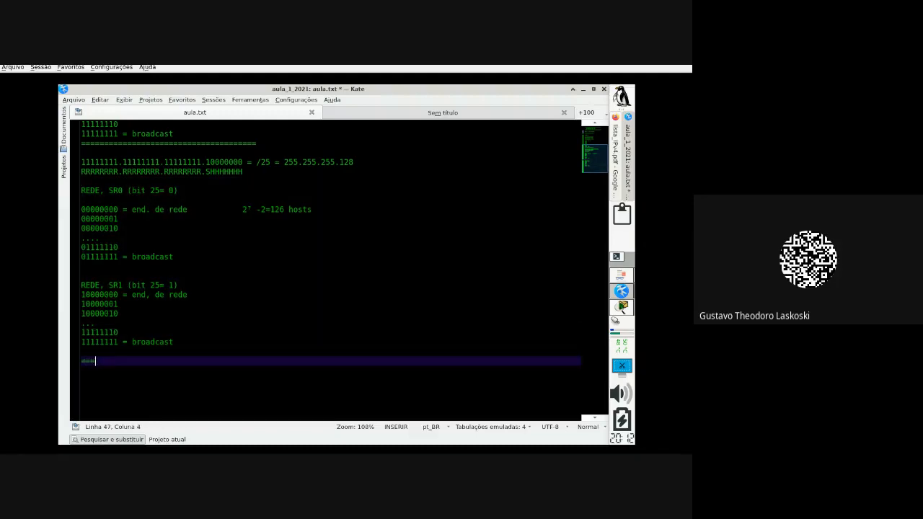
pyautogui.write('=====================================')
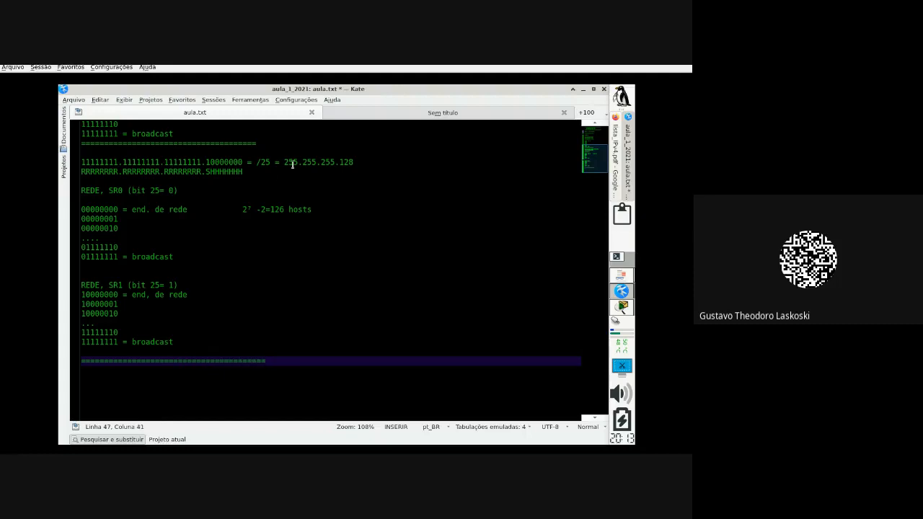
pyautogui.moveTo(243, 171); pyautogui.dragTo(79, 162)
pyautogui.hotkey('ctrl', 'c')
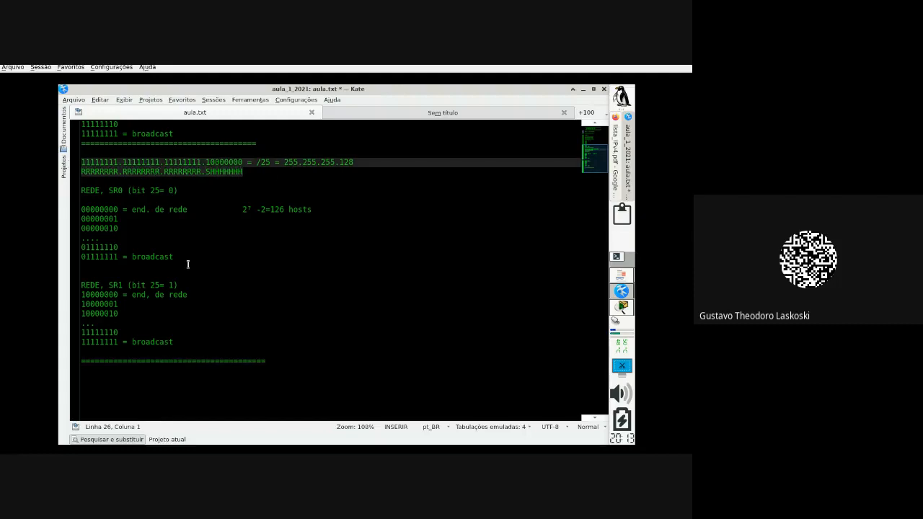
pyautogui.click(130, 381)
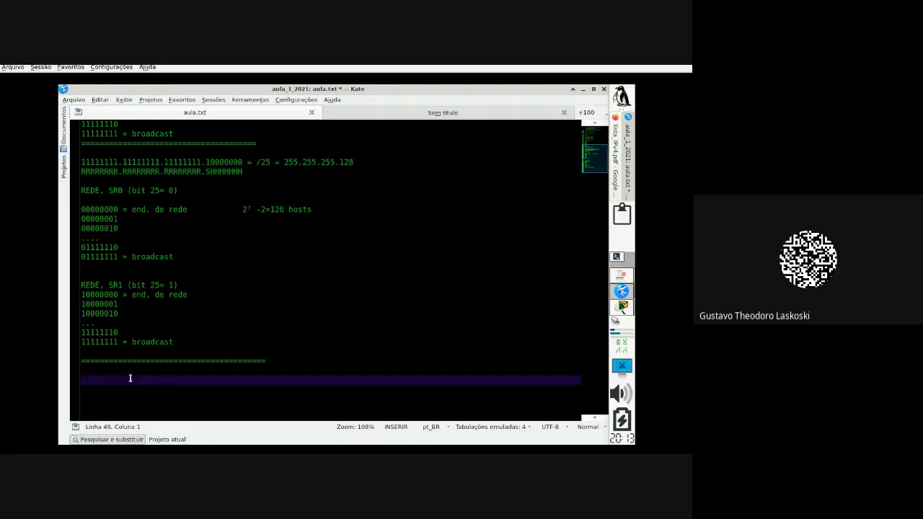
pyautogui.hotkey('ctrl', 'v')
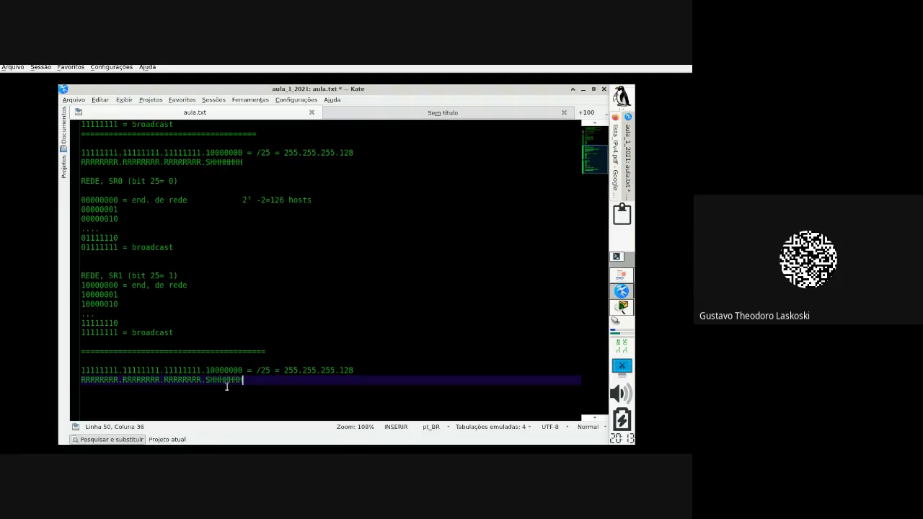
pyautogui.press('Return')
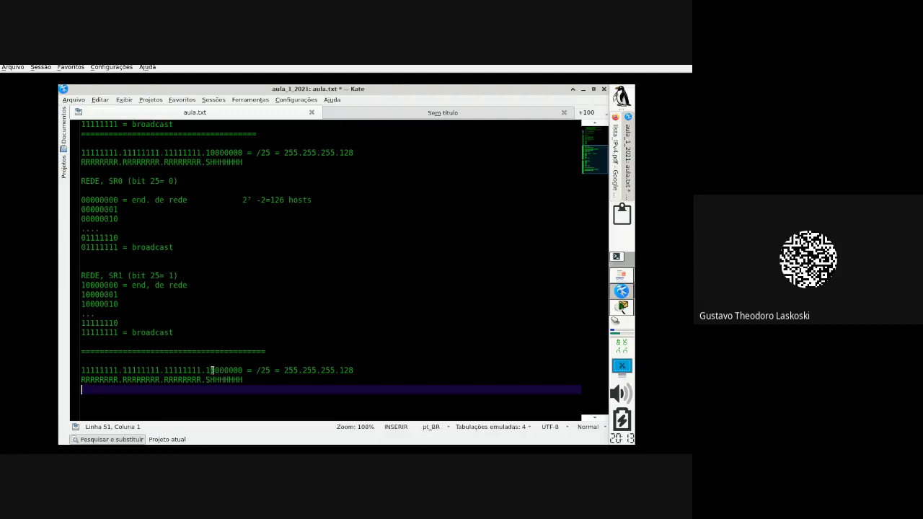
# Step: Turn one more last-octet 0 into 1 and change the matching H to S in the bit pattern
pyautogui.click(216, 371)
pyautogui.press('BackSpace')
pyautogui.write('1')
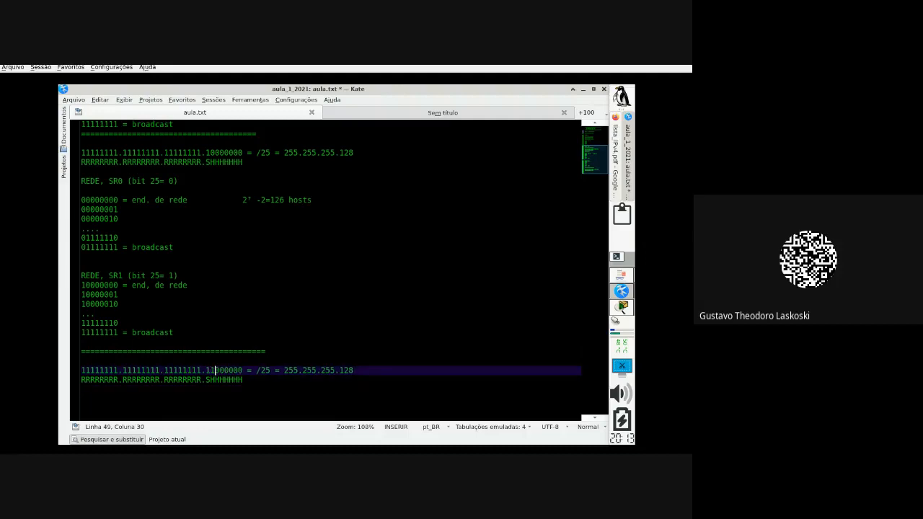
pyautogui.press('Down')
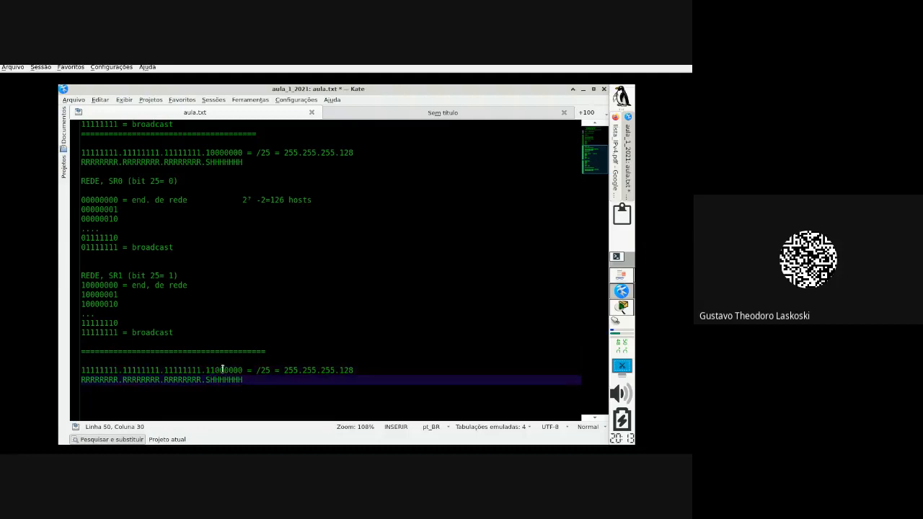
pyautogui.moveTo(213, 376); pyautogui.dragTo(231, 379)
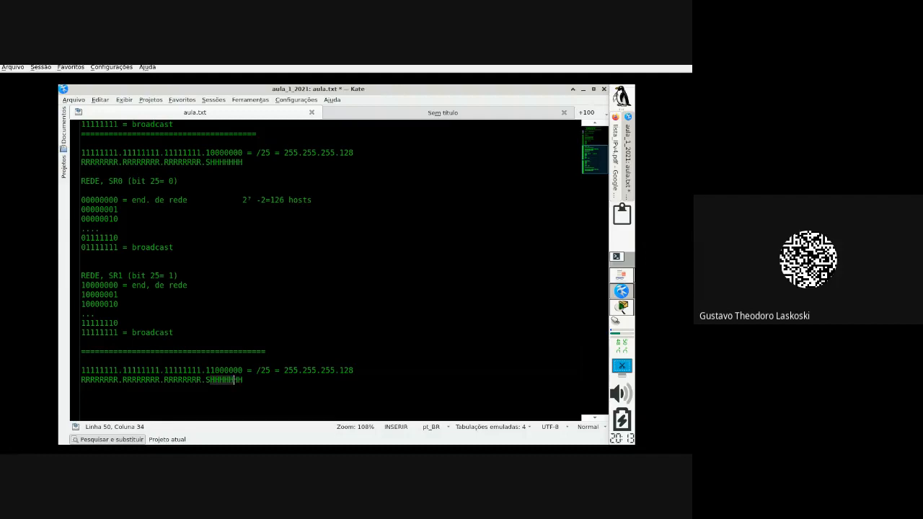
pyautogui.press('Left')
pyautogui.press('Left')
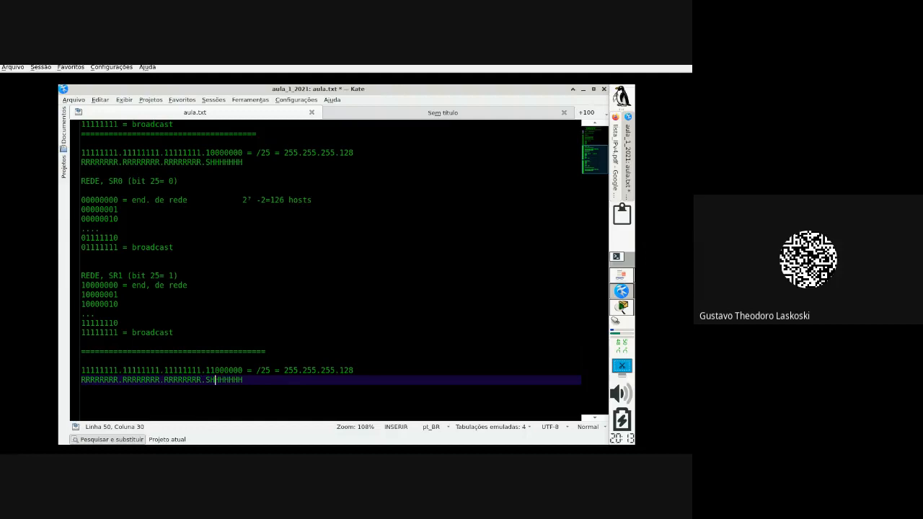
pyautogui.press('BackSpace')
pyautogui.write('S')
pyautogui.press('Return')
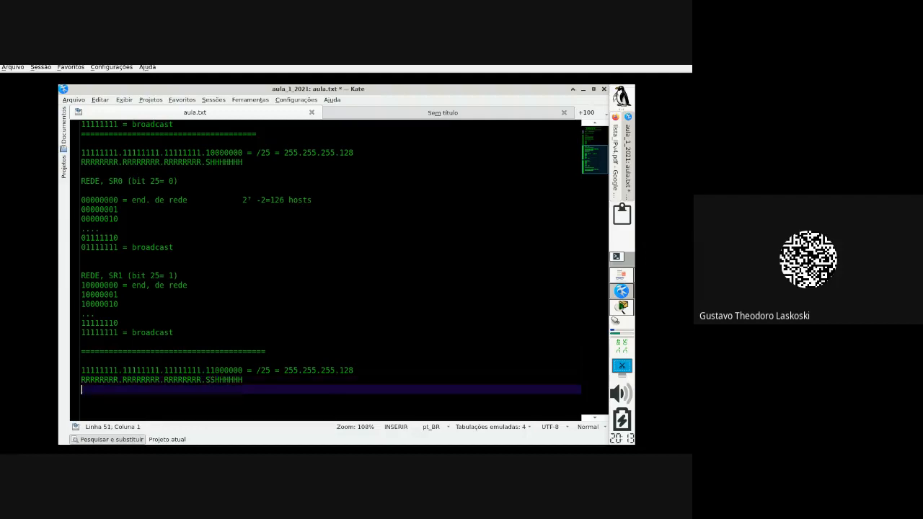
# Step: Replace further zeros in the copied mask's last octet with 1s
pyautogui.click(219, 370)
pyautogui.press('BackSpace')
pyautogui.write('1')
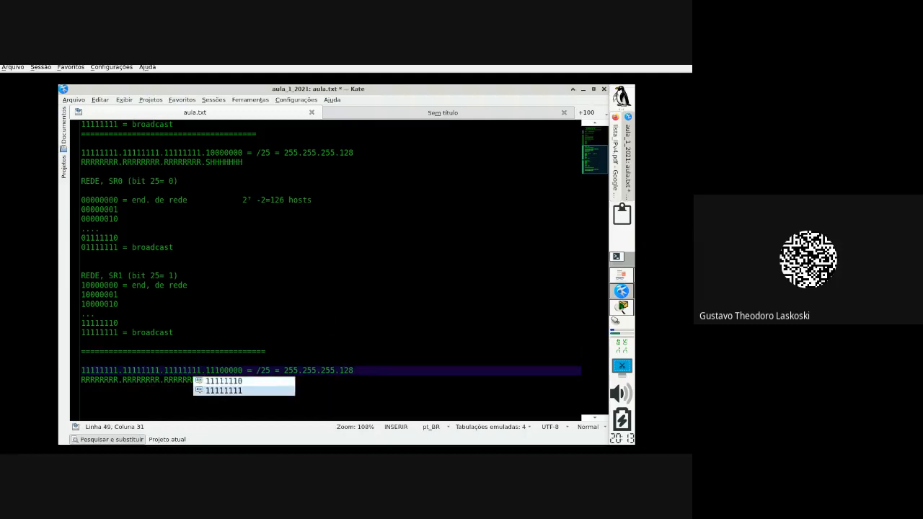
pyautogui.press('Escape')
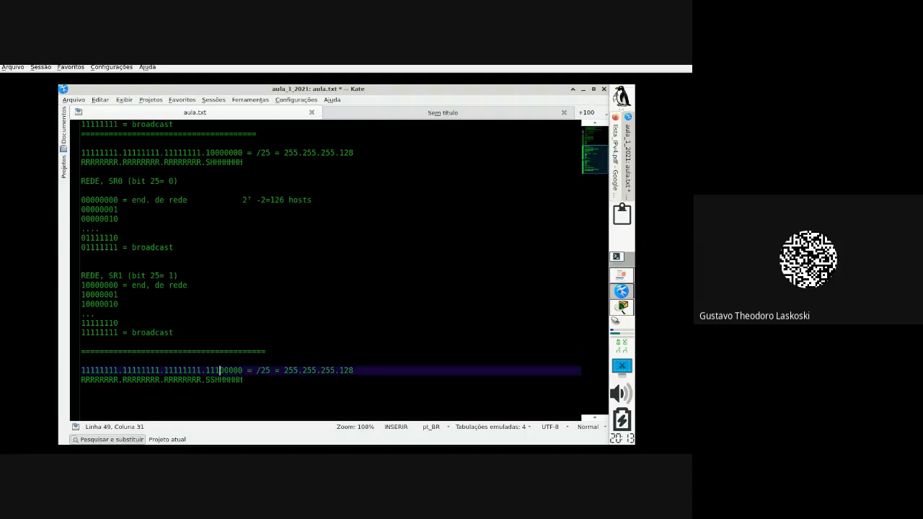
pyautogui.press('Delete')
pyautogui.write('1')
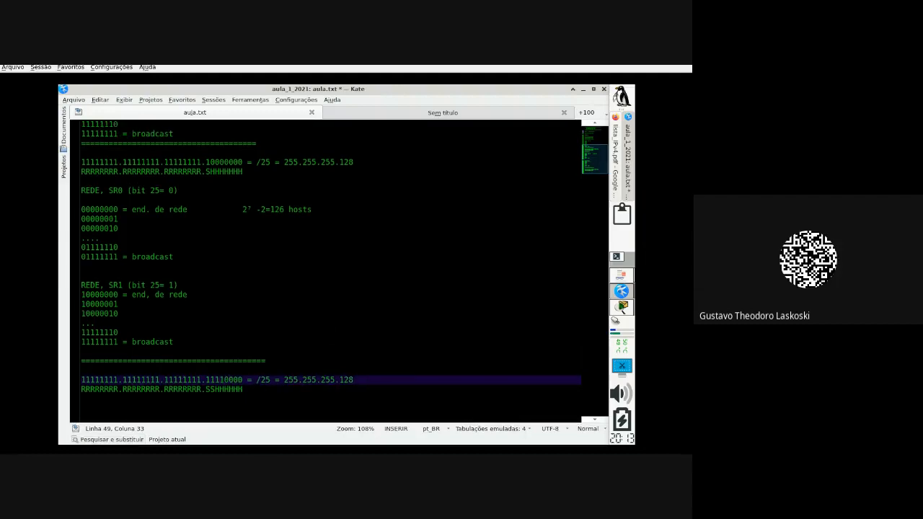
pyautogui.press('BackSpace')
pyautogui.write('1')
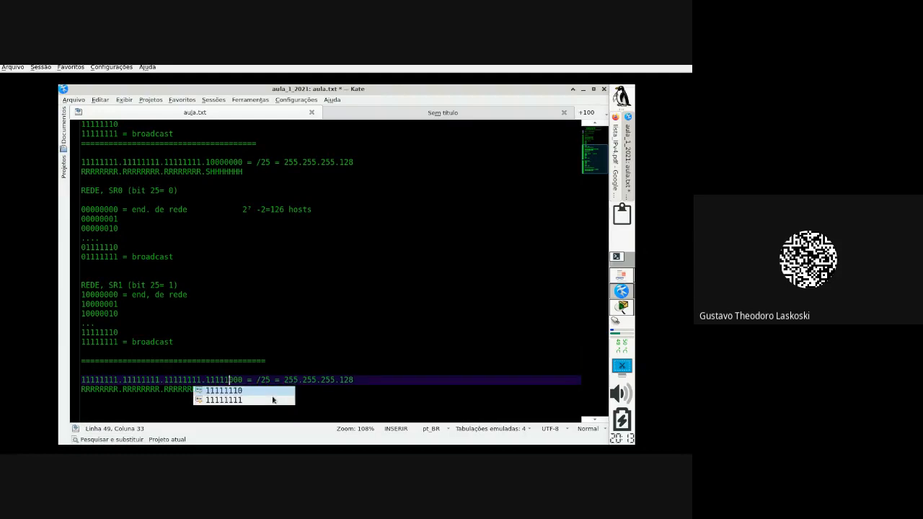
pyautogui.press('Escape')
pyautogui.press('Right')
pyautogui.press('BackSpace')
# Step: Complete the last octet 11111100 and change the bit pattern to end in SSSSSSHH
pyautogui.write('1')
pyautogui.click(219, 379)
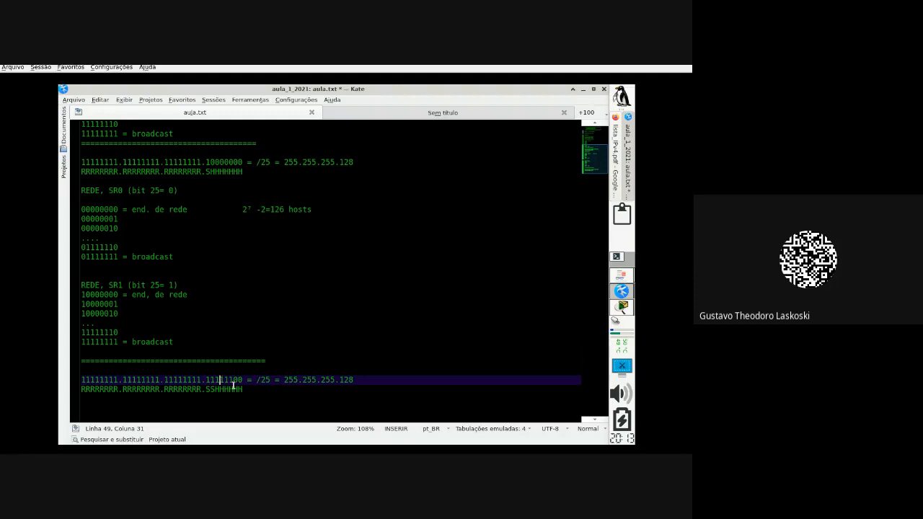
pyautogui.press('Down')
pyautogui.press('Delete')
pyautogui.press('Delete')
pyautogui.press('Delete')
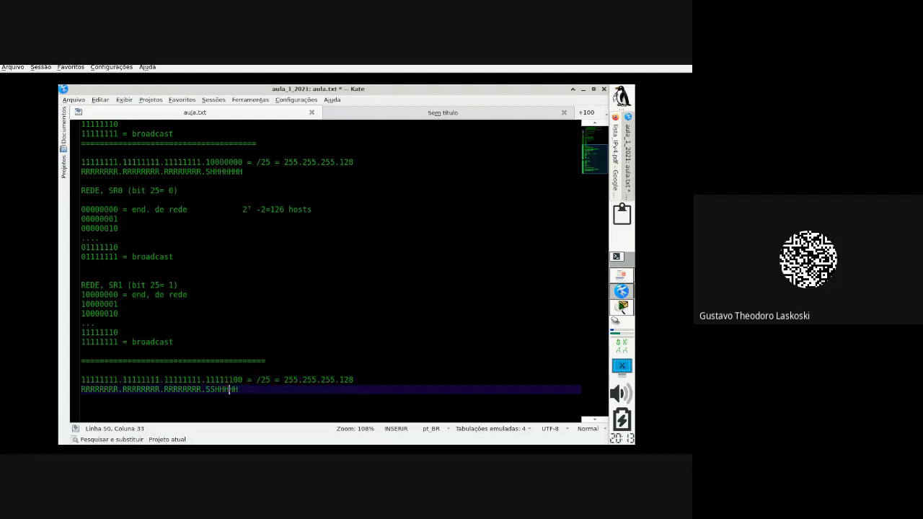
pyautogui.write('SSS')
pyautogui.click(320, 408)
pyautogui.press('Return')
pyautogui.press('Return')
pyautogui.press('Return')
pyautogui.press('Return')
pyautogui.press('Return')
pyautogui.press('Return')
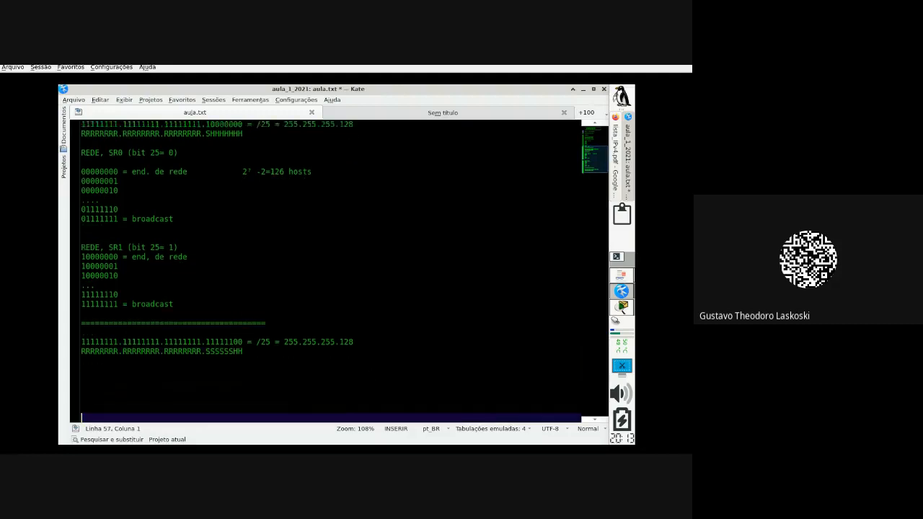
# Step: Change the copied mask's prefix from /25 to /30
pyautogui.click(274, 331)
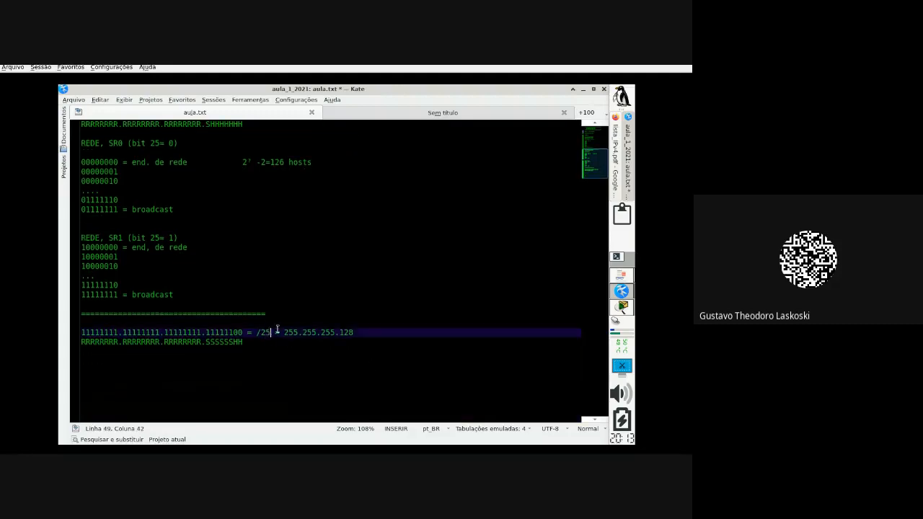
pyautogui.press('BackSpace')
pyautogui.press('BackSpace')
pyautogui.write('30')
# Step: Highlight the binary mask, the /30 prefix and the last octet 11111100 to explain them
pyautogui.click(270, 361)
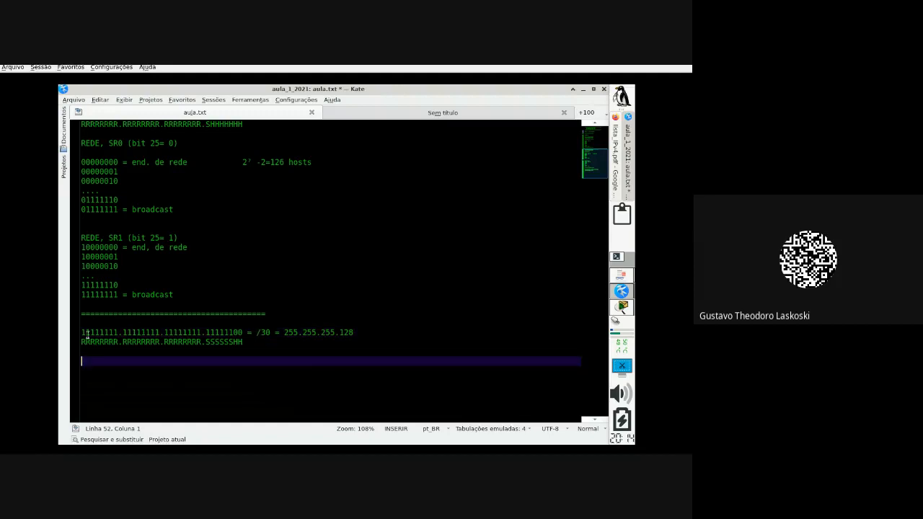
pyautogui.moveTo(82, 333); pyautogui.dragTo(233, 332)
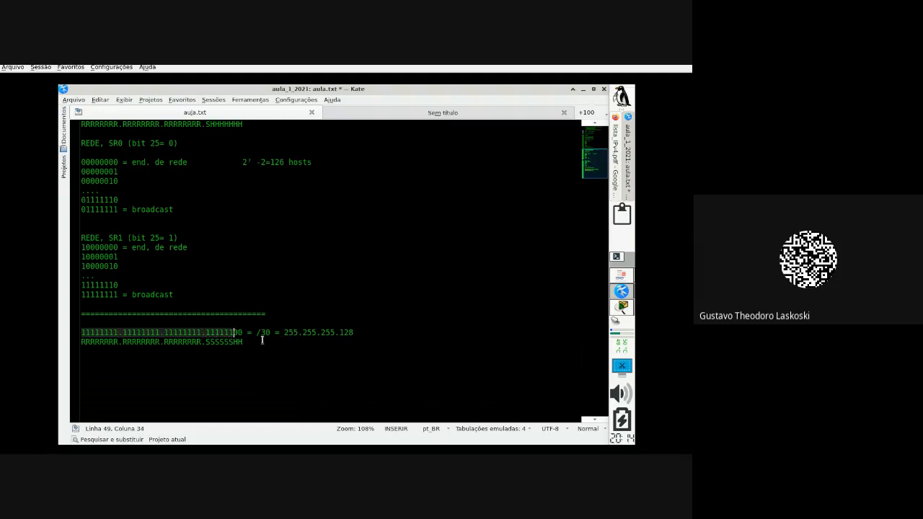
pyautogui.moveTo(256, 332); pyautogui.dragTo(269, 332)
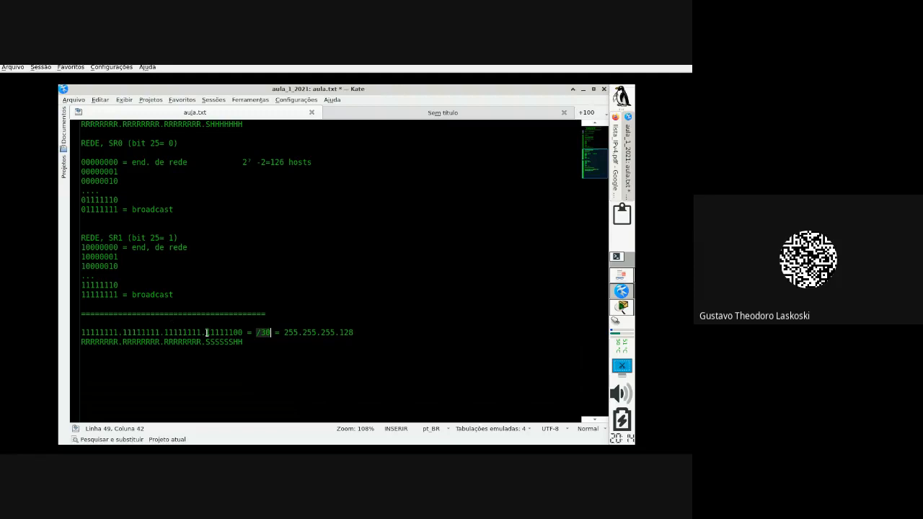
pyautogui.moveTo(207, 333); pyautogui.dragTo(243, 332)
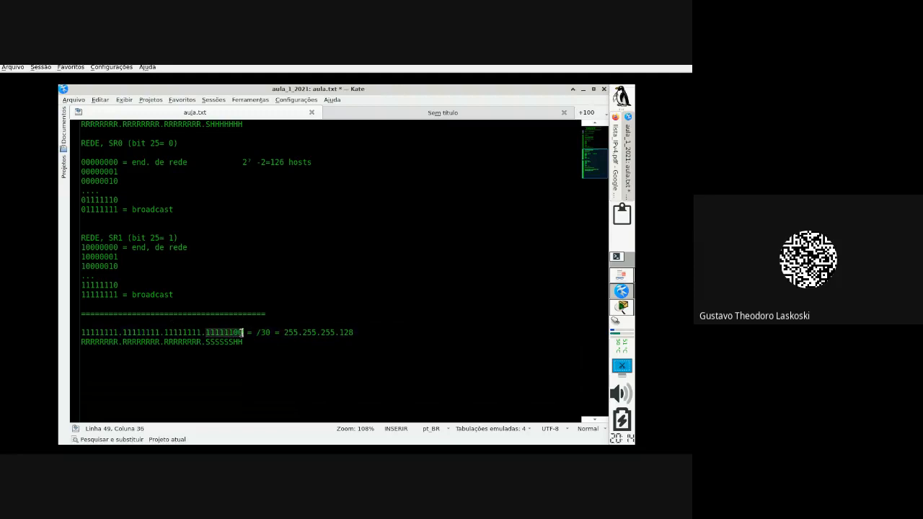
# Step: Replace 128 with 252 so the decimal mask reads 255.255.255.252, highlighting the host bits 00
pyautogui.tripleClick(366, 333)
pyautogui.press('BackSpace')
pyautogui.press('BackSpace')
pyautogui.press('BackSpace')
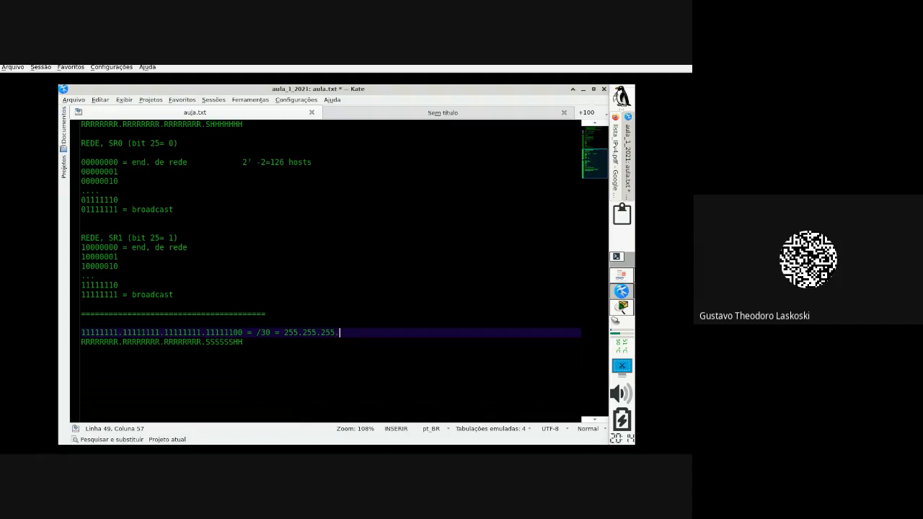
pyautogui.write('252')
pyautogui.moveTo(206, 333); pyautogui.dragTo(245, 333)
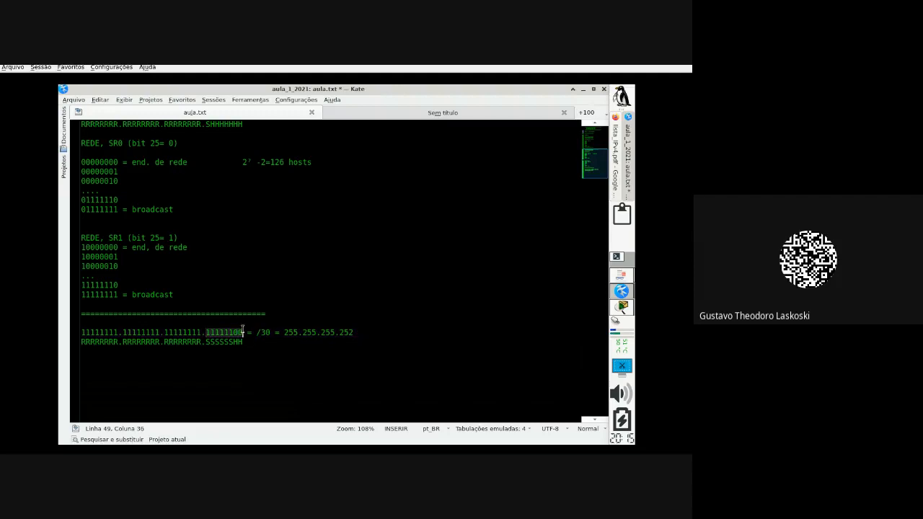
pyautogui.click(243, 332)
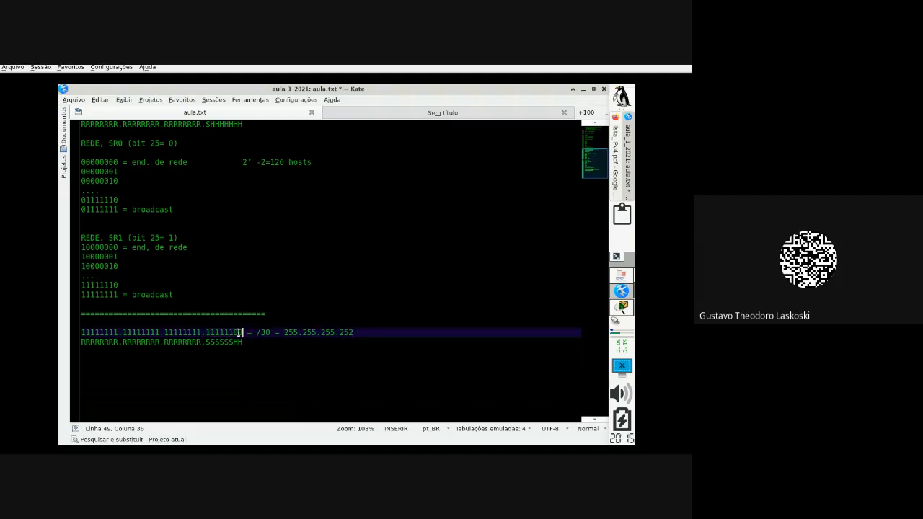
pyautogui.moveTo(234, 332); pyautogui.dragTo(243, 332)
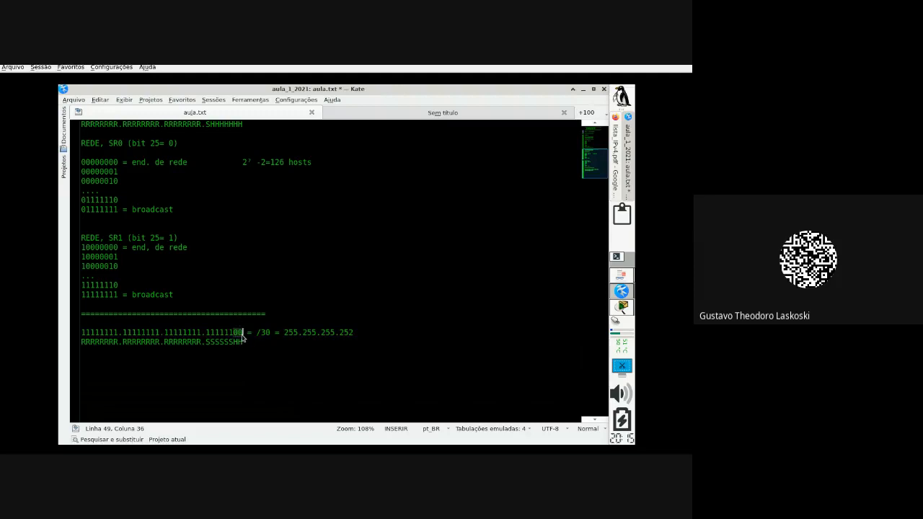
pyautogui.click(267, 352)
# Step: Below the SSSSSSHH pattern, list the two-bit values '00= 0', '01= 1', '10= 2', '11= 3'
pyautogui.press('Return')
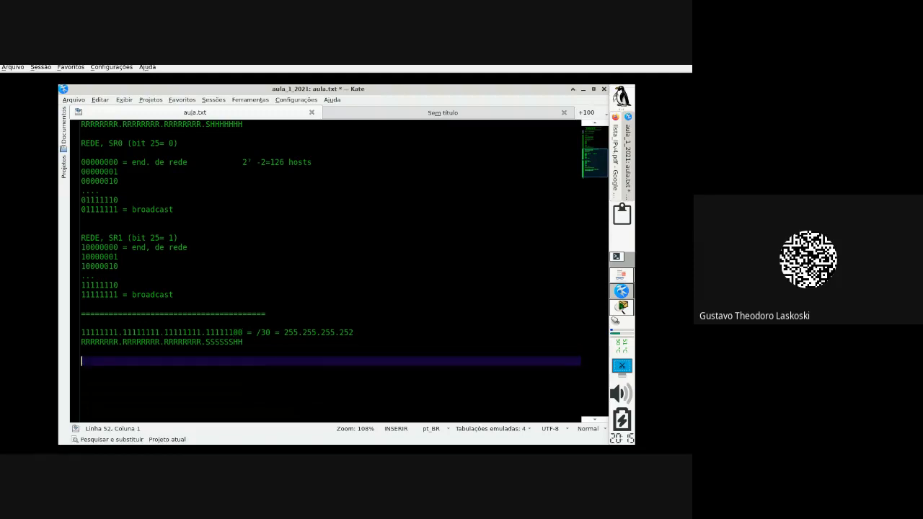
pyautogui.write('00= 0')
pyautogui.press('Return')
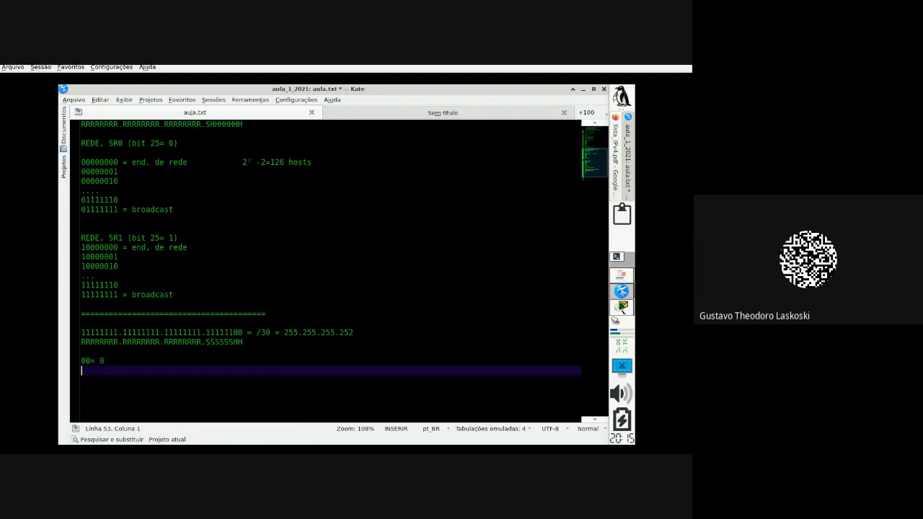
pyautogui.write('01= 1')
pyautogui.press('Return')
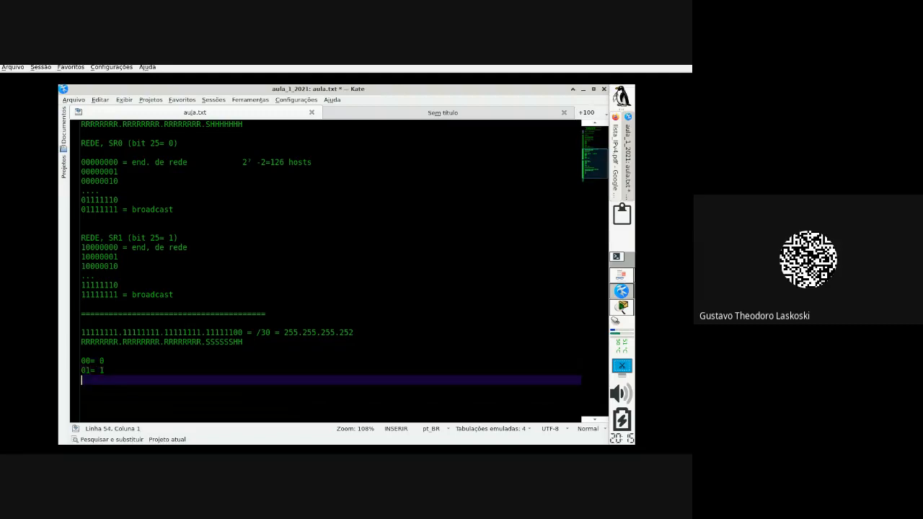
pyautogui.write('10= 2')
pyautogui.press('Return')
pyautogui.write('11')
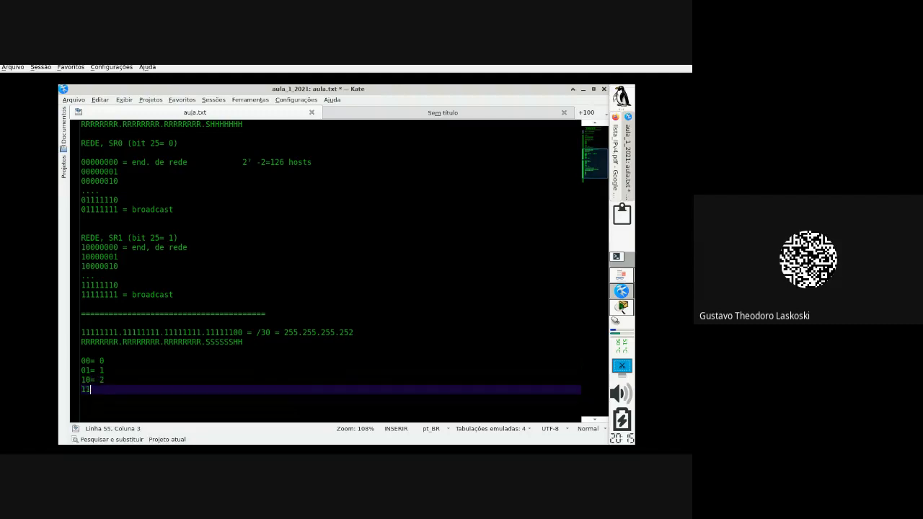
pyautogui.write('= 3')
# Step: Mark the subnet bits 00 and the 252, then delete the four two-bit value lines
pyautogui.moveTo(117, 390); pyautogui.dragTo(67, 391)
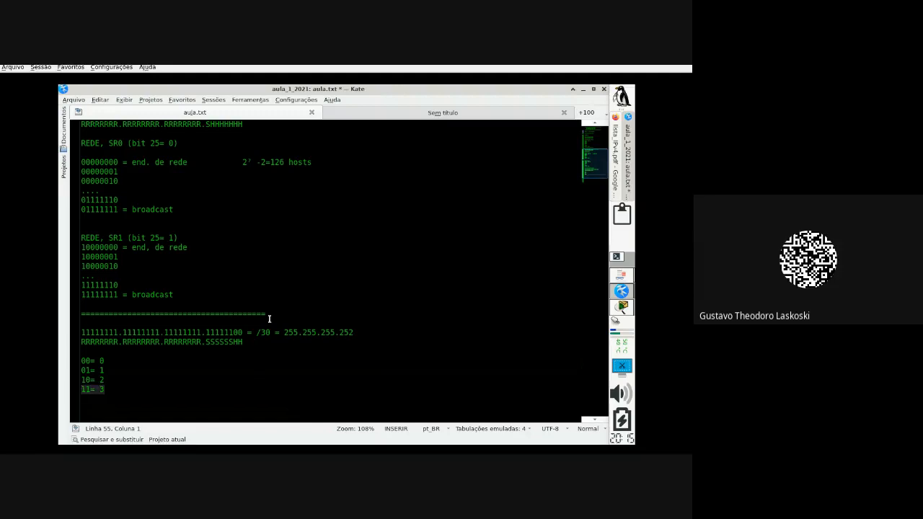
pyautogui.click(234, 333)
pyautogui.moveTo(233, 333); pyautogui.dragTo(242, 332)
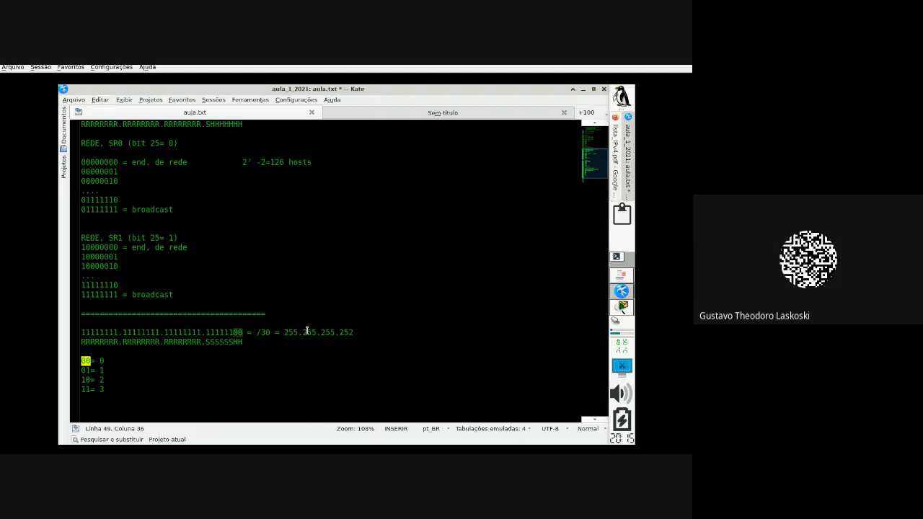
pyautogui.moveTo(352, 331); pyautogui.dragTo(339, 332)
pyautogui.moveTo(135, 389); pyautogui.dragTo(74, 366)
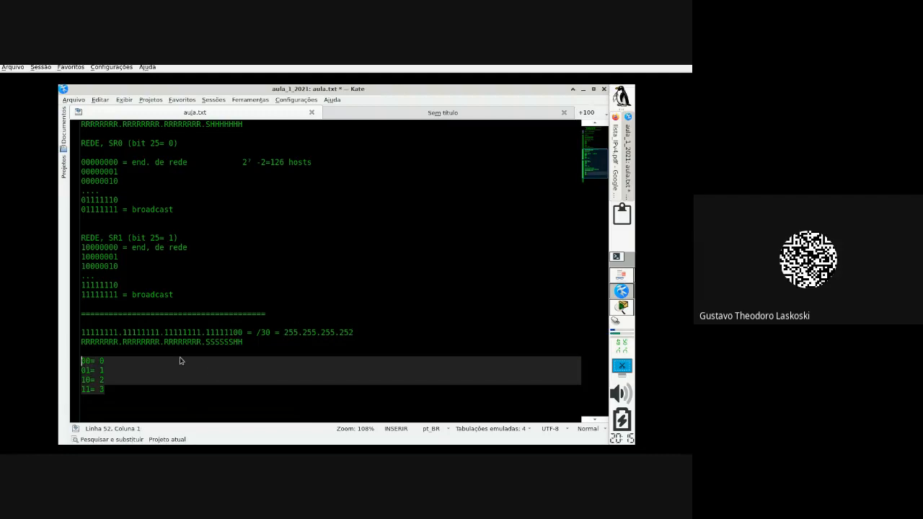
pyautogui.press('Delete')
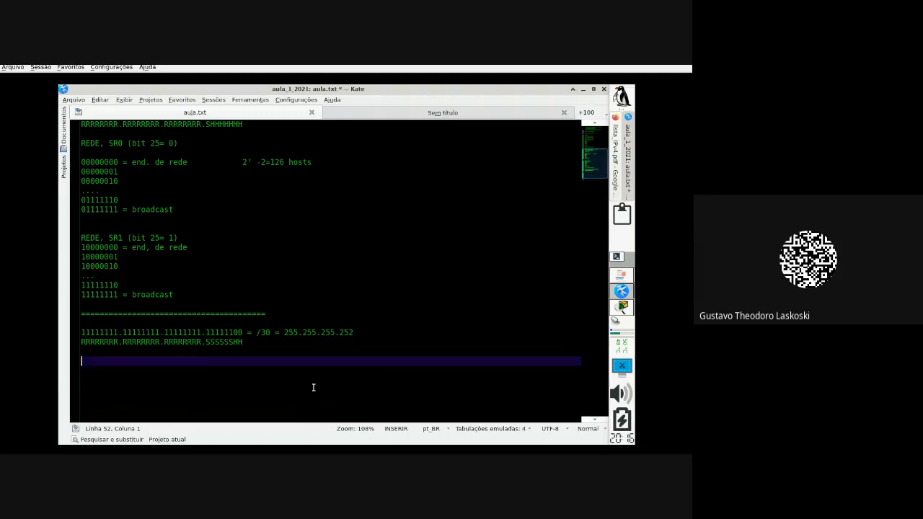
# Step: Save aula.txt and add blank lines below the /30 mask's SSSSSSHH pattern line
pyautogui.scroll(-1, 313, 388)
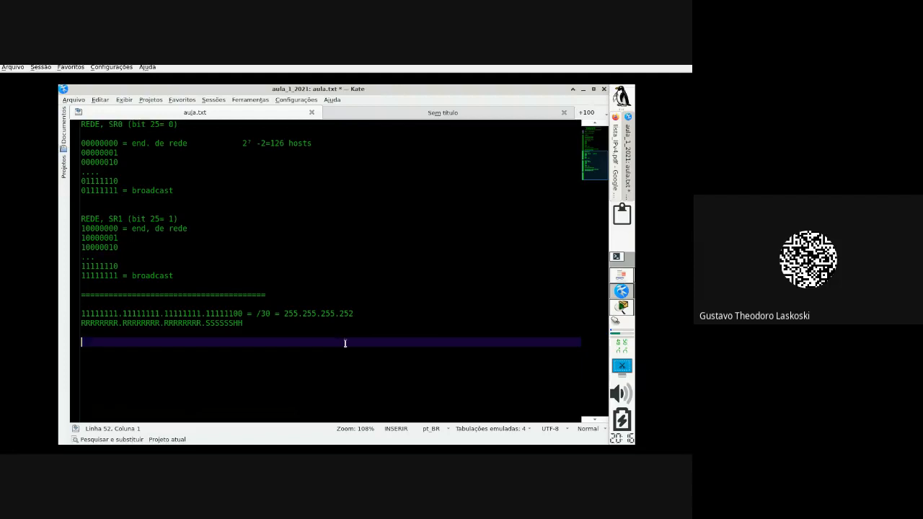
pyautogui.hotkey('ctrl', 's')
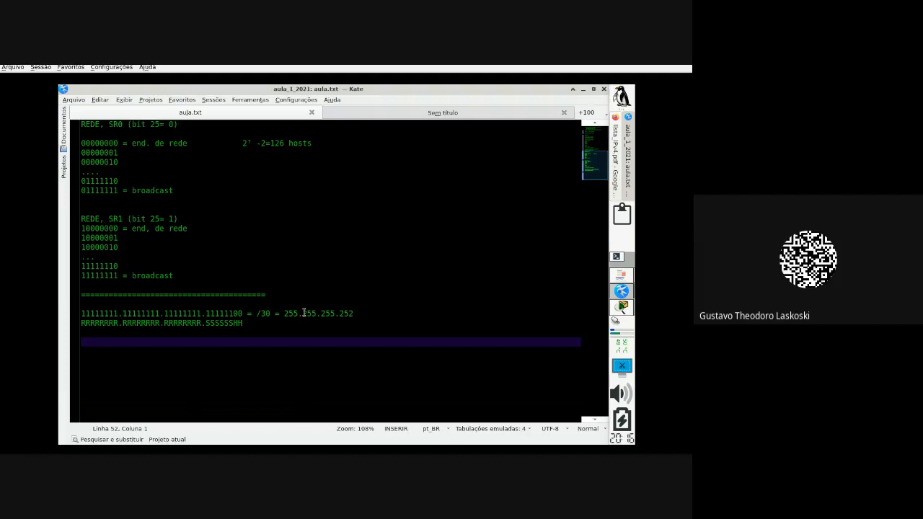
pyautogui.moveTo(284, 312); pyautogui.dragTo(354, 312)
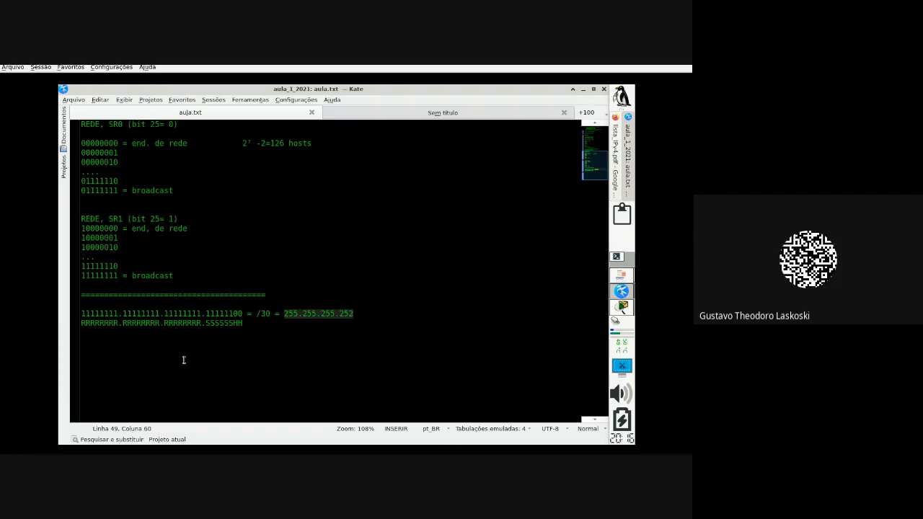
pyautogui.click(103, 336)
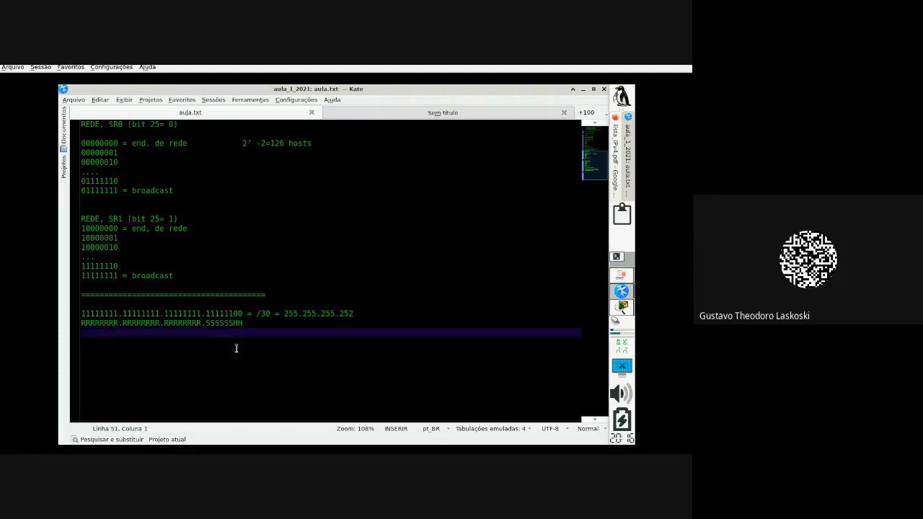
pyautogui.press('Return')
pyautogui.press('Return')
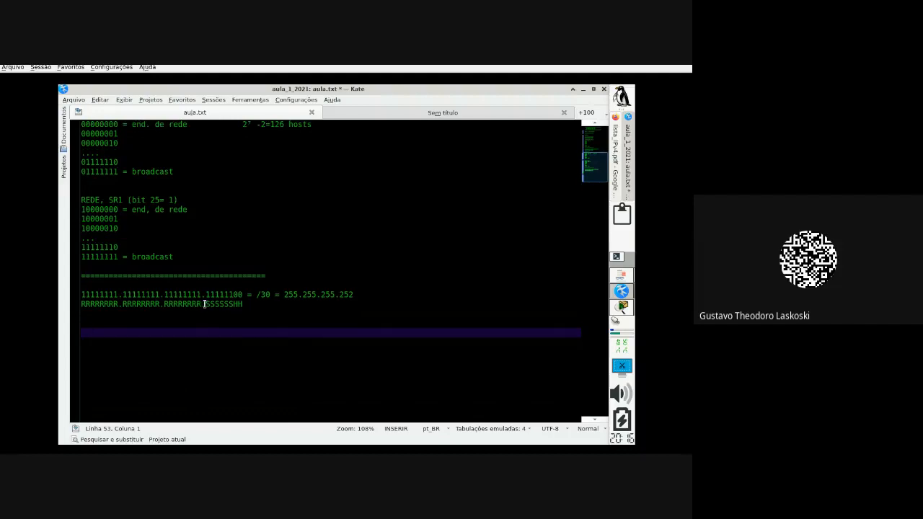
pyautogui.moveTo(206, 304); pyautogui.dragTo(232, 305)
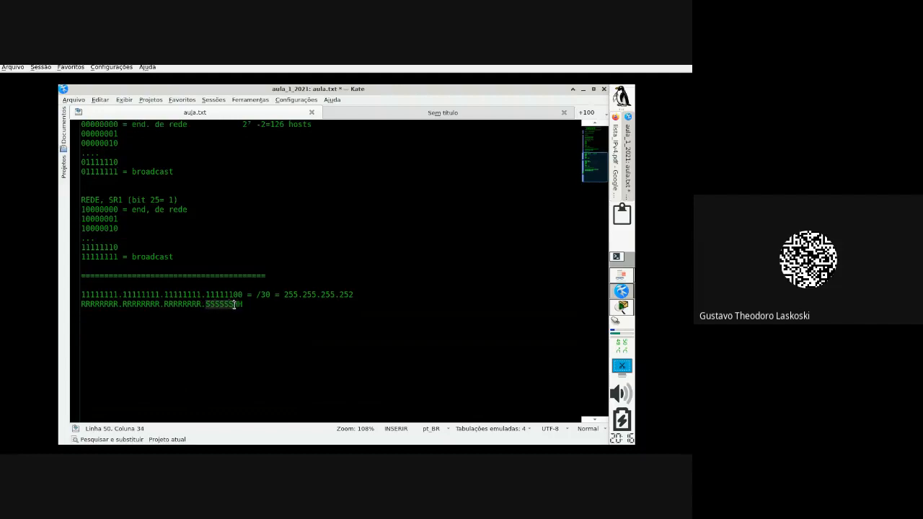
pyautogui.click(101, 324)
# Step: Write the SR0= 000000 line for the first /30 subnet
pyautogui.write('00000')
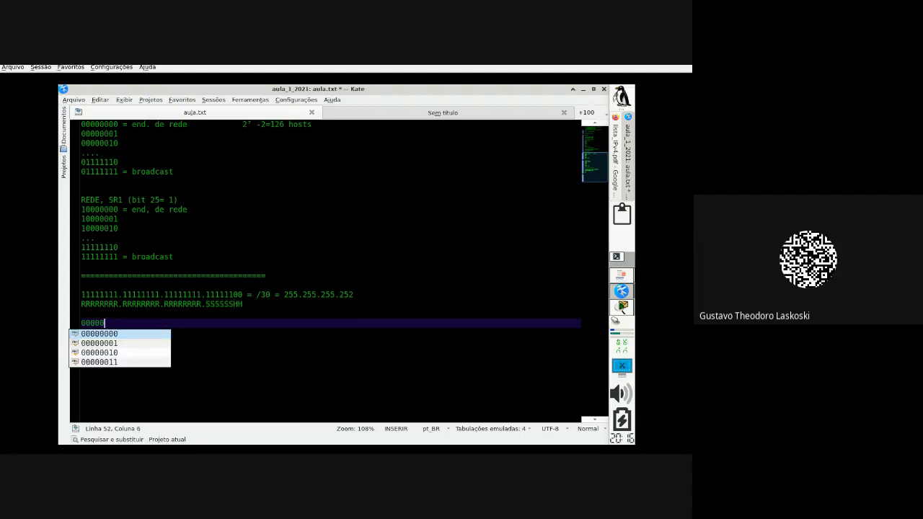
pyautogui.press('BackSpace')
pyautogui.press('BackSpace')
pyautogui.press('BackSpace')
pyautogui.press('BackSpace')
pyautogui.press('BackSpace')
pyautogui.write('SR')
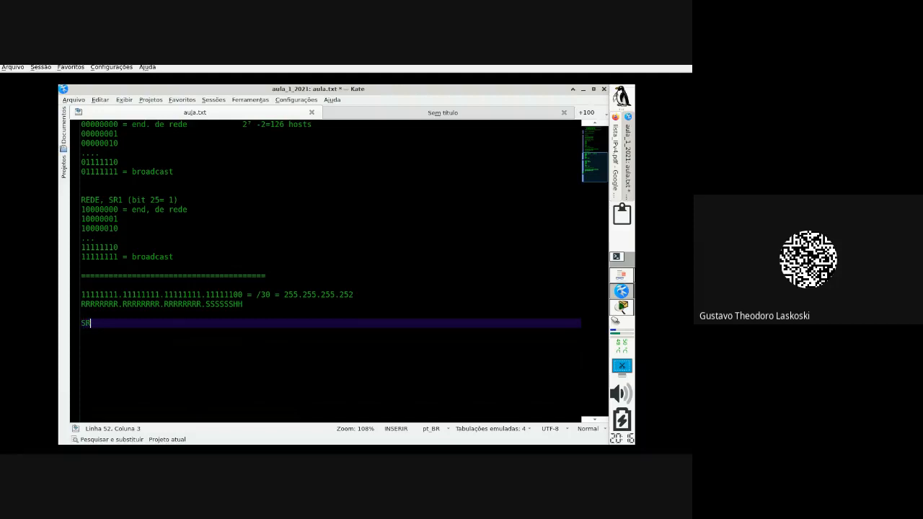
pyautogui.write('0= 000000')
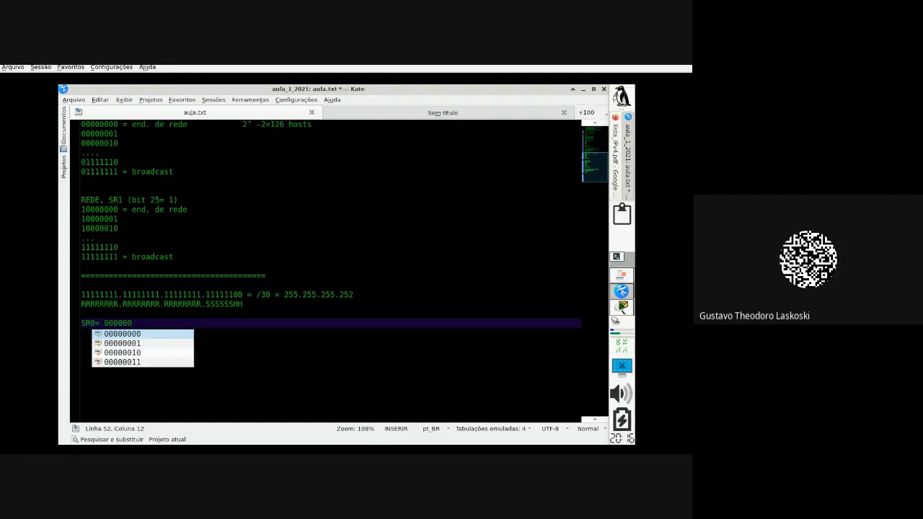
pyautogui.press('Return')
pyautogui.press('Return')
pyautogui.press('Return')
pyautogui.press('Return')
pyautogui.press('Return')
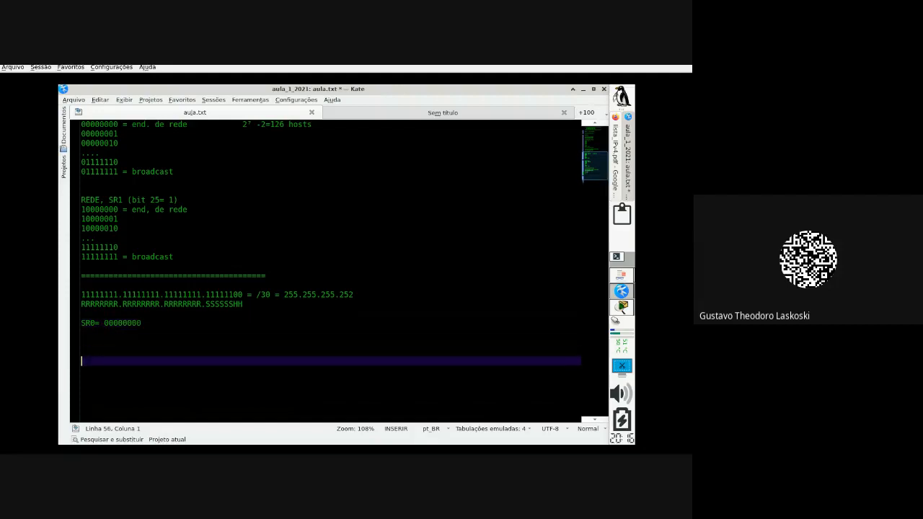
# Step: Add the SR1= 000001 line and trim SR0's value back to six zeros
pyautogui.write('SR1= 000000')
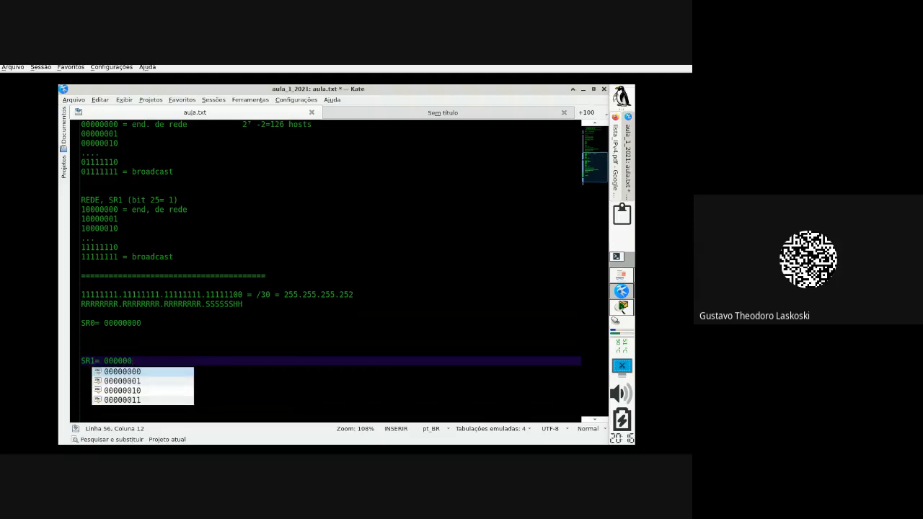
pyautogui.click(137, 324)
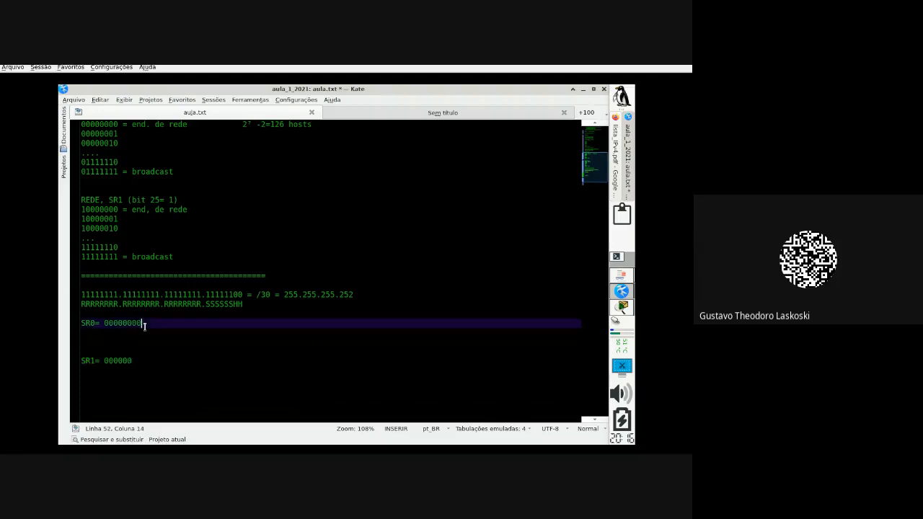
pyautogui.press('BackSpace')
pyautogui.press('BackSpace')
pyautogui.press('Down')
pyautogui.press('Down')
pyautogui.press('Down')
pyautogui.press('Down')
pyautogui.press('Left')
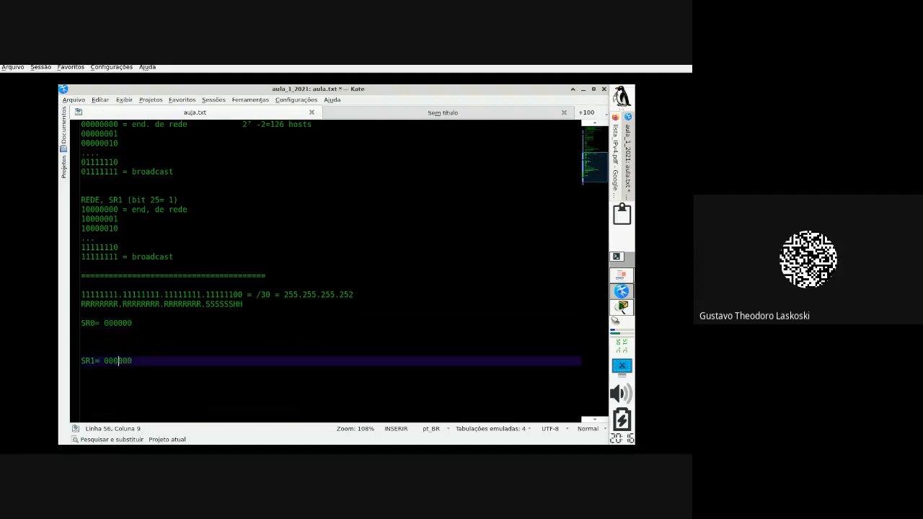
pyautogui.press('Left')
pyautogui.press('Right')
pyautogui.press('Right')
pyautogui.press('Right')
pyautogui.press('BackSpace')
pyautogui.write('1')
# Step: Add the SR2= 000010 and SR3= 000011 lines below SR1
pyautogui.press('Return')
pyautogui.press('Return')
pyautogui.press('Return')
pyautogui.write('SR1')
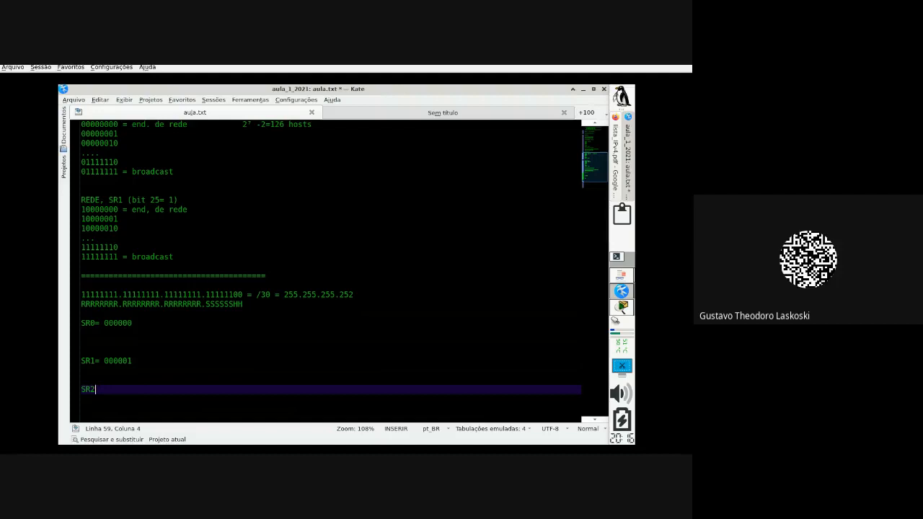
pyautogui.write('= 0000')
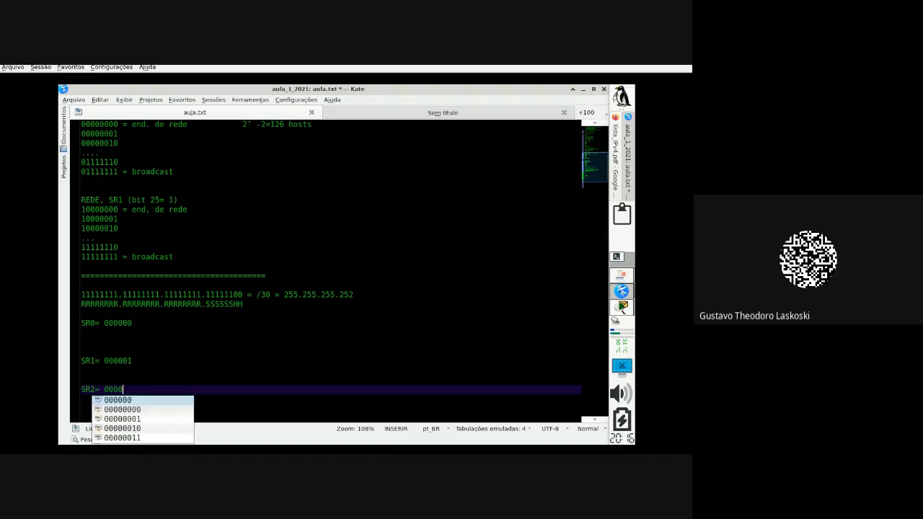
pyautogui.write('10')
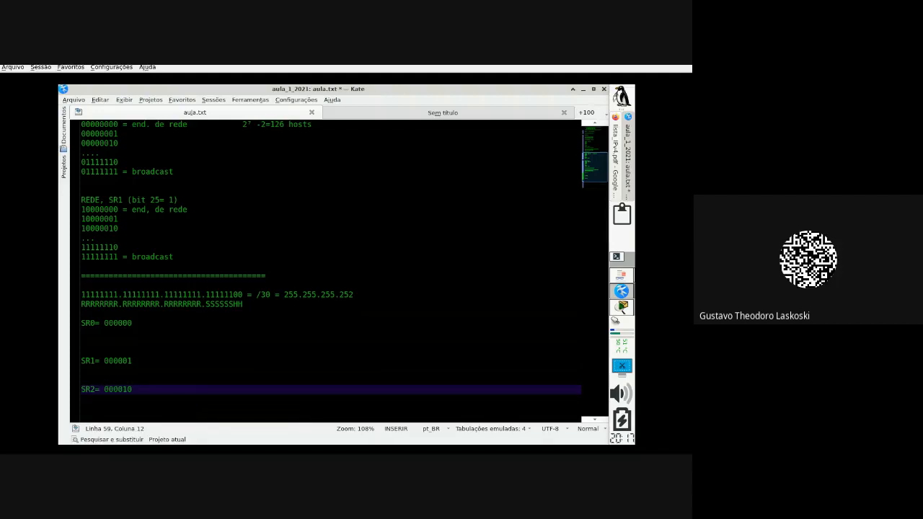
pyautogui.press('Return')
pyautogui.press('Return')
pyautogui.press('Return')
pyautogui.press('Return')
pyautogui.write('SR')
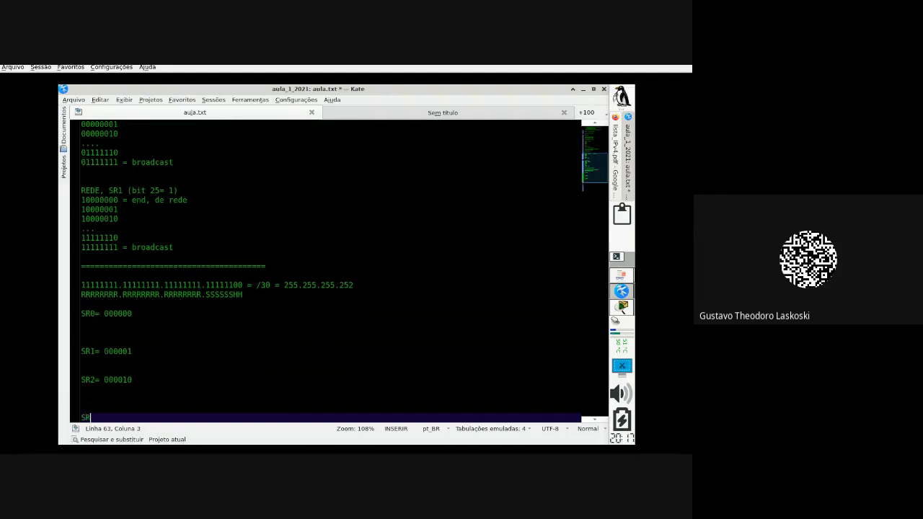
pyautogui.write('3')
pyautogui.write('= ---')
pyautogui.press('BackSpace')
pyautogui.press('BackSpace')
pyautogui.press('BackSpace')
pyautogui.write('0')
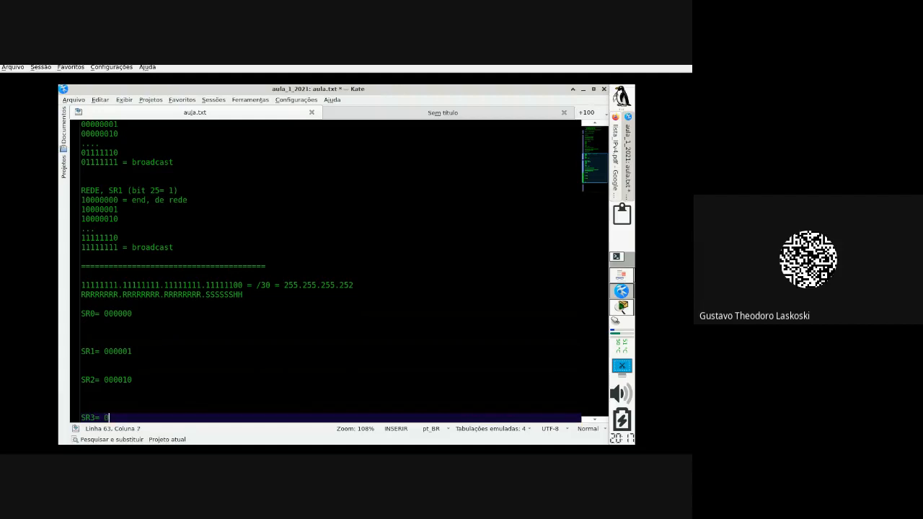
pyautogui.write('000011')
pyautogui.press('Left')
pyautogui.press('Left')
pyautogui.press('BackSpace')
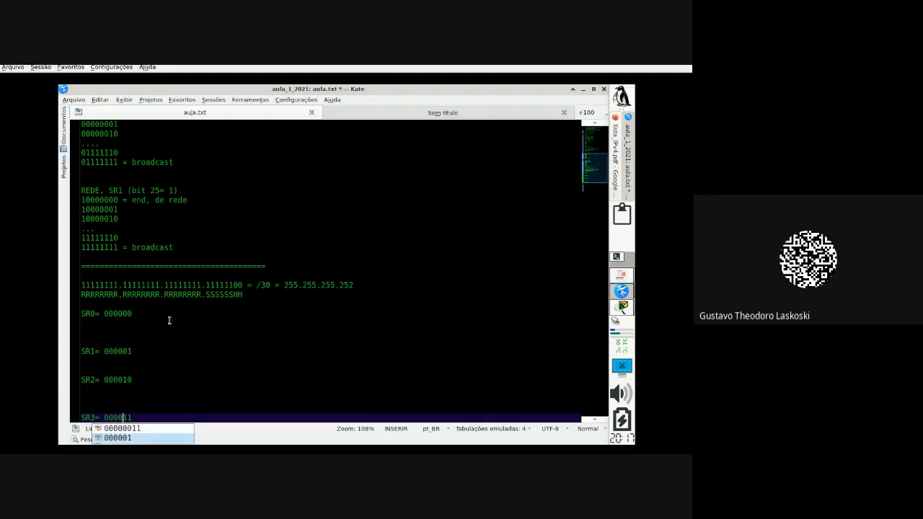
# Step: Start a new line below SR3 reading 'SR = 111111'
pyautogui.scroll(-2, 170, 320)
pyautogui.press('Escape')
pyautogui.click(181, 354)
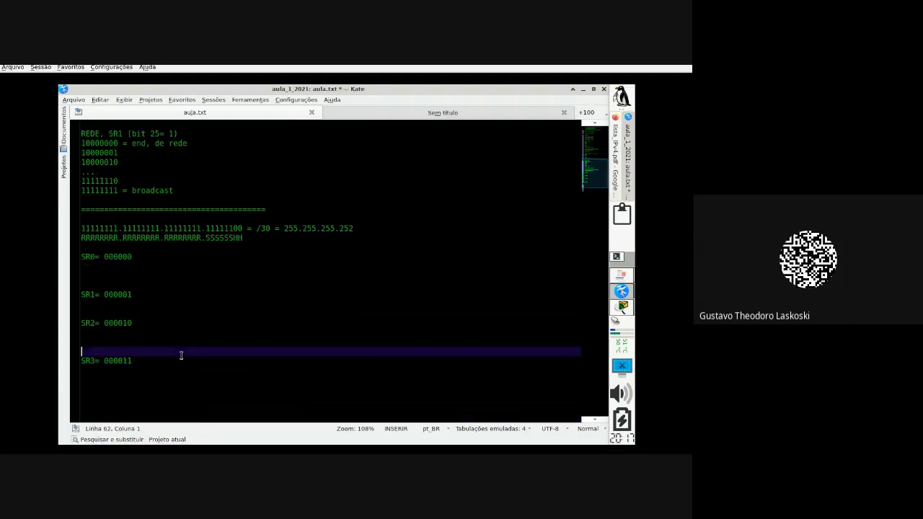
pyautogui.click(178, 381)
pyautogui.press('Return')
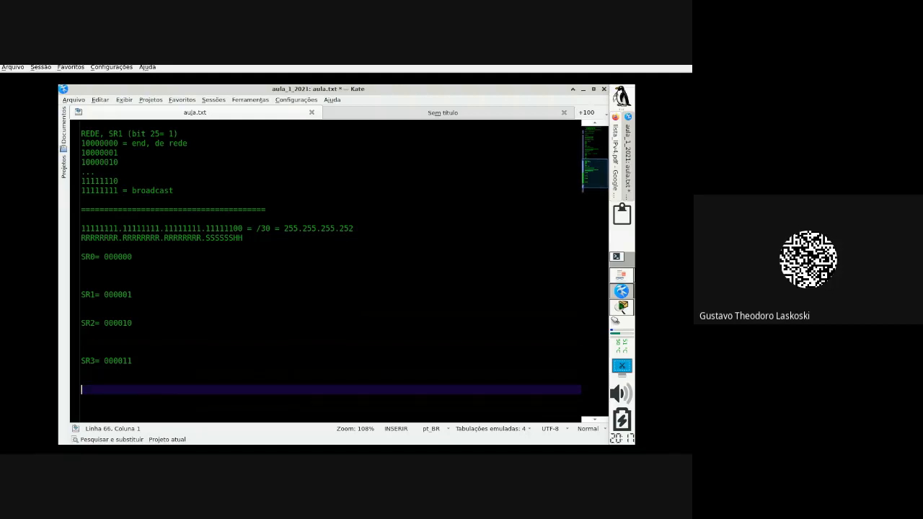
pyautogui.write('SR = 111111')
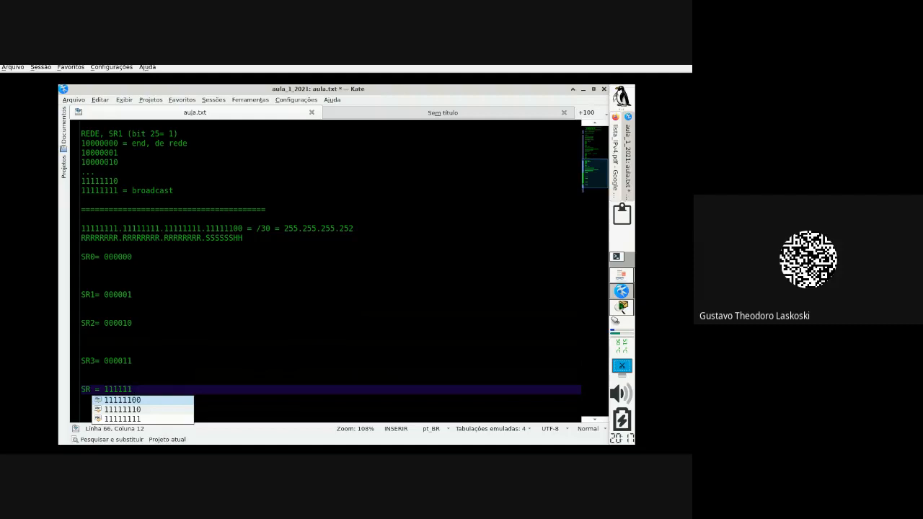
pyautogui.click(237, 322)
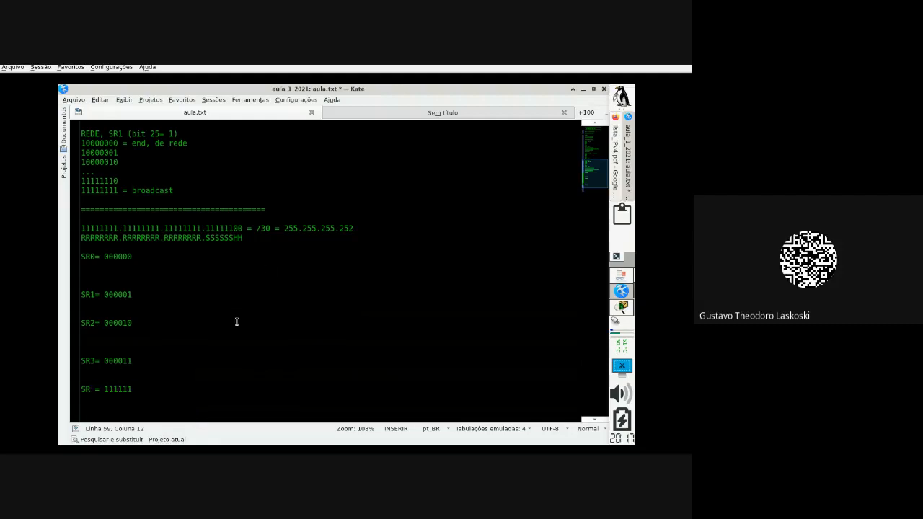
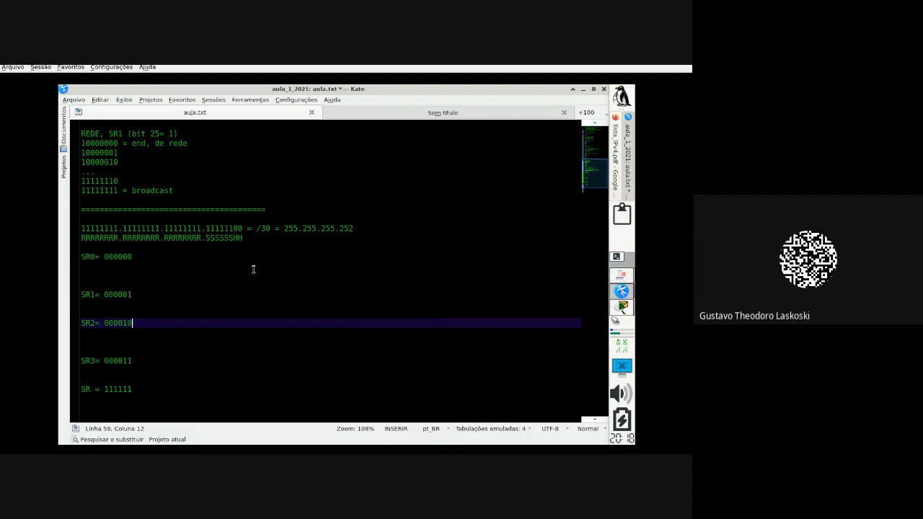
# Step: On a new line below the separator, begin the question with 'QUANTOS CLIENTES /30 TEM'
pyautogui.click(280, 214)
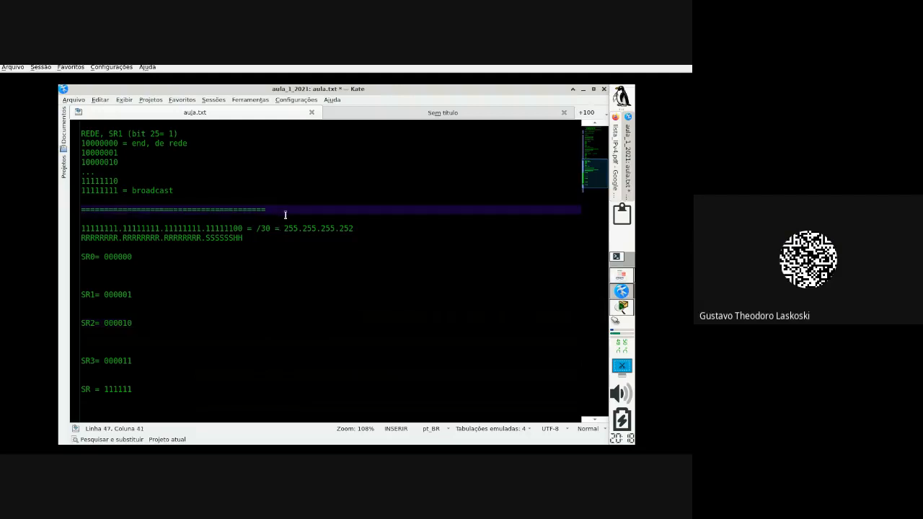
pyautogui.press('Return')
pyautogui.press('Return')
pyautogui.press('Return')
pyautogui.write('0')
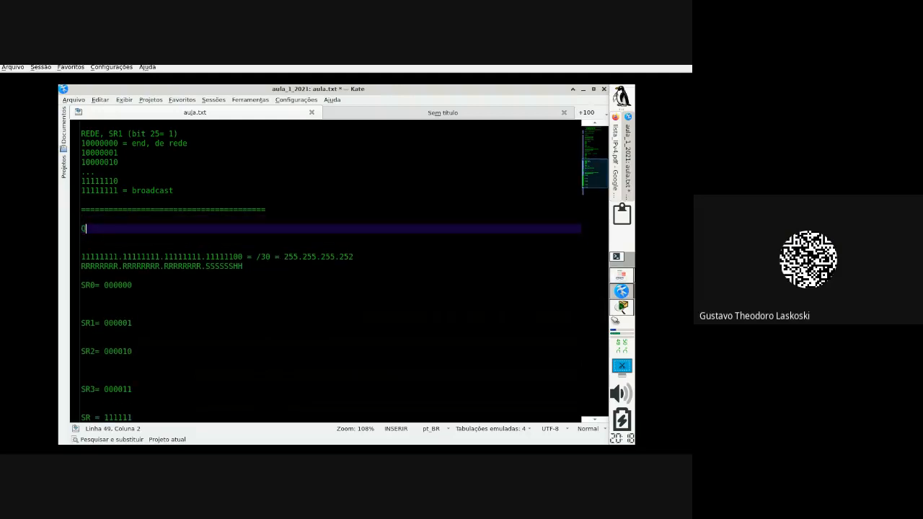
pyautogui.write('UANTAS CLI')
pyautogui.press('BackSpace')
pyautogui.press('BackSpace')
pyautogui.press('BackSpace')
pyautogui.press('BackSpace')
pyautogui.press('BackSpace')
pyautogui.press('BackSpace')
pyautogui.write('I')
pyautogui.press('BackSpace')
pyautogui.write('OS CLIENTES /30 TEM')
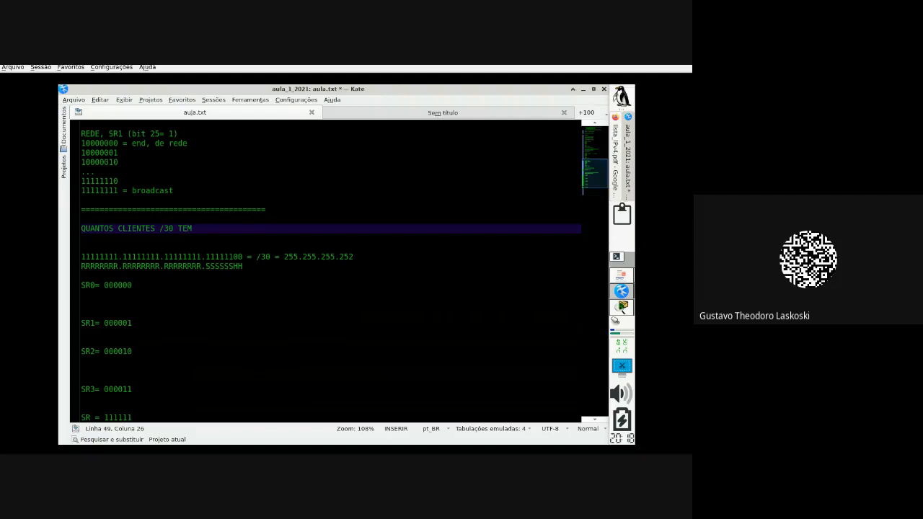
# Step: Finish the question with 'EM UMA FAIXA DE IP /24 (CLASSE C)?', correcting typos
pyautogui.write('EM ')
pyautogui.write('UM RANG')
pyautogui.write('E')
pyautogui.press('BackSpace')
pyautogui.press('BackSpace')
pyautogui.press('BackSpace')
pyautogui.press('BackSpace')
pyautogui.press('BackSpace')
pyautogui.press('BackSpace')
pyautogui.write('P')
pyautogui.press('BackSpace')
pyautogui.press('BackSpace')
pyautogui.write('A FAXA')
pyautogui.press('BackSpace')
pyautogui.press('BackSpace')
pyautogui.write('IXA DE IP /24 (CLASSE ')
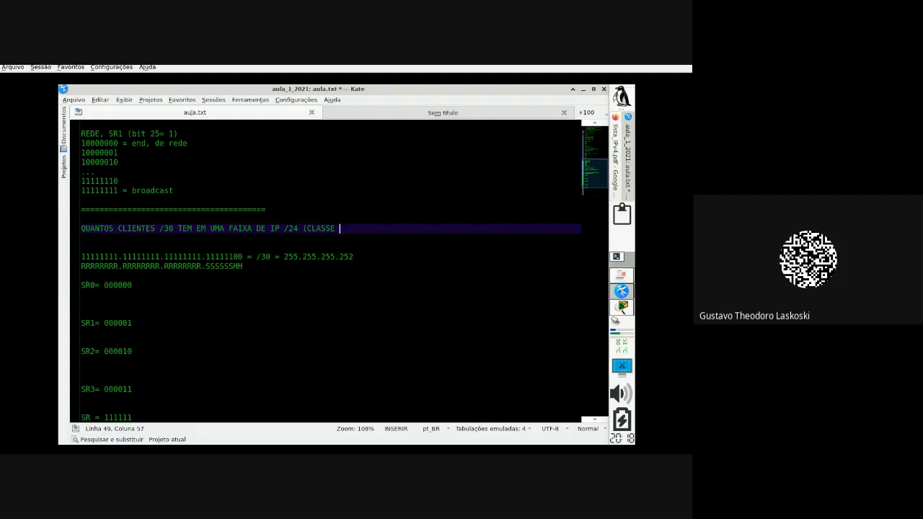
pyautogui.write('C)?')
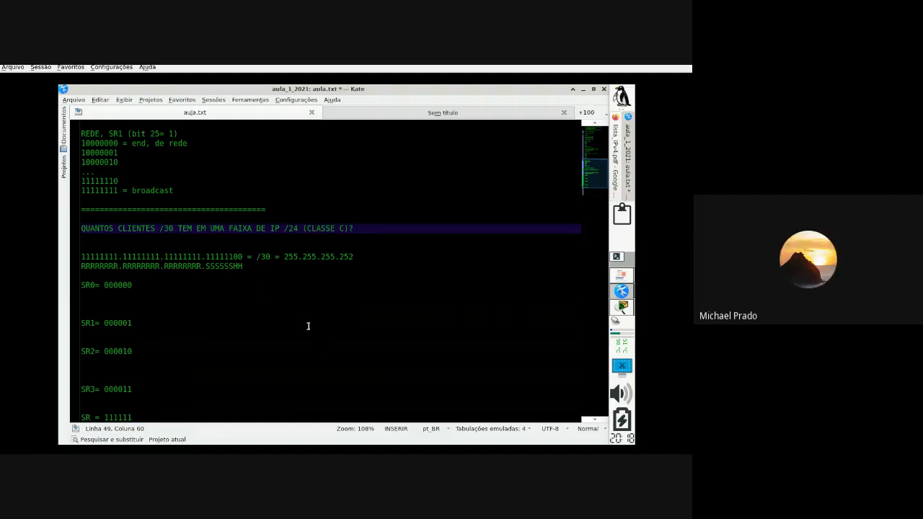
pyautogui.scroll(-1, 365, 339)
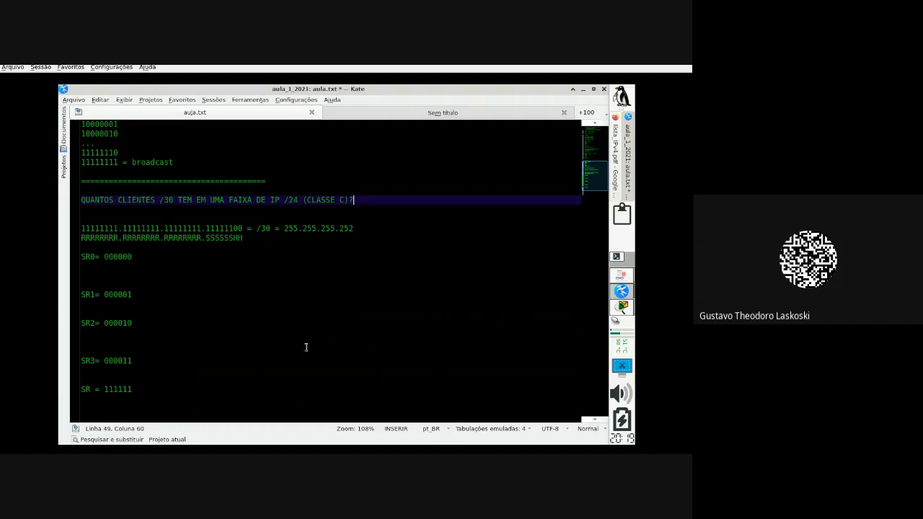
pyautogui.moveTo(206, 239); pyautogui.dragTo(231, 239)
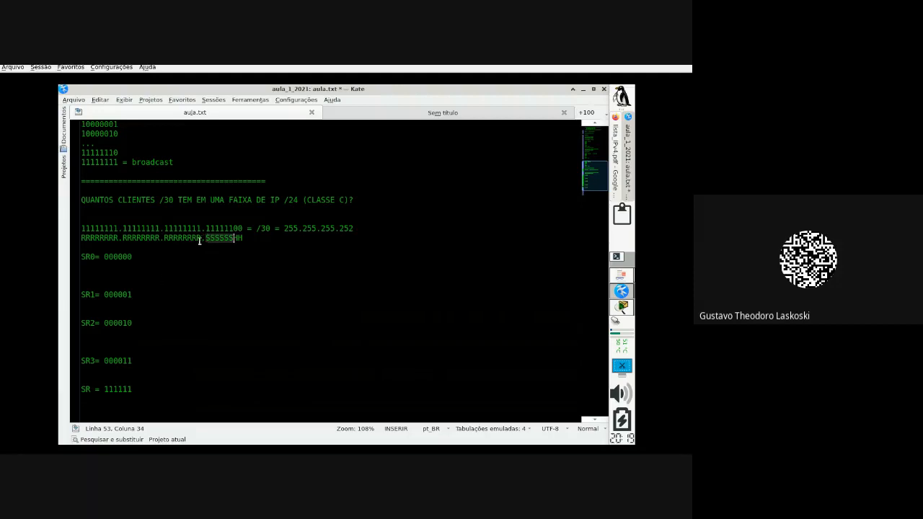
pyautogui.moveTo(203, 238); pyautogui.dragTo(78, 239)
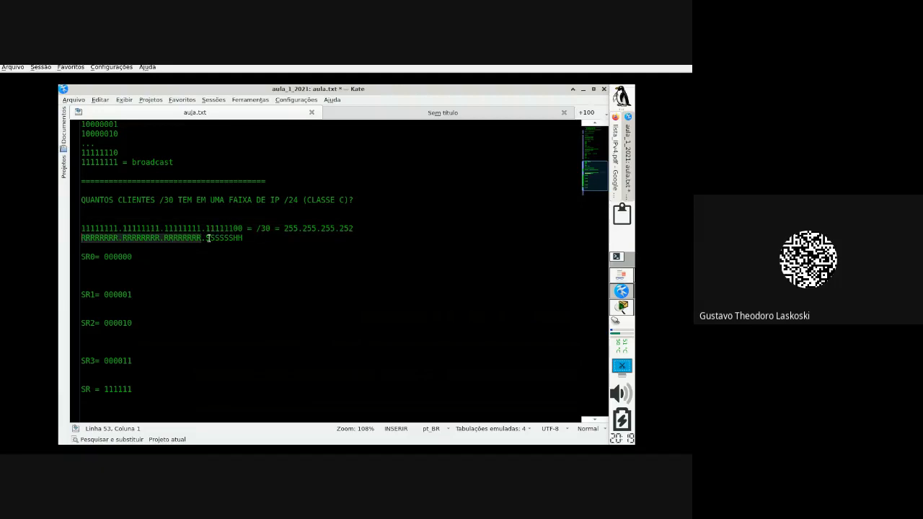
pyautogui.moveTo(206, 239); pyautogui.dragTo(243, 239)
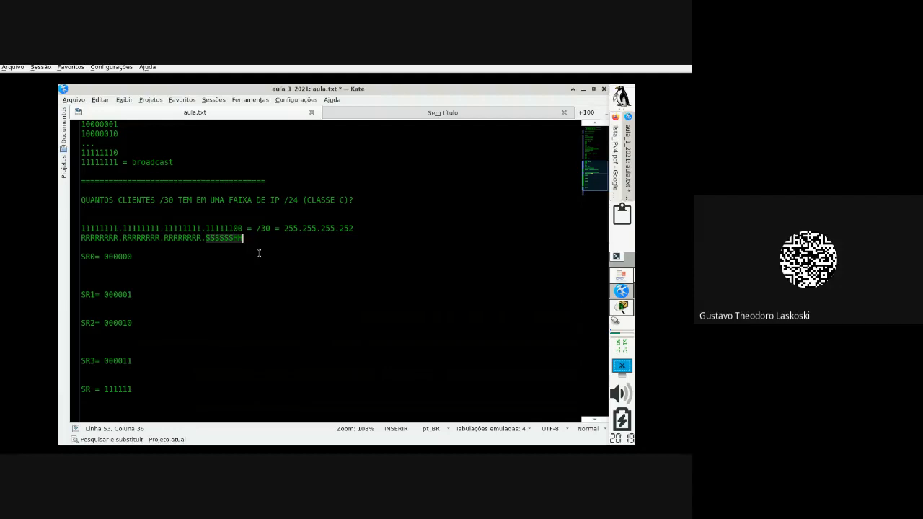
pyautogui.click(225, 247)
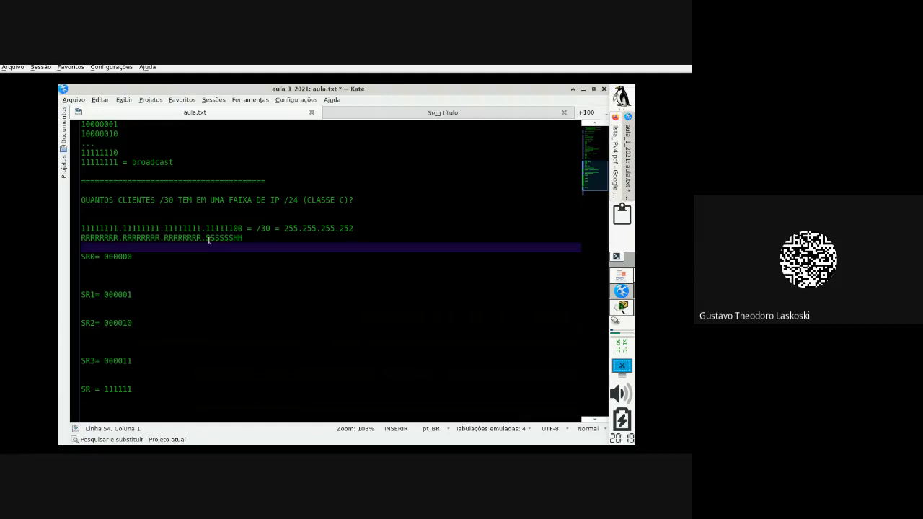
pyautogui.moveTo(206, 238); pyautogui.dragTo(265, 239)
pyautogui.click(266, 240)
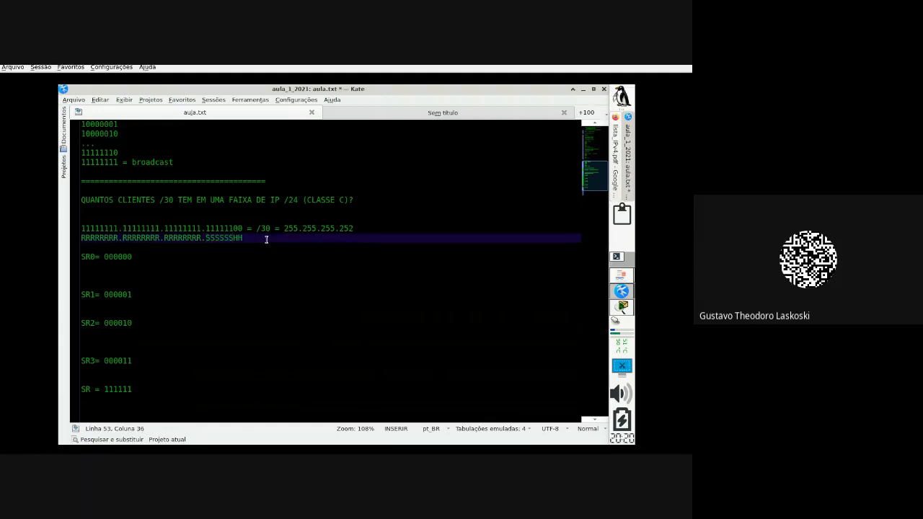
# Step: Add a '2^n=' formula line below the bit pattern
pyautogui.press('Return')
pyautogui.press('Return')
pyautogui.press('Return')
pyautogui.write('2')
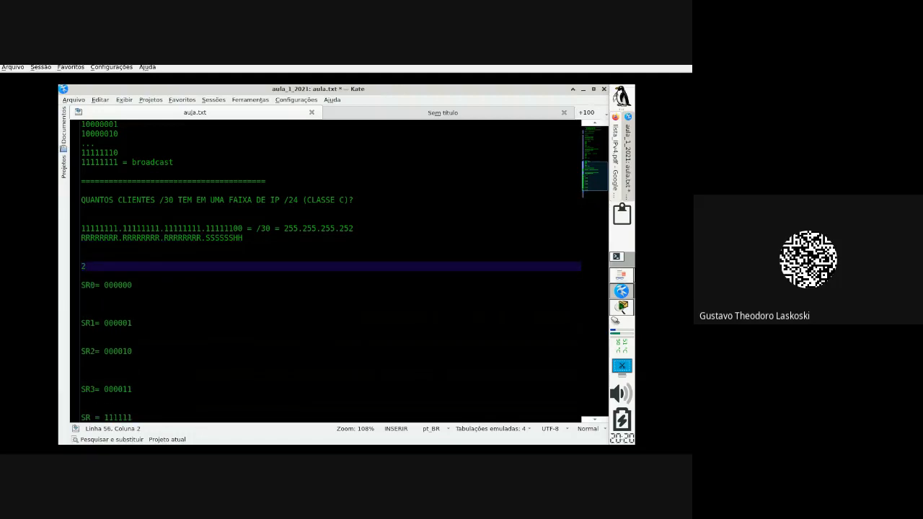
pyautogui.write('n')
pyautogui.press('BackSpace')
pyautogui.write('^n==')
# Step: Write '2^2= 4' followed by the combinations 00, 01, 10 and 11 on separate lines
pyautogui.press('Return')
pyautogui.press('Return')
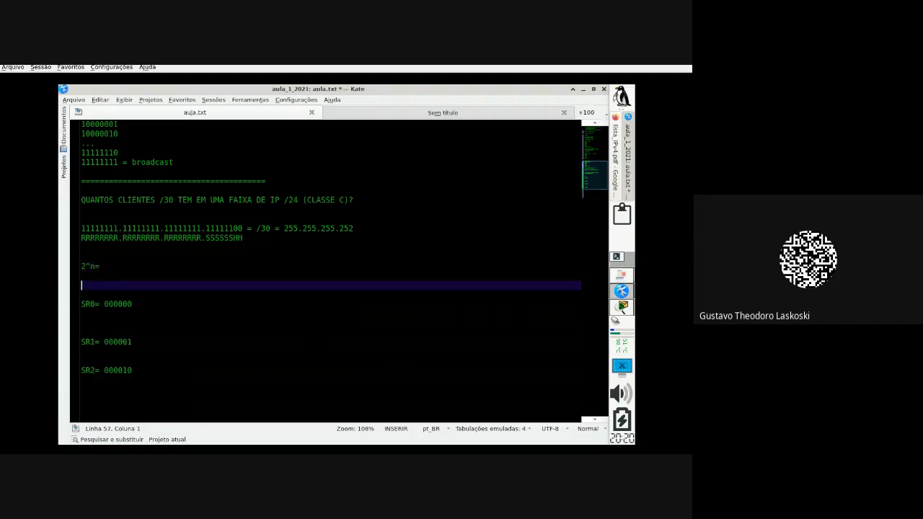
pyautogui.press('Return')
pyautogui.press('Up')
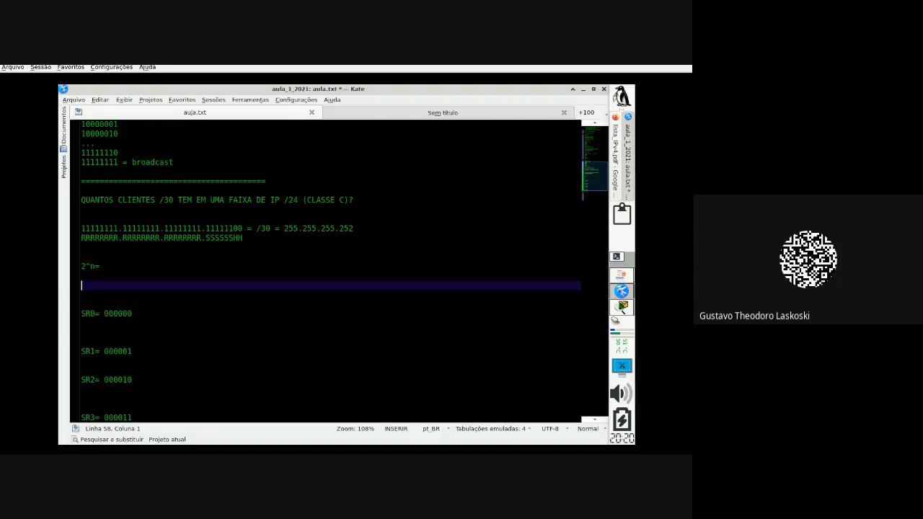
pyautogui.write('2^2= 4')
pyautogui.press('Return')
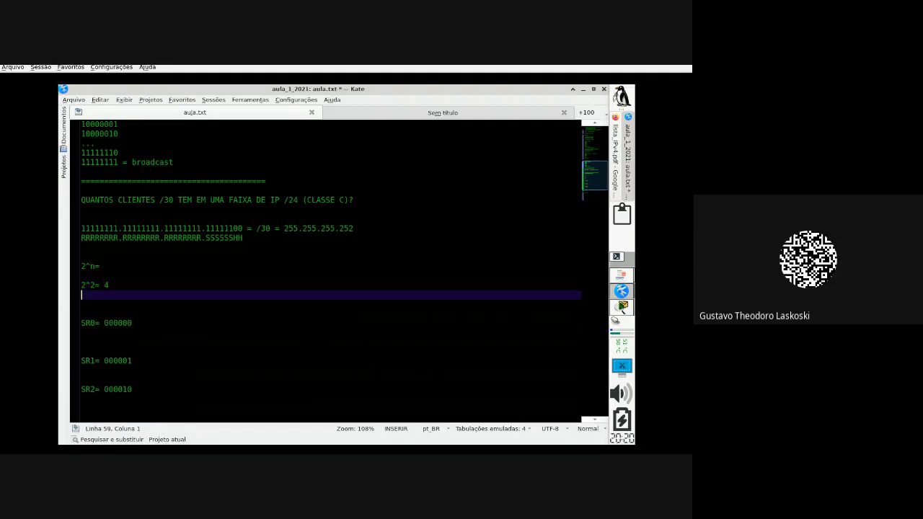
pyautogui.write('00')
pyautogui.press('Return')
pyautogui.write('01')
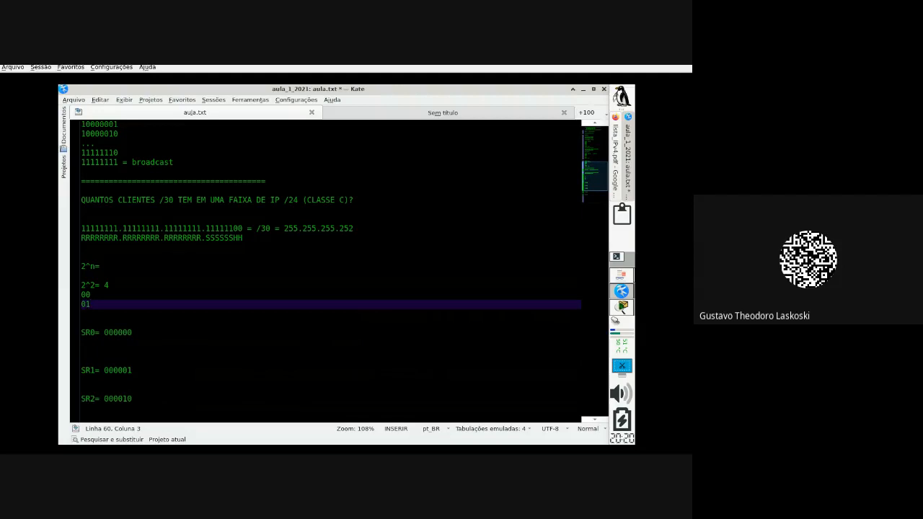
pyautogui.press('Return')
pyautogui.write('10')
pyautogui.press('Return')
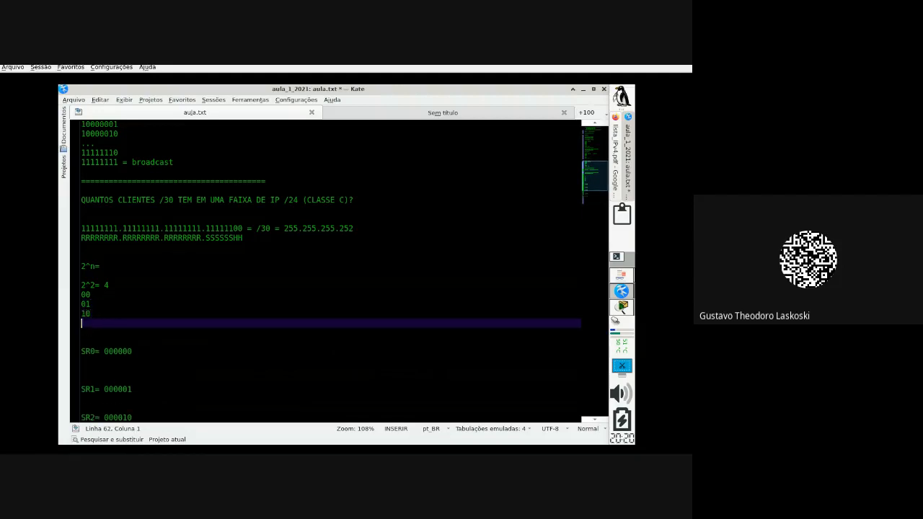
pyautogui.write('11')
# Step: Highlight the 00 and 01 lines, then start a '2^3=' line below 11
pyautogui.click(80, 314)
pyautogui.hotkey('shift', 'Up')
pyautogui.hotkey('shift', 'Up')
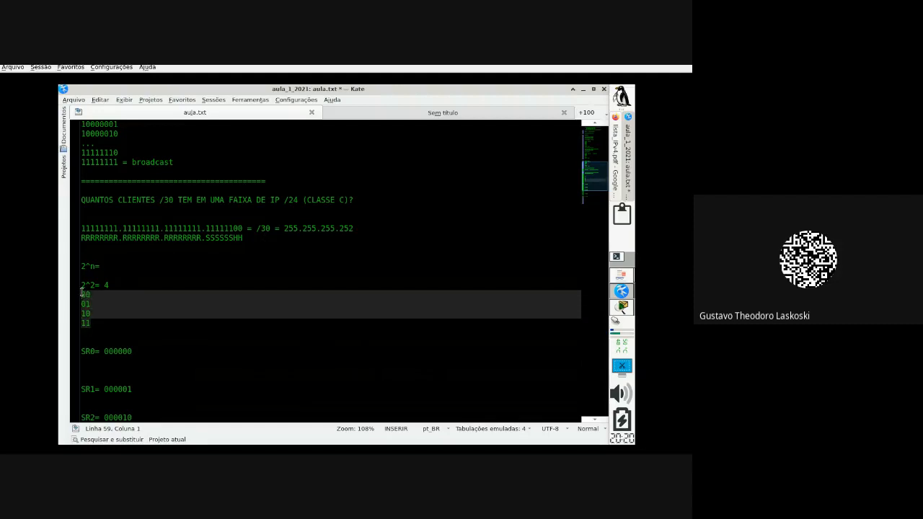
pyautogui.click(136, 275)
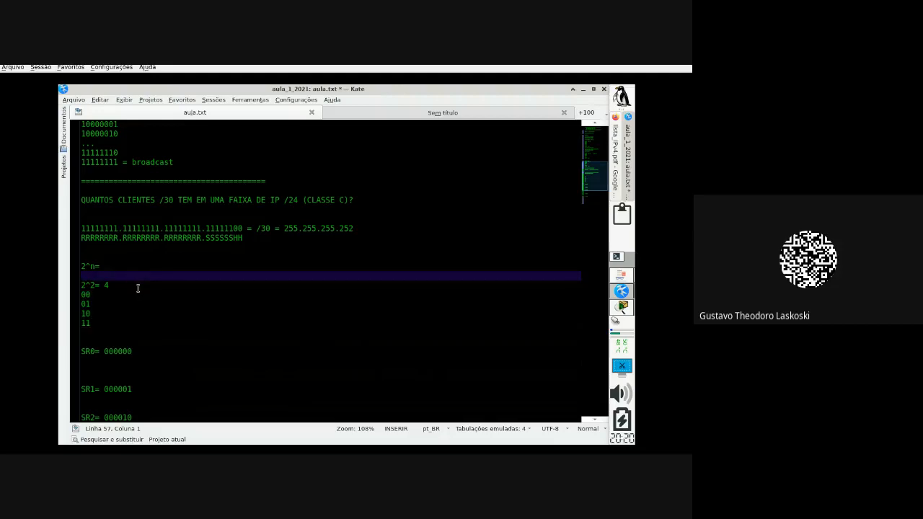
pyautogui.click(127, 324)
pyautogui.press('Return')
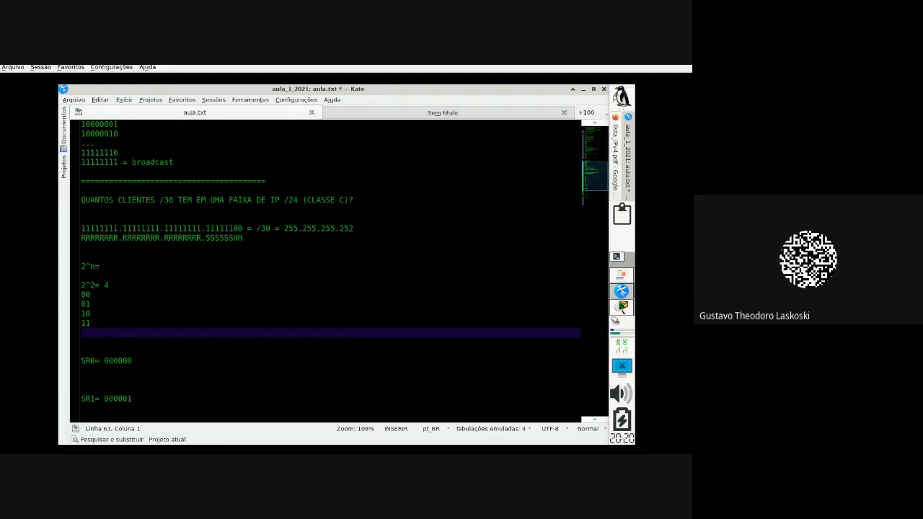
pyautogui.press('Return')
pyautogui.write('2')
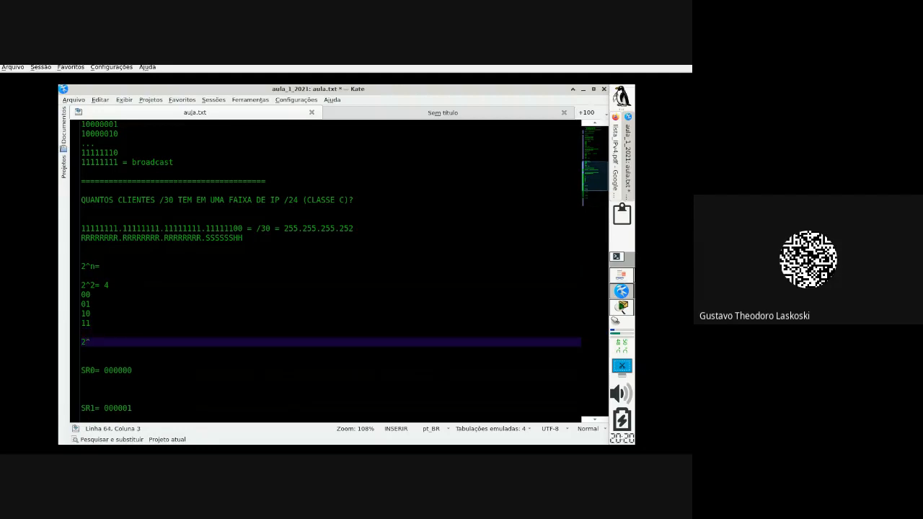
pyautogui.write('^3=')
# Step: Complete the line as '2^3= 8 sub-redes' and list 000, 001, 010 and 011 beneath it
pyautogui.write('8 sub-redes')
pyautogui.press('Return')
pyautogui.write('000')
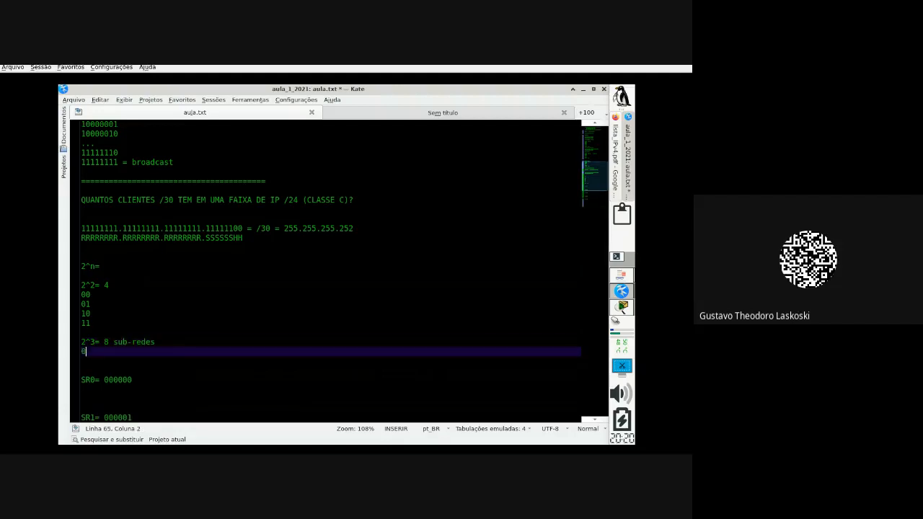
pyautogui.press('Return')
pyautogui.write('00')
pyautogui.press('BackSpace')
pyautogui.press('BackSpace')
pyautogui.press('BackSpace')
pyautogui.press('BackSpace')
pyautogui.press('BackSpace')
pyautogui.press('Return')
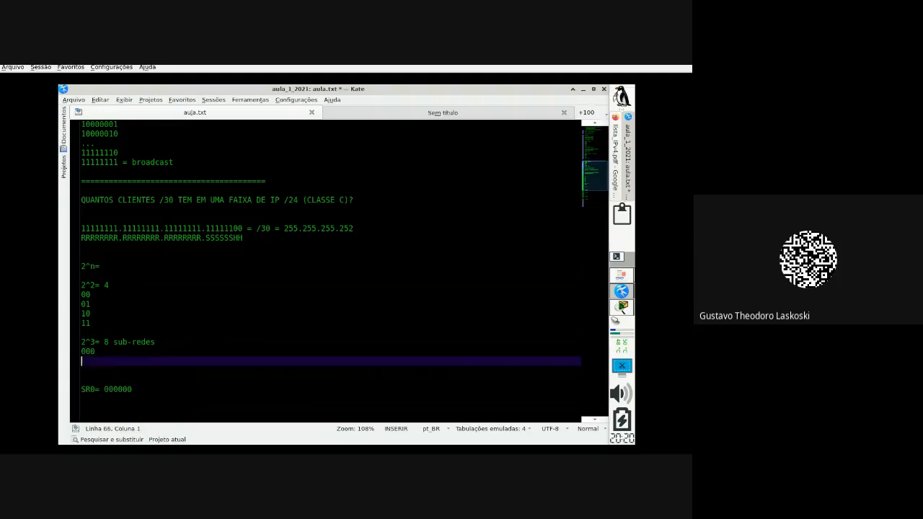
pyautogui.write('001')
pyautogui.press('Return')
pyautogui.write('01')
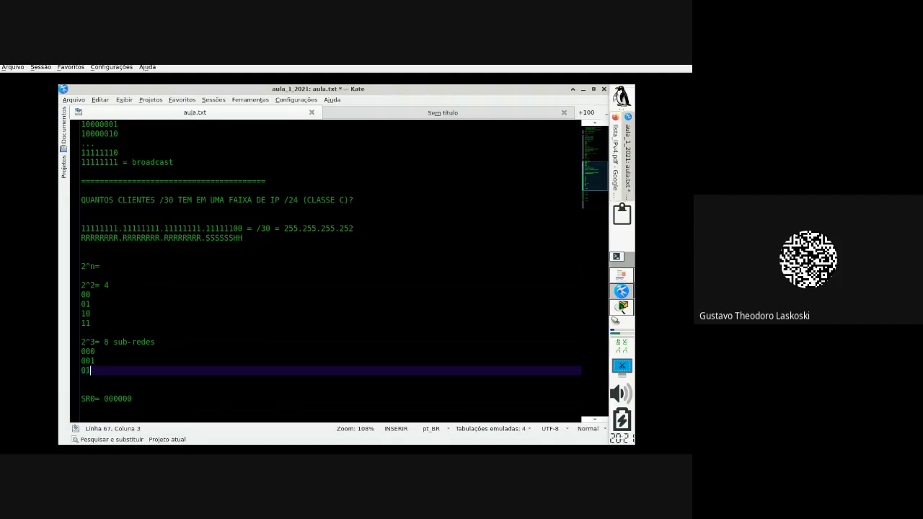
pyautogui.write('0')
pyautogui.press('Return')
pyautogui.write('01')
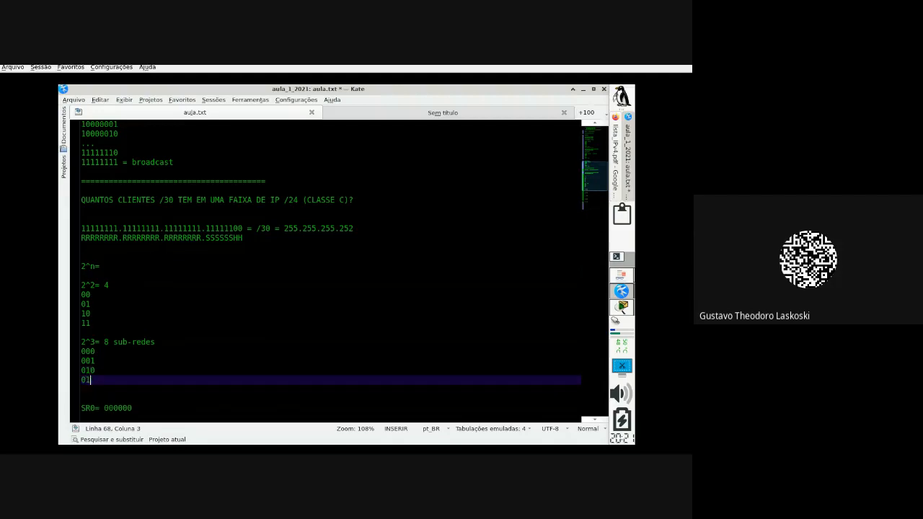
pyautogui.write('111110')
pyautogui.press('Return')
pyautogui.press('BackSpace')
pyautogui.press('BackSpace')
pyautogui.press('BackSpace')
pyautogui.press('BackSpace')
pyautogui.press('BackSpace')
pyautogui.press('Return')
# Step: Continue the list with 100, 101, 110 and 111, then highlight '2^n' in the notes
pyautogui.write('100')
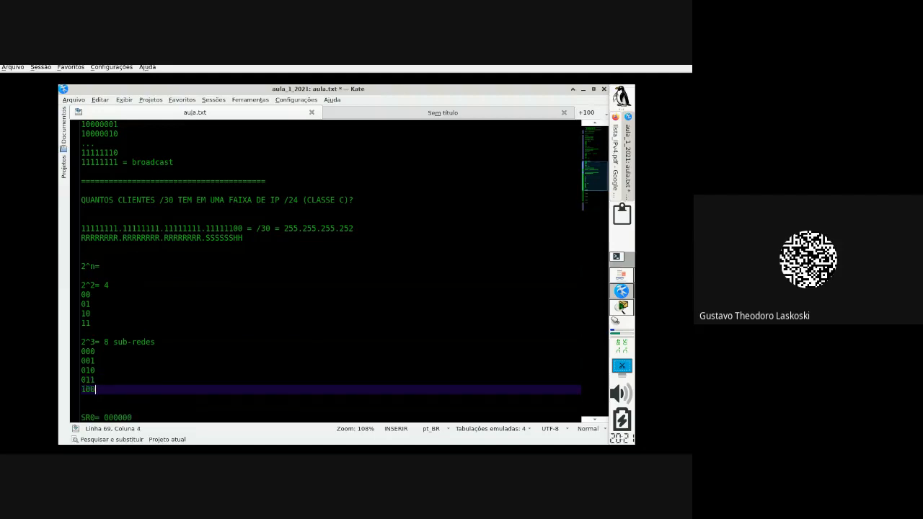
pyautogui.press('Return')
pyautogui.press('BackSpace')
pyautogui.press('BackSpace')
pyautogui.press('BackSpace')
pyautogui.press('BackSpace')
pyautogui.press('BackSpace')
pyautogui.press('Return')
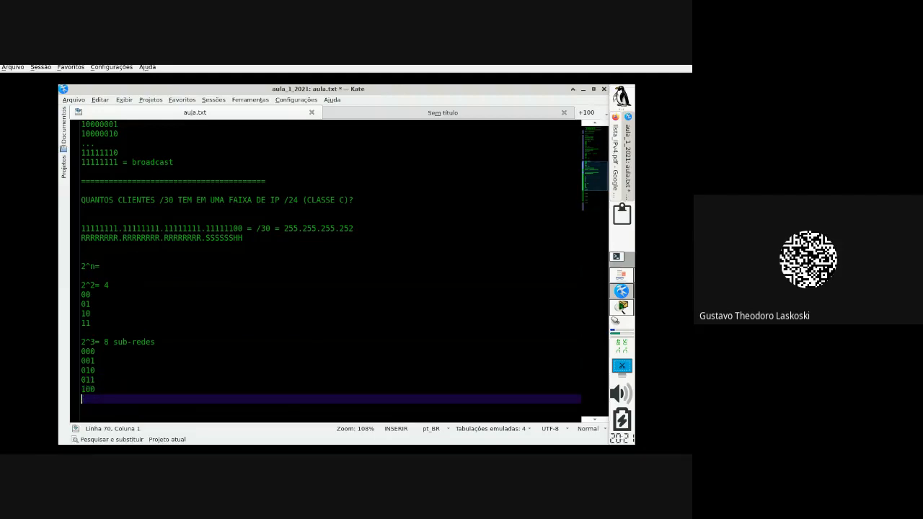
pyautogui.write('100')
pyautogui.press('Escape')
pyautogui.write('1')
pyautogui.press('Return')
pyautogui.write('110')
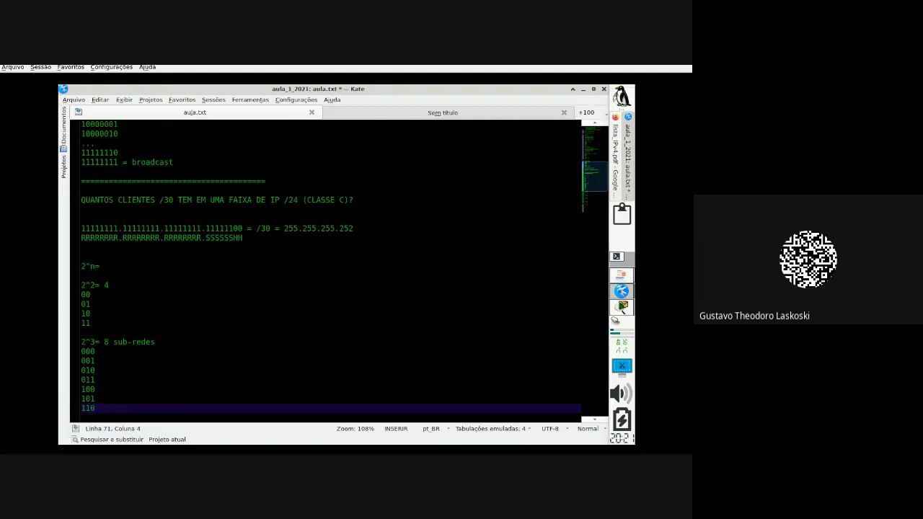
pyautogui.press('Return')
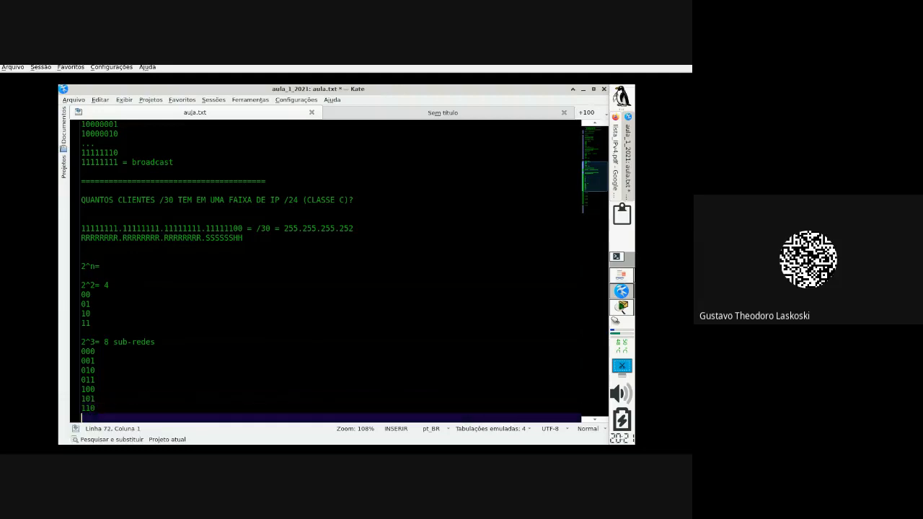
pyautogui.write('111')
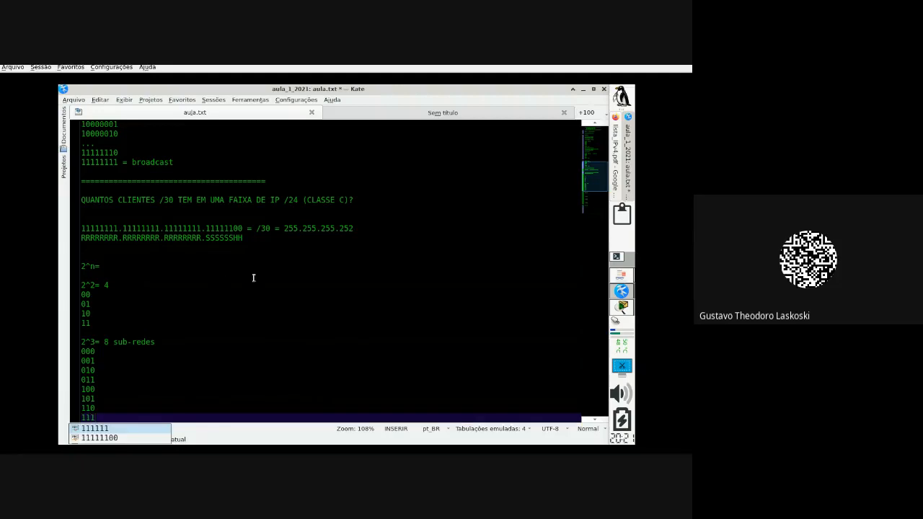
pyautogui.press('Escape')
pyautogui.scroll(-2, 255, 289)
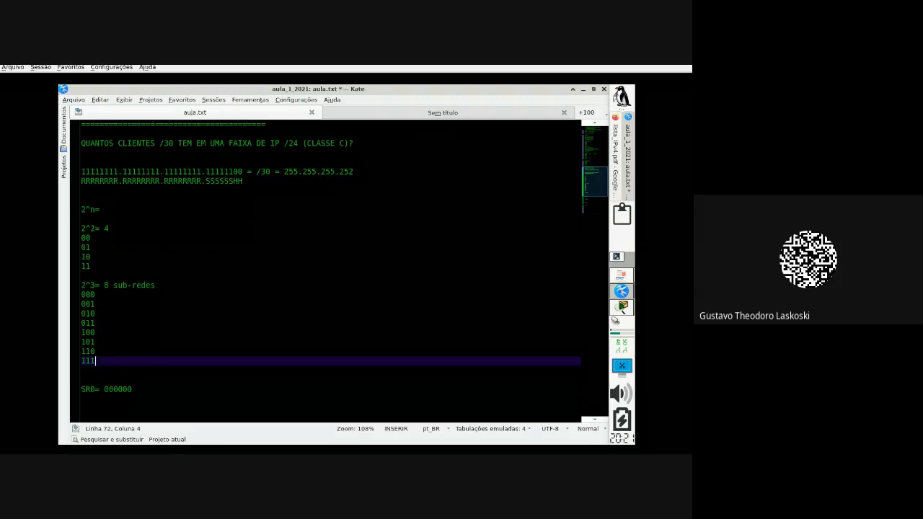
pyautogui.moveTo(94, 207); pyautogui.dragTo(67, 207)
# Step: Label the formula as '2^n= sub-redes'
pyautogui.click(113, 209)
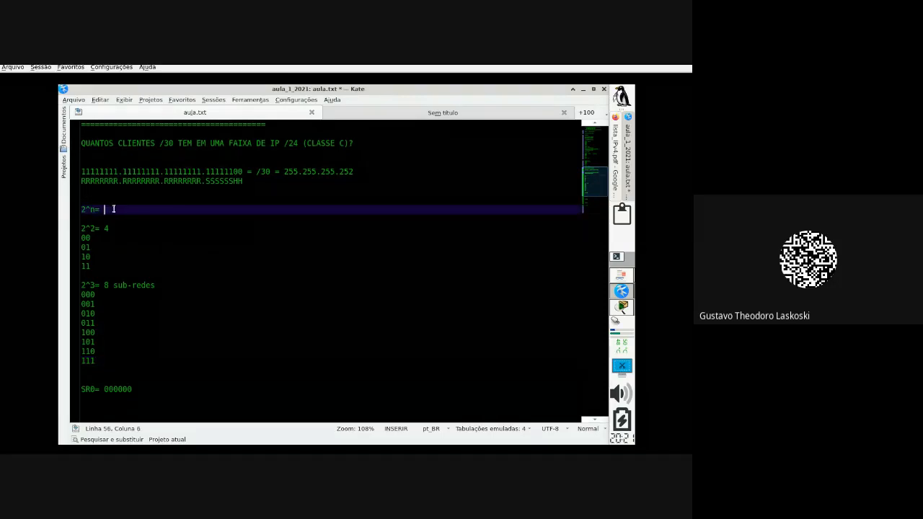
pyautogui.write('sub-redes')
# Step: Answer the clients question with '64 clientes' on the next line and save aula.txt
pyautogui.click(357, 144)
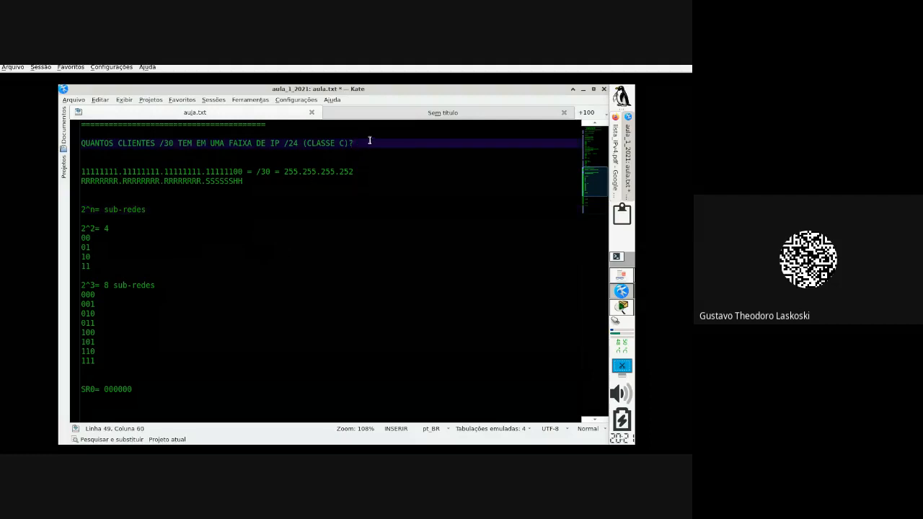
pyautogui.press('Return')
pyautogui.write('8')
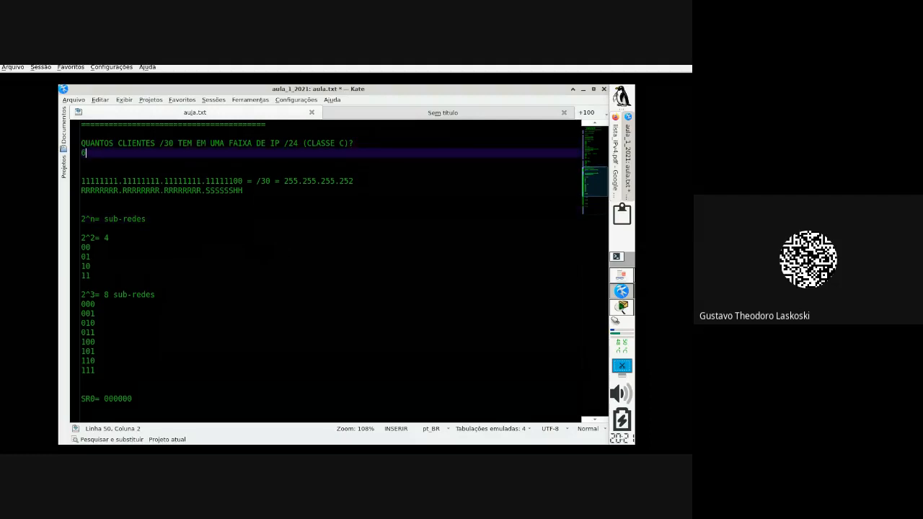
pyautogui.write('4 c')
pyautogui.press('Escape')
pyautogui.write('ub')
pyautogui.press('BackSpace')
pyautogui.press('BackSpace')
pyautogui.press('BackSpace')
pyautogui.write('cli')
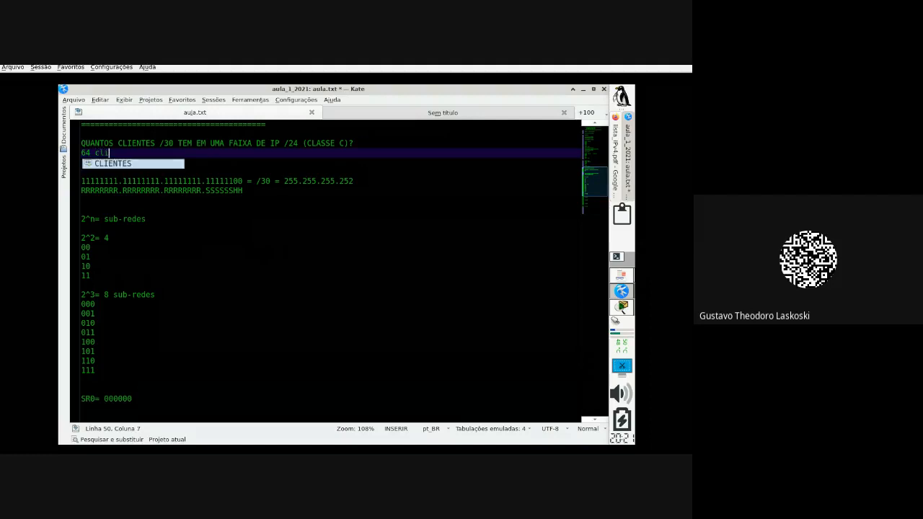
pyautogui.write('entes')
pyautogui.hotkey('ctrl', 's')
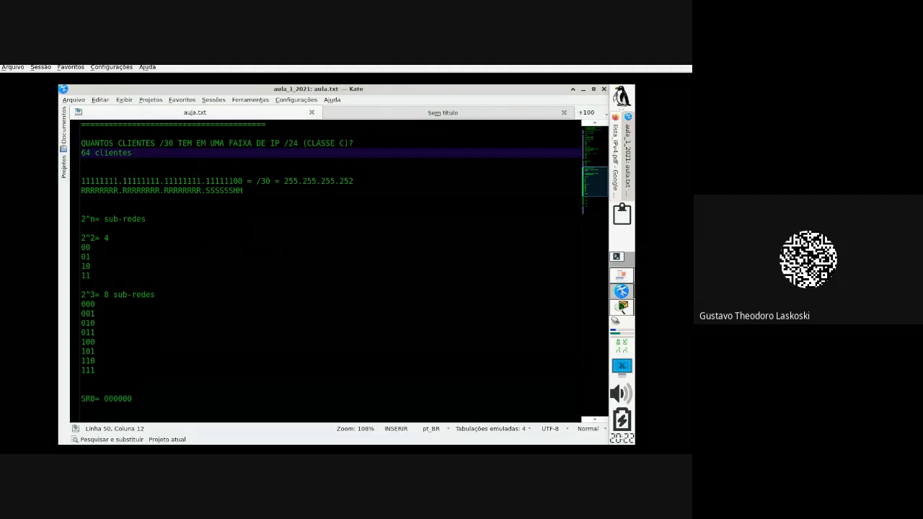
pyautogui.scroll(-2, 368, 288)
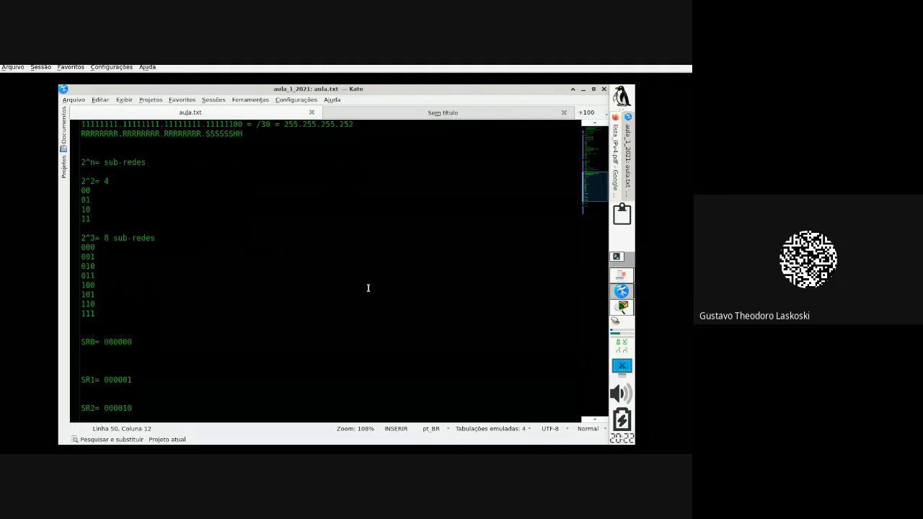
# Step: Rename the last subnet line to 'SR64 = 111111' and highlight its 111111 bits
pyautogui.scroll(3, 355, 300)
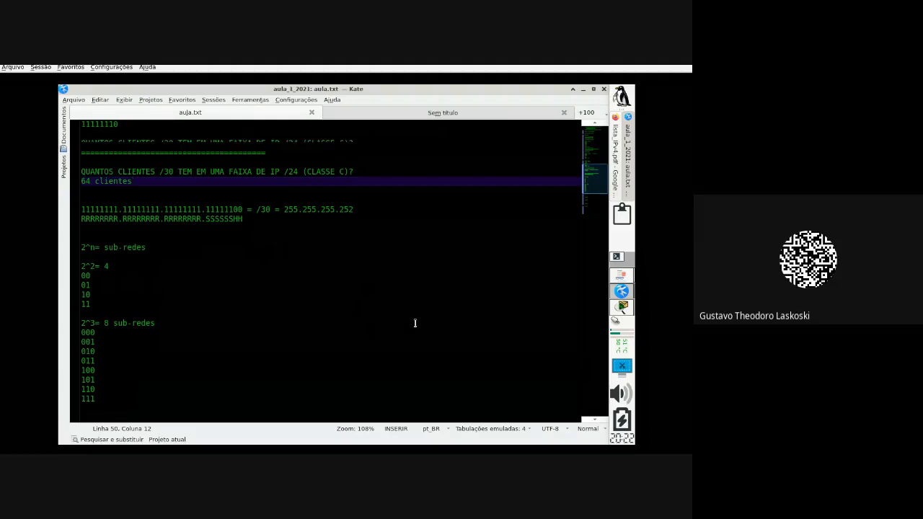
pyautogui.scroll(-4, 409, 325)
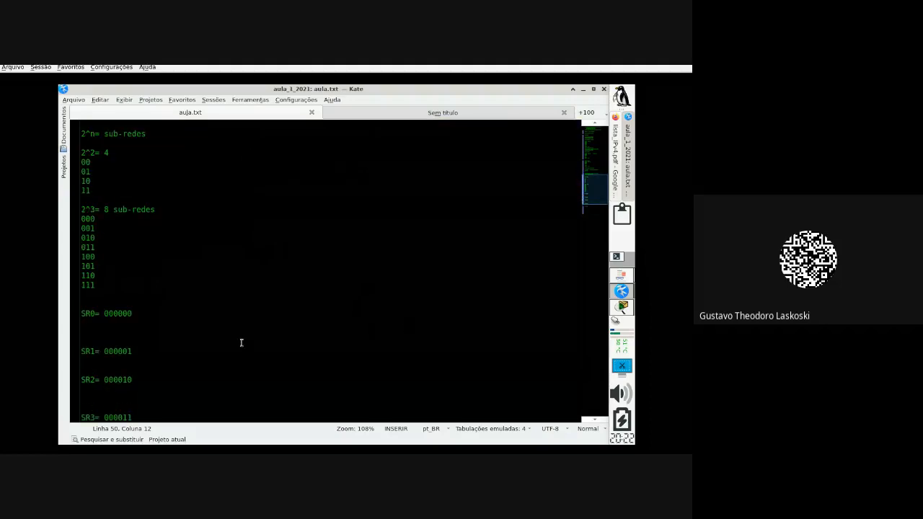
pyautogui.scroll(-2, 242, 343)
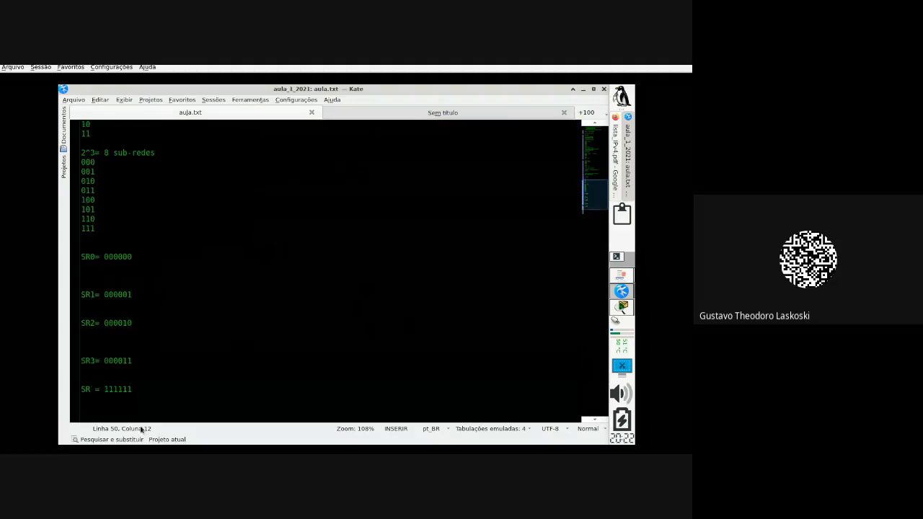
pyautogui.click(91, 389)
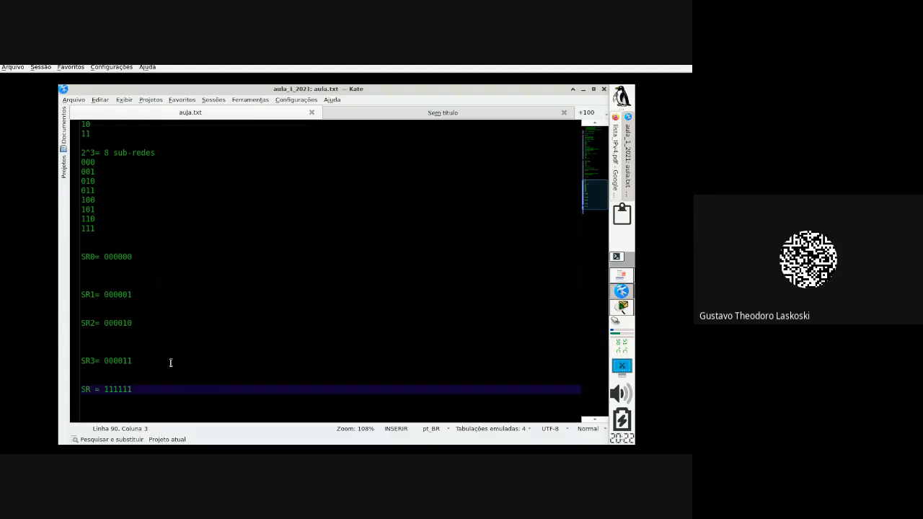
pyautogui.write('6')
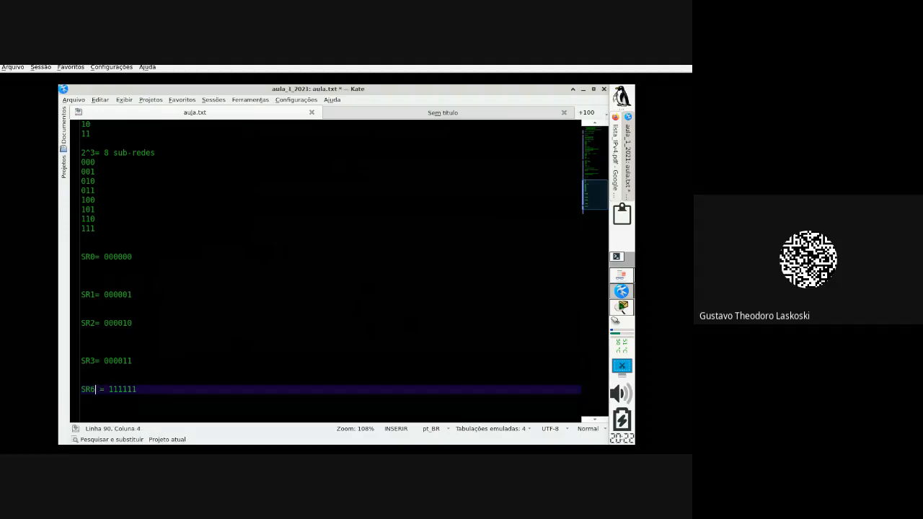
pyautogui.write('4')
pyautogui.moveTo(113, 389); pyautogui.dragTo(153, 389)
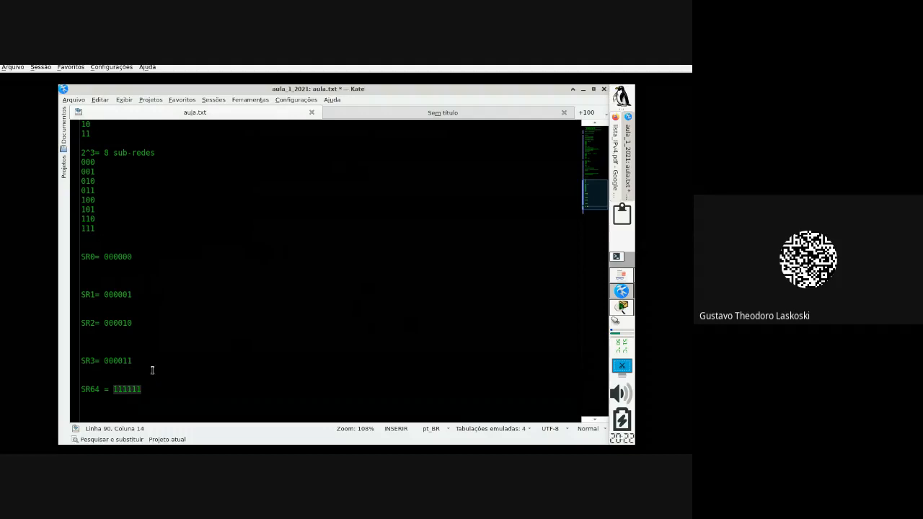
# Step: Add '...' on the line above SR64 and open a blank line under SR0= 000000
pyautogui.click(104, 378)
pyautogui.write('...')
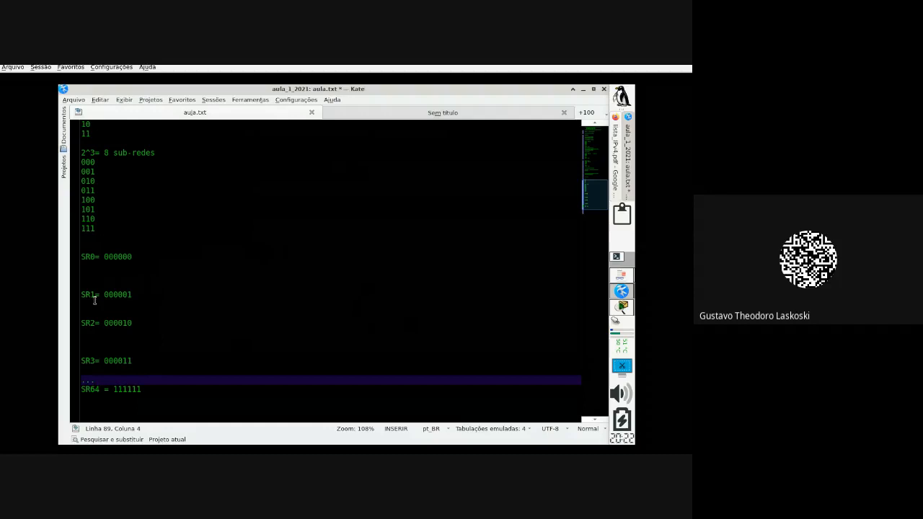
pyautogui.click(136, 257)
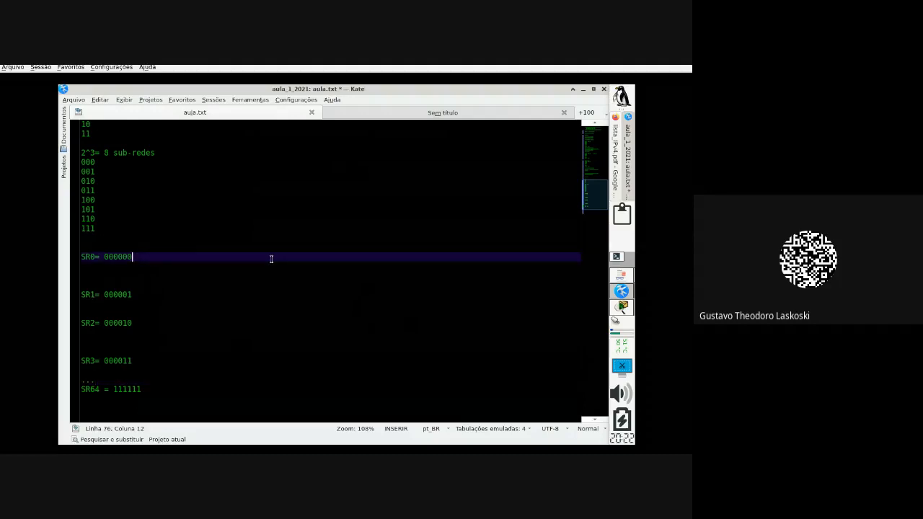
pyautogui.press('Return')
pyautogui.press('Return')
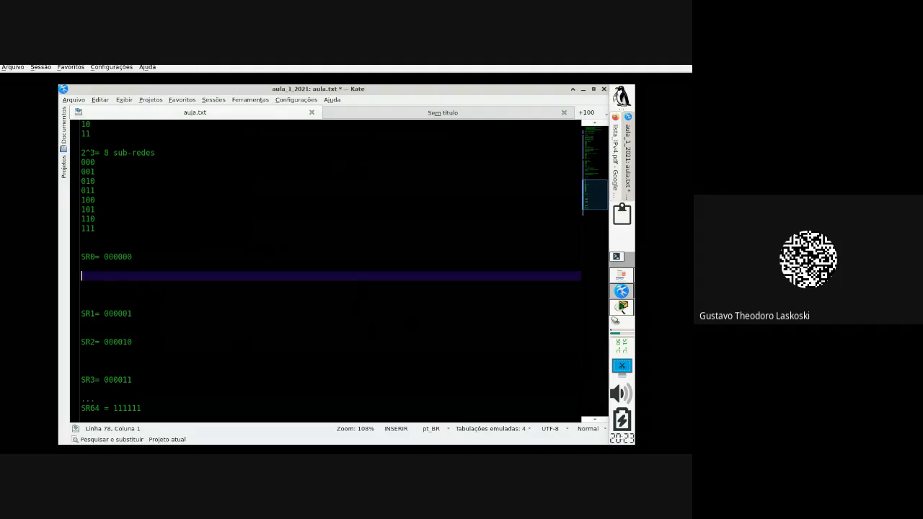
pyautogui.click(625, 277)
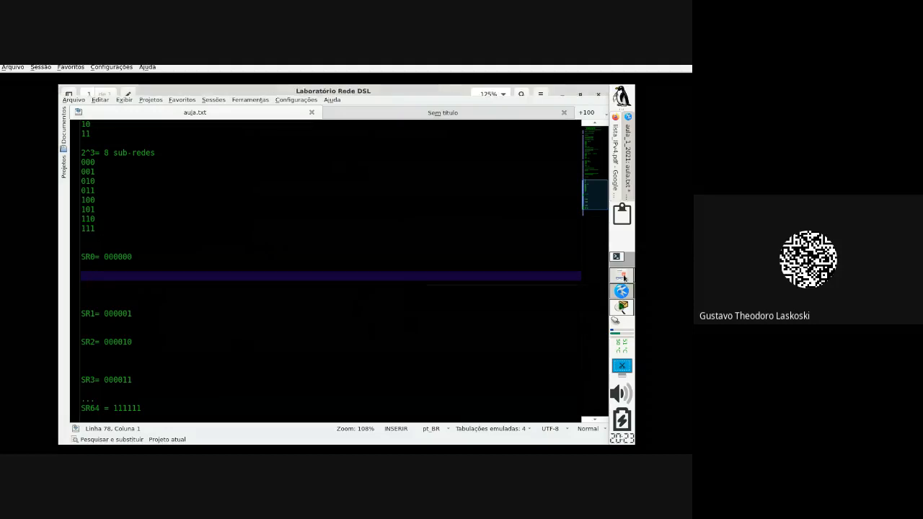
pyautogui.scroll(-3, 345, 350)
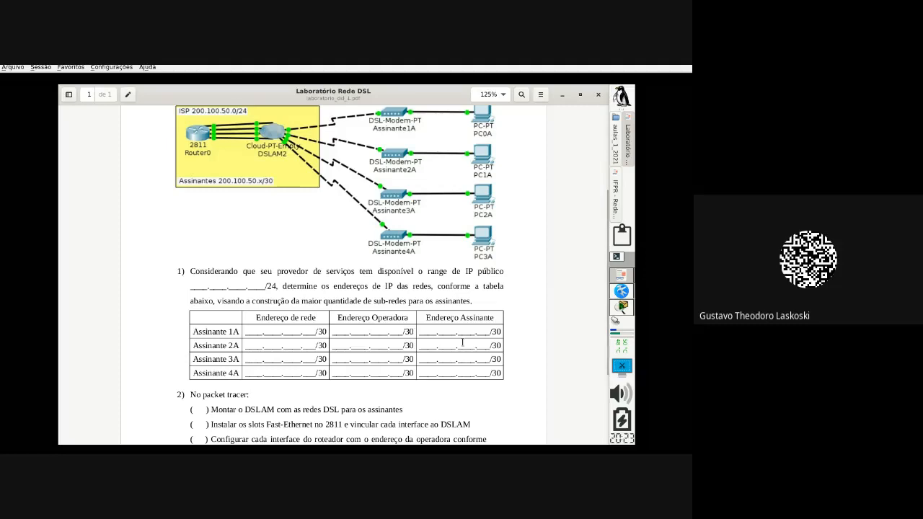
pyautogui.click(618, 299)
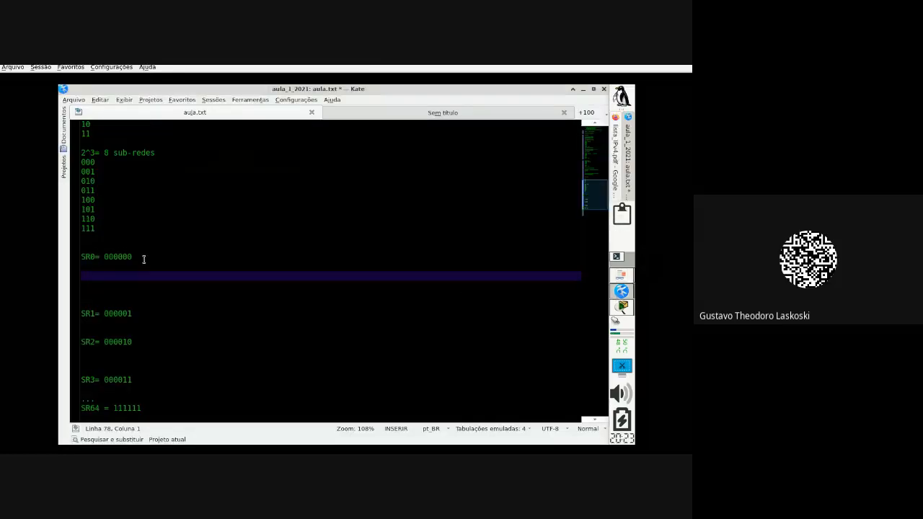
# Step: Type 'END. DE REDE' and 'END. PROVEDOR' on separate lines under SR0
pyautogui.write('END. DE REDE')
pyautogui.press('Return')
pyautogui.write('END')
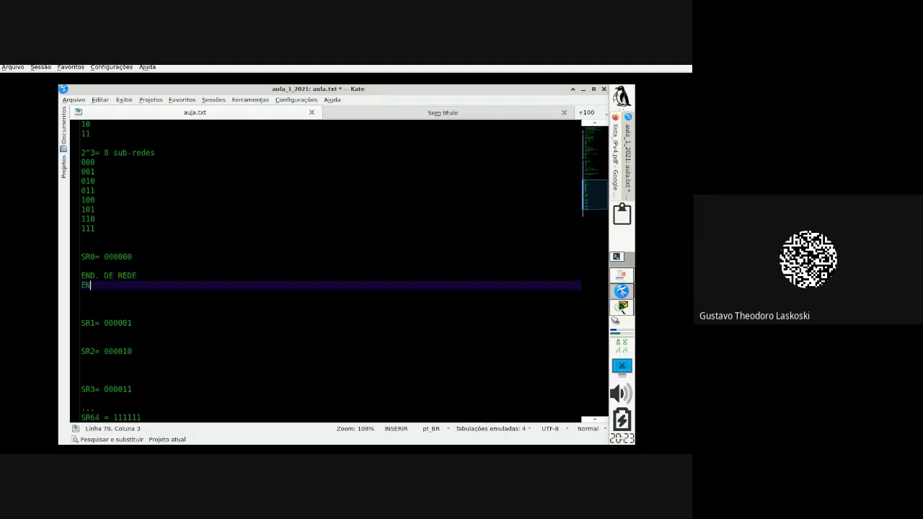
pyautogui.write('. 0')
pyautogui.press('BackSpace')
pyautogui.write('PRI')
pyautogui.press('BackSpace')
pyautogui.press('BackSpace')
pyautogui.press('BackSpace')
pyautogui.write('PROVEDOR')
# Step: Add 'END. CLIENTE' and 'END. BROADCAST' lines, then return up to END. DE REDE
pyautogui.press('Return')
pyautogui.write('E')
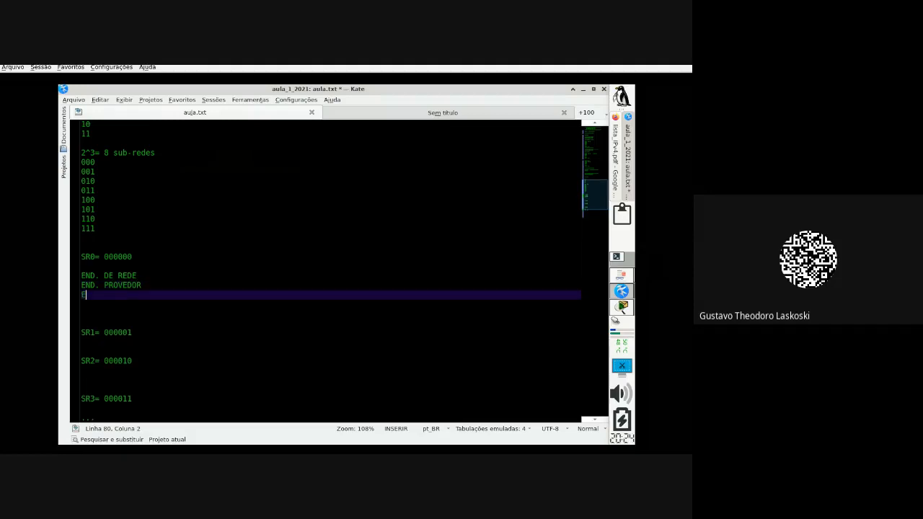
pyautogui.write('ND. CLIENTES')
pyautogui.press('Escape')
pyautogui.press('BackSpace')
pyautogui.press('Return')
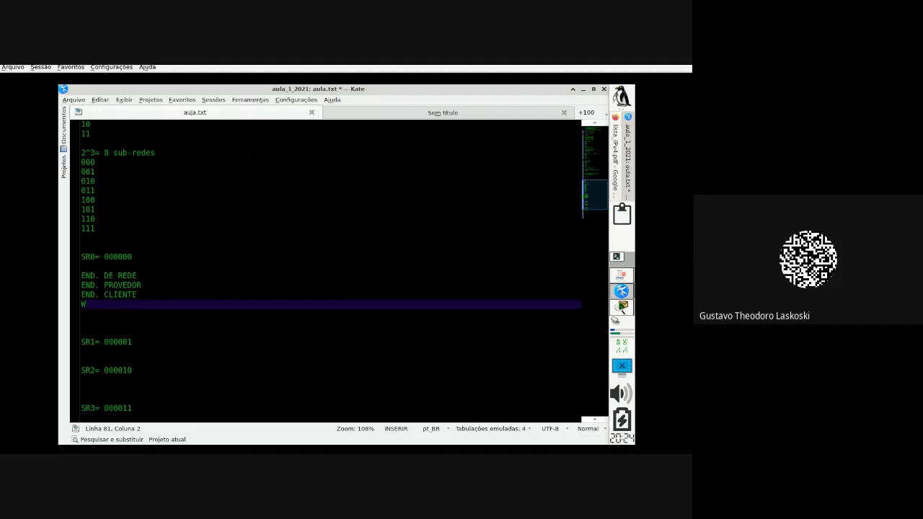
pyautogui.write('END')
pyautogui.write('. BOAD')
pyautogui.press('BackSpace')
pyautogui.press('BackSpace')
pyautogui.press('BackSpace')
pyautogui.write('RO')
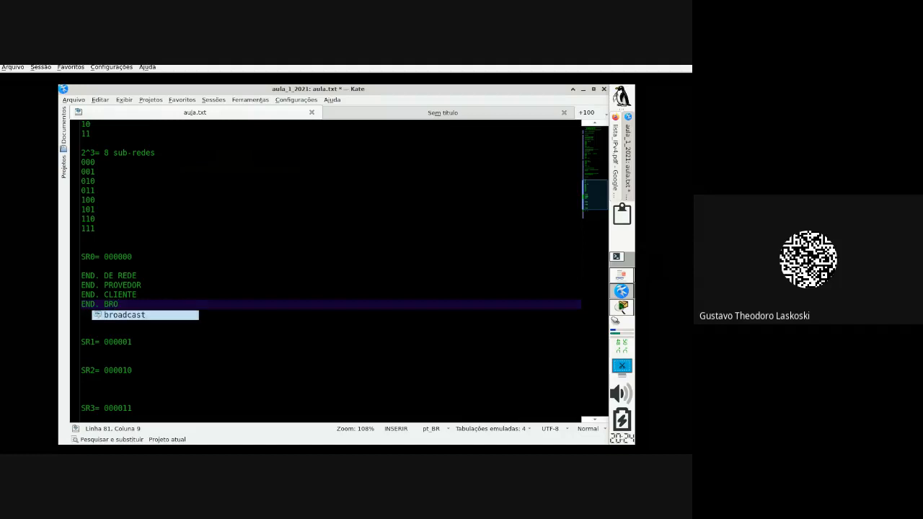
pyautogui.write('ADCAST')
pyautogui.press('Up')
pyautogui.press('Up')
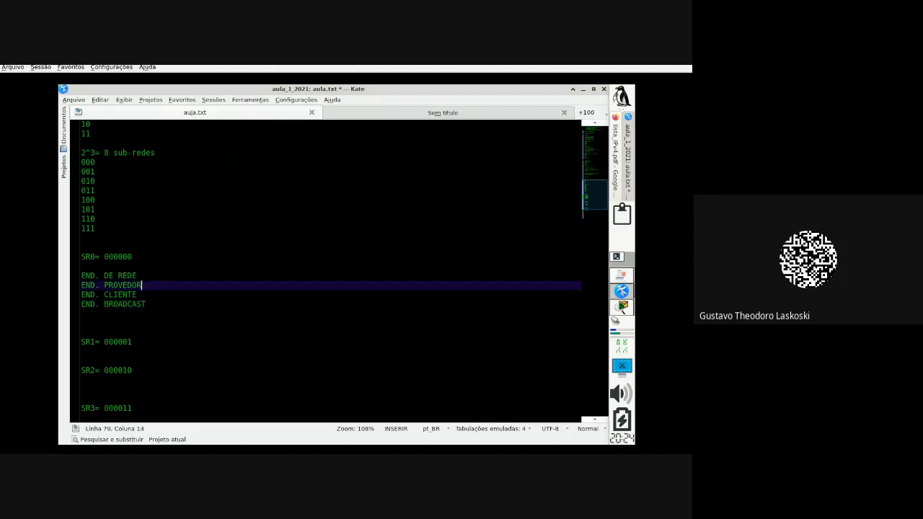
pyautogui.press('Up')
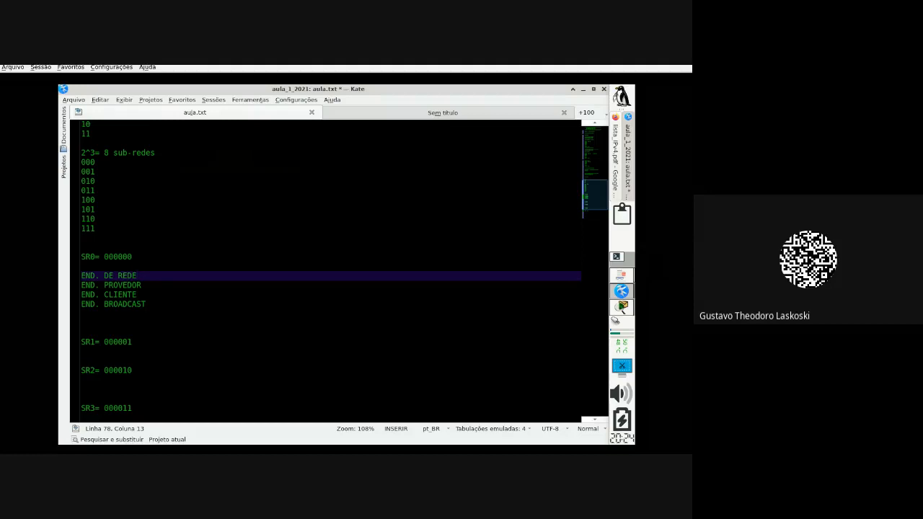
# Step: After END. DE REDE, type '= 200.100.50.' and the binary 000000 matching SR0's bits
pyautogui.write('=')
pyautogui.write('  2')
pyautogui.write('00')
pyautogui.write('.11')
pyautogui.write('0.')
pyautogui.write('50.')
pyautogui.click(104, 256)
pyautogui.click(230, 275)
pyautogui.moveTo(104, 257); pyautogui.dragTo(134, 257)
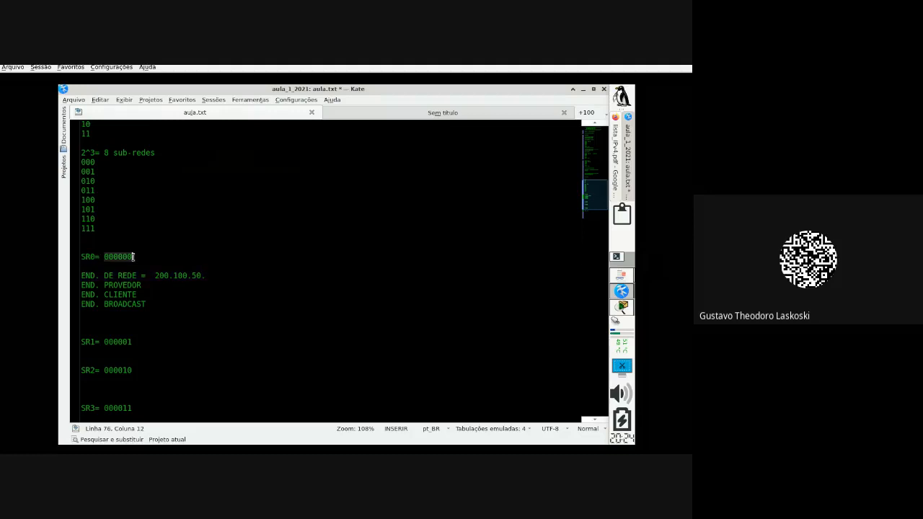
pyautogui.click(261, 273)
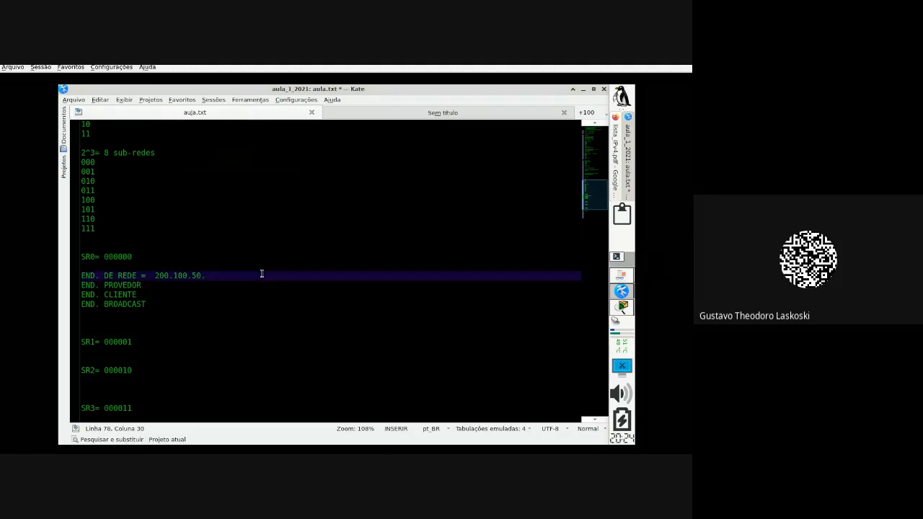
pyautogui.write('000000')
# Step: Append 'HH' to SR0= 000000 to mark its two host bits
pyautogui.click(139, 256)
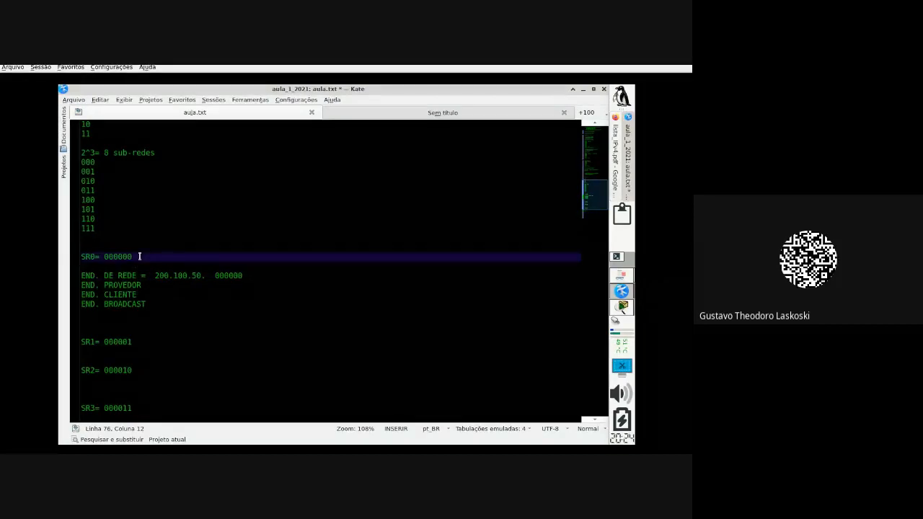
pyautogui.write('HH')
pyautogui.moveTo(132, 257); pyautogui.dragTo(141, 257)
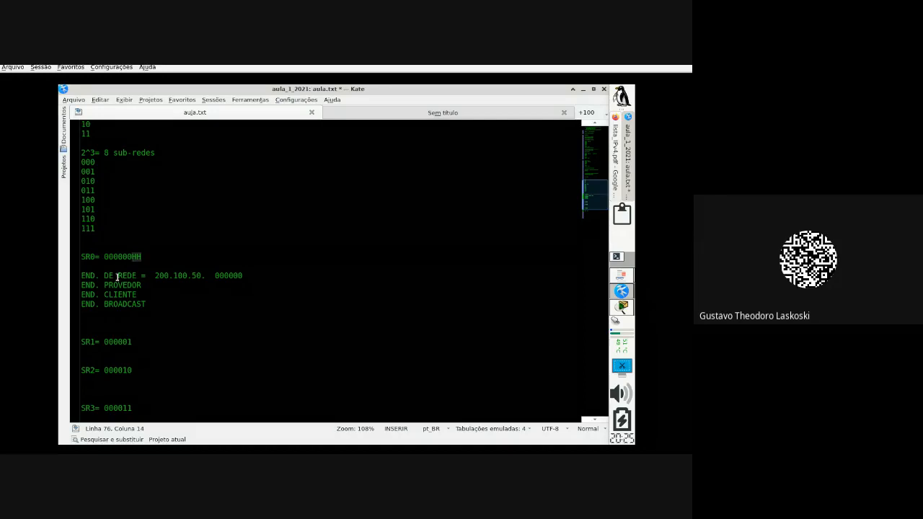
# Step: Complete the network address as 00000000 = 200.100.50.0/30
pyautogui.click(214, 276)
pyautogui.moveTo(214, 277); pyautogui.dragTo(242, 278)
pyautogui.click(252, 278)
pyautogui.write('00')
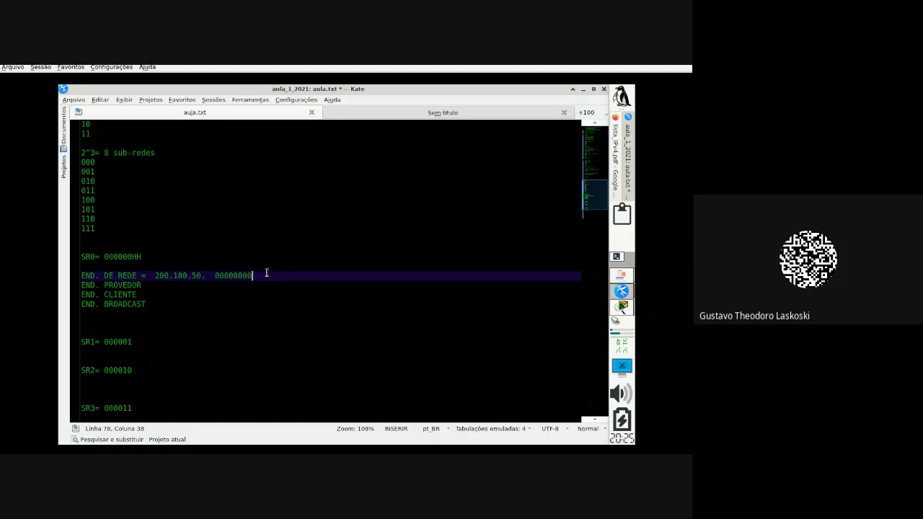
pyautogui.write(' = 200.100.50.0/30')
# Step: After END. BROADCAST, type '= 200.100.50.' with binary 00000011, setting SR0's host bits to 11
pyautogui.click(155, 305)
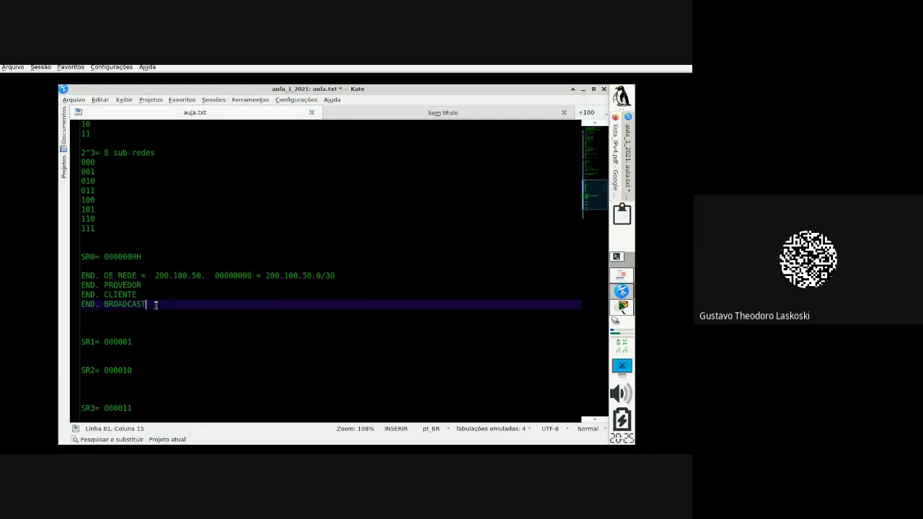
pyautogui.write('= 200.100.50.  000000')
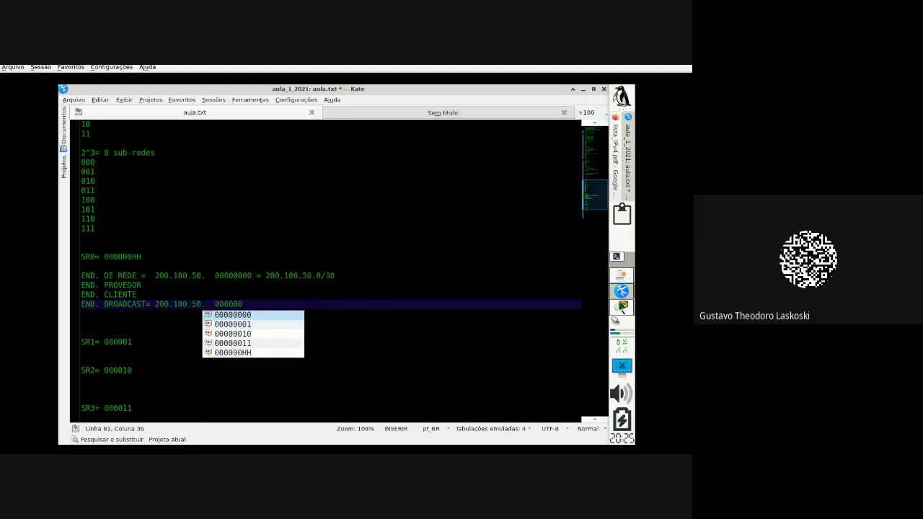
pyautogui.click(132, 256)
pyautogui.moveTo(132, 256); pyautogui.dragTo(141, 256)
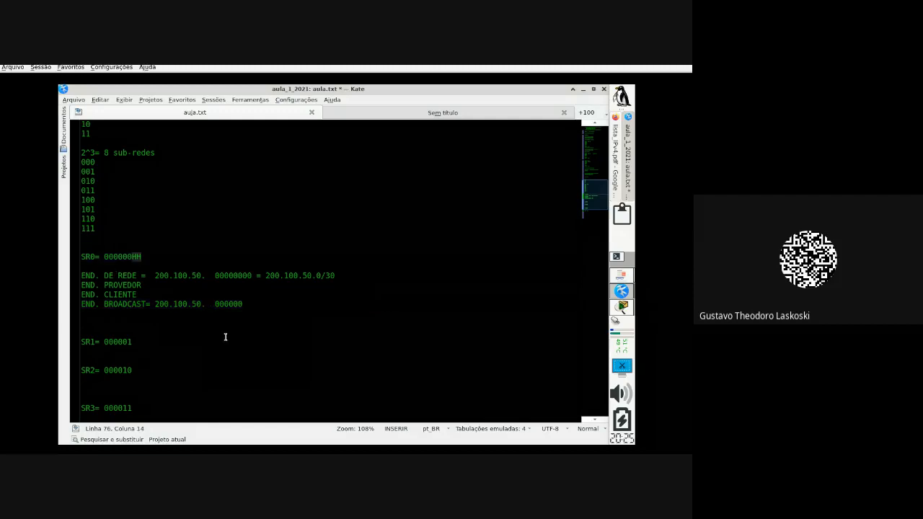
pyautogui.click(249, 305)
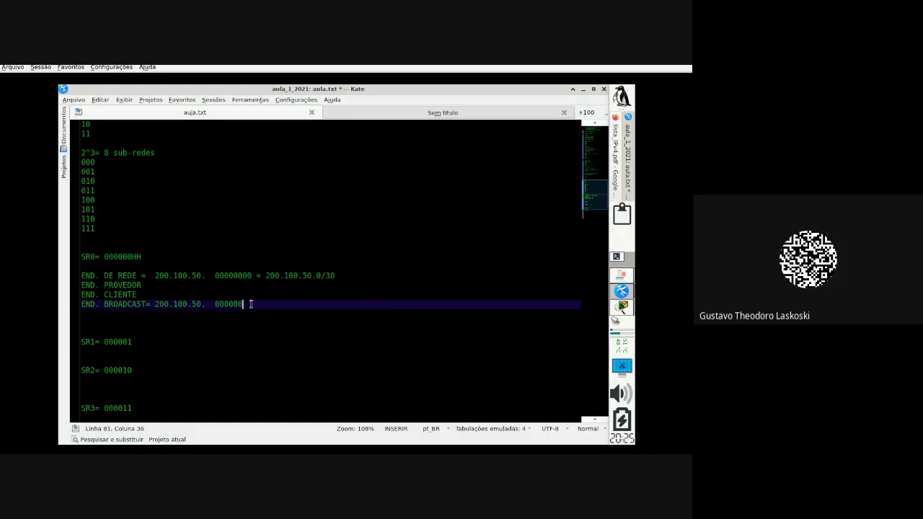
pyautogui.write('11=')
pyautogui.press('Left')
# Step: Finish the broadcast line with '= 200.100.50.3/30'
pyautogui.click(210, 303)
pyautogui.moveTo(215, 303); pyautogui.dragTo(244, 303)
pyautogui.click(278, 308)
pyautogui.write('200.100')
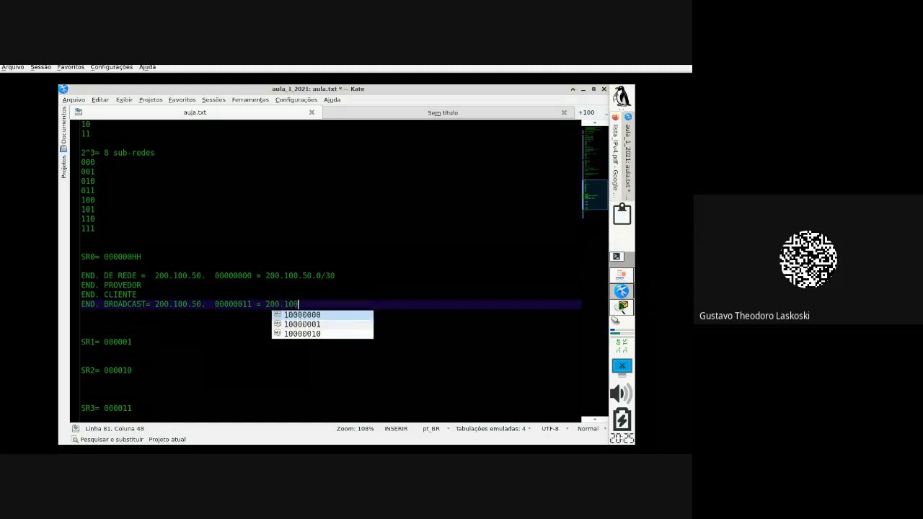
pyautogui.write('.50.')
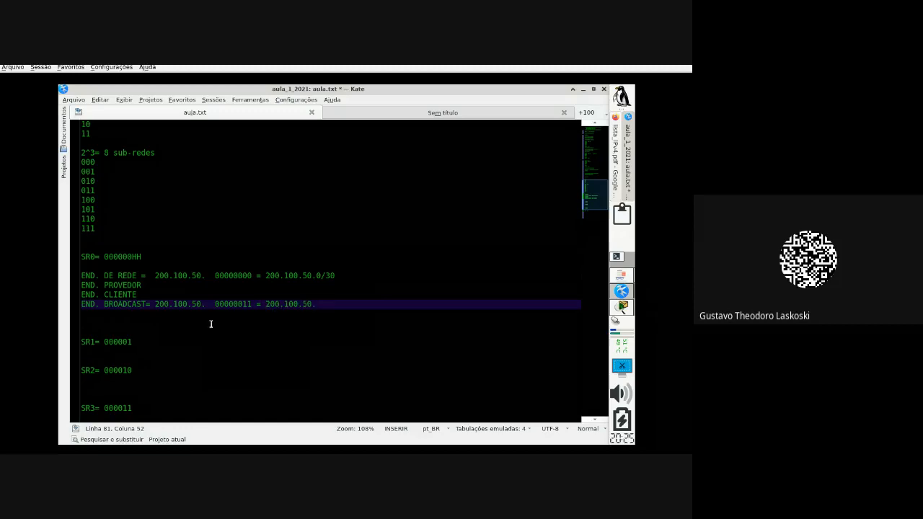
pyautogui.moveTo(214, 304); pyautogui.dragTo(253, 303)
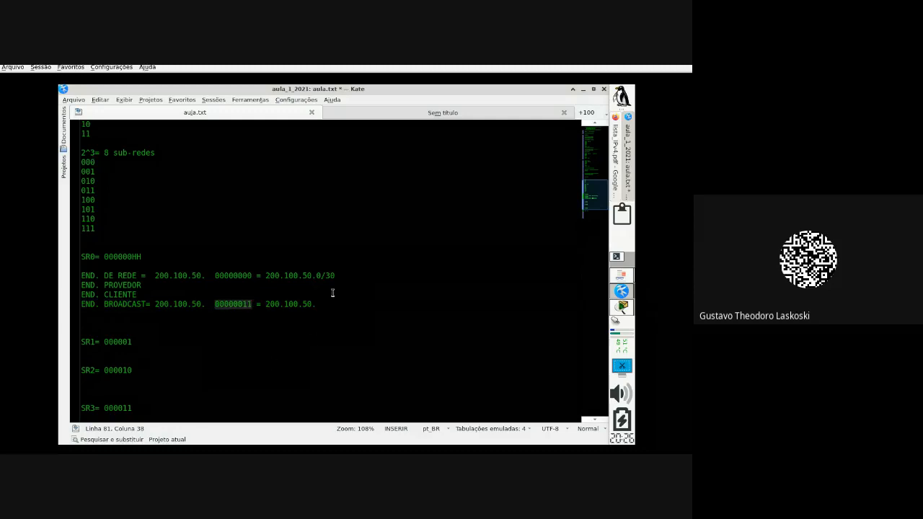
pyautogui.click(354, 297)
pyautogui.write('3')
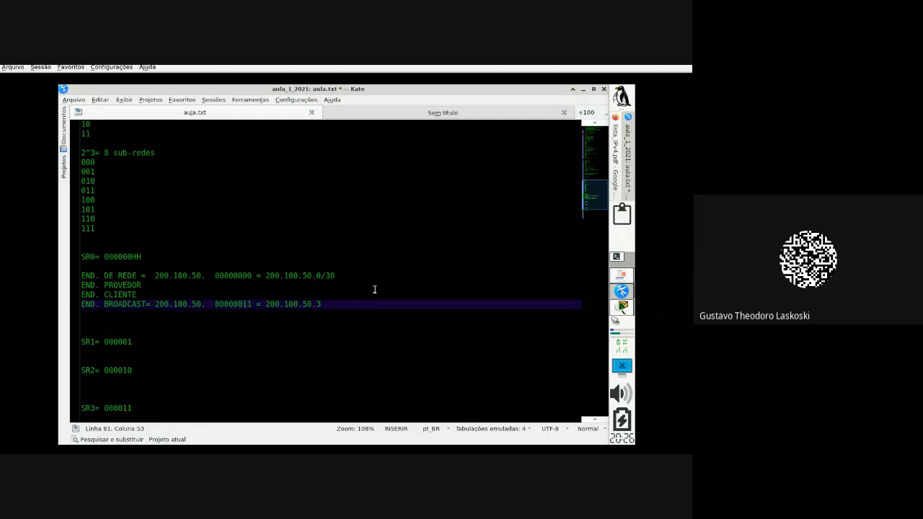
pyautogui.write('/30')
# Step: Add '= 200.100.50.1/30' to the PROVEDOR line and '= 200.100.50.2/30' to the CLIENTE line
pyautogui.click(270, 292)
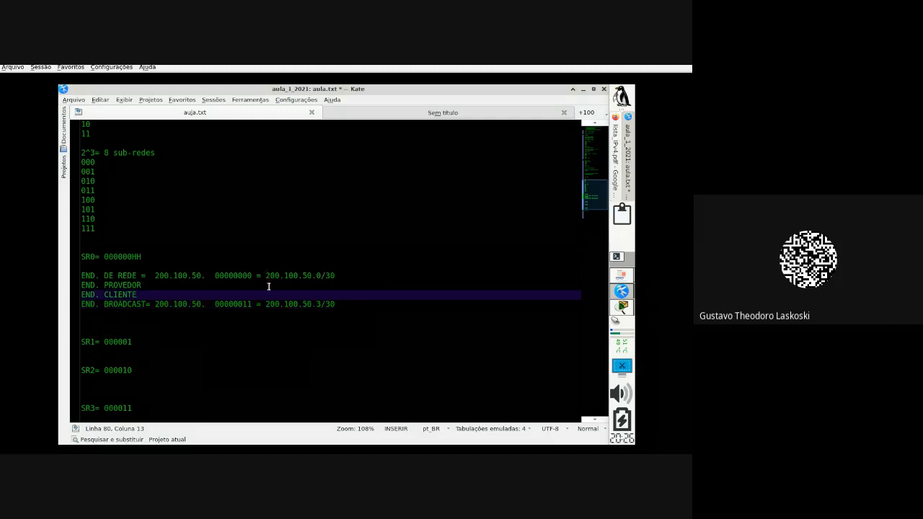
pyautogui.click(268, 284)
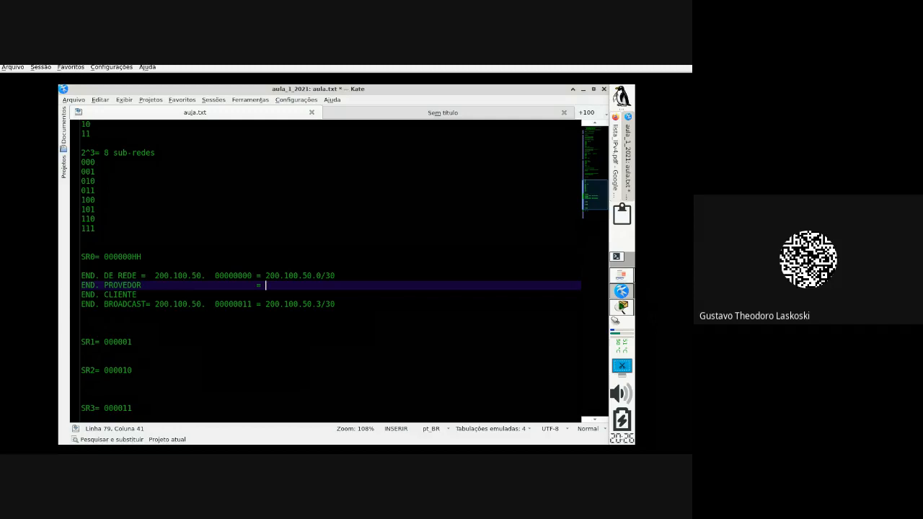
pyautogui.write('= 200.100.50.1/30')
pyautogui.press('Down')
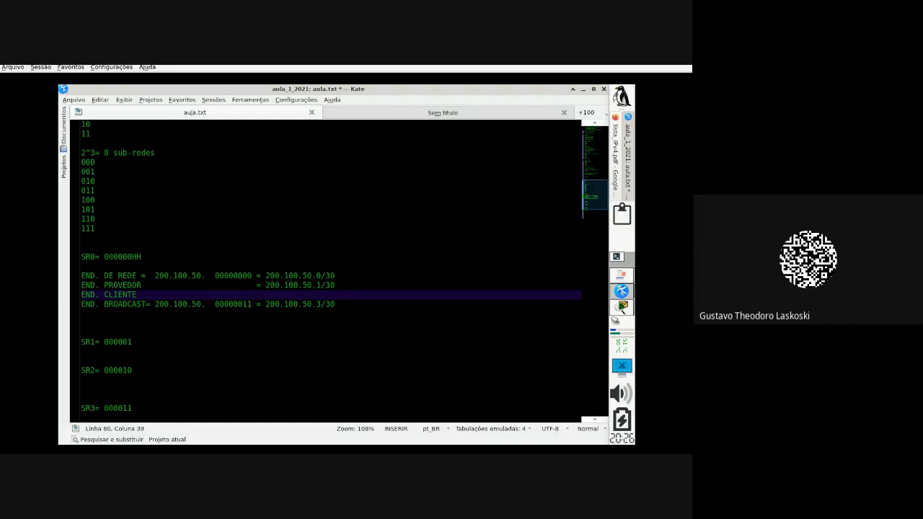
pyautogui.write('= 200.100')
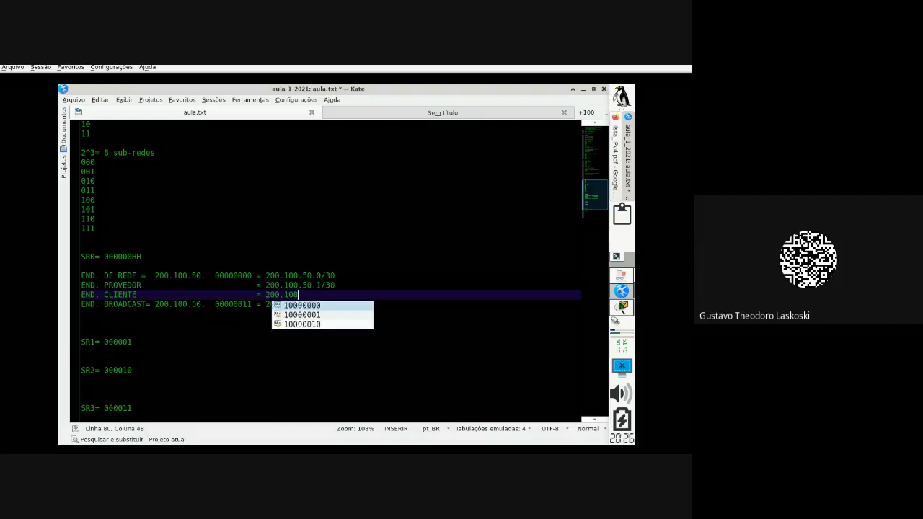
pyautogui.write('.50.2')
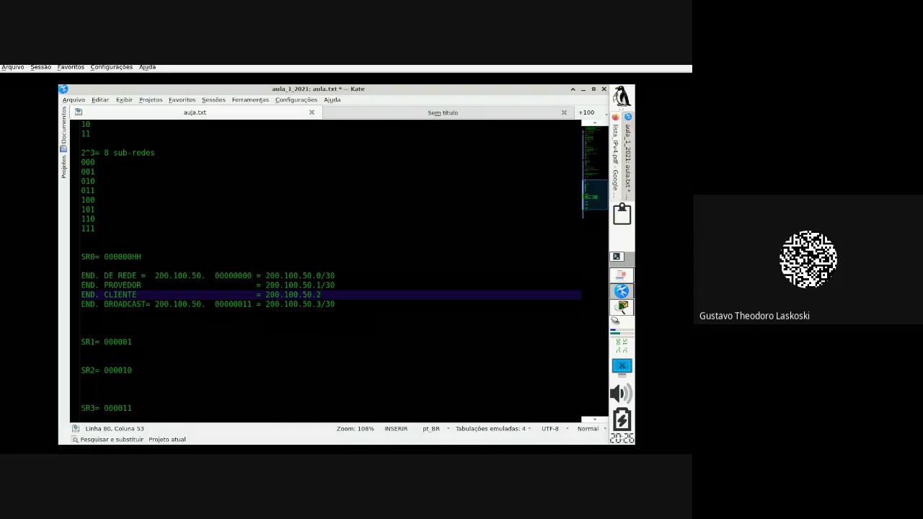
pyautogui.write('/30')
pyautogui.moveTo(344, 296); pyautogui.dragTo(61, 297)
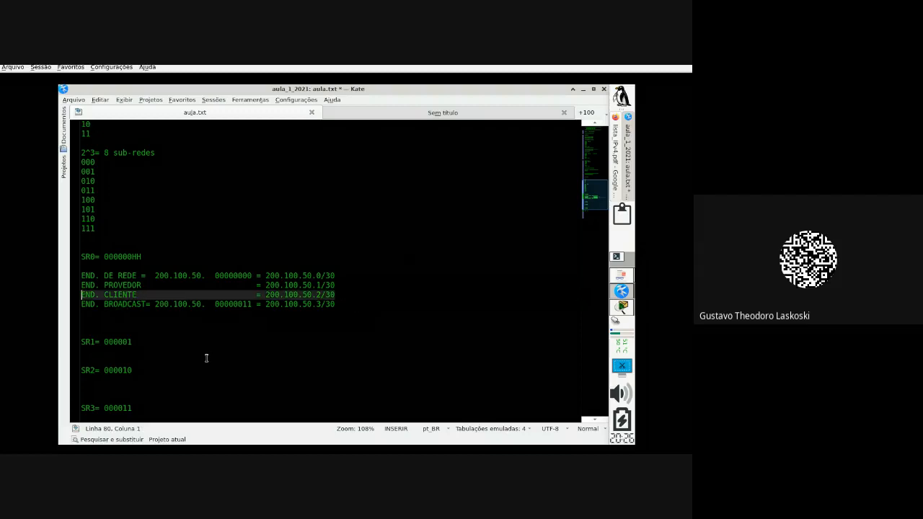
pyautogui.click(331, 295)
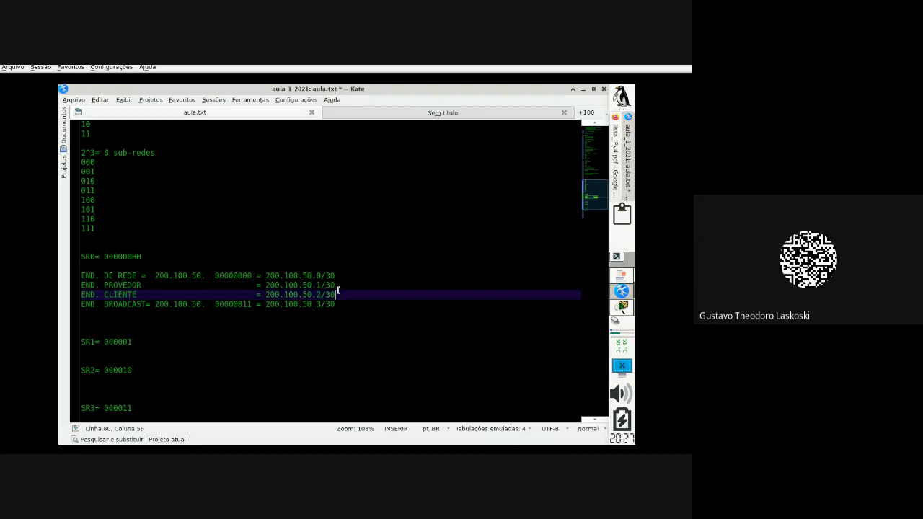
# Step: Insert binary bytes 00000001 and 00000010 before those addresses, deleting extra spaces to align them
pyautogui.click(216, 285)
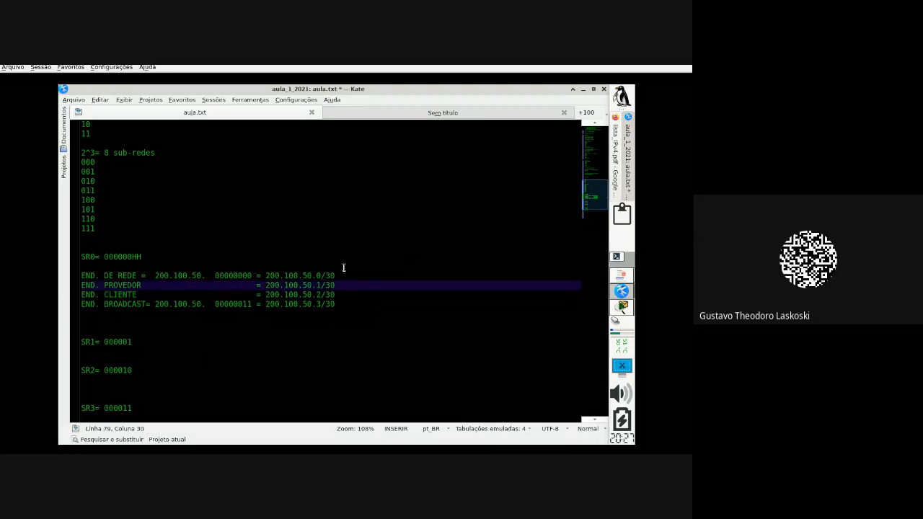
pyautogui.write('000000')
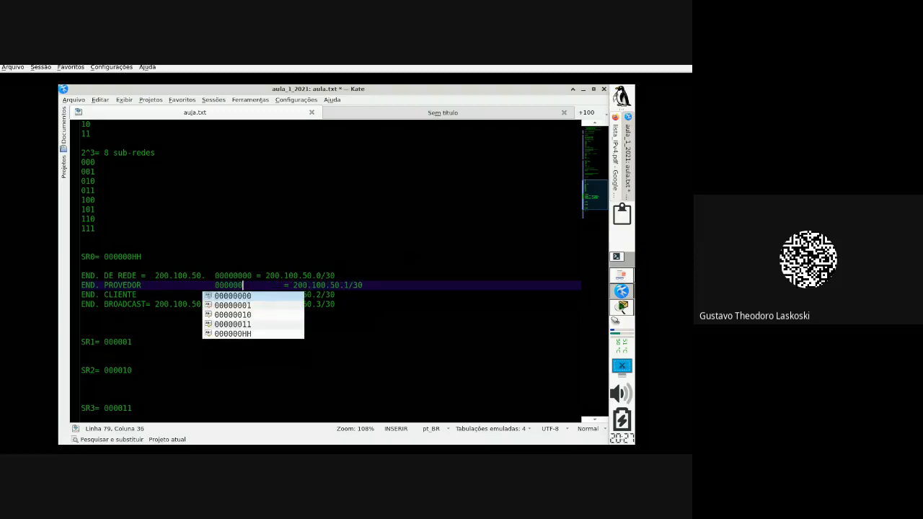
pyautogui.write('01')
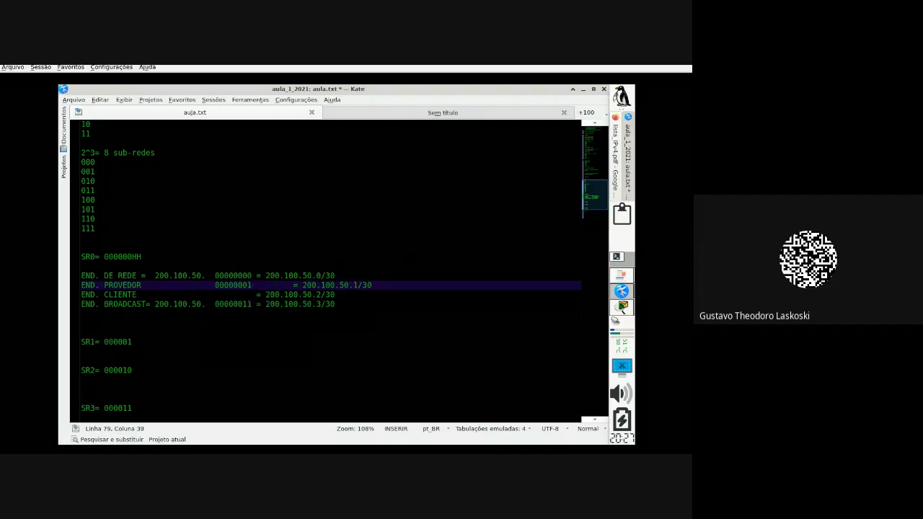
pyautogui.press('Delete')
pyautogui.press('Delete')
pyautogui.press('Delete')
pyautogui.press('Delete')
pyautogui.press('Delete')
pyautogui.press('Delete')
pyautogui.press('Delete')
pyautogui.press('Delete')
pyautogui.click(217, 294)
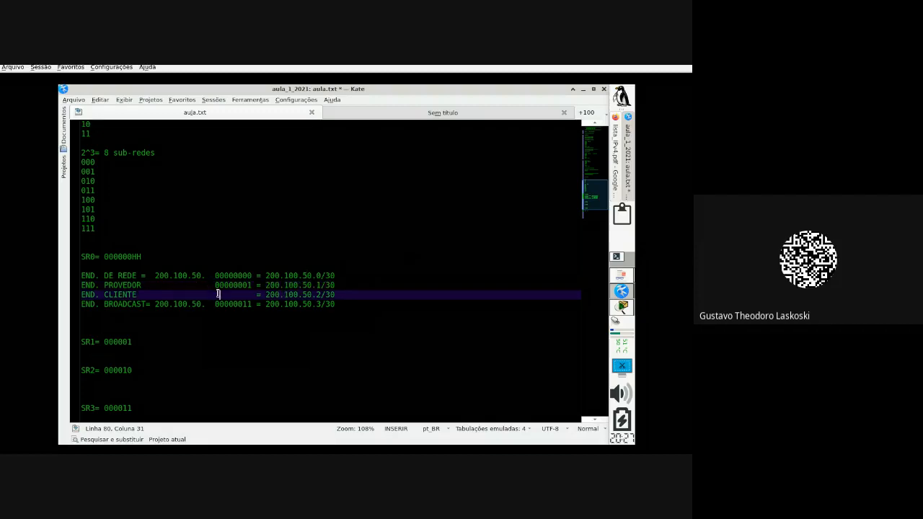
pyautogui.write('000001')
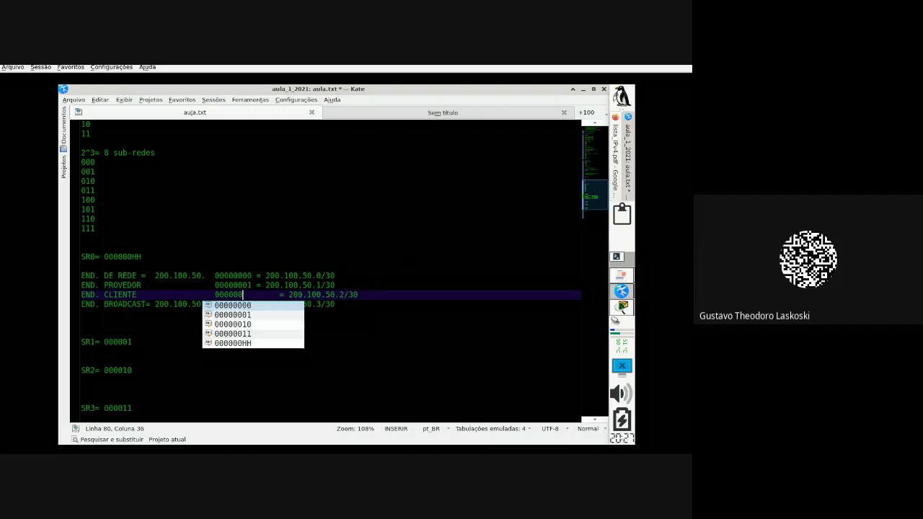
pyautogui.write('0')
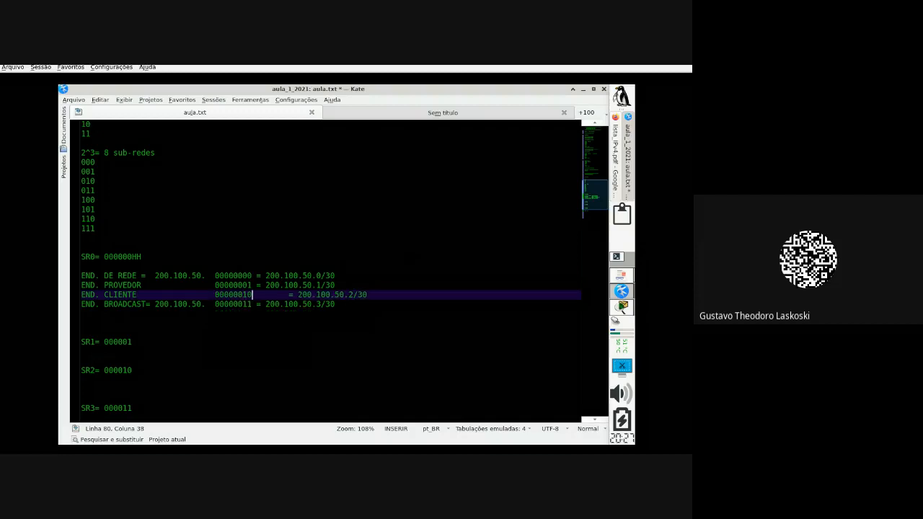
pyautogui.press('Delete')
pyautogui.press('Delete')
pyautogui.press('Delete')
pyautogui.press('Delete')
pyautogui.press('Delete')
pyautogui.press('Delete')
pyautogui.press('Delete')
pyautogui.click(179, 339)
pyautogui.click(176, 331)
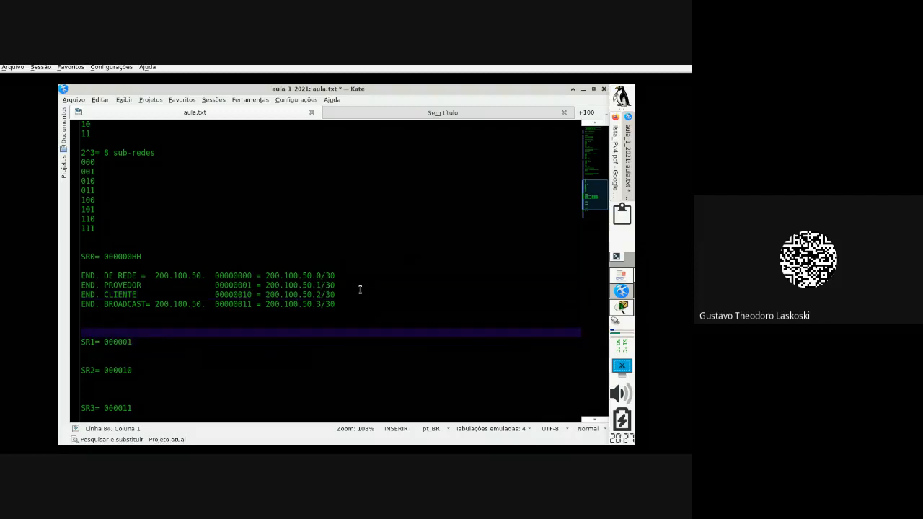
# Step: Delete two extra blank lines above SR1, glancing at the DSL lab PDF in between
pyautogui.moveTo(357, 305); pyautogui.dragTo(62, 279)
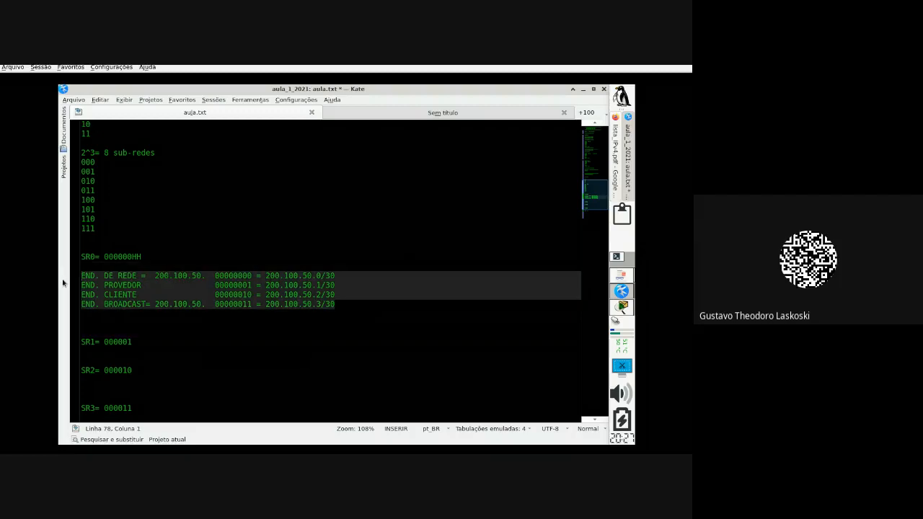
pyautogui.click(123, 341)
pyautogui.click(127, 330)
pyautogui.press('BackSpace')
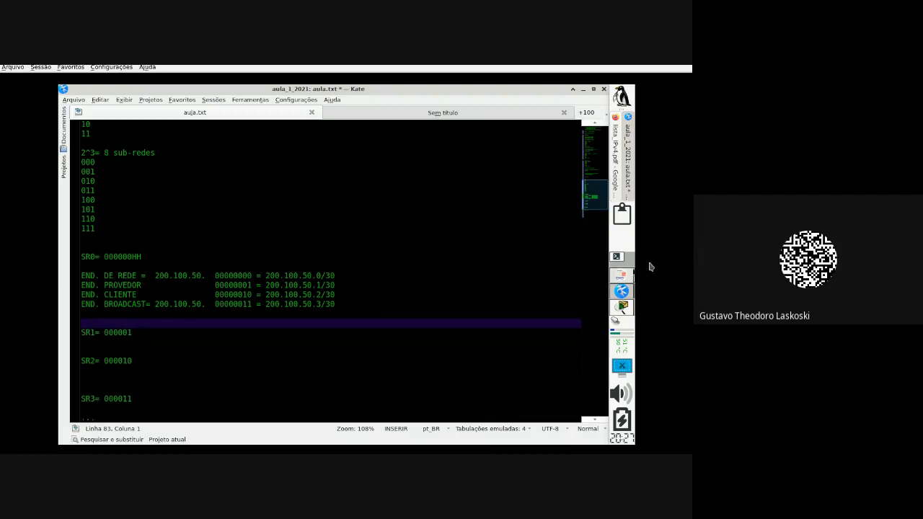
pyautogui.click(621, 277)
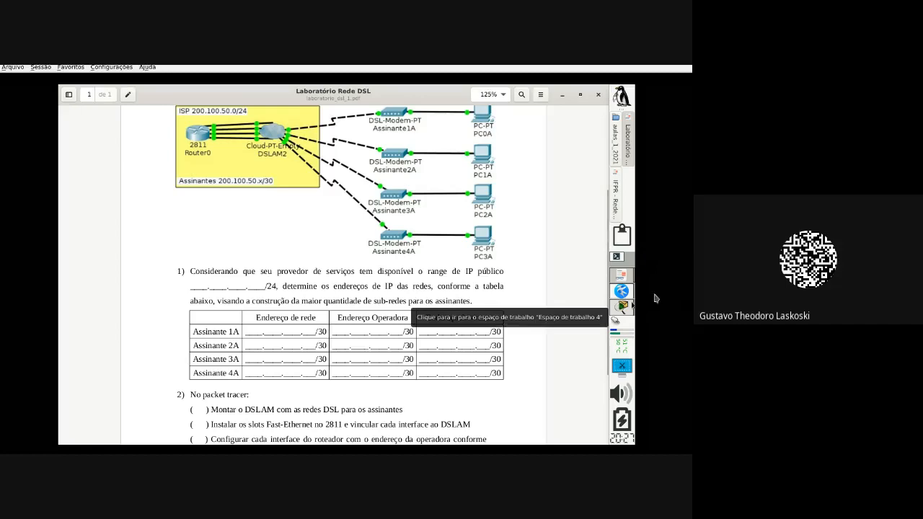
pyautogui.click(619, 292)
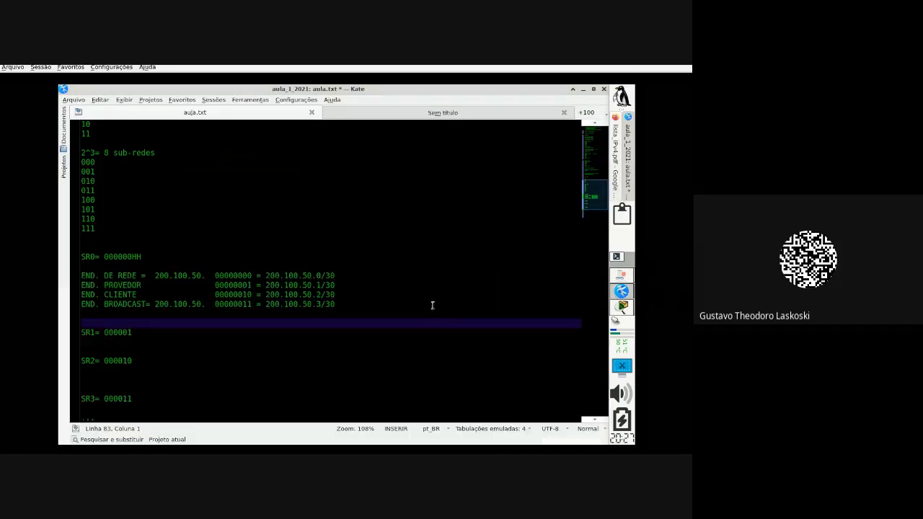
pyautogui.press('BackSpace')
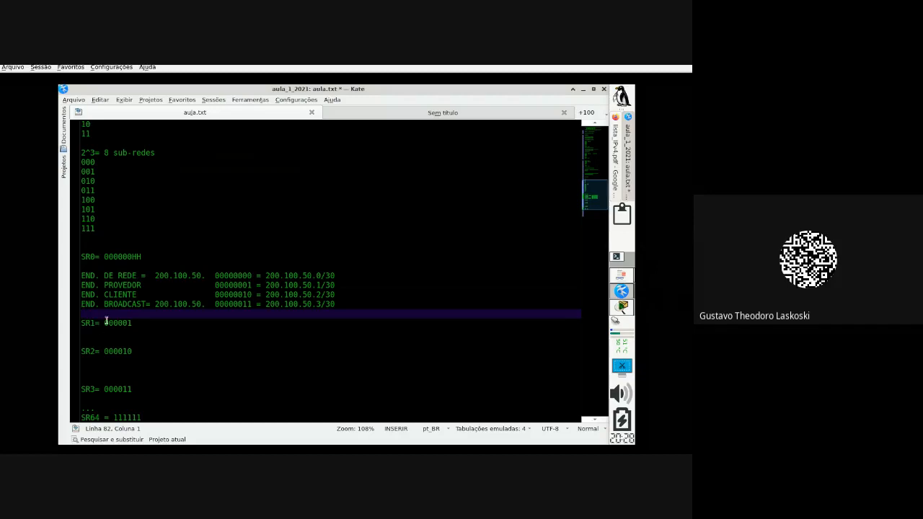
# Step: Compare SR1's bits 000001 with SR0's 000000, then select SR0's four address lines
pyautogui.moveTo(105, 323); pyautogui.dragTo(137, 322)
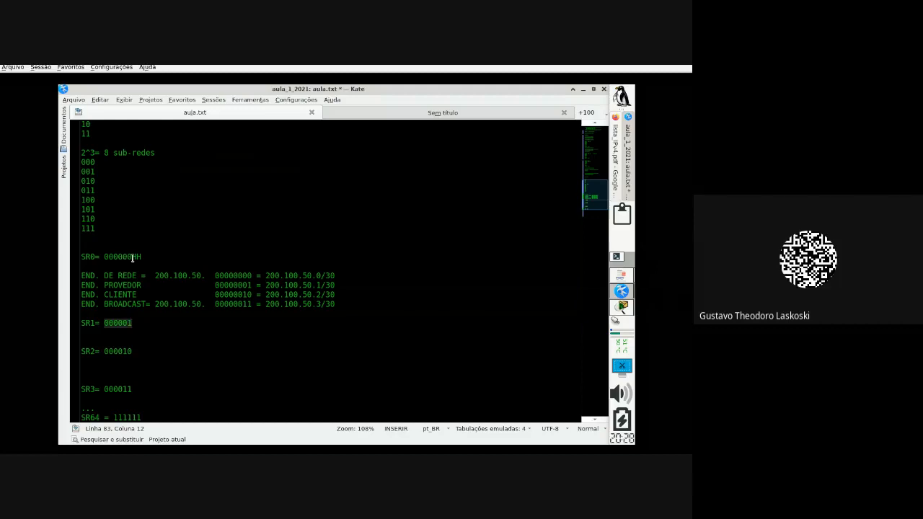
pyautogui.moveTo(131, 256); pyautogui.dragTo(103, 256)
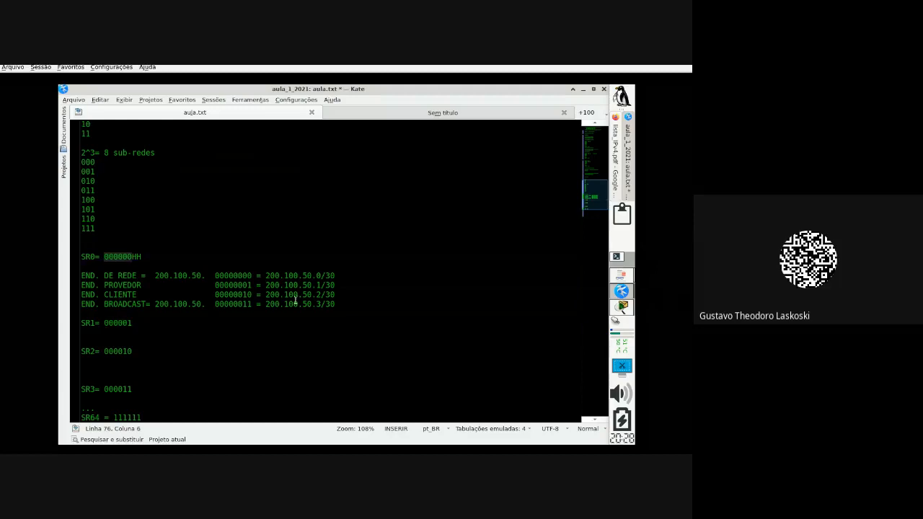
pyautogui.moveTo(348, 304); pyautogui.dragTo(82, 277)
pyautogui.hotkey('ctrl', 'c')
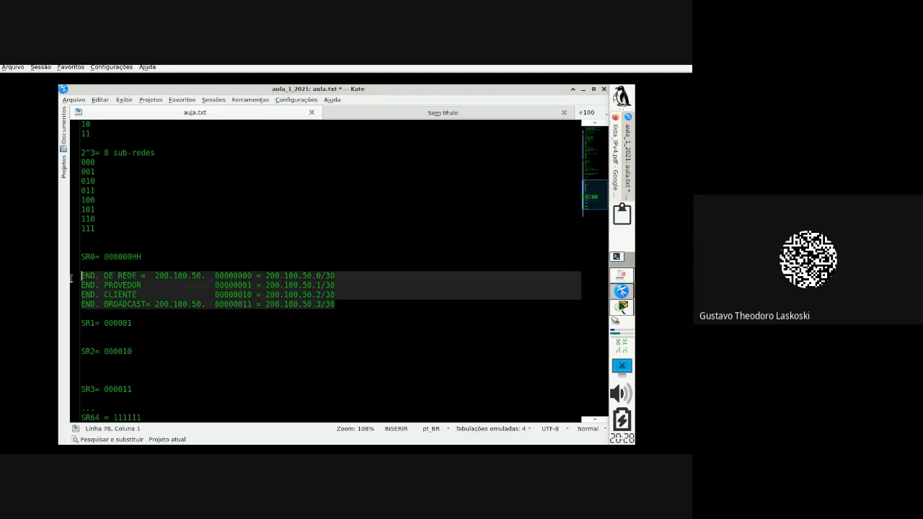
# Step: Paste a copy of SR0's four address lines beneath SR1= 000001
pyautogui.click(143, 322)
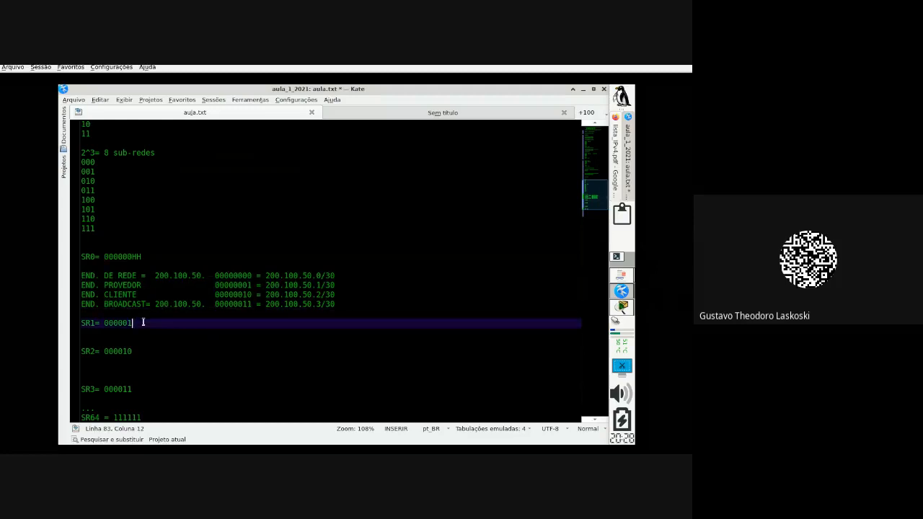
pyautogui.press('Return')
pyautogui.press('Return')
pyautogui.hotkey('ctrl', 'v')
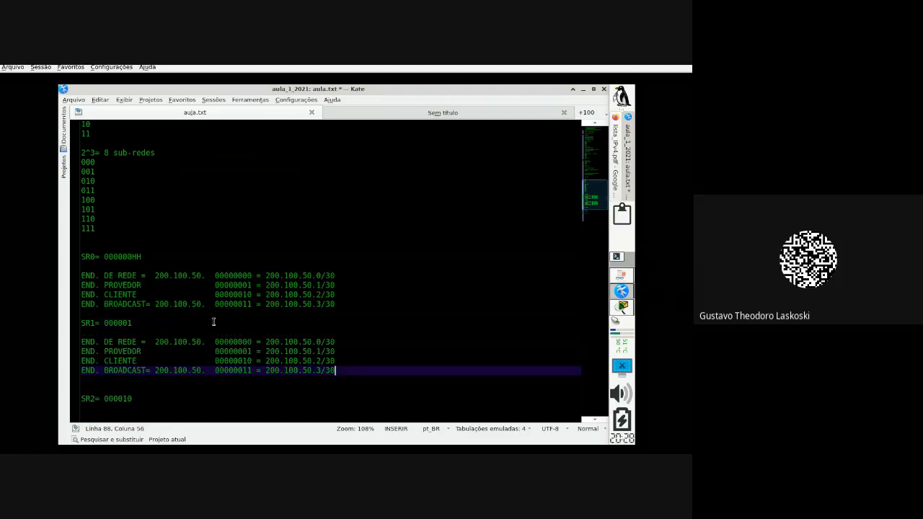
pyautogui.scroll(-2, 191, 317)
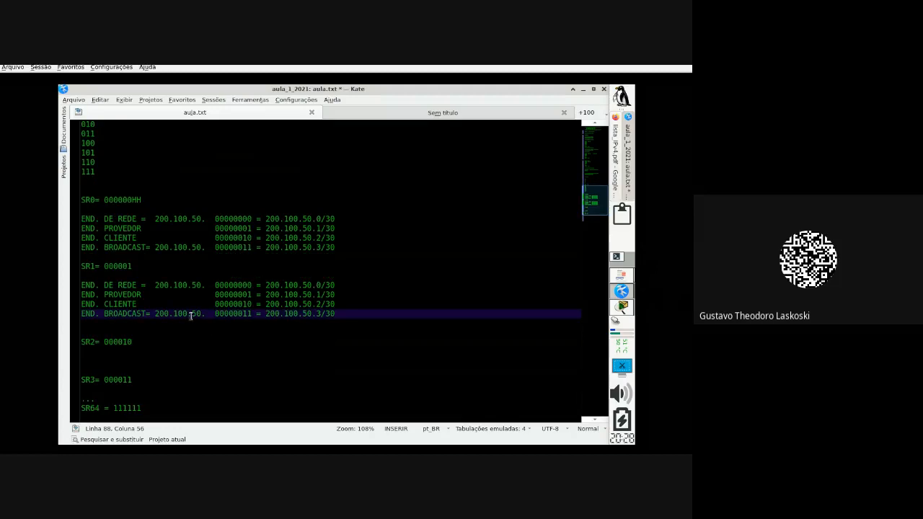
# Step: Set the sixth bit to 1 in the copied lines, making binaries 00000100 through 00000111
pyautogui.click(246, 286)
pyautogui.press('BackSpace')
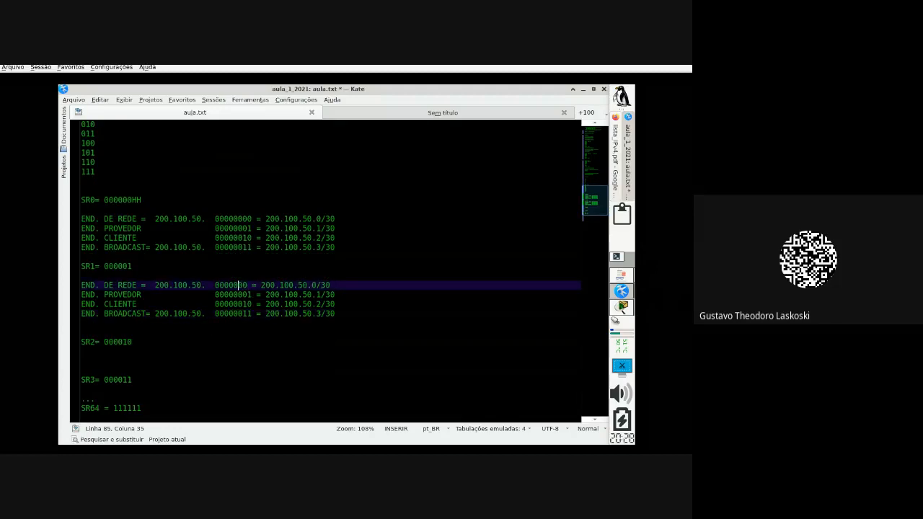
pyautogui.write('1')
pyautogui.press('Down')
pyautogui.press('BackSpace')
pyautogui.write('1')
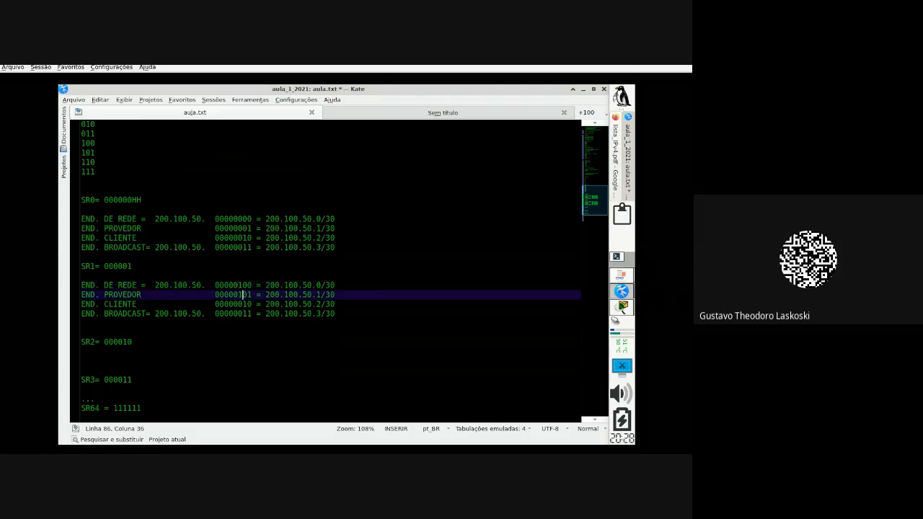
pyautogui.press('Down')
pyautogui.press('BackSpace')
pyautogui.write('1')
pyautogui.press('Down')
pyautogui.press('BackSpace')
pyautogui.write('1')
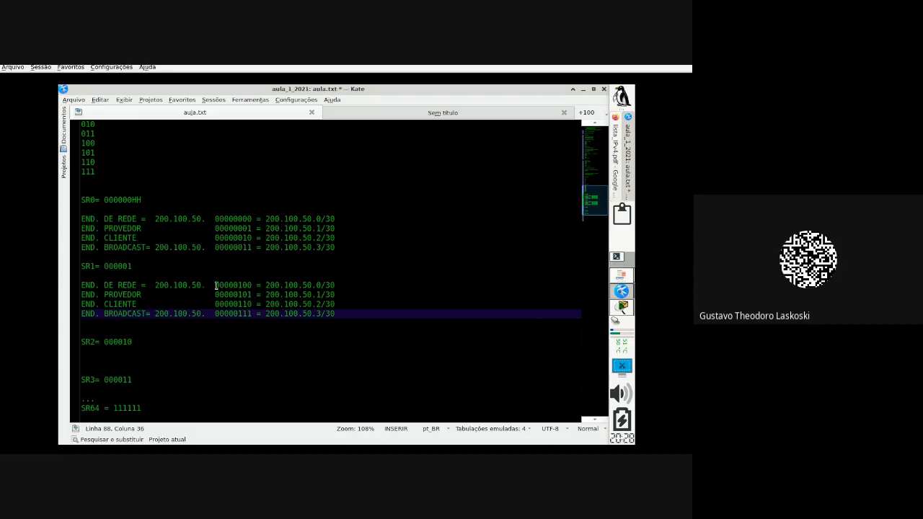
pyautogui.moveTo(216, 286); pyautogui.dragTo(252, 286)
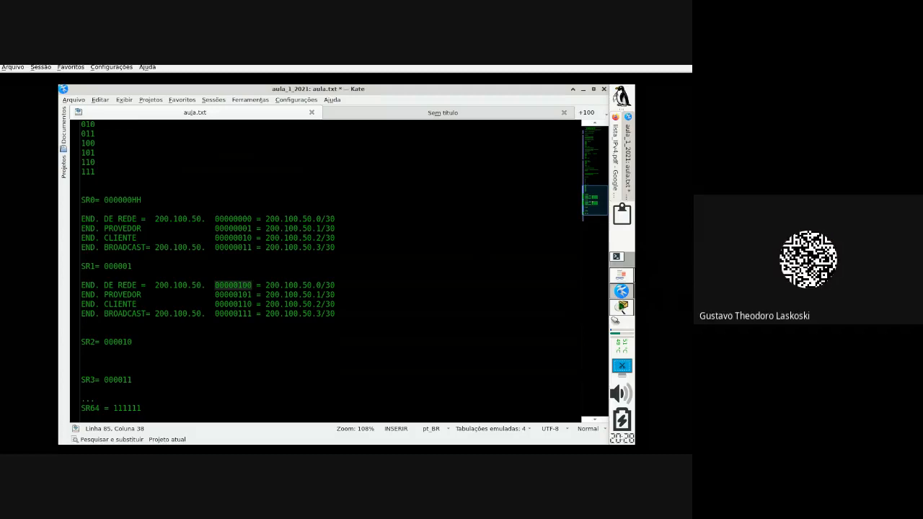
# Step: Change SR1's network address to 200.100.50.4/30 and provider address to 200.100.50.5/30
pyautogui.click(324, 285)
pyautogui.press('Left')
pyautogui.press('Left')
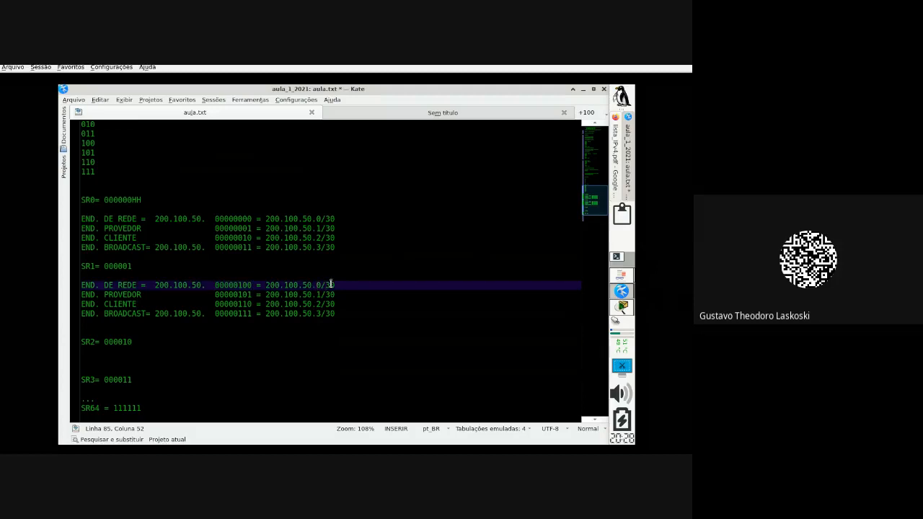
pyautogui.press('Delete')
pyautogui.write('4')
pyautogui.click(217, 294)
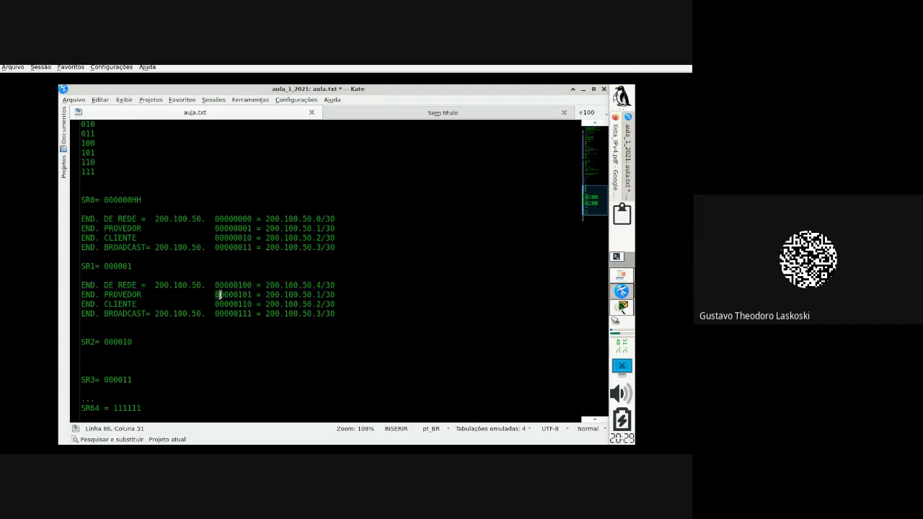
pyautogui.doubleClick(217, 294)
pyautogui.click(321, 294)
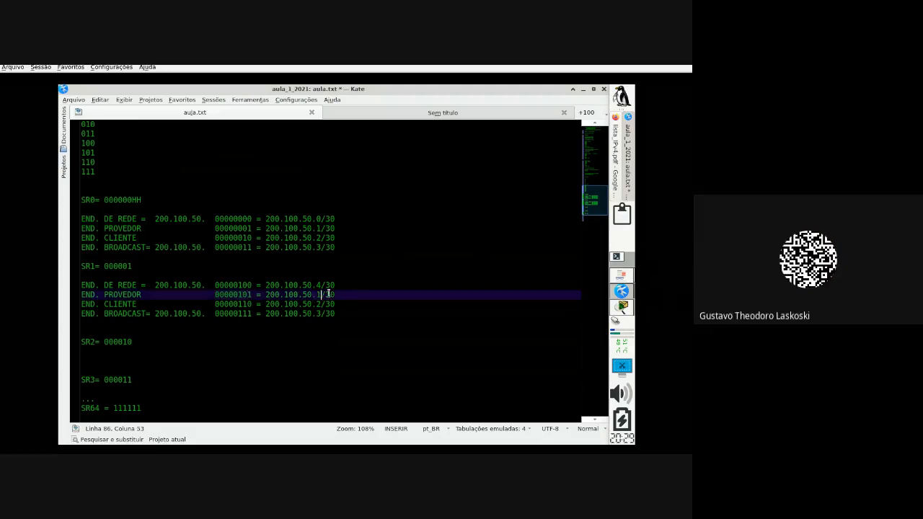
pyautogui.press('BackSpace')
pyautogui.write('5')
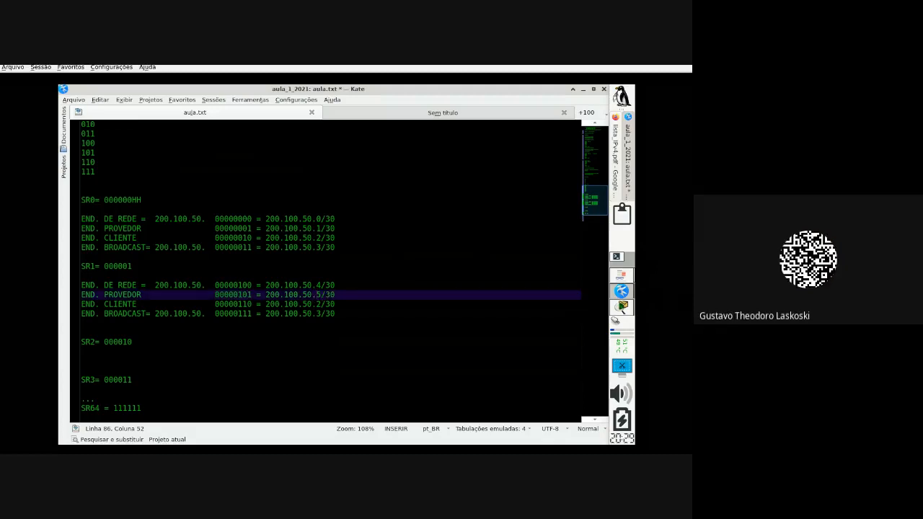
# Step: Change SR1's client address to 200.100.50.6/30 and broadcast address to 200.100.50.7/30
pyautogui.click(322, 306)
pyautogui.press('BackSpace')
pyautogui.write('6')
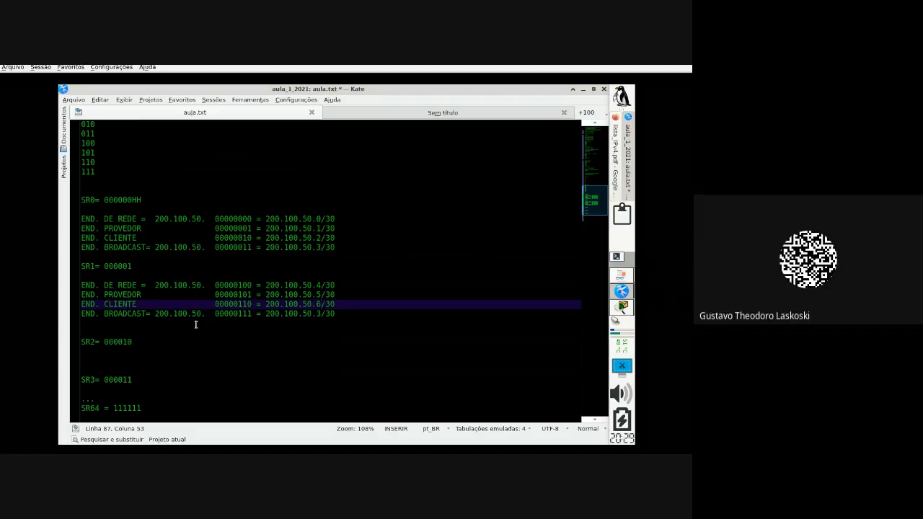
pyautogui.moveTo(209, 315); pyautogui.dragTo(281, 322)
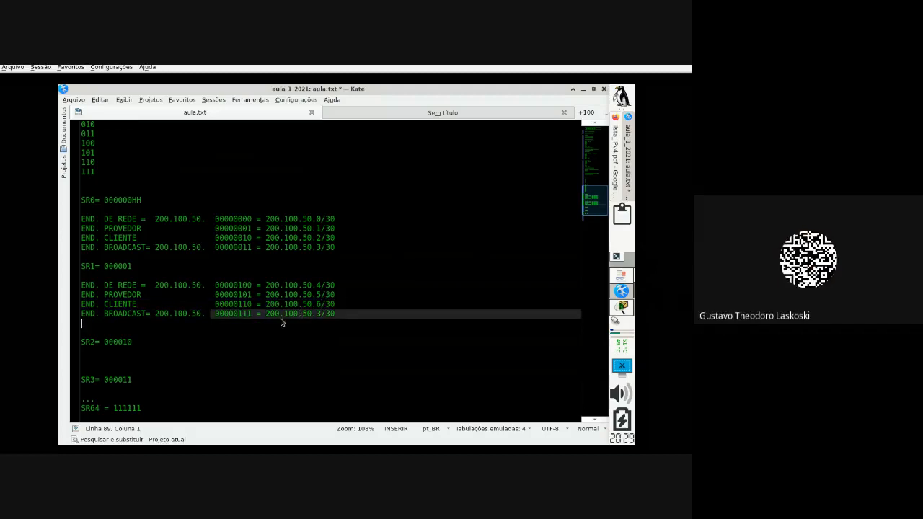
pyautogui.click(321, 314)
pyautogui.press('BackSpace')
pyautogui.write('7')
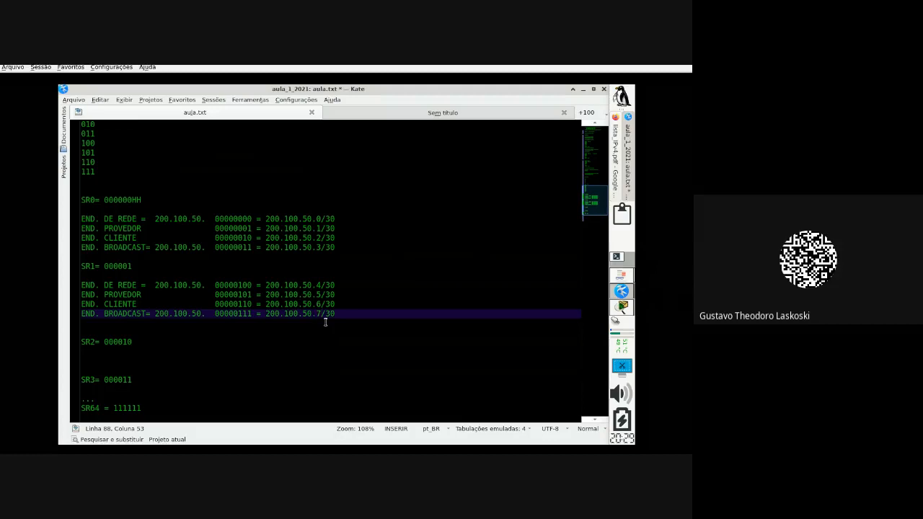
# Step: Compare each SR0 address (.0–.3/30) with its SR1 counterpart (.4–.7/30)
pyautogui.click(322, 218)
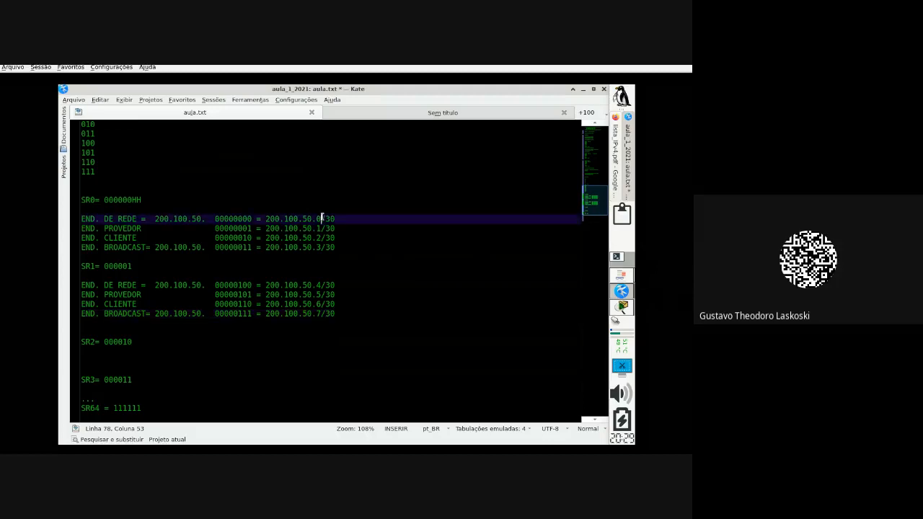
pyautogui.click(322, 284)
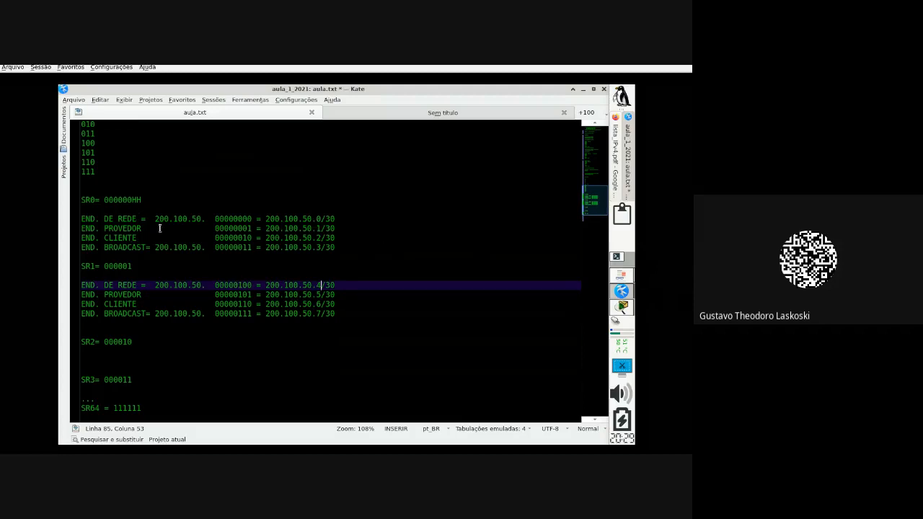
pyautogui.click(324, 229)
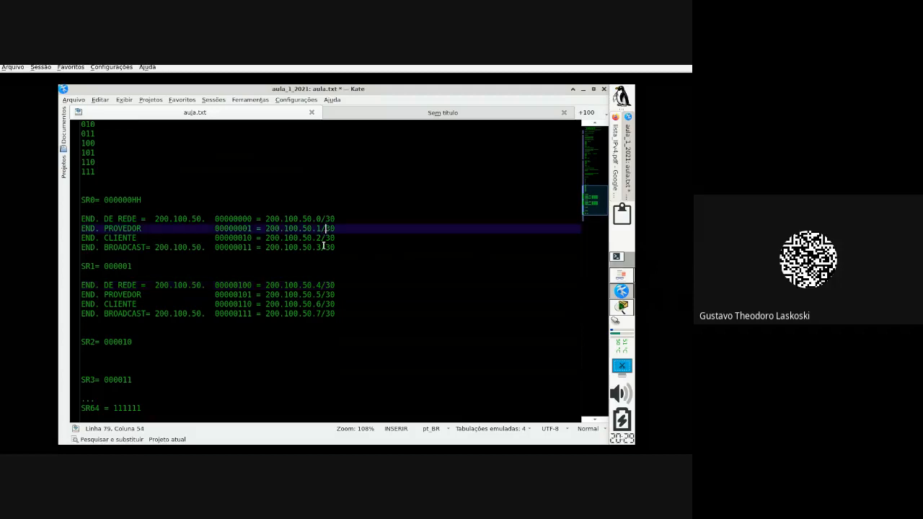
pyautogui.click(322, 295)
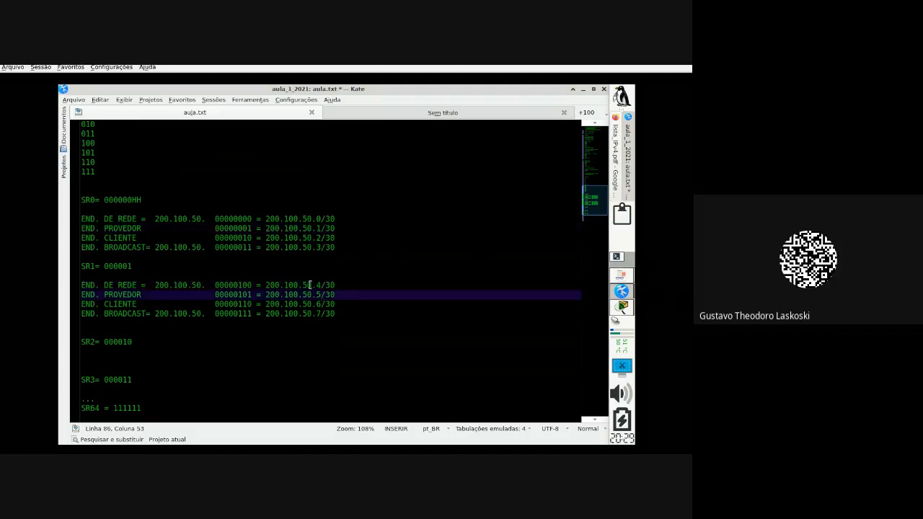
pyautogui.click(318, 239)
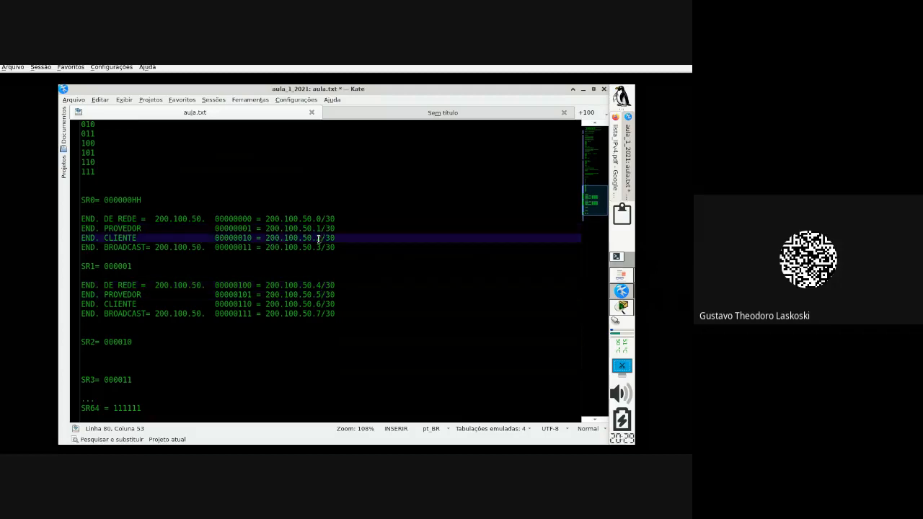
pyautogui.click(321, 304)
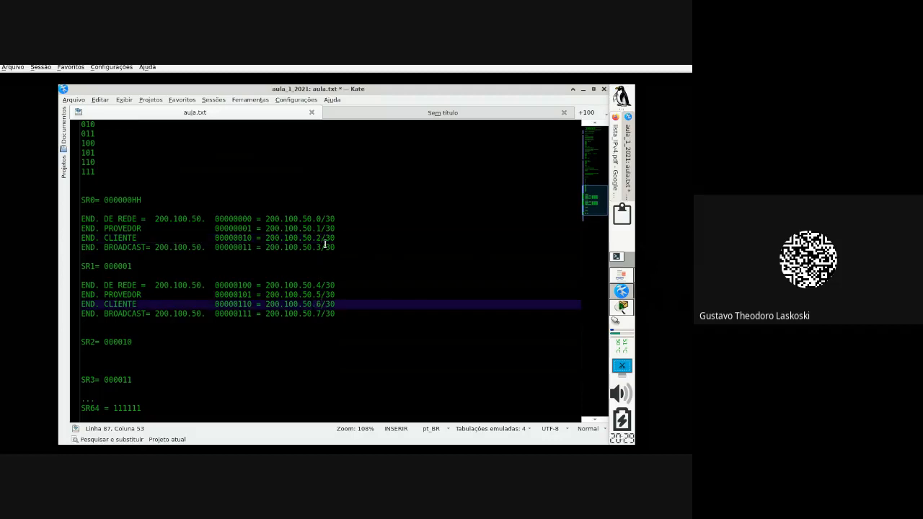
pyautogui.click(322, 246)
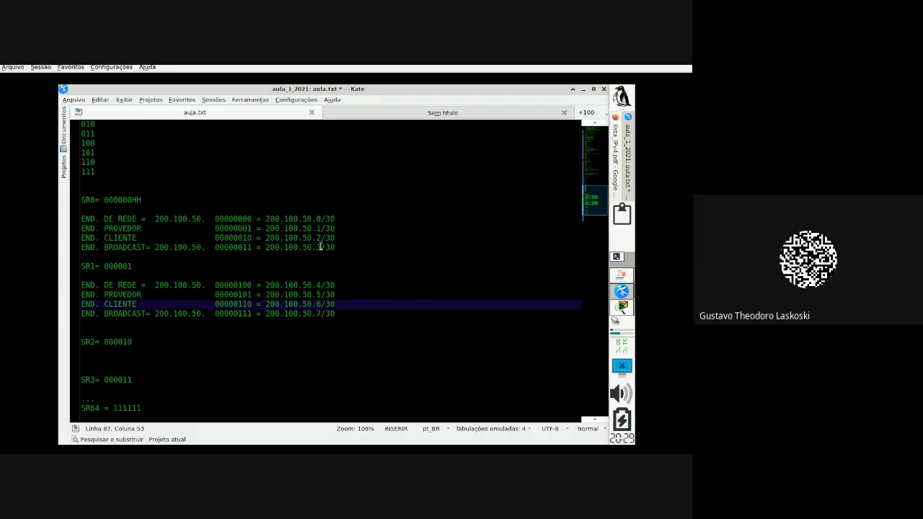
pyautogui.click(320, 314)
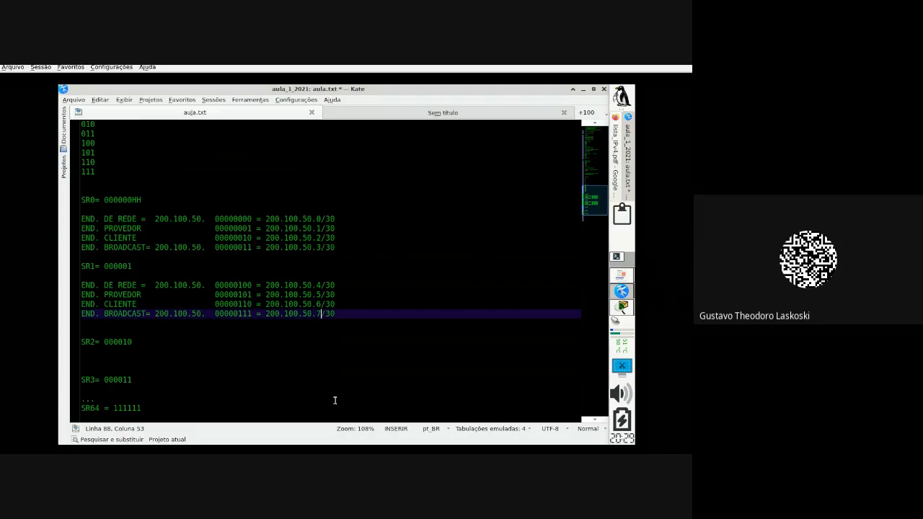
# Step: Delete the extra blank line before SR2 and select SR1's address lines
pyautogui.click(122, 333)
pyautogui.press('BackSpace')
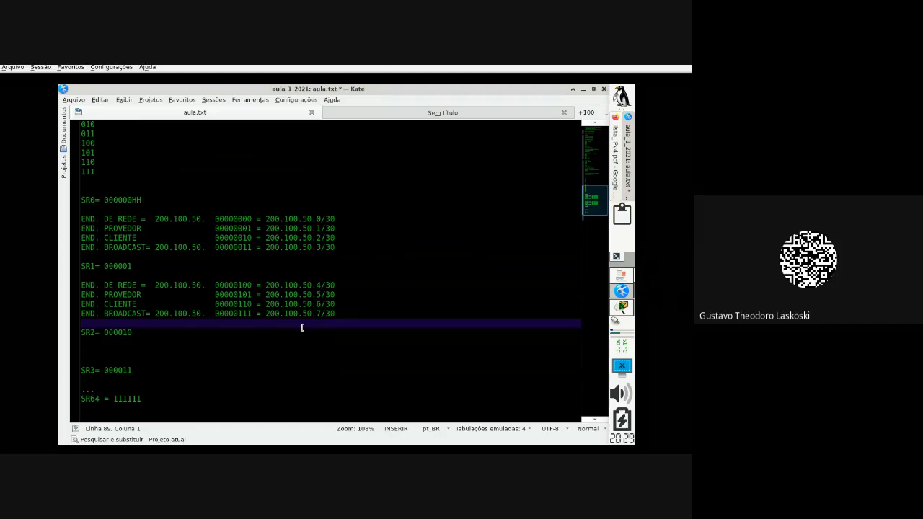
pyautogui.moveTo(341, 313); pyautogui.dragTo(76, 287)
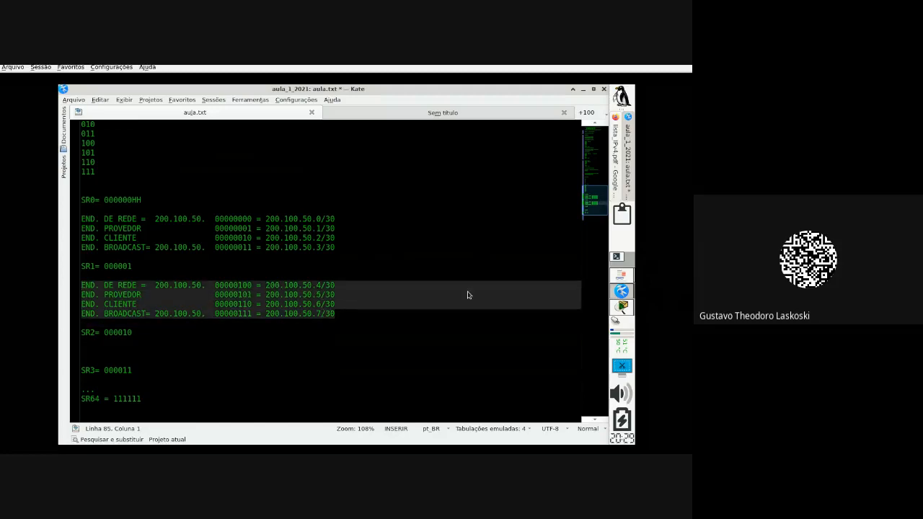
# Step: Check the Laboratório Rede DSL sheet, then insert blank lines beneath SR2= 000010
pyautogui.click(624, 281)
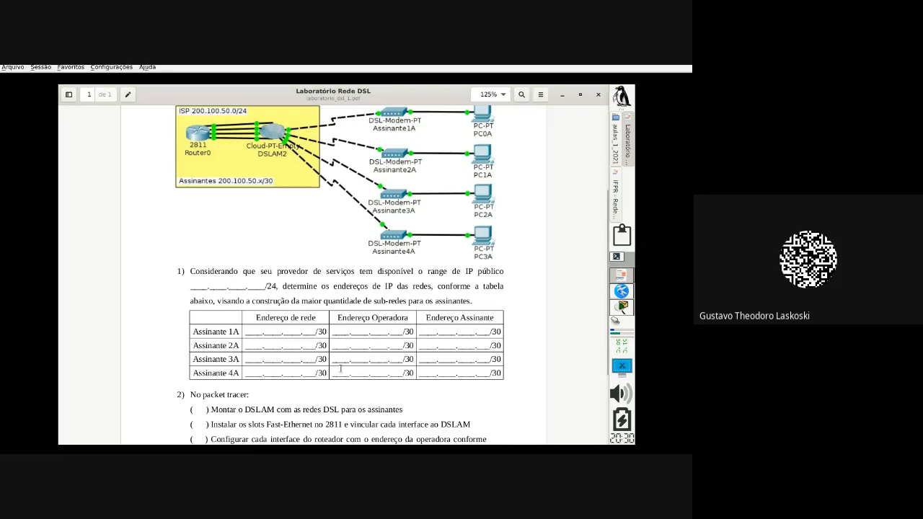
pyautogui.click(622, 290)
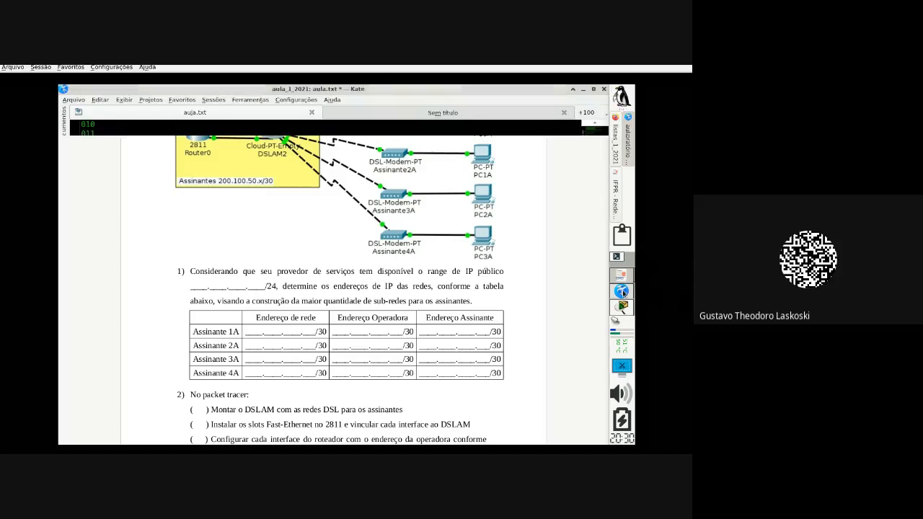
pyautogui.click(133, 342)
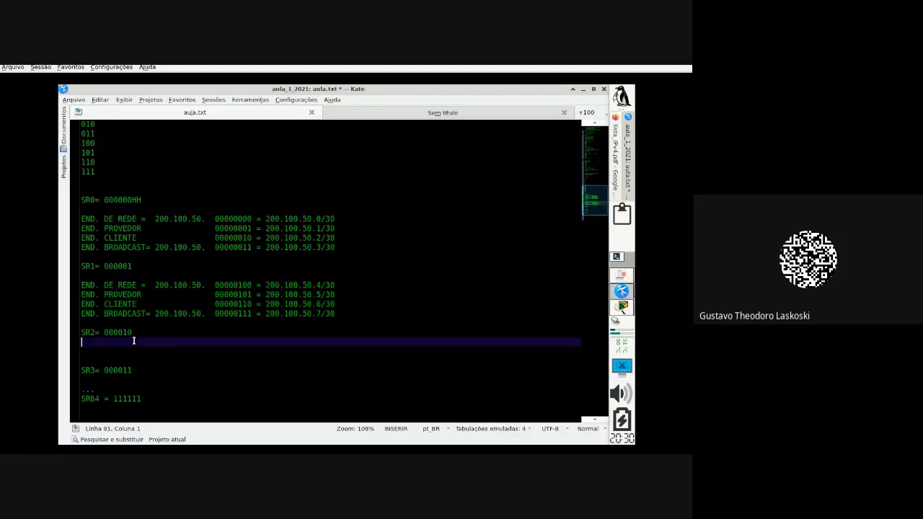
pyautogui.press('Return')
pyautogui.press('Return')
pyautogui.press('Return')
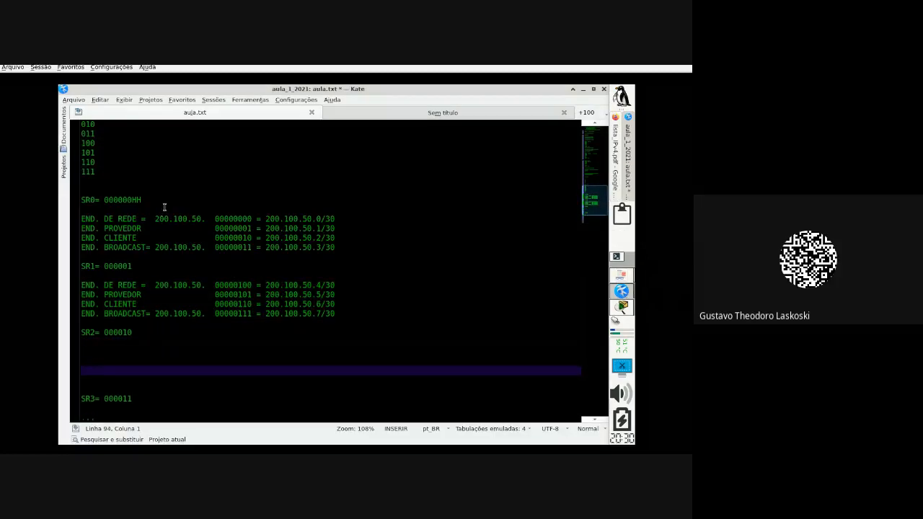
# Step: Compare SR2's bits 000010 with SR0 and select SR1's four address lines
pyautogui.click(169, 197)
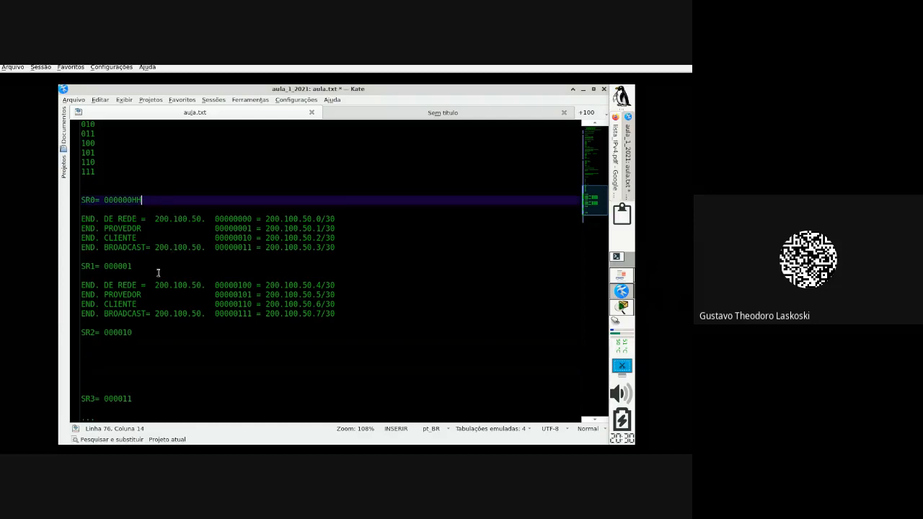
pyautogui.click(156, 324)
pyautogui.moveTo(137, 332); pyautogui.dragTo(105, 332)
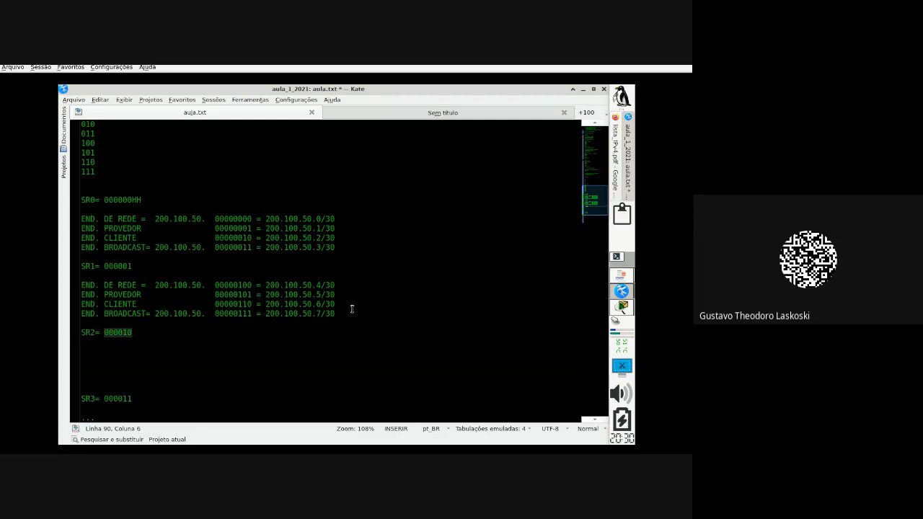
pyautogui.moveTo(343, 314); pyautogui.dragTo(72, 286)
pyautogui.hotkey('ctrl', 'c')
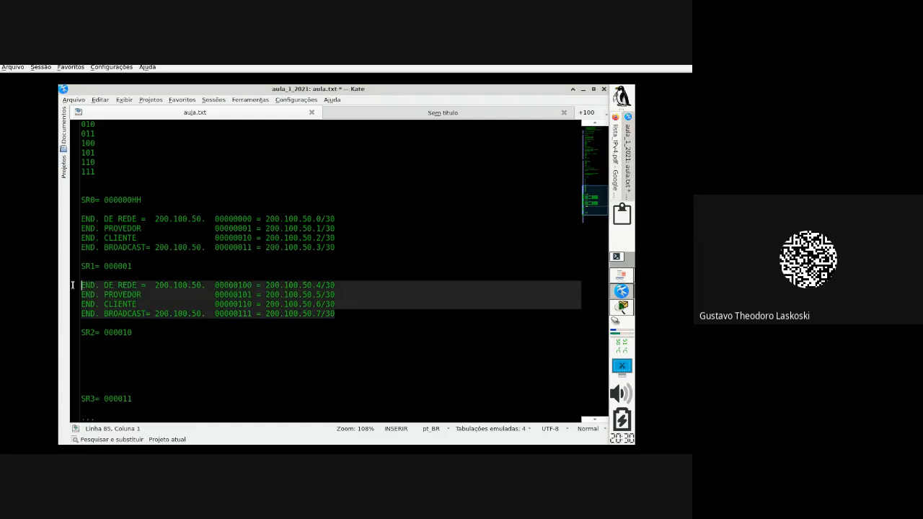
# Step: Paste SR1's address lines under SR2 and change their binaries to 00001000 through 00001011
pyautogui.click(97, 351)
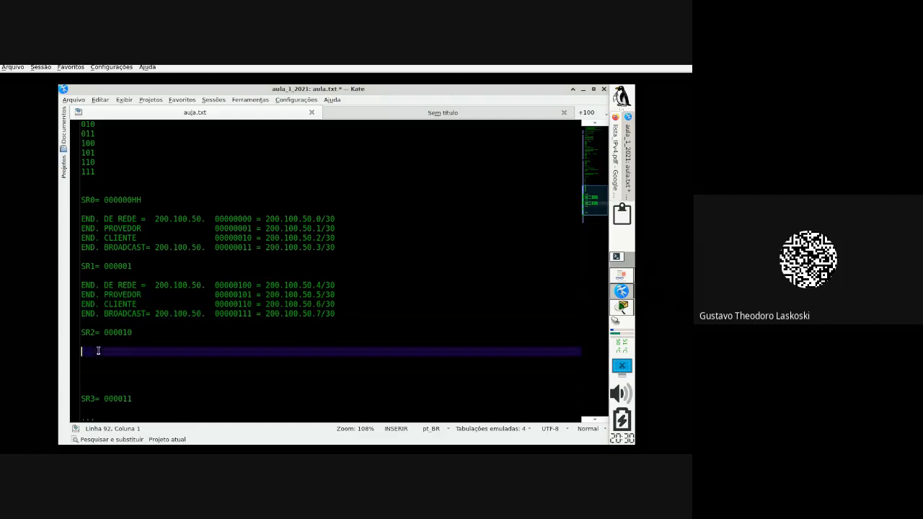
pyautogui.hotkey('ctrl', 'v')
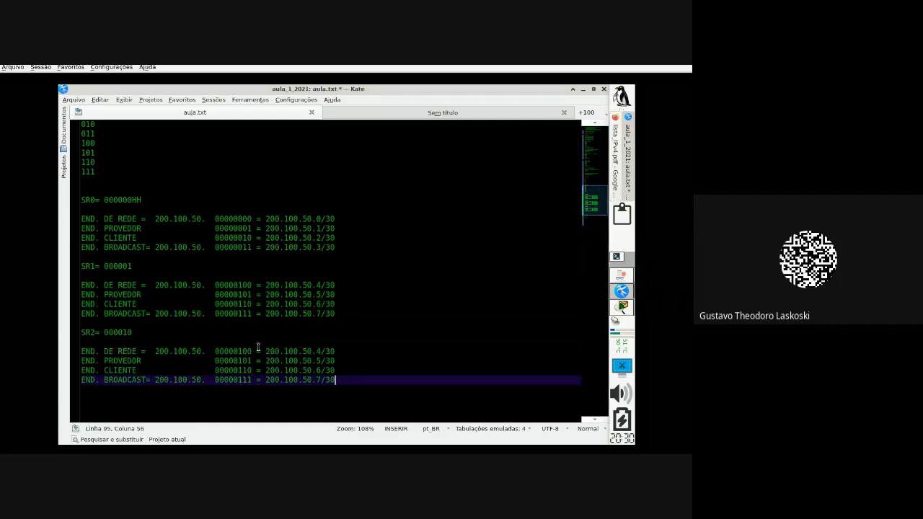
pyautogui.click(243, 351)
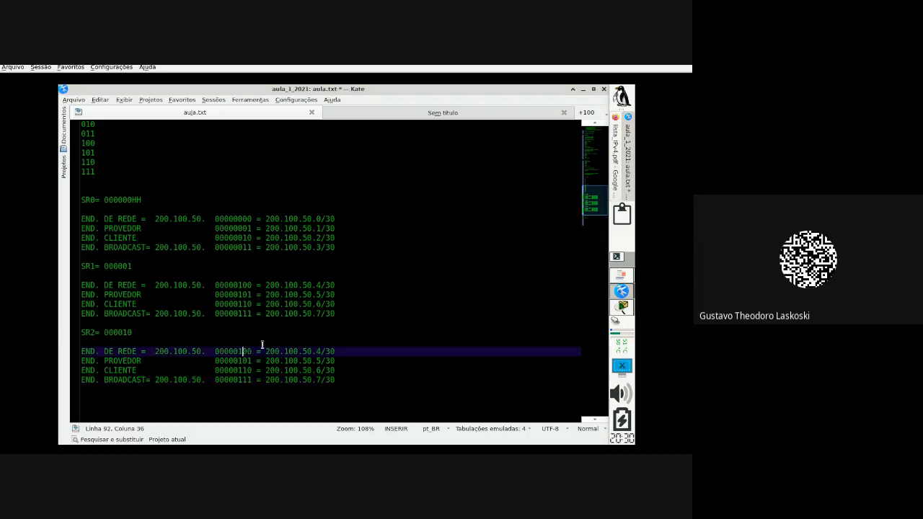
pyautogui.press('BackSpace')
pyautogui.write('1')
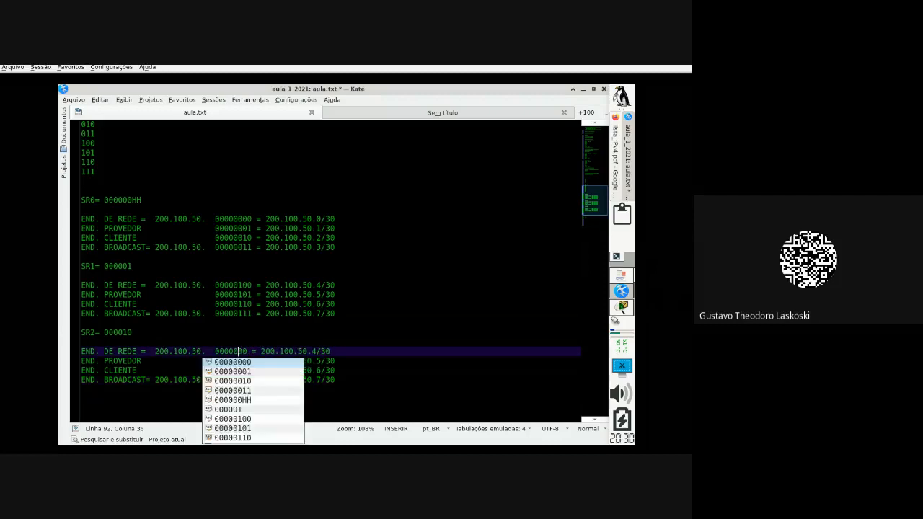
pyautogui.press('Escape')
pyautogui.press('BackSpace')
pyautogui.press('BackSpace')
pyautogui.write('10')
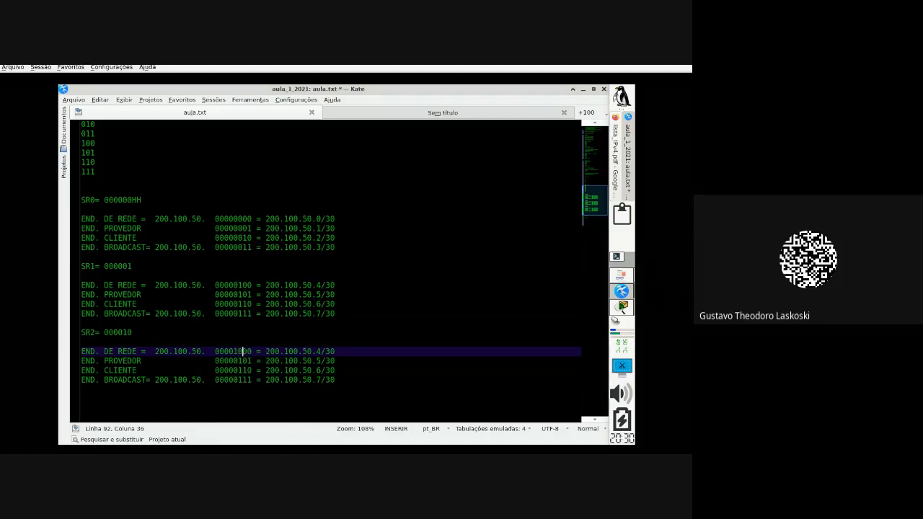
pyautogui.press('Down')
pyautogui.press('BackSpace')
pyautogui.press('BackSpace')
pyautogui.write('10')
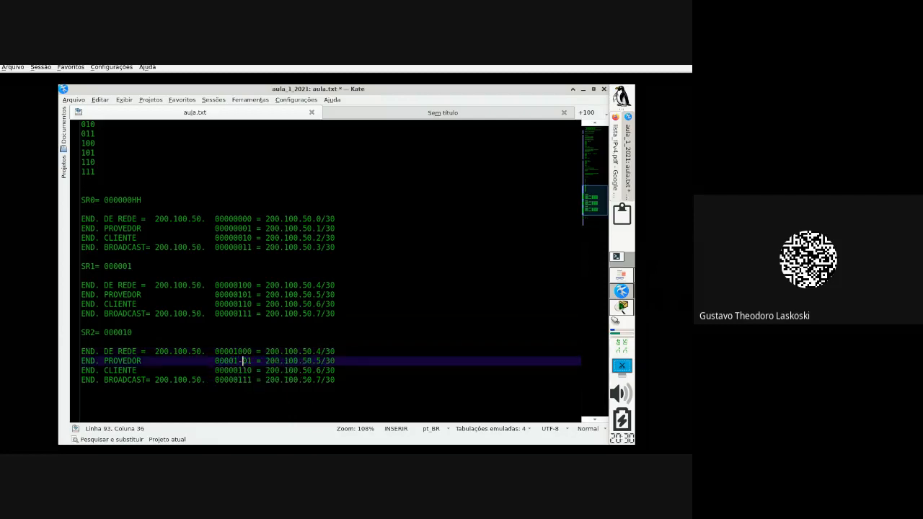
pyautogui.press('Down')
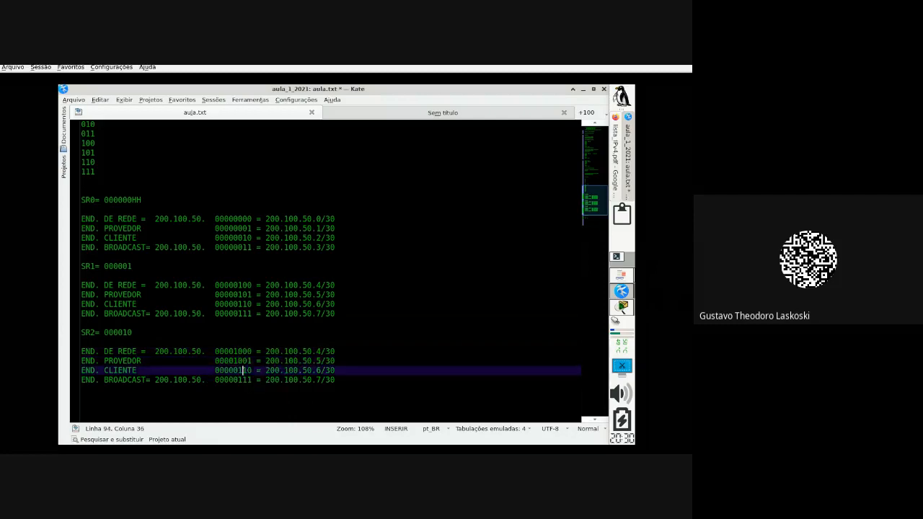
pyautogui.press('BackSpace')
pyautogui.press('BackSpace')
pyautogui.write('10')
pyautogui.press('Down')
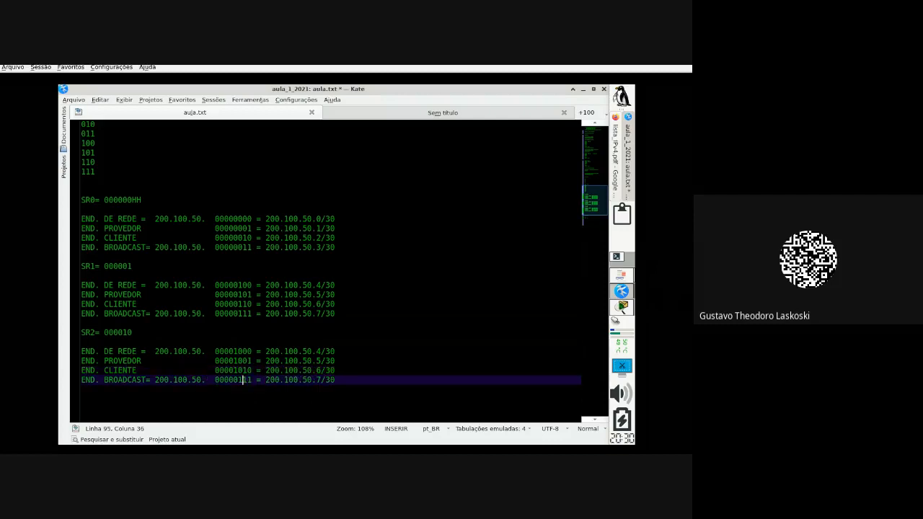
pyautogui.press('BackSpace')
pyautogui.write('10')
# Step: Change the SR2 last octets to 200.100.50.8/30, .9/30, .10/30 and .11/30
pyautogui.click(224, 351)
pyautogui.moveTo(224, 351); pyautogui.dragTo(251, 350)
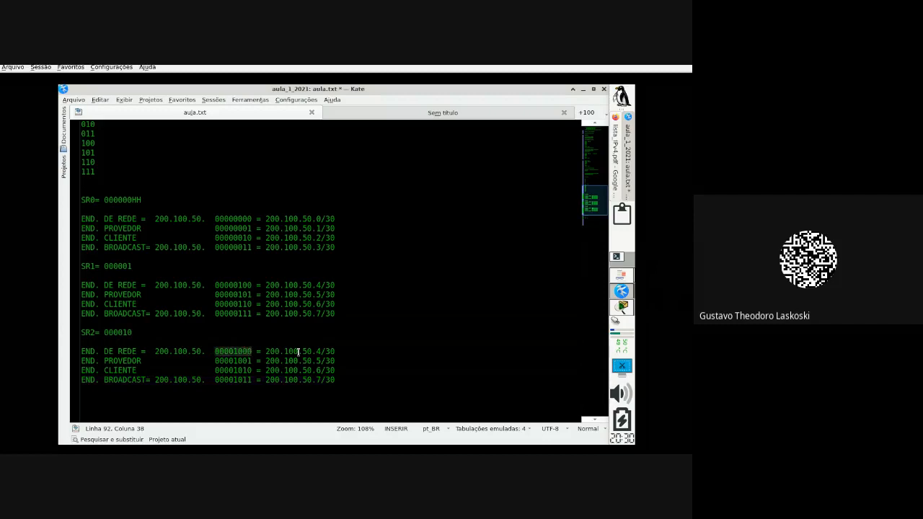
pyautogui.click(320, 351)
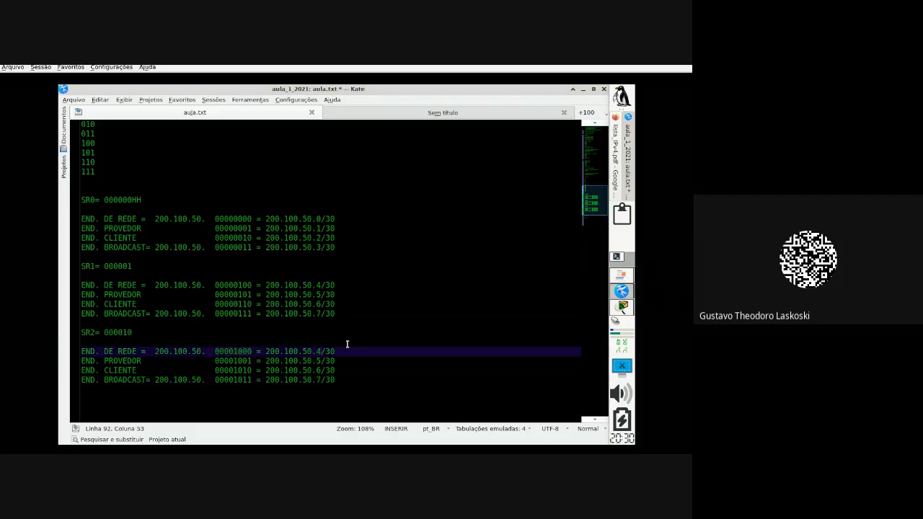
pyautogui.press('BackSpace')
pyautogui.write('8')
pyautogui.press('Down')
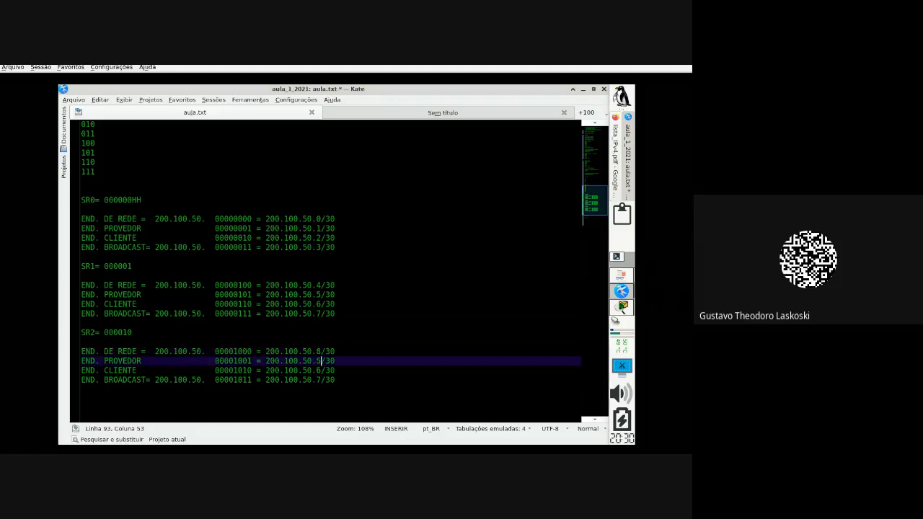
pyautogui.press('BackSpace')
pyautogui.write('9')
pyautogui.press('Down')
pyautogui.press('BackSpace')
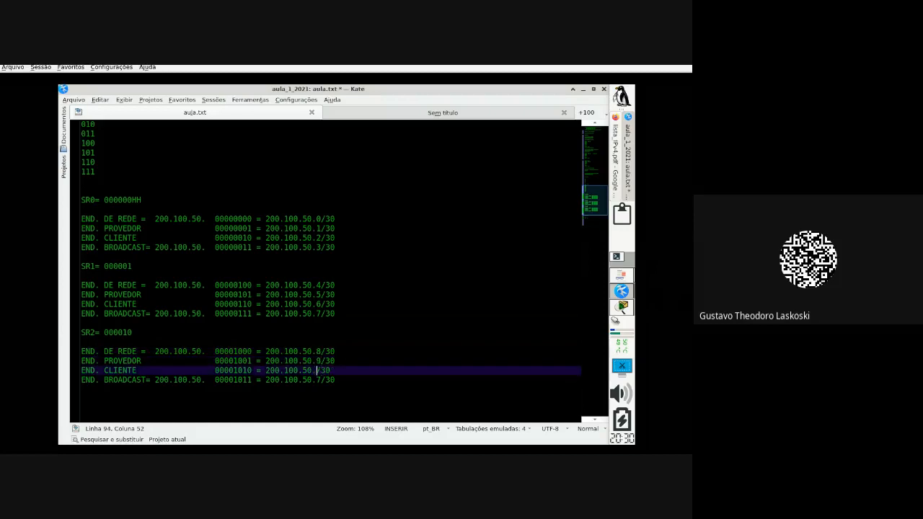
pyautogui.write('10')
pyautogui.press('Down')
pyautogui.press('BackSpace')
pyautogui.write('11')
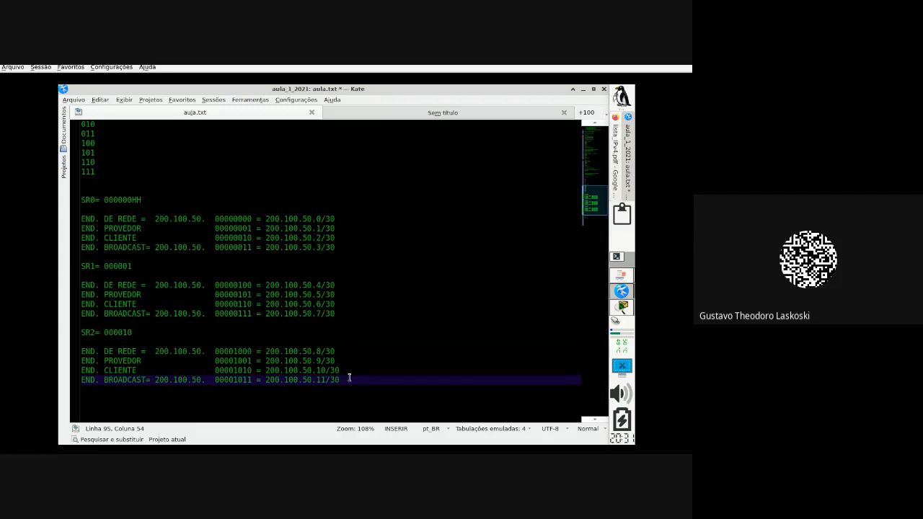
# Step: Delete the extra blank lines above SR3= 000011
pyautogui.scroll(-1, 349, 378)
pyautogui.scroll(-1, 137, 371)
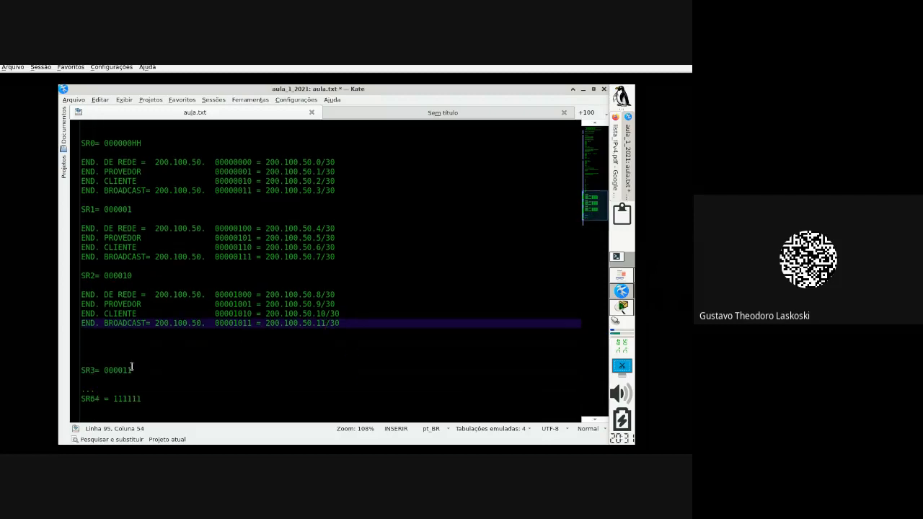
pyautogui.click(129, 353)
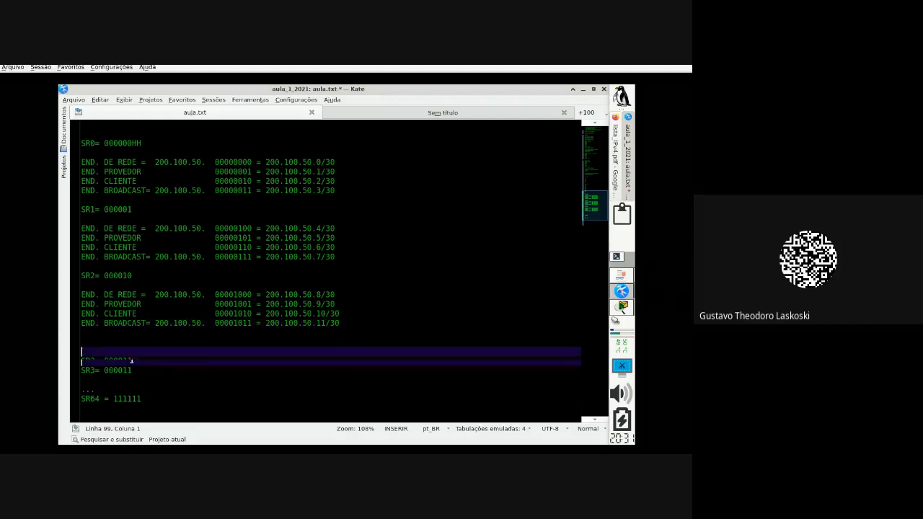
pyautogui.press('BackSpace')
pyautogui.press('BackSpace')
pyautogui.press('BackSpace')
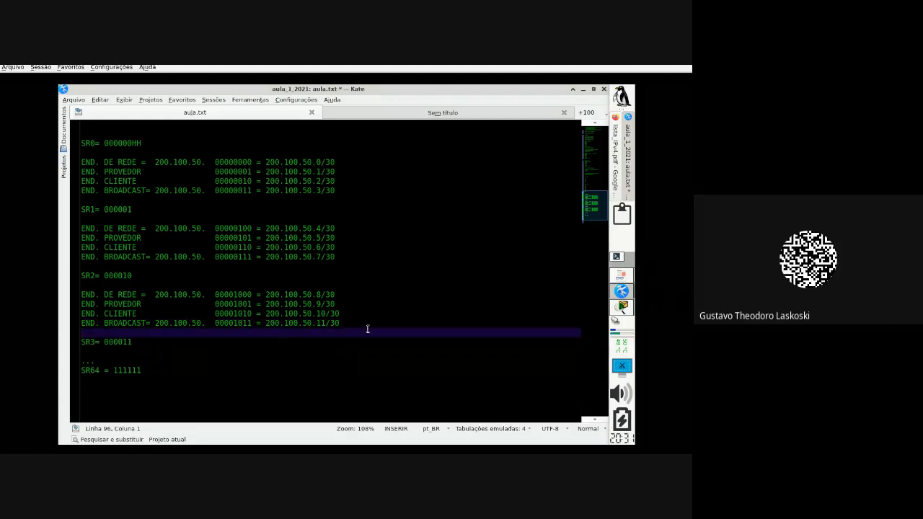
# Step: Paste a copy of the four SR2 address lines under the SR3= 000011 heading
pyautogui.moveTo(339, 324); pyautogui.dragTo(71, 290)
pyautogui.hotkey('ctrl', 'c')
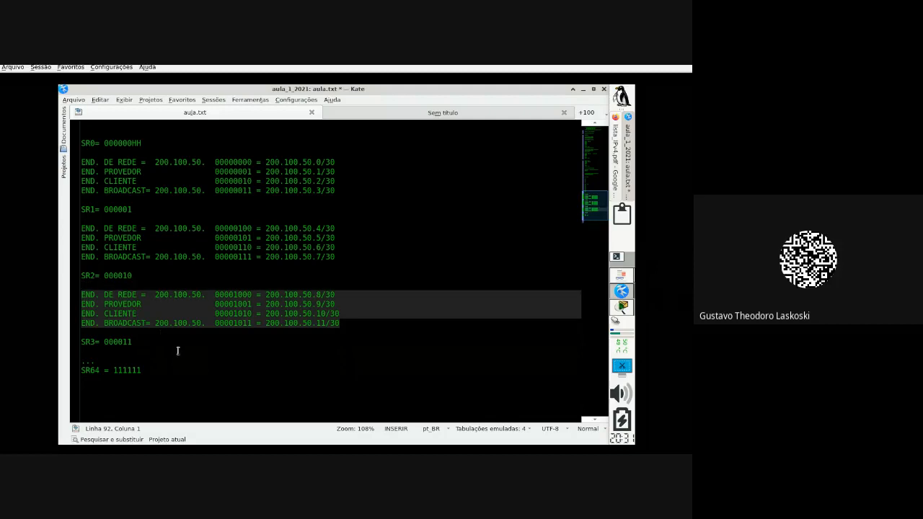
pyautogui.click(167, 351)
pyautogui.click(165, 344)
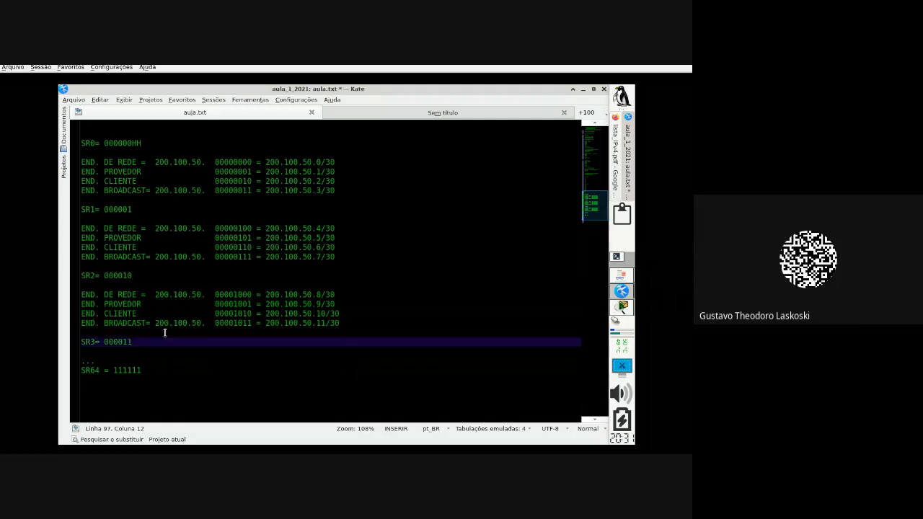
pyautogui.press('Return')
pyautogui.press('Return')
pyautogui.hotkey('ctrl', 'v')
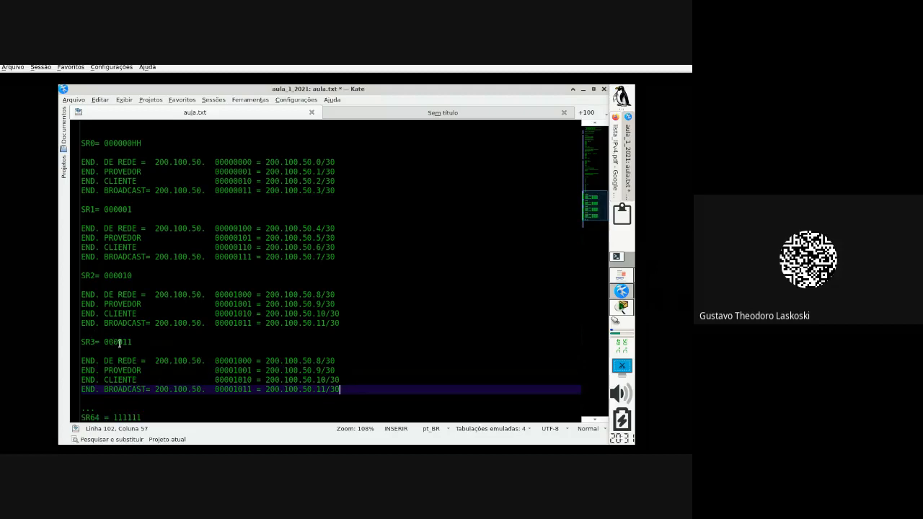
# Step: Change the pasted SR3 binaries to 00001100 through 00001111
pyautogui.click(240, 361)
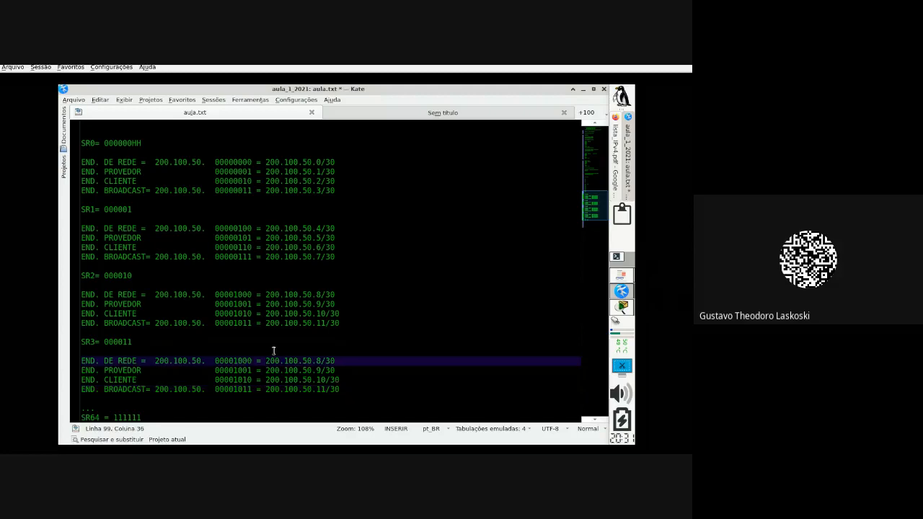
pyautogui.press('Delete')
pyautogui.write('1')
pyautogui.press('Down')
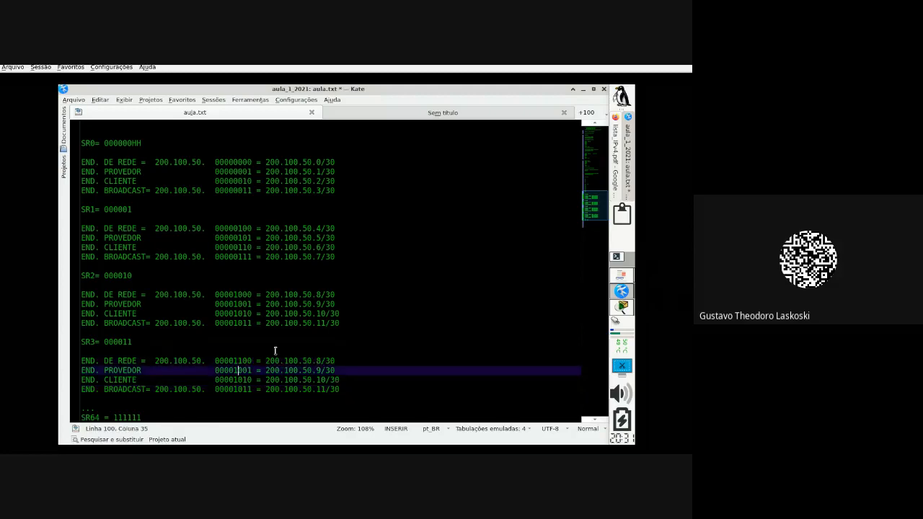
pyautogui.press('Down')
pyautogui.press('Delete')
pyautogui.write('1')
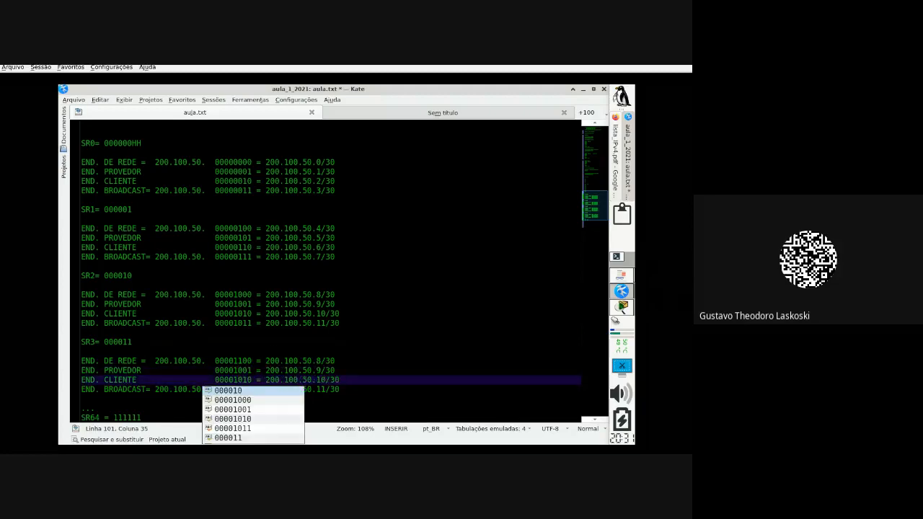
pyautogui.press('Escape')
pyautogui.press('Up')
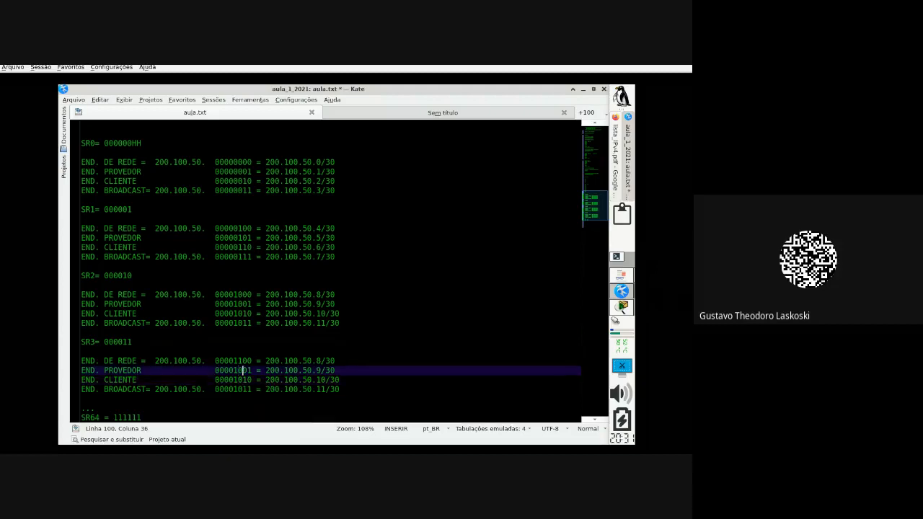
pyautogui.press('Delete')
pyautogui.write('1')
pyautogui.press('Down')
pyautogui.press('Delete')
pyautogui.write('1')
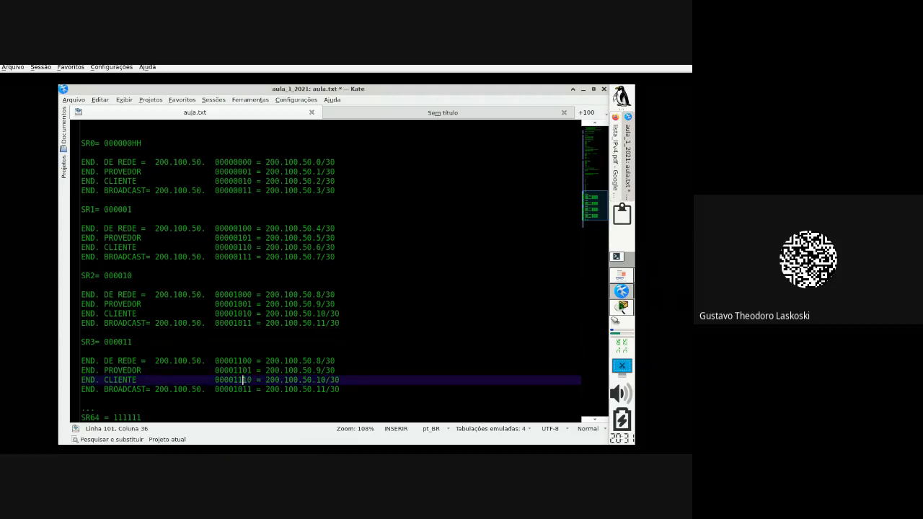
pyautogui.press('Escape')
pyautogui.press('Down')
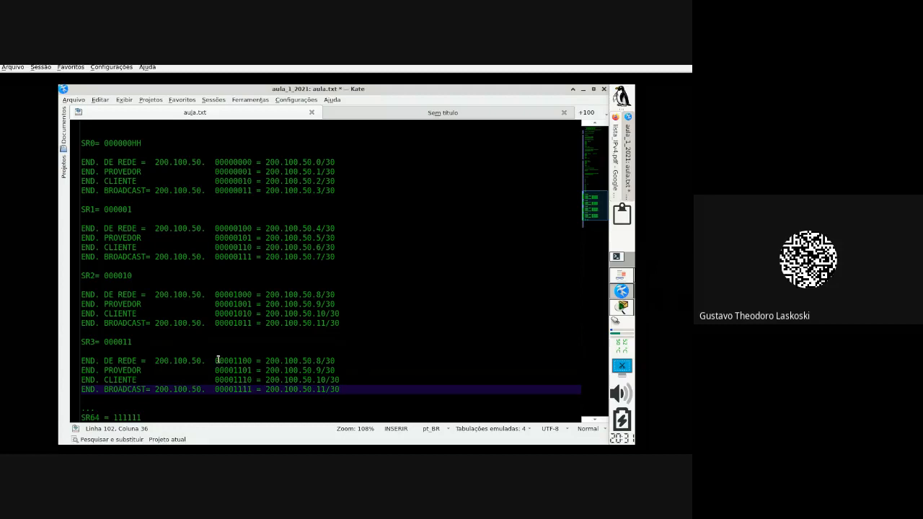
pyautogui.moveTo(215, 358); pyautogui.dragTo(257, 360)
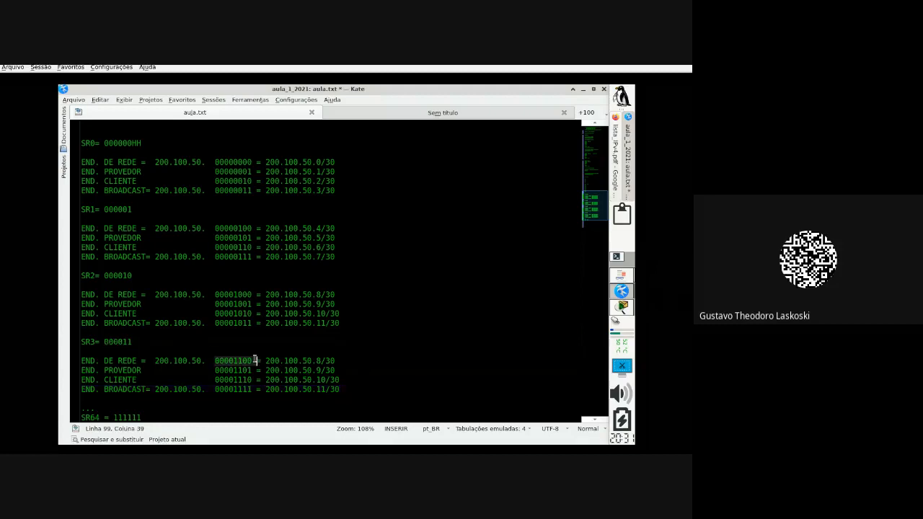
# Step: Change the SR3 address last octets to .12, .13, .14 and .15
pyautogui.click(322, 360)
pyautogui.press('BackSpace')
pyautogui.write('12')
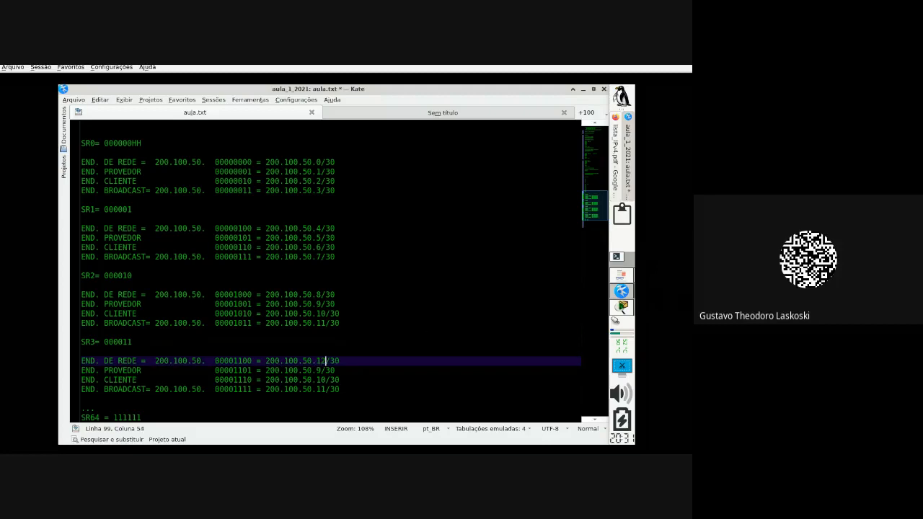
pyautogui.press('Down')
pyautogui.press('BackSpace')
pyautogui.write('13')
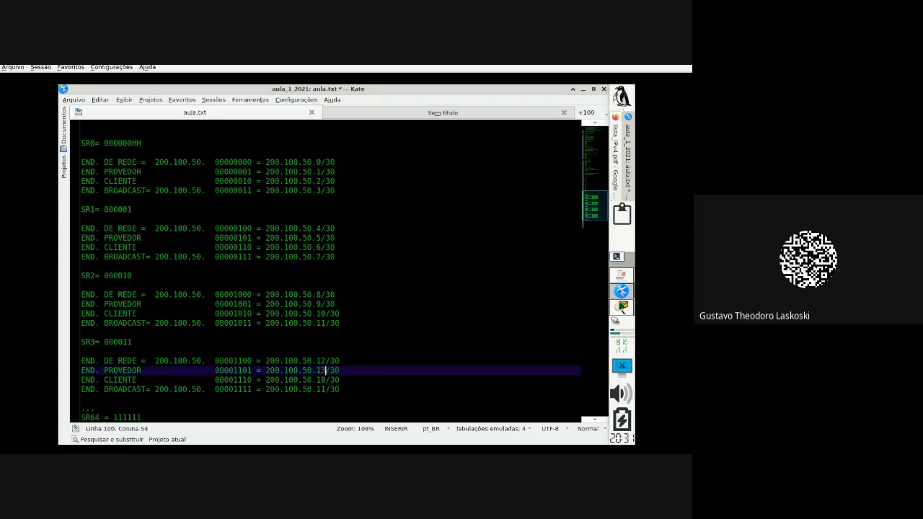
pyautogui.press('Down')
pyautogui.press('BackSpace')
pyautogui.write('4')
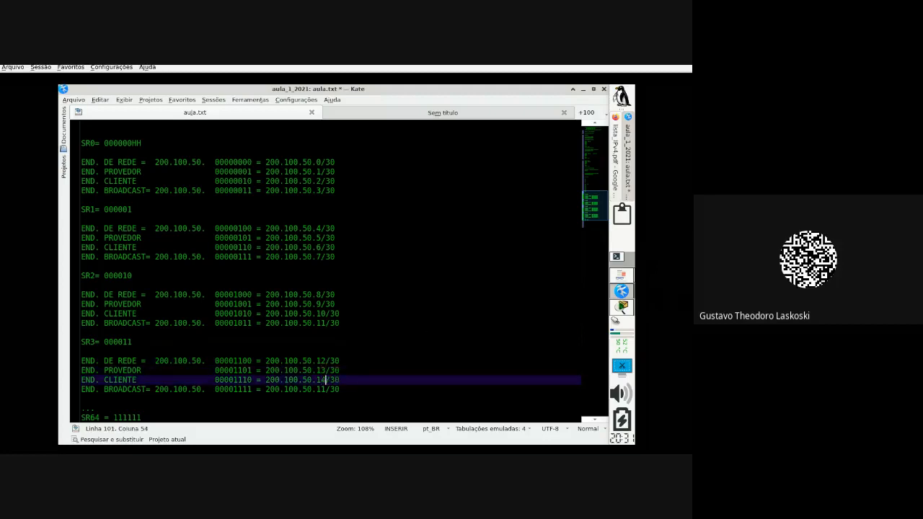
pyautogui.press('Down')
pyautogui.press('BackSpace')
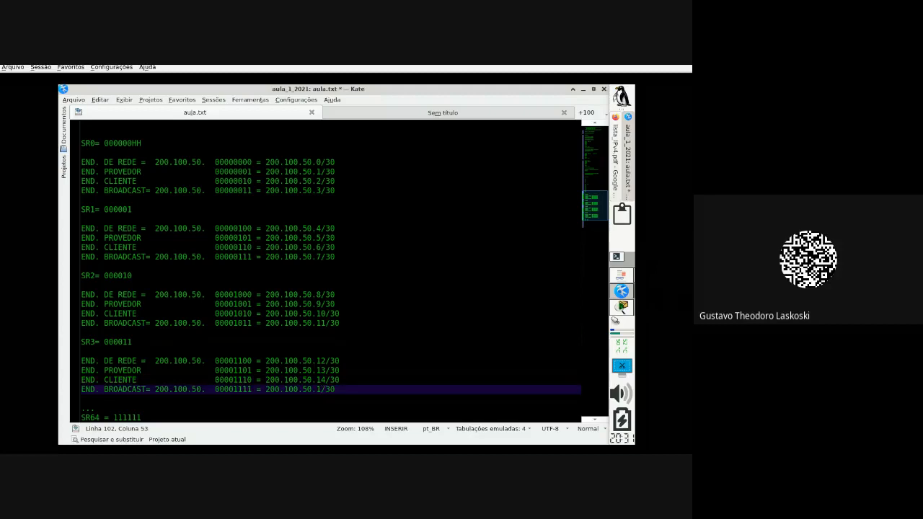
pyautogui.write('5')
pyautogui.click(425, 333)
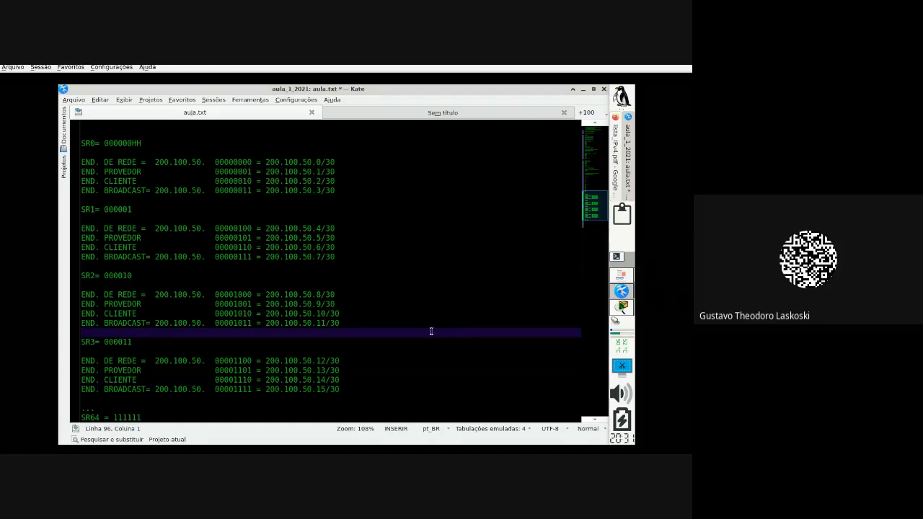
# Step: Switch to Firefox and start a new empty tab
pyautogui.click(624, 277)
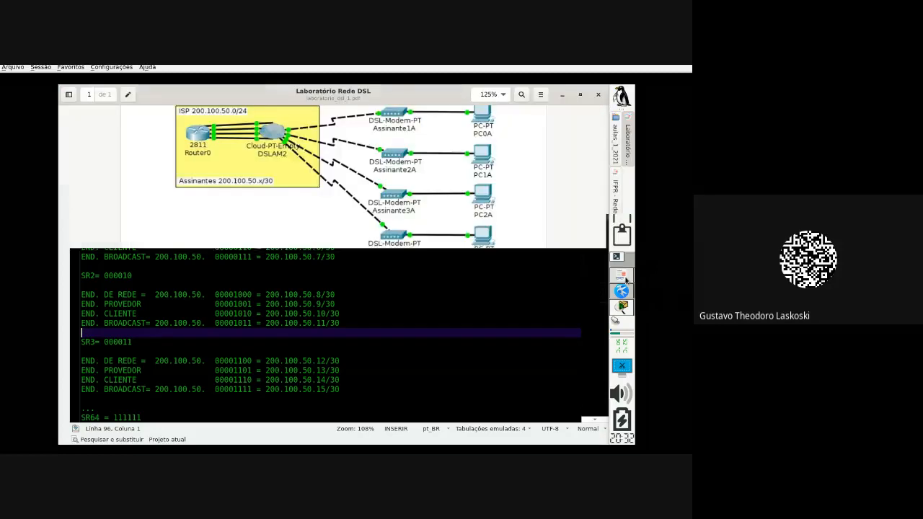
pyautogui.click(628, 295)
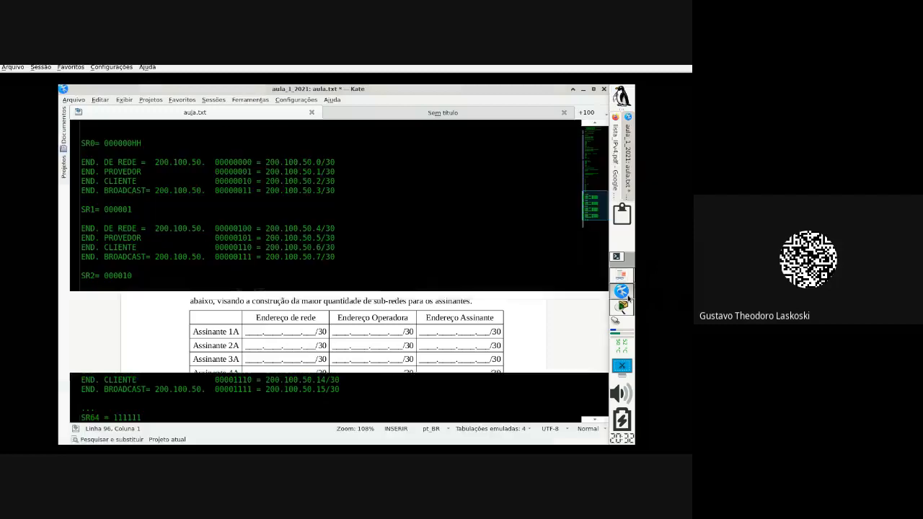
pyautogui.click(614, 156)
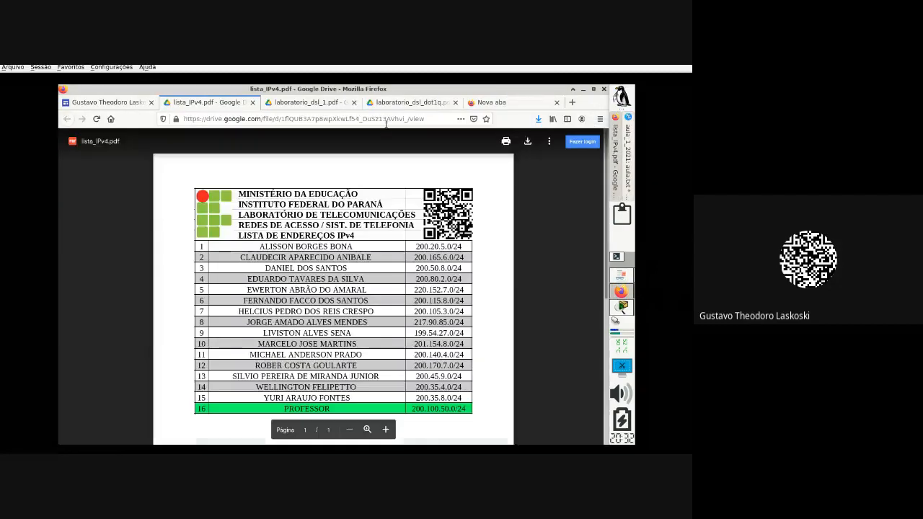
pyautogui.click(520, 107)
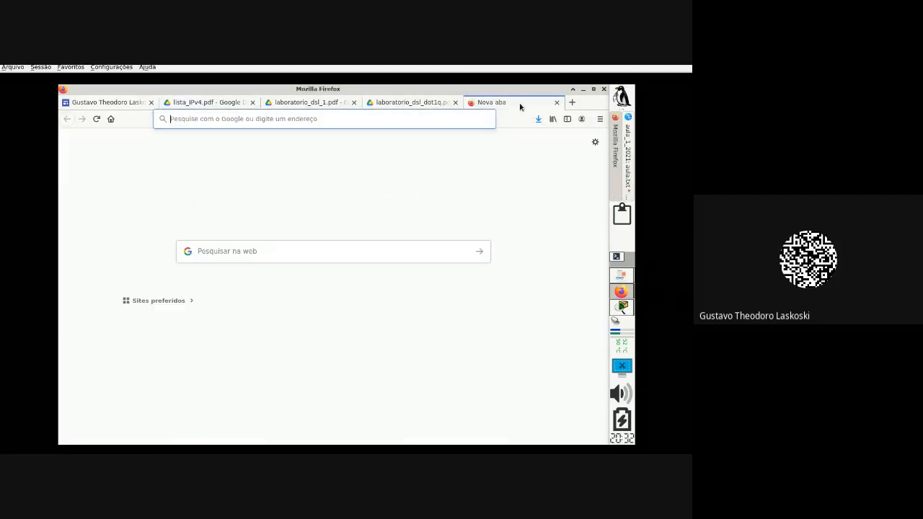
# Step: Search the web for ipcalc and open the jodies.de IP Calculator / IP Subnetting result
pyautogui.write('lpcalc')
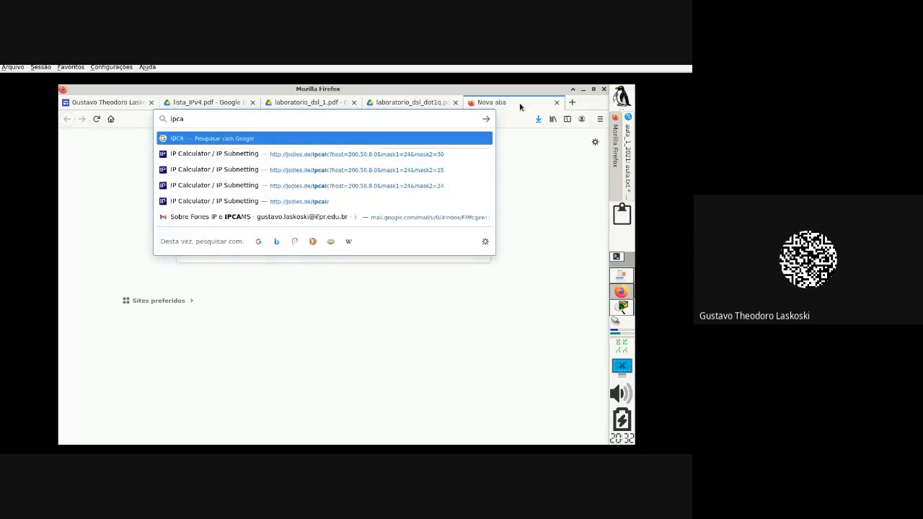
pyautogui.press('Return')
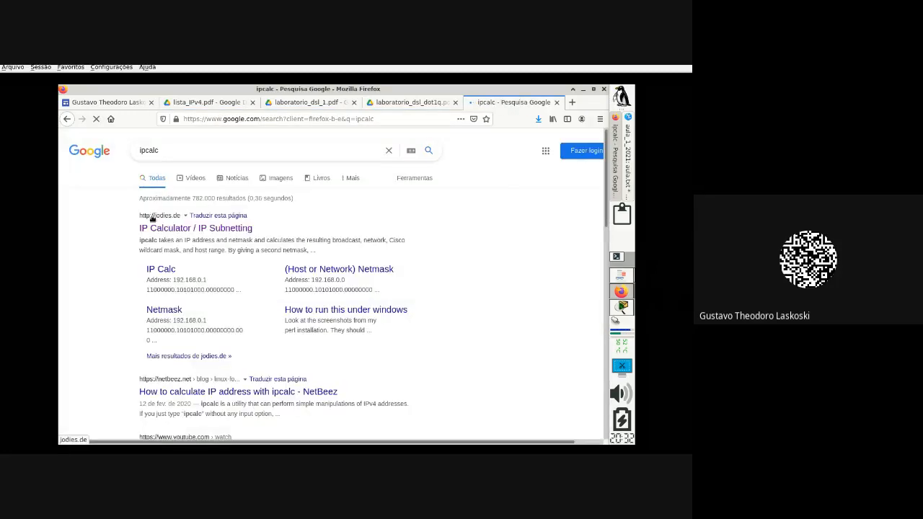
pyautogui.moveTo(134, 216); pyautogui.dragTo(181, 216)
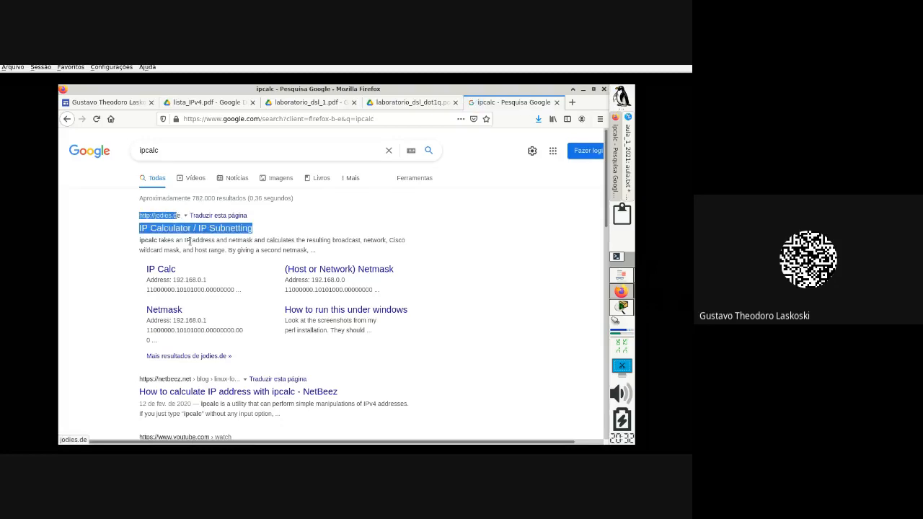
pyautogui.click(210, 275)
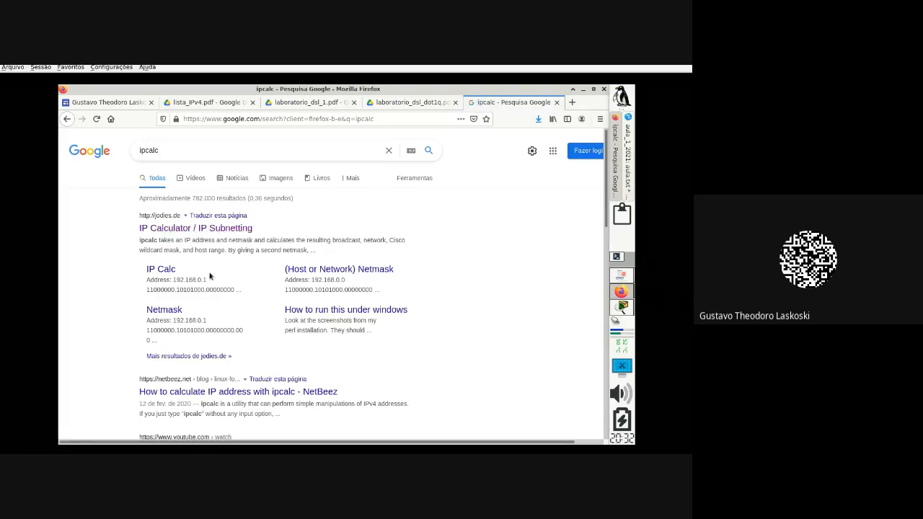
pyautogui.click(228, 229)
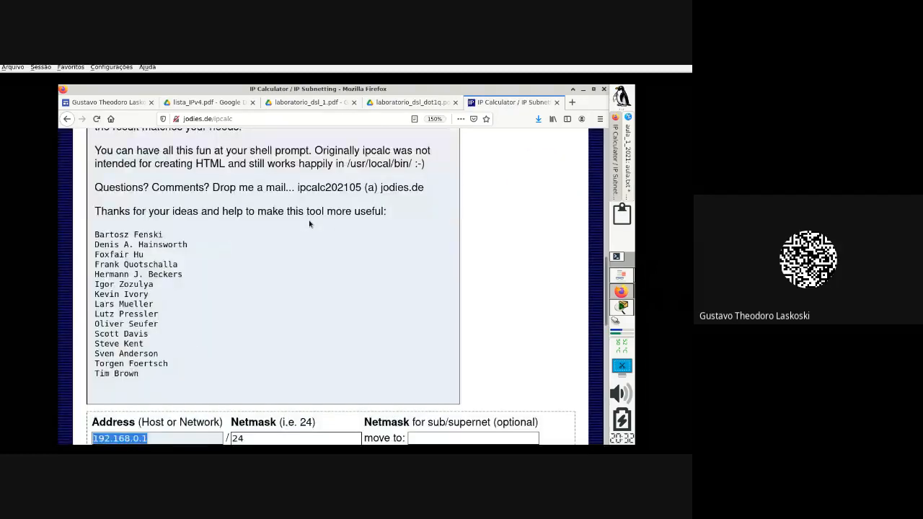
# Step: Enter 200.100.50.0 as the calculator's Address
pyautogui.scroll(-2, 305, 225)
pyautogui.scroll(-2, 305, 226)
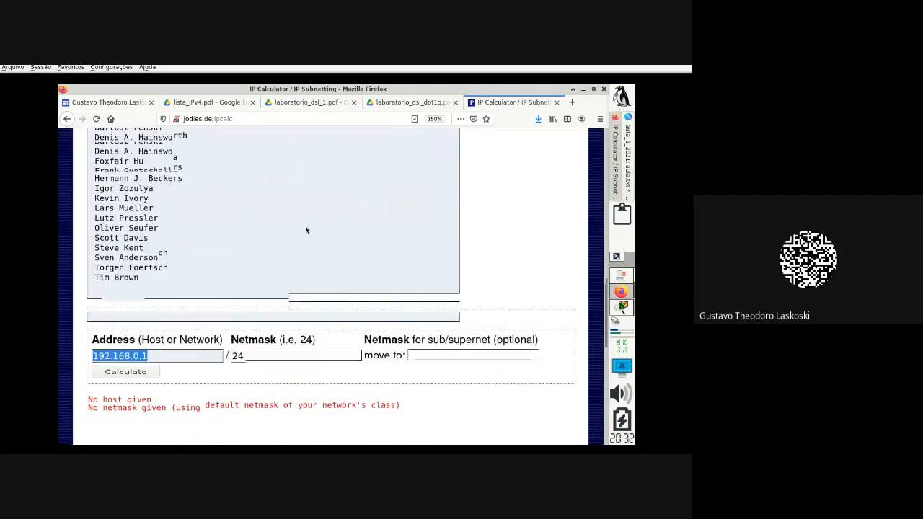
pyautogui.scroll(-2, 305, 229)
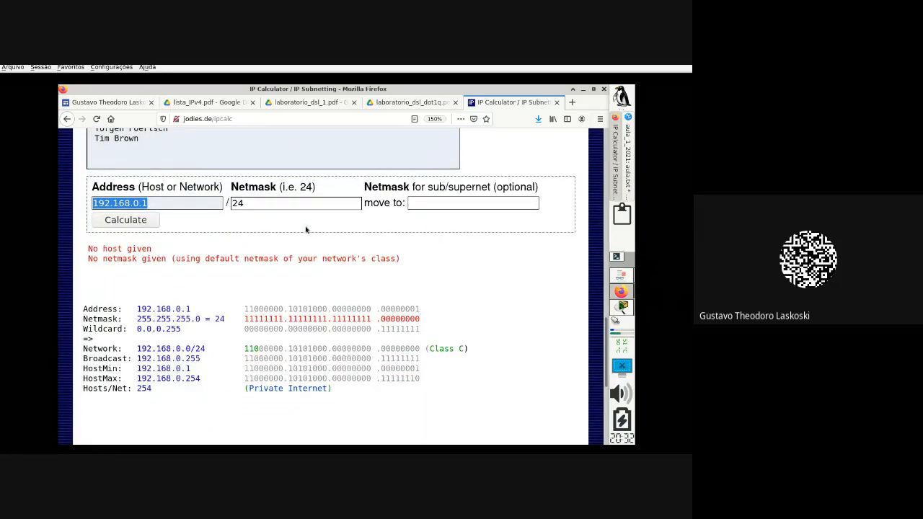
pyautogui.click(171, 205)
pyautogui.hotkey('shift', 'Left')
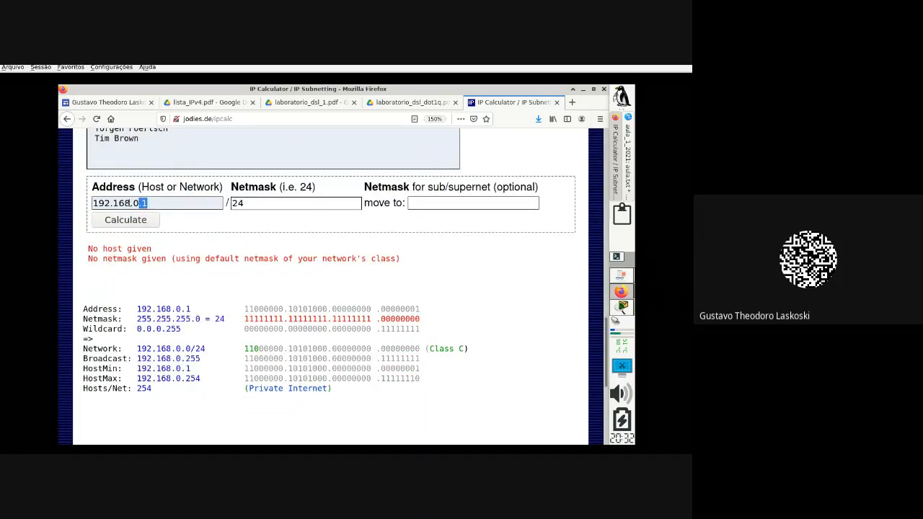
pyautogui.hotkey('shift', 'Left')
pyautogui.hotkey('shift', 'Left')
pyautogui.hotkey('shift', 'Left')
pyautogui.hotkey('shift', 'Left')
pyautogui.hotkey('shift', 'Left')
pyautogui.hotkey('shift', 'Left')
pyautogui.hotkey('shift', 'Left')
pyautogui.hotkey('shift', 'Left')
pyautogui.hotkey('shift', 'Left')
pyautogui.hotkey('shift', 'Left')
pyautogui.write('200')
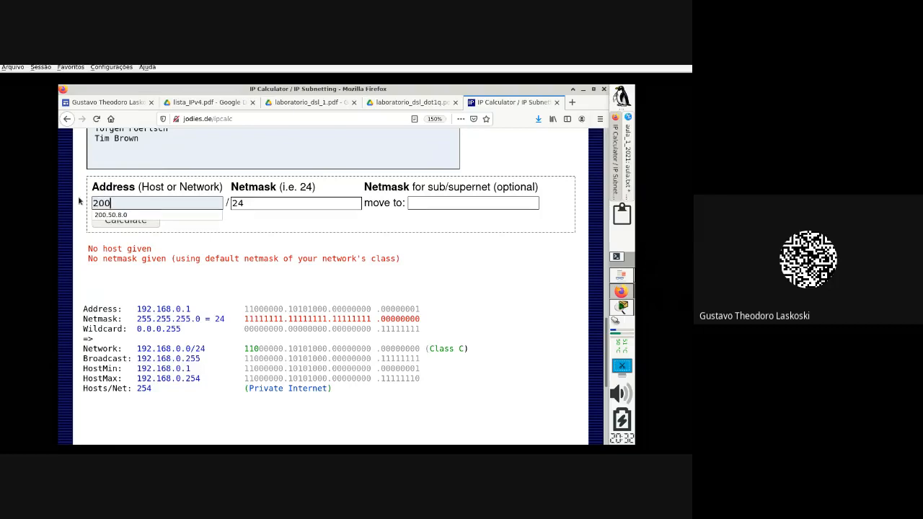
pyautogui.write('..100.')
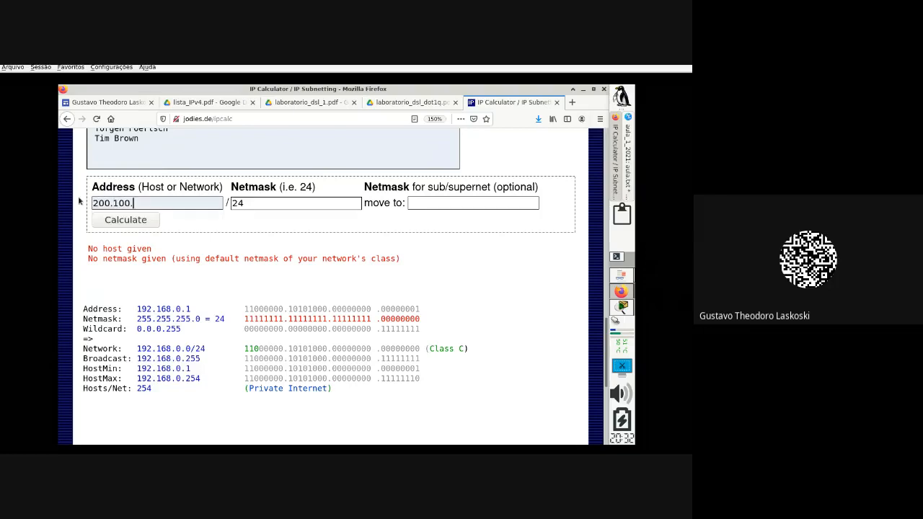
pyautogui.write('50.0')
pyautogui.press('Tab')
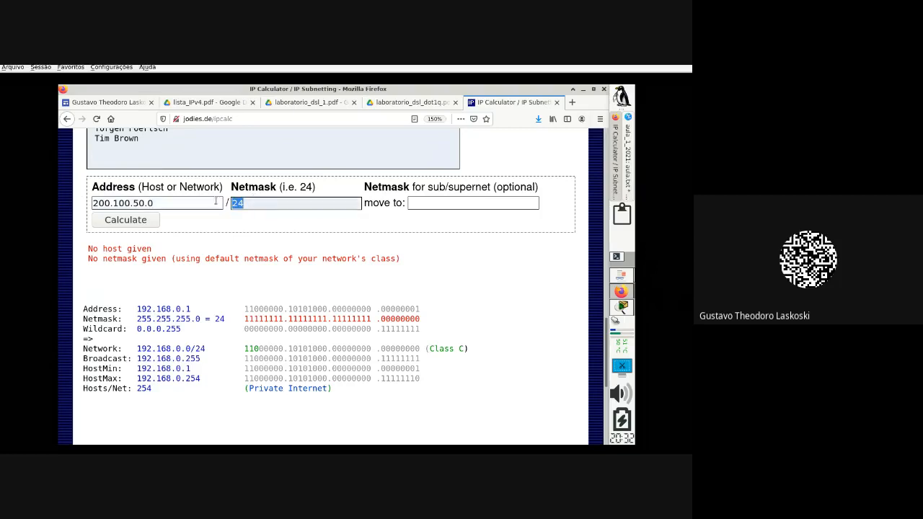
# Step: Keep netmask 24, set the subnet netmask to 30, and calculate
pyautogui.click(458, 202)
pyautogui.click(455, 202)
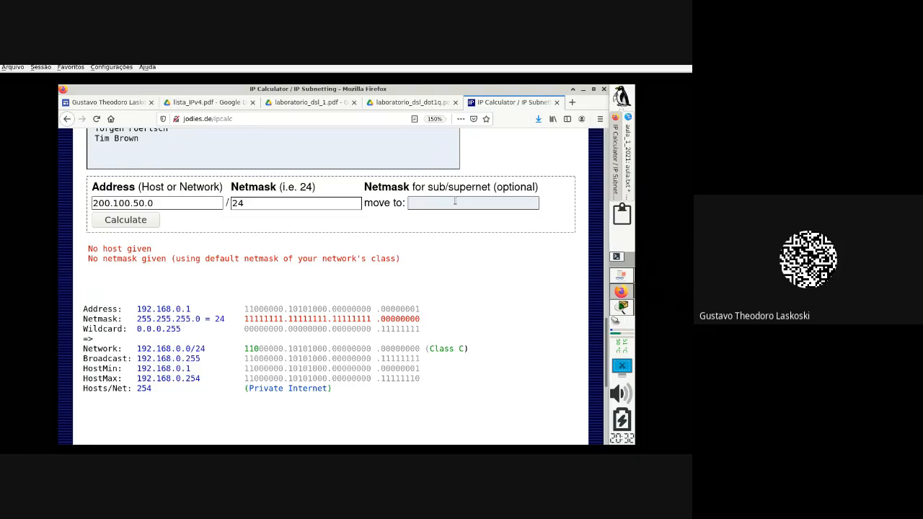
pyautogui.write('30')
pyautogui.click(425, 205)
pyautogui.moveTo(421, 204); pyautogui.dragTo(391, 212)
pyautogui.click(387, 217)
pyautogui.click(123, 219)
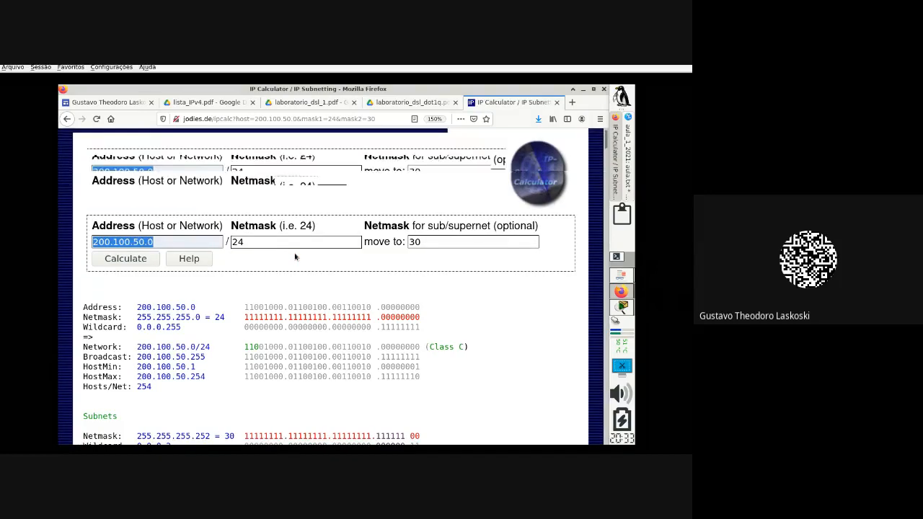
pyautogui.scroll(-3, 295, 256)
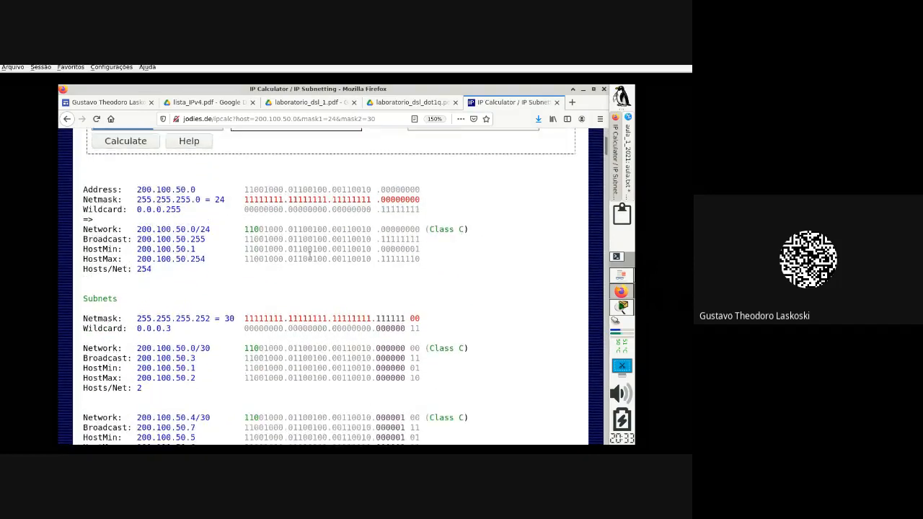
pyautogui.scroll(-2, 310, 255)
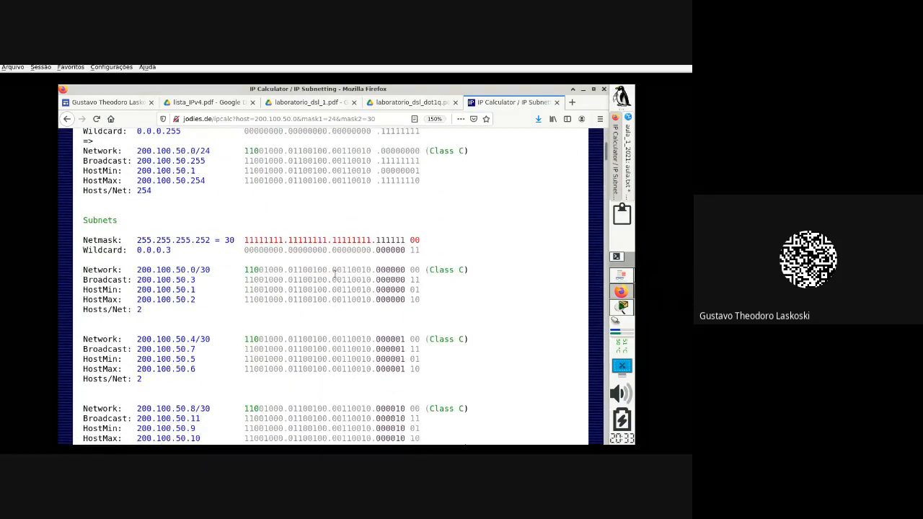
pyautogui.scroll(-1, 334, 274)
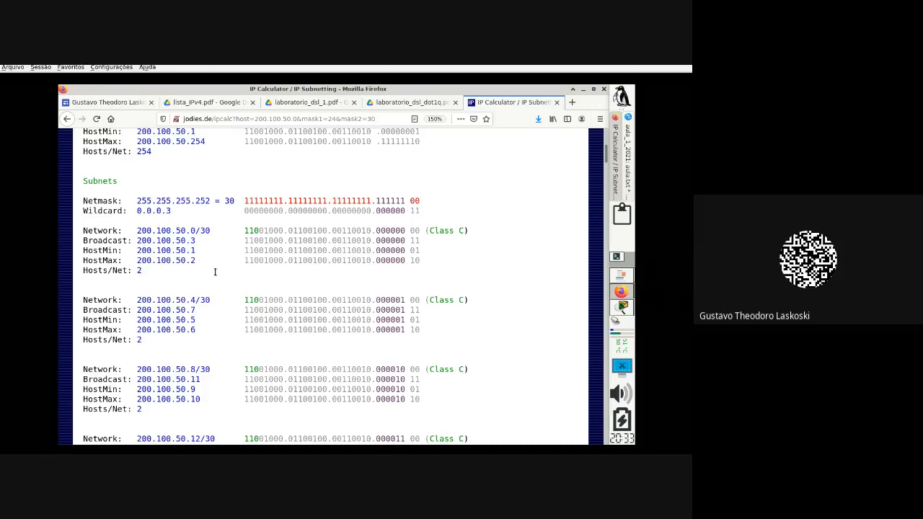
pyautogui.moveTo(186, 272); pyautogui.dragTo(82, 224)
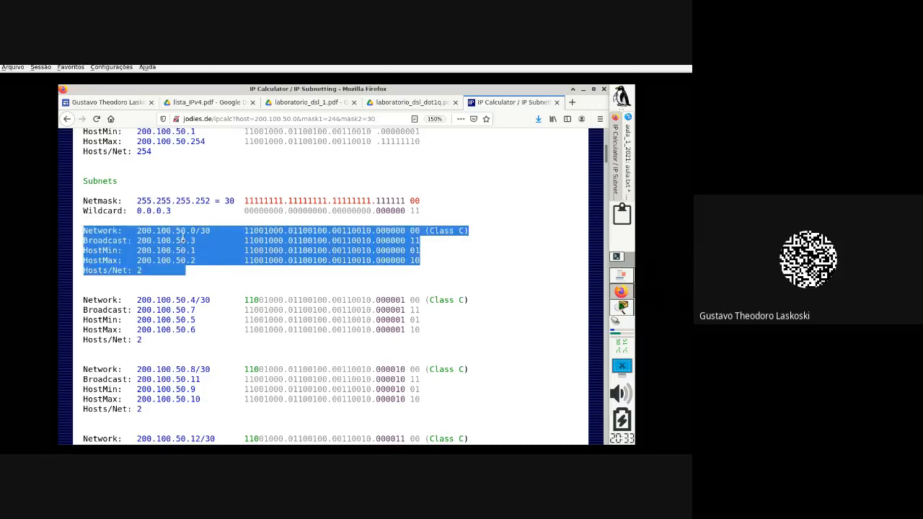
pyautogui.click(460, 251)
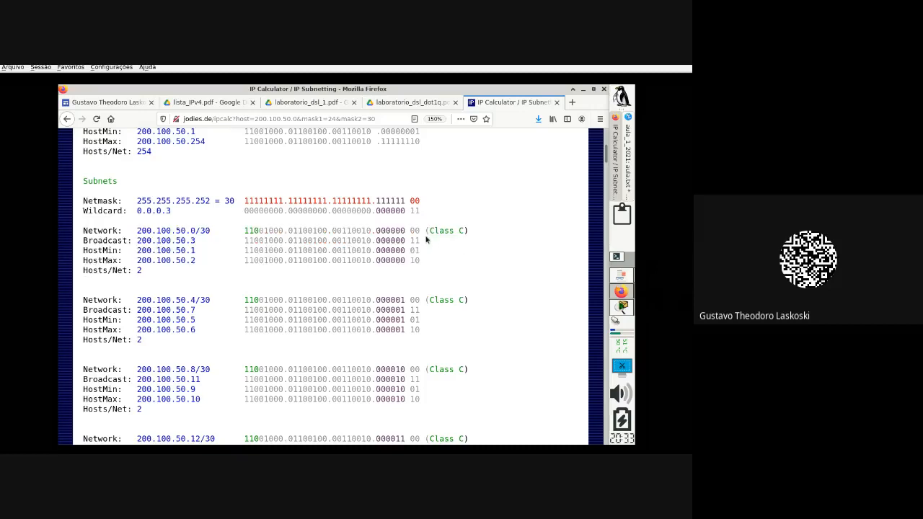
pyautogui.moveTo(414, 243); pyautogui.dragTo(71, 231)
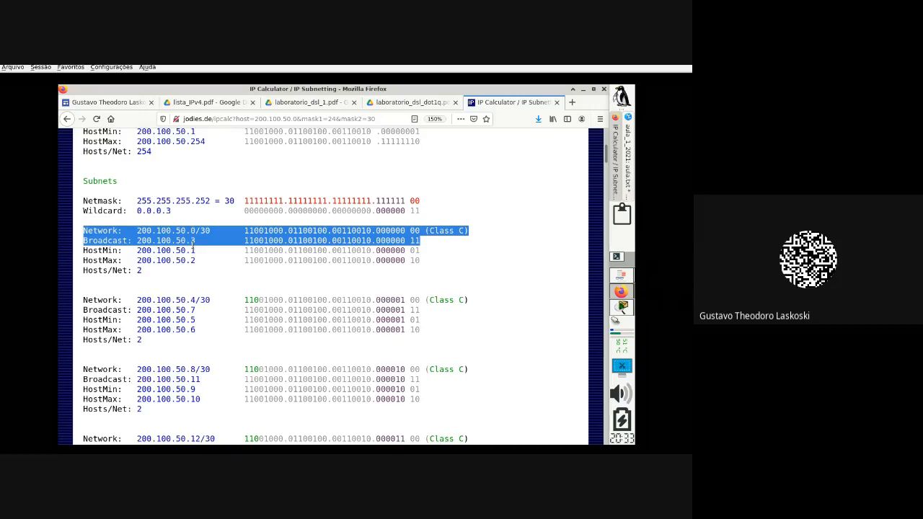
pyautogui.moveTo(192, 260); pyautogui.dragTo(192, 250)
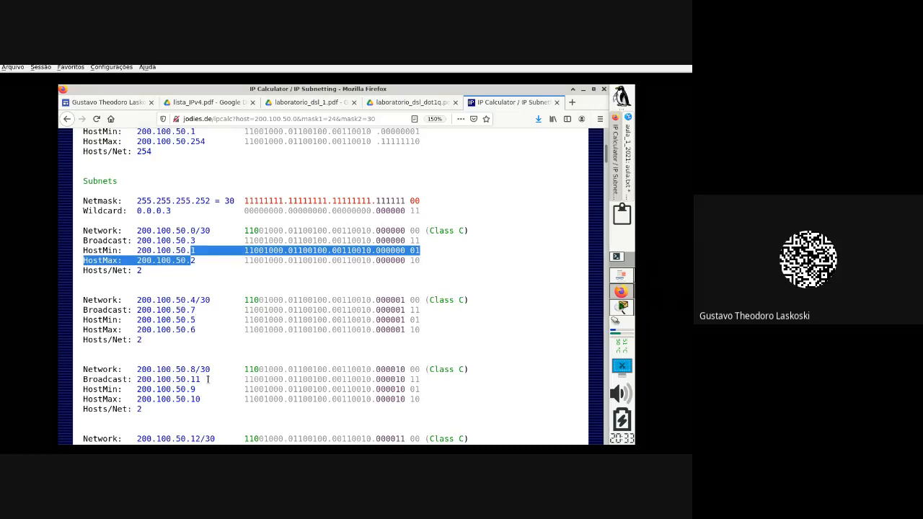
pyautogui.scroll(-3, 208, 388)
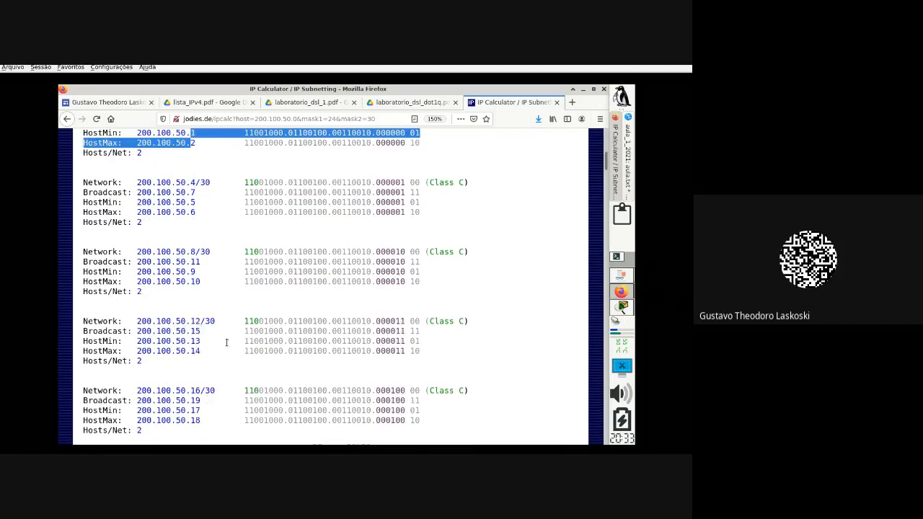
pyautogui.scroll(4, 230, 329)
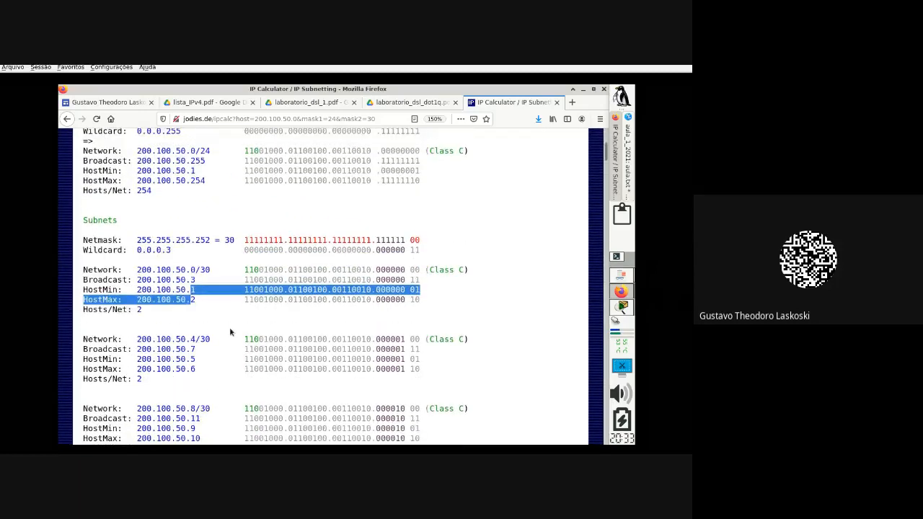
pyautogui.scroll(1, 230, 332)
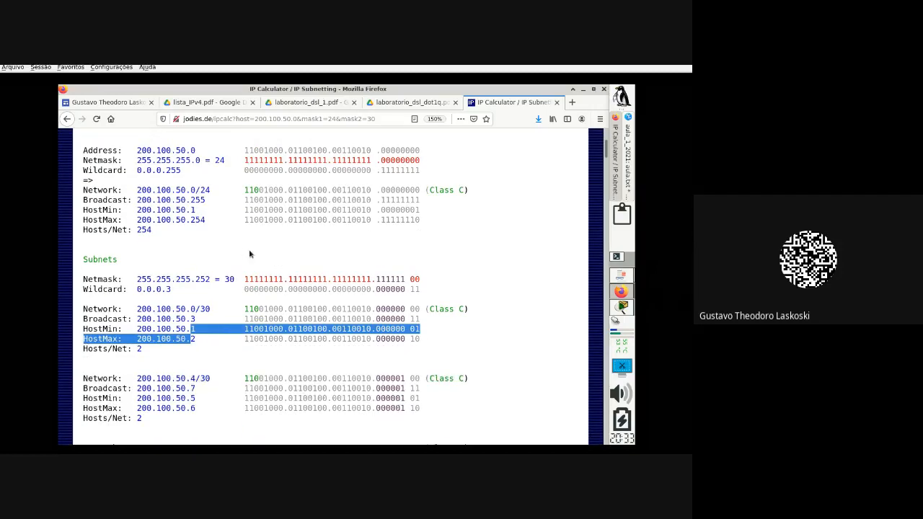
pyautogui.scroll(2, 232, 232)
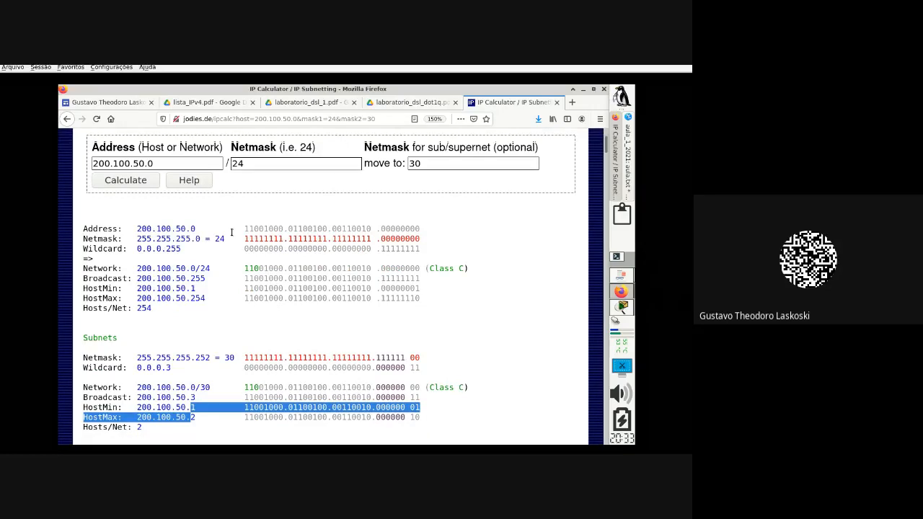
pyautogui.scroll(-1, 317, 291)
pyautogui.moveTo(430, 333); pyautogui.dragTo(80, 323)
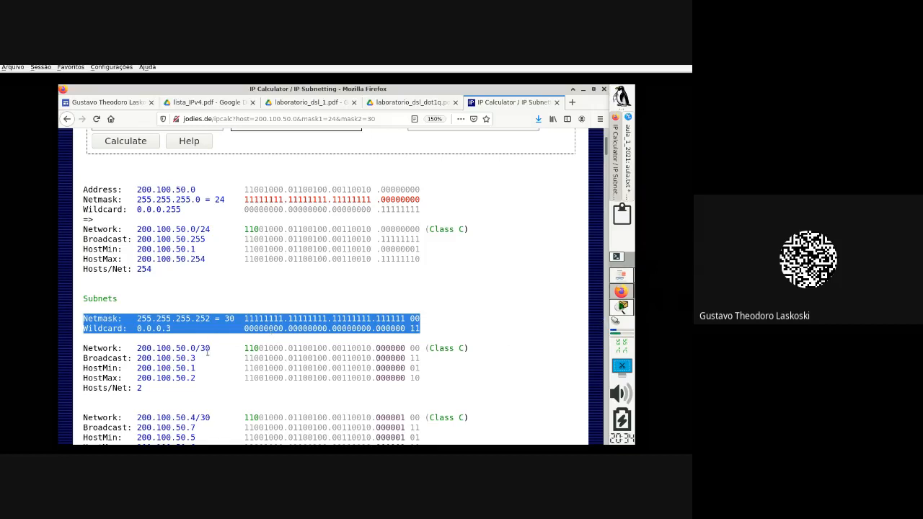
# Step: Scroll through the /30 subnets of 200.100.50.0/24, then bring up the Laboratório Rede DSL handout
pyautogui.scroll(-2, 207, 351)
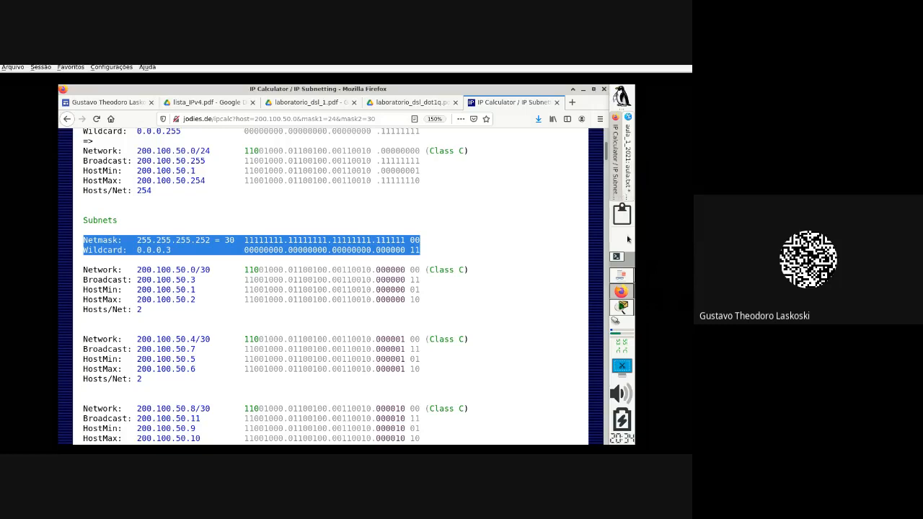
pyautogui.click(627, 279)
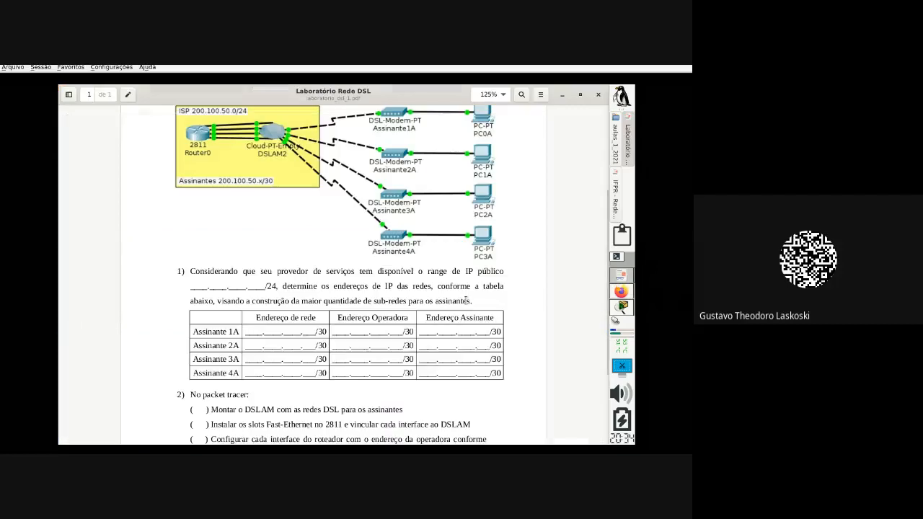
# Step: Read down the DSL lab exercise and its subscriber address table, then go back to aula.txt in Kate
pyautogui.scroll(-1, 466, 300)
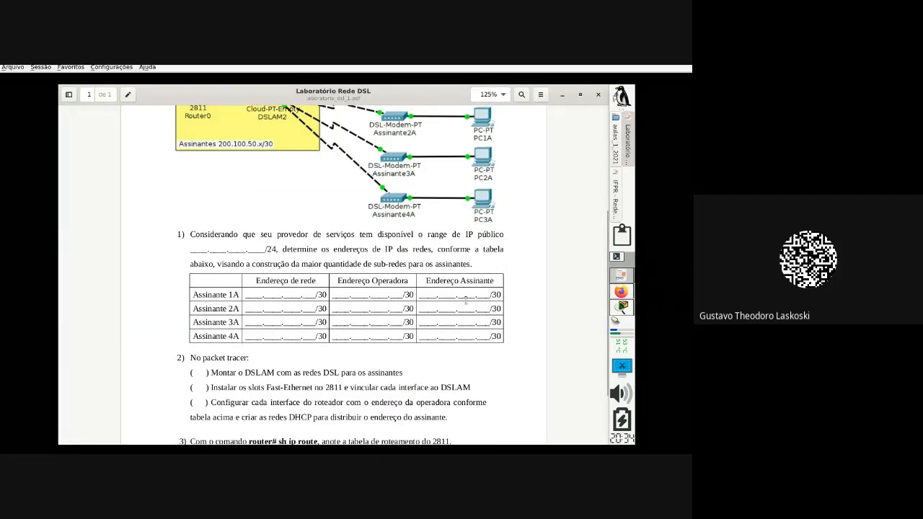
pyautogui.scroll(-1, 466, 300)
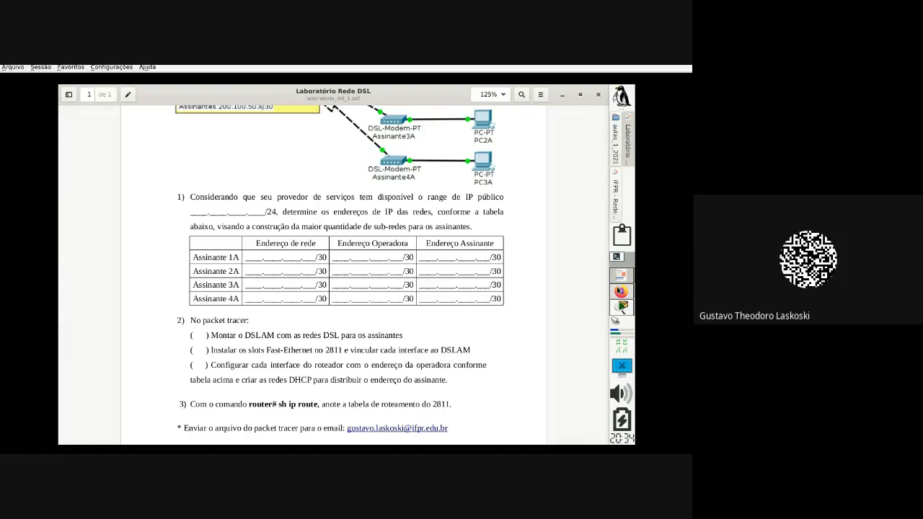
pyautogui.click(619, 290)
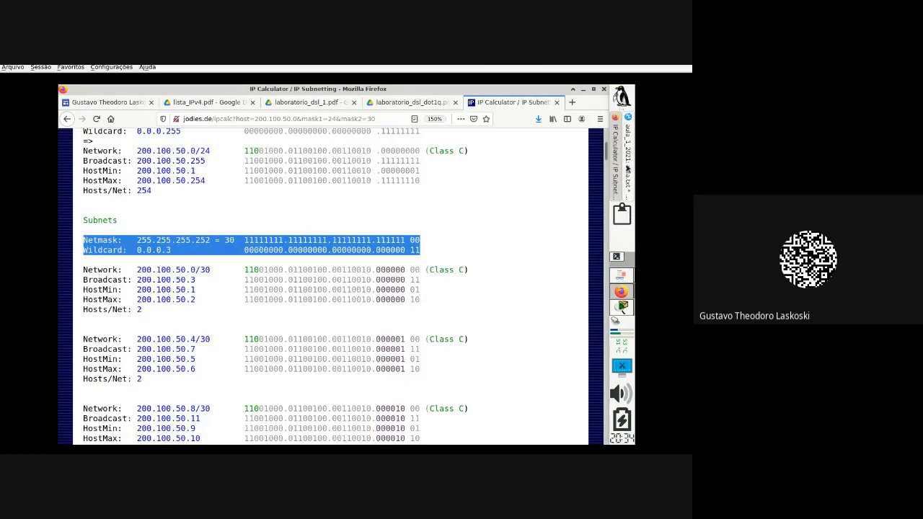
pyautogui.click(627, 162)
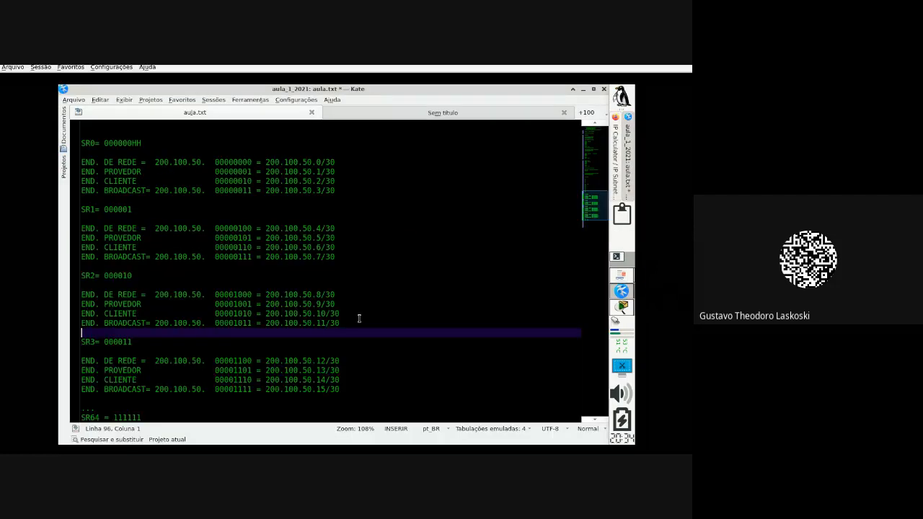
# Step: Below SR64, add a '1)' section with rows A1, A2, A3 and A4 on separate lines
pyautogui.scroll(-3, 353, 317)
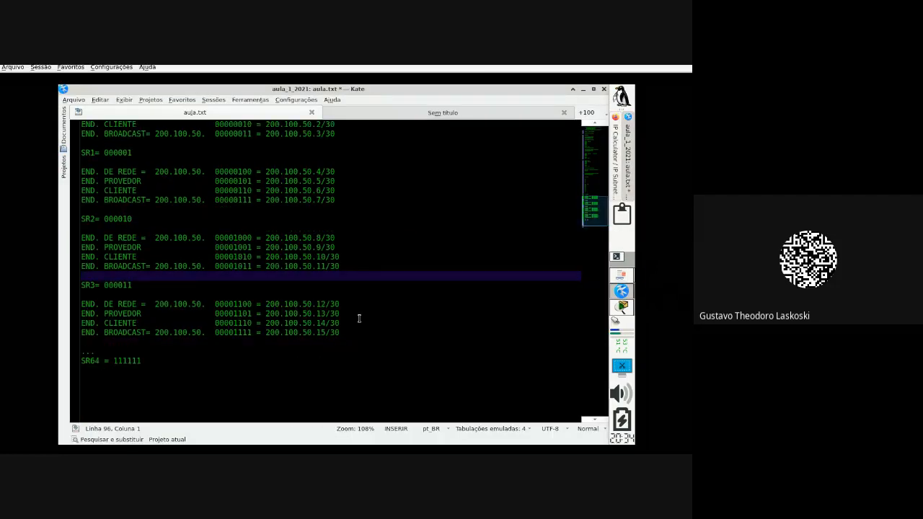
pyautogui.click(333, 349)
pyautogui.press('Return')
pyautogui.press('Return')
pyautogui.press('Return')
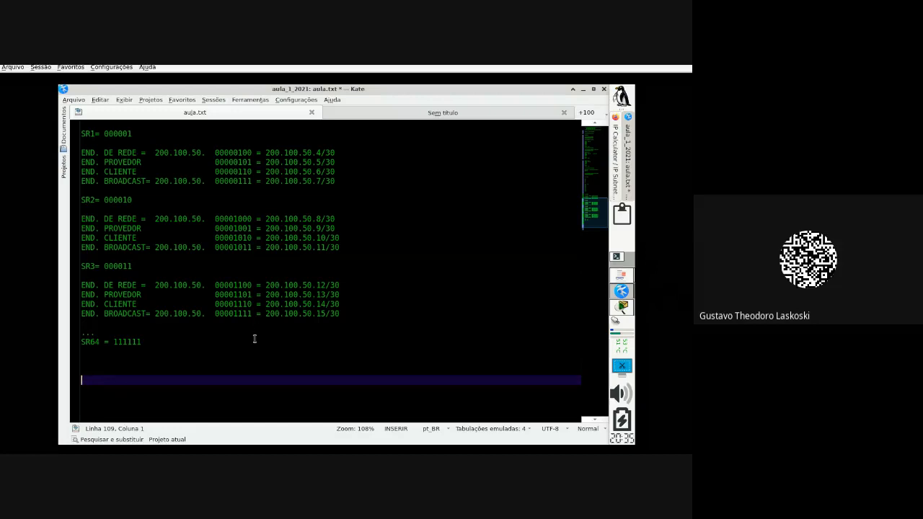
pyautogui.write('1)')
pyautogui.press('Return')
pyautogui.press('Return')
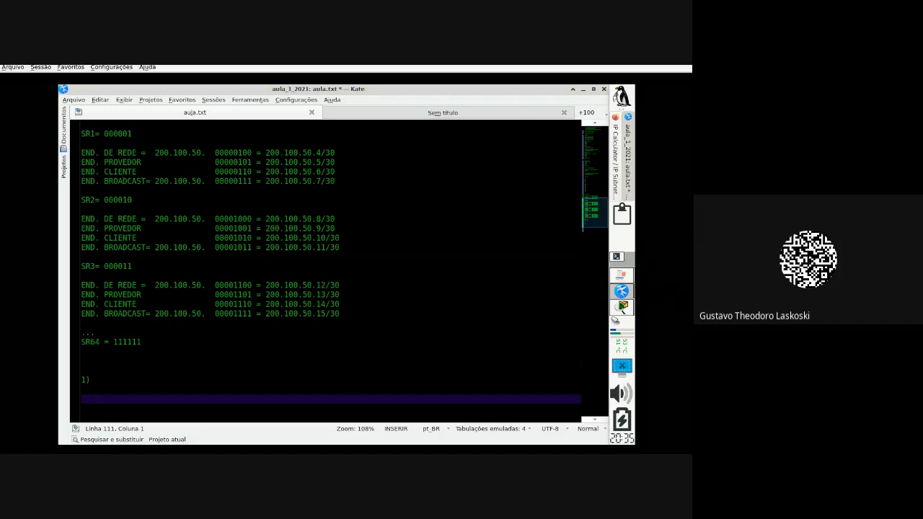
pyautogui.scroll(-2, 253, 338)
pyautogui.write('A1')
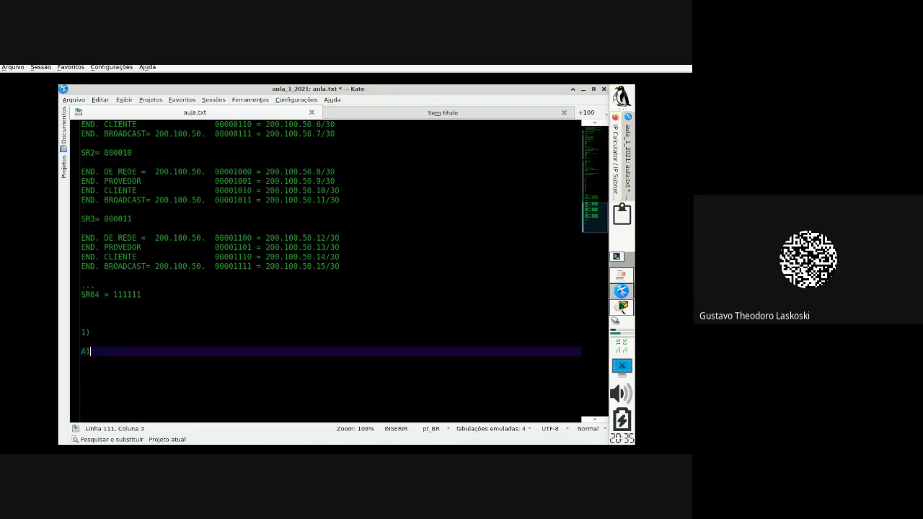
pyautogui.press('Return')
pyautogui.write('A2')
pyautogui.press('Return')
pyautogui.write('A3')
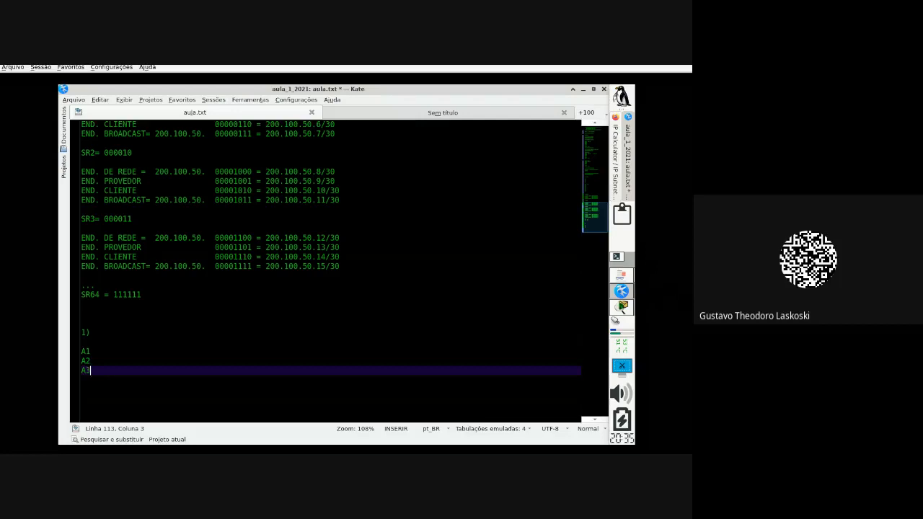
pyautogui.press('Return')
pyautogui.write('A4')
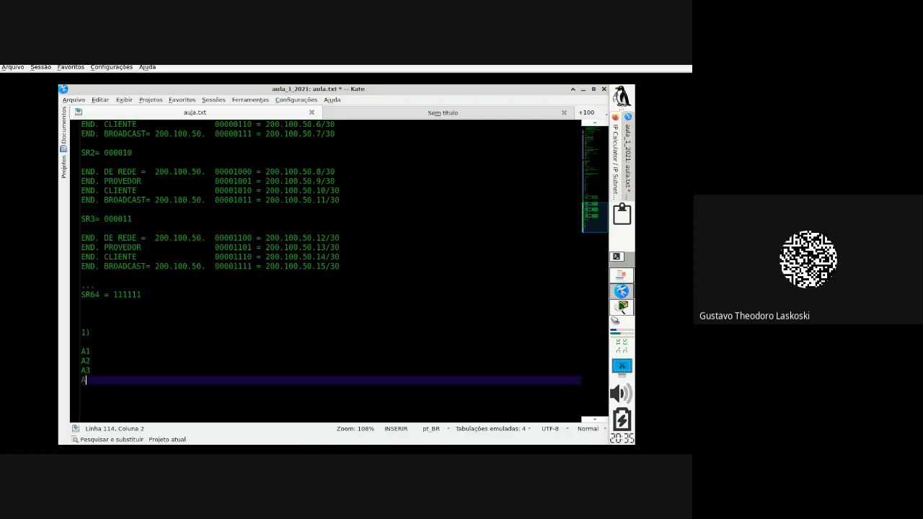
# Step: Above A1, begin the header line 'END. DE REDE END. OPERA' and check the handout's column headings
pyautogui.press('Up')
pyautogui.press('Up')
pyautogui.press('Up')
pyautogui.press('Up')
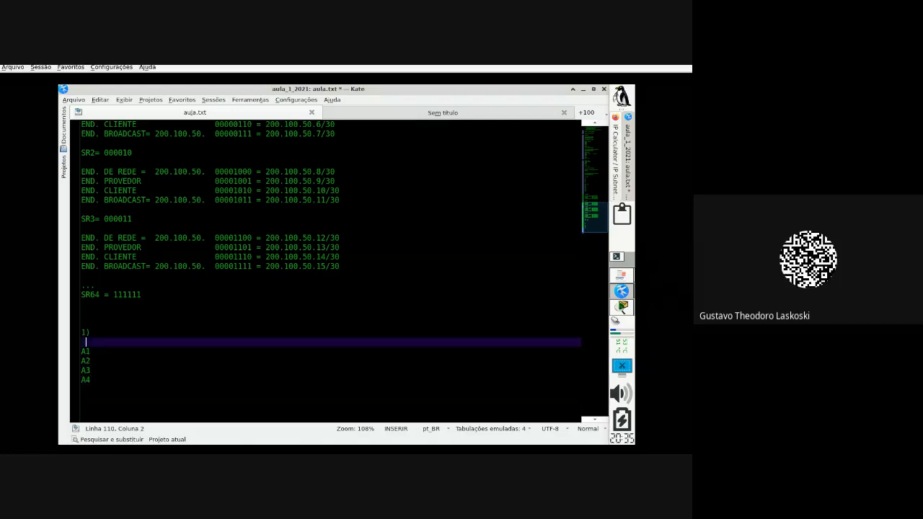
pyautogui.write('END. DE REDE  END.')
pyautogui.press('BackSpace')
pyautogui.press('BackSpace')
pyautogui.write('. DE')
pyautogui.press('BackSpace')
pyautogui.press('BackSpace')
pyautogui.write('OPERA')
pyautogui.click(621, 276)
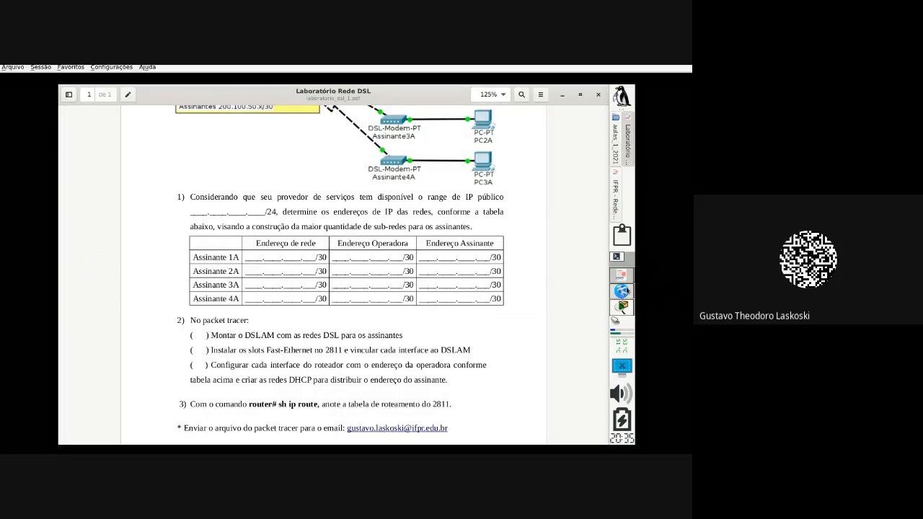
# Step: Complete the header row as END. DE REDE, END. OPERADORA and END. ASSINANTE
pyautogui.click(623, 290)
pyautogui.write('D. DE REDE  END. OPERAD')
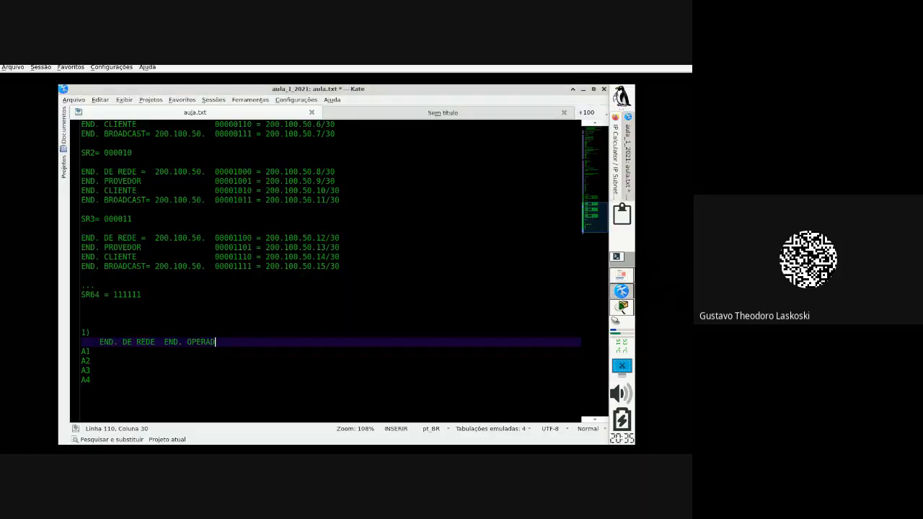
pyautogui.write('ORA   END. ASS')
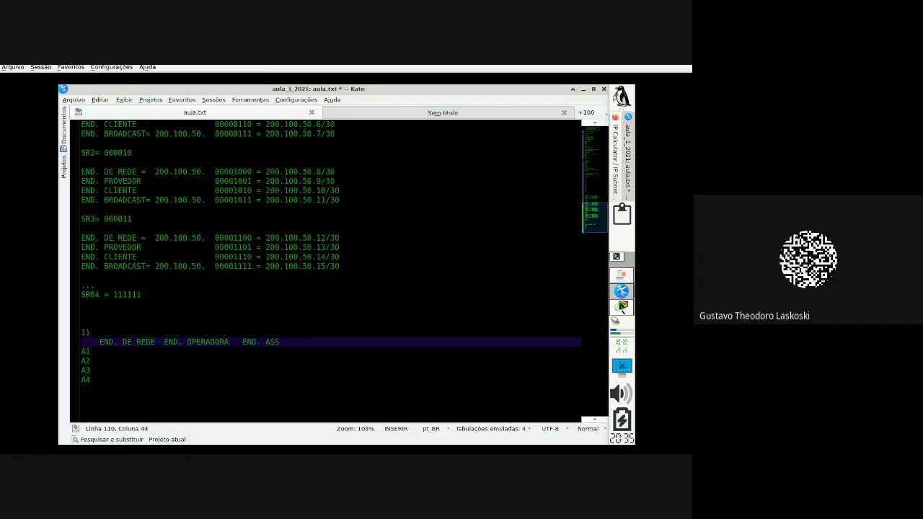
pyautogui.write('INANTE')
# Step: Copy SR0's network address 200.100.50.0/30 and place the caret after A1
pyautogui.click(219, 369)
pyautogui.click(182, 358)
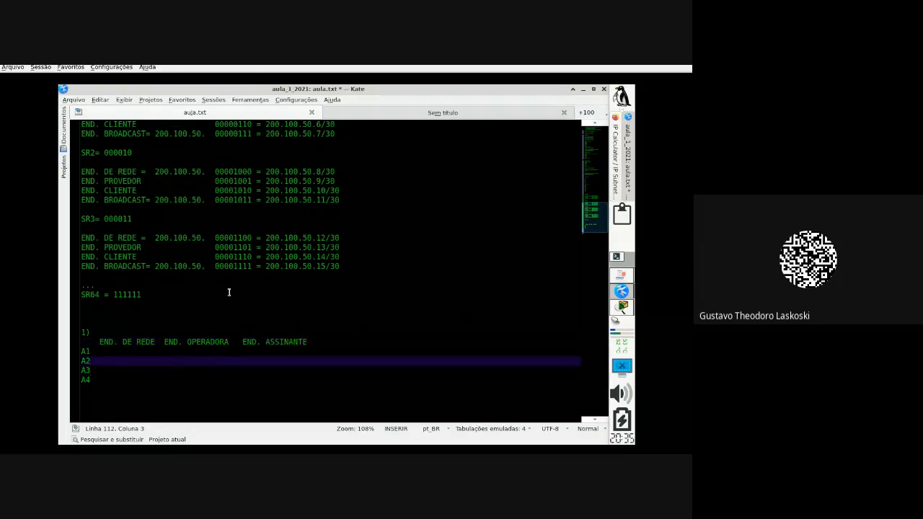
pyautogui.scroll(1, 228, 292)
pyautogui.scroll(3, 229, 292)
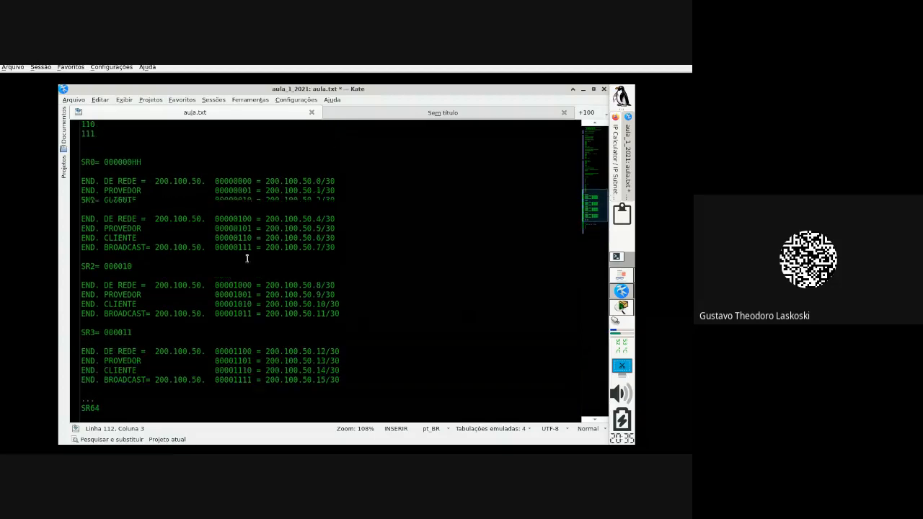
pyautogui.moveTo(261, 181); pyautogui.dragTo(320, 182)
pyautogui.click(327, 181)
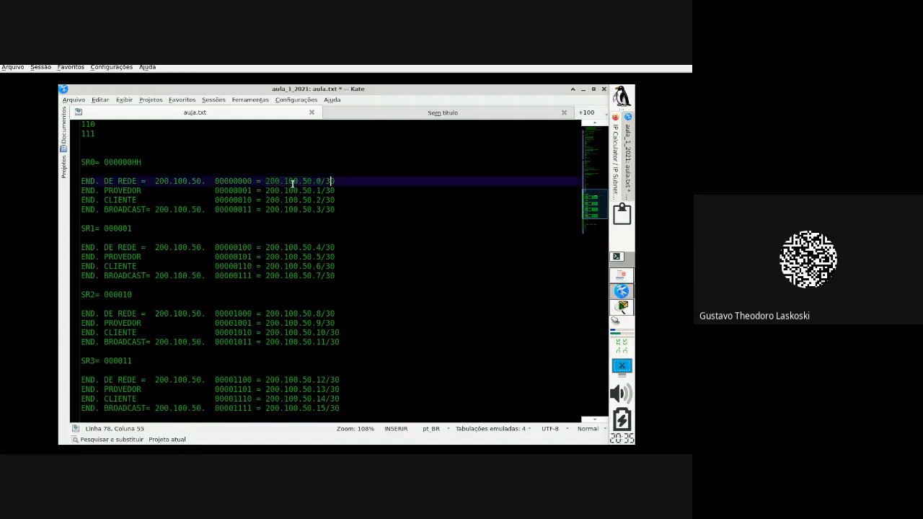
pyautogui.moveTo(263, 181); pyautogui.dragTo(354, 177)
pyautogui.hotkey('ctrl', 'c')
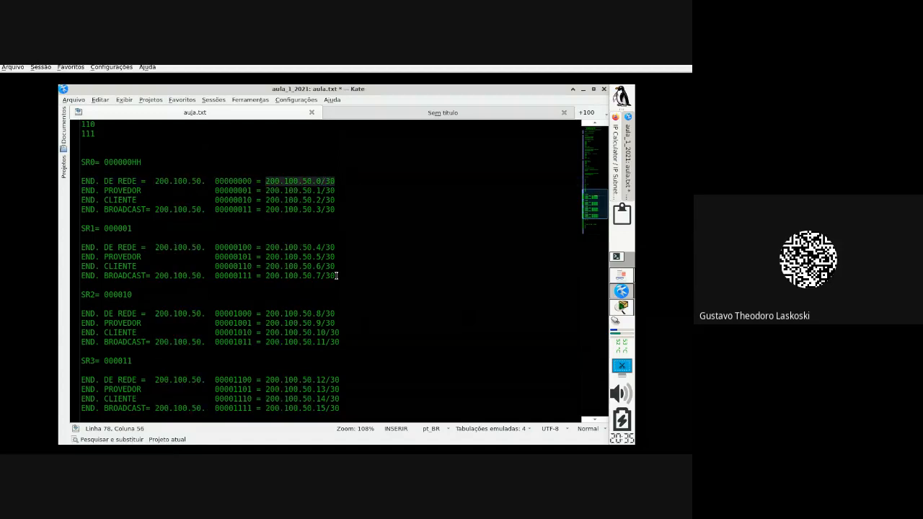
pyautogui.scroll(-6, 336, 274)
pyautogui.click(121, 332)
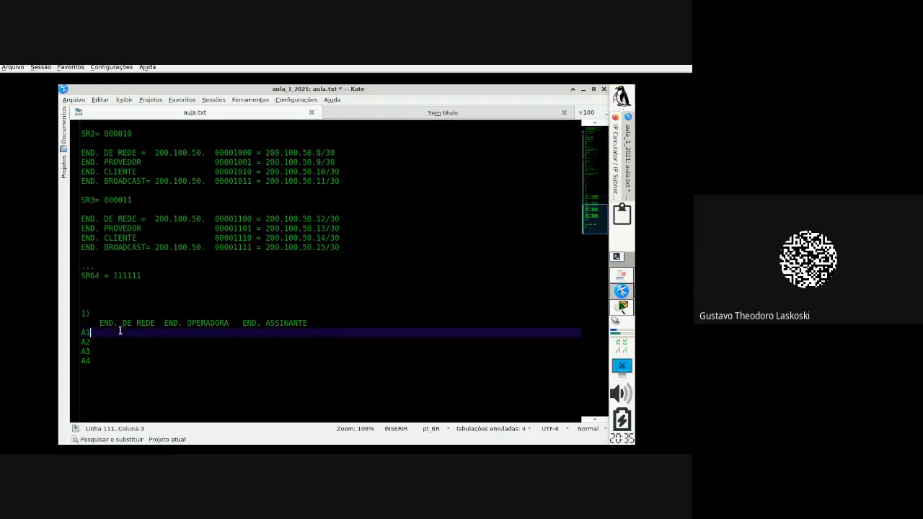
# Step: Fill rows A1–A4 with network addresses 200.100.50.0/30, .4/30, .8/30 and .12/30
pyautogui.hotkey('ctrl', 'v')
pyautogui.click(120, 342)
pyautogui.hotkey('ctrl', 'v')
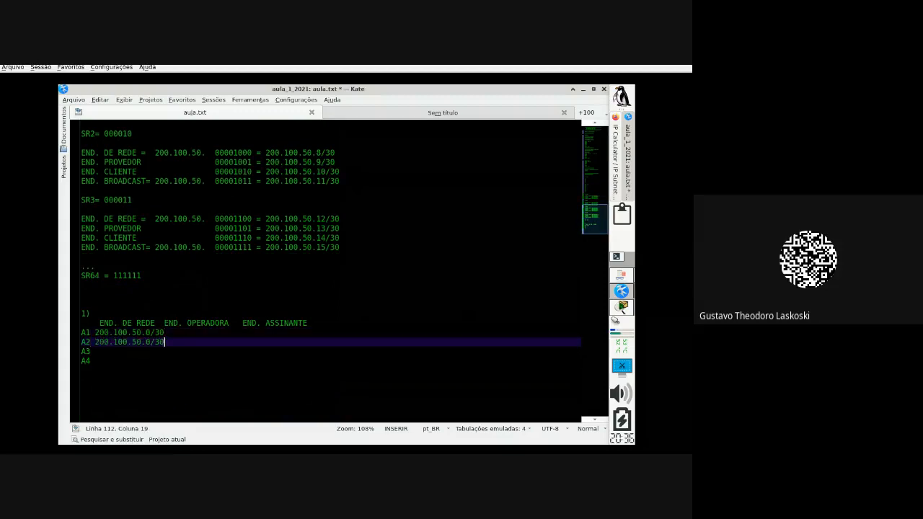
pyautogui.press('Left')
pyautogui.press('Left')
pyautogui.press('Left')
pyautogui.press('BackSpace')
pyautogui.write('4')
pyautogui.press('Down')
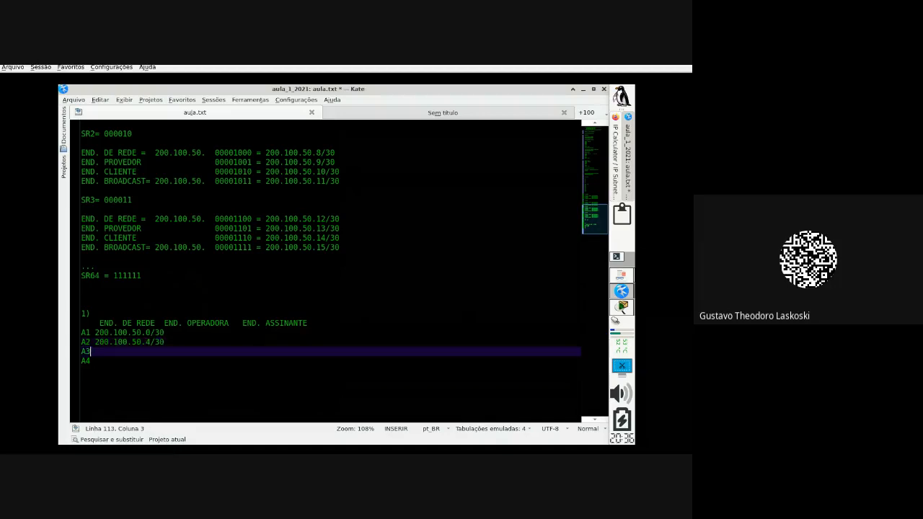
pyautogui.hotkey('ctrl', 'v')
pyautogui.press('Left')
pyautogui.press('Left')
pyautogui.press('Left')
pyautogui.press('BackSpace')
pyautogui.write('8')
pyautogui.press('Down')
pyautogui.hotkey('ctrl', 'v')
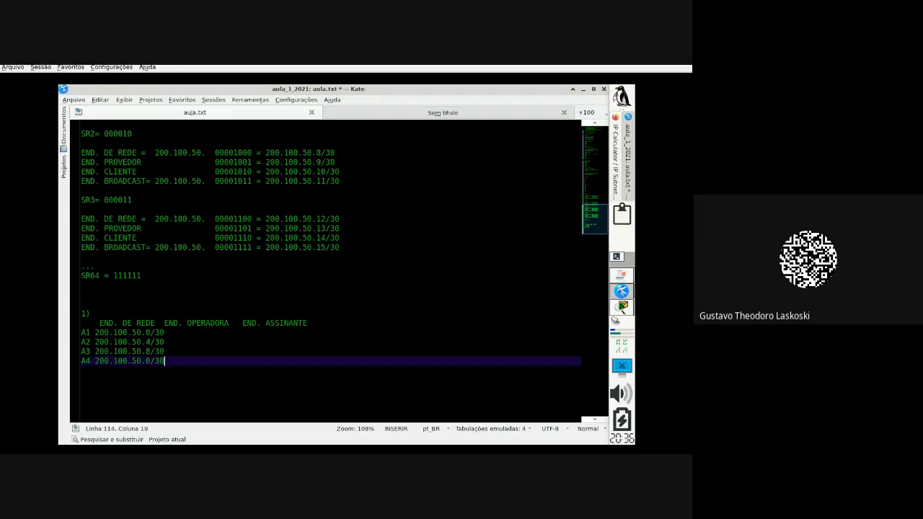
pyautogui.press('Left')
pyautogui.press('Left')
pyautogui.press('Left')
pyautogui.press('BackSpace')
pyautogui.write('12')
# Step: Add spacing before the END. OPERADORA heading and copy SR1's client address 200.100.50.6/30
pyautogui.press('Up')
pyautogui.press('Up')
pyautogui.press('Up')
pyautogui.press('Up')
pyautogui.press('Right')
pyautogui.press('Right')
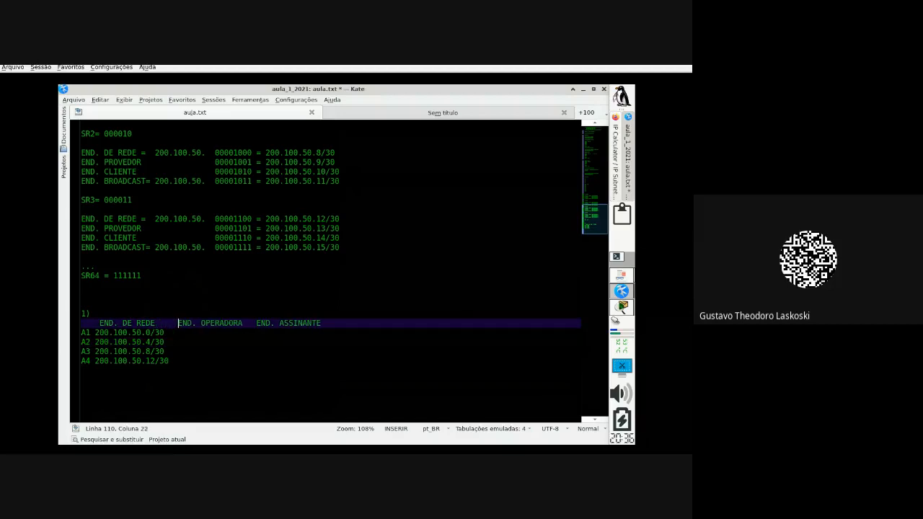
pyautogui.press('Down')
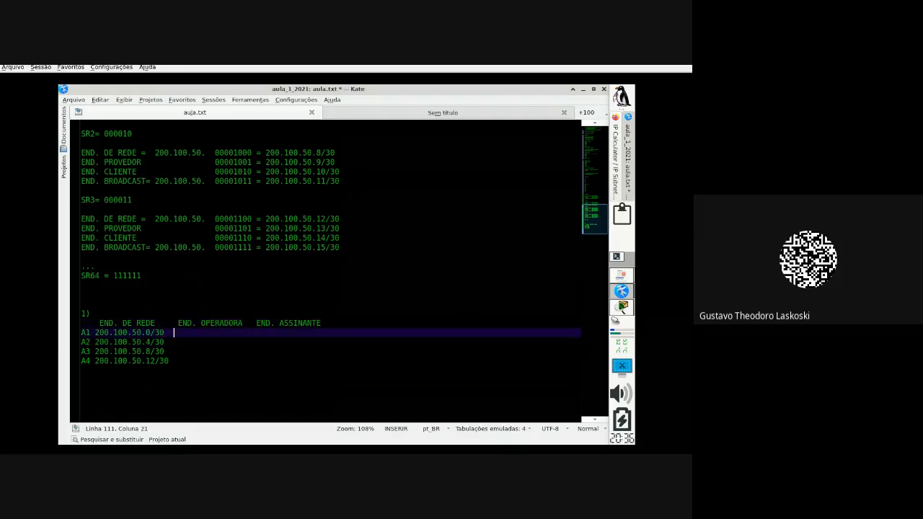
pyautogui.scroll(2, 143, 328)
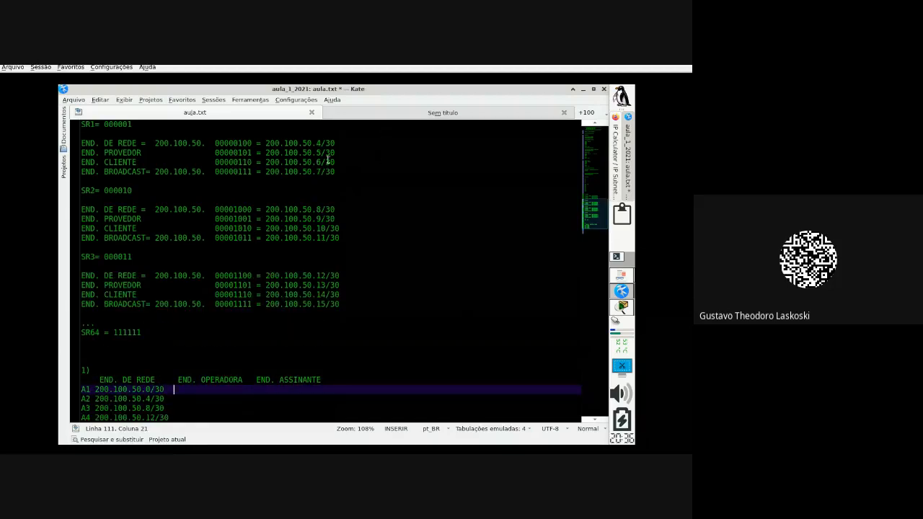
pyautogui.moveTo(339, 163); pyautogui.dragTo(266, 163)
pyautogui.hotkey('ctrl', 'c')
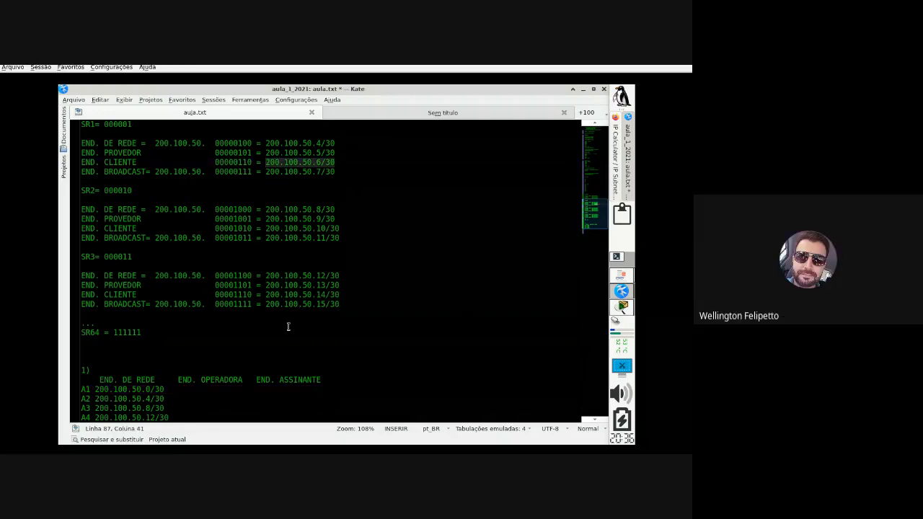
pyautogui.scroll(-2, 286, 324)
pyautogui.click(205, 350)
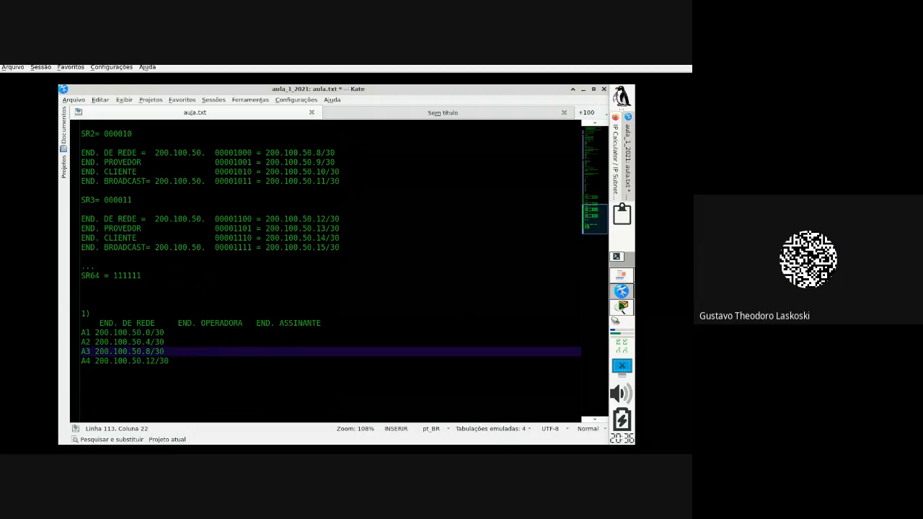
# Step: Put 200.100.50.6/30 in row A1's END. OPERADORA column, deleting the copy misplaced on A3
pyautogui.hotkey('ctrl', 'v')
pyautogui.press('BackSpace')
pyautogui.click(255, 357)
pyautogui.click(261, 352)
pyautogui.click(181, 339)
pyautogui.click(183, 333)
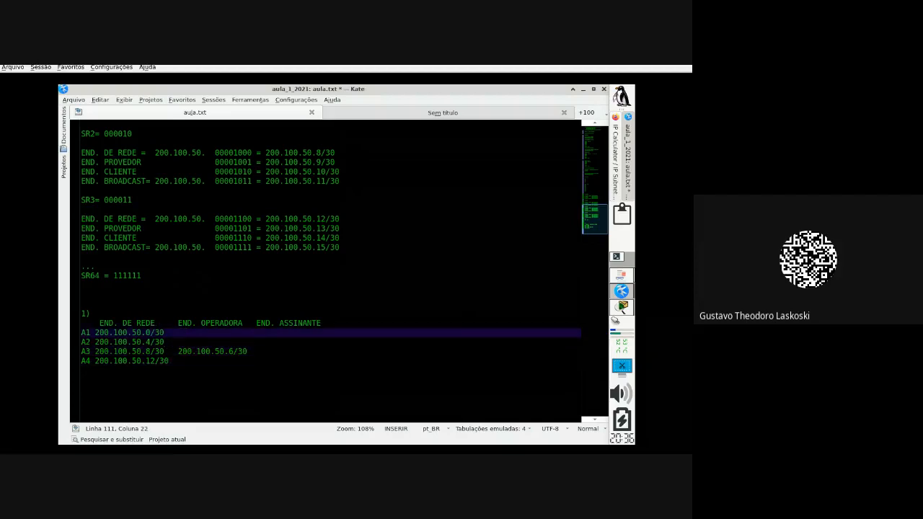
pyautogui.hotkey('ctrl', 'v')
pyautogui.moveTo(248, 352); pyautogui.dragTo(178, 351)
pyautogui.press('BackSpace')
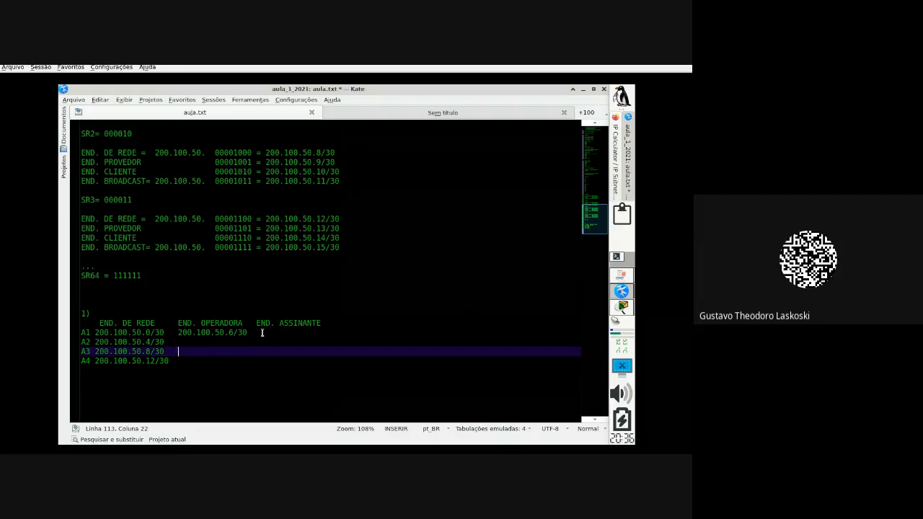
pyautogui.moveTo(261, 333); pyautogui.dragTo(86, 332)
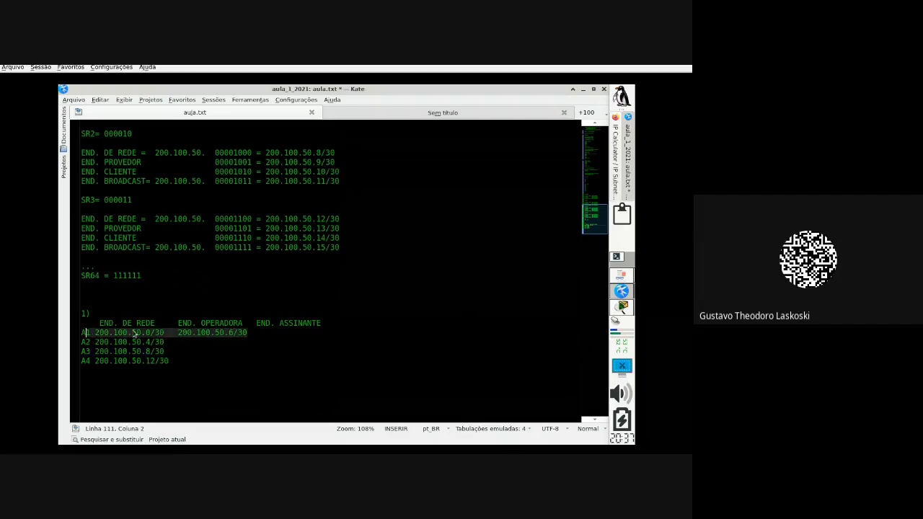
pyautogui.click(199, 333)
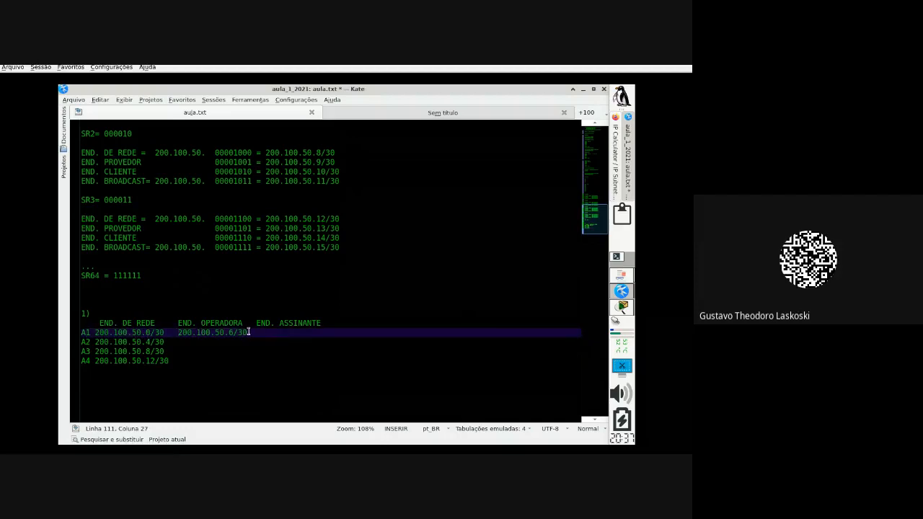
pyautogui.scroll(5, 301, 262)
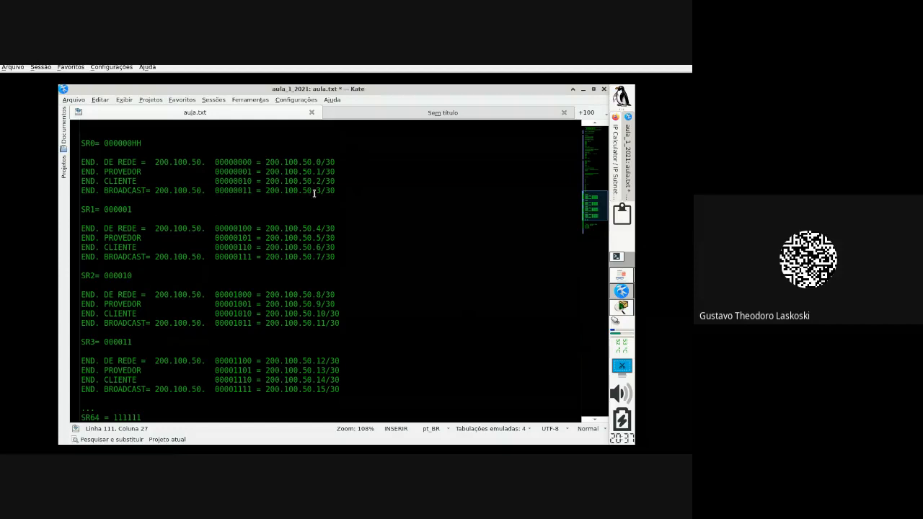
# Step: Set row A1's operator address to 200.100.50.2/30 and subscriber address to 200.100.50.1/30
pyautogui.moveTo(315, 190)
pyautogui.mouseDown()
pyautogui.moveTo(336, 181)
pyautogui.moveTo(316, 173)
pyautogui.mouseUp()
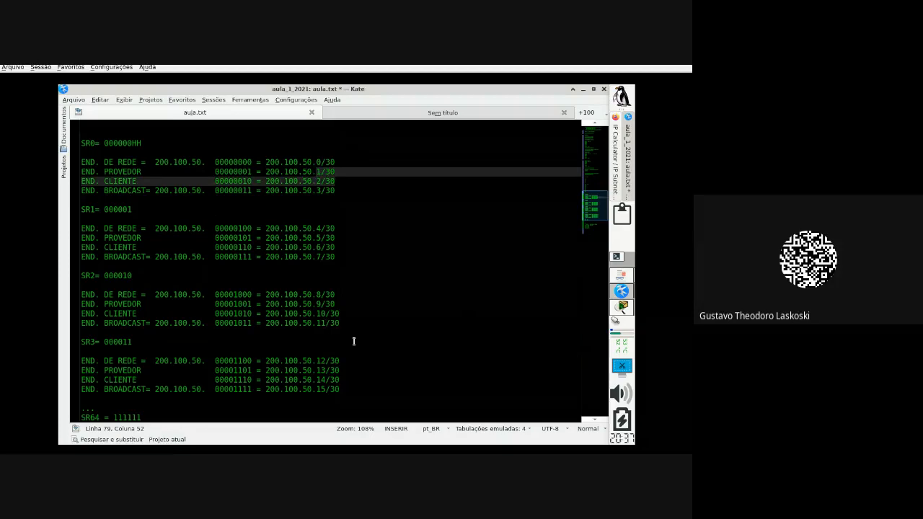
pyautogui.scroll(-3, 354, 341)
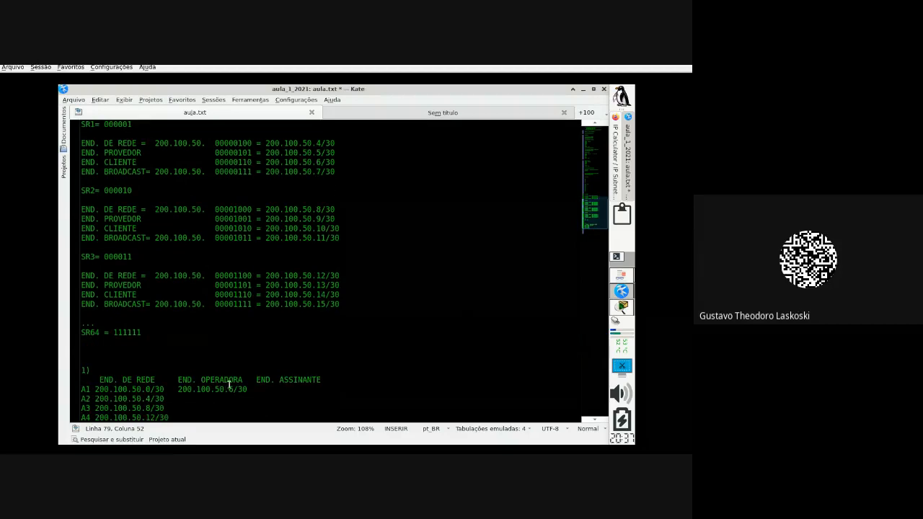
pyautogui.click(233, 389)
pyautogui.press('BackSpace')
pyautogui.write('1')
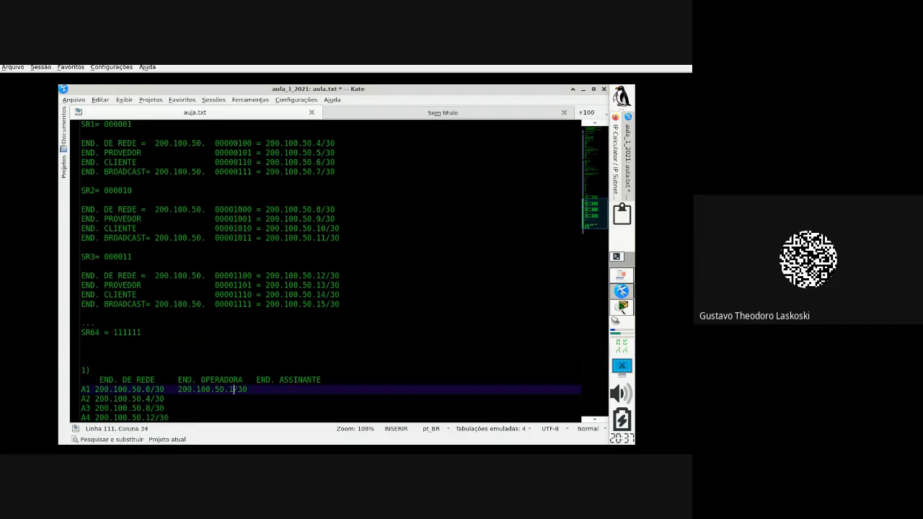
pyautogui.press('BackSpace')
pyautogui.write('2')
pyautogui.scroll(-2, 318, 369)
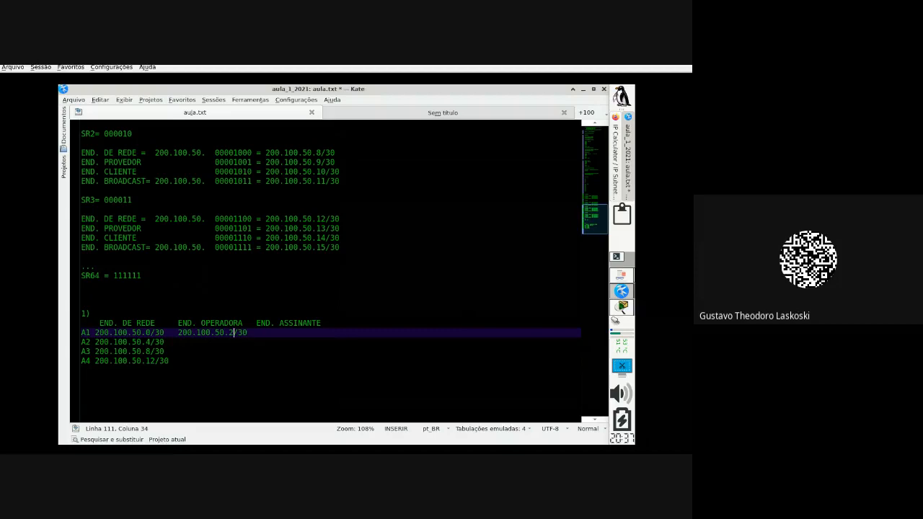
pyautogui.press('BackSpace')
pyautogui.write('1')
pyautogui.press('BackSpace')
pyautogui.write('0  200.100.50.6/30')
pyautogui.press('Left')
pyautogui.press('Left')
pyautogui.press('Left')
pyautogui.press('BackSpace')
pyautogui.write('1')
# Step: Compare row A2's network address with SR1's provider and client addresses
pyautogui.click(188, 341)
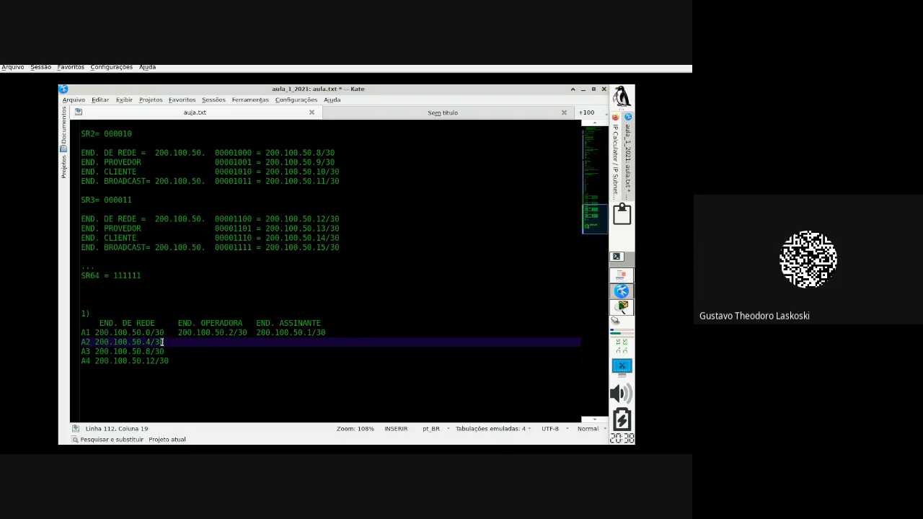
pyautogui.moveTo(164, 342); pyautogui.dragTo(87, 342)
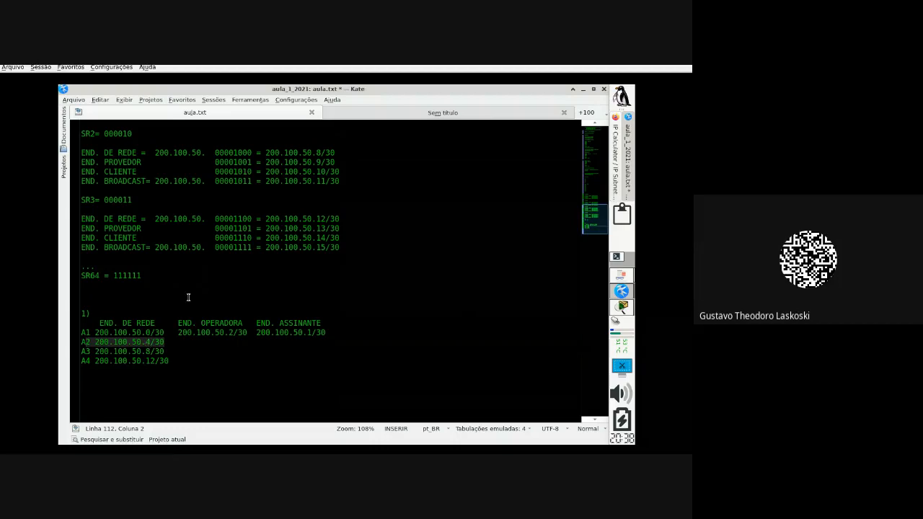
pyautogui.scroll(4, 184, 295)
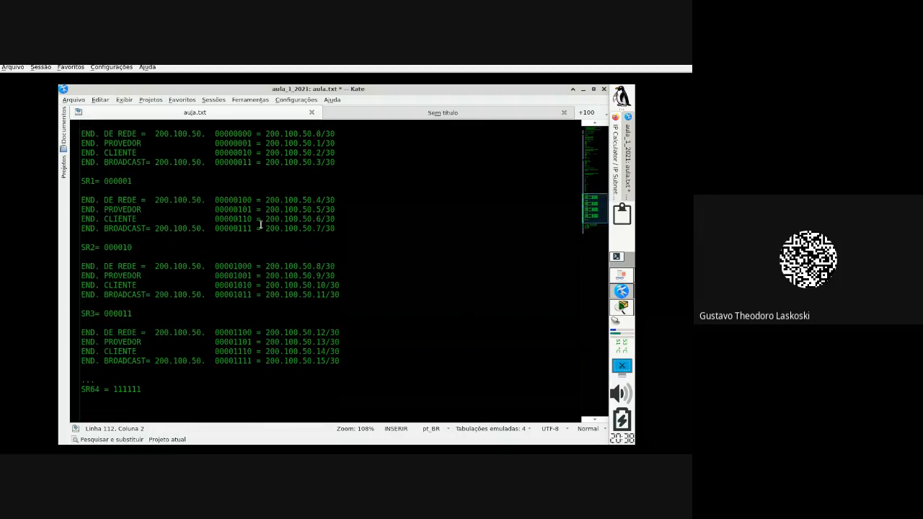
pyautogui.moveTo(347, 217); pyautogui.dragTo(250, 209)
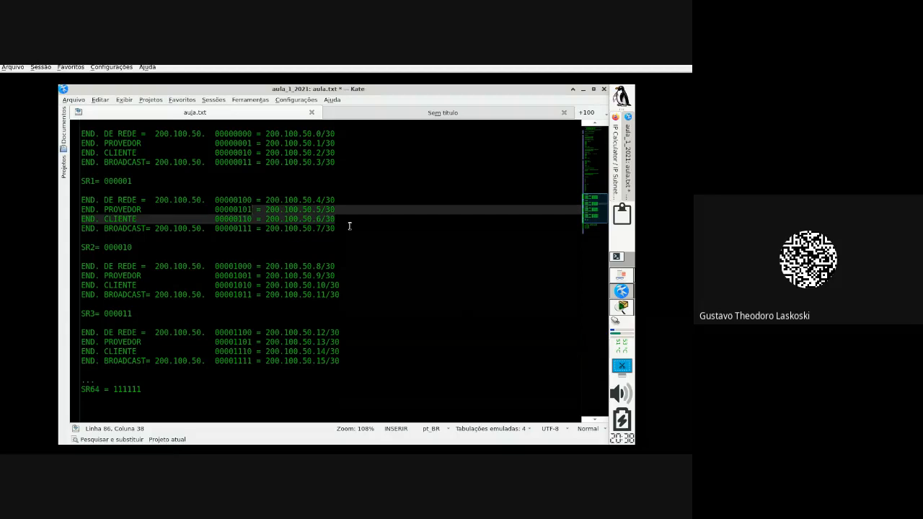
# Step: Copy A1's addresses into row A2 and change them to 200.100.50.6/30 and 200.100.50.5/30
pyautogui.scroll(-2, 343, 252)
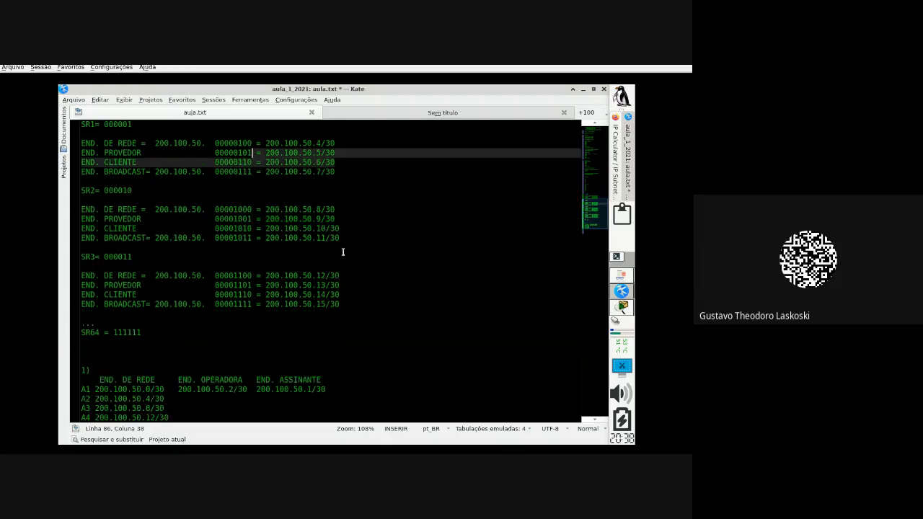
pyautogui.scroll(-2, 252, 378)
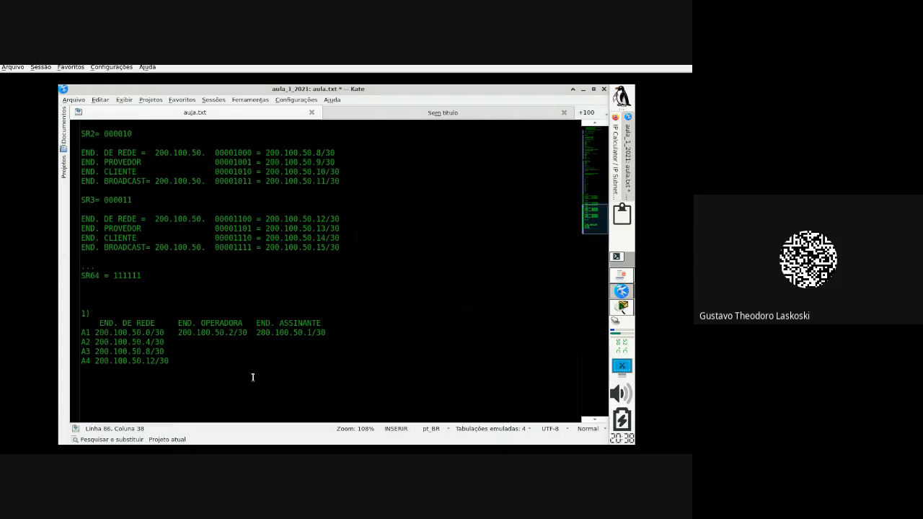
pyautogui.click(178, 333)
pyautogui.moveTo(179, 333); pyautogui.dragTo(328, 334)
pyautogui.hotkey('ctrl', 'c')
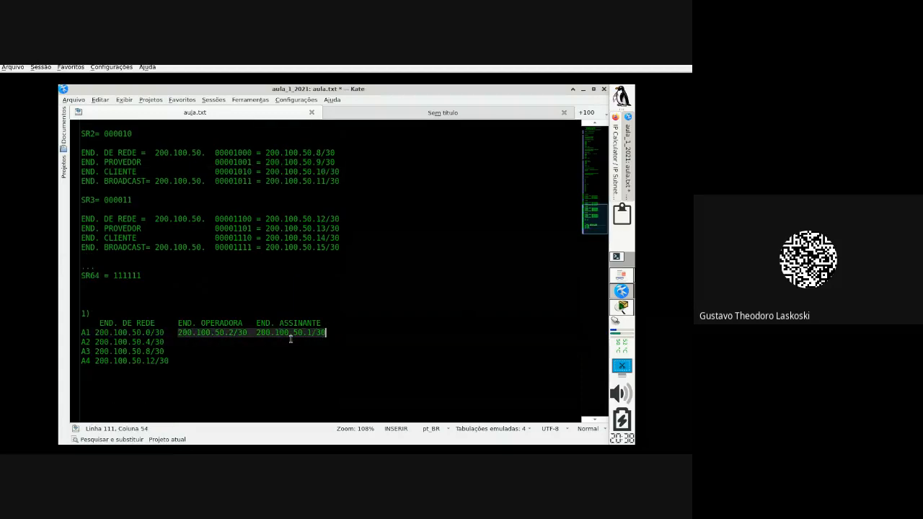
pyautogui.click(189, 342)
pyautogui.hotkey('ctrl', 'v')
pyautogui.click(175, 342)
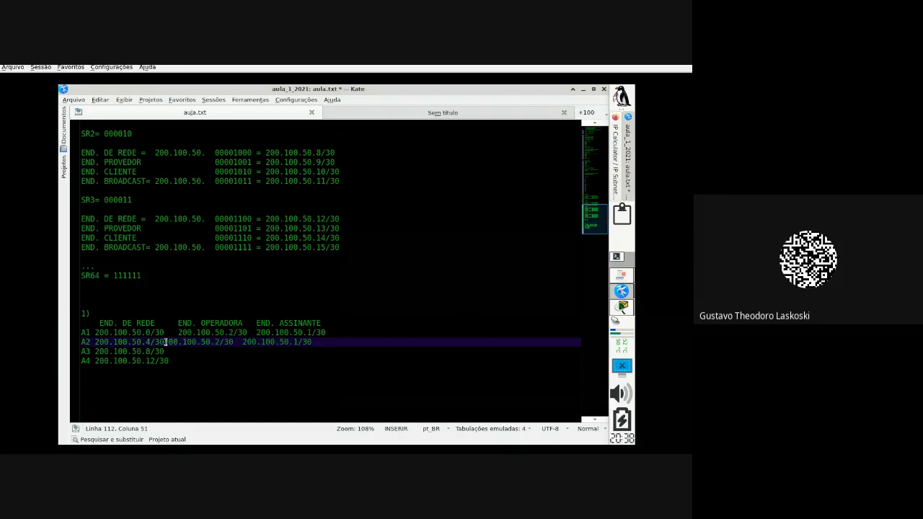
pyautogui.click(233, 341)
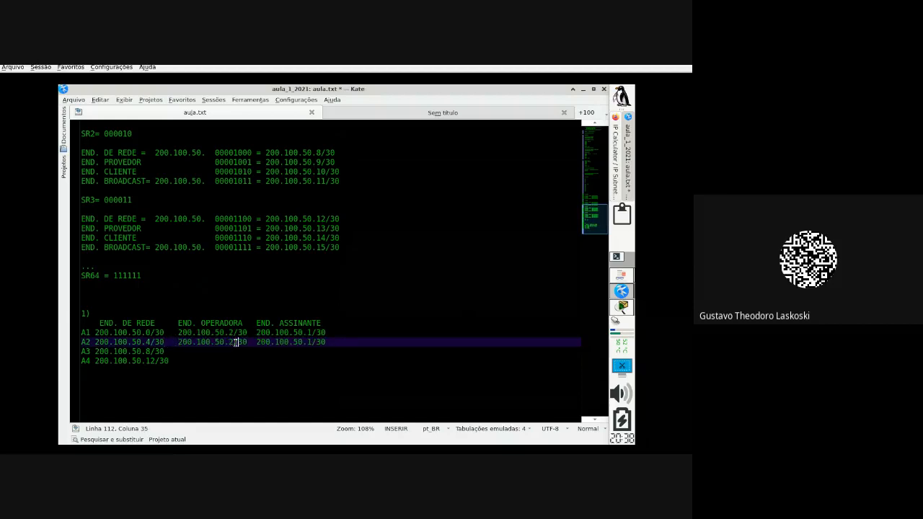
pyautogui.press('BackSpace')
pyautogui.write('6')
pyautogui.press('Right')
pyautogui.press('Right')
pyautogui.press('Right')
pyautogui.press('Right')
pyautogui.press('Right')
pyautogui.press('Right')
pyautogui.press('BackSpace')
pyautogui.write('5')
# Step: Give row A3 operator 200.100.50.10/30 and subscriber 200.100.50.9/30, keeping the columns aligned
pyautogui.moveTo(168, 342); pyautogui.dragTo(351, 338)
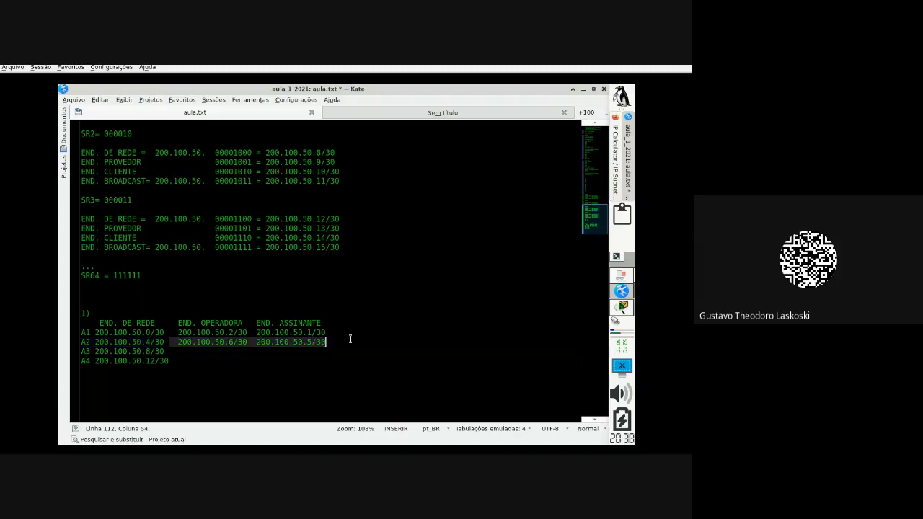
pyautogui.click(169, 351)
pyautogui.hotkey('ctrl', 'v')
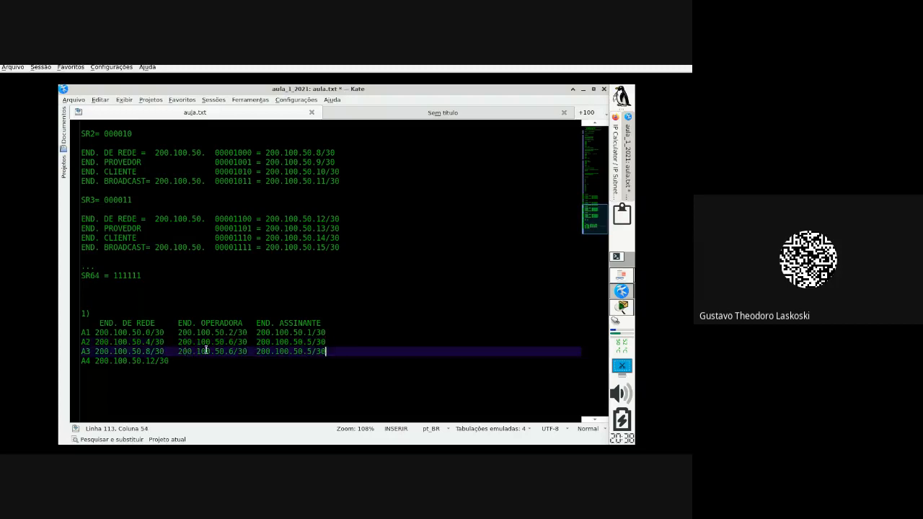
pyautogui.click(233, 351)
pyautogui.press('BackSpace')
pyautogui.write('10')
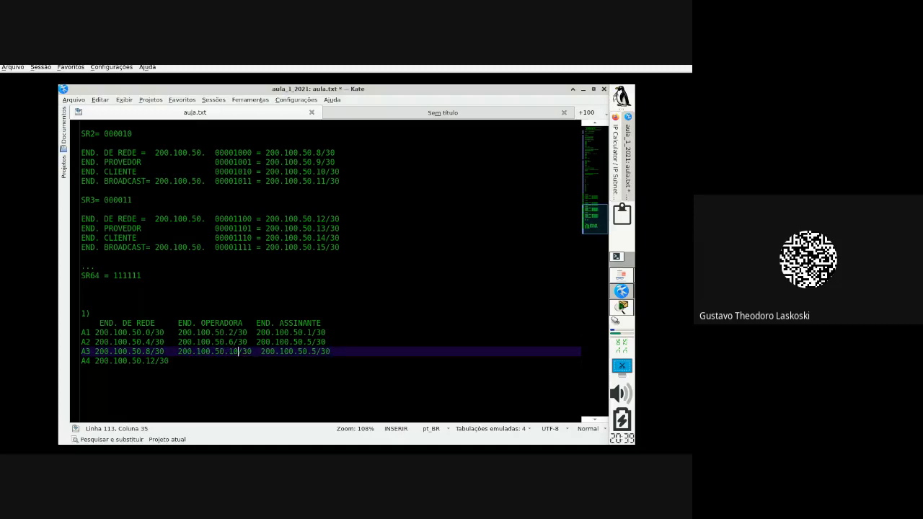
pyautogui.press('Right')
pyautogui.press('Right')
pyautogui.press('Up')
pyautogui.press('Up')
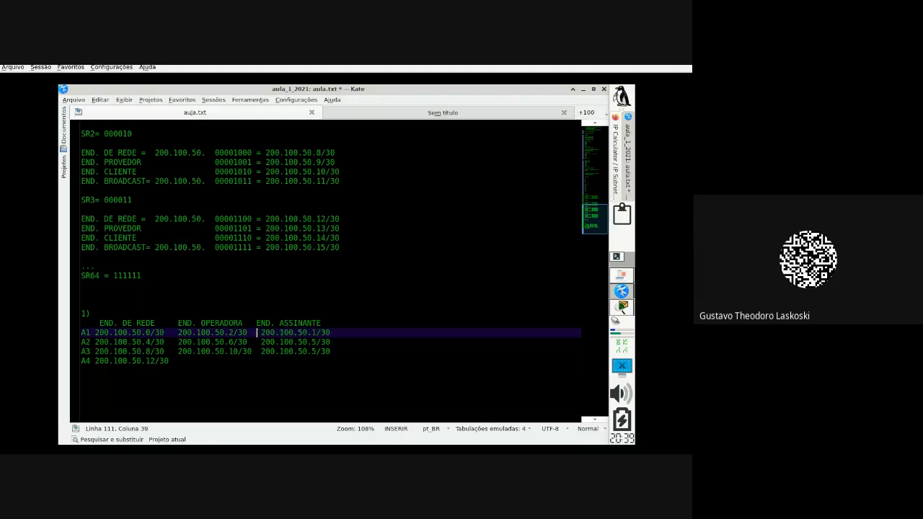
pyautogui.press('Up')
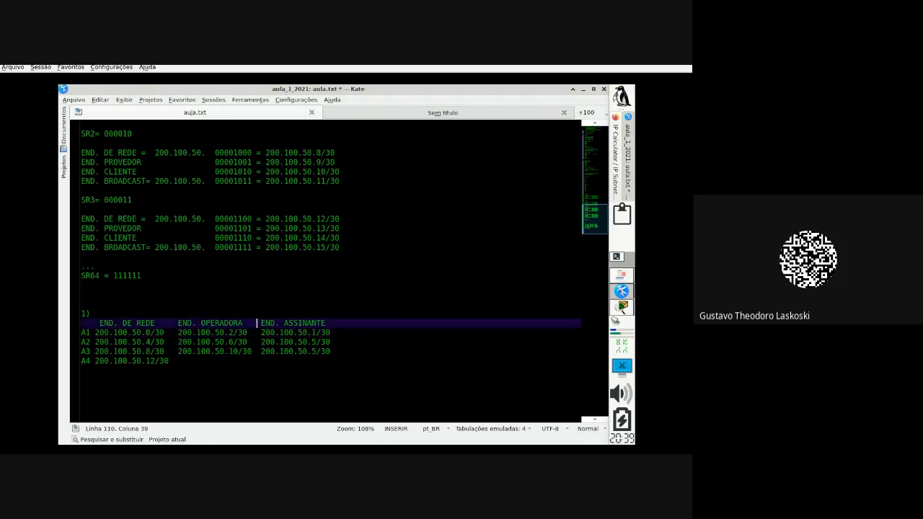
pyautogui.press('Down')
pyautogui.press('Down')
pyautogui.press('Down')
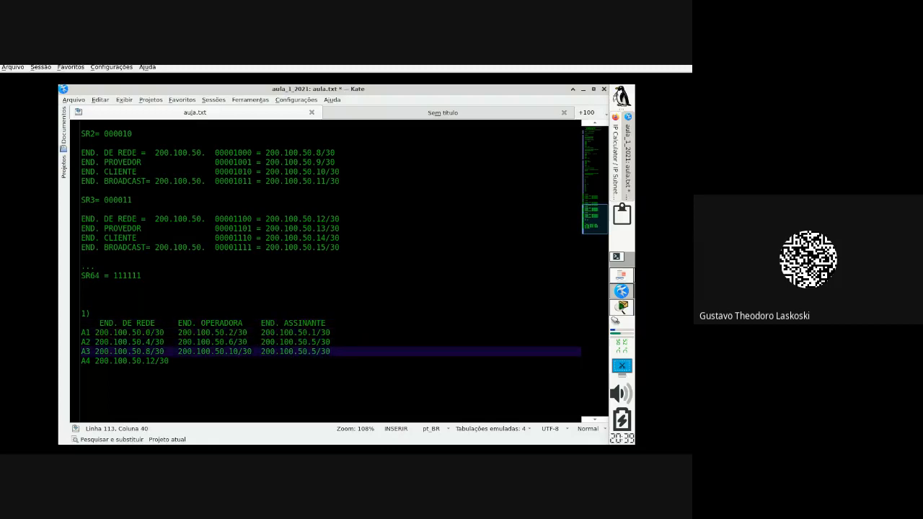
pyautogui.press('Right')
pyautogui.press('Right')
pyautogui.press('Right')
pyautogui.press('Right')
pyautogui.press('Right')
pyautogui.press('Right')
pyautogui.press('Right')
pyautogui.press('Right')
pyautogui.press('Right')
pyautogui.press('Right')
pyautogui.press('Right')
pyautogui.press('Delete')
pyautogui.write('9')
# Step: Give row A4 operator 200.100.50.14/30 and subscriber 200.100.50.13/30, then select the whole table
pyautogui.press('Down')
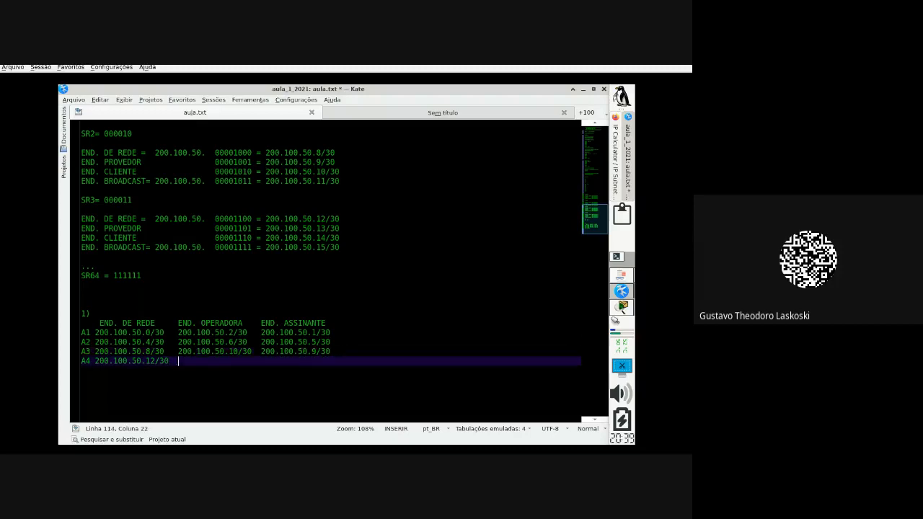
pyautogui.hotkey('ctrl', 'v')
pyautogui.press('Left')
pyautogui.press('Left')
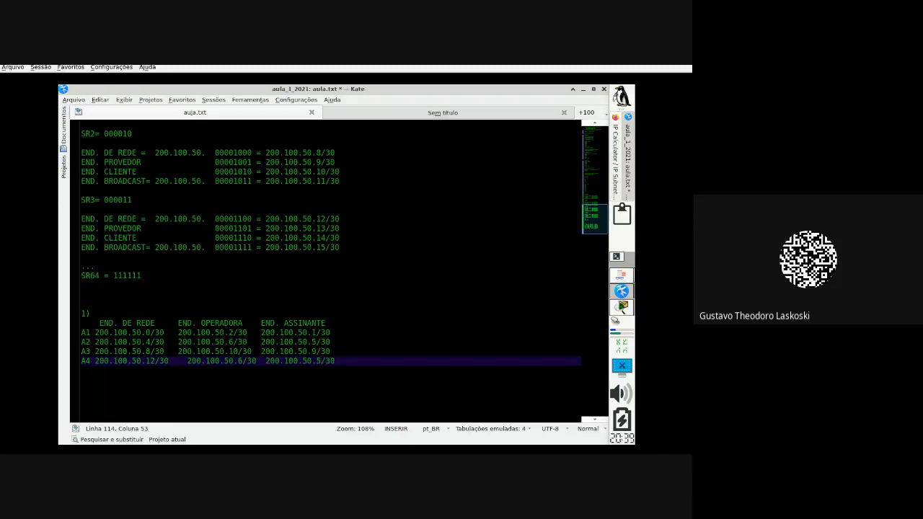
pyautogui.press('BackSpace')
pyautogui.write('13')
pyautogui.press('Left')
pyautogui.press('Left')
pyautogui.press('Left')
pyautogui.press('Left')
pyautogui.press('Left')
pyautogui.press('Left')
pyautogui.press('Left')
pyautogui.press('Left')
pyautogui.press('Left')
pyautogui.press('Left')
pyautogui.press('Left')
pyautogui.press('Left')
pyautogui.press('Left')
pyautogui.press('Left')
pyautogui.press('BackSpace')
pyautogui.write('14')
pyautogui.press('BackSpace')
pyautogui.press('BackSpace')
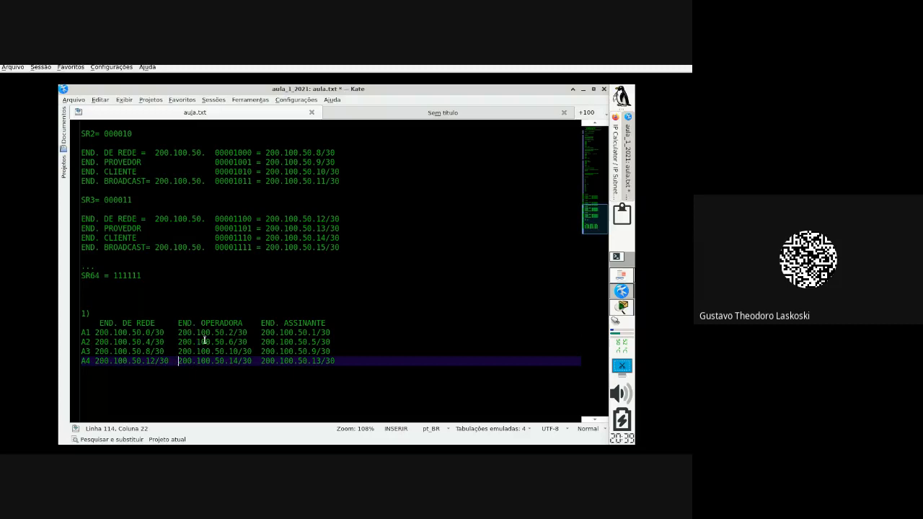
pyautogui.moveTo(334, 360); pyautogui.dragTo(79, 324)
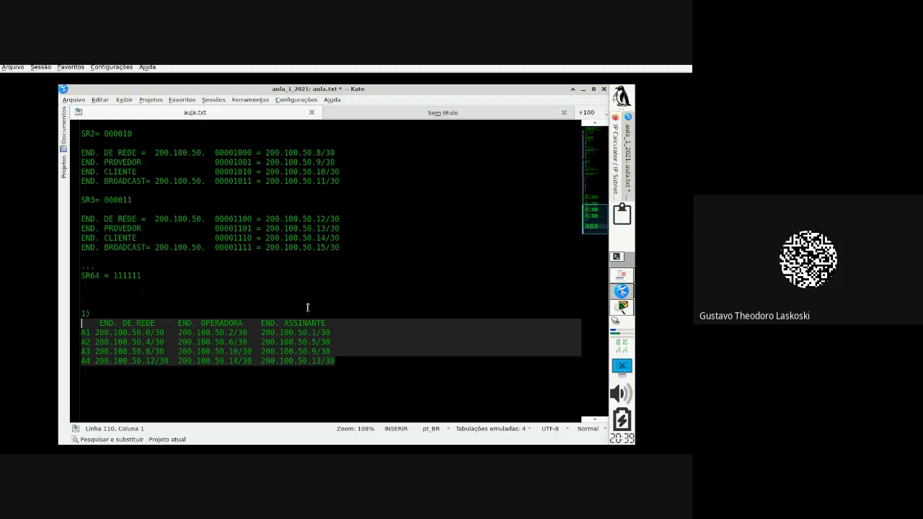
# Step: Paste the A1–A4 address table into a new text note on the workspace
pyautogui.click(623, 307)
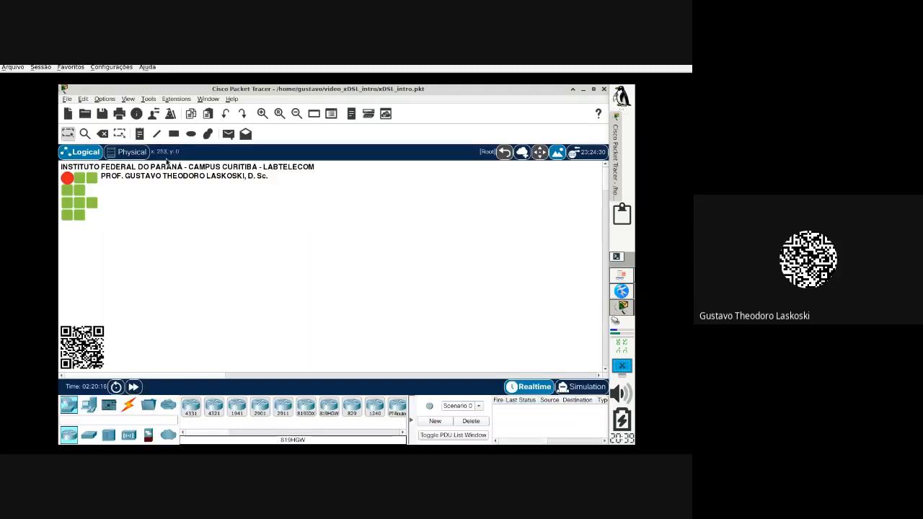
pyautogui.click(137, 136)
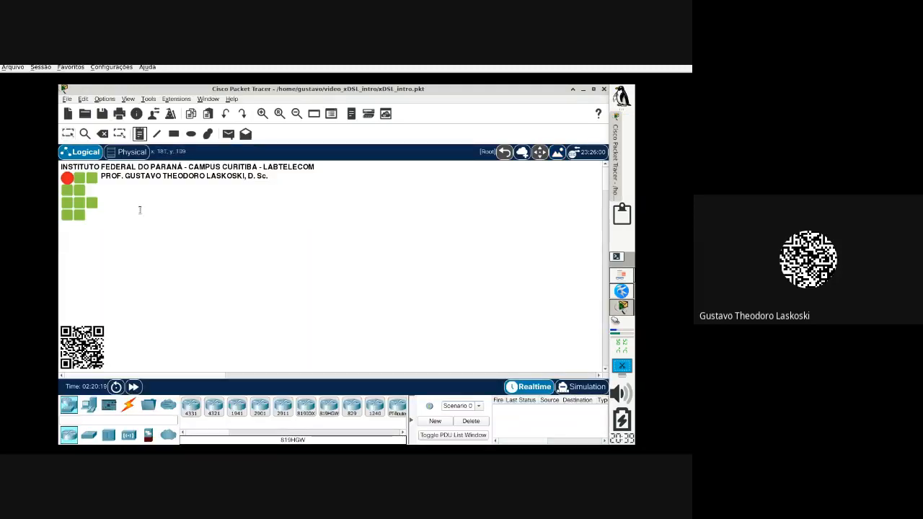
pyautogui.click(134, 190)
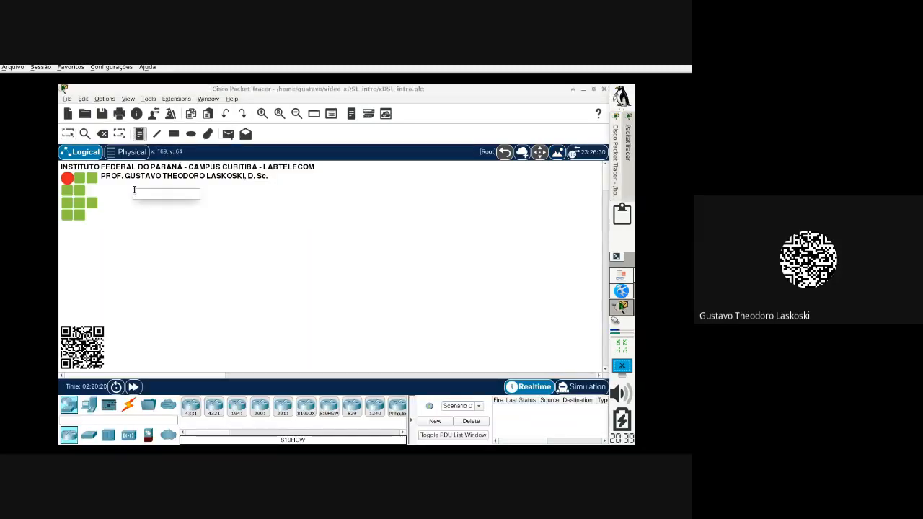
pyautogui.hotkey('ctrl', 'v')
pyautogui.click(278, 260)
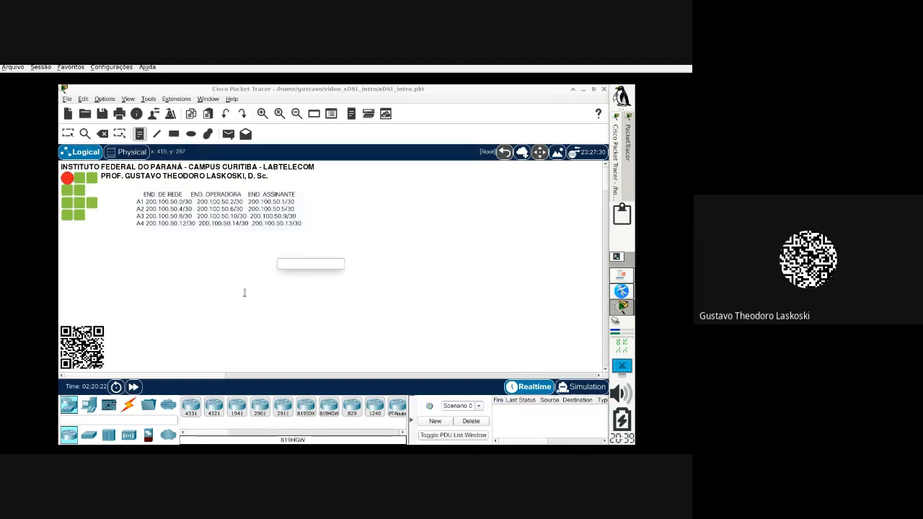
pyautogui.press('Escape')
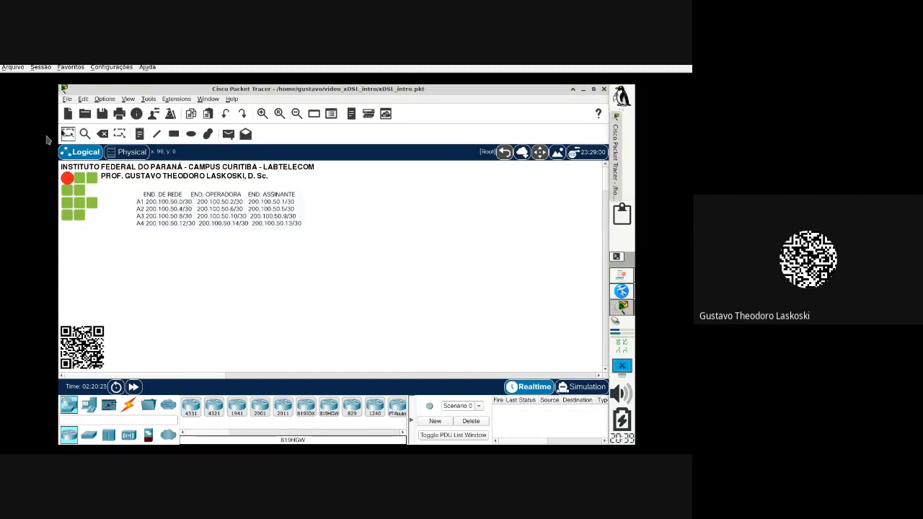
# Step: Nudge the address-table note slightly to the left
pyautogui.moveTo(182, 209); pyautogui.dragTo(157, 205)
pyautogui.click(336, 244)
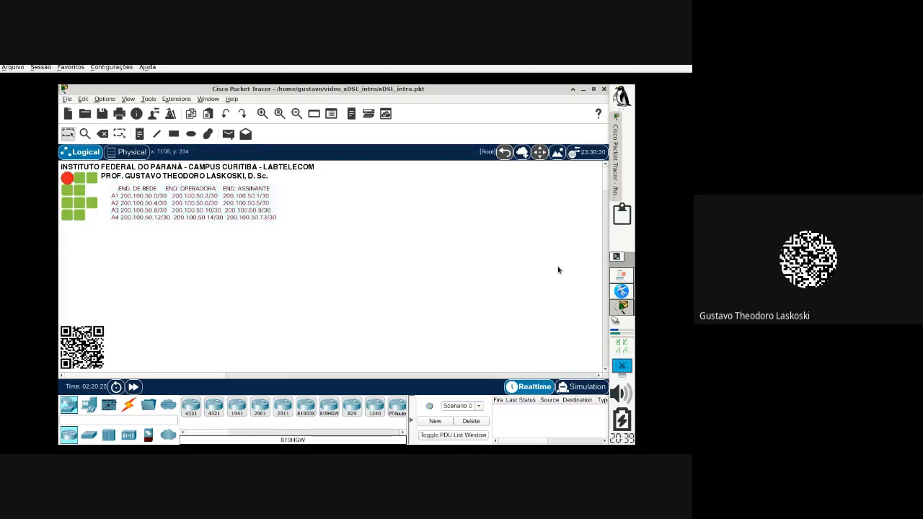
pyautogui.click(621, 276)
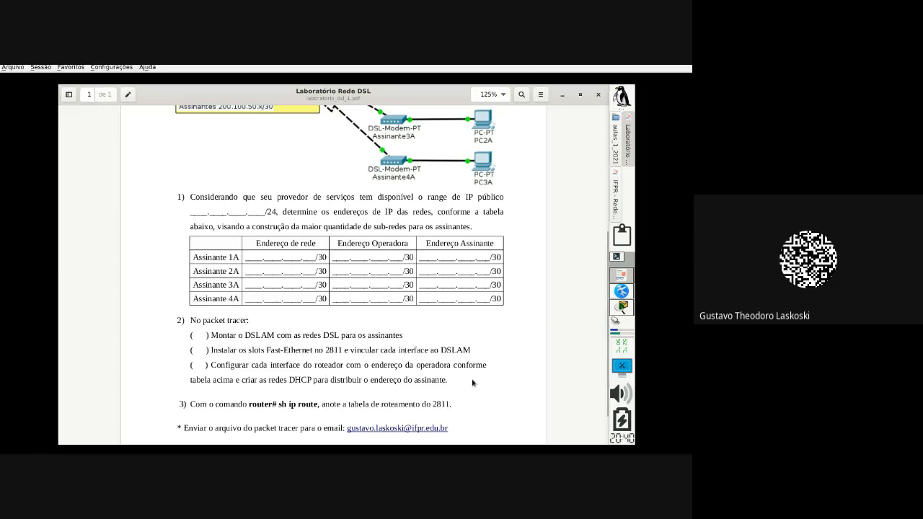
# Step: Scroll the PDF up to the REDE ADSL diagram, then return to the Packet Tracer topology
pyautogui.scroll(4, 472, 383)
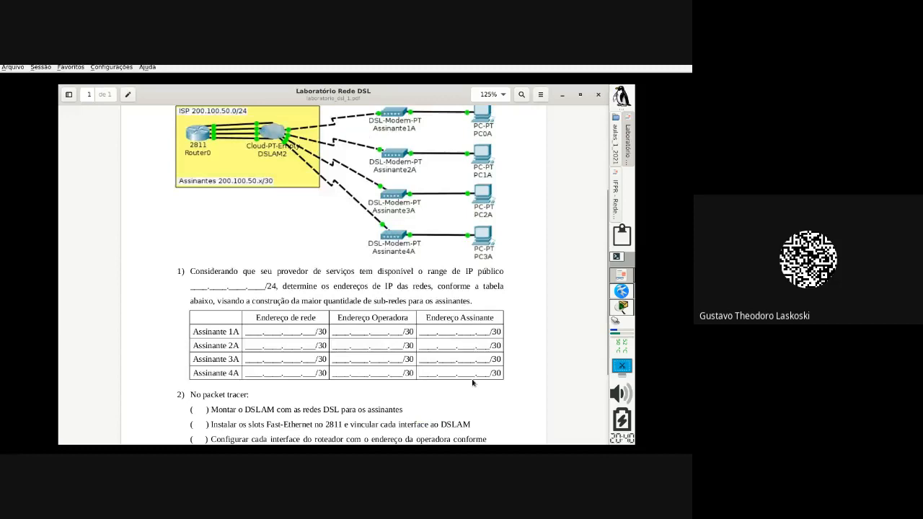
pyautogui.click(622, 307)
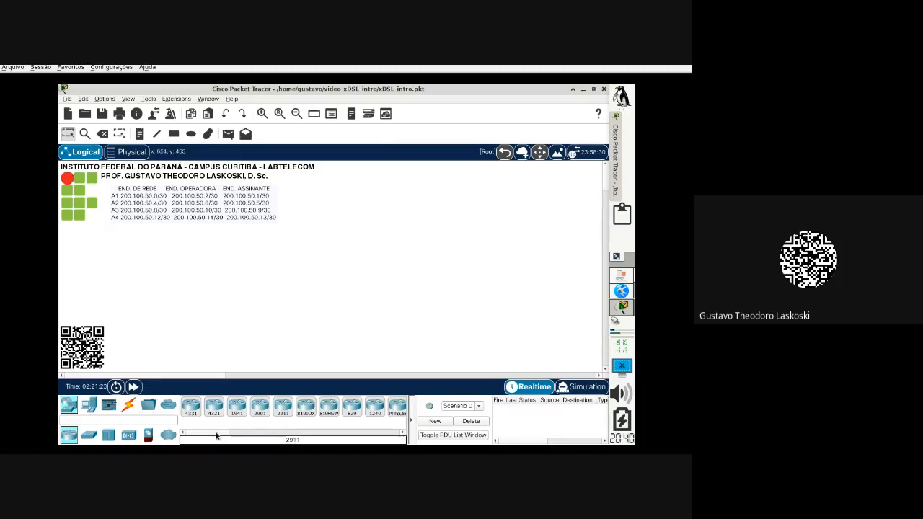
# Step: Place a 2811 router and four DSL modems from WAN Emulation on the workspace
pyautogui.moveTo(217, 435); pyautogui.dragTo(258, 437)
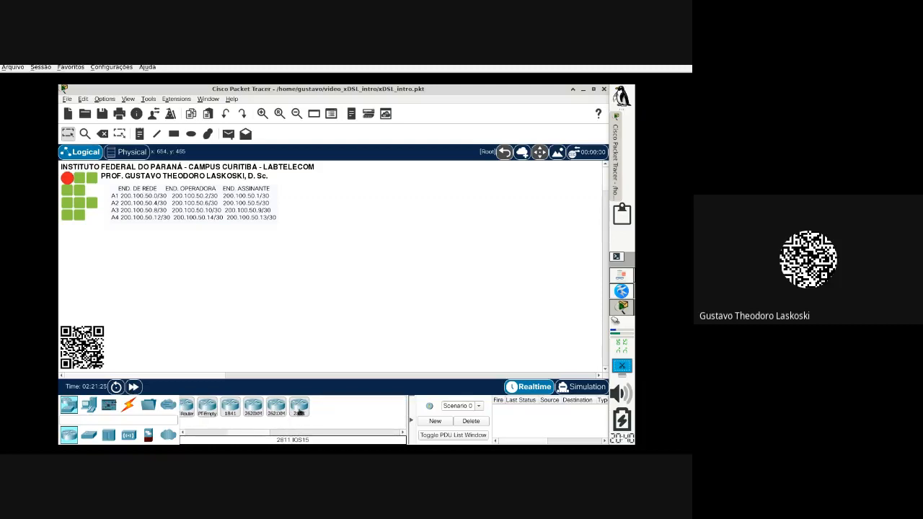
pyautogui.moveTo(299, 411); pyautogui.dragTo(183, 282)
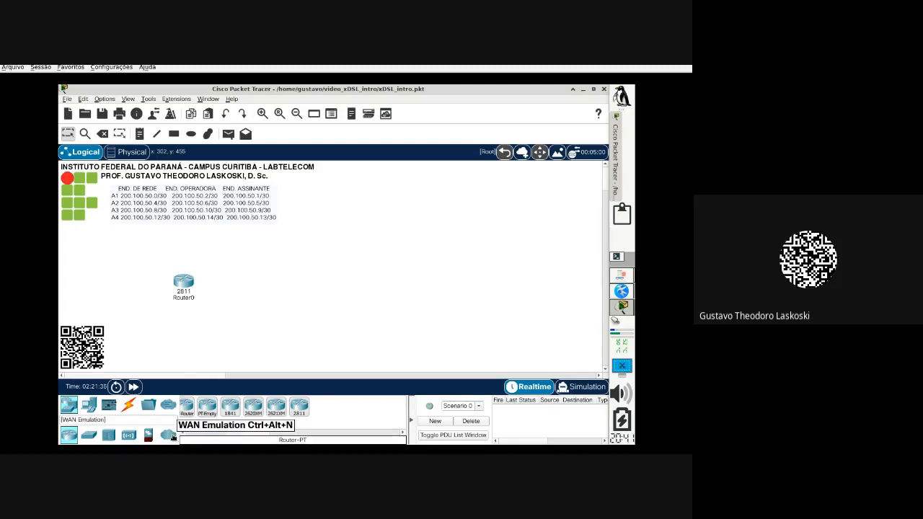
pyautogui.click(168, 435)
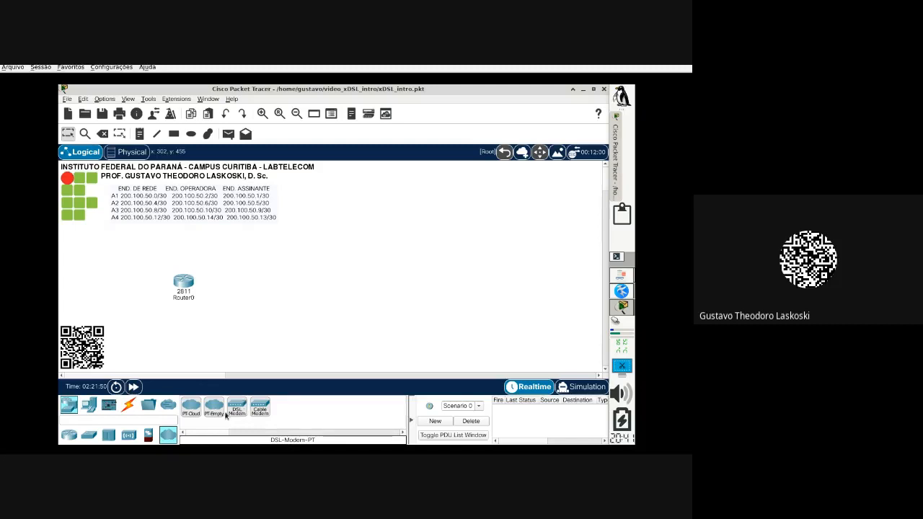
pyautogui.moveTo(237, 408); pyautogui.dragTo(416, 231)
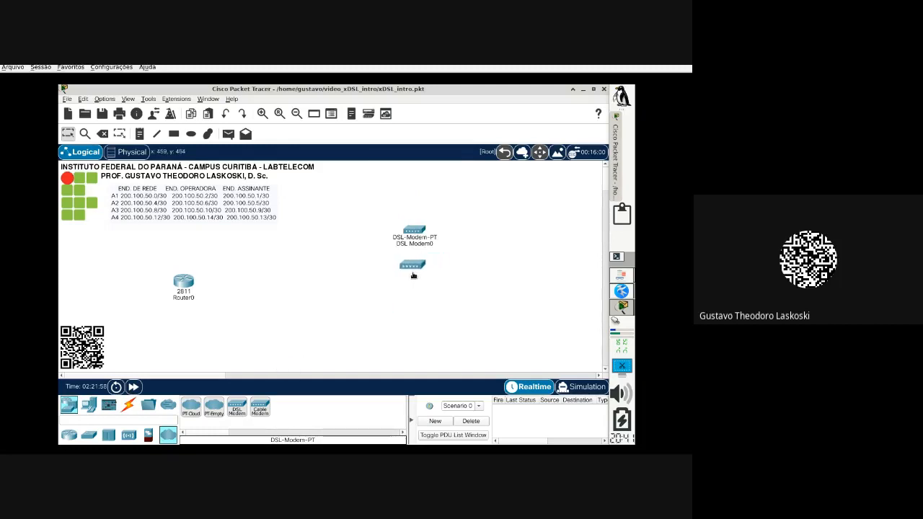
pyautogui.click(415, 275)
pyautogui.click(240, 407)
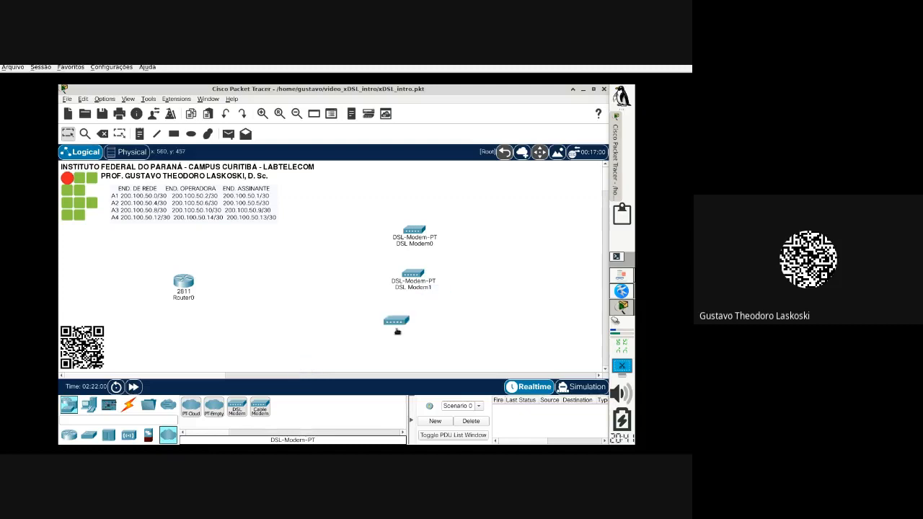
pyautogui.click(415, 326)
pyautogui.click(241, 407)
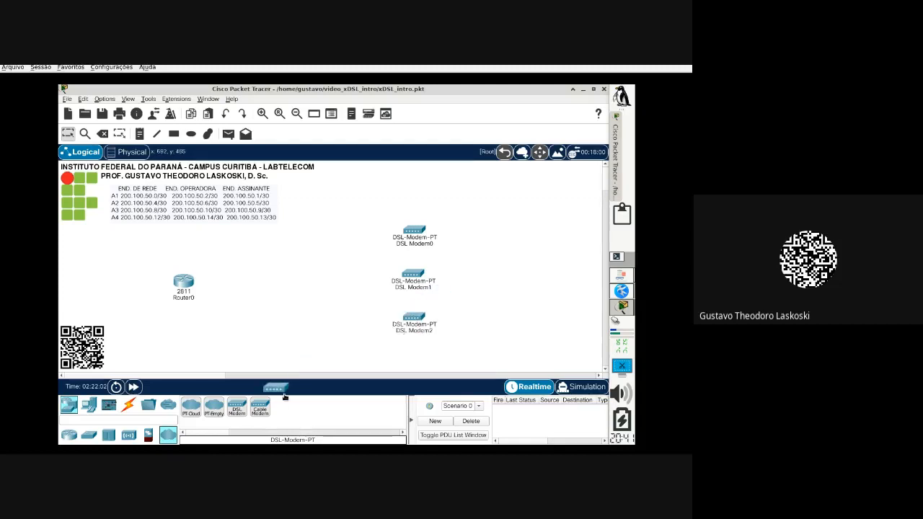
pyautogui.click(415, 367)
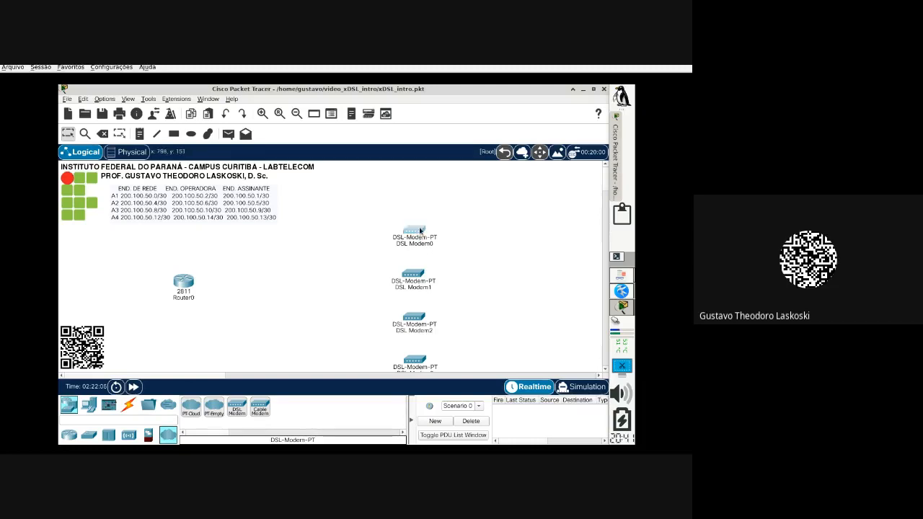
# Step: Arrange DSL Modem0–3 into a tidy vertical column on the right
pyautogui.moveTo(417, 232); pyautogui.dragTo(450, 202)
pyautogui.moveTo(418, 287); pyautogui.dragTo(456, 250)
pyautogui.moveTo(412, 332); pyautogui.dragTo(444, 291)
pyautogui.moveTo(409, 364); pyautogui.dragTo(441, 322)
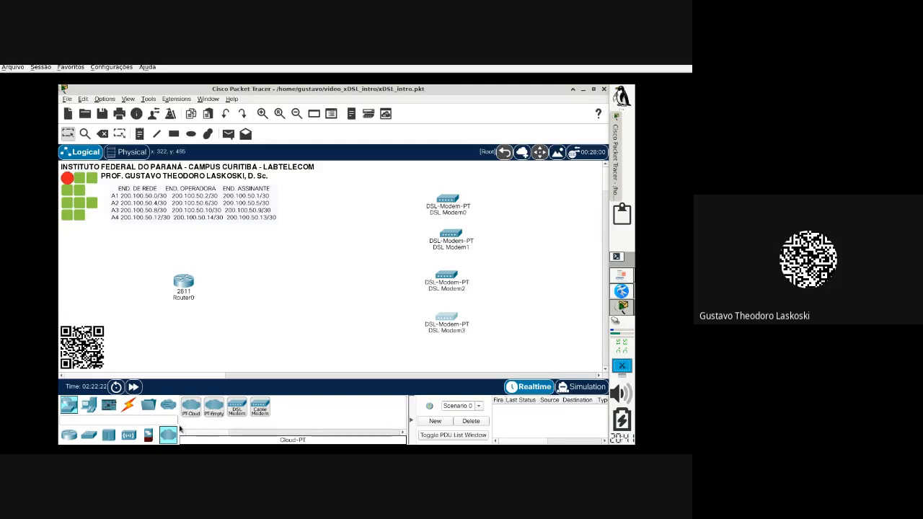
# Step: Place an empty cloud beside Router0 and rename it from Cloud0 to DSLAM
pyautogui.click(218, 416)
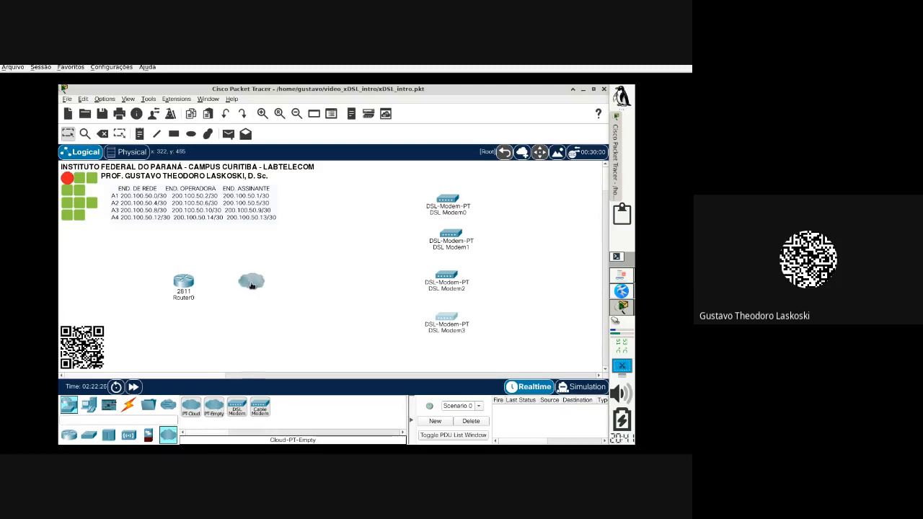
pyautogui.click(261, 286)
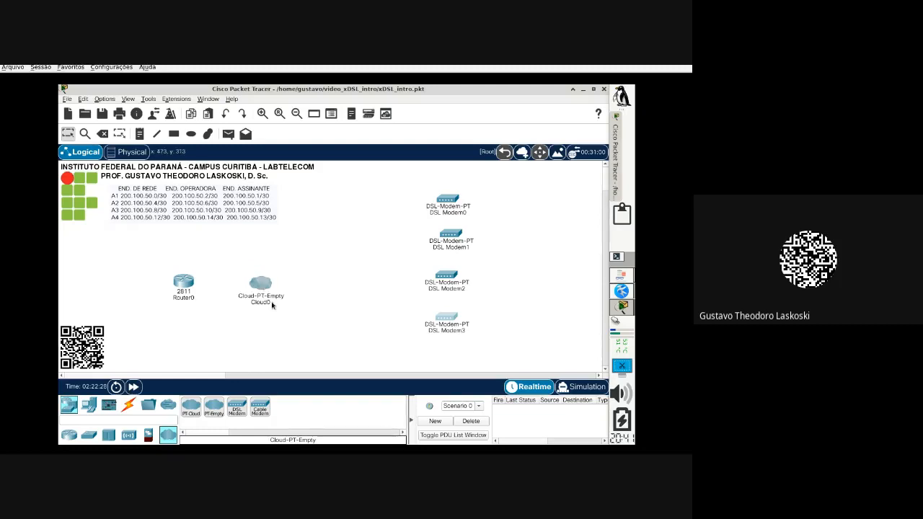
pyautogui.click(271, 302)
pyautogui.moveTo(272, 304); pyautogui.dragTo(229, 299)
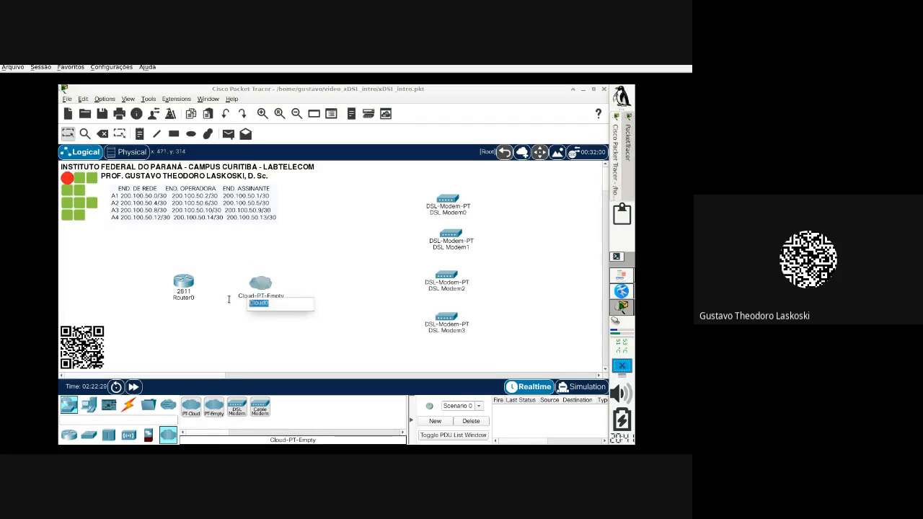
pyautogui.write('DSLAM')
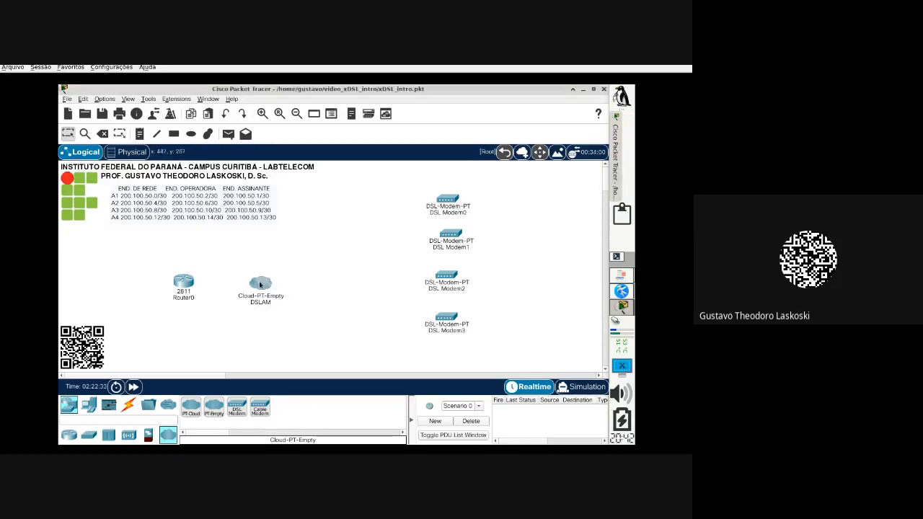
pyautogui.moveTo(259, 287); pyautogui.dragTo(268, 288)
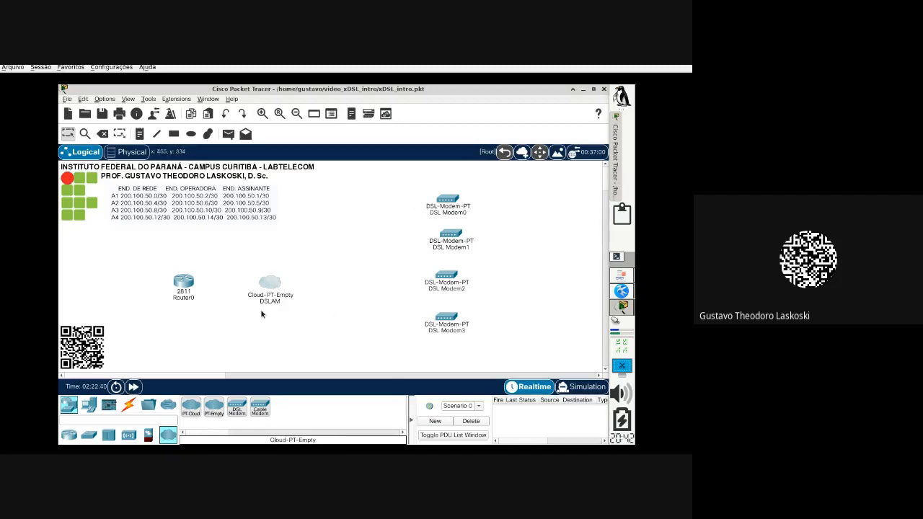
pyautogui.moveTo(269, 285)
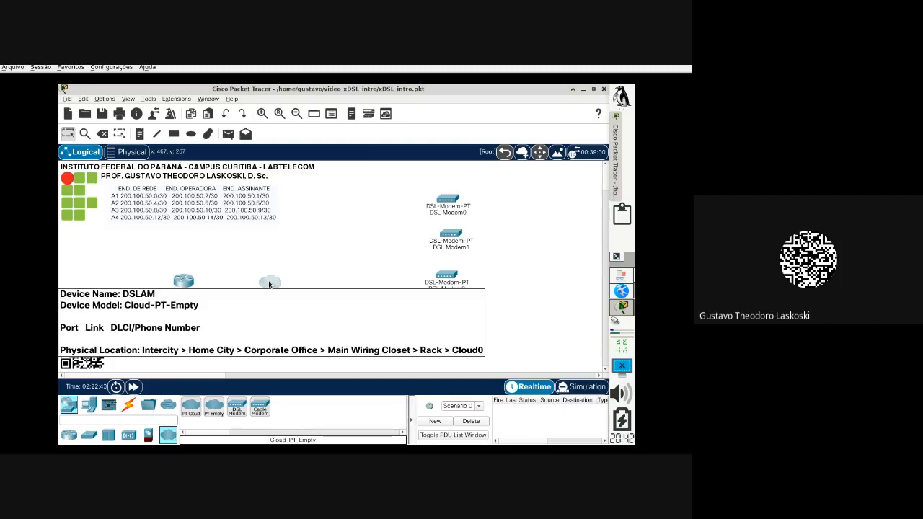
# Step: Open the DSLAM's device window maximized with its physical view zoomed in, then view the lab diagram
pyautogui.click(268, 283)
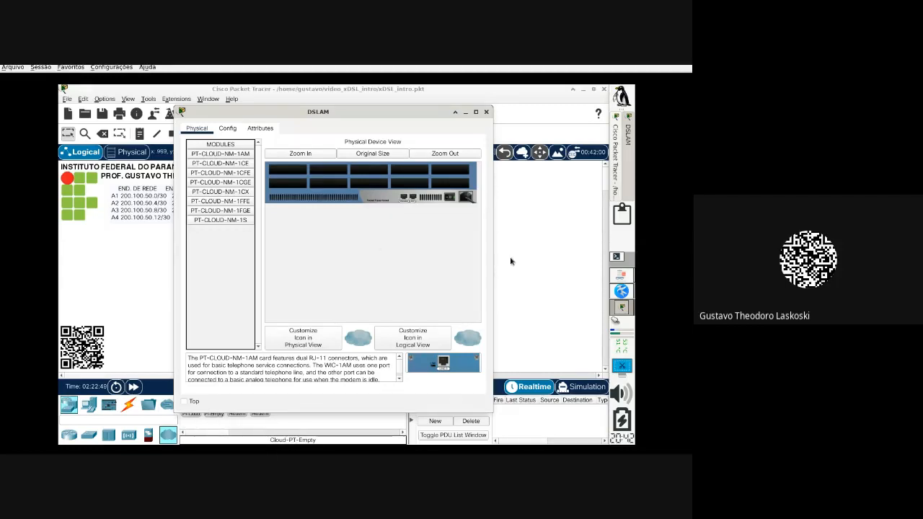
pyautogui.click(476, 111)
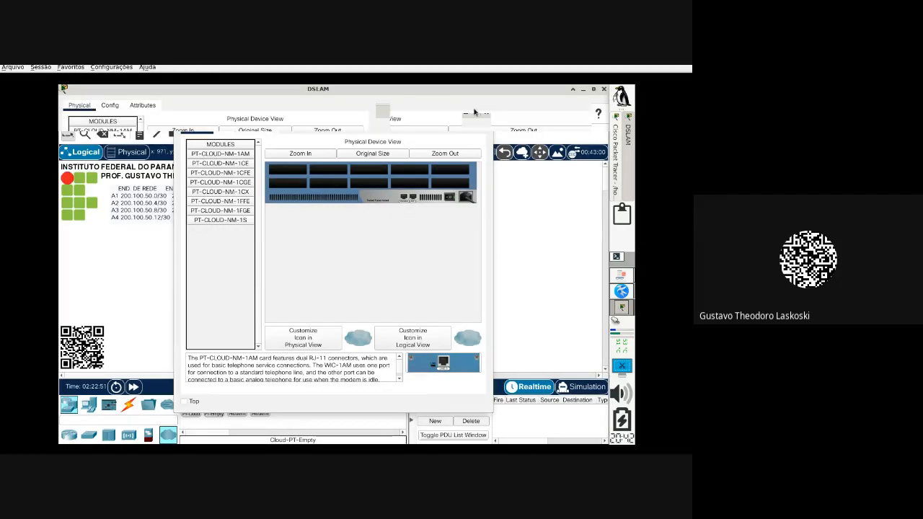
pyautogui.click(241, 134)
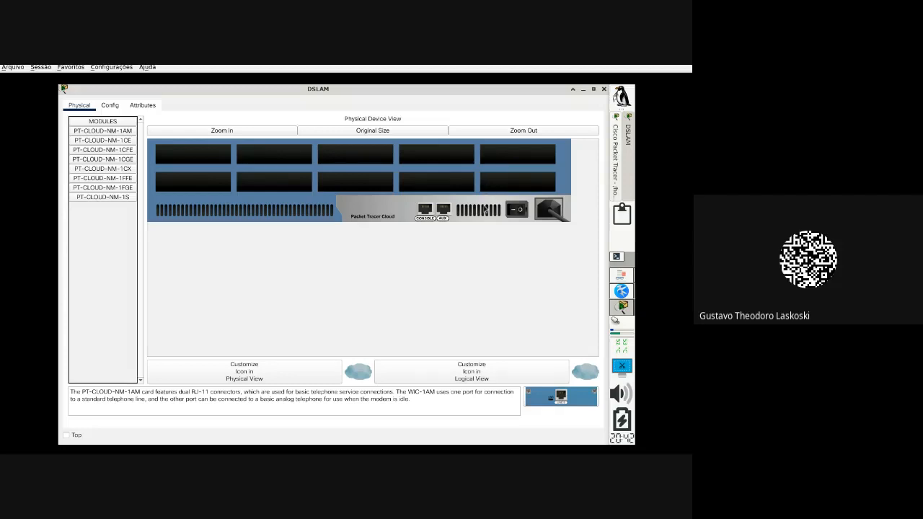
pyautogui.click(629, 277)
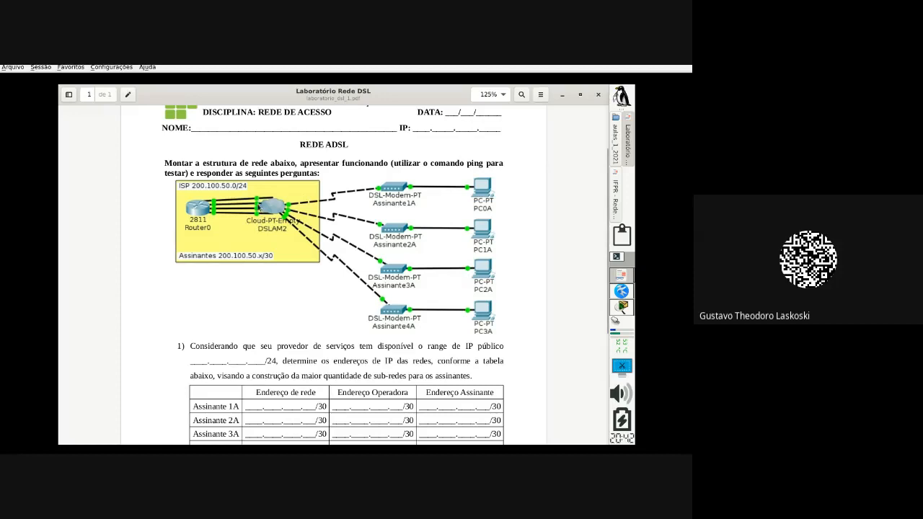
# Step: Check the subnet notes in Kate, then select the PT-CLOUD-NM-1AM module in the DSLAM window
pyautogui.click(620, 297)
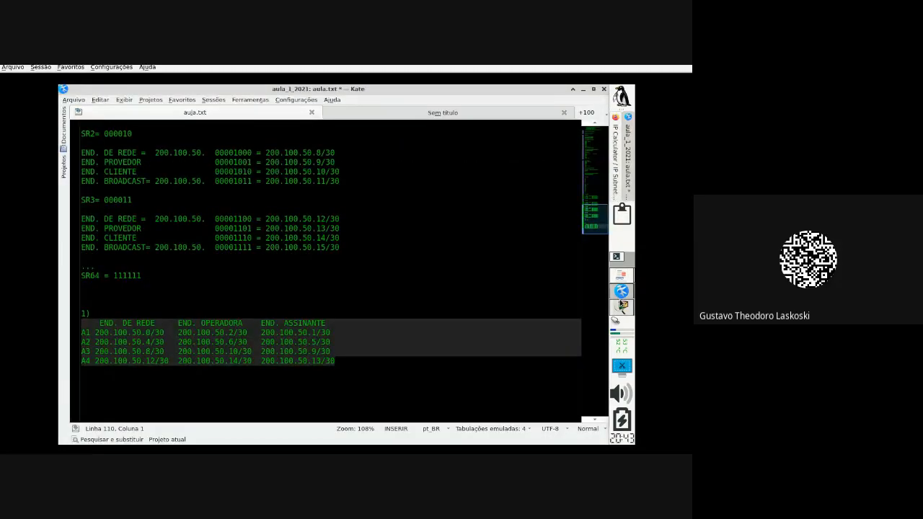
pyautogui.click(622, 308)
pyautogui.click(107, 130)
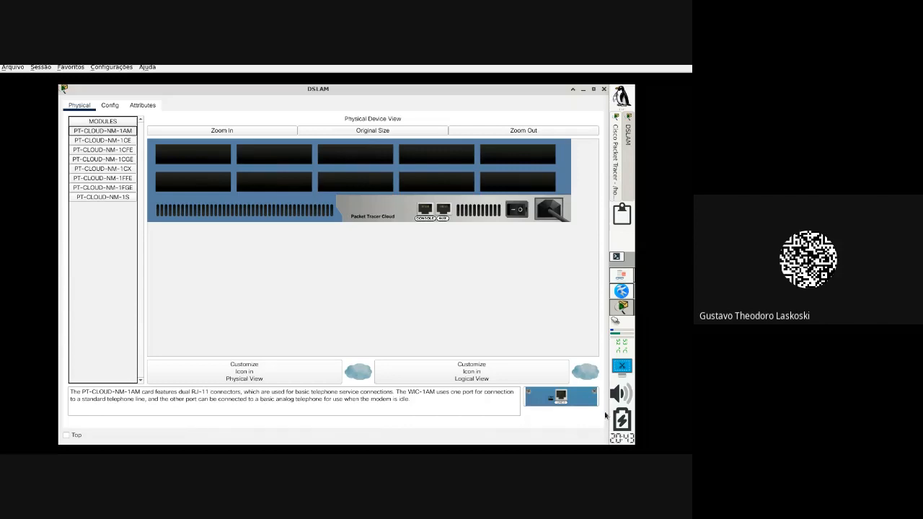
# Step: Install PT-CLOUD-NM-1AM modules into all five lower DSLAM slots, from last to first
pyautogui.moveTo(581, 404); pyautogui.dragTo(516, 182)
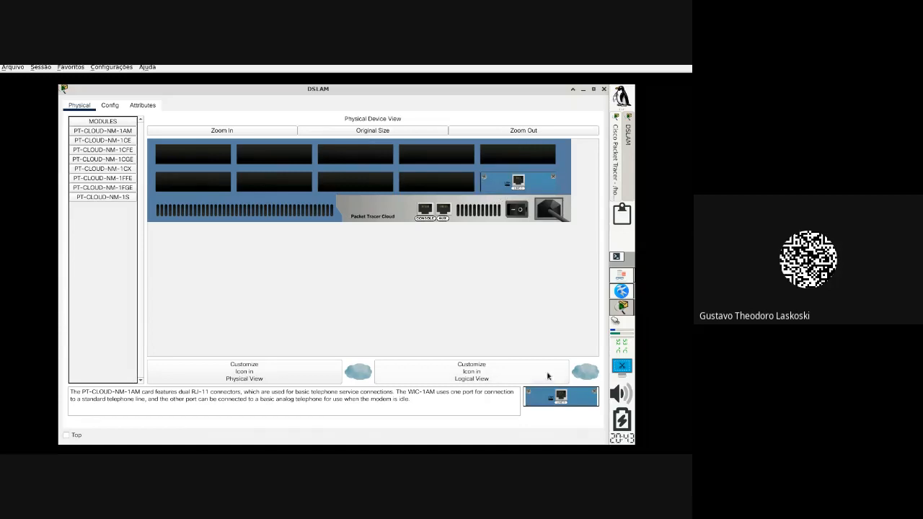
pyautogui.moveTo(577, 408); pyautogui.dragTo(434, 180)
pyautogui.moveTo(546, 395); pyautogui.dragTo(355, 184)
pyautogui.moveTo(589, 404); pyautogui.dragTo(277, 184)
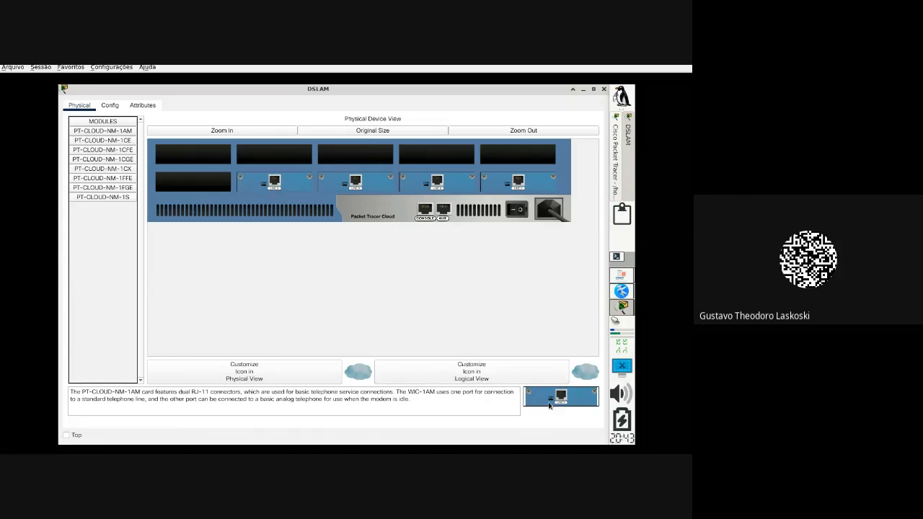
pyautogui.moveTo(551, 404); pyautogui.dragTo(189, 184)
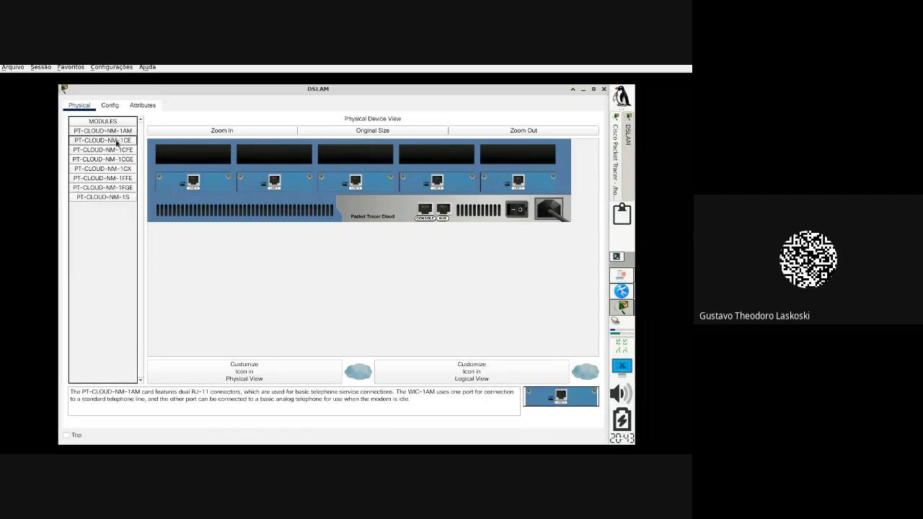
pyautogui.click(112, 142)
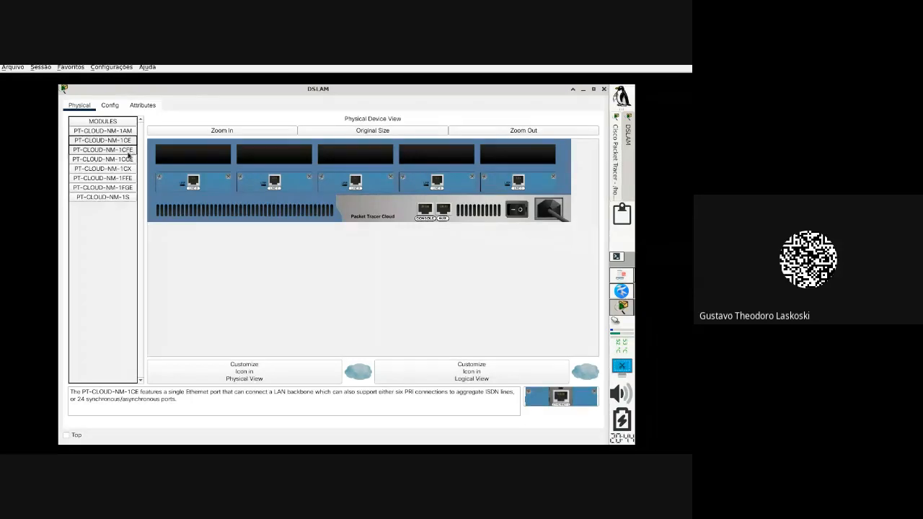
# Step: Install PT-CLOUD-NM-1CFE Fast Ethernet modules into the five top DSLAM slots
pyautogui.click(128, 152)
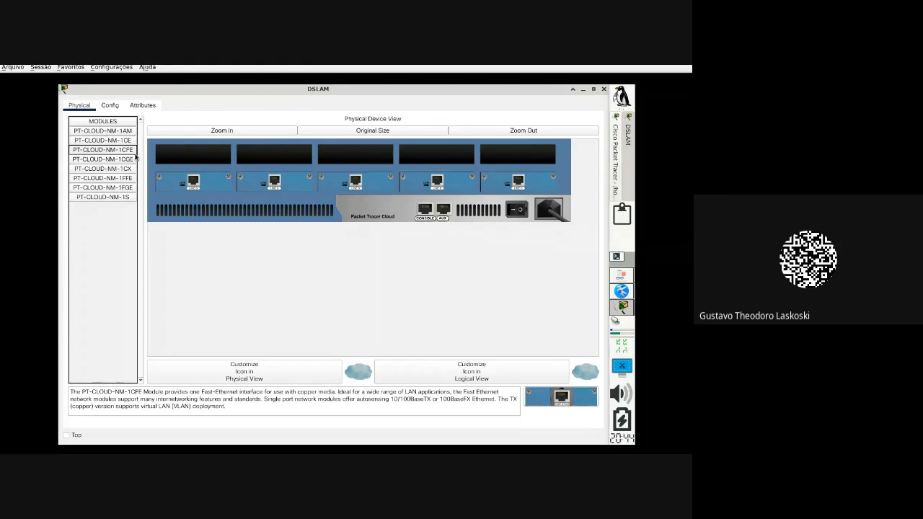
pyautogui.moveTo(574, 403); pyautogui.dragTo(513, 158)
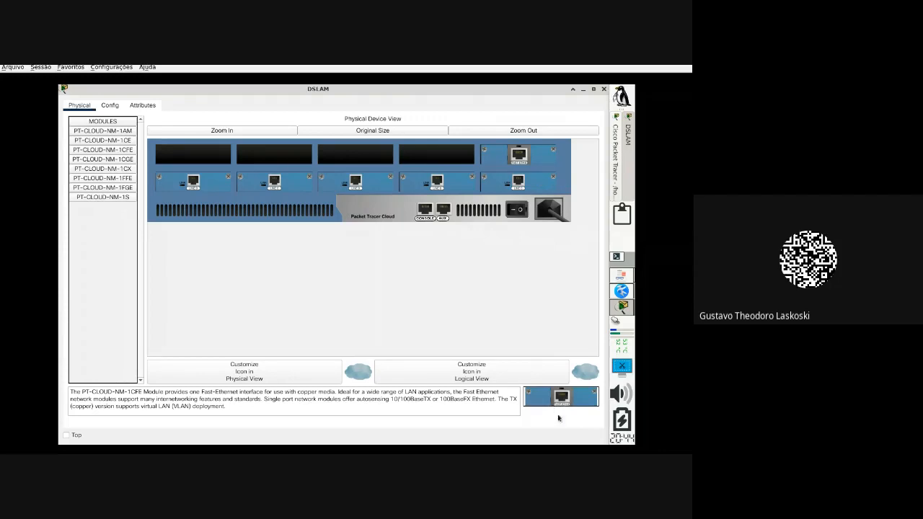
pyautogui.moveTo(560, 407); pyautogui.dragTo(438, 154)
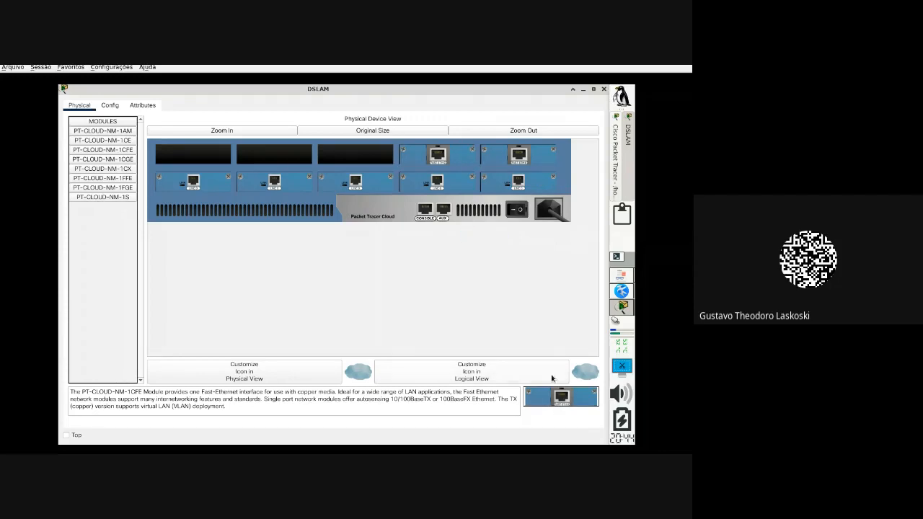
pyautogui.moveTo(561, 402); pyautogui.dragTo(374, 155)
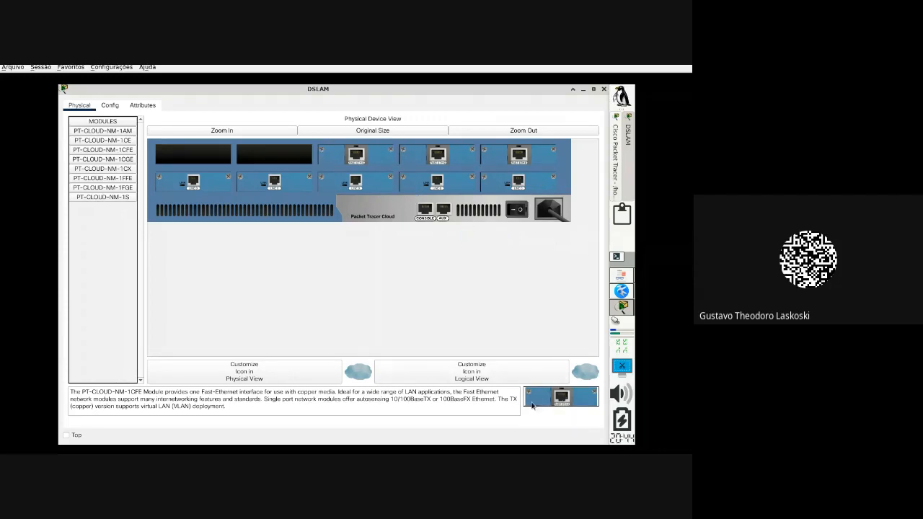
pyautogui.moveTo(534, 398); pyautogui.dragTo(268, 157)
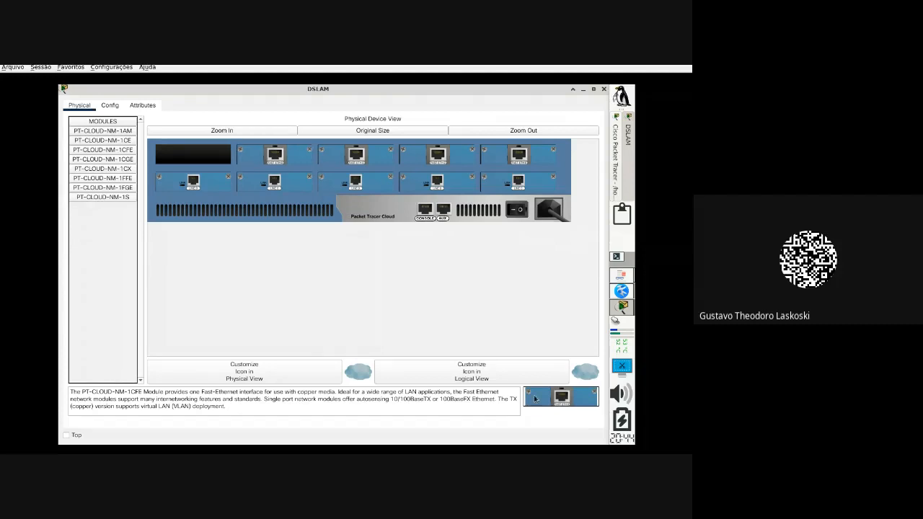
pyautogui.moveTo(548, 404); pyautogui.dragTo(188, 161)
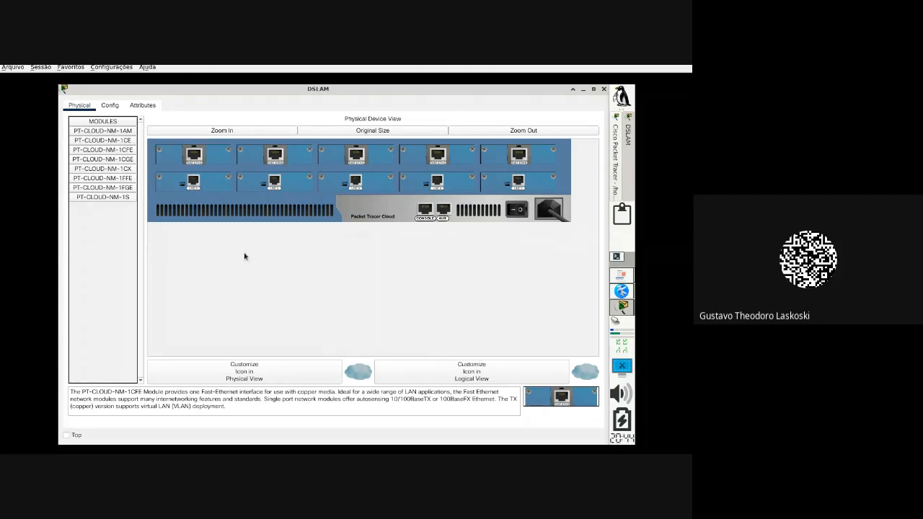
# Step: Power the DSLAM on and close its device window
pyautogui.click(121, 159)
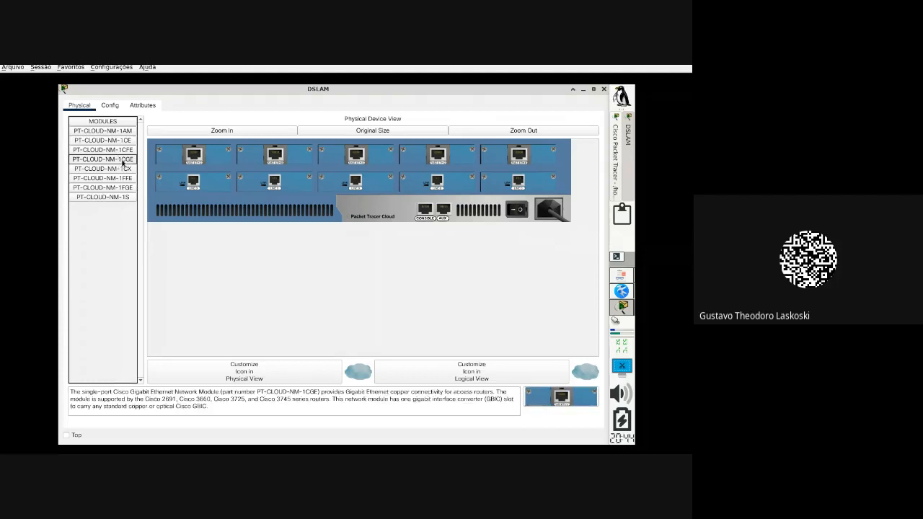
pyautogui.click(516, 210)
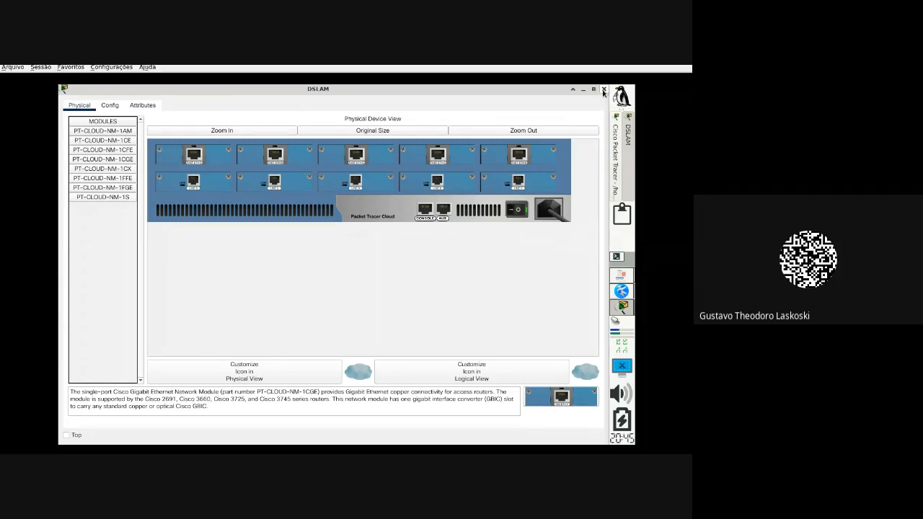
pyautogui.click(604, 90)
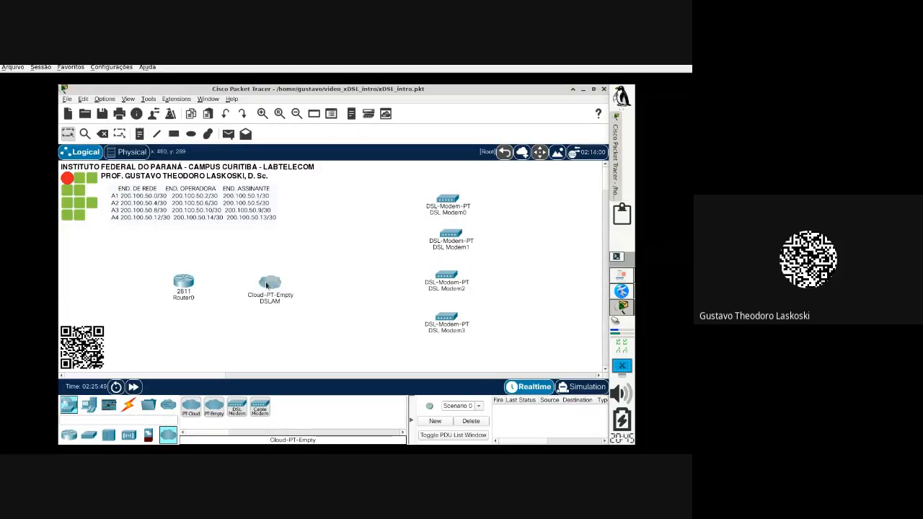
# Step: Review the lab diagram in the PDF, then open Router0's device window
pyautogui.moveTo(266, 285)
pyautogui.moveTo(189, 284)
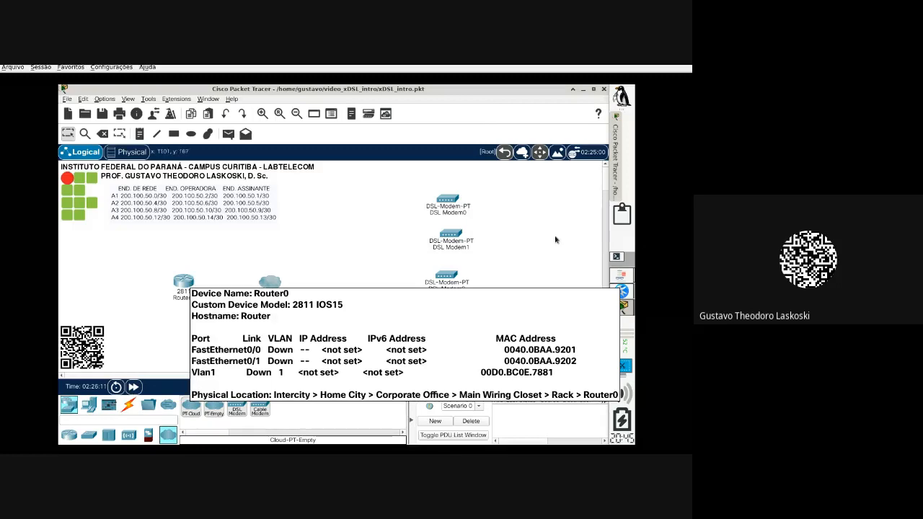
pyautogui.click(620, 278)
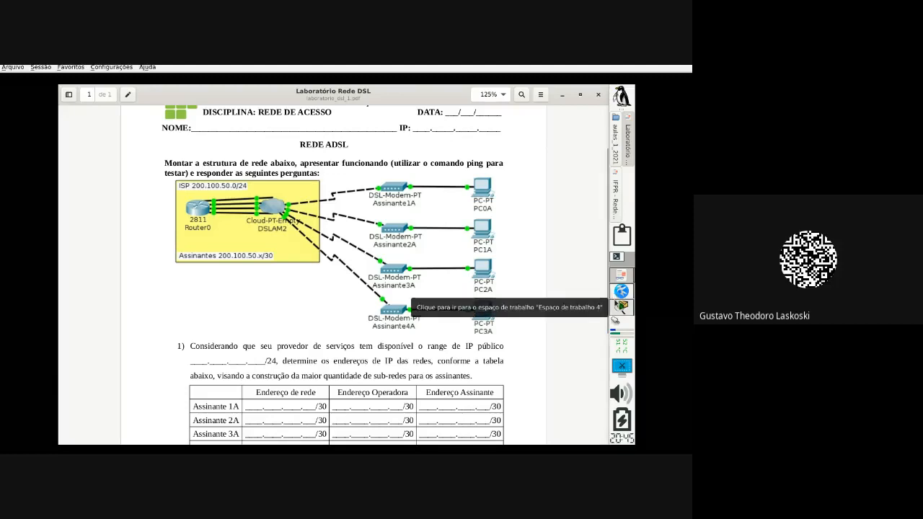
pyautogui.click(618, 299)
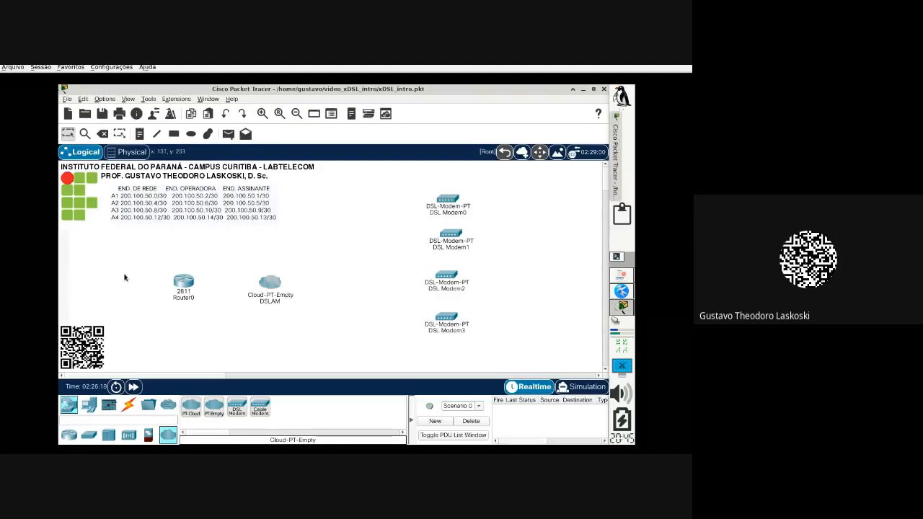
pyautogui.click(186, 290)
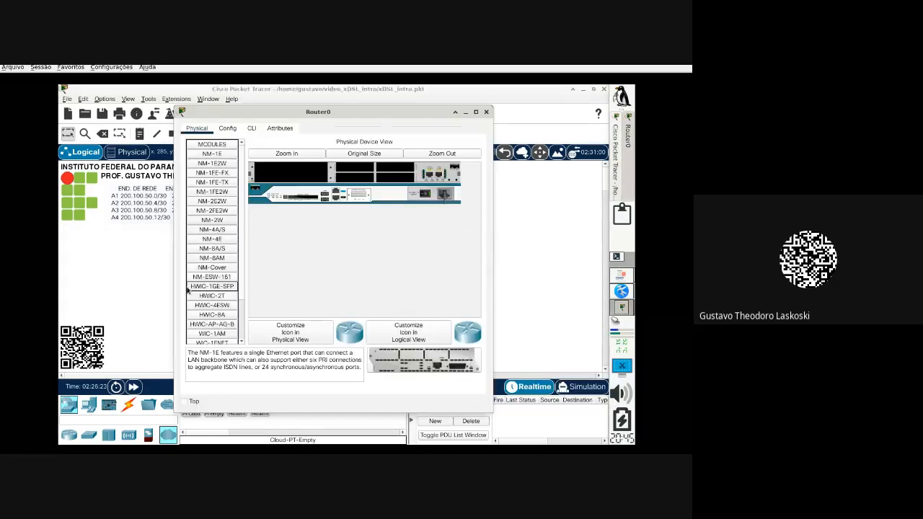
# Step: Maximize Router0's window, zoom its physical view, and install NM-2FE2W in the first slot
pyautogui.click(476, 113)
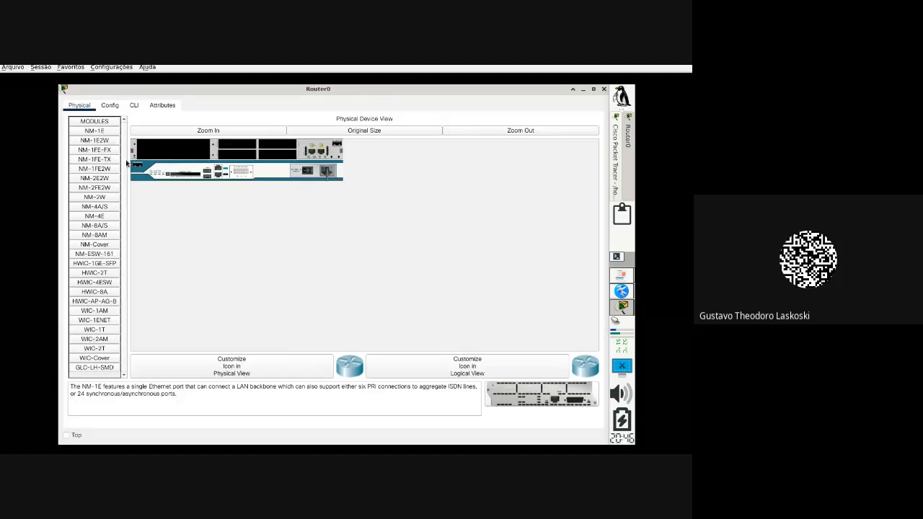
pyautogui.click(167, 133)
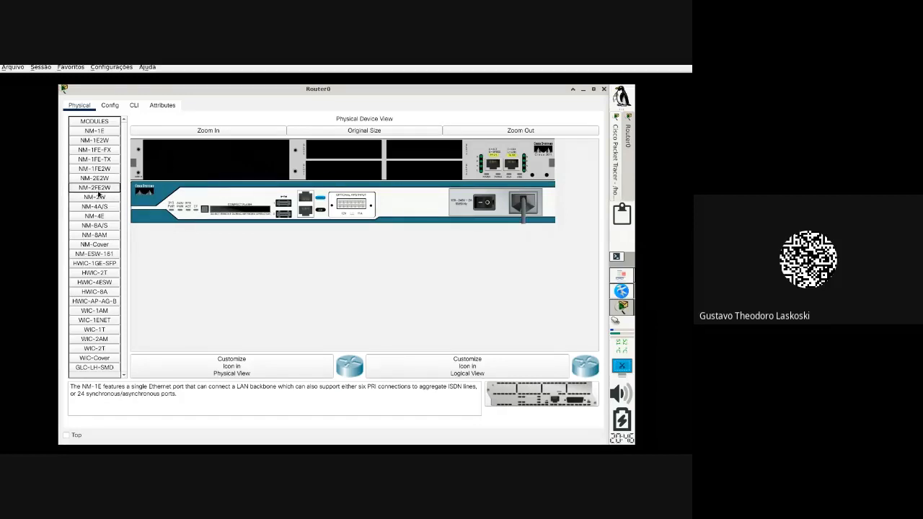
pyautogui.moveTo(98, 190); pyautogui.dragTo(220, 160)
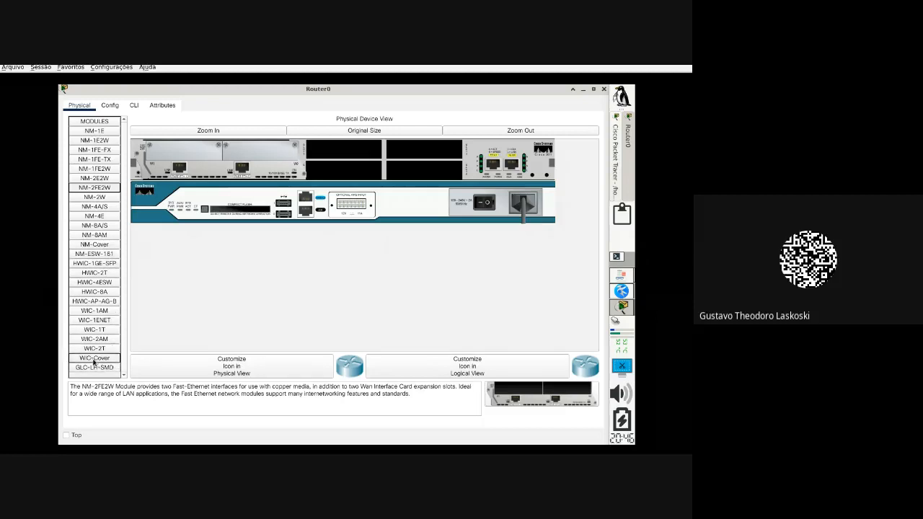
# Step: Fit WIC-Cover plates into the empty WIC slots and power Router0 on
pyautogui.moveTo(87, 362); pyautogui.dragTo(354, 170)
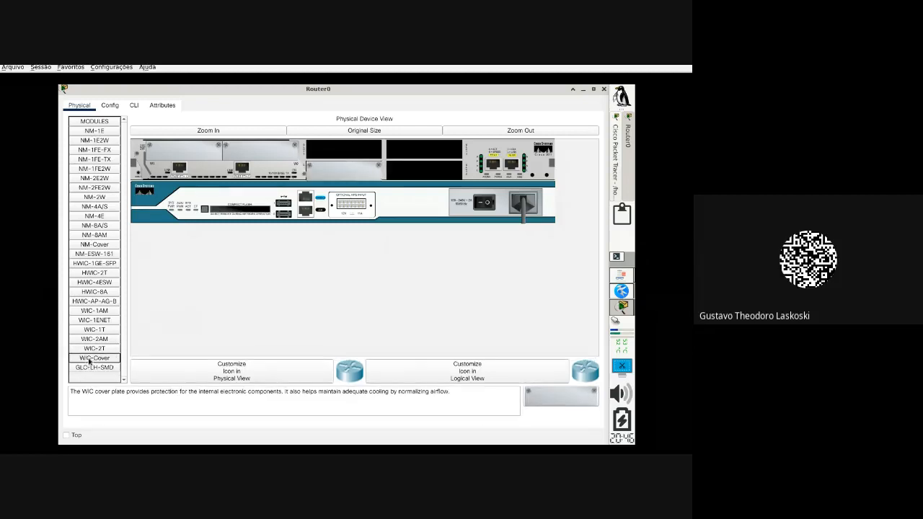
pyautogui.moveTo(89, 361); pyautogui.dragTo(356, 160)
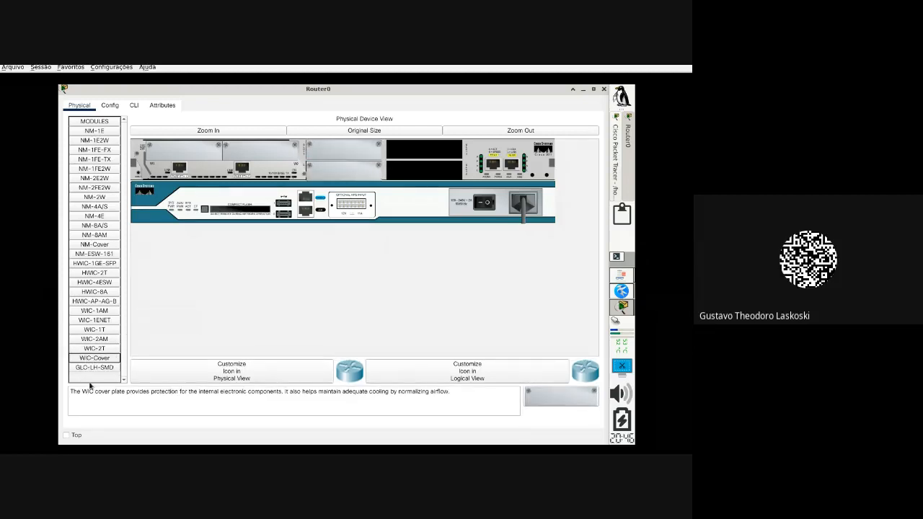
pyautogui.moveTo(93, 361); pyautogui.dragTo(426, 170)
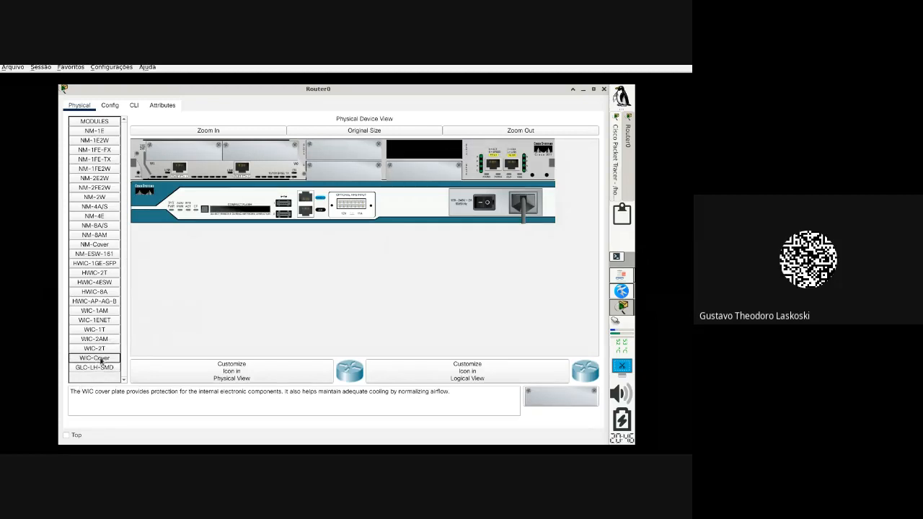
pyautogui.moveTo(99, 362); pyautogui.dragTo(440, 173)
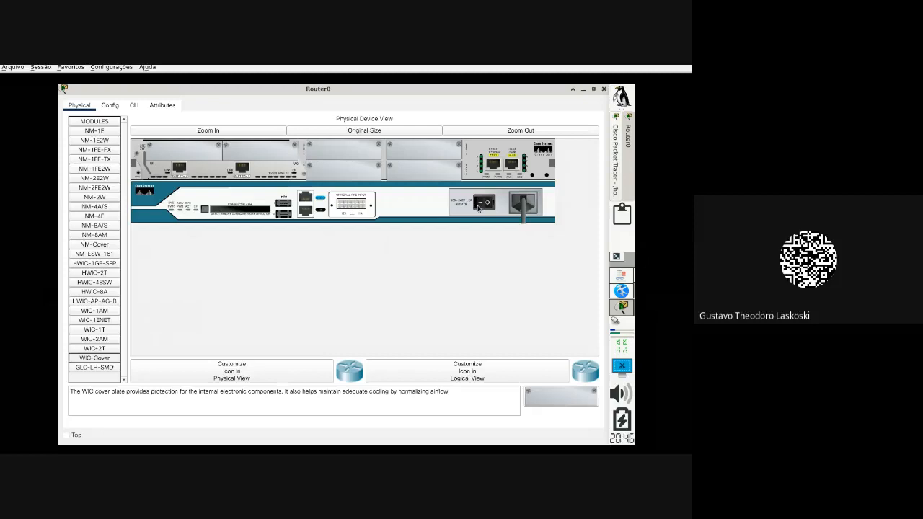
pyautogui.click(479, 205)
pyautogui.doubleClick(511, 90)
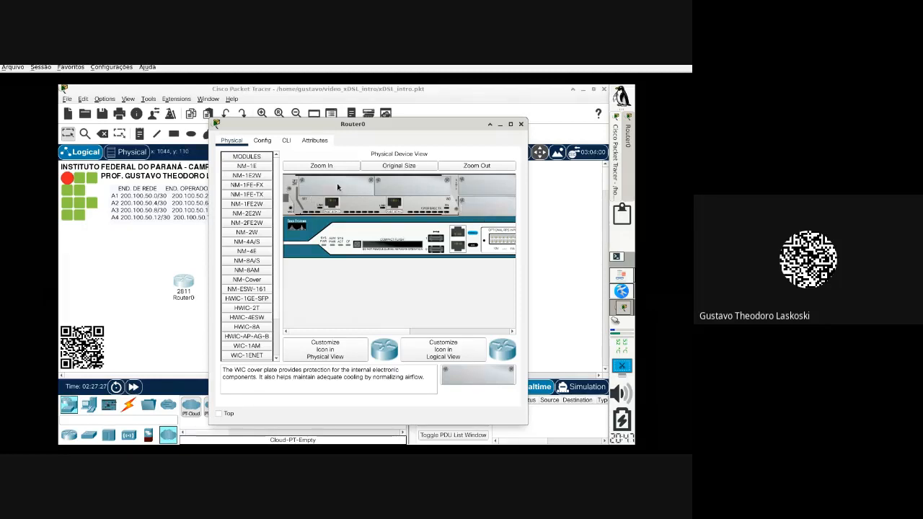
# Step: Close the Router0 window, then nudge the DSLAM and Router0 slightly upward so they line up
pyautogui.click(521, 124)
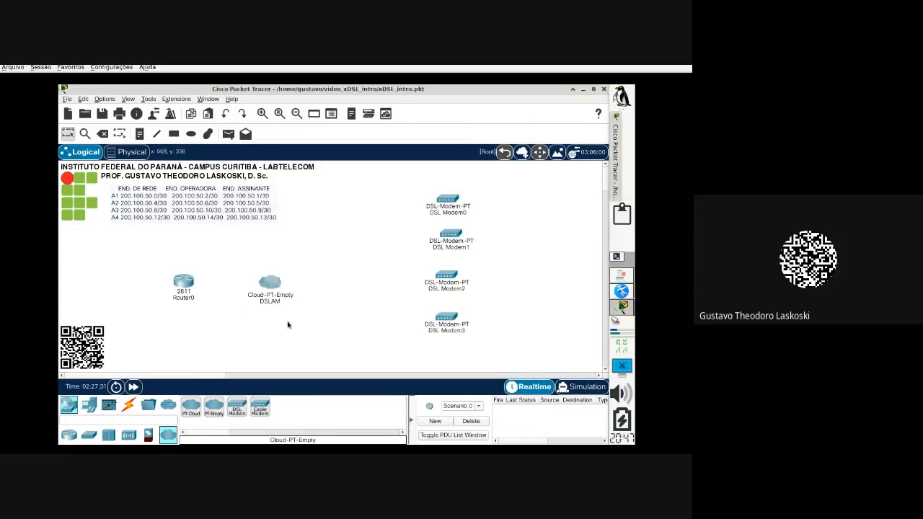
pyautogui.moveTo(271, 292); pyautogui.dragTo(292, 290)
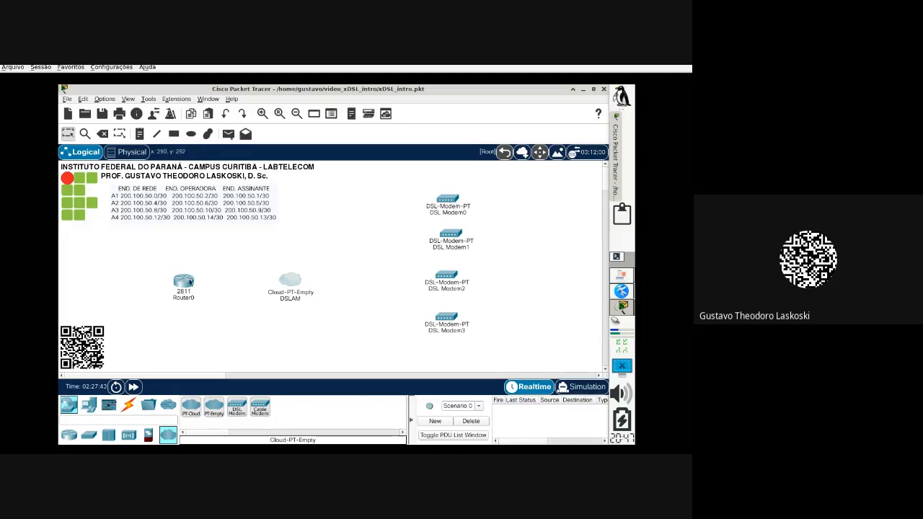
pyautogui.moveTo(190, 282)
pyautogui.moveTo(288, 288); pyautogui.dragTo(291, 276)
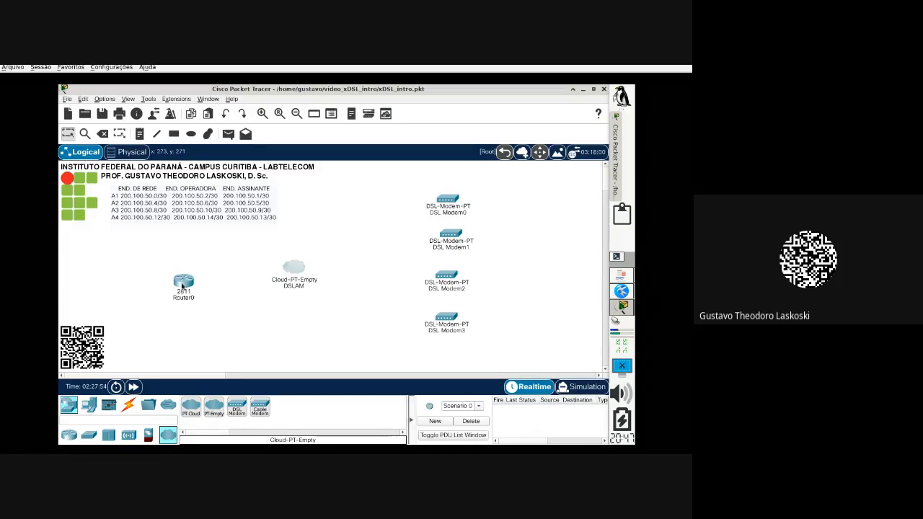
pyautogui.moveTo(177, 286); pyautogui.dragTo(191, 272)
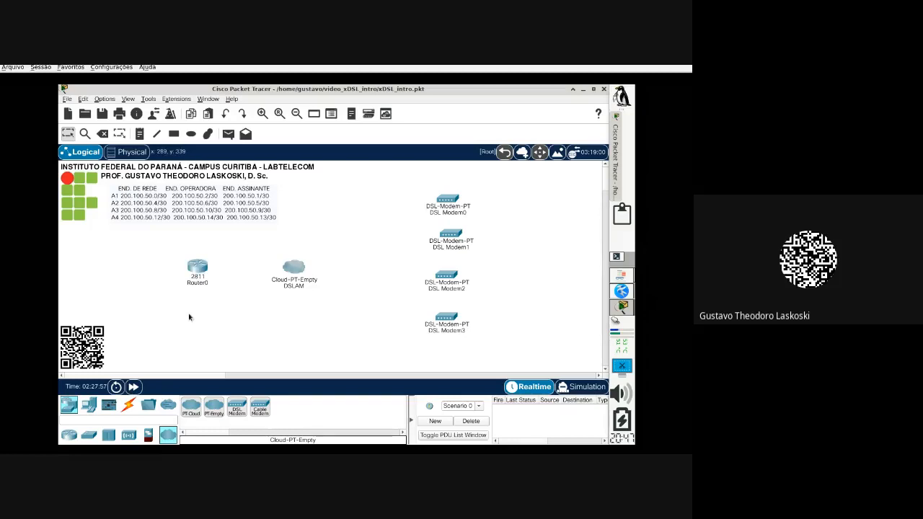
# Step: Rename DSL Modem0–3 to A1, A2, A3 and A4, top to bottom
pyautogui.click(461, 212)
pyautogui.moveTo(487, 215); pyautogui.dragTo(409, 214)
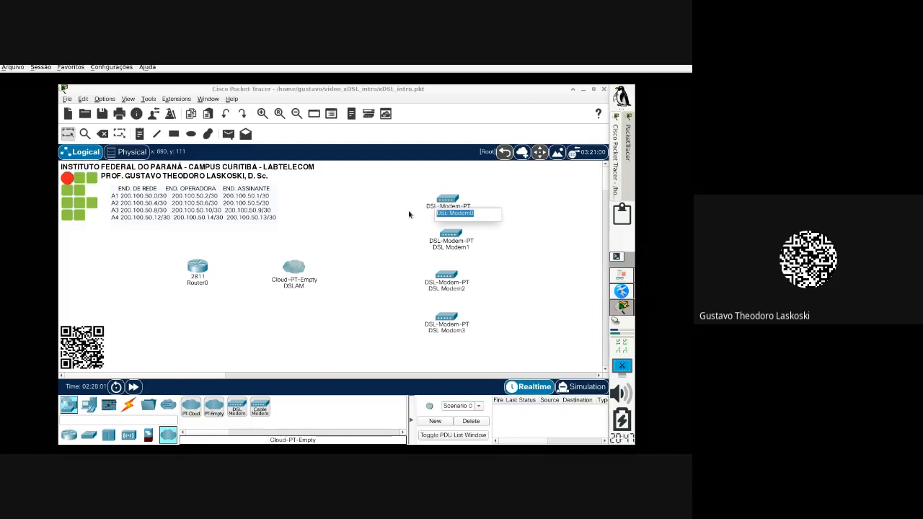
pyautogui.write('A1')
pyautogui.click(455, 249)
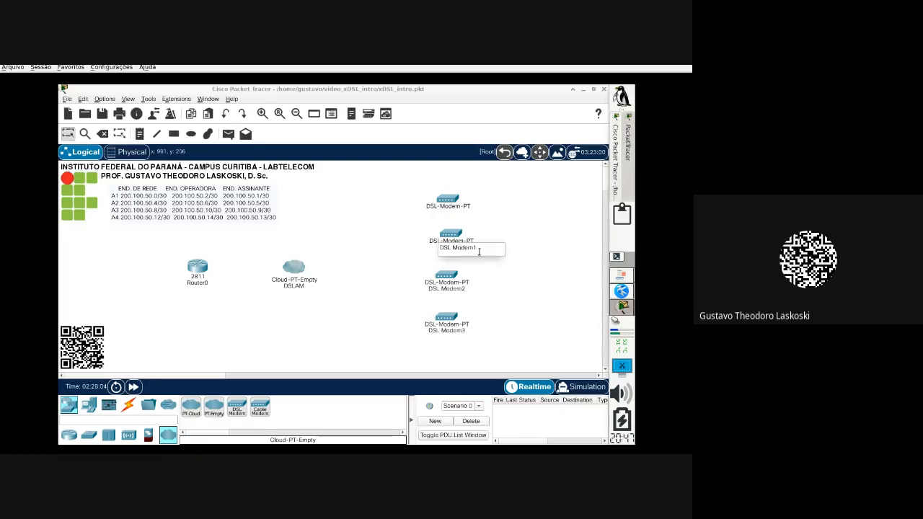
pyautogui.moveTo(479, 251); pyautogui.dragTo(411, 249)
pyautogui.write('A2')
pyautogui.click(454, 289)
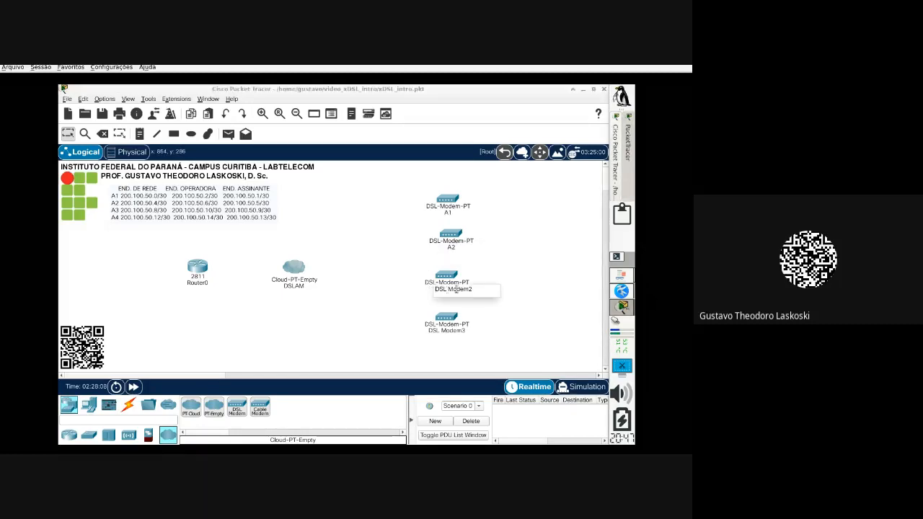
pyautogui.moveTo(477, 288); pyautogui.dragTo(400, 289)
pyautogui.write('A3')
pyautogui.click(463, 324)
pyautogui.click(469, 331)
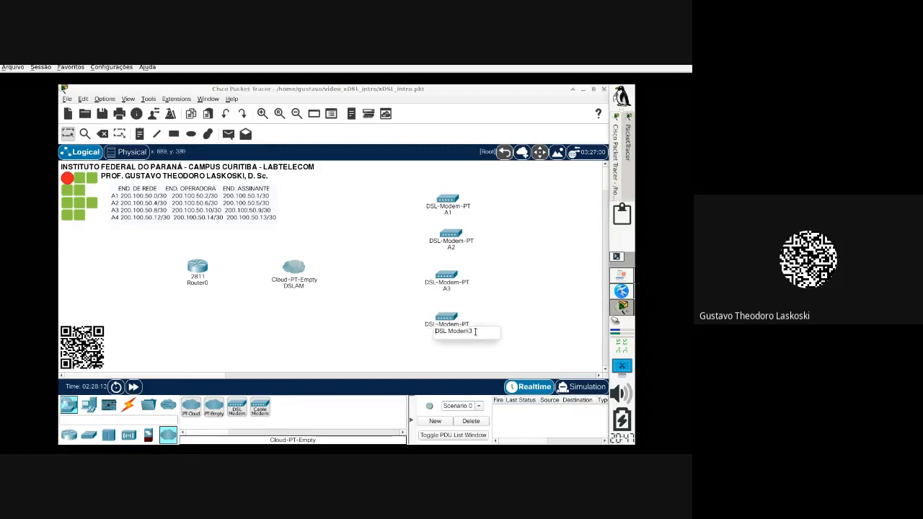
pyautogui.moveTo(475, 331); pyautogui.dragTo(355, 327)
pyautogui.write('A4')
pyautogui.press('Return')
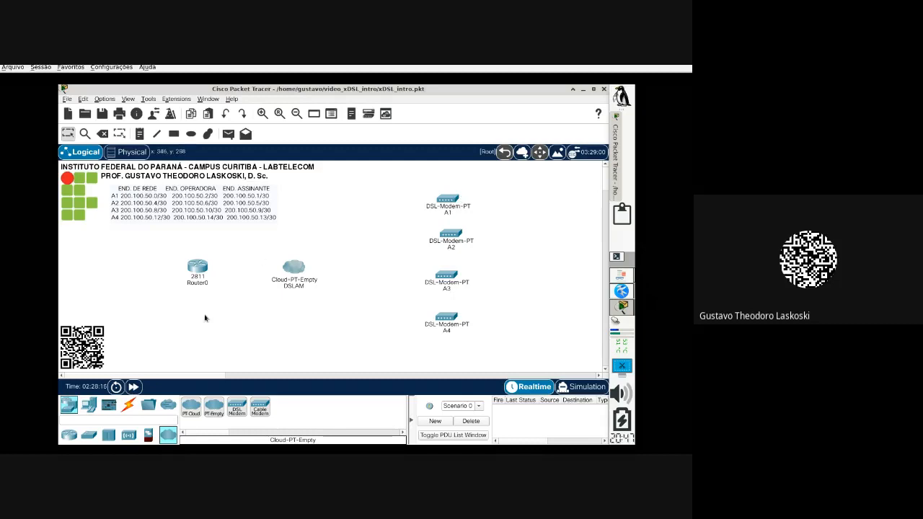
# Step: Connect Router0's FastEthernet0/0 to DSLAM FastEthernet0 with a copper straight-through cable
pyautogui.click(130, 407)
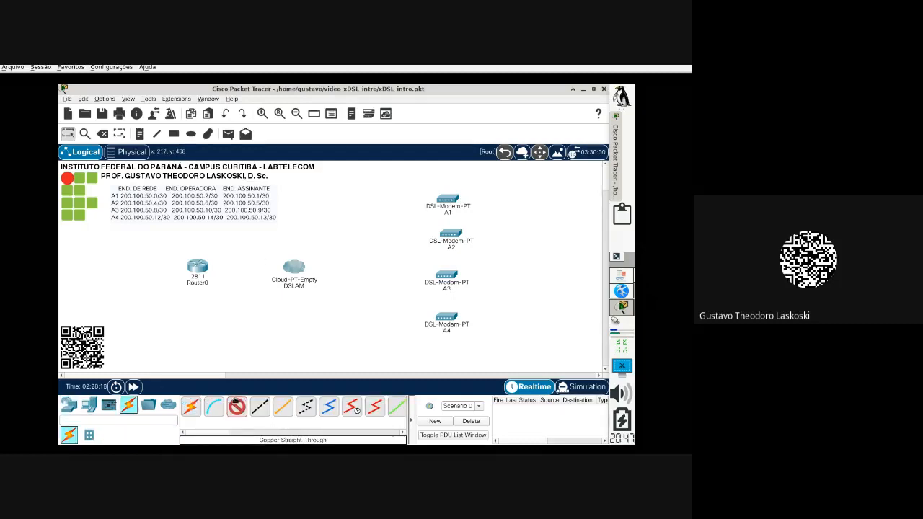
pyautogui.click(207, 269)
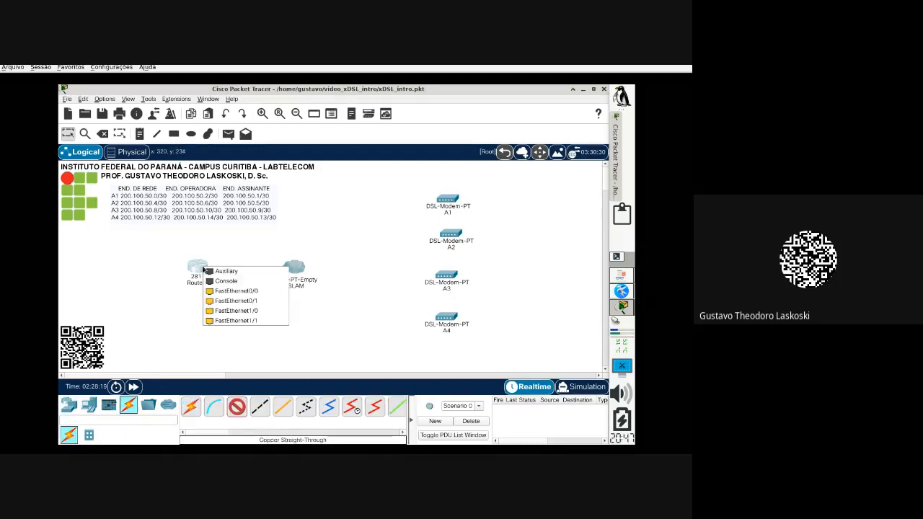
pyautogui.click(245, 291)
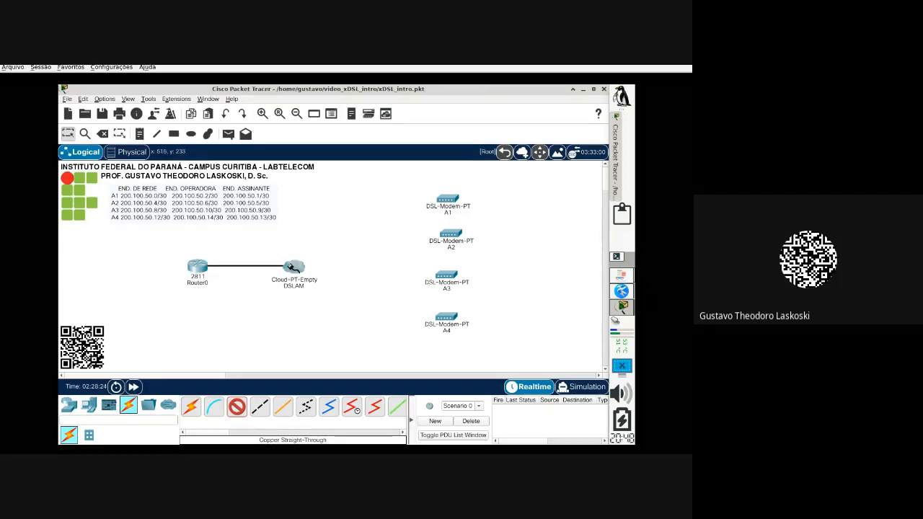
pyautogui.click(292, 266)
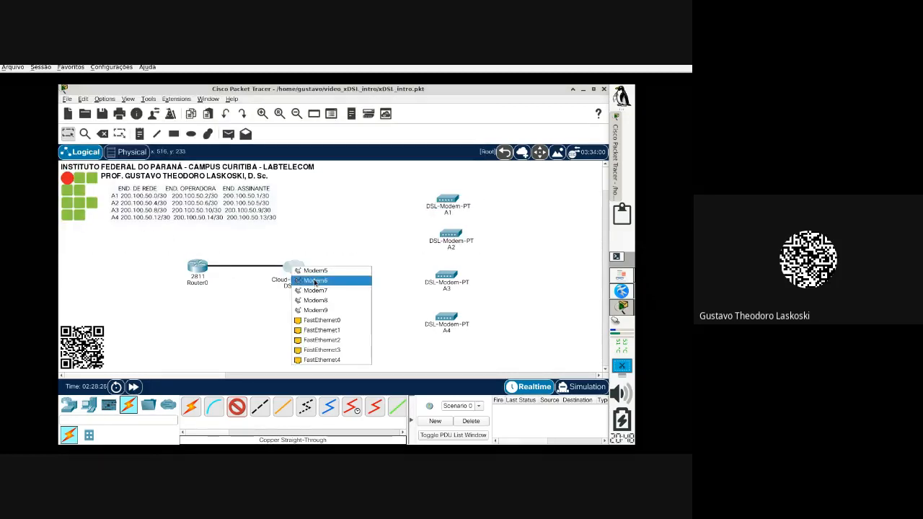
pyautogui.click(340, 325)
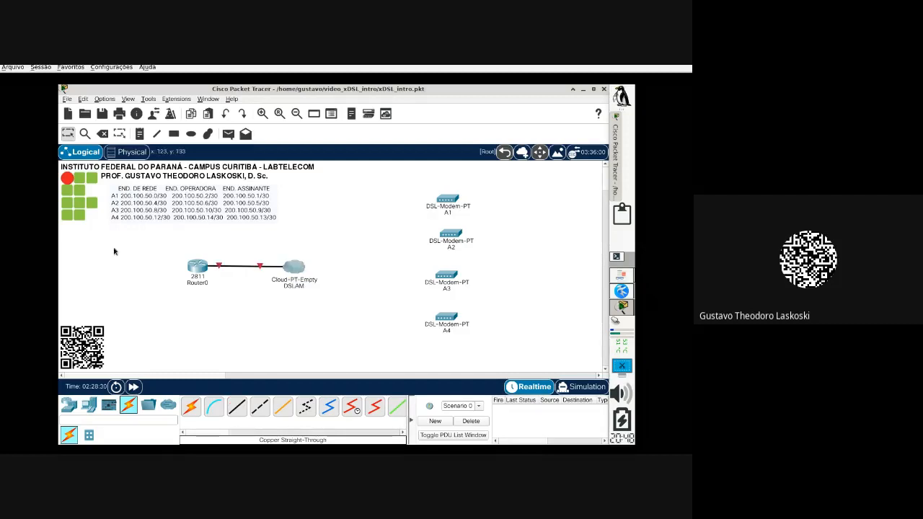
# Step: Place a note below the router reading 'A1 F0/0 - F0'
pyautogui.click(139, 134)
pyautogui.click(123, 326)
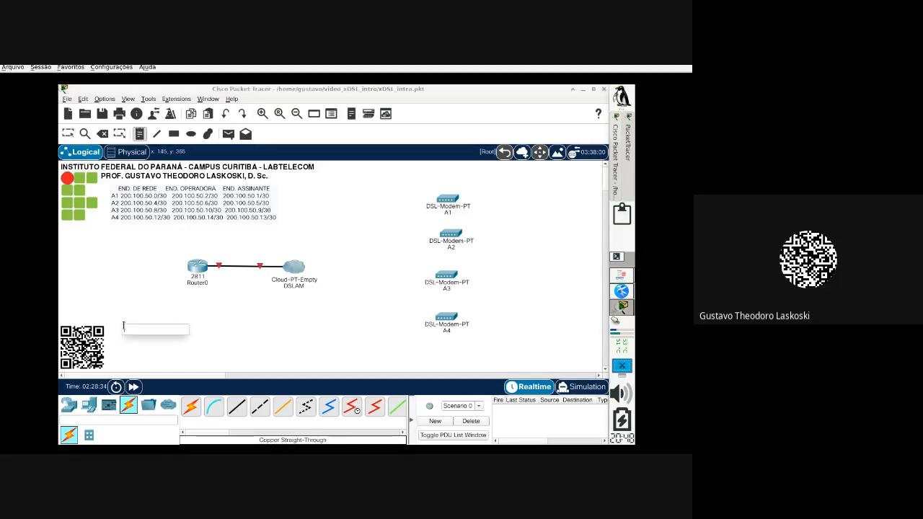
pyautogui.write('A1')
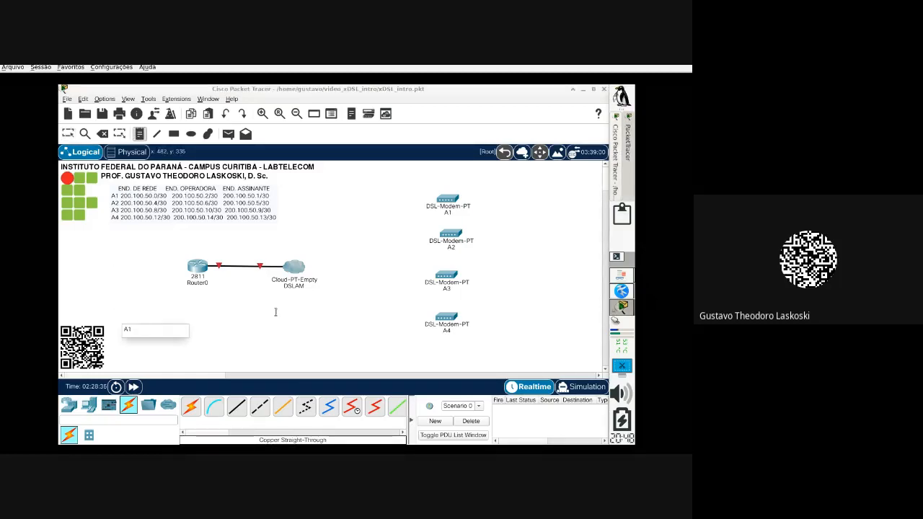
pyautogui.write(' F0/')
pyautogui.write('0 - F0')
pyautogui.click(276, 311)
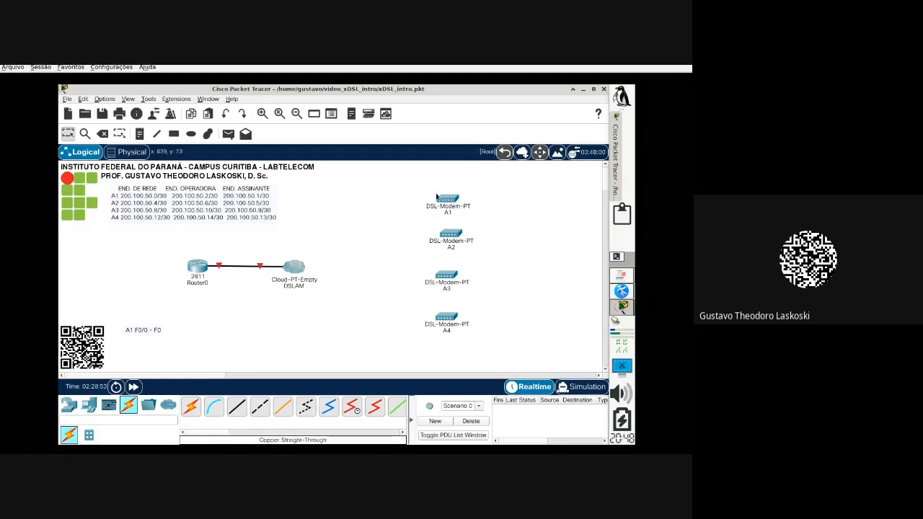
# Step: Run a phone cable from modem A1's Port 0 to the DSLAM's Modem5 port
pyautogui.moveTo(447, 199)
pyautogui.moveTo(316, 267)
pyautogui.click(306, 408)
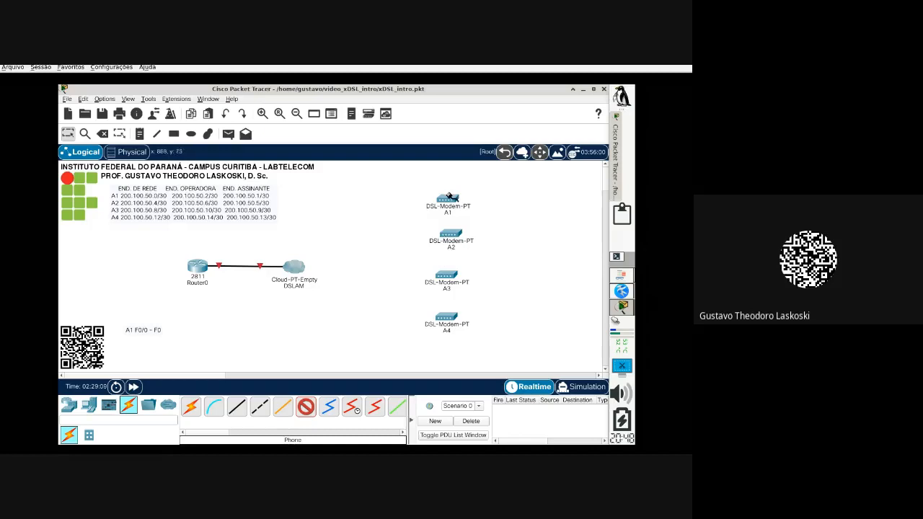
pyautogui.click(306, 409)
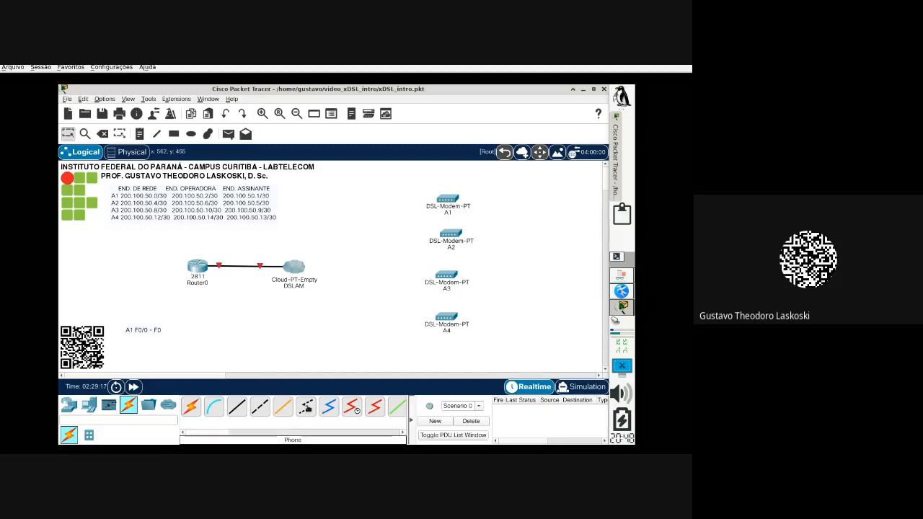
pyautogui.click(306, 407)
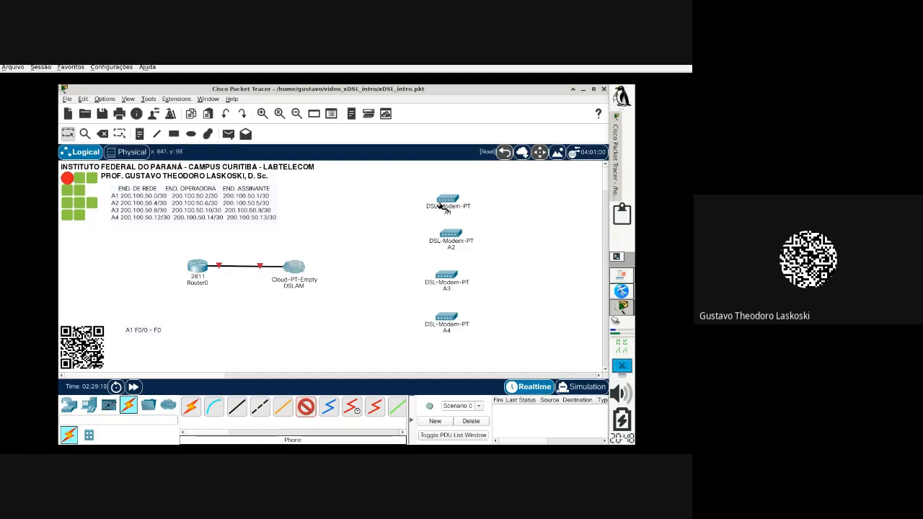
pyautogui.click(443, 205)
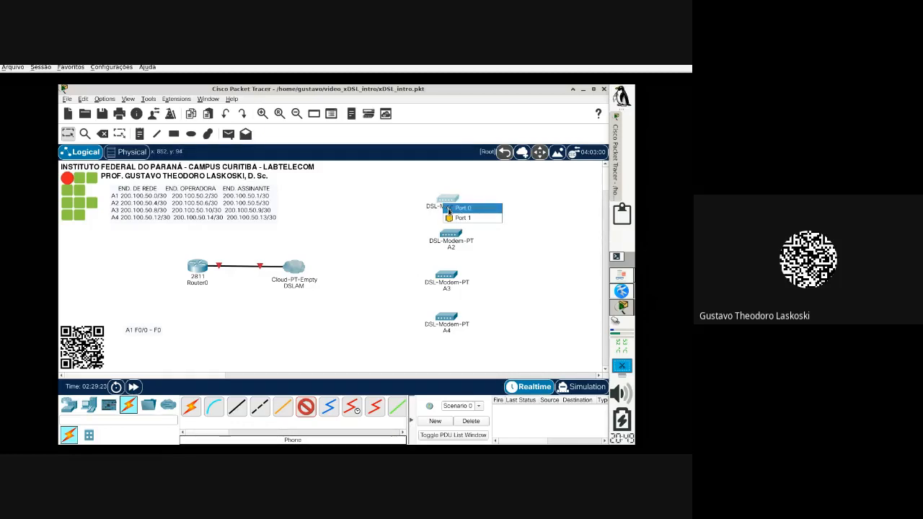
pyautogui.click(448, 208)
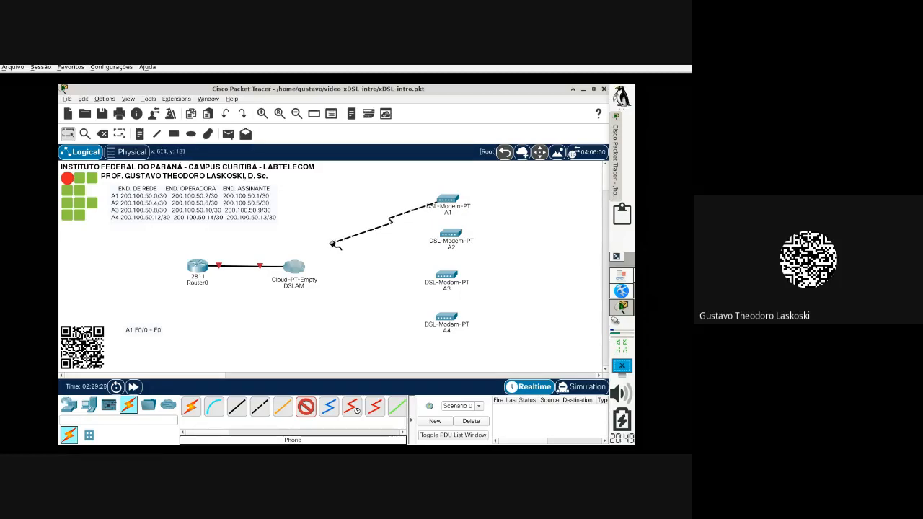
pyautogui.click(296, 269)
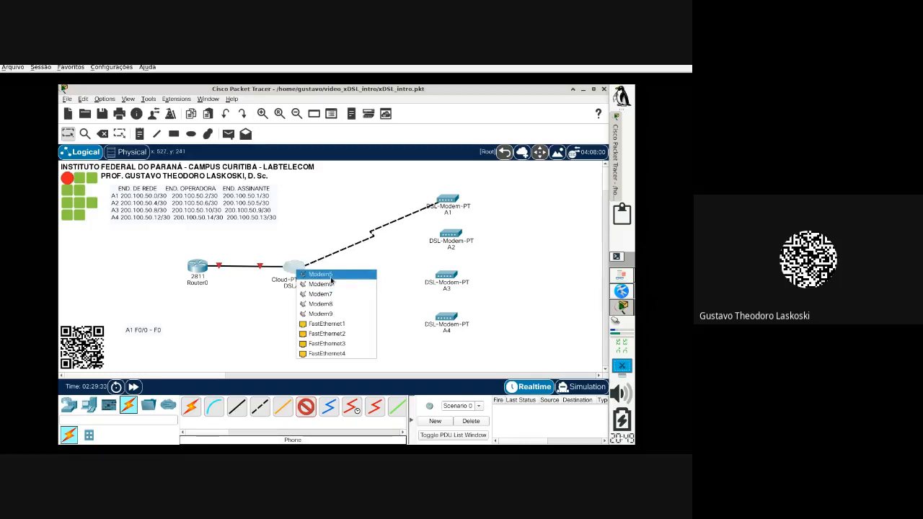
pyautogui.click(331, 275)
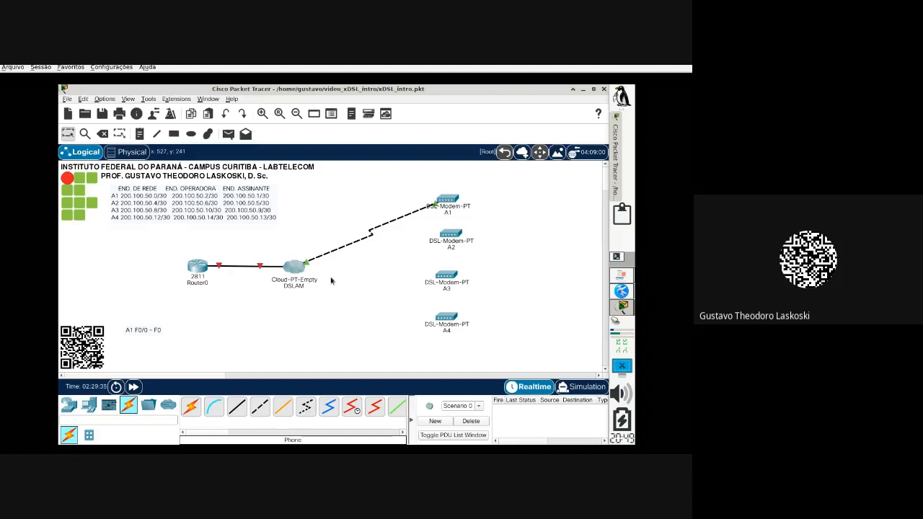
# Step: Extend the note so it reads 'A1 F0/0 - F0 - M5'
pyautogui.doubleClick(158, 331)
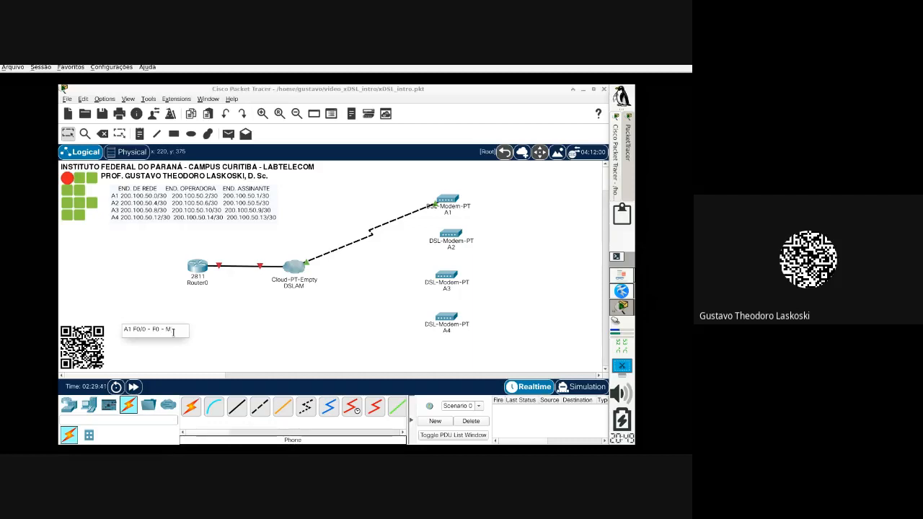
pyautogui.write('- M5')
pyautogui.click(237, 332)
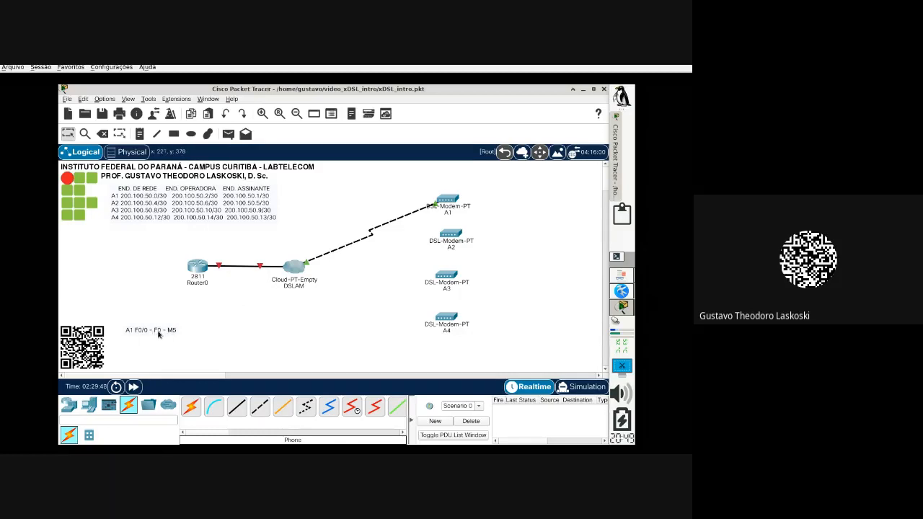
# Step: Add a Modem5 to FastEthernet0 mapping on the DSLAM's Config > DSL page
pyautogui.click(292, 271)
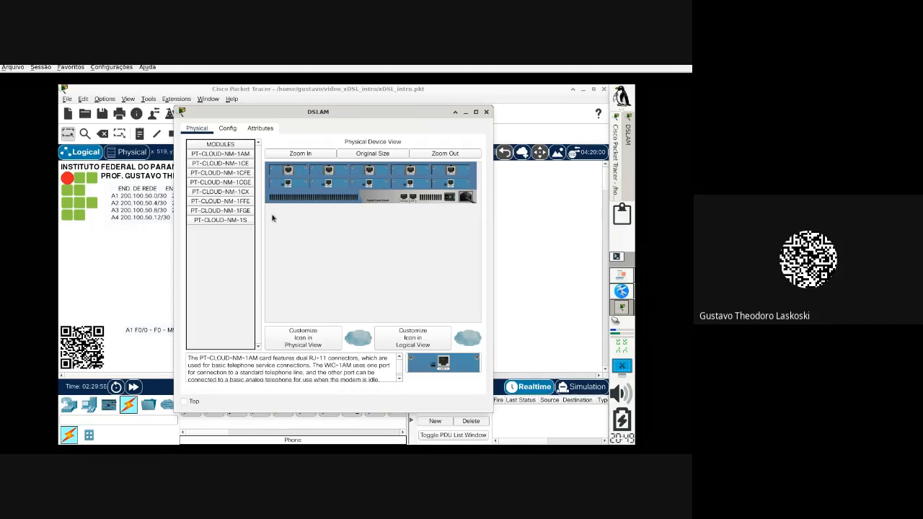
pyautogui.click(227, 129)
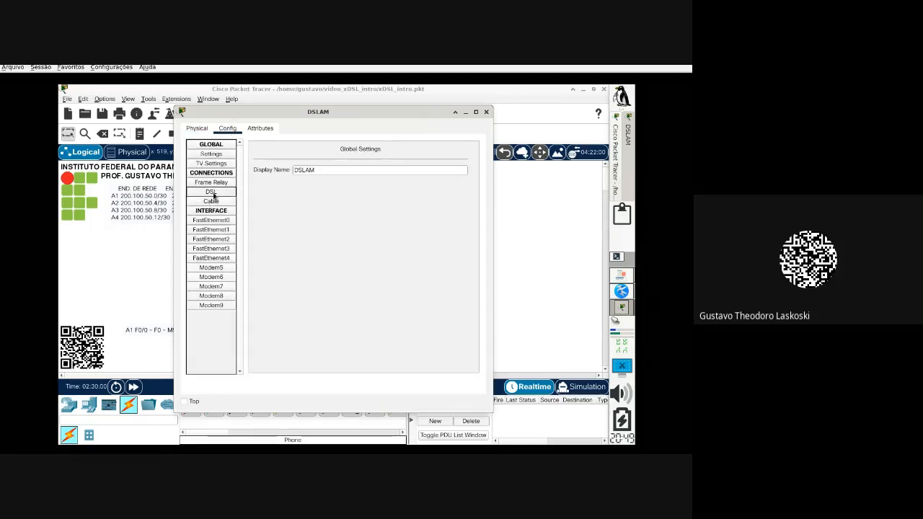
pyautogui.click(210, 192)
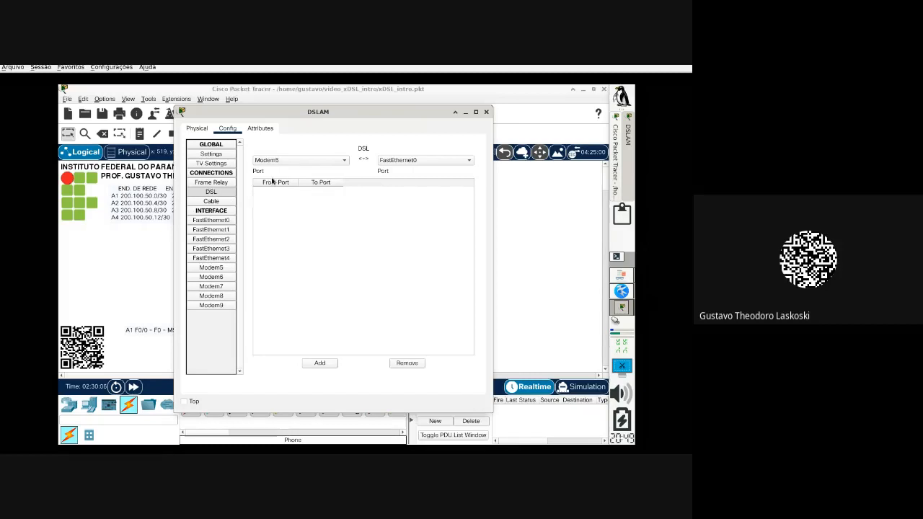
pyautogui.click(283, 161)
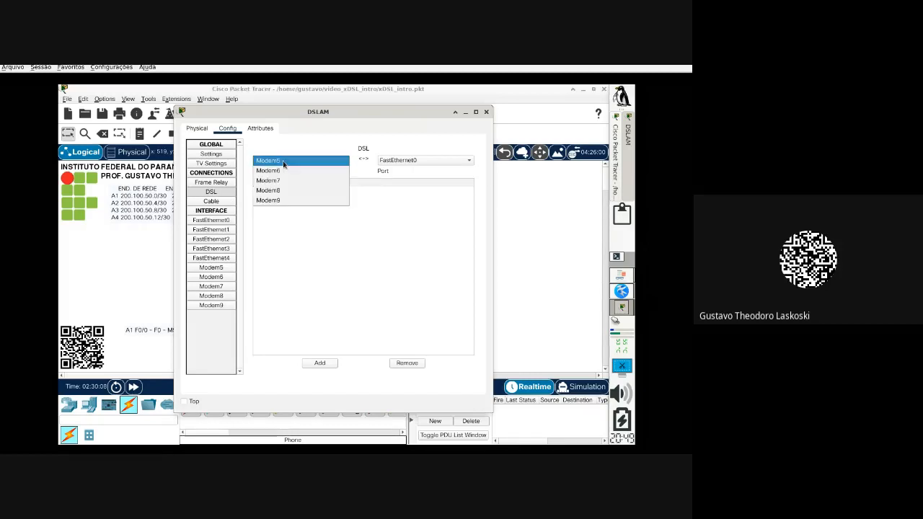
pyautogui.click(283, 162)
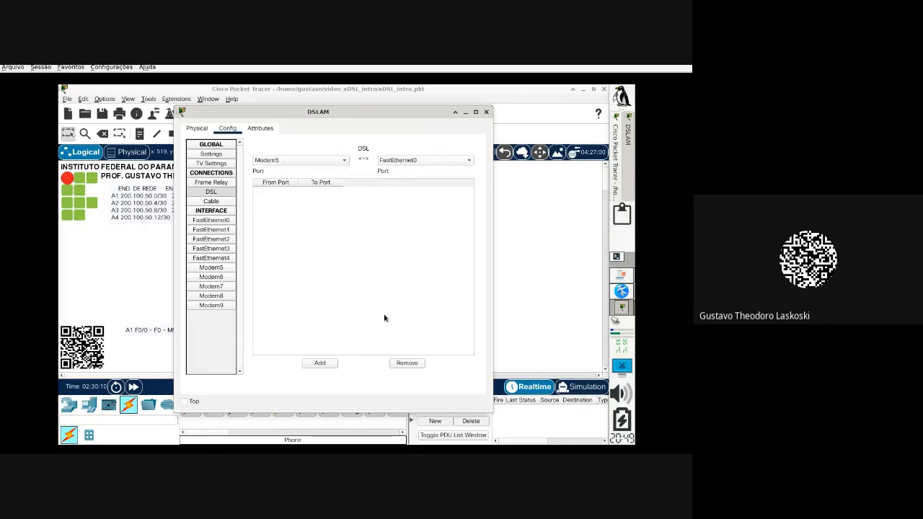
pyautogui.click(320, 362)
pyautogui.click(486, 114)
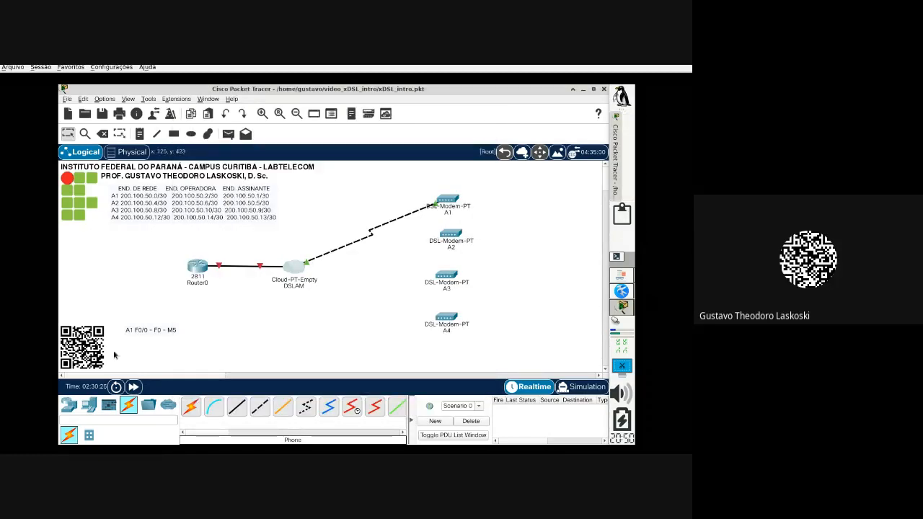
# Step: Link Router0 to DSLAM FastEthernet1 with a second copper straight-through cable
pyautogui.click(242, 412)
pyautogui.click(204, 267)
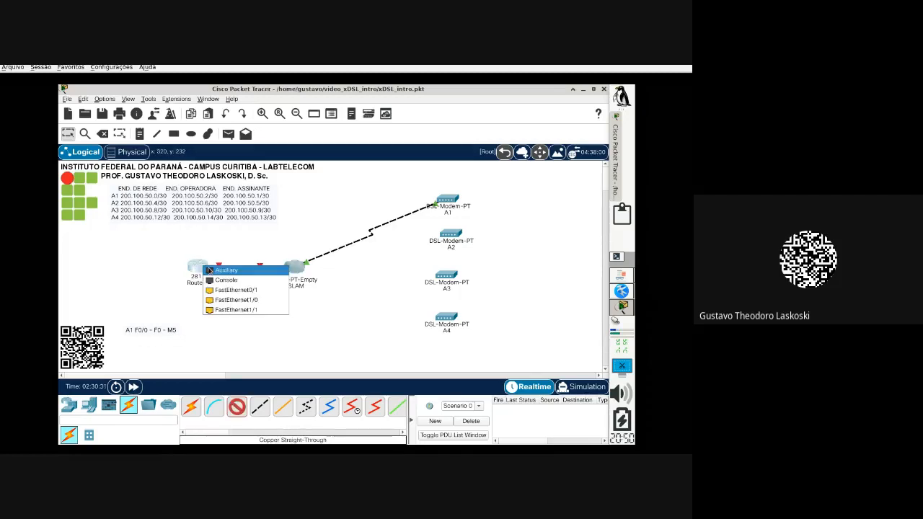
pyautogui.click(252, 299)
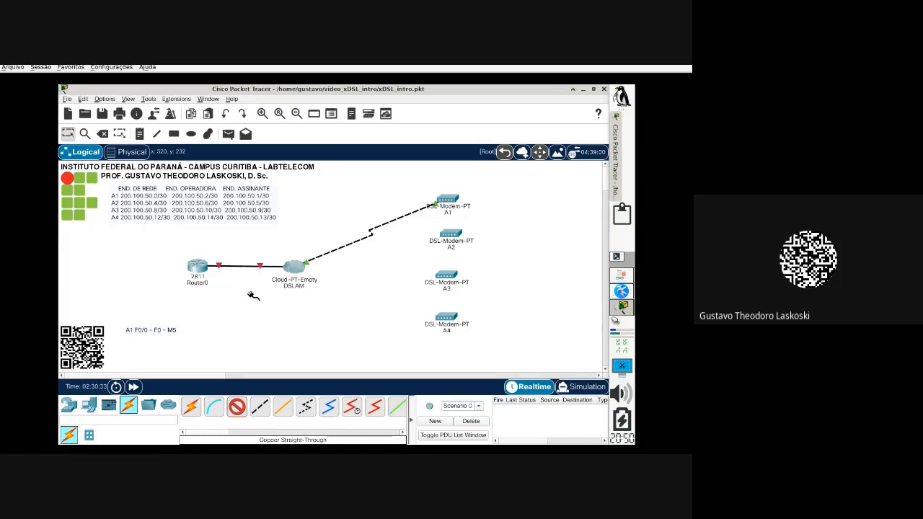
pyautogui.click(297, 269)
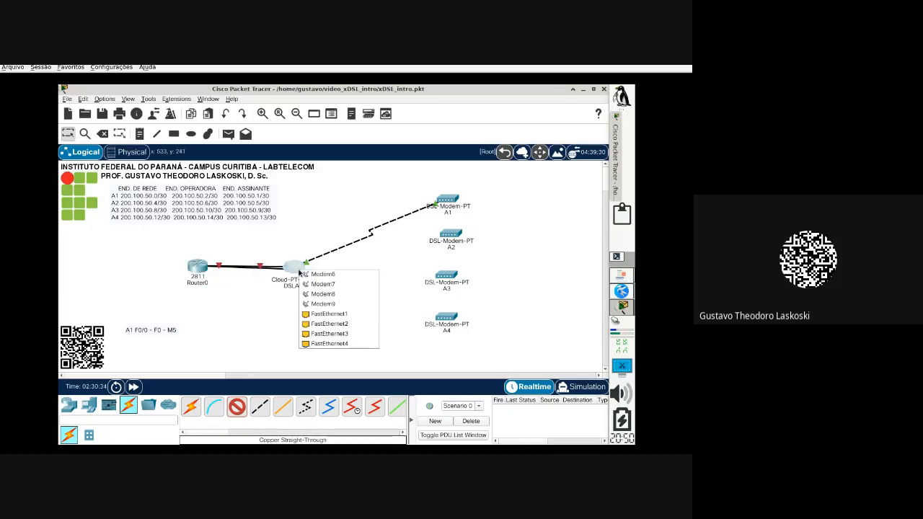
pyautogui.click(323, 318)
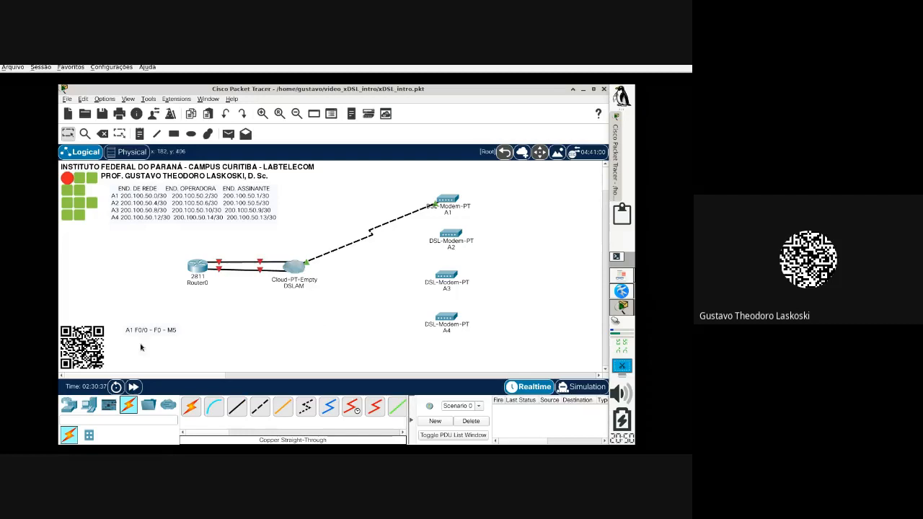
# Step: Add a second note line reading 'A2 F0/1 - F1 - M6'
pyautogui.doubleClick(158, 332)
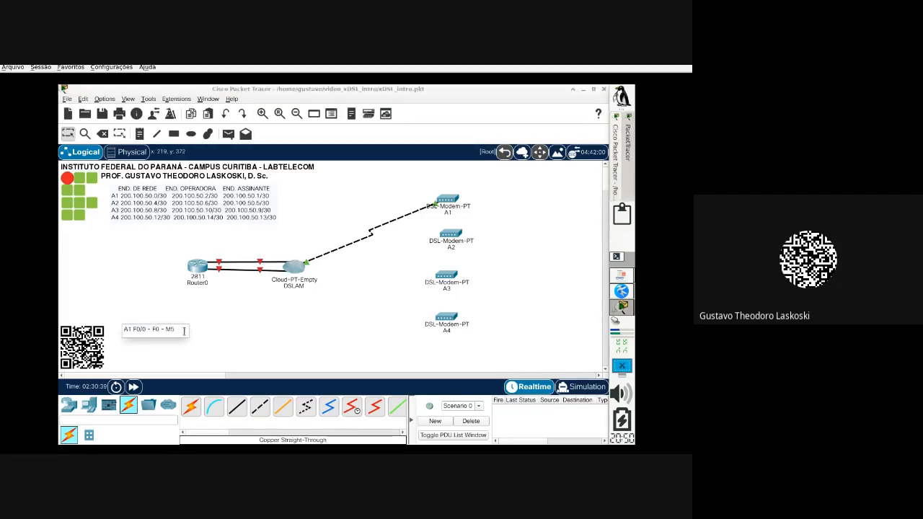
pyautogui.press('Return')
pyautogui.write('A2 F0/1 - F1 - M5')
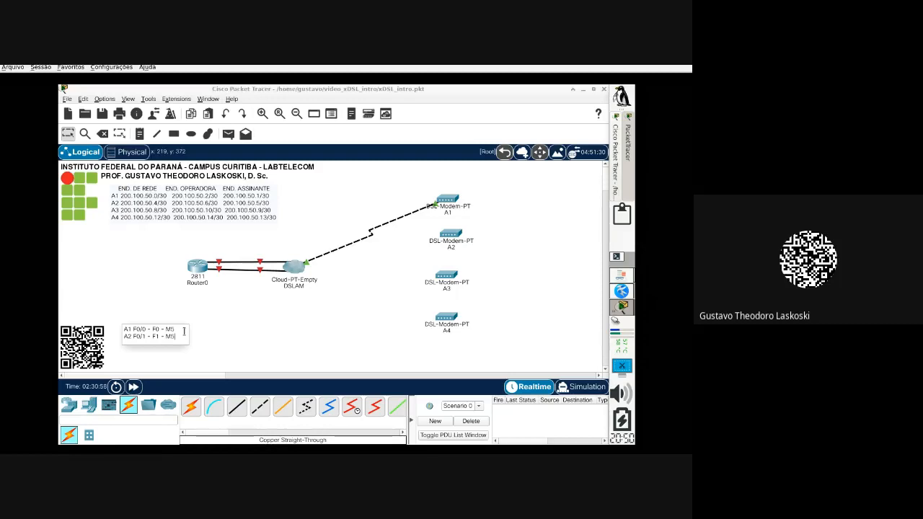
pyautogui.press('BackSpace')
pyautogui.write('6')
pyautogui.click(207, 328)
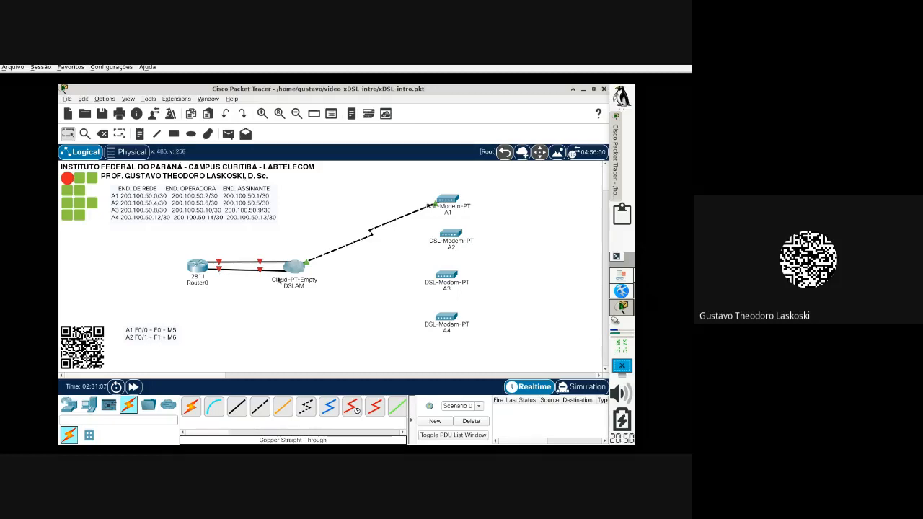
# Step: Phone-cable a DSLAM modem port to modem A2's Port 0
pyautogui.click(306, 406)
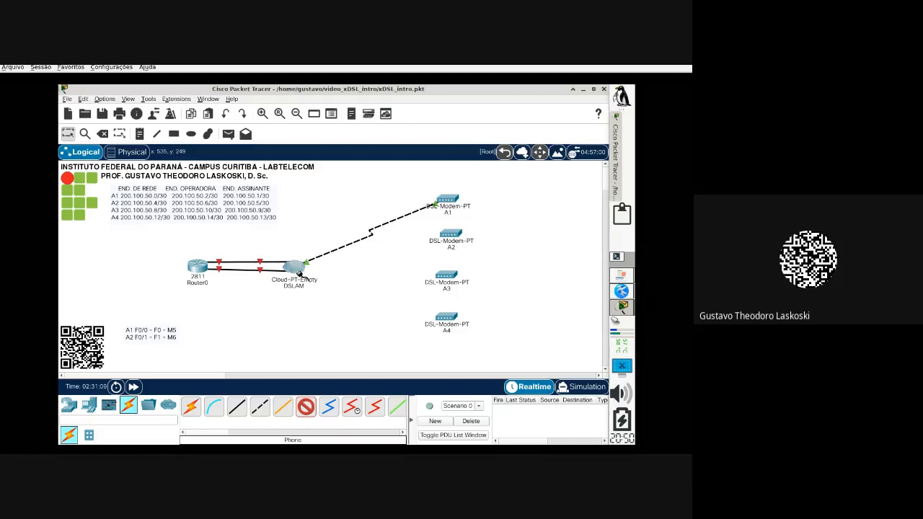
pyautogui.click(296, 268)
pyautogui.click(321, 287)
pyautogui.click(450, 243)
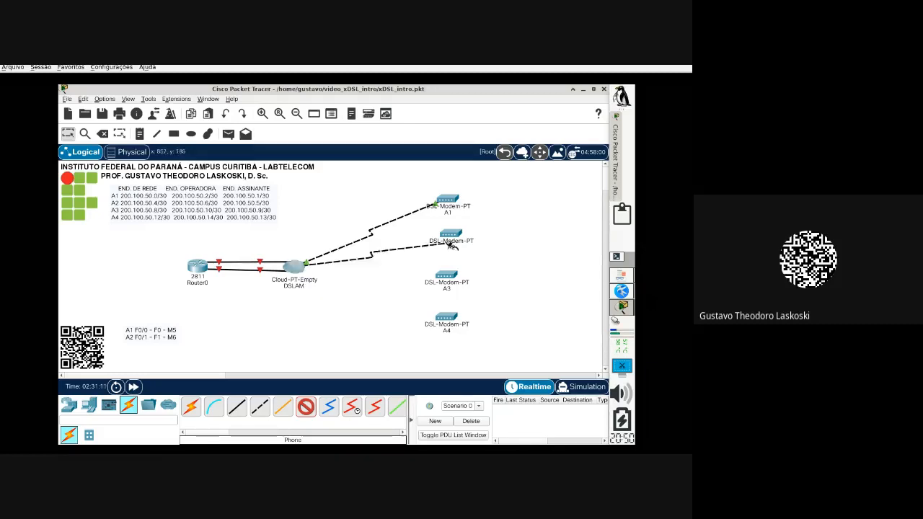
pyautogui.click(458, 235)
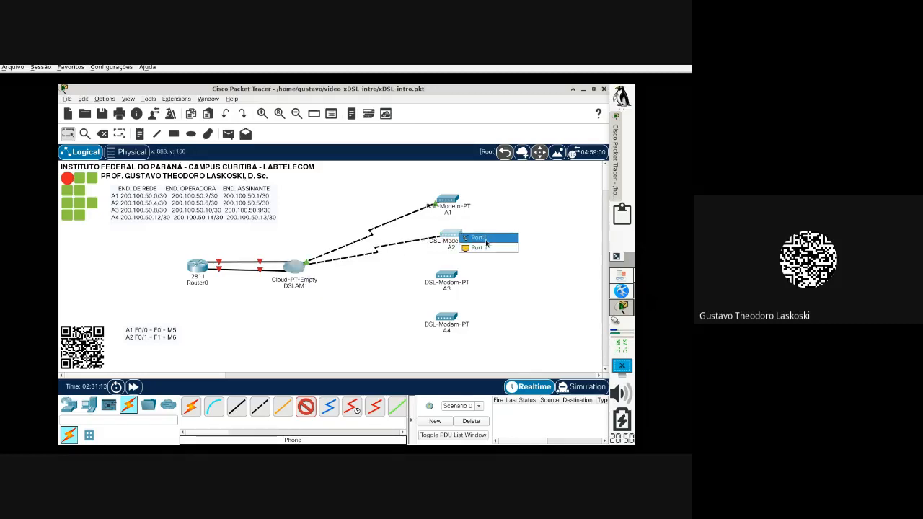
pyautogui.click(486, 241)
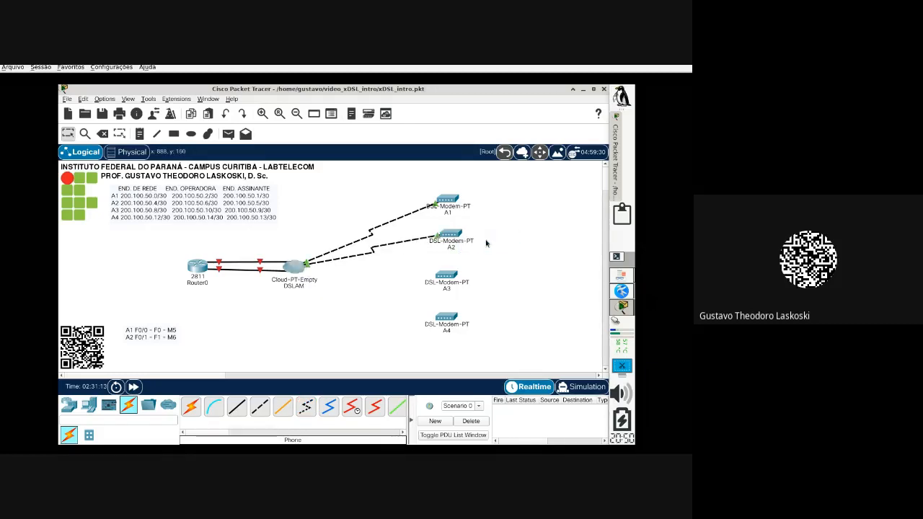
# Step: Map Modem6 to FastEthernet1 in the DSLAM's DSL settings
pyautogui.click(294, 267)
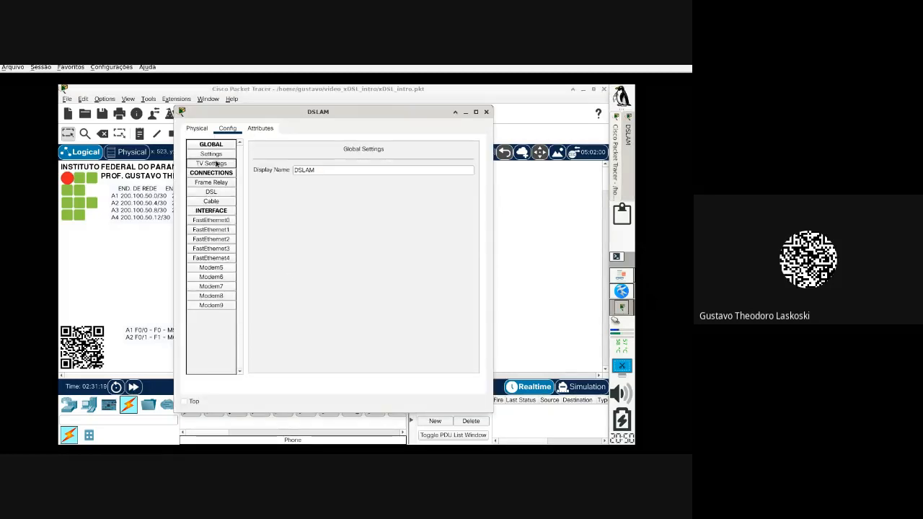
pyautogui.click(212, 192)
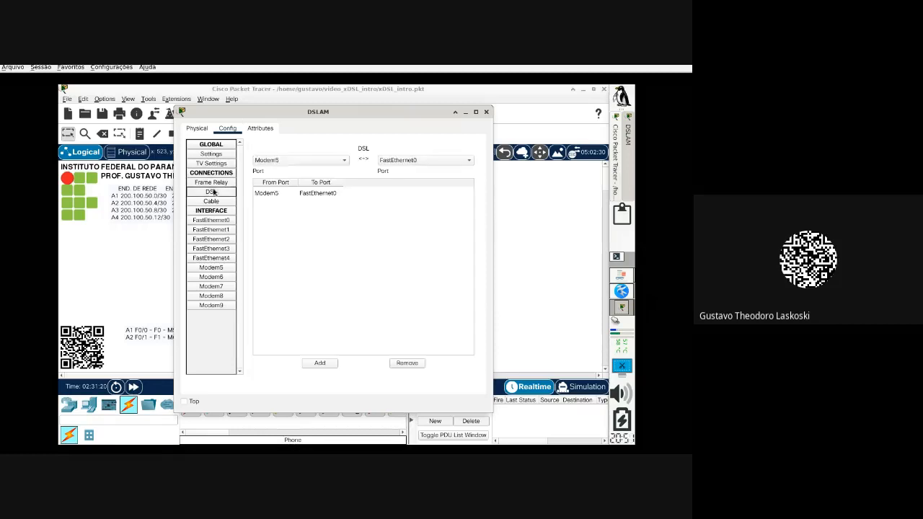
pyautogui.click(285, 160)
pyautogui.click(285, 178)
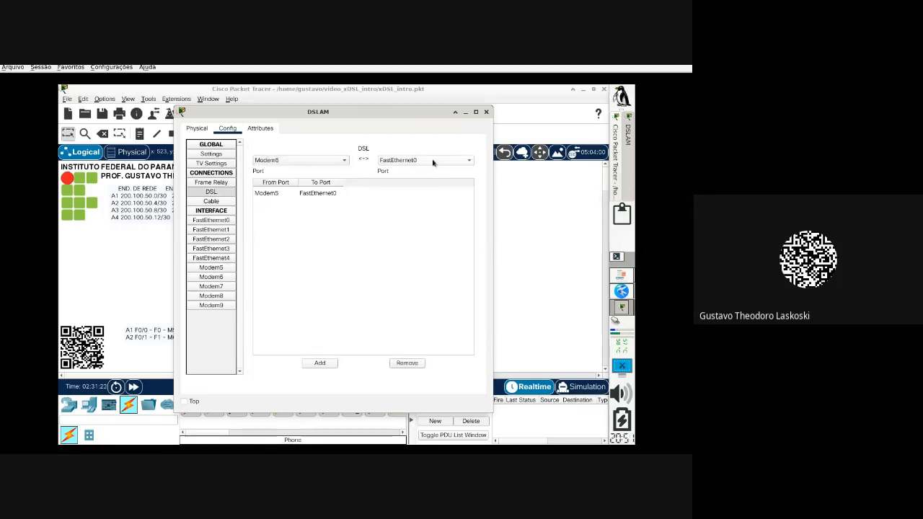
pyautogui.click(436, 160)
pyautogui.click(423, 174)
pyautogui.click(319, 363)
pyautogui.click(485, 114)
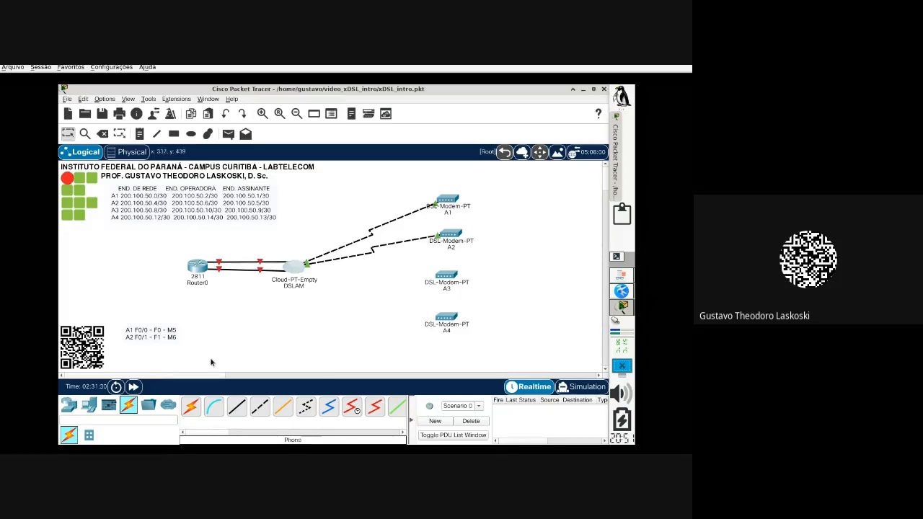
pyautogui.click(237, 407)
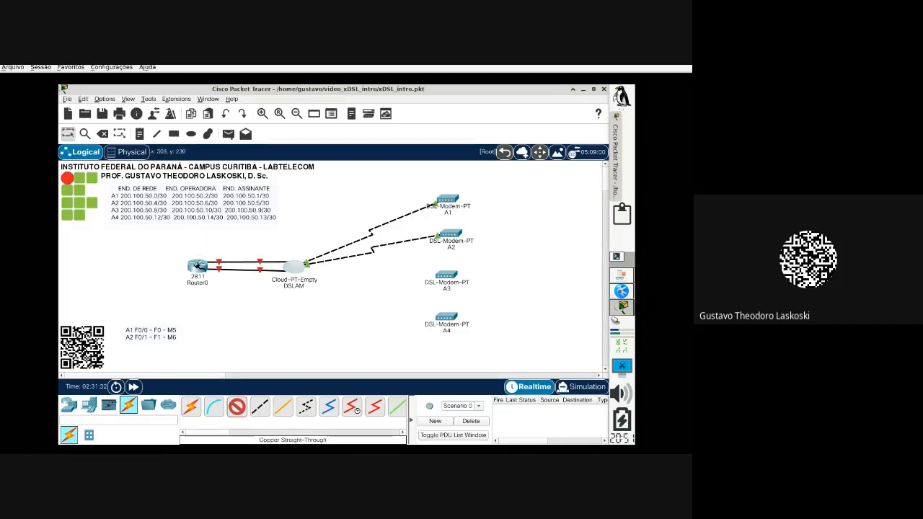
# Step: Add a third copper straight-through link from Router0 to the DSLAM
pyautogui.click(196, 265)
pyautogui.click(225, 290)
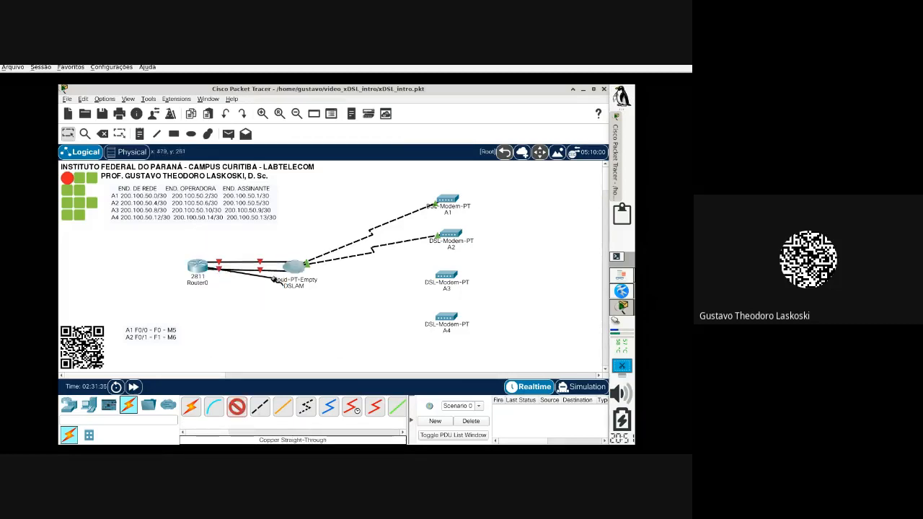
pyautogui.click(293, 267)
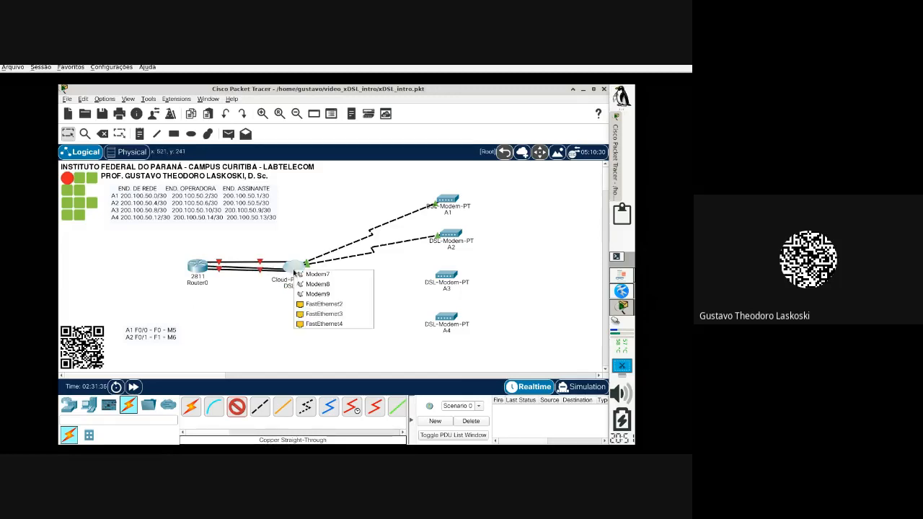
pyautogui.click(335, 296)
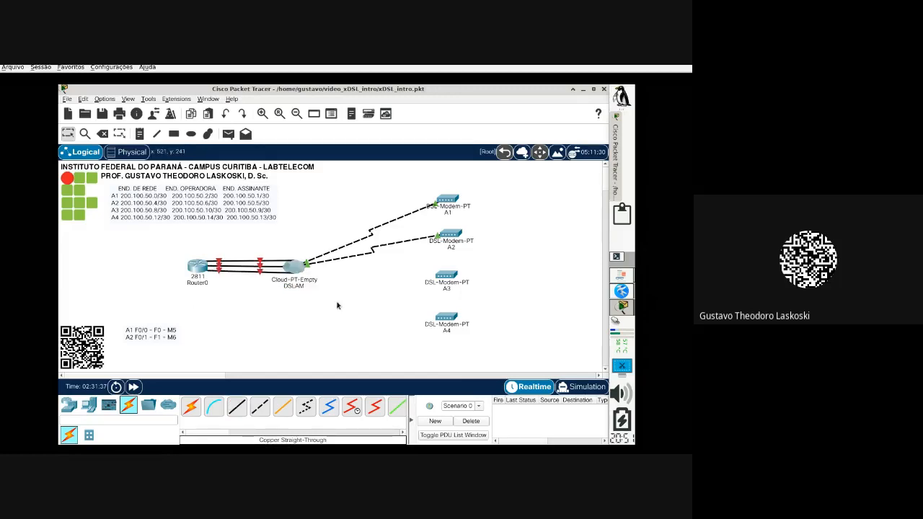
# Step: Add a third note line reading 'A3 F0/0 - F2 - M7'
pyautogui.doubleClick(135, 336)
pyautogui.click(187, 337)
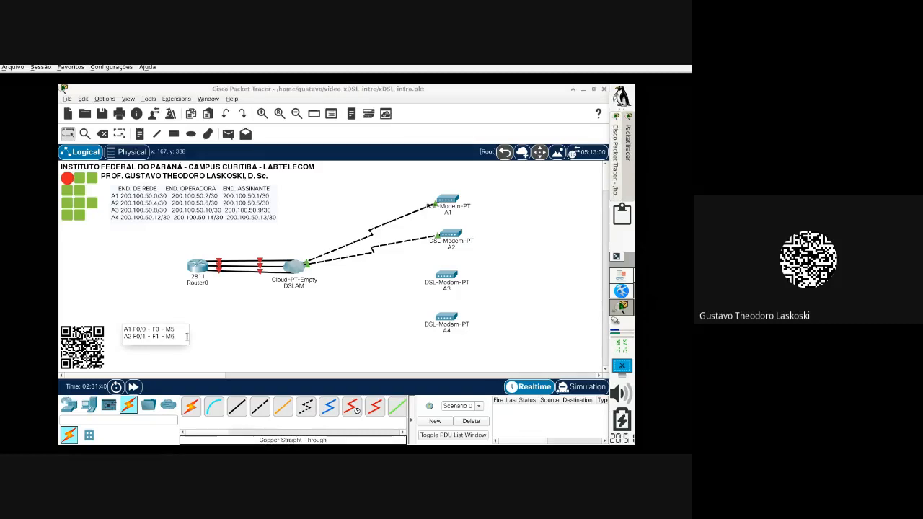
pyautogui.press('Return')
pyautogui.write('A3 ')
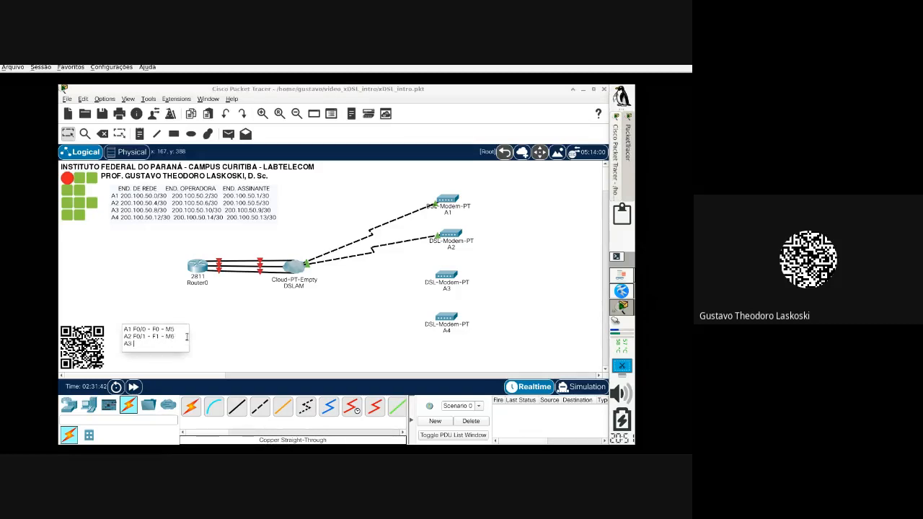
pyautogui.write('F')
pyautogui.write('0')
pyautogui.write('/0 - F')
pyautogui.write('2 - M7')
pyautogui.click(245, 333)
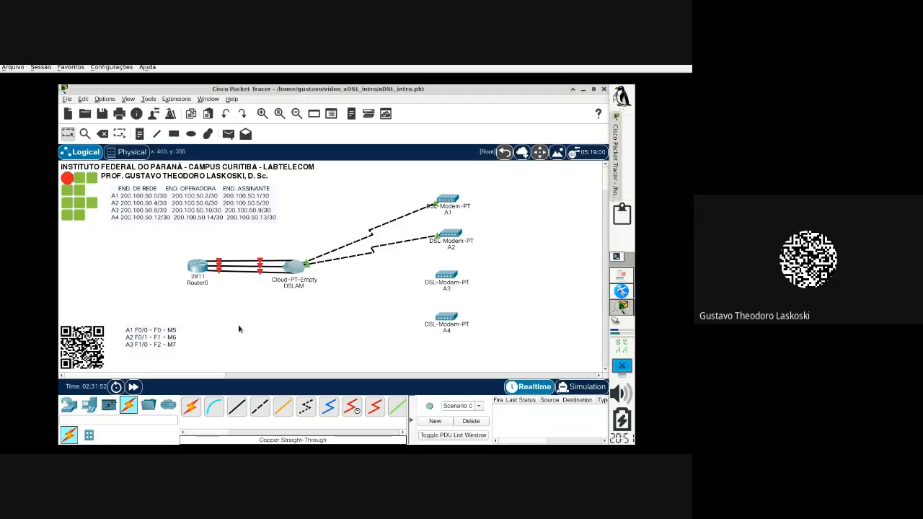
# Step: Phone-cable modem A3 to a DSLAM modem port
pyautogui.click(306, 406)
pyautogui.click(443, 275)
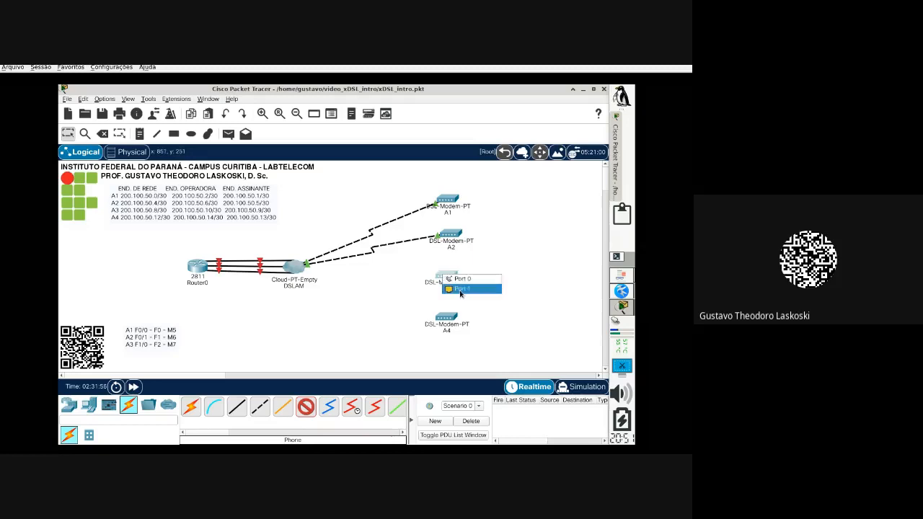
pyautogui.click(469, 278)
pyautogui.click(285, 267)
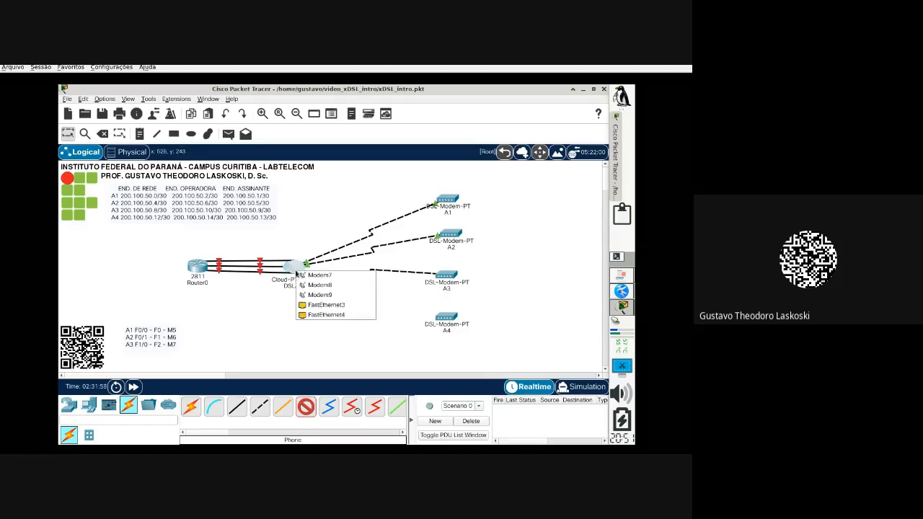
pyautogui.click(318, 273)
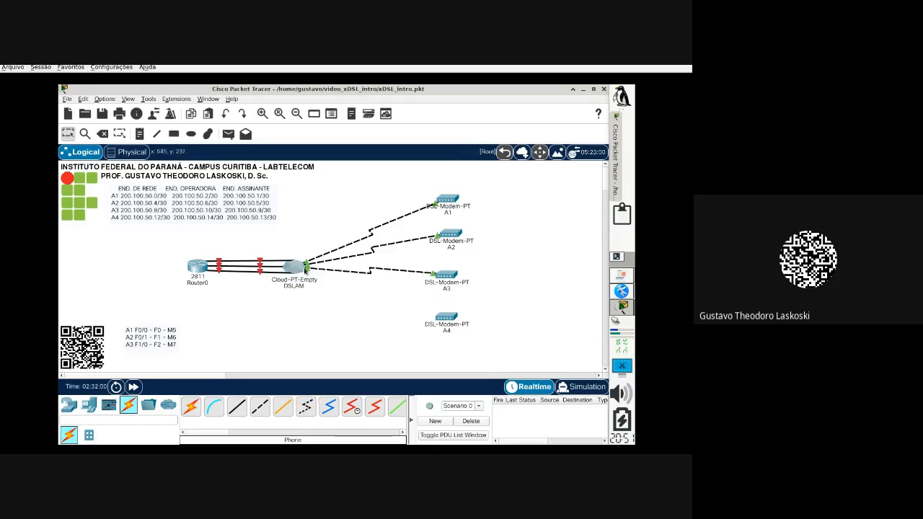
# Step: Map Modem7 to FastEthernet2 in the DSLAM's DSL settings
pyautogui.click(297, 266)
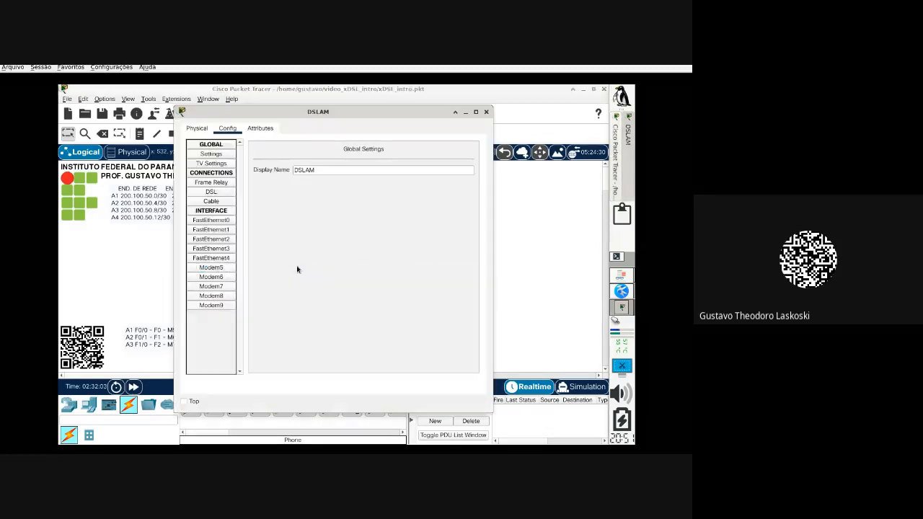
pyautogui.click(222, 194)
pyautogui.click(284, 161)
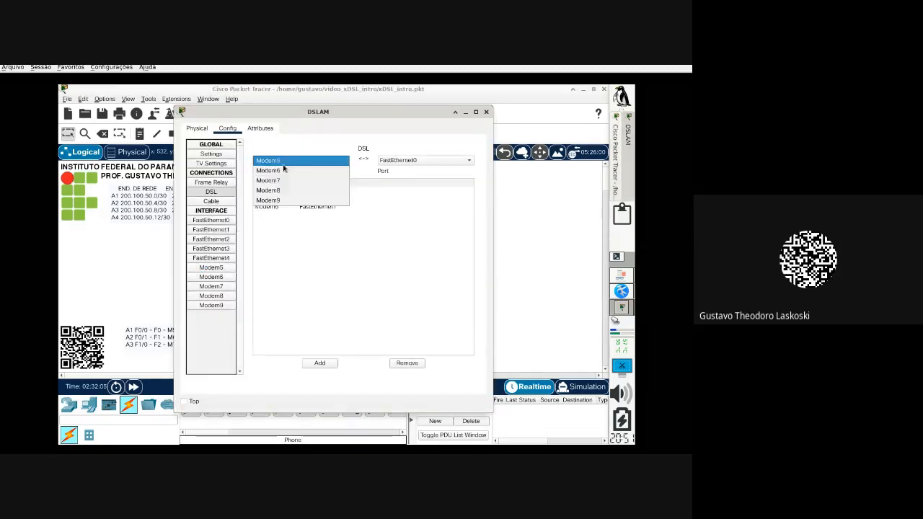
pyautogui.click(295, 180)
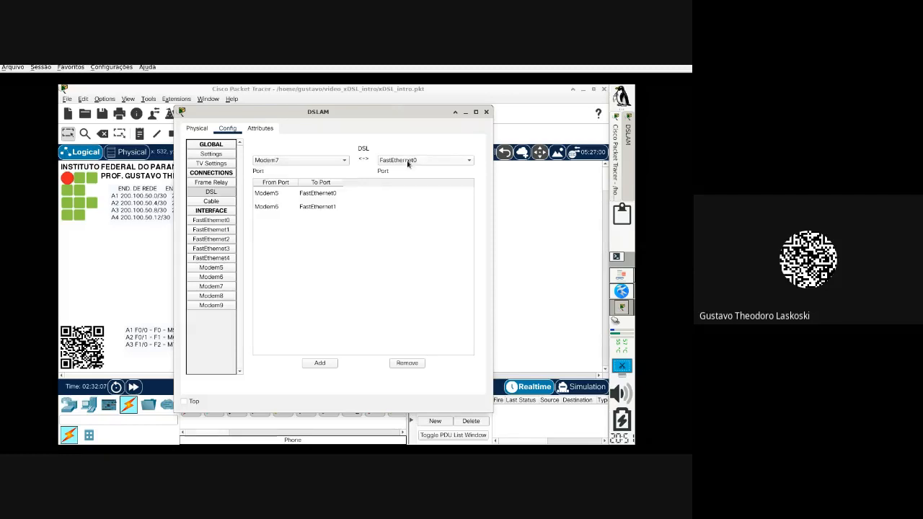
pyautogui.click(408, 159)
pyautogui.click(421, 181)
pyautogui.click(328, 364)
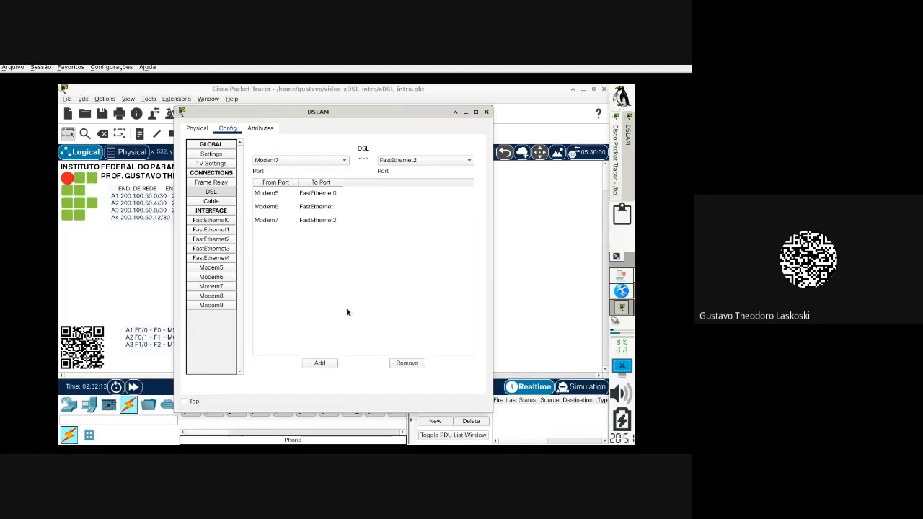
# Step: Add a second mapping, Modem8 to FastEthernet3, and close the DSLAM window
pyautogui.click(289, 160)
pyautogui.click(291, 171)
pyautogui.click(404, 160)
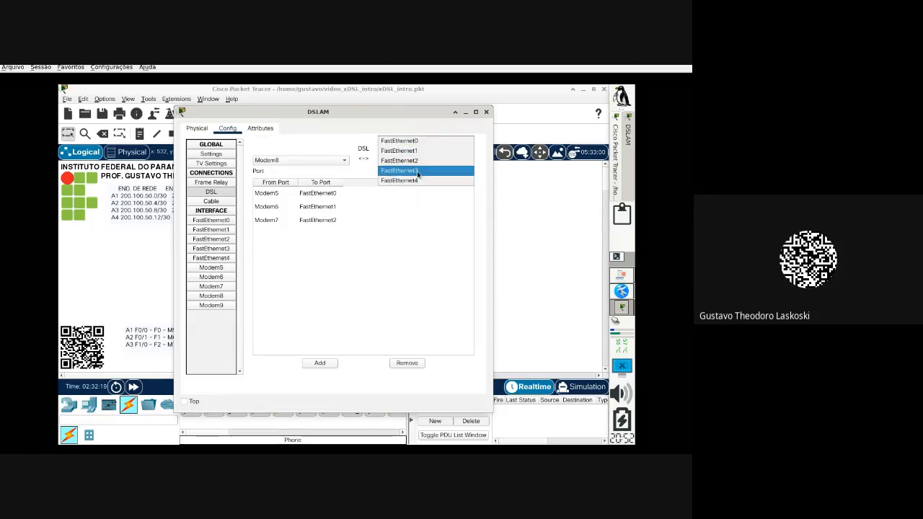
pyautogui.click(417, 171)
pyautogui.click(321, 364)
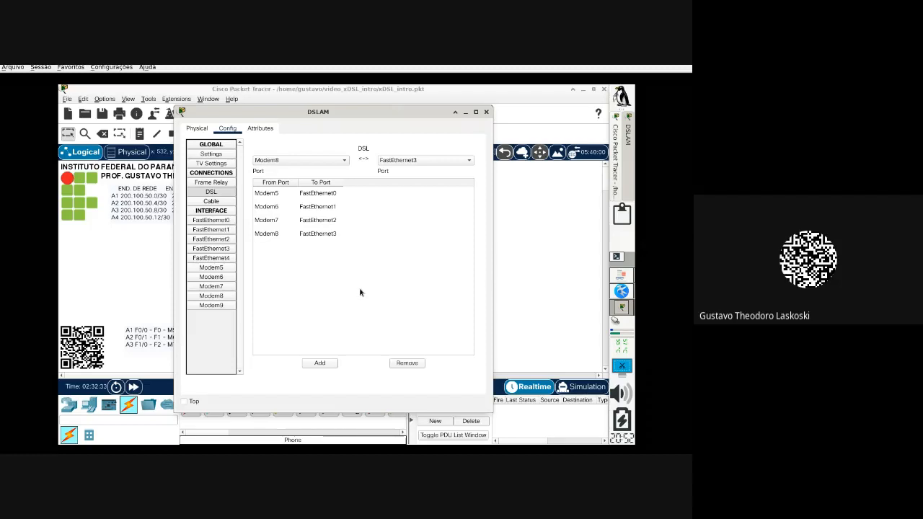
pyautogui.click(487, 112)
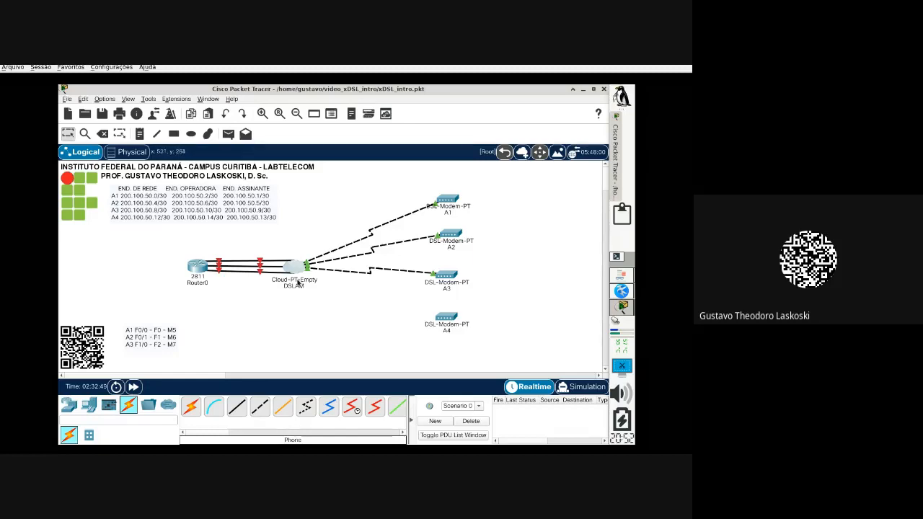
# Step: Link Router0 to DSLAM FastEthernet3 with a fourth copper straight-through cable
pyautogui.click(243, 402)
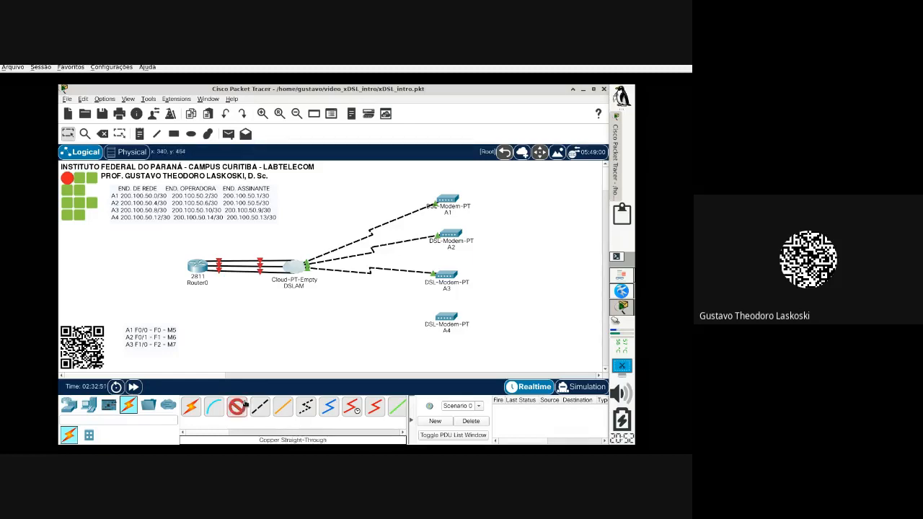
pyautogui.click(196, 267)
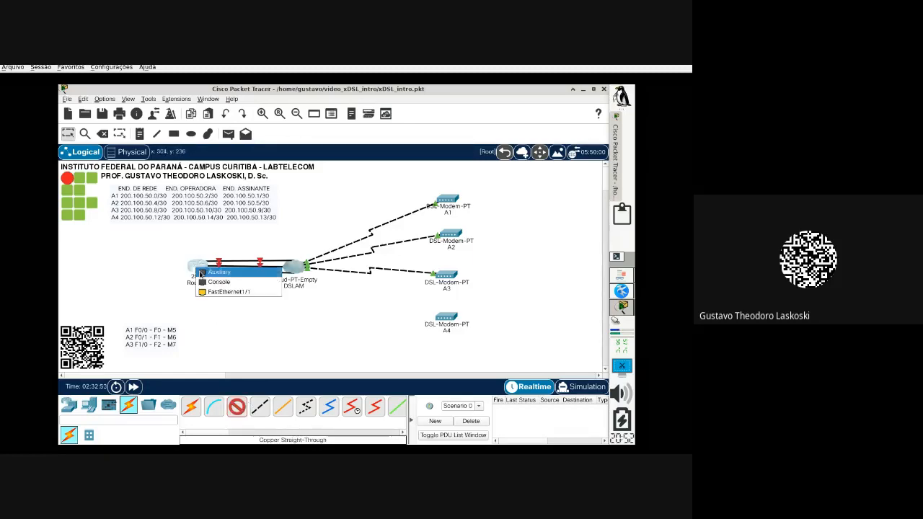
pyautogui.click(231, 292)
pyautogui.click(294, 266)
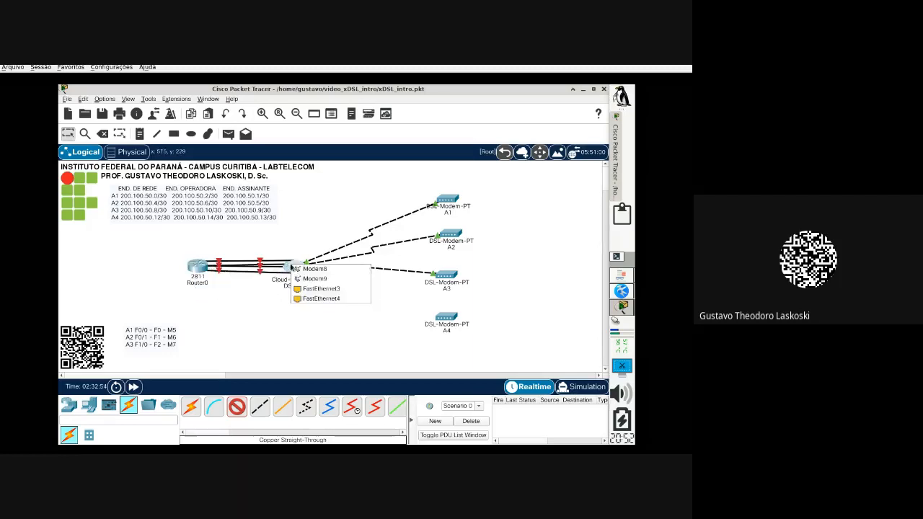
pyautogui.click(338, 292)
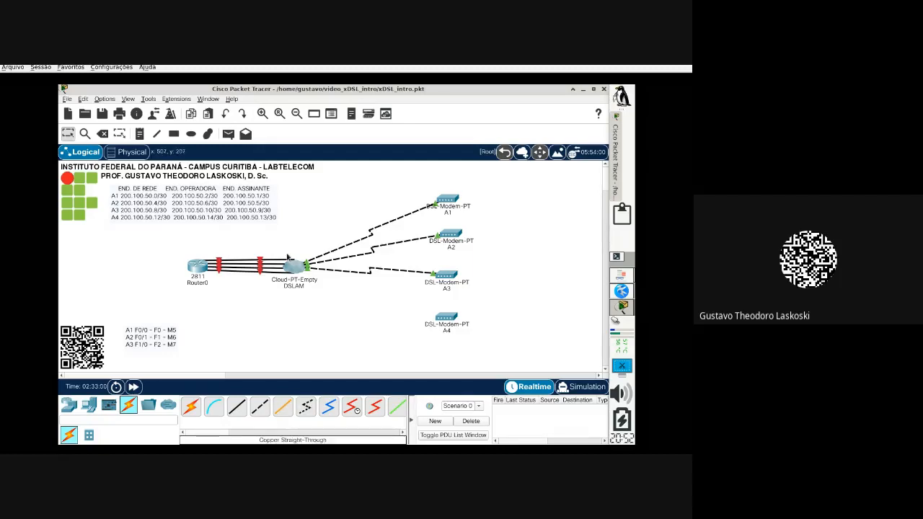
# Step: Phone-cable the DSLAM's Modem8 port to modem A4's Port 1
pyautogui.click(306, 408)
pyautogui.click(301, 266)
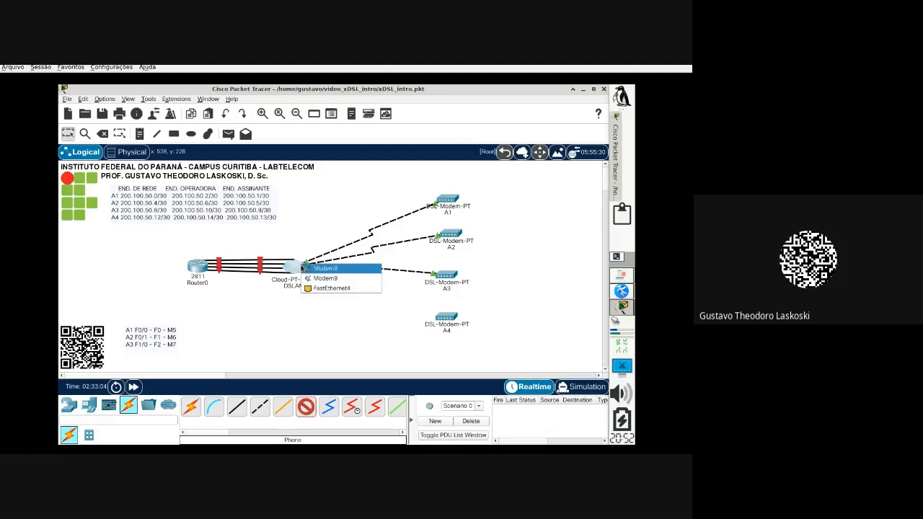
pyautogui.click(342, 269)
pyautogui.click(448, 319)
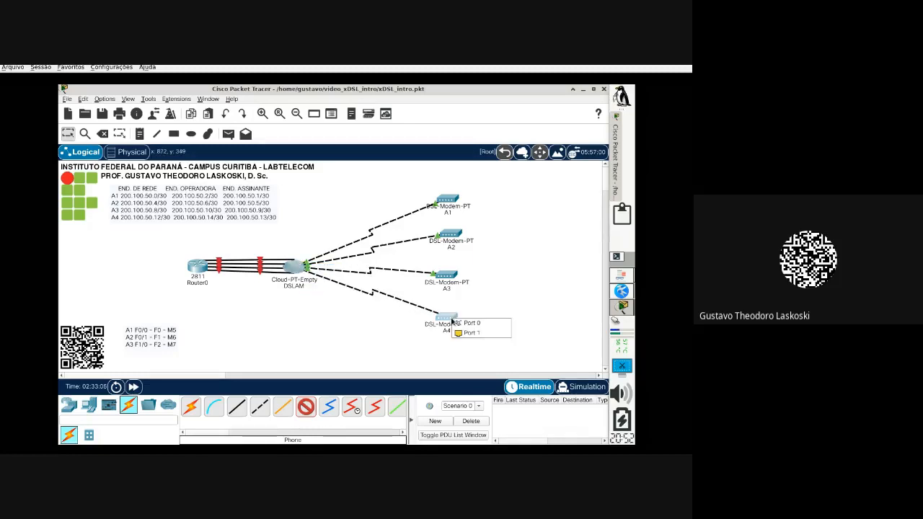
pyautogui.click(467, 334)
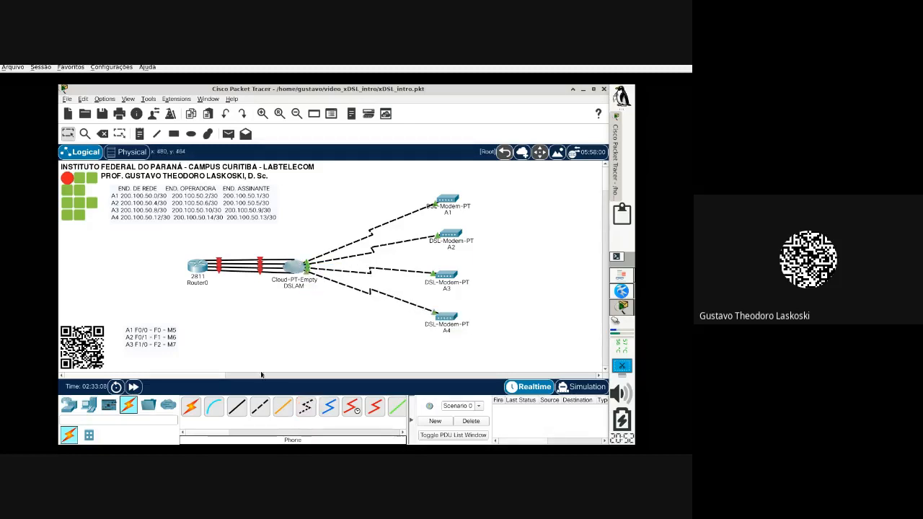
pyautogui.doubleClick(171, 349)
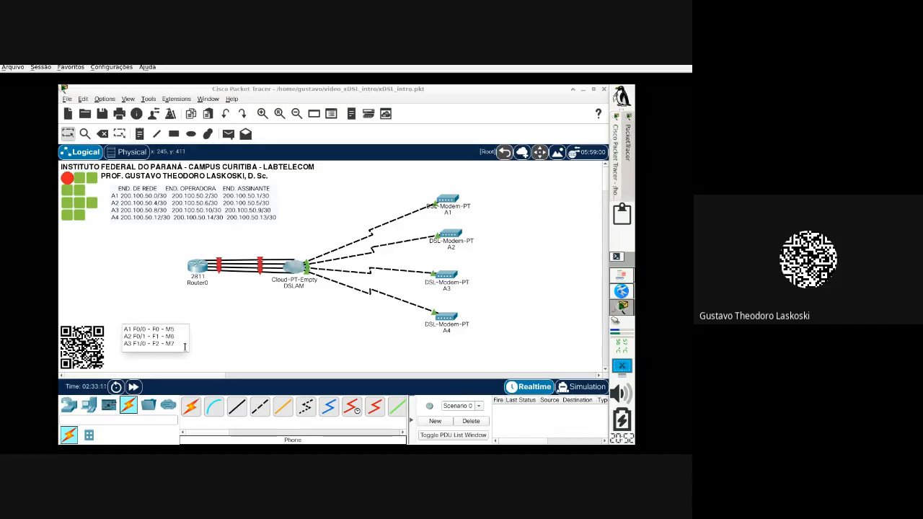
# Step: Add a fourth note line reading 'A4 F1/1 - F3 - M8'
pyautogui.press('Return')
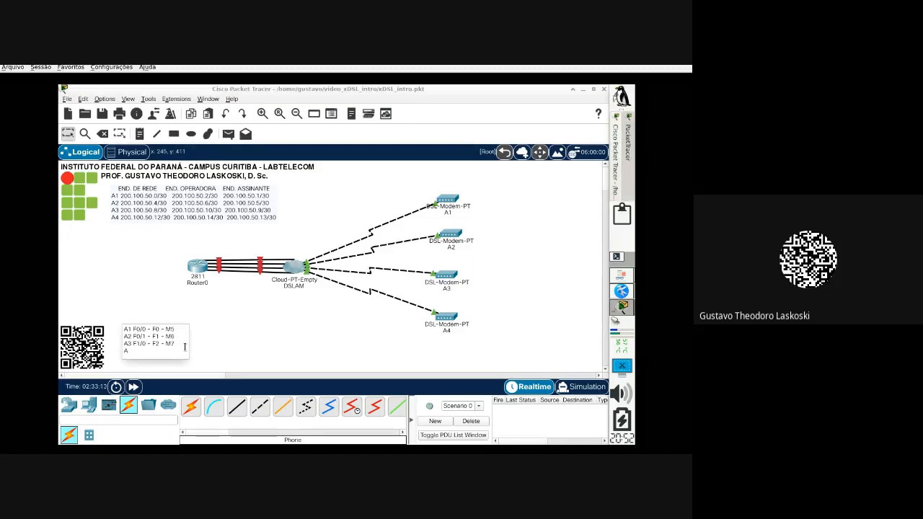
pyautogui.write('A4 F1/1 - F3 - M8')
pyautogui.click(208, 340)
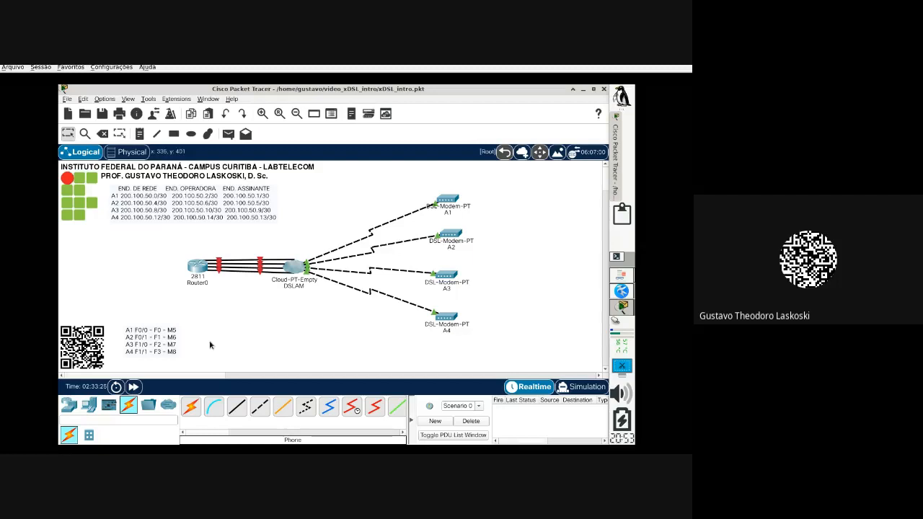
pyautogui.click(88, 406)
# Step: Place four PC-PT machines, PC0 to PC3, in a column beside modems A1–A4
pyautogui.moveTo(190, 407); pyautogui.dragTo(512, 195)
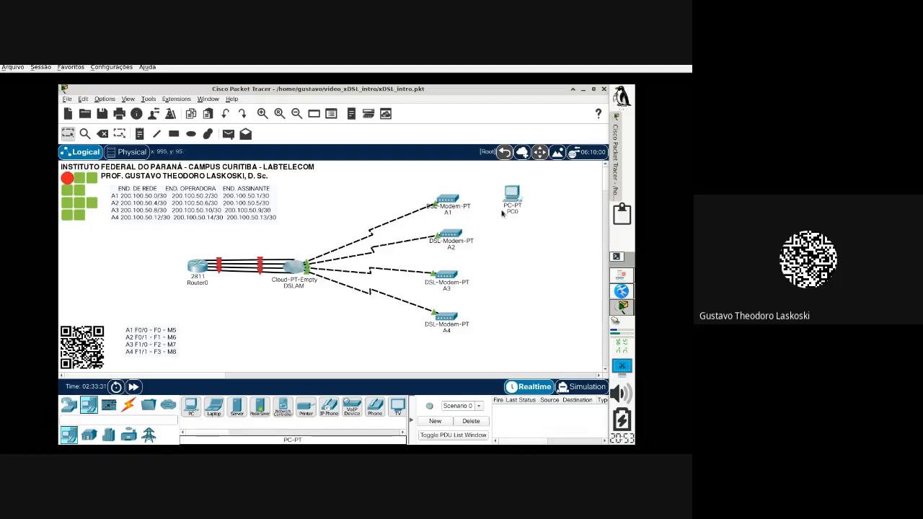
pyautogui.moveTo(190, 407); pyautogui.dragTo(512, 239)
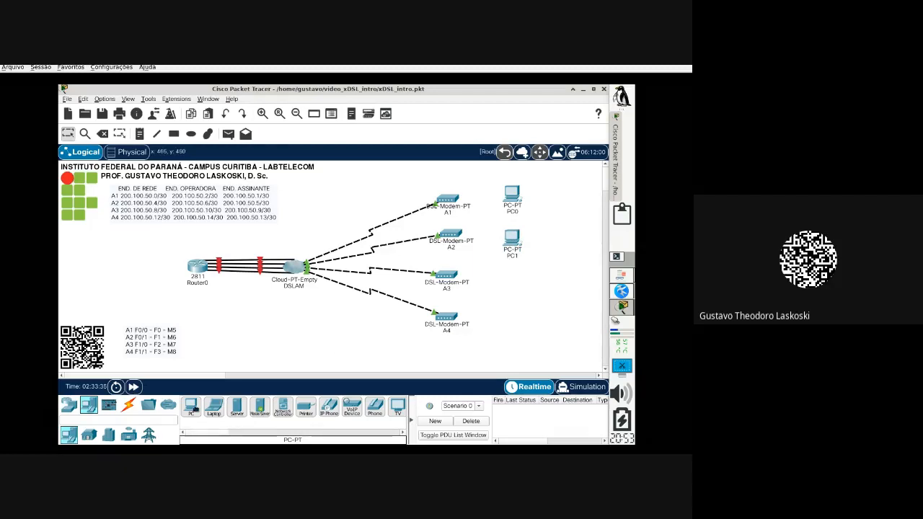
pyautogui.moveTo(191, 408); pyautogui.dragTo(514, 282)
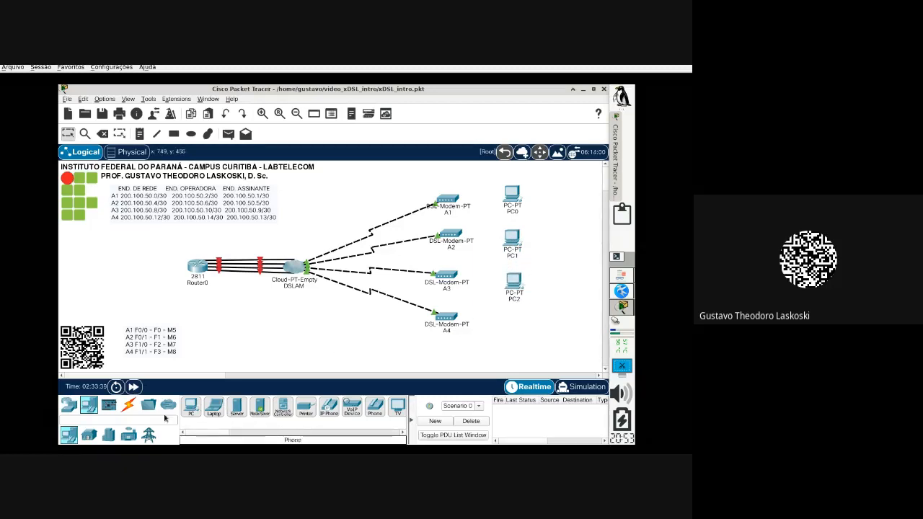
pyautogui.moveTo(195, 409); pyautogui.dragTo(515, 327)
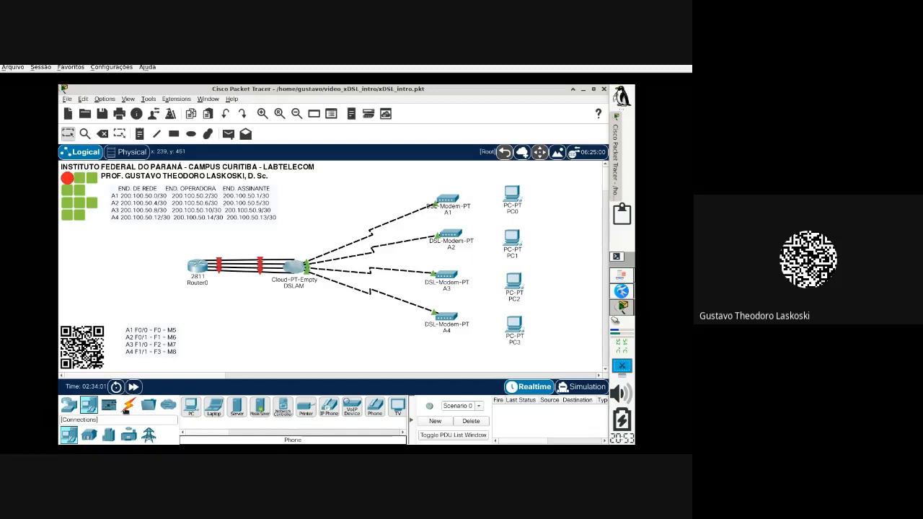
pyautogui.click(127, 408)
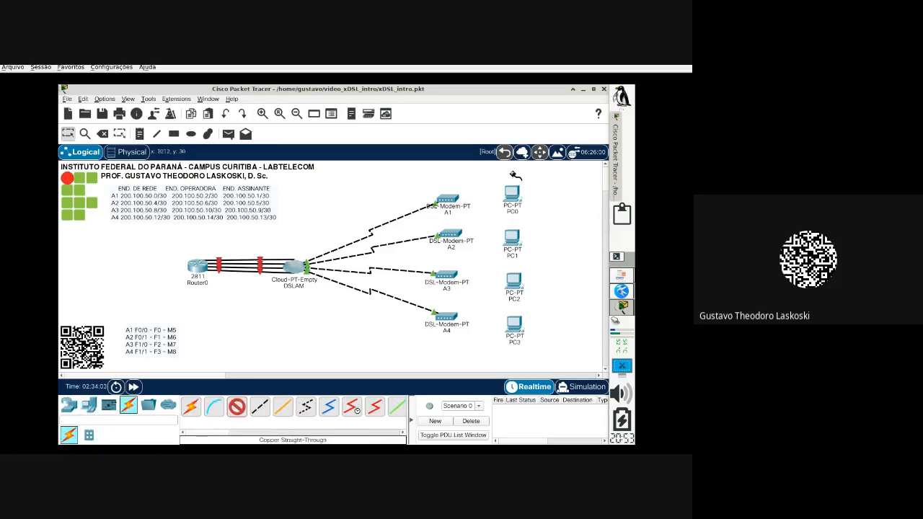
# Step: Cable modem A1's Port 1 to PC0 and modem A2 to PC1's FastEthernet0 with straight-through copper
pyautogui.click(458, 202)
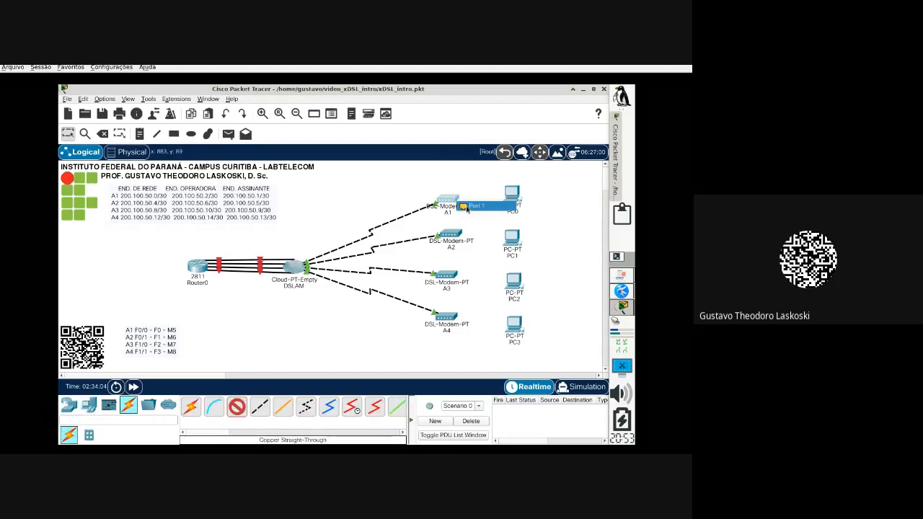
pyautogui.click(464, 207)
pyautogui.click(513, 196)
pyautogui.click(537, 202)
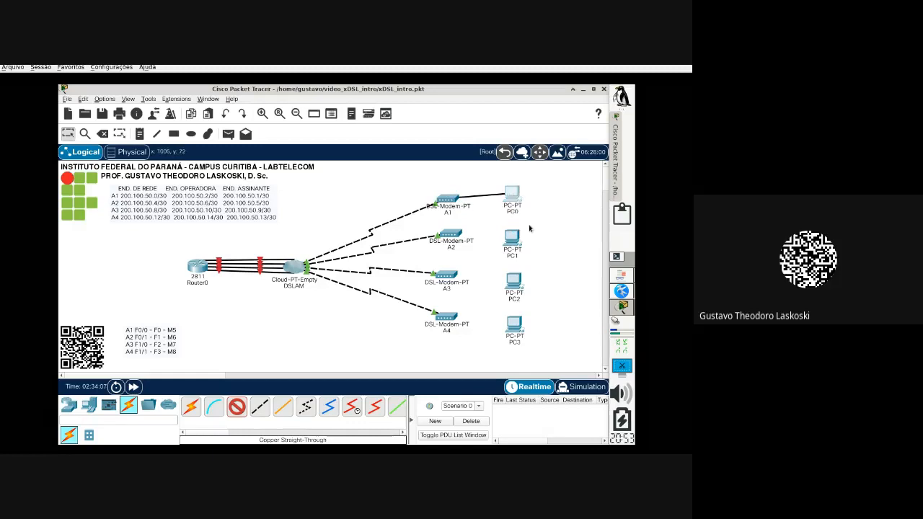
pyautogui.click(243, 408)
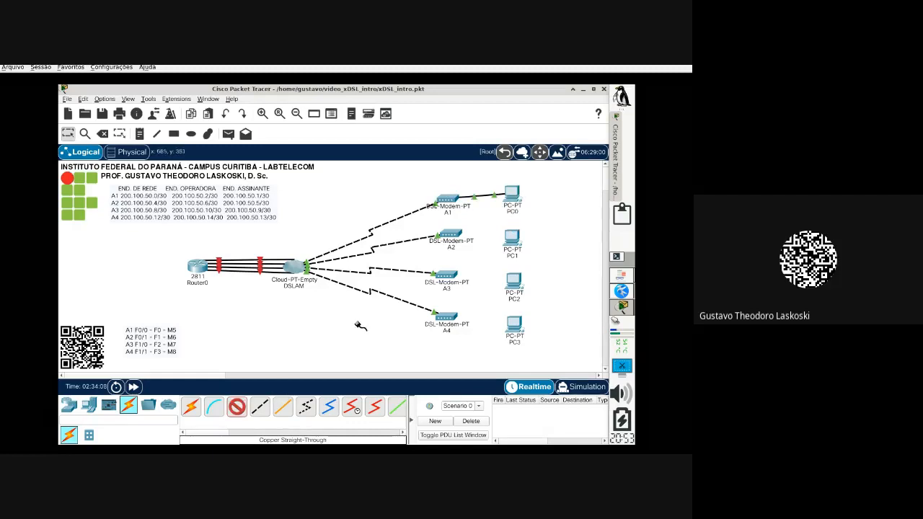
pyautogui.click(447, 238)
pyautogui.click(454, 245)
pyautogui.click(509, 243)
pyautogui.click(533, 277)
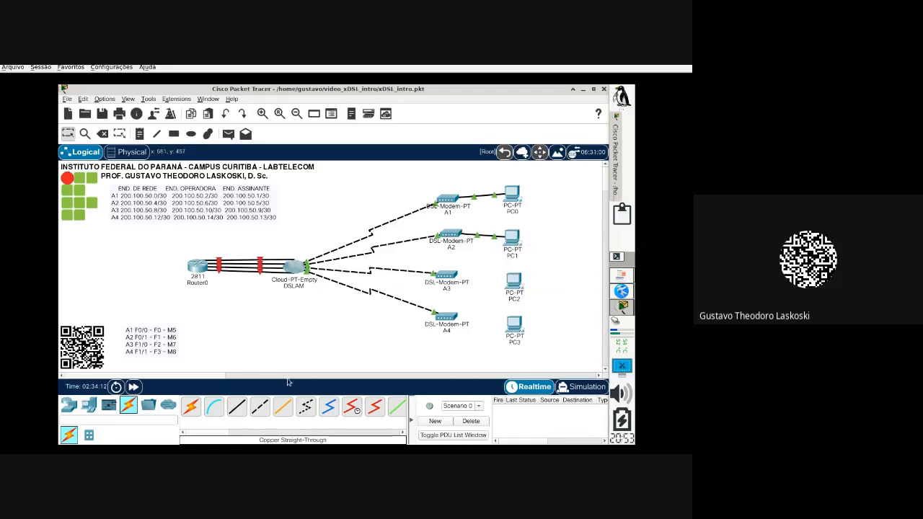
# Step: Cable modem A3's Port 1 to PC2 and modem A4 to PC3's FastEthernet0 with straight-through copper
pyautogui.click(240, 408)
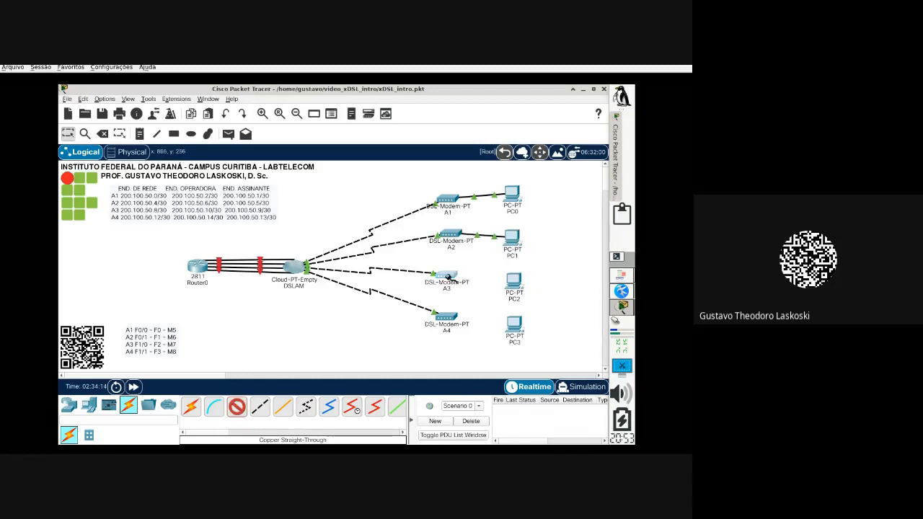
pyautogui.click(448, 276)
pyautogui.click(469, 281)
pyautogui.click(513, 282)
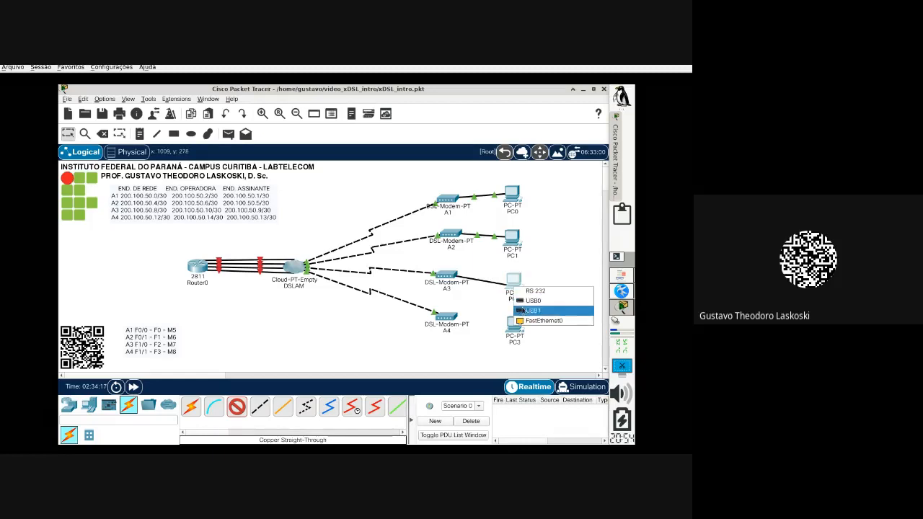
pyautogui.click(529, 320)
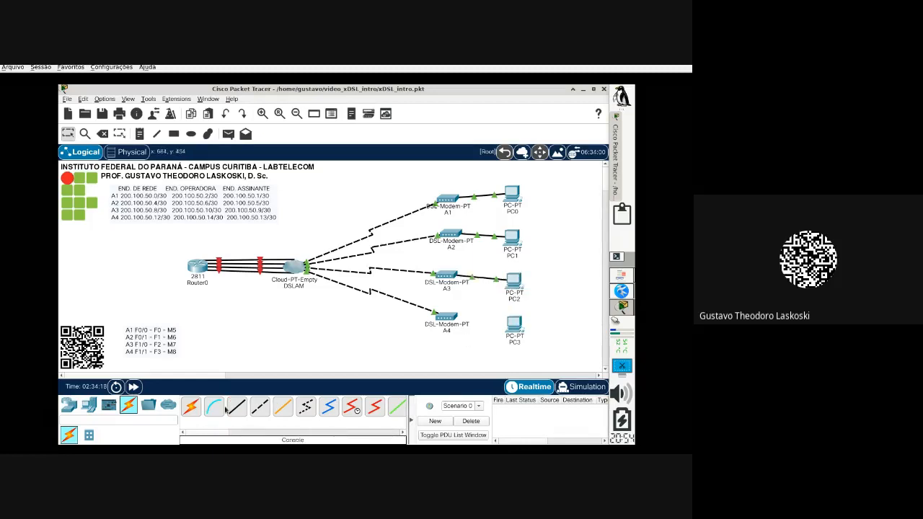
pyautogui.click(446, 318)
pyautogui.click(466, 321)
pyautogui.click(514, 326)
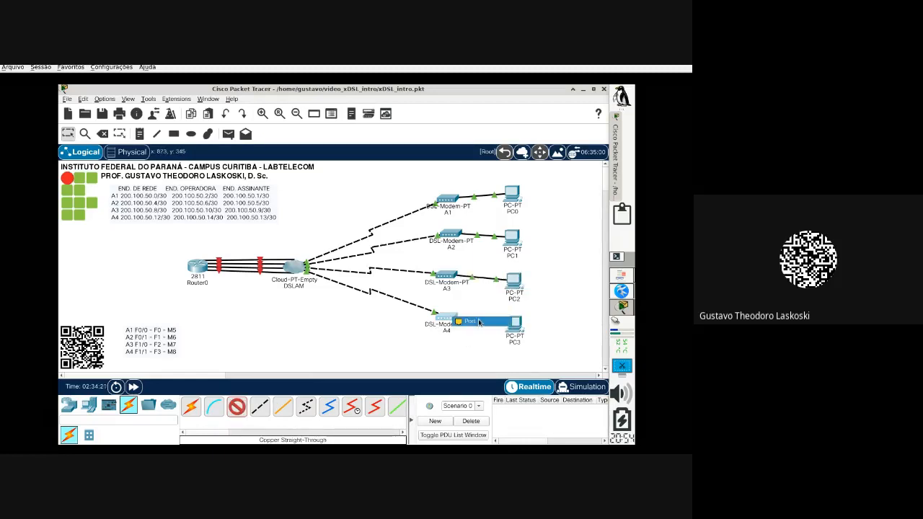
pyautogui.click(530, 337)
pyautogui.click(515, 325)
pyautogui.click(520, 364)
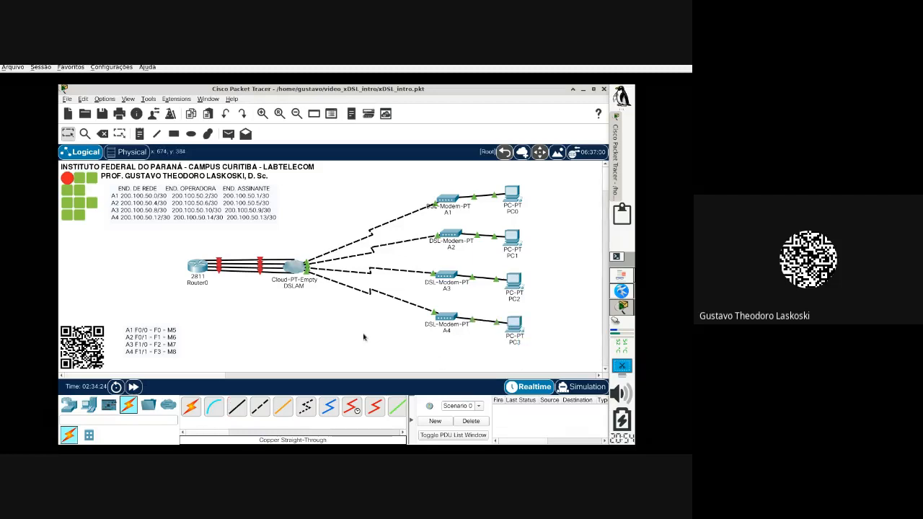
# Step: Nudge PC0–PC3 slightly so each modem-to-PC cable runs level
pyautogui.moveTo(514, 282); pyautogui.dragTo(512, 275)
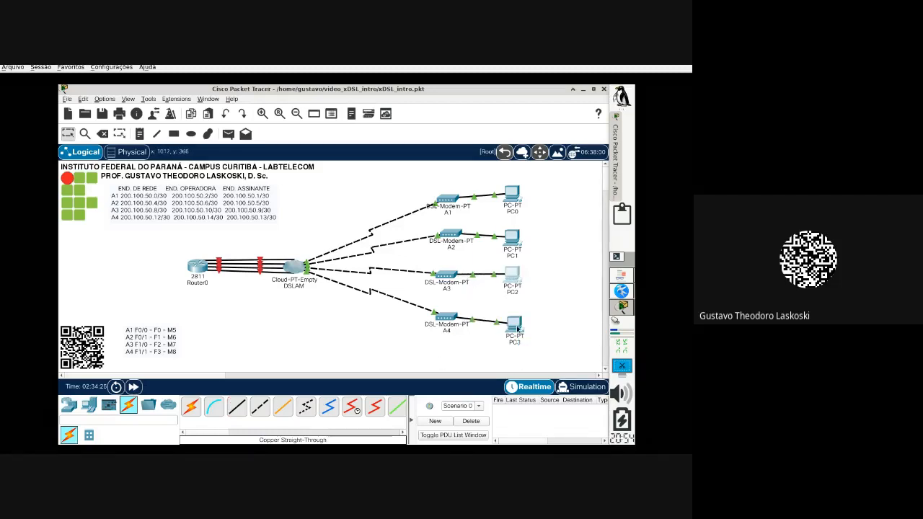
pyautogui.moveTo(517, 328); pyautogui.dragTo(514, 321)
pyautogui.click(514, 242)
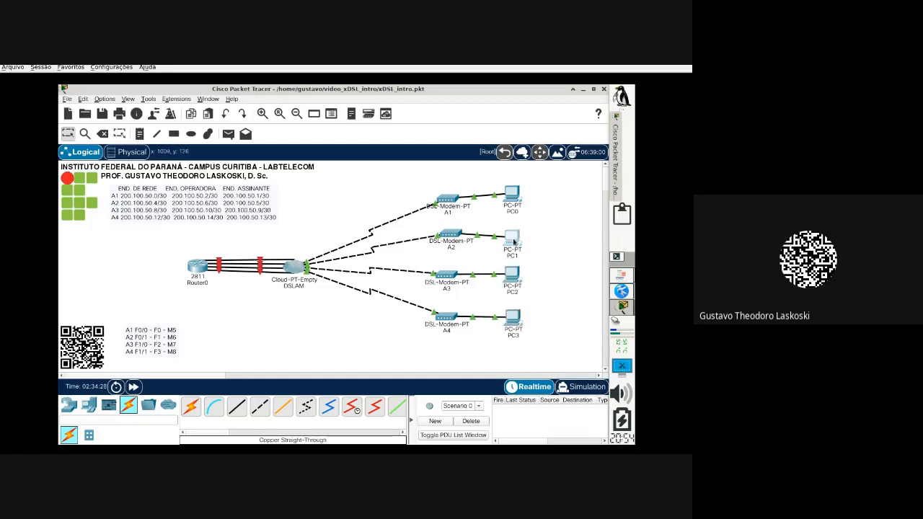
pyautogui.moveTo(514, 242); pyautogui.dragTo(514, 240)
pyautogui.click(517, 193)
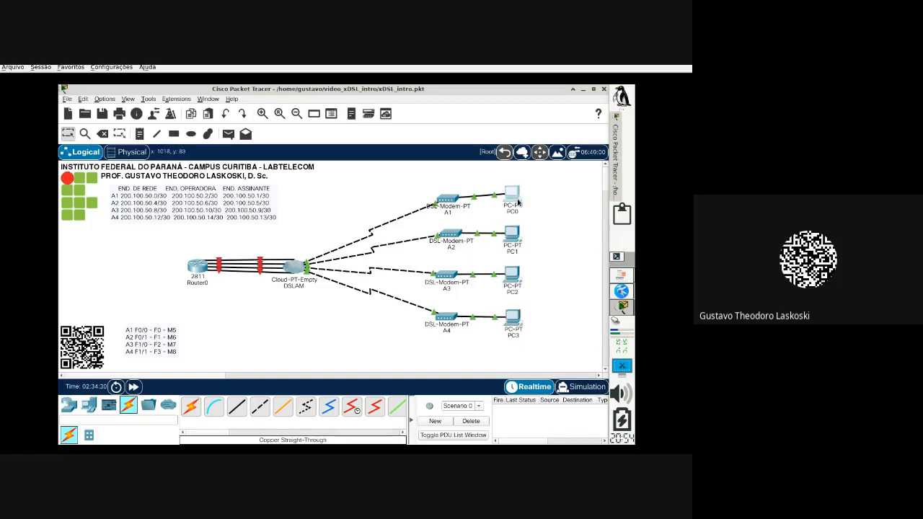
pyautogui.moveTo(513, 195); pyautogui.dragTo(513, 198)
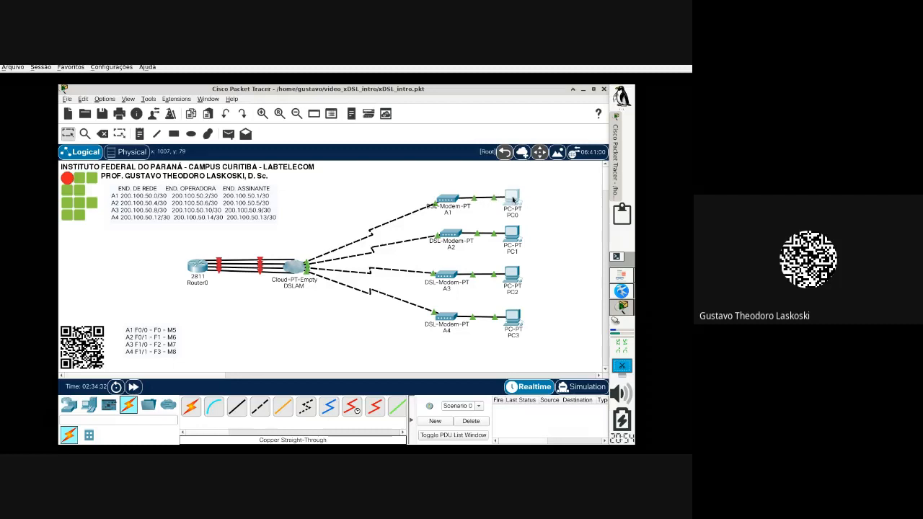
pyautogui.click(563, 225)
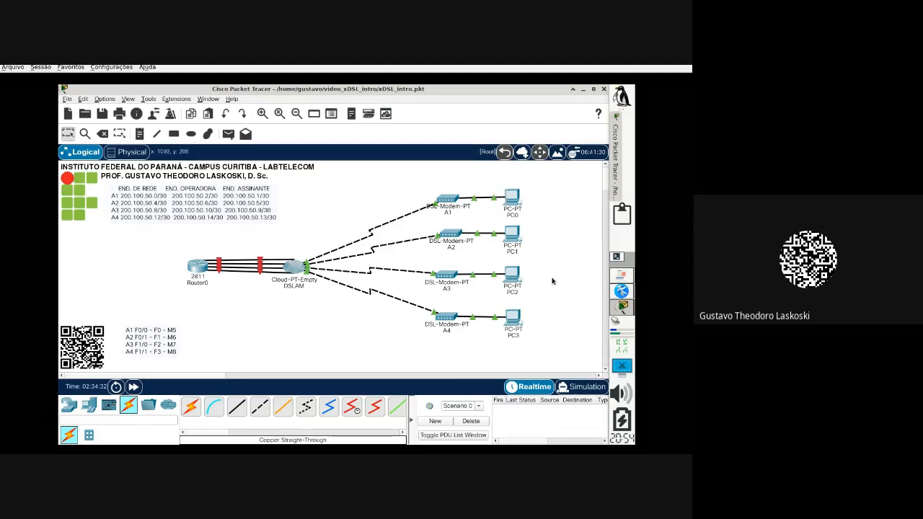
# Step: In the DSL lab PDF, highlight question 2's router-interface and DHCP configuration task, then return to Packet Tracer
pyautogui.click(623, 281)
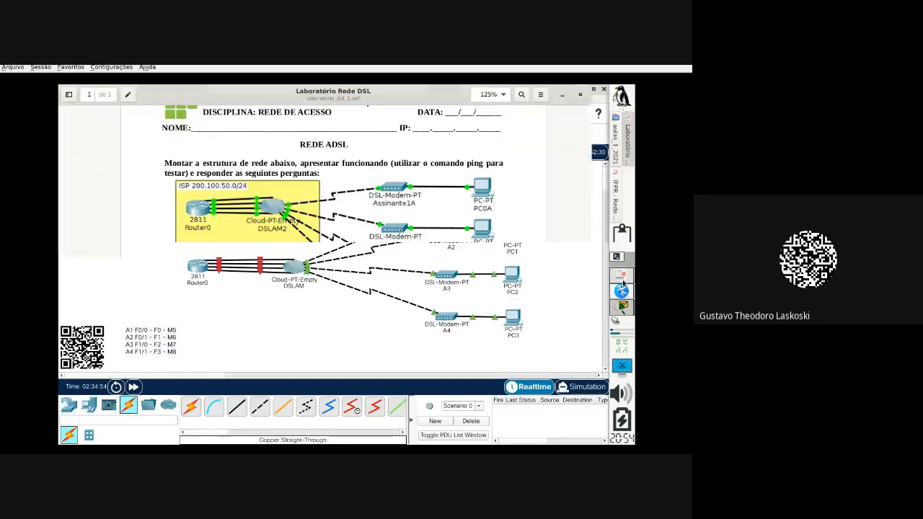
pyautogui.scroll(-2, 431, 317)
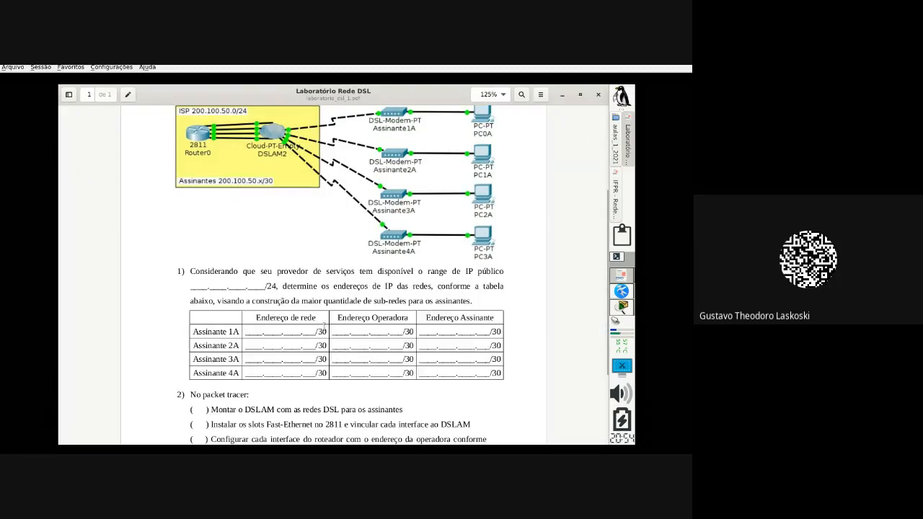
pyautogui.scroll(-3, 328, 331)
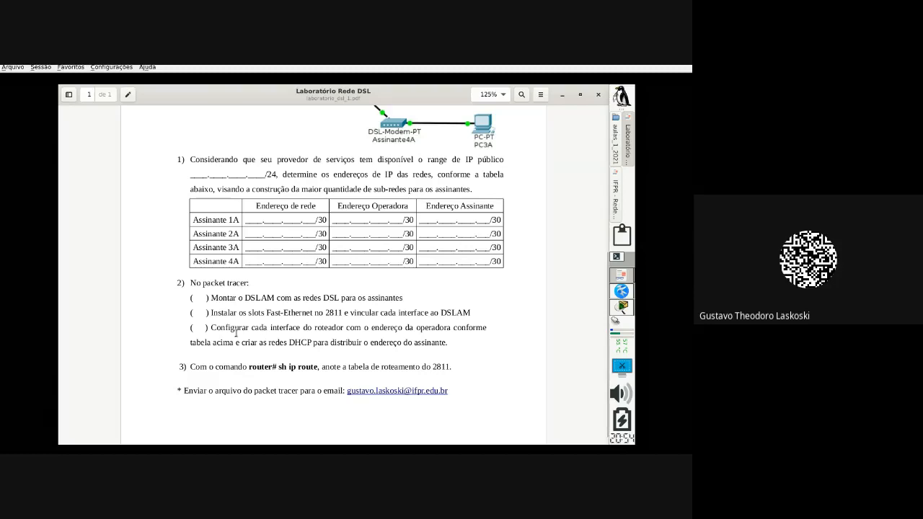
pyautogui.moveTo(208, 328); pyautogui.dragTo(453, 350)
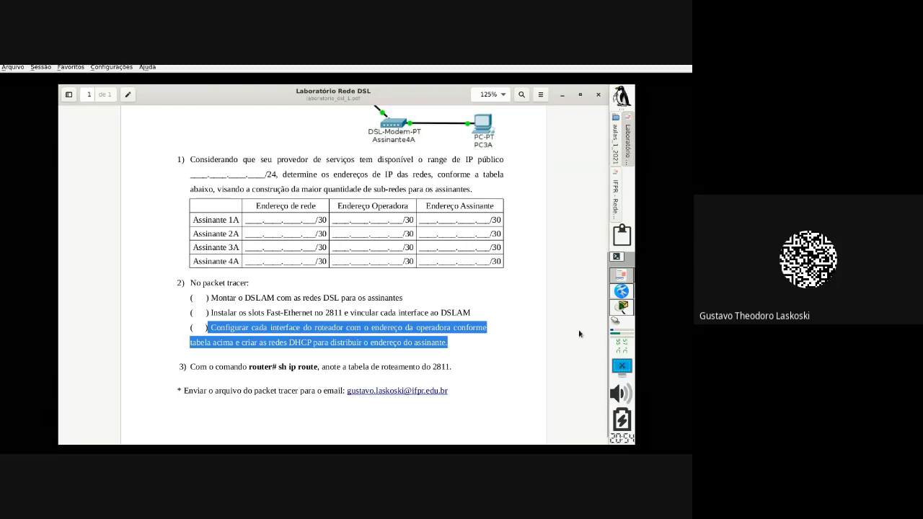
pyautogui.click(623, 307)
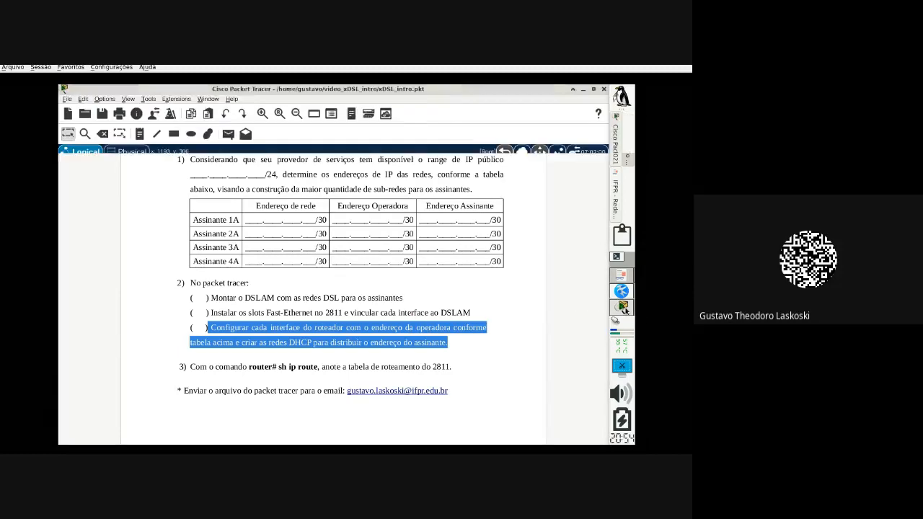
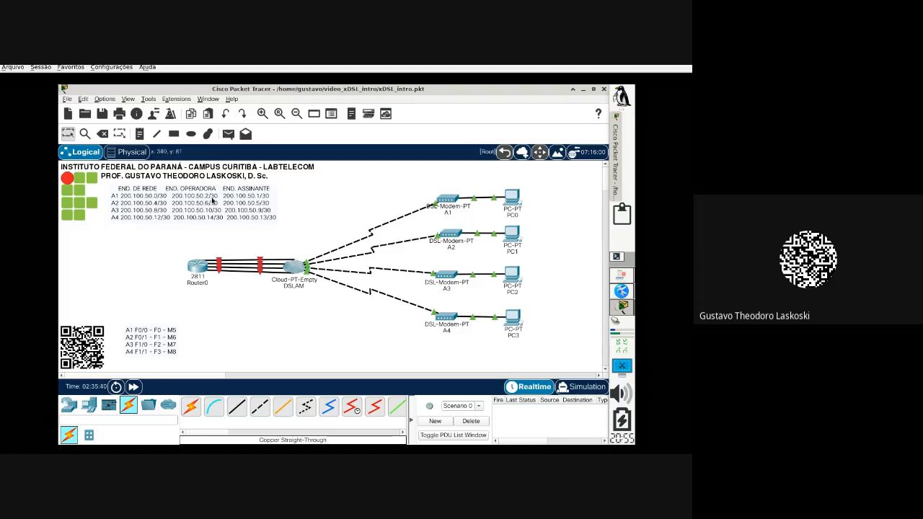
# Step: Open Router0's CLI console and widen its window beside the topology
pyautogui.click(198, 271)
pyautogui.click(252, 128)
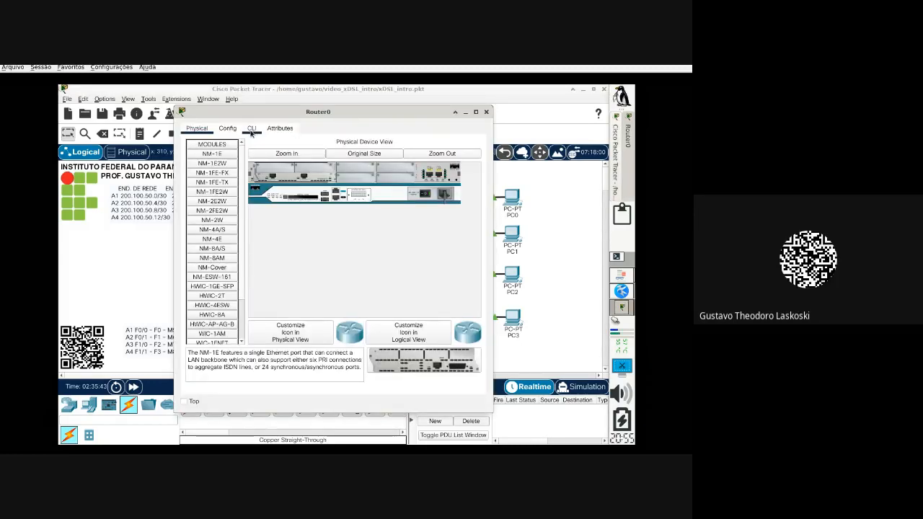
pyautogui.moveTo(276, 119)
pyautogui.mouseDown()
pyautogui.moveTo(364, 124)
pyautogui.moveTo(329, 124)
pyautogui.mouseUp()
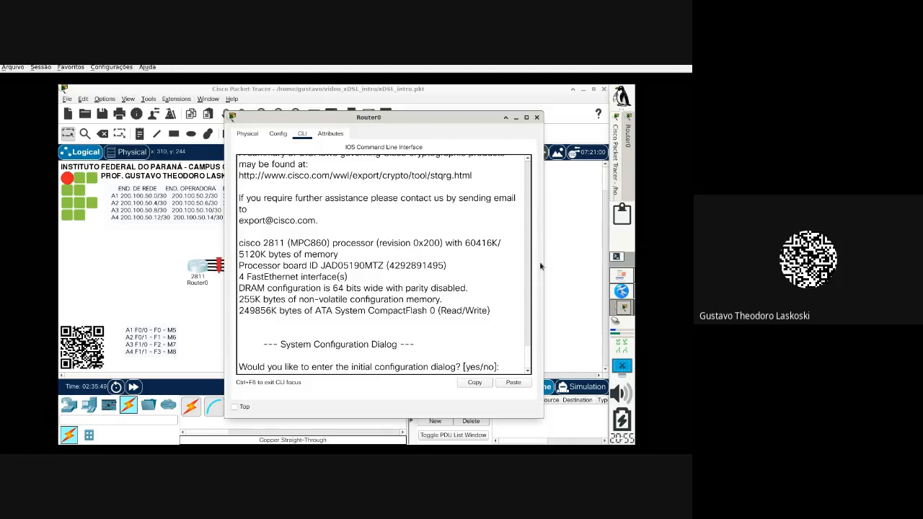
pyautogui.click(546, 267)
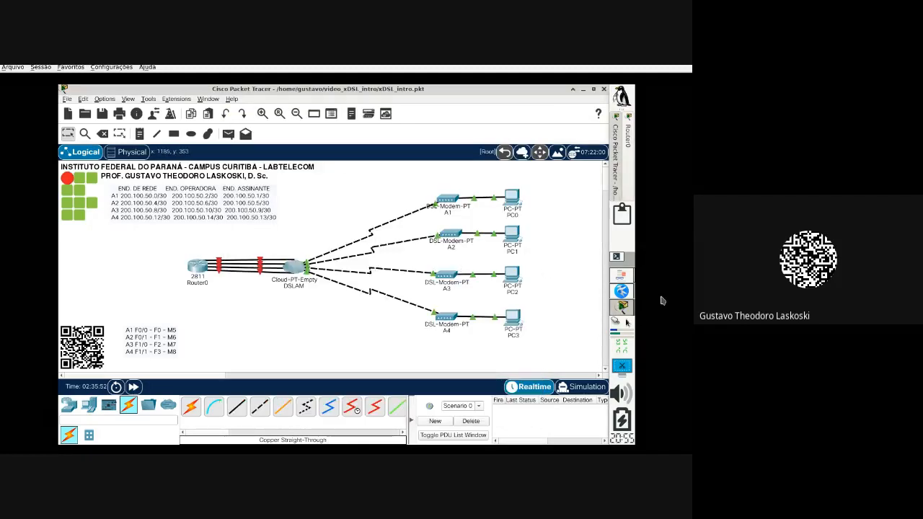
pyautogui.click(629, 155)
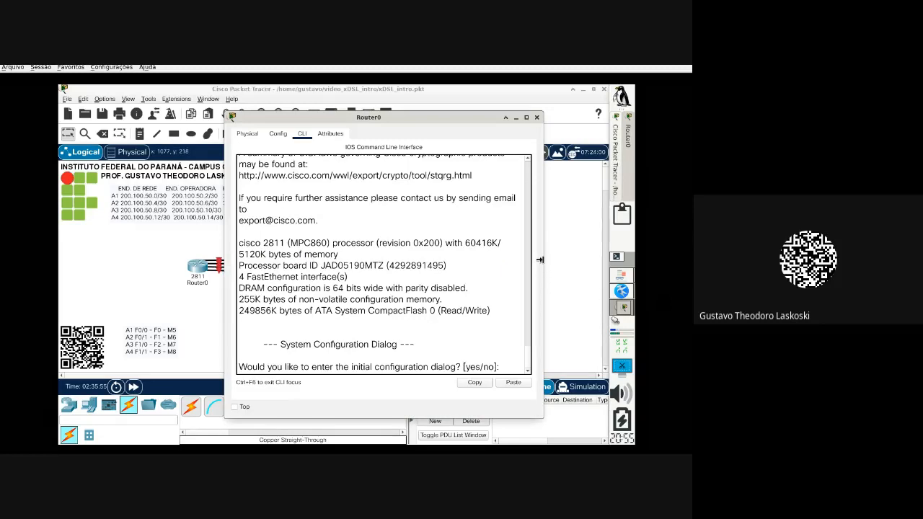
pyautogui.moveTo(541, 260)
pyautogui.mouseDown()
pyautogui.moveTo(618, 260)
pyautogui.moveTo(600, 260)
pyautogui.mouseUp()
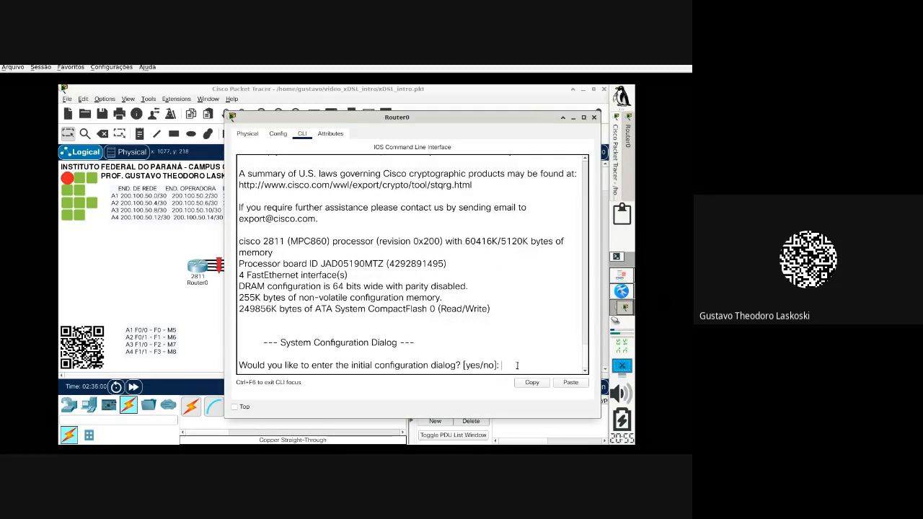
# Step: Decline the setup dialog, then run enable and conf t to reach global configuration
pyautogui.write('no')
pyautogui.press('Return')
pyautogui.press('Return')
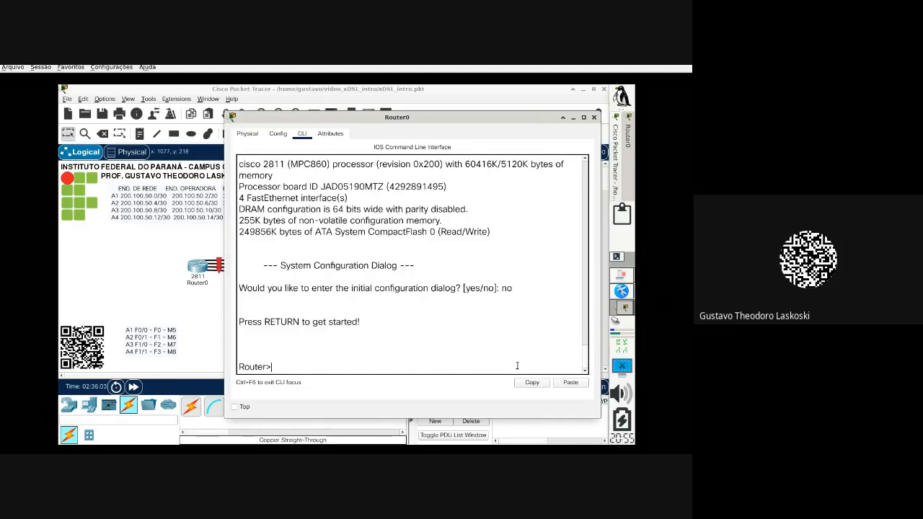
pyautogui.write('en')
pyautogui.press('Return')
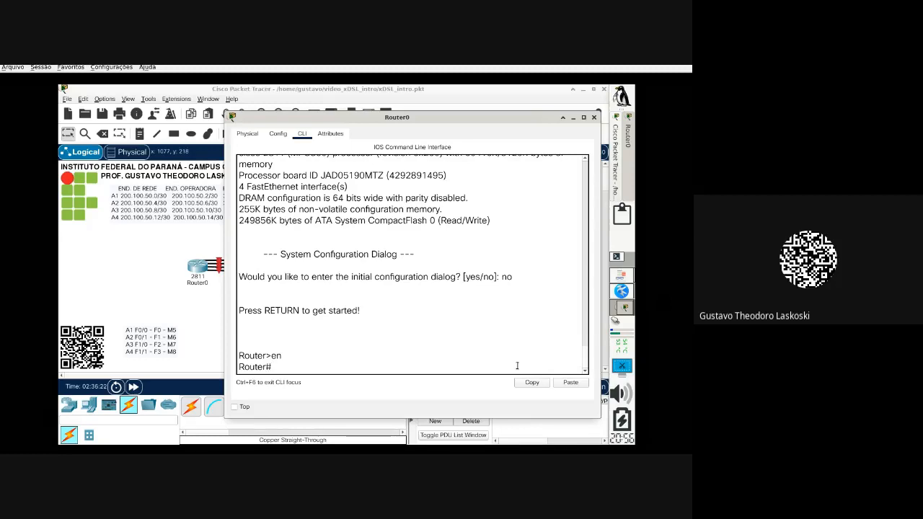
pyautogui.write('f t')
pyautogui.press('Return')
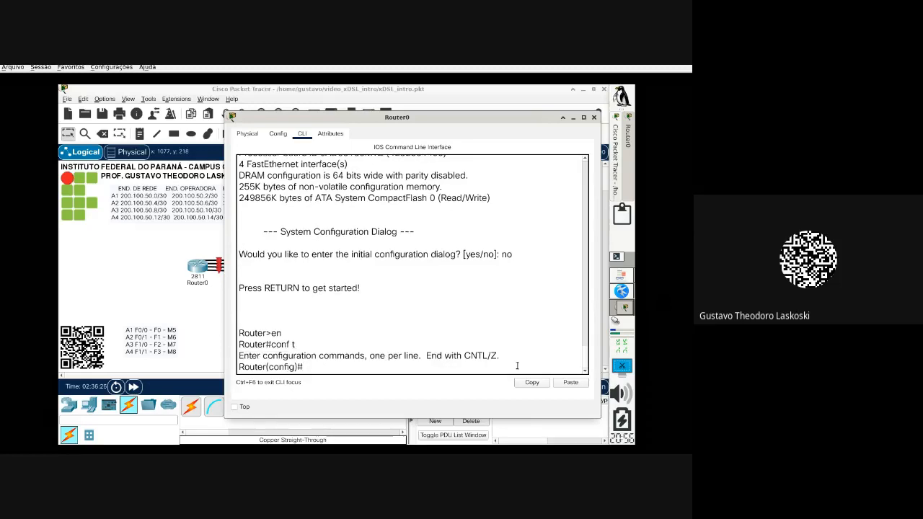
# Step: Enter interface f0/0 and give it the description ASSINANTE1
pyautogui.write('int f0/0')
pyautogui.press('Return')
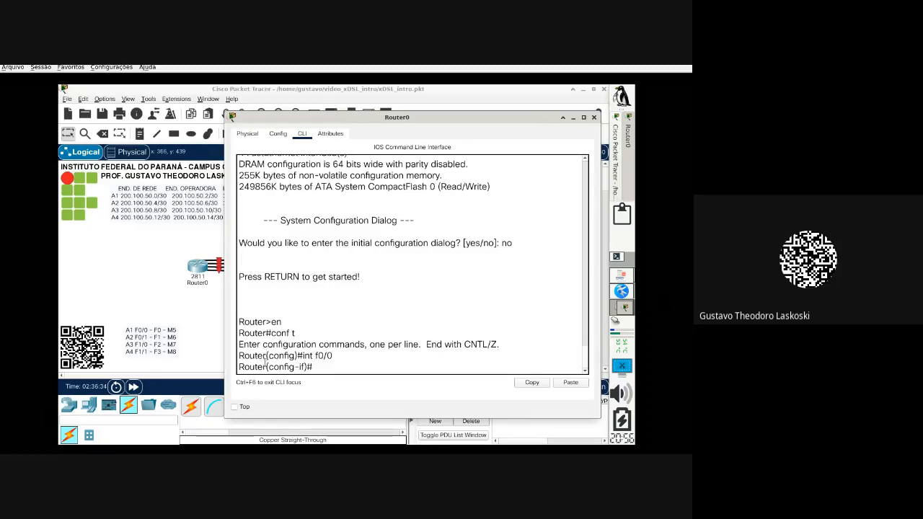
pyautogui.write('descrio')
pyautogui.press('BackSpace')
pyautogui.press('Tab')
pyautogui.write('AS')
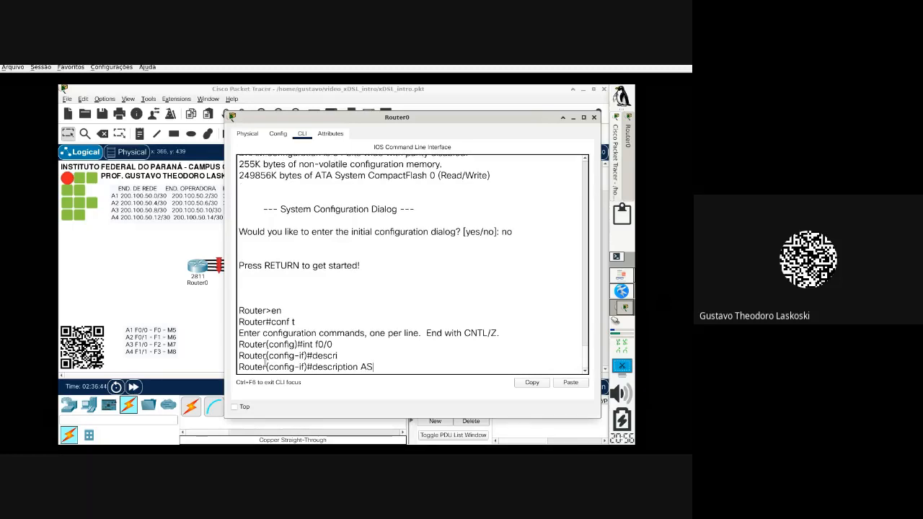
pyautogui.write('SINANTE1')
pyautogui.press('Return')
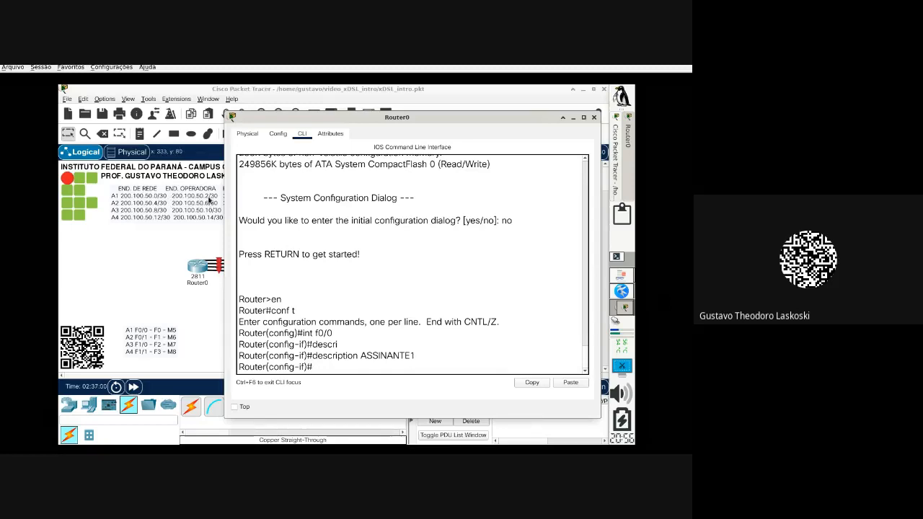
# Step: Assign 200.100.50.2 255.255.255.252 to f0/0 and bring it up with no shutdown
pyautogui.write('ip add 200.100.5')
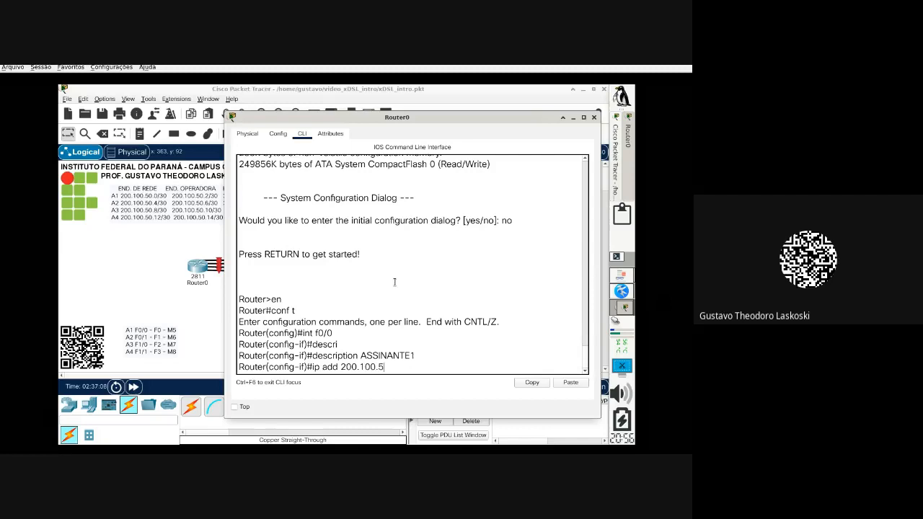
pyautogui.write('0.2')
pyautogui.write('255.255.255.252')
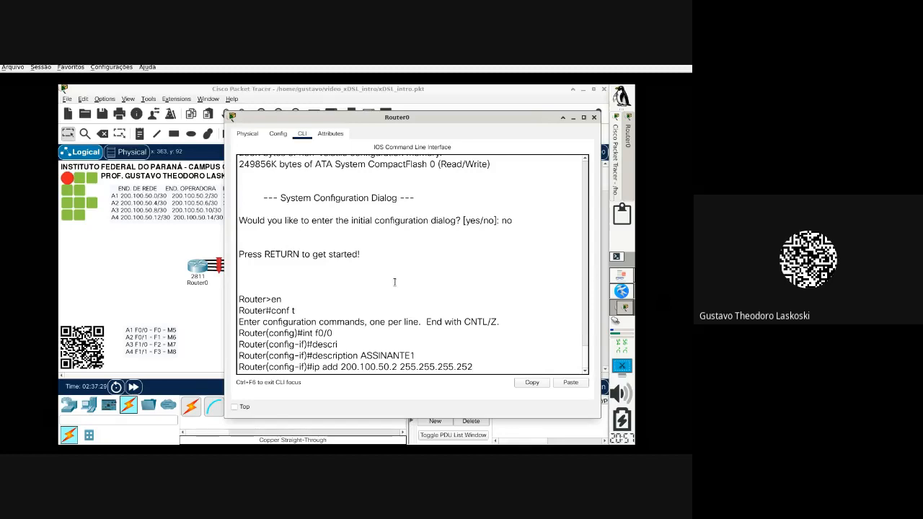
pyautogui.press('Return')
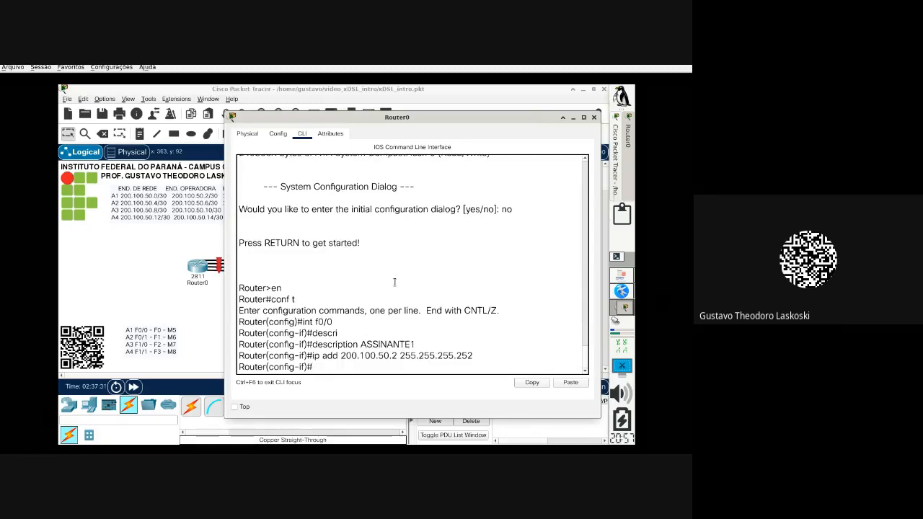
pyautogui.write('no')
pyautogui.write(' d')
pyautogui.write('shut')
pyautogui.press('Return')
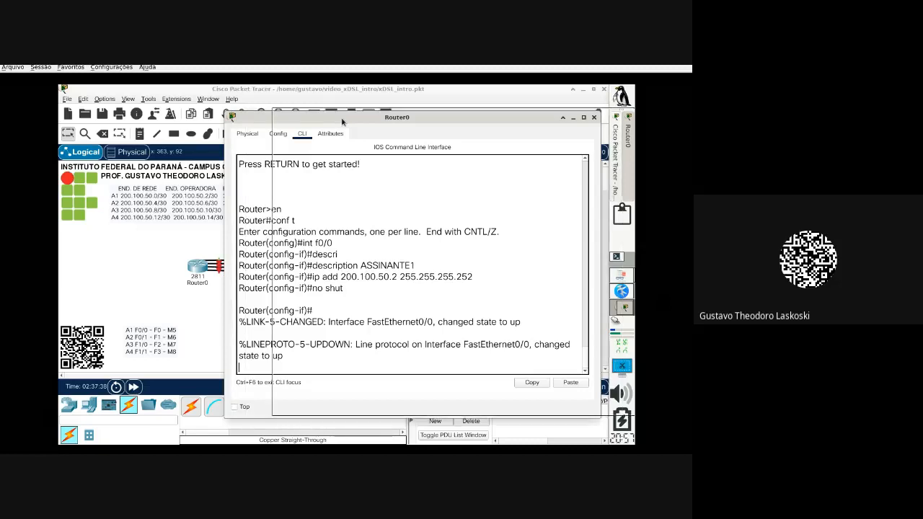
pyautogui.moveTo(348, 118); pyautogui.dragTo(400, 114)
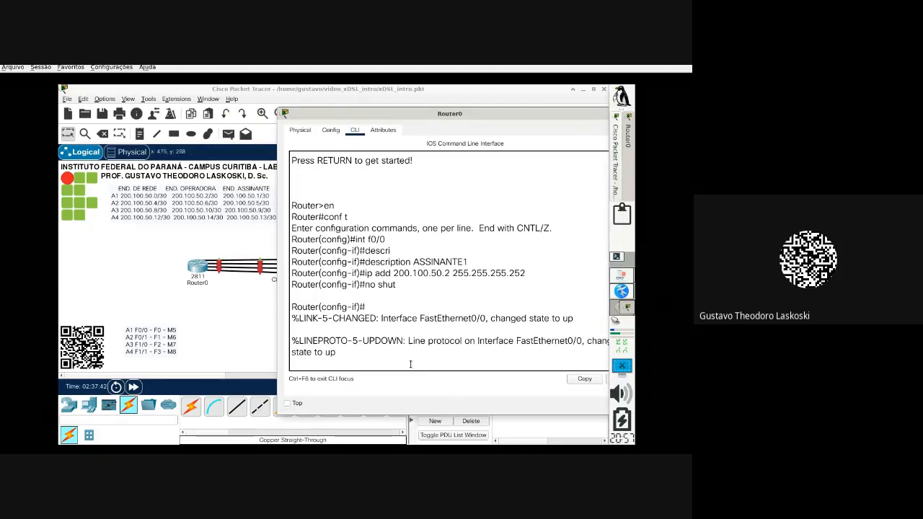
pyautogui.press('Return')
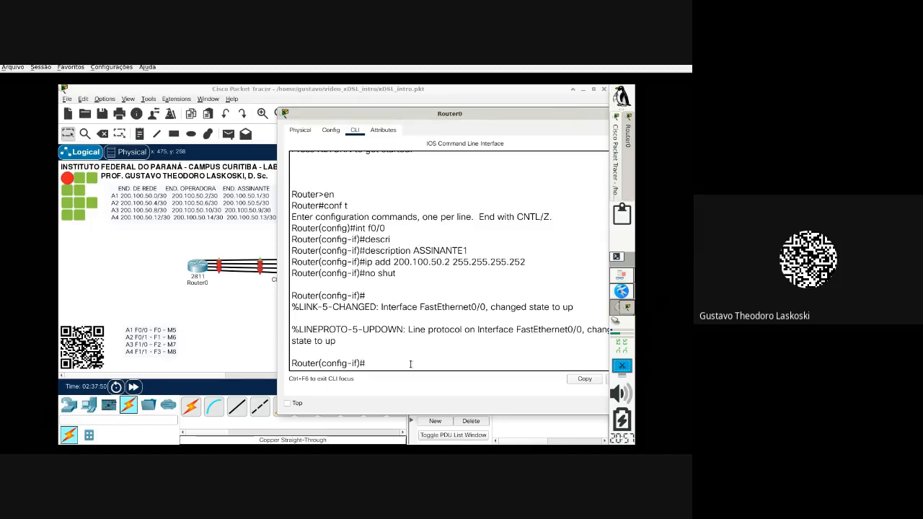
# Step: Bring the topology forward to check port labels on PC0 and the Router0–DSLAM link
pyautogui.click(249, 334)
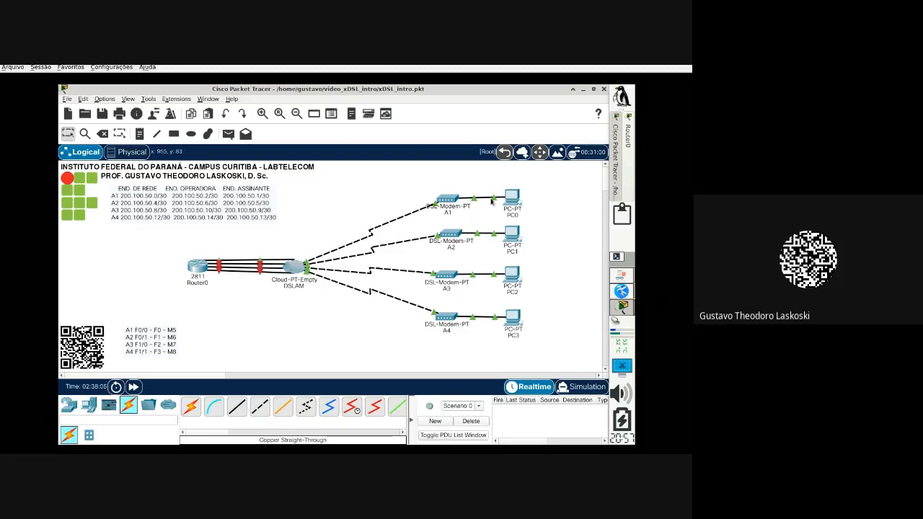
pyautogui.moveTo(508, 203)
pyautogui.moveTo(218, 263)
# Step: Exit interface mode and create DHCP pool ASSINANTE1
pyautogui.click(629, 175)
pyautogui.write('exit')
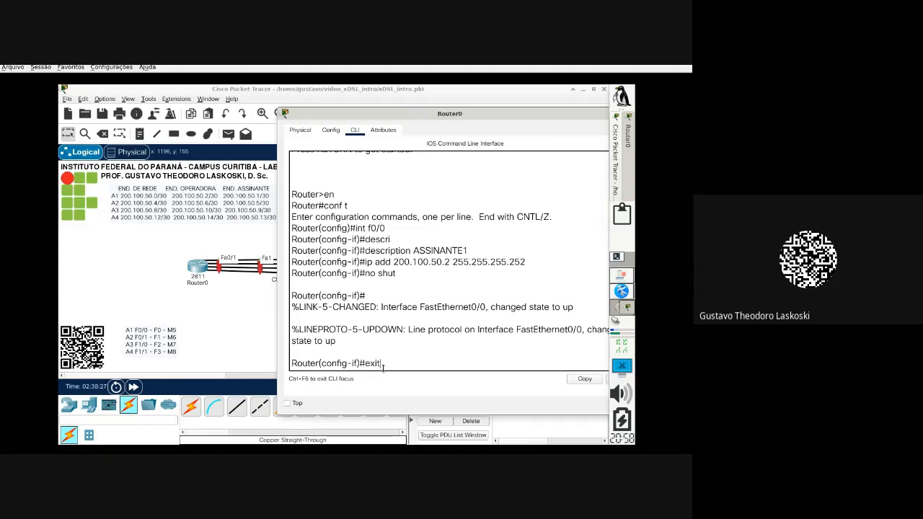
pyautogui.press('Return')
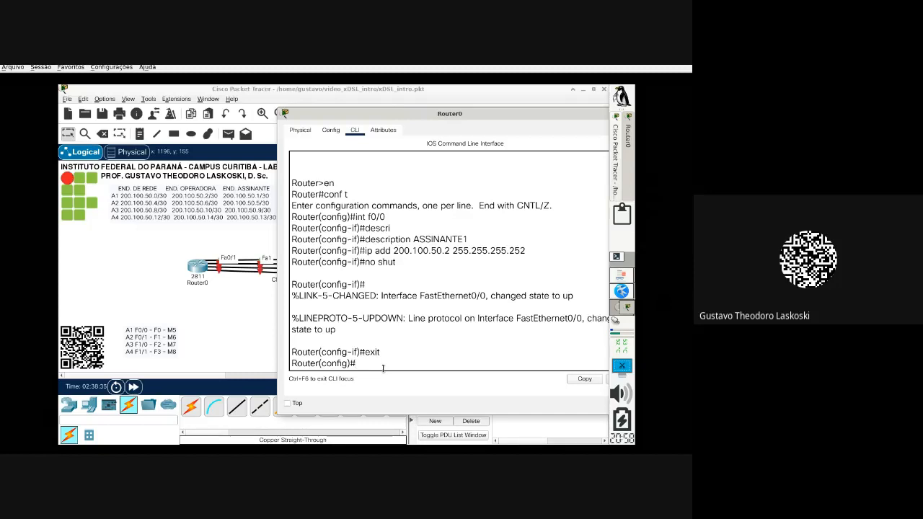
pyautogui.write('ip dhcp pool ASSINANTE1')
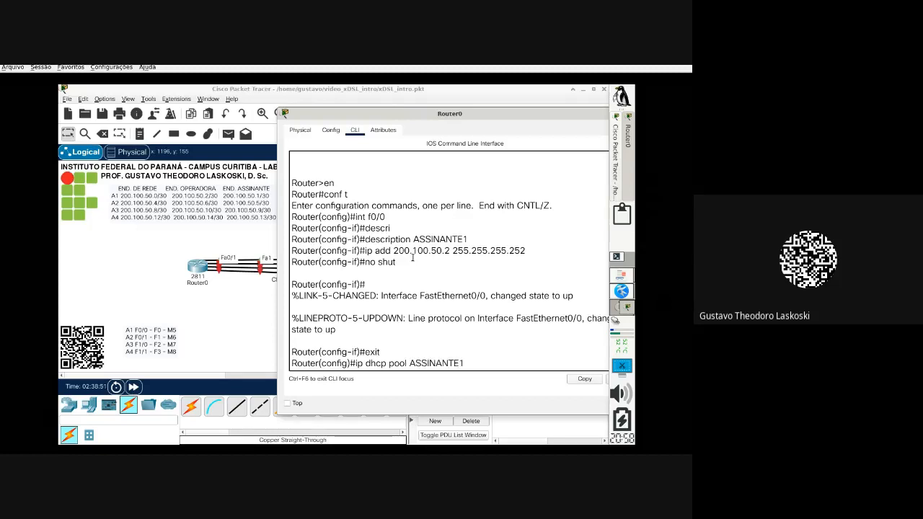
pyautogui.press('Return')
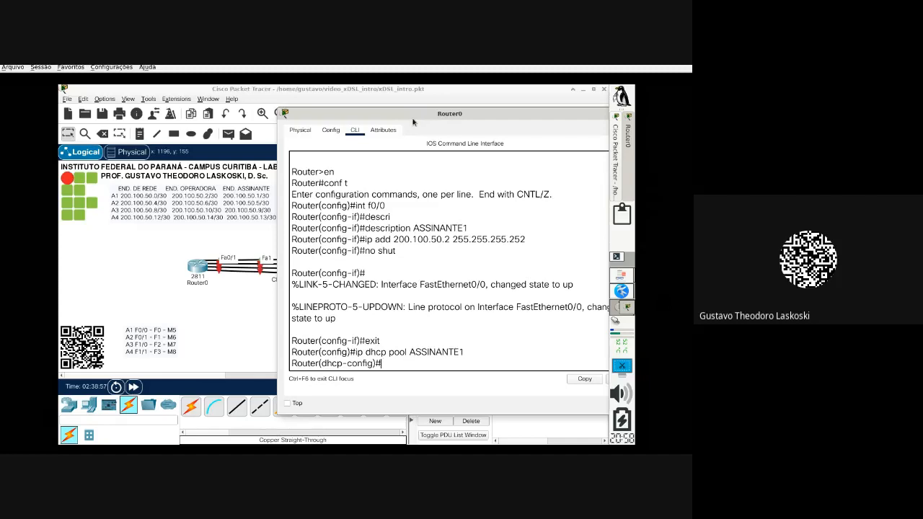
# Step: Set the pool network to 200.100.50.0 255.255.255.252 and begin the default-router command
pyautogui.moveTo(413, 122); pyautogui.dragTo(394, 113)
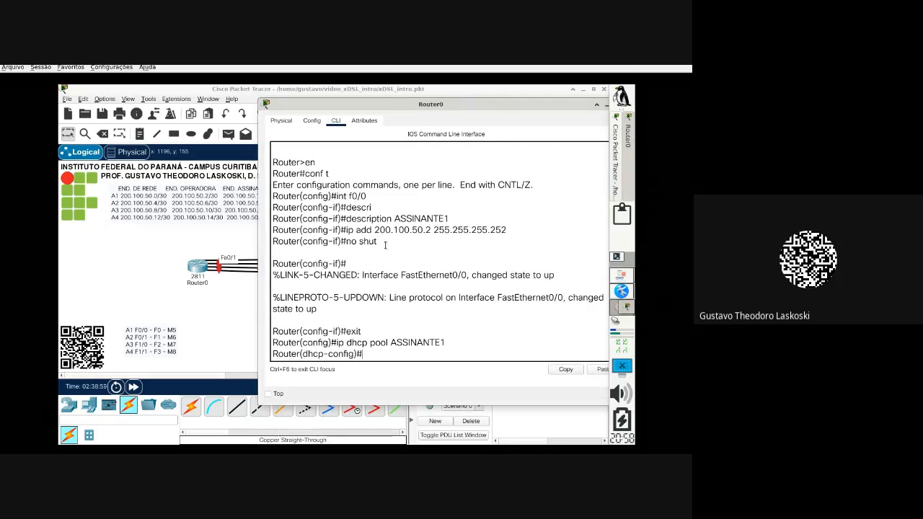
pyautogui.write('network')
pyautogui.write('200.')
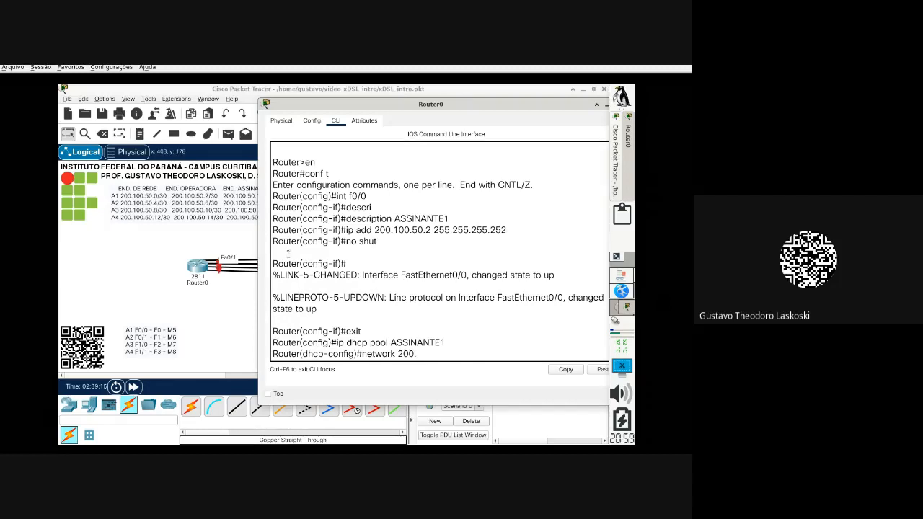
pyautogui.write('100.50.0 255.255.255.252')
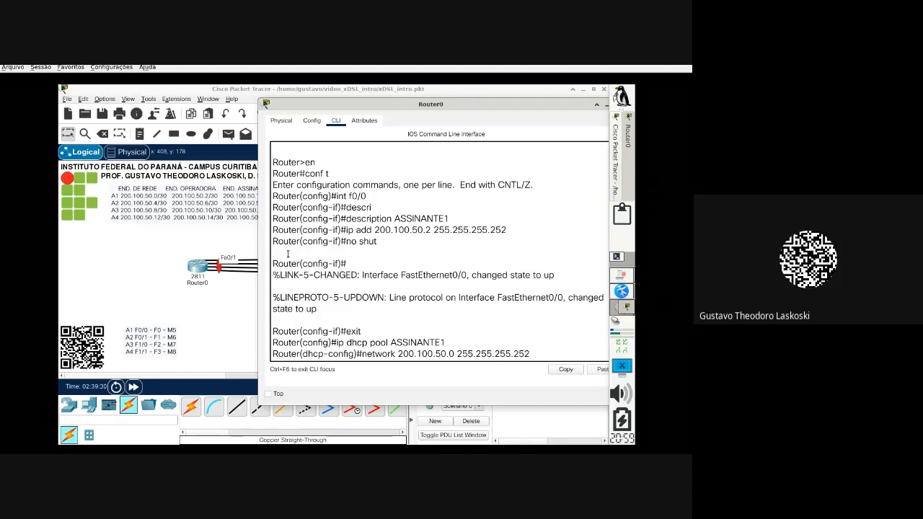
pyautogui.press('Return')
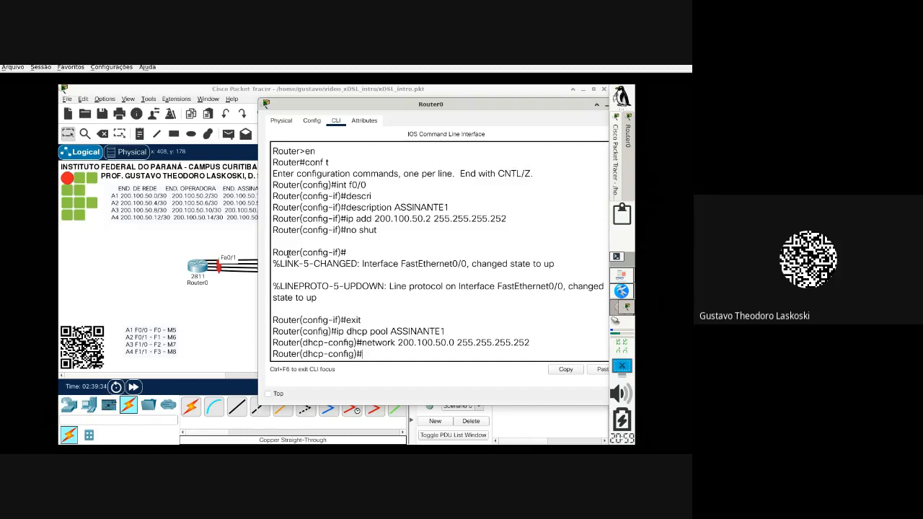
pyautogui.write('default-router')
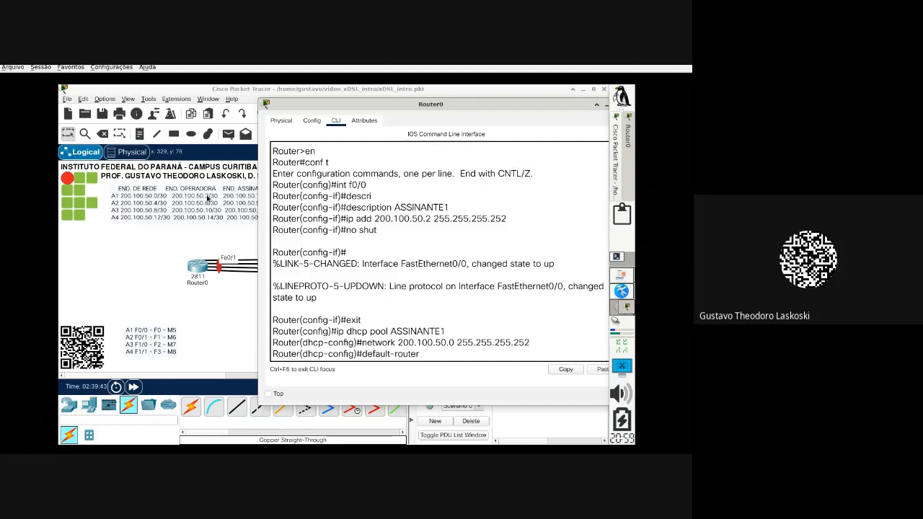
# Step: Set the ASSINANTE1 pool's default router to 200.100.50.2
pyautogui.moveTo(341, 219); pyautogui.dragTo(544, 223)
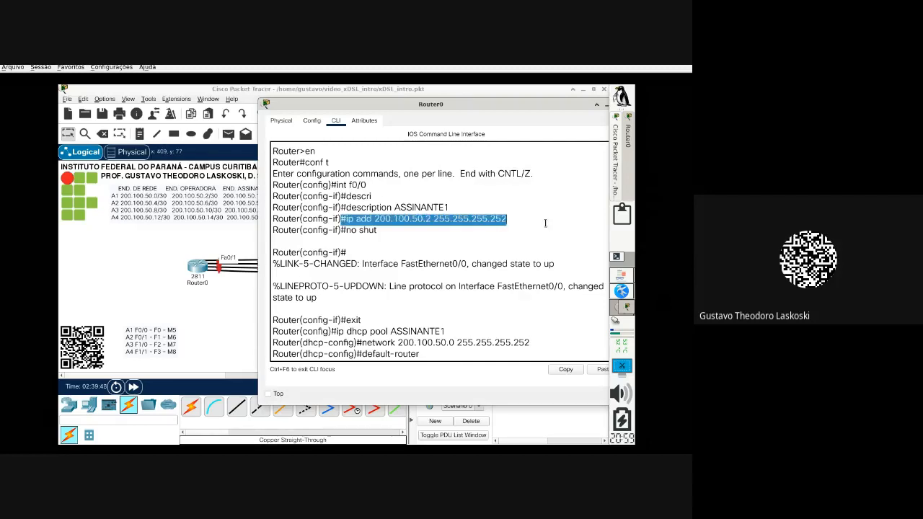
pyautogui.click(432, 355)
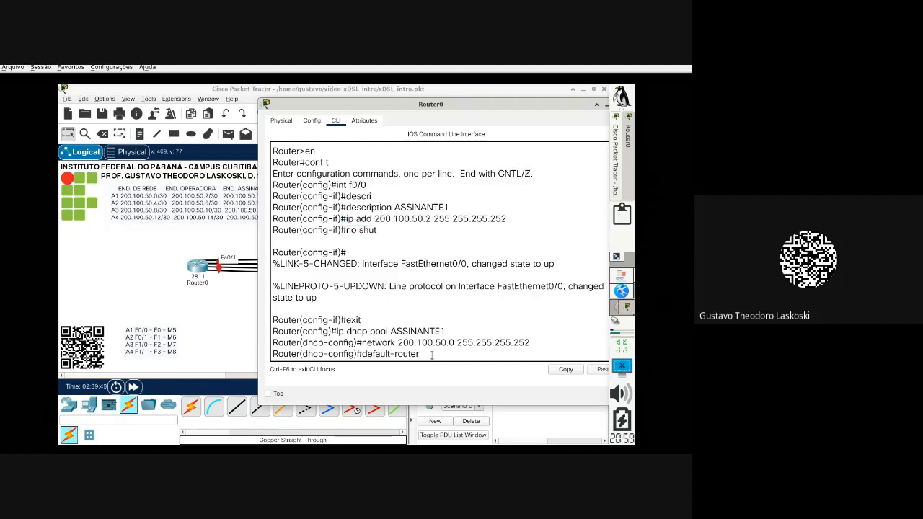
pyautogui.write('200.100.50.2')
pyautogui.press('Return')
# Step: Set DNS server 200.100.50.2 for the pool and exit pool configuration
pyautogui.write('dns')
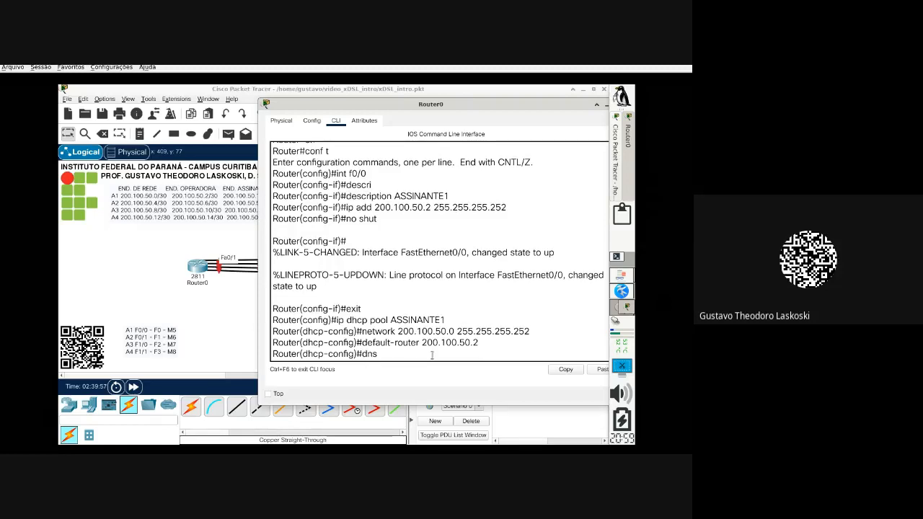
pyautogui.write('-server')
pyautogui.write('200.100.50')
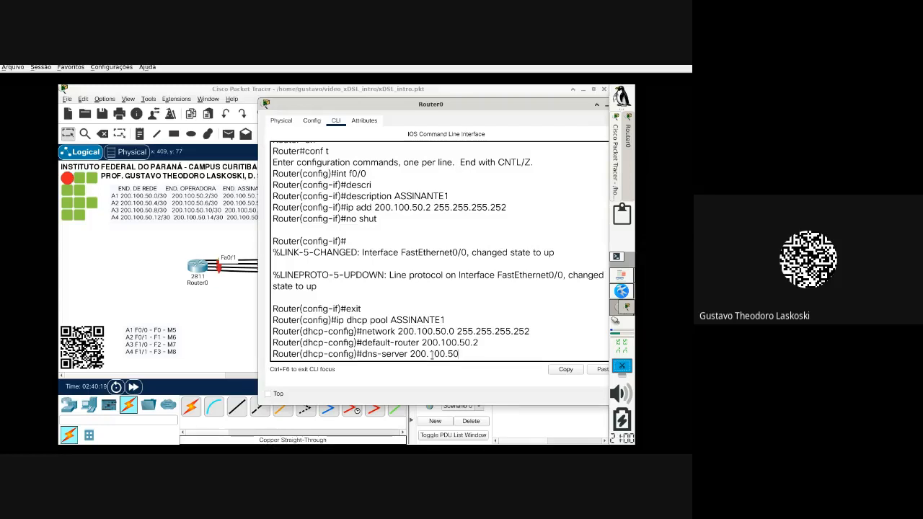
pyautogui.write('.')
pyautogui.write('2')
pyautogui.press('Return')
pyautogui.write('exit')
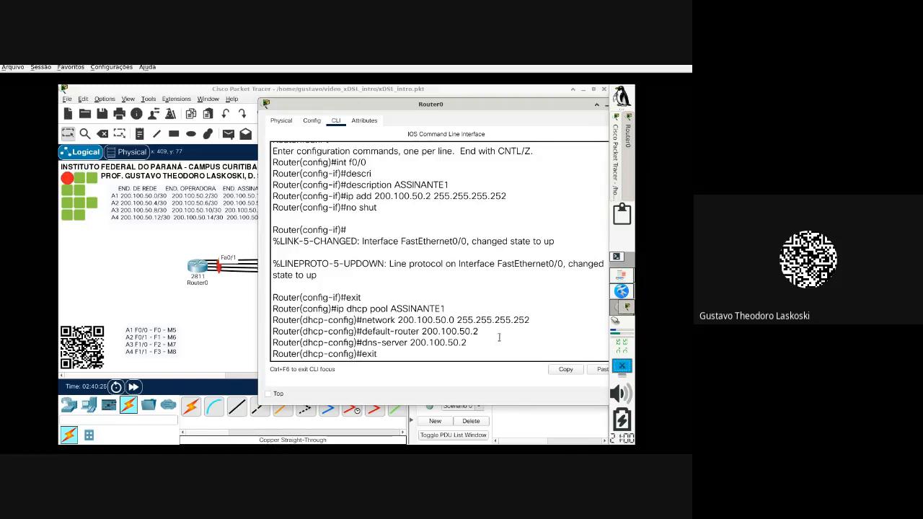
pyautogui.press('Return')
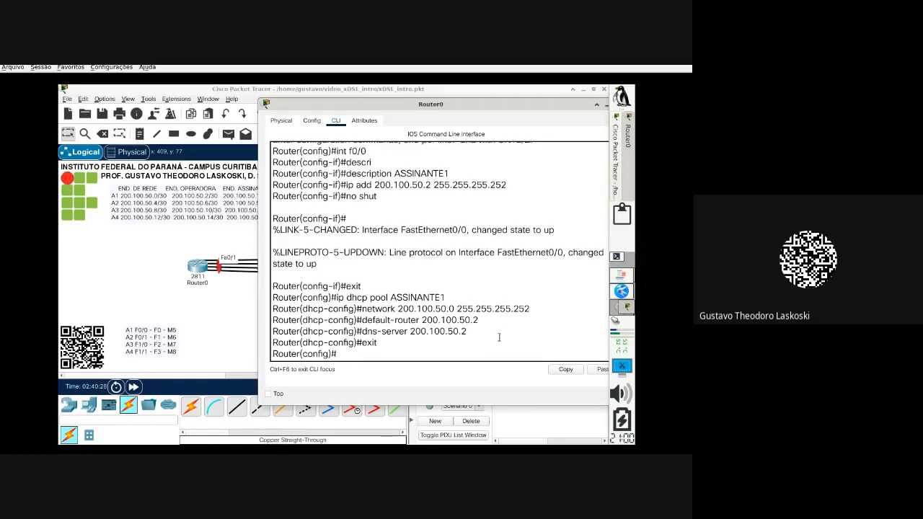
# Step: Highlight the interface and pool commands in the console, then return to the topology
pyautogui.scroll(2, 499, 337)
pyautogui.scroll(-1, 499, 337)
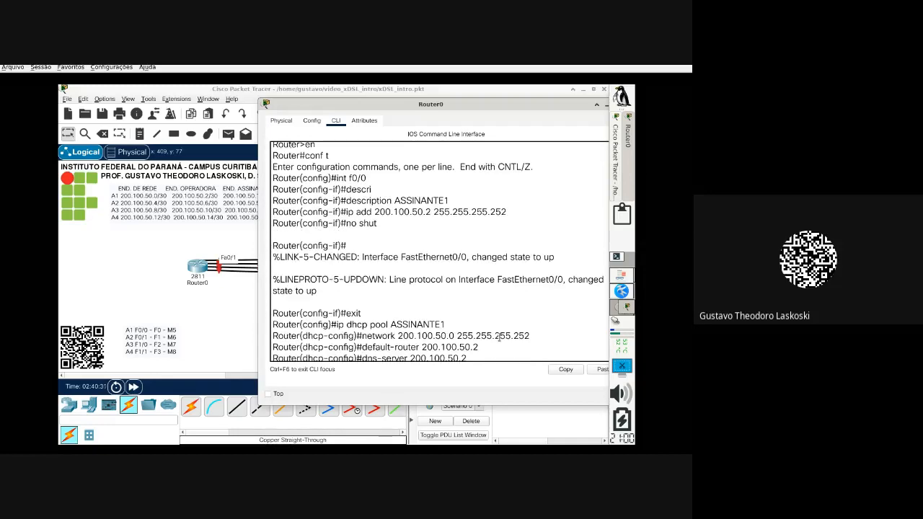
pyautogui.moveTo(388, 227); pyautogui.dragTo(279, 179)
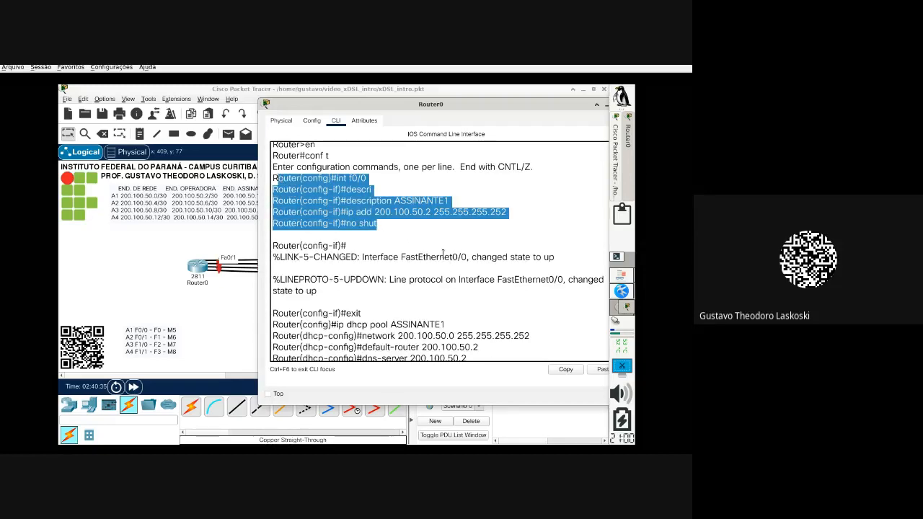
pyautogui.scroll(-1, 443, 253)
pyautogui.moveTo(378, 341); pyautogui.dragTo(272, 298)
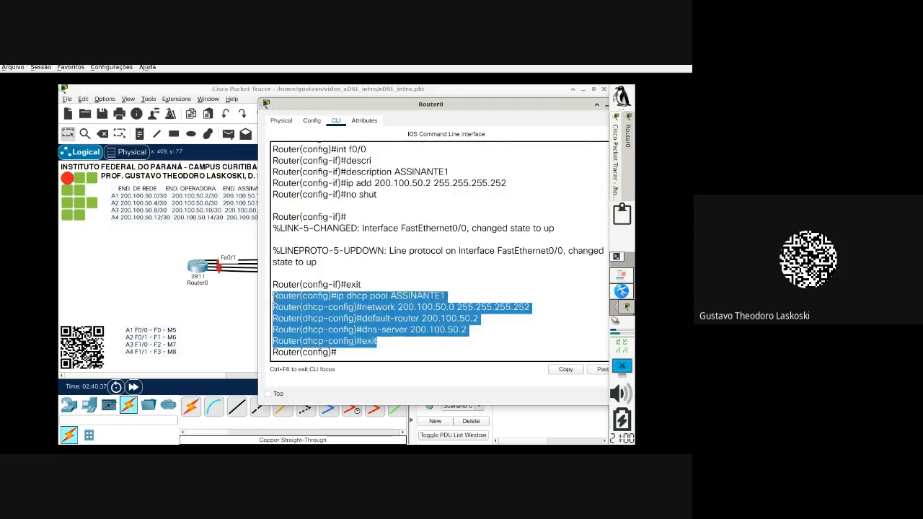
pyautogui.click(217, 310)
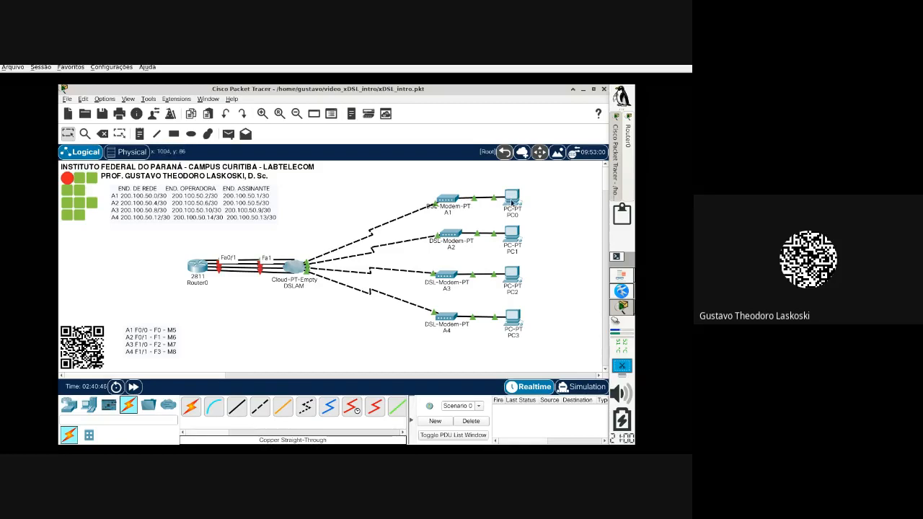
# Step: Set PC0's IP configuration to DHCP so it obtains an address, then reopen Router0's console
pyautogui.moveTo(512, 203)
pyautogui.moveTo(202, 266)
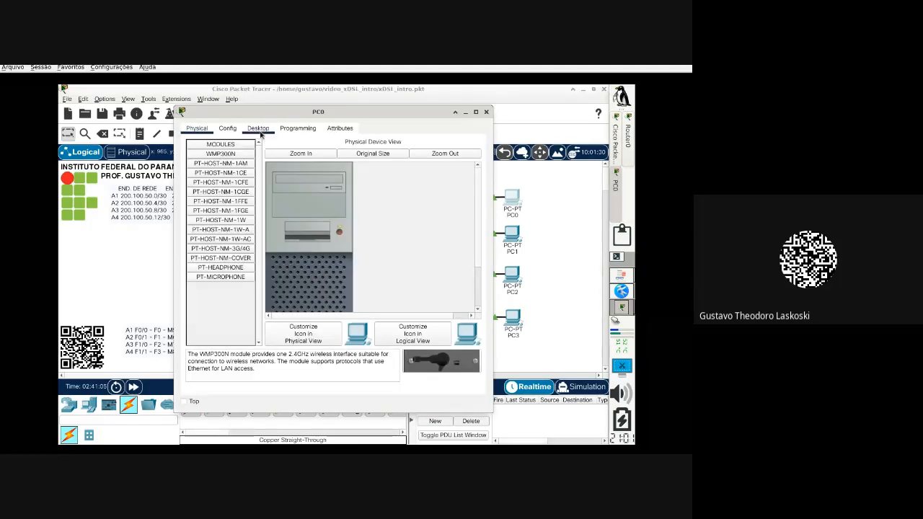
pyautogui.click(260, 133)
pyautogui.click(226, 175)
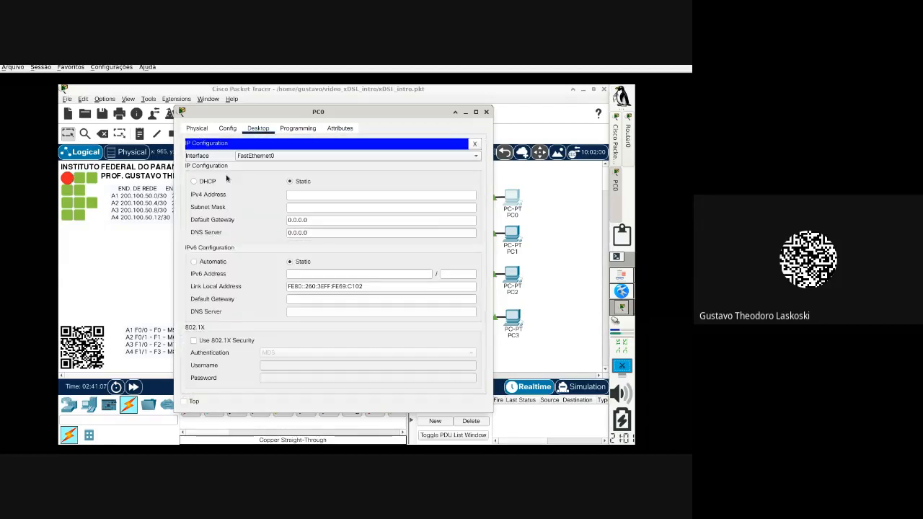
pyautogui.click(207, 181)
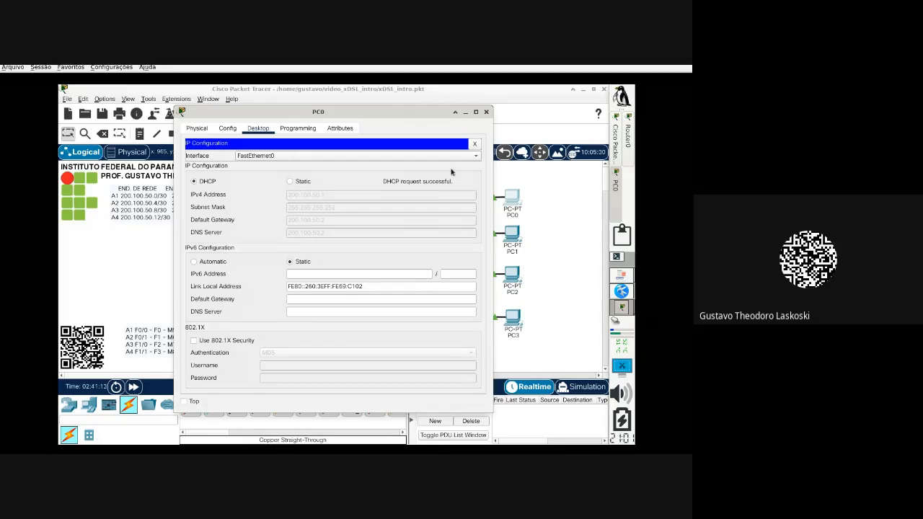
pyautogui.click(489, 113)
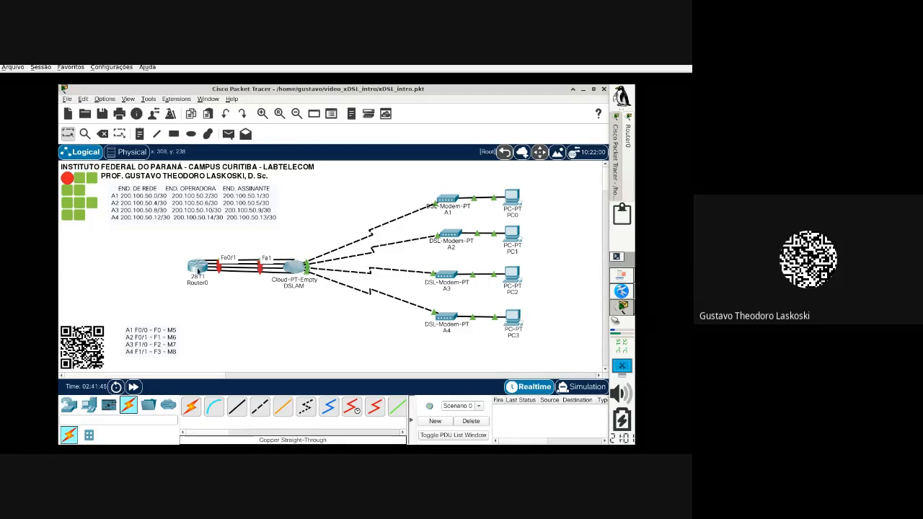
pyautogui.click(198, 268)
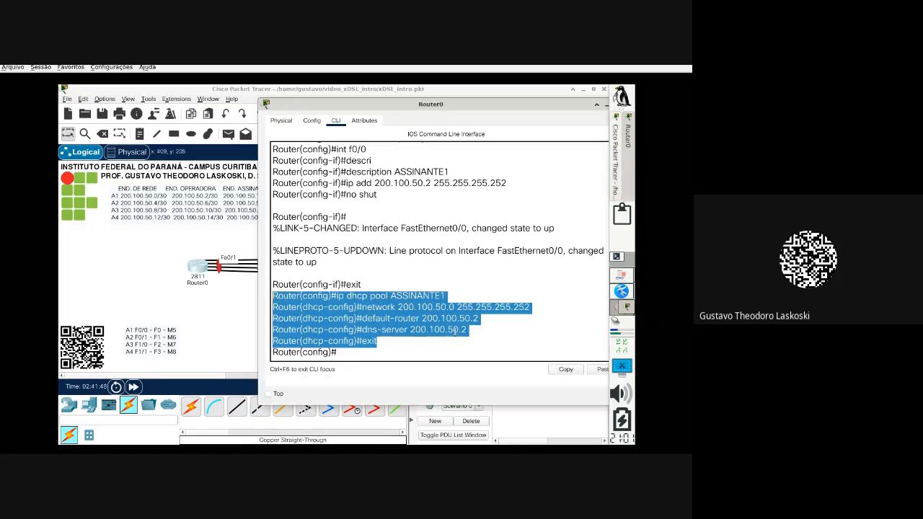
# Step: Enter interface f0/1 and give it the description ASSINANTE2
pyautogui.click(394, 348)
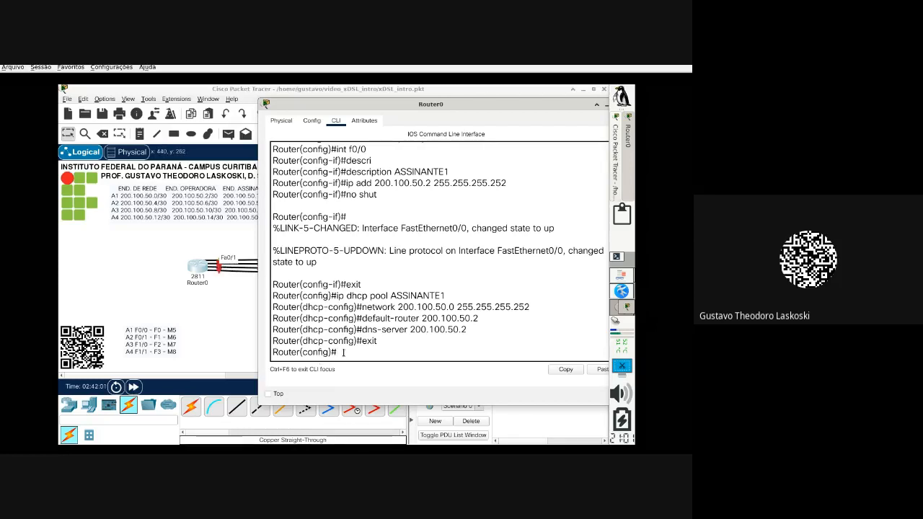
pyautogui.write('nt f0/1')
pyautogui.press('Return')
pyautogui.write('des')
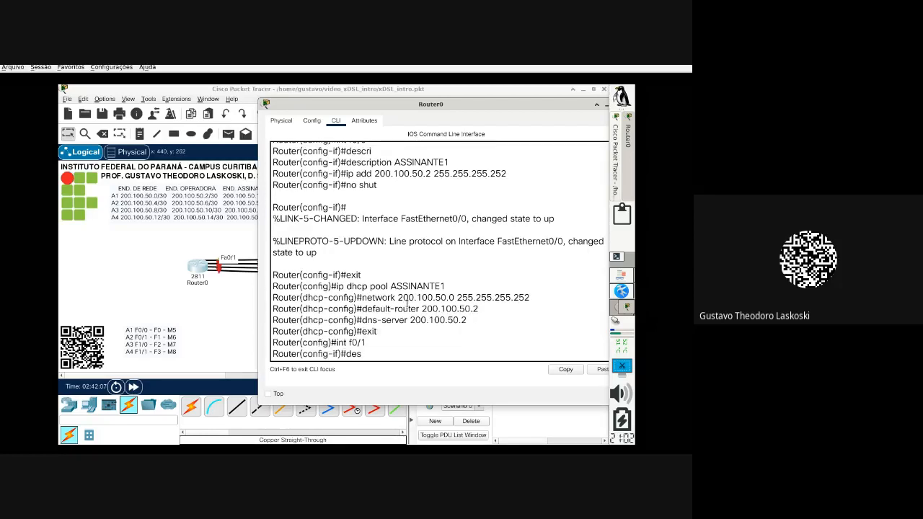
pyautogui.press('Tab')
pyautogui.write('ASSI')
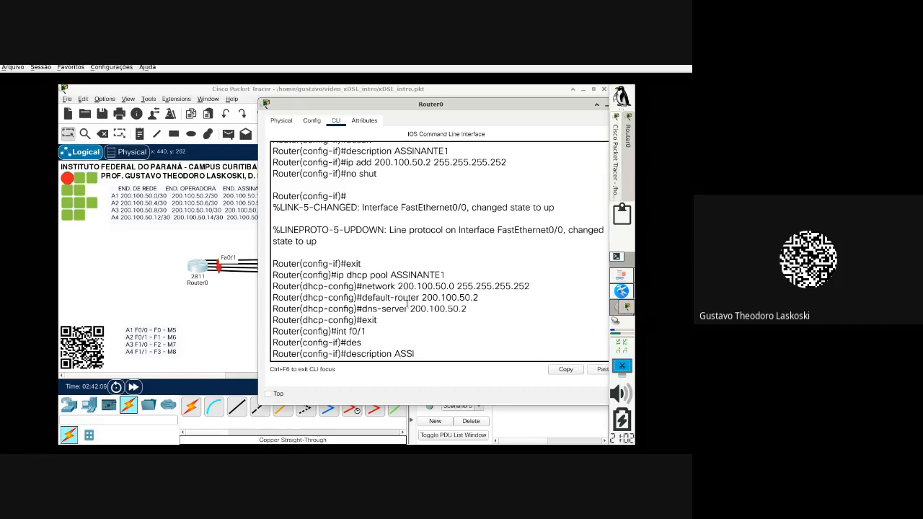
pyautogui.write('NANTE2')
pyautogui.press('Return')
# Step: Assign 200.100.50.6 255.255.255.252 to f0/1, enable it with no shut, and exit
pyautogui.write('ip ')
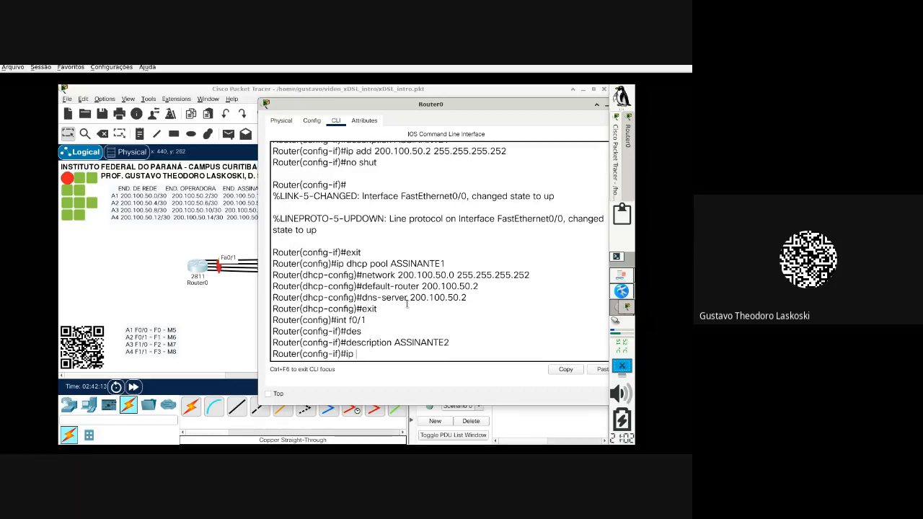
pyautogui.write('add 200.100.50')
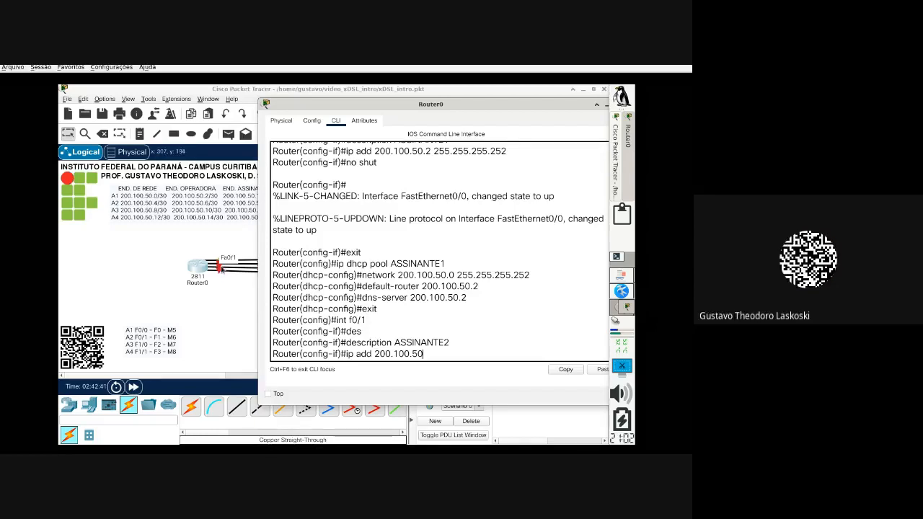
pyautogui.write('6 255;255')
pyautogui.press('BackSpace')
pyautogui.press('BackSpace')
pyautogui.press('BackSpace')
pyautogui.write('255.255.255.252')
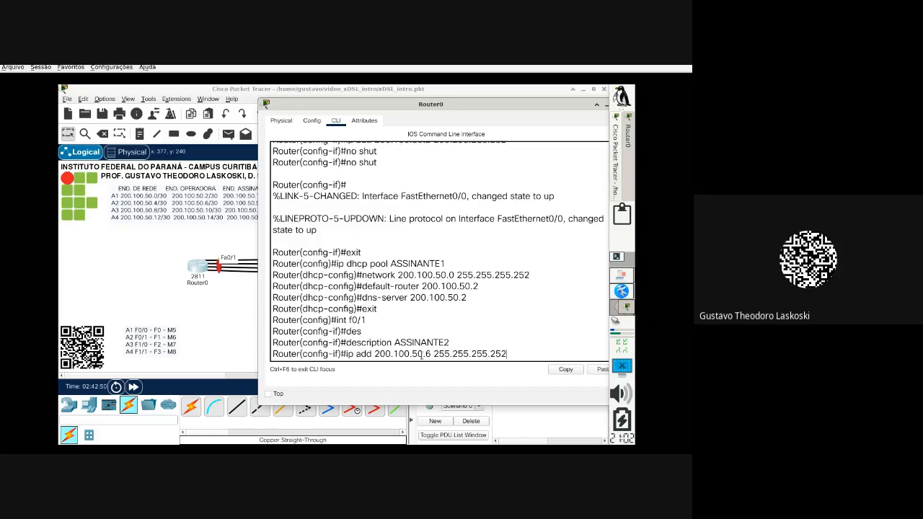
pyautogui.press('Return')
pyautogui.write('no shut')
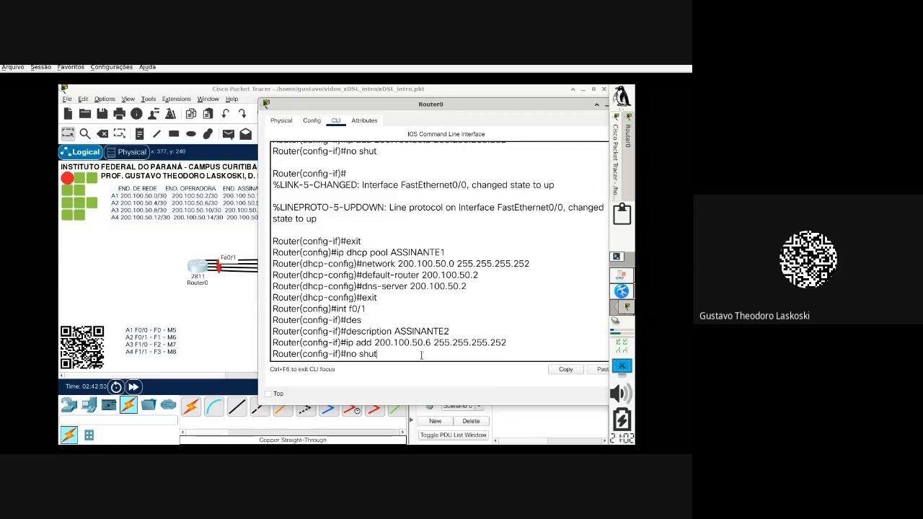
pyautogui.press('Return')
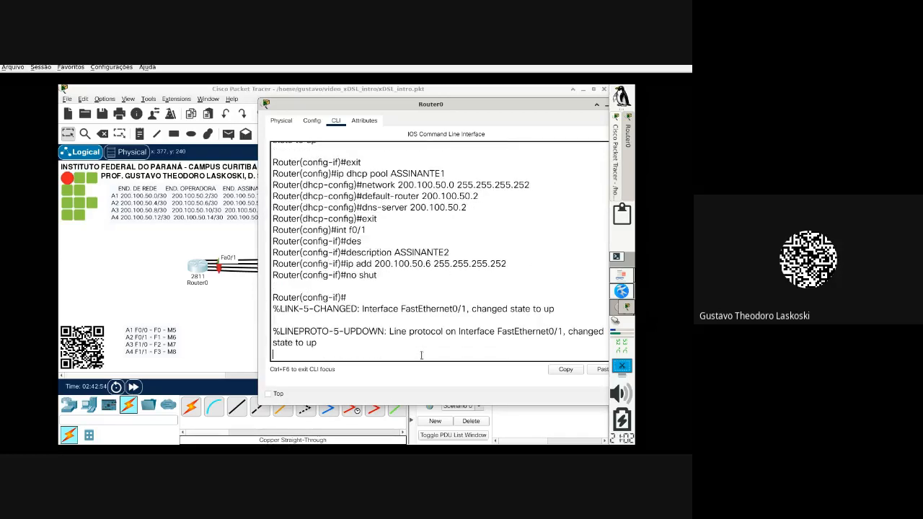
pyautogui.press('Return')
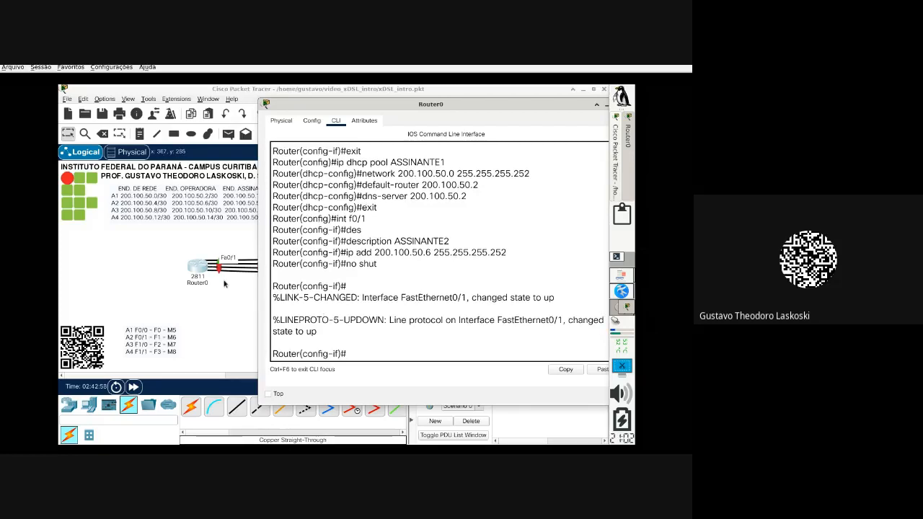
pyautogui.write('exit')
pyautogui.press('Return')
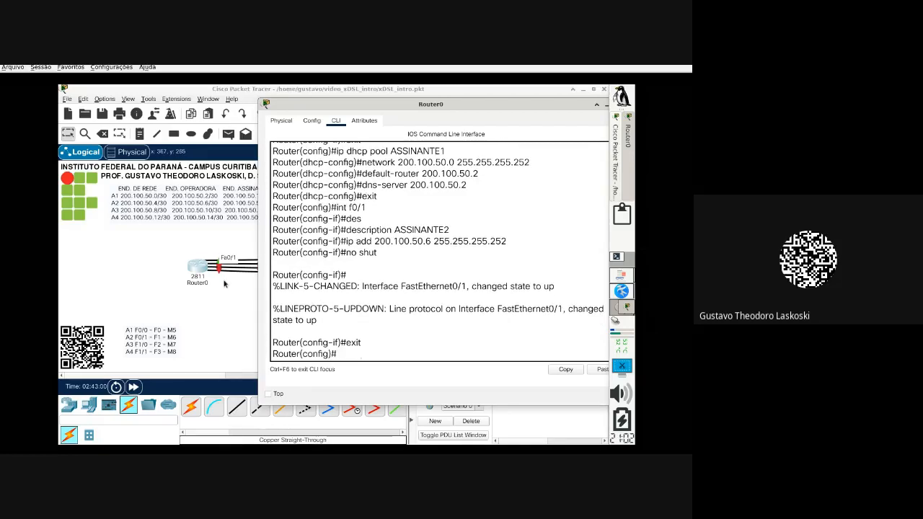
# Step: Create DHCP pool ASSINANTE2 with network 200.100.50.4 255.255.255.252
pyautogui.write('ip dhcp pool ASSINANTE2')
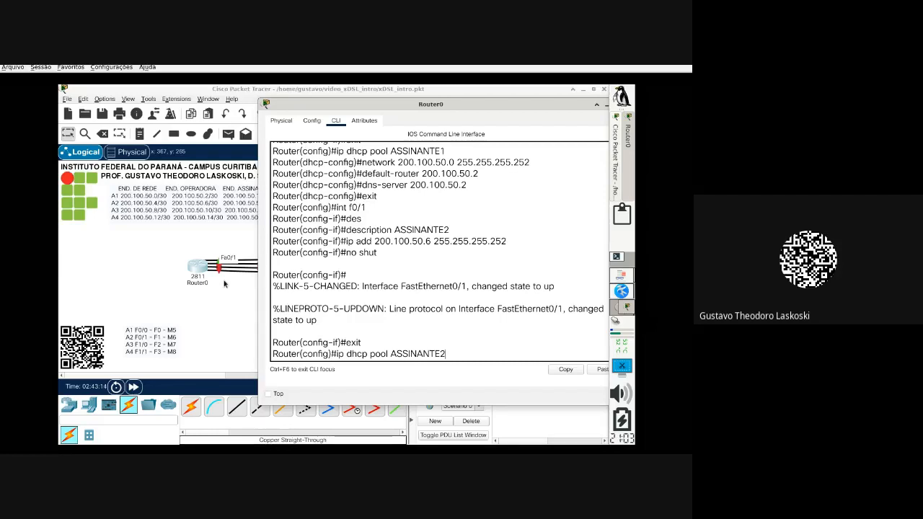
pyautogui.press('Return')
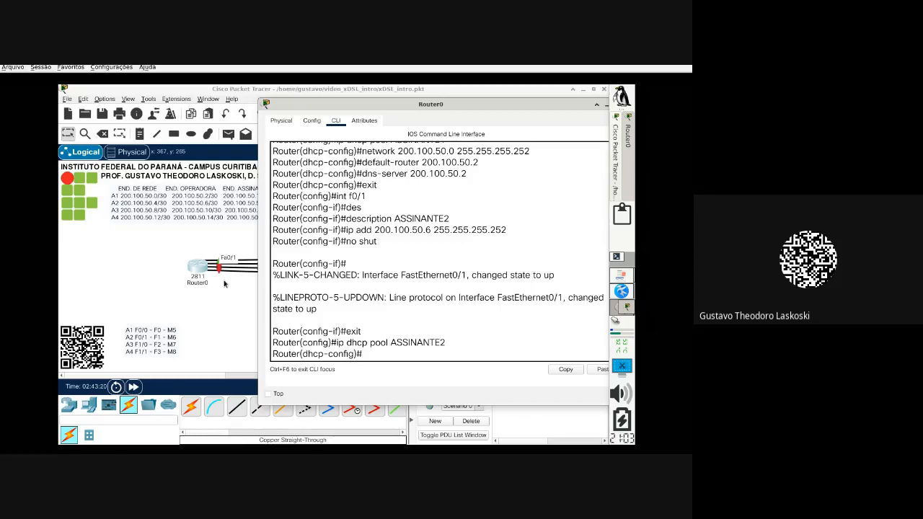
pyautogui.write('network 200.100.50.4 2')
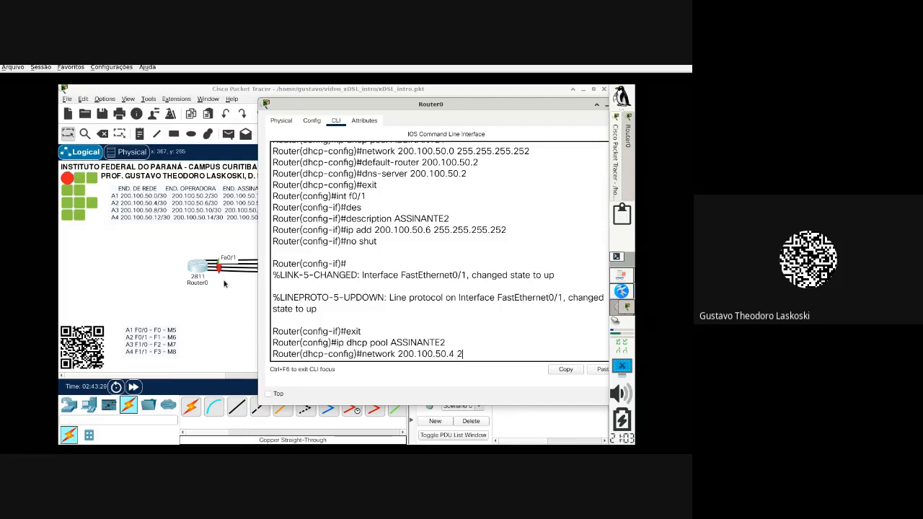
pyautogui.write('55.255.255.252')
pyautogui.press('Return')
# Step: Set the ASSINANTE2 pool's default router to 200.100.50.6
pyautogui.write('defaut-')
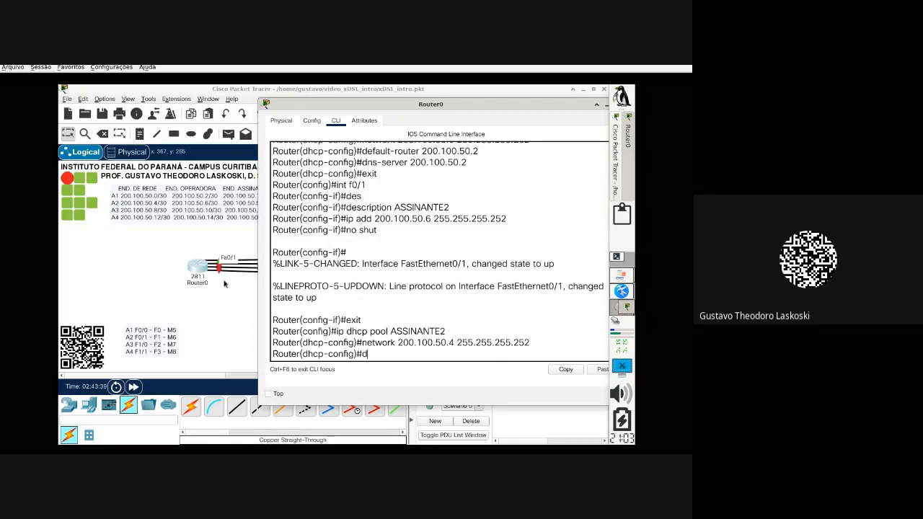
pyautogui.press('BackSpace')
pyautogui.press('BackSpace')
pyautogui.press('Tab')
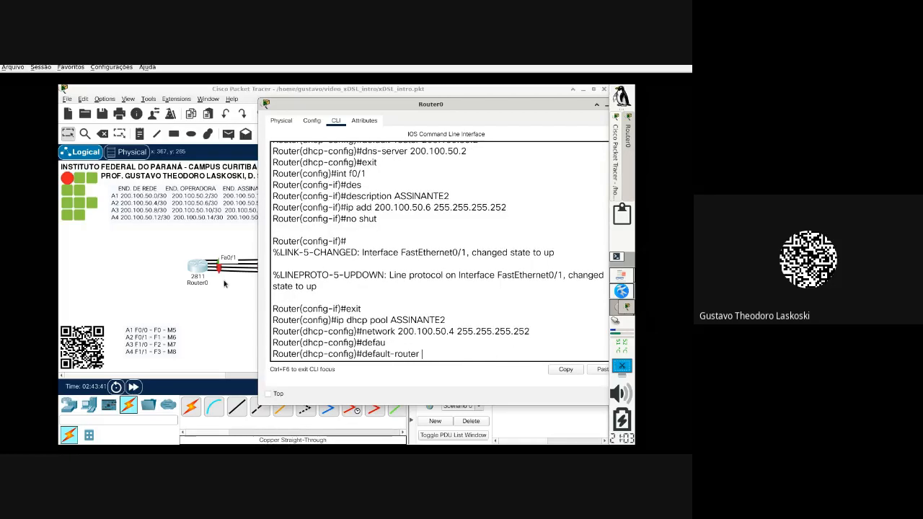
pyautogui.write('200.100.50.')
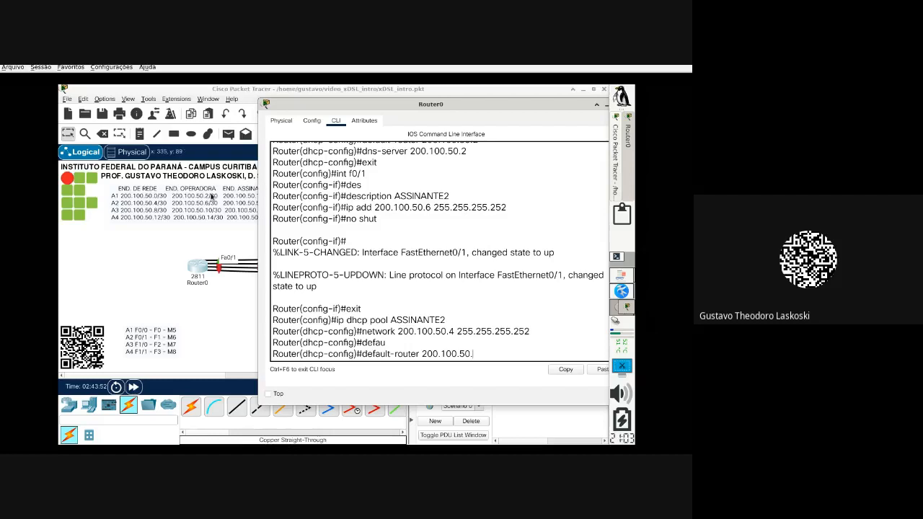
pyautogui.moveTo(378, 208); pyautogui.dragTo(435, 208)
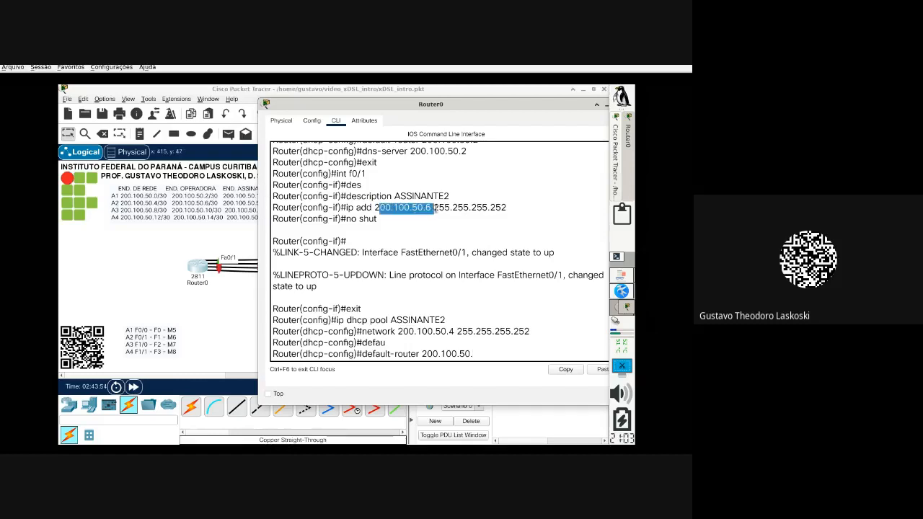
pyautogui.click(486, 359)
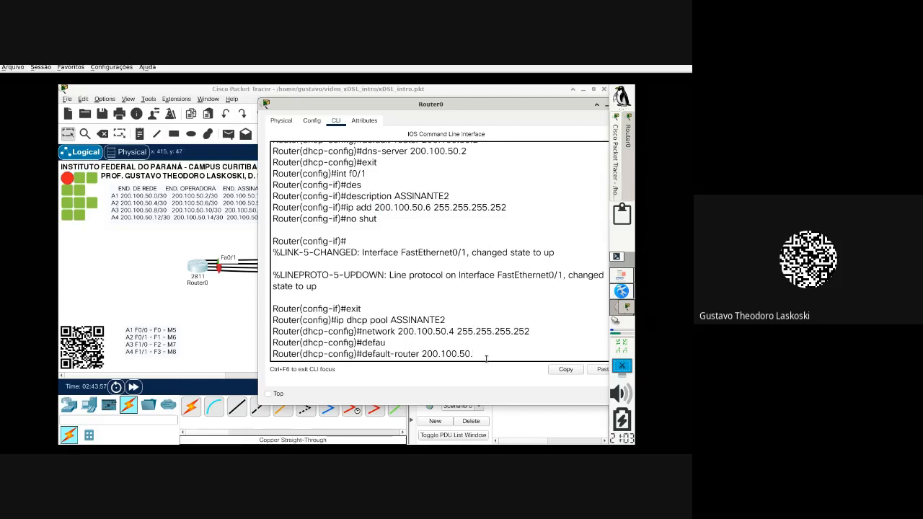
pyautogui.write('6')
pyautogui.press('Return')
# Step: Set DNS server 200.100.50.6, exit the pool, and return to the topology view
pyautogui.write('dn')
pyautogui.press('Tab')
pyautogui.write('2')
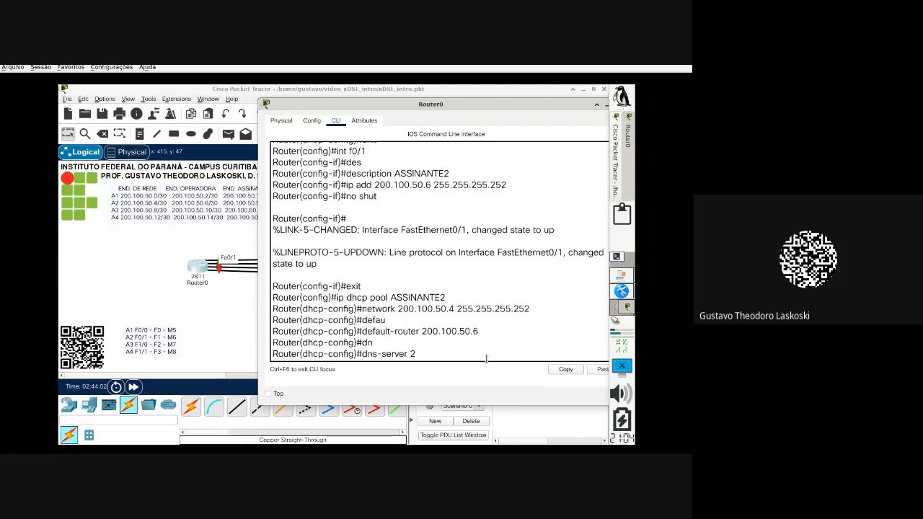
pyautogui.write('00.100.50.6')
pyautogui.press('Return')
pyautogui.write('exit')
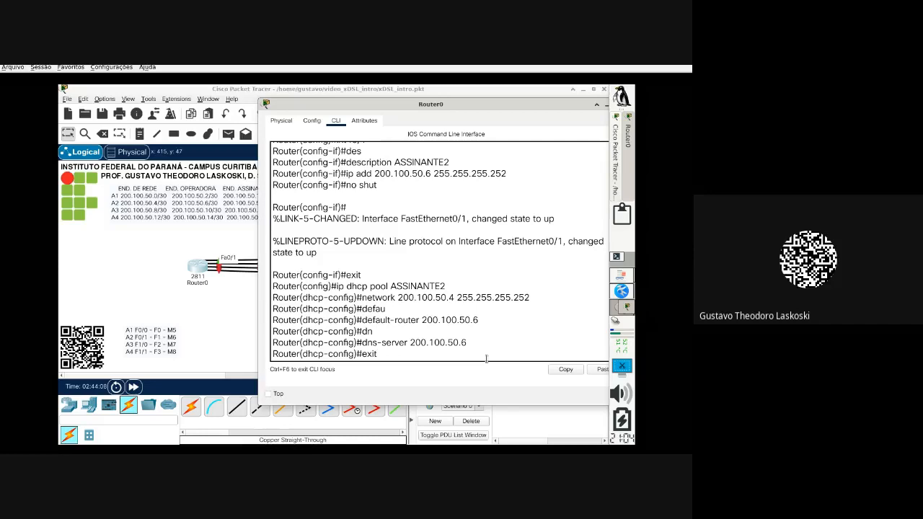
pyautogui.press('Return')
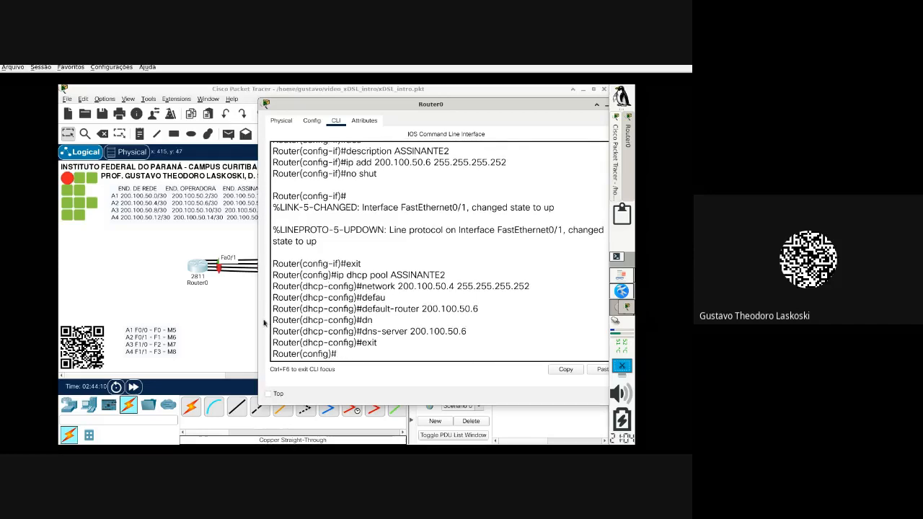
pyautogui.click(235, 312)
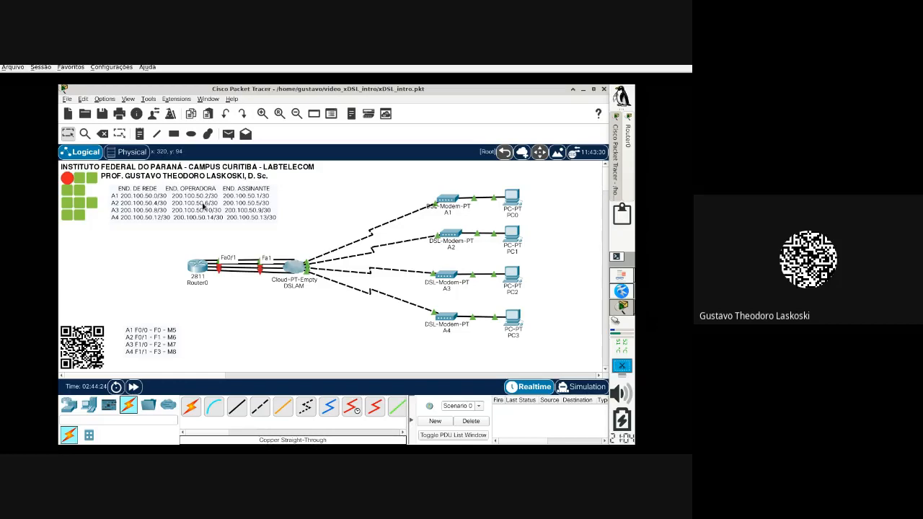
# Step: Switch PC1 to DHCP so it receives 200.100.50.5 with gateway and DNS 200.100.50.6
pyautogui.click(516, 241)
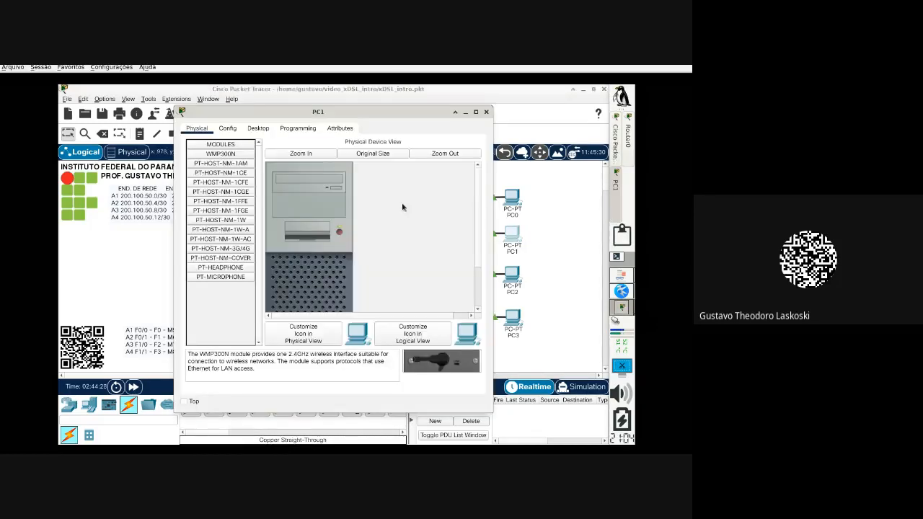
pyautogui.click(254, 131)
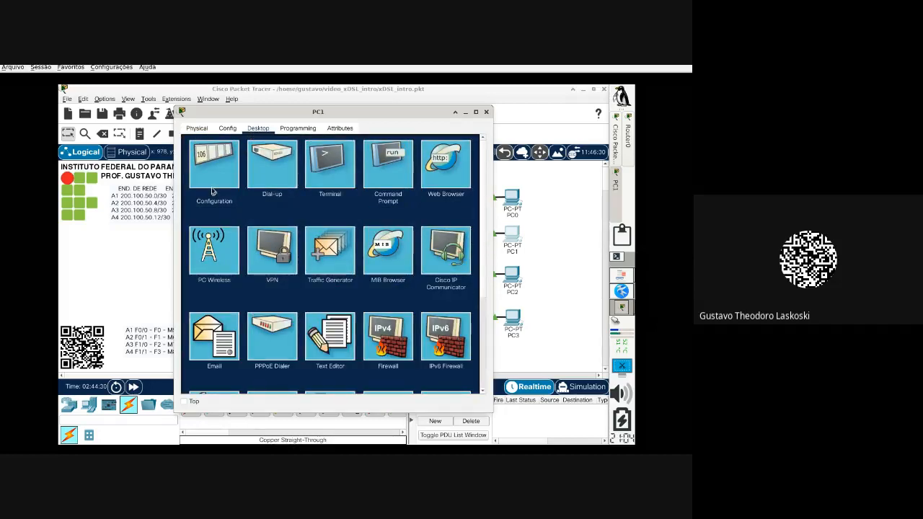
pyautogui.click(219, 170)
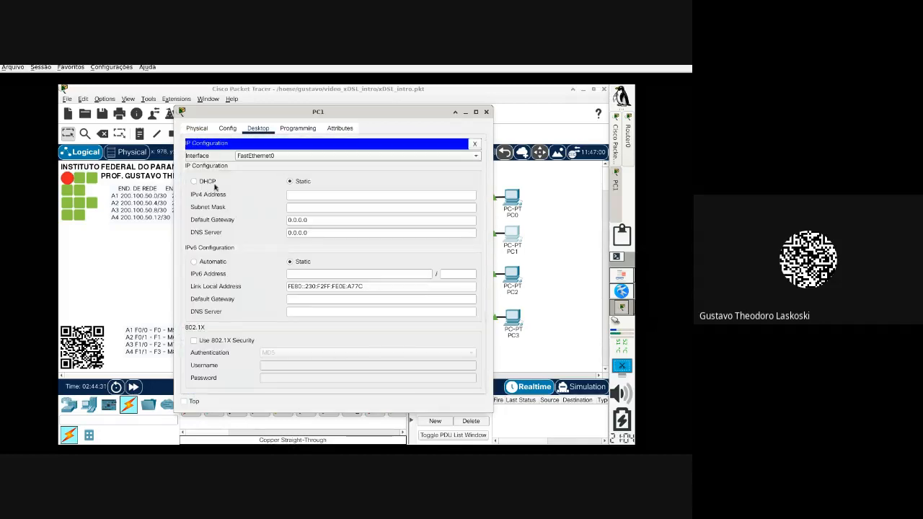
pyautogui.click(215, 182)
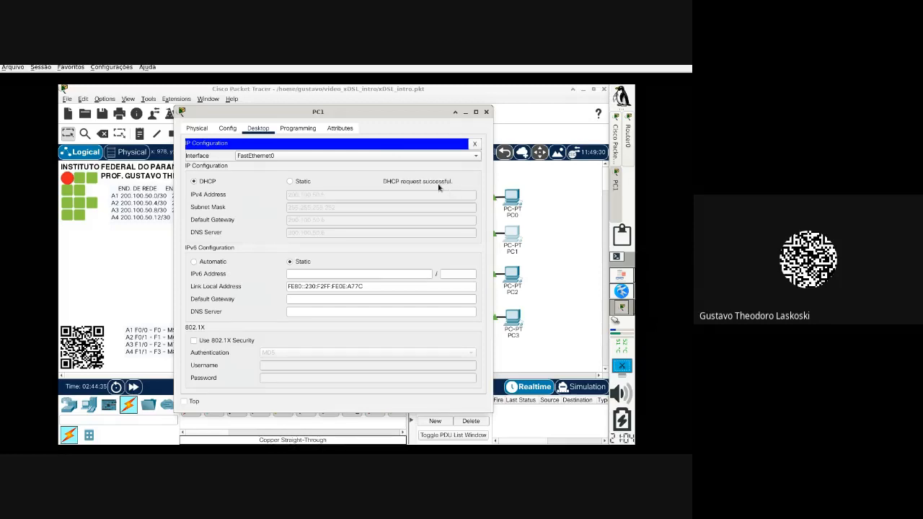
pyautogui.click(486, 112)
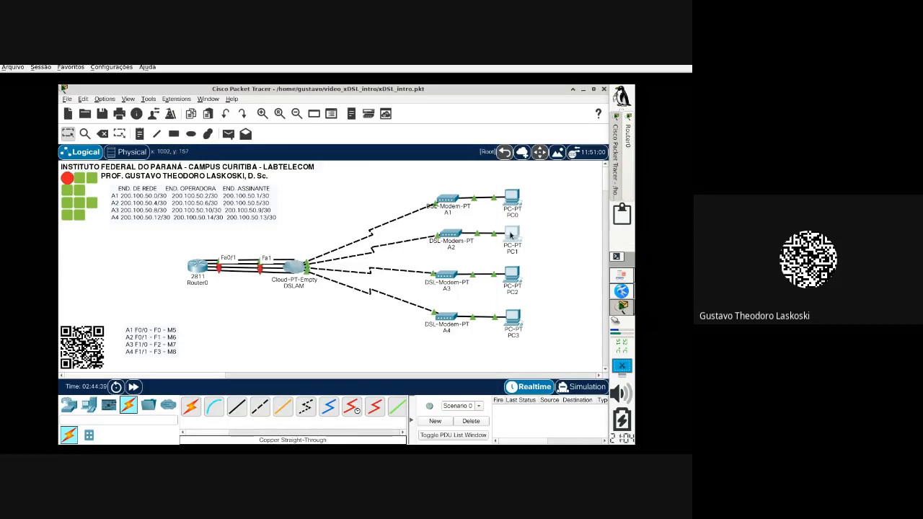
pyautogui.moveTo(510, 234)
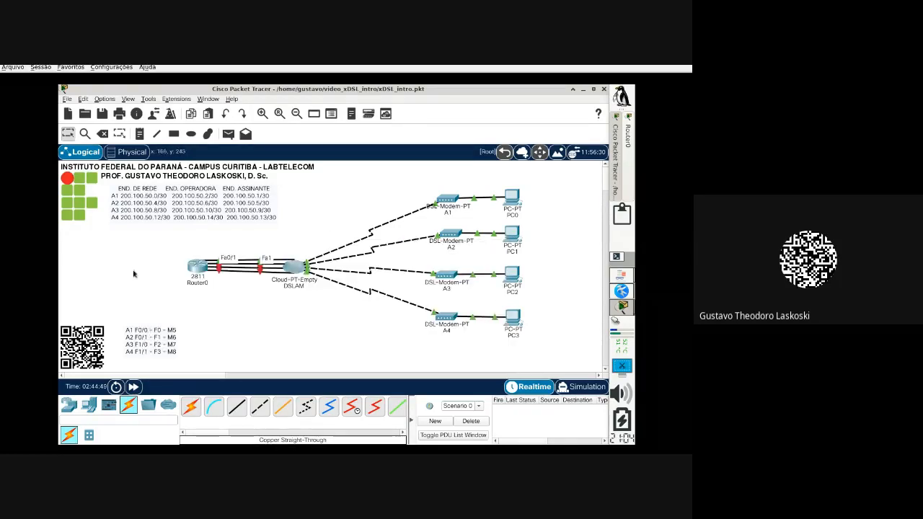
# Step: In Router0's CLI, enter interface f1/0 and give it the description ASSINANTE3
pyautogui.click(195, 268)
pyautogui.write('int f')
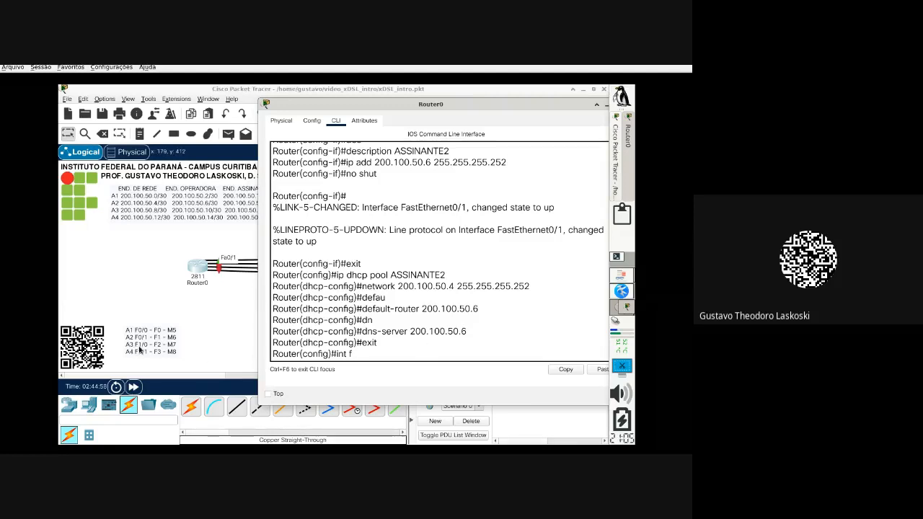
pyautogui.write('1/0')
pyautogui.press('Return')
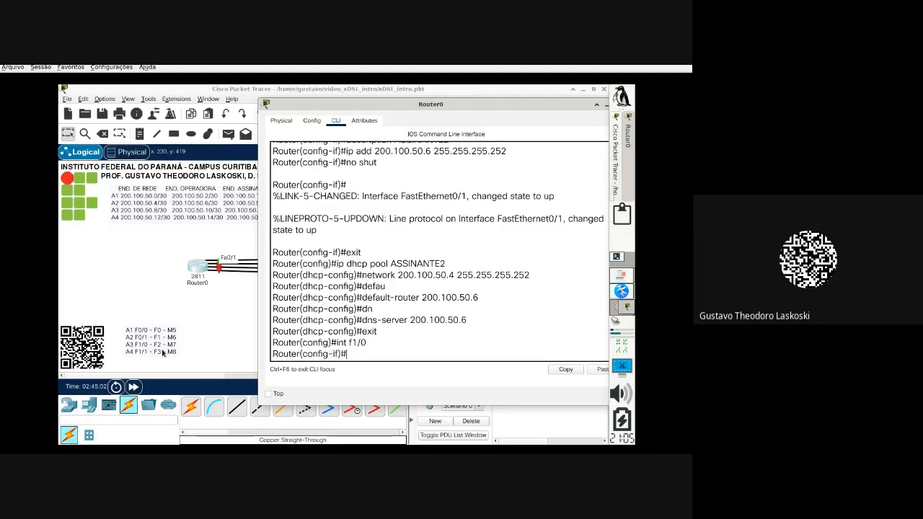
pyautogui.write('des')
pyautogui.press('Tab')
pyautogui.write('AS')
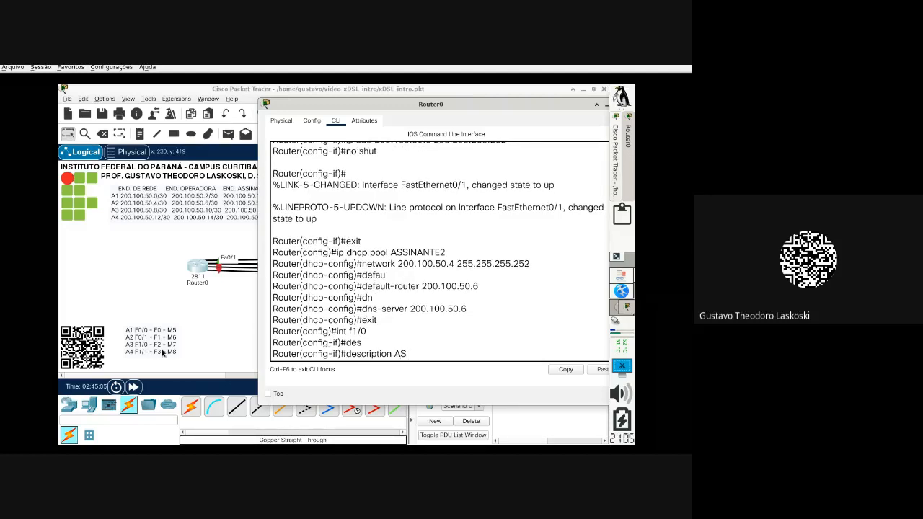
pyautogui.write('SINANTE3')
pyautogui.press('Return')
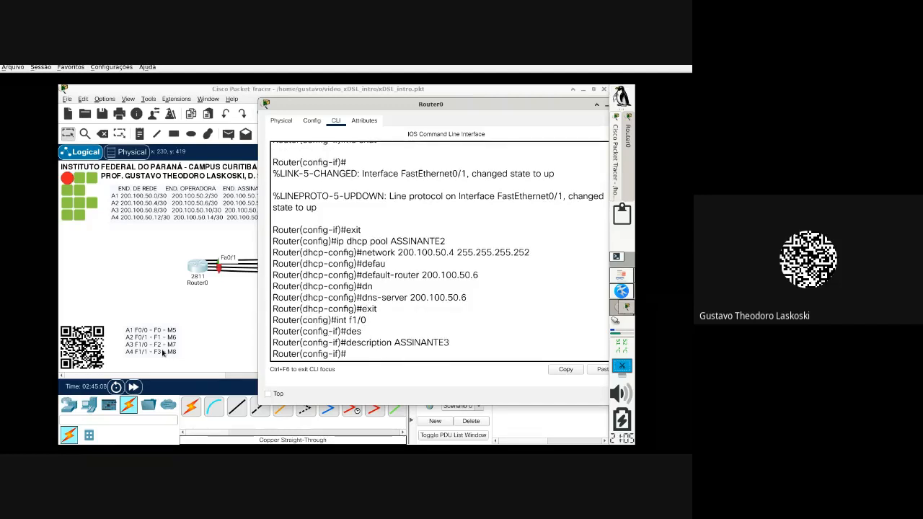
# Step: Assign 200.100.50.10 255.255.255.252 to f1/0, enable it with no shut, and exit
pyautogui.write('ip add 200.100.50.')
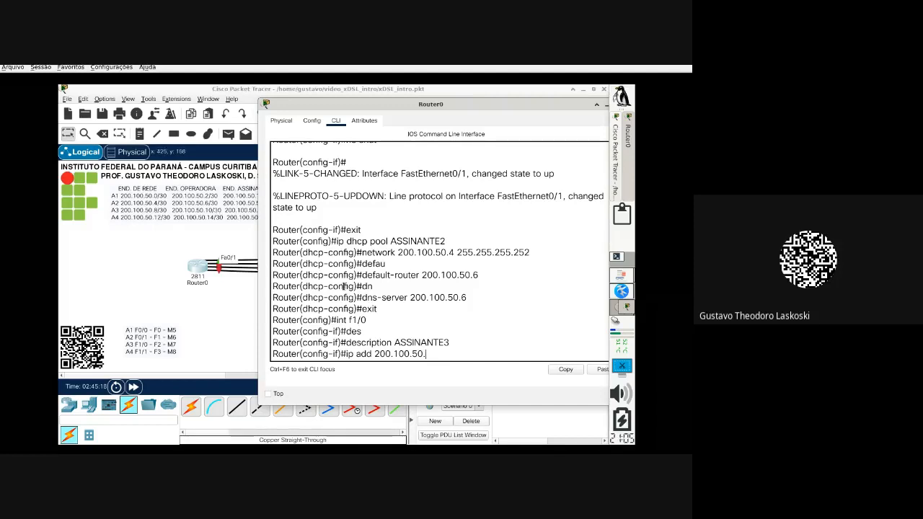
pyautogui.write('10 255.255.255.252')
pyautogui.press('Return')
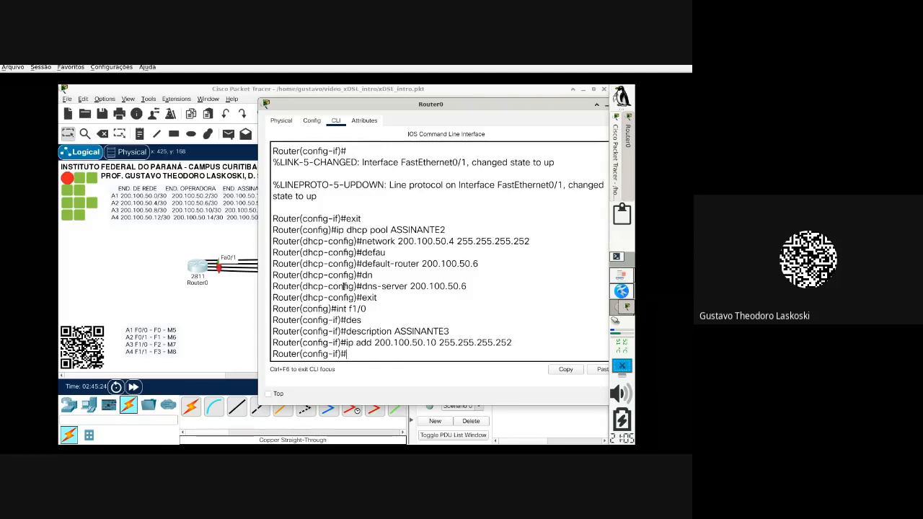
pyautogui.write('no shut')
pyautogui.press('Return')
pyautogui.press('Return')
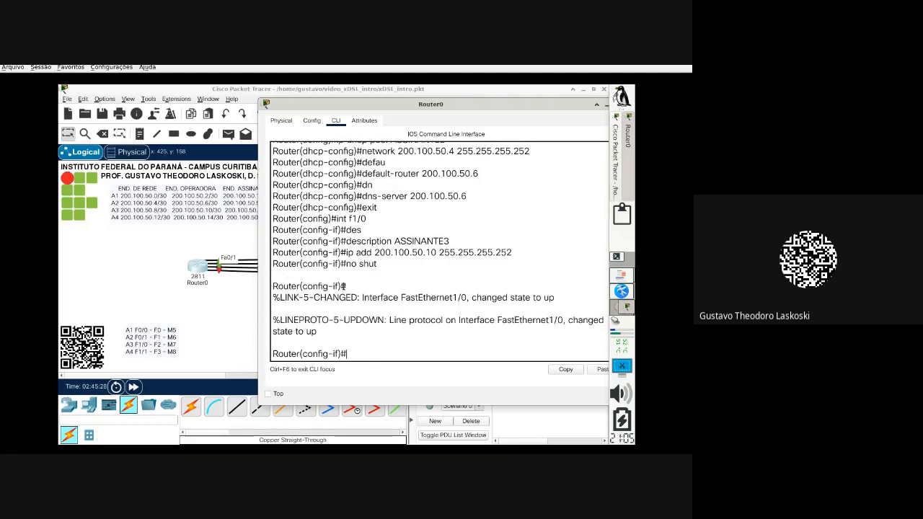
pyautogui.write('exit')
pyautogui.press('Return')
# Step: Create DHCP pool ASSINANTE3 with network 200.100.50.8 255.255.255.252
pyautogui.write('ip')
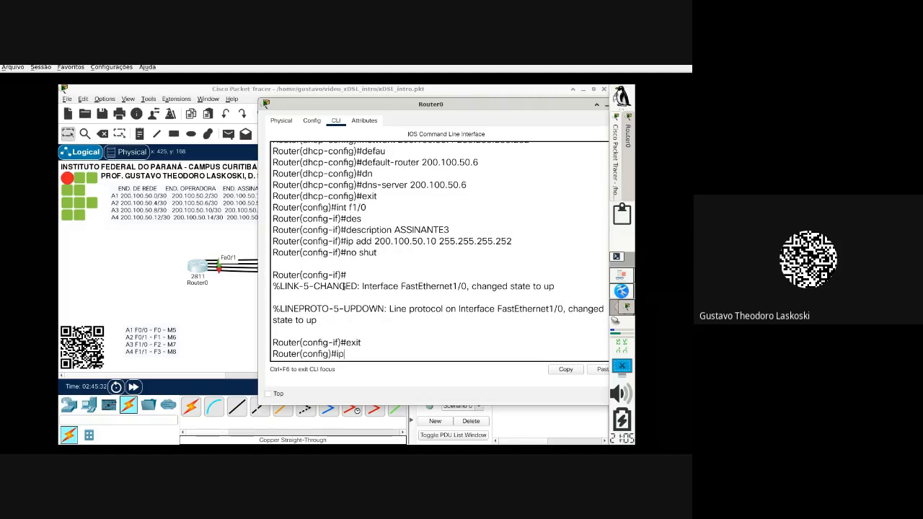
pyautogui.write(' dhcp po')
pyautogui.press('Tab')
pyautogui.write('AsS')
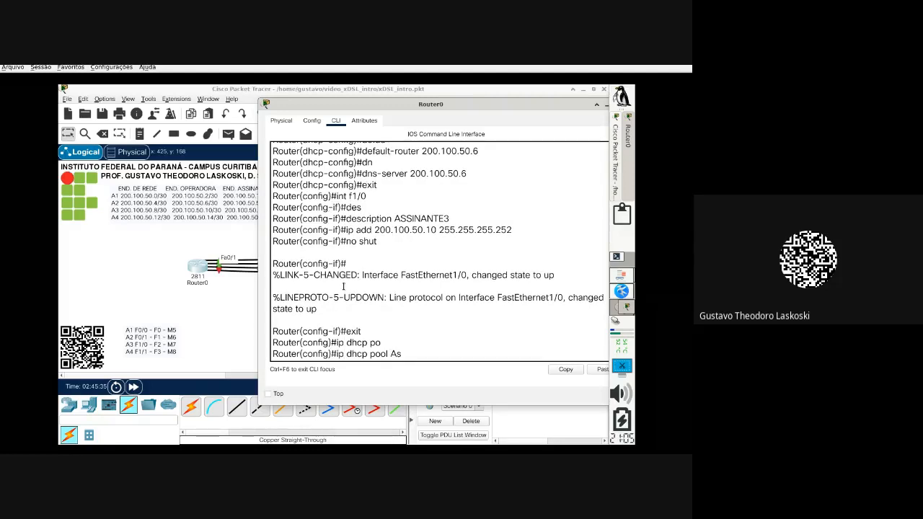
pyautogui.press('BackSpace')
pyautogui.press('BackSpace')
pyautogui.write('SSINANTE3')
pyautogui.press('Return')
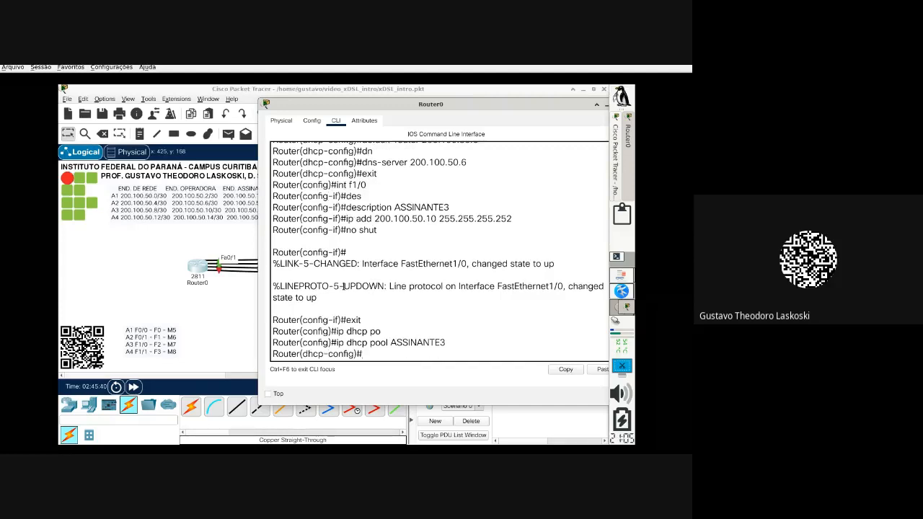
pyautogui.write('network 200.100.50.8')
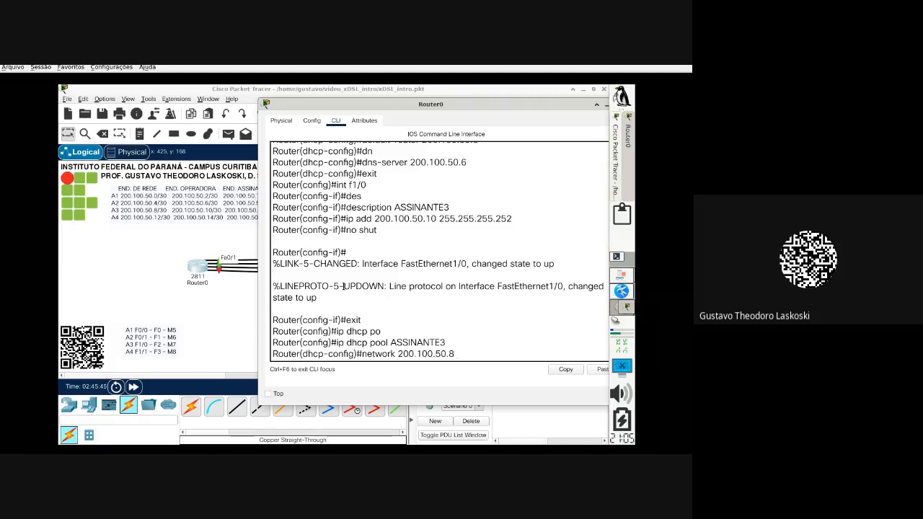
pyautogui.write(' 255.255.255.252')
pyautogui.press('Return')
# Step: Set the pool's default router and DNS server to 200.100.50.10
pyautogui.write('defa')
pyautogui.press('Tab')
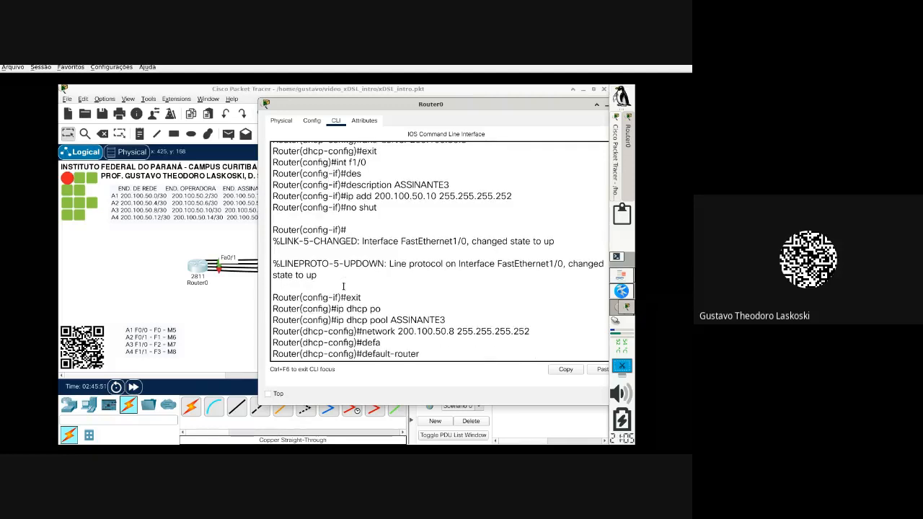
pyautogui.moveTo(450, 185); pyautogui.dragTo(430, 208)
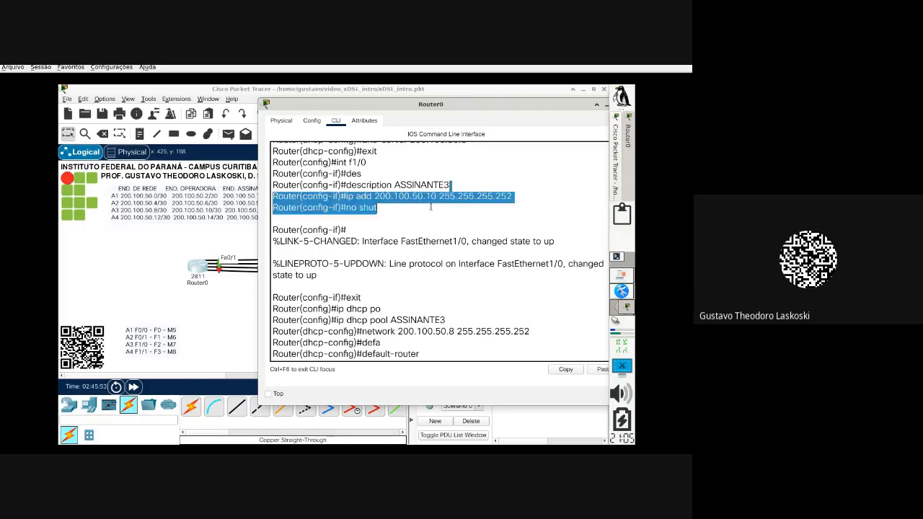
pyautogui.click(441, 354)
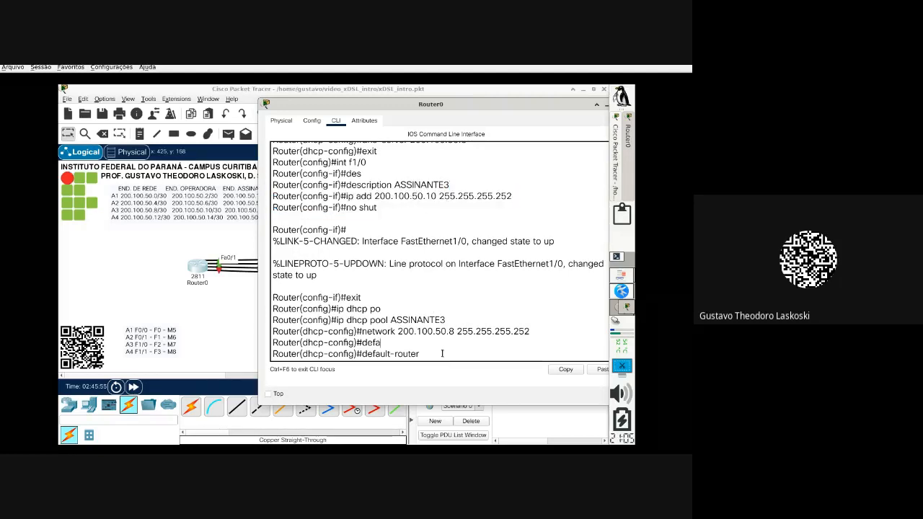
pyautogui.write('200.100.50.10')
pyautogui.press('Return')
pyautogui.write('dn')
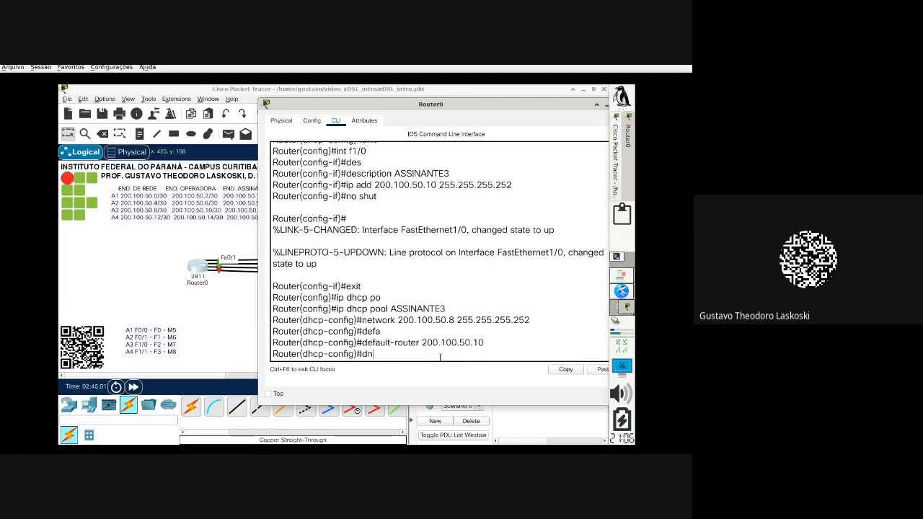
pyautogui.write('s')
pyautogui.press('Tab')
pyautogui.write('200.100')
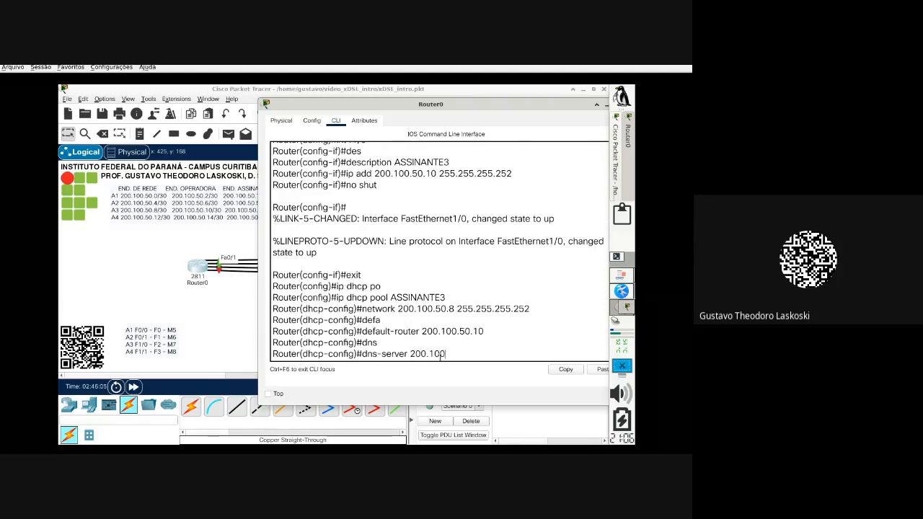
pyautogui.write('.50.10')
pyautogui.press('Return')
# Step: Leave pool configuration and save Router0's configuration with do wr
pyautogui.write('exit')
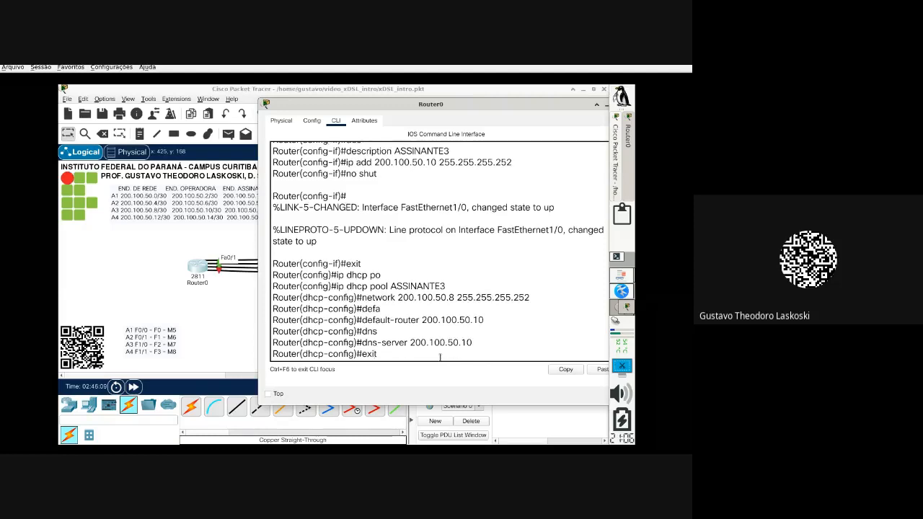
pyautogui.press('Return')
pyautogui.write('do wr')
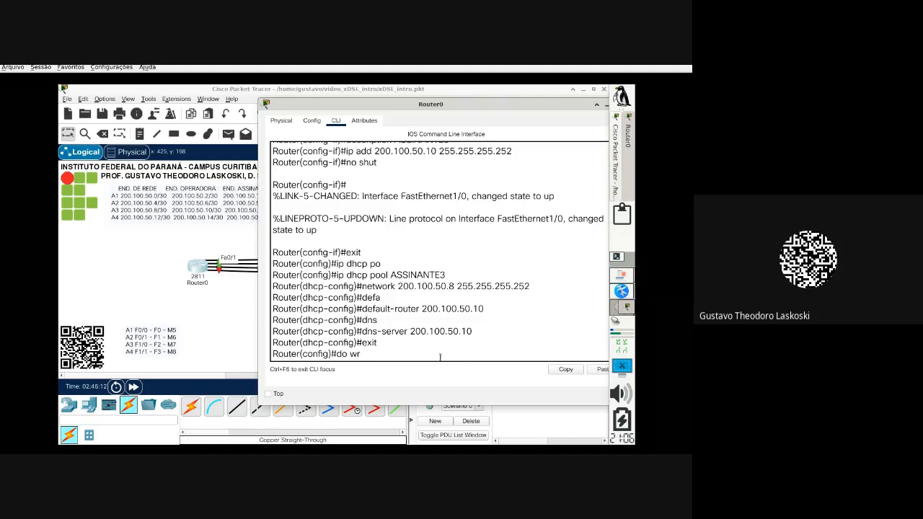
pyautogui.press('Return')
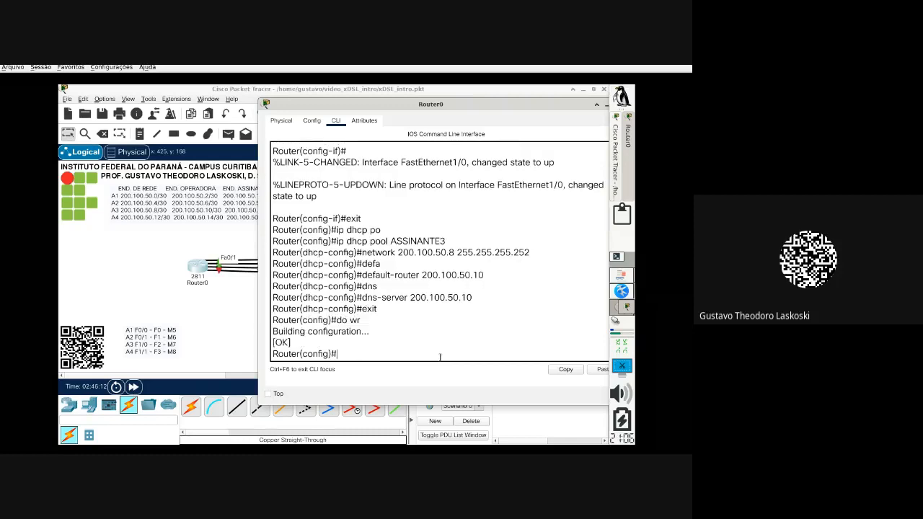
pyautogui.click(214, 333)
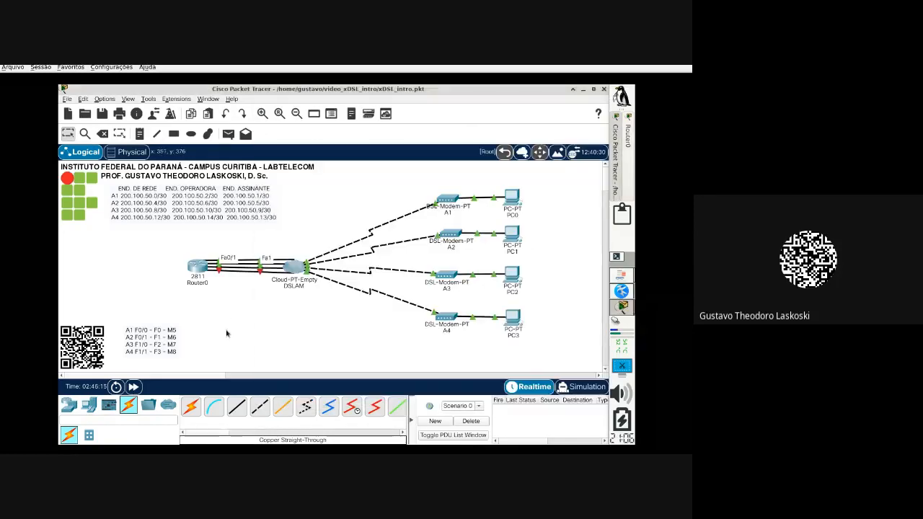
pyautogui.moveTo(512, 283)
pyautogui.click(511, 279)
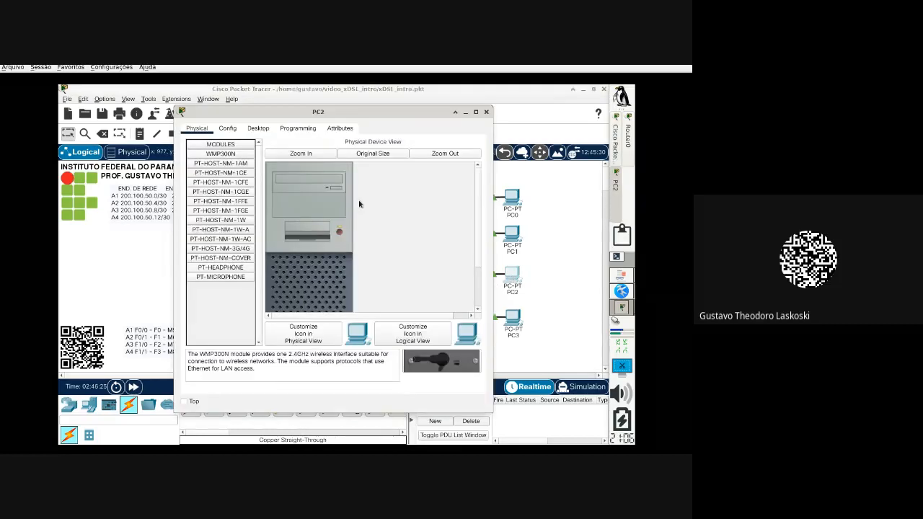
pyautogui.click(259, 134)
pyautogui.click(236, 166)
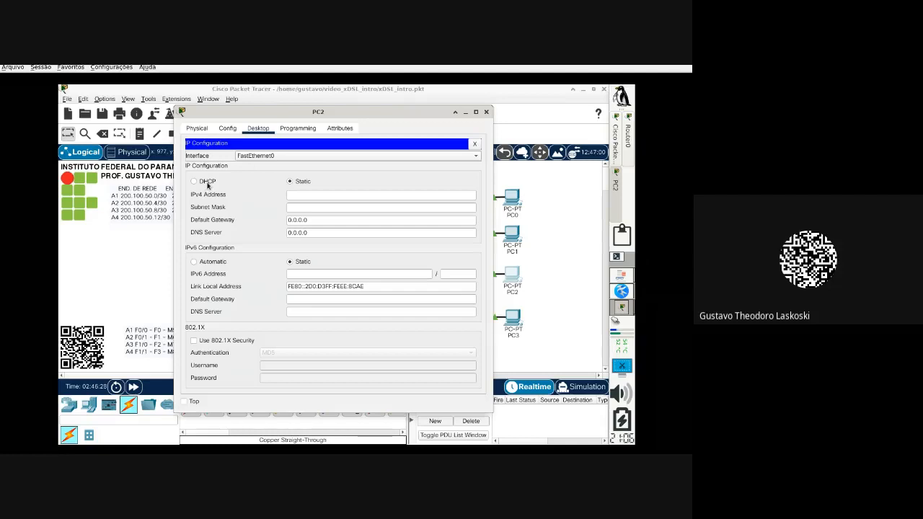
pyautogui.click(195, 181)
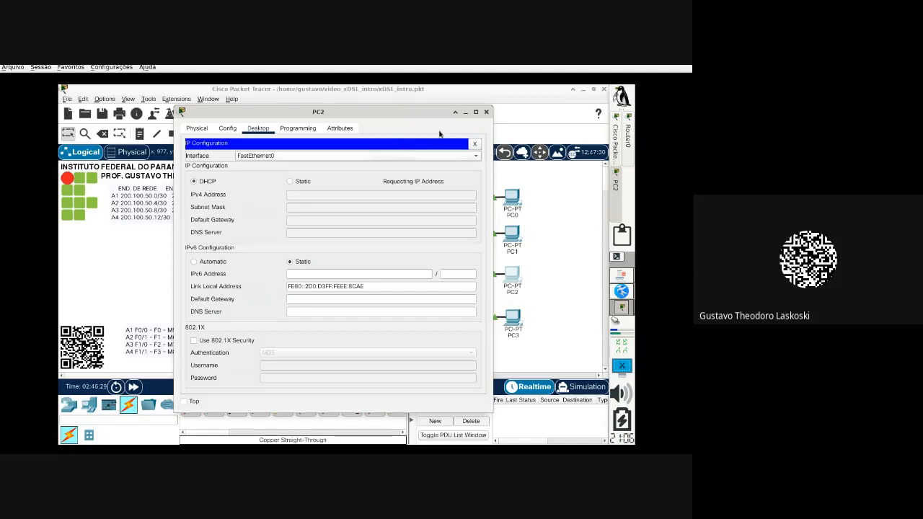
pyautogui.click(486, 112)
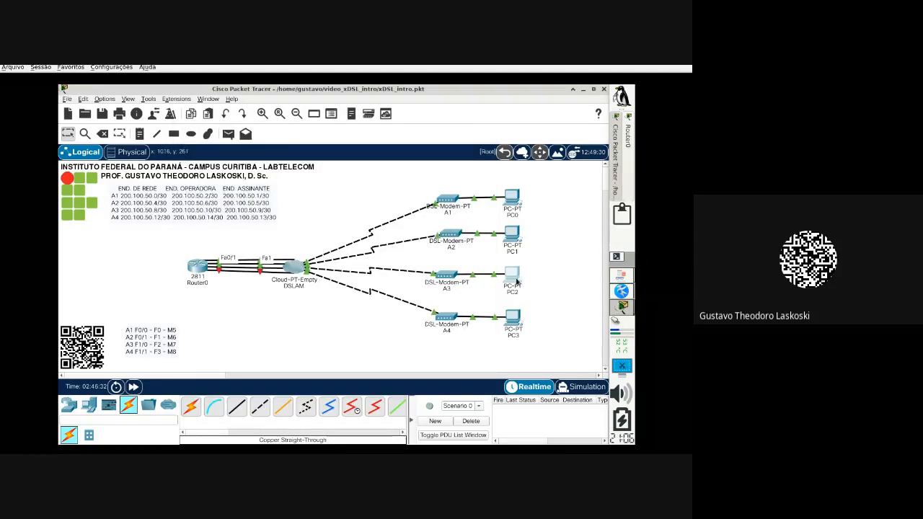
pyautogui.moveTo(517, 281)
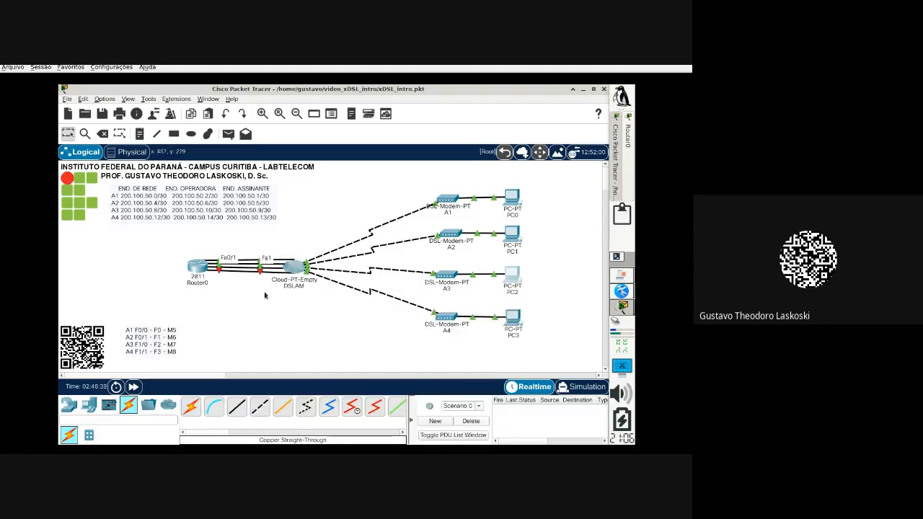
# Step: Open Router0's CLI and enter configuration of interface FastEthernet1/1
pyautogui.click(197, 266)
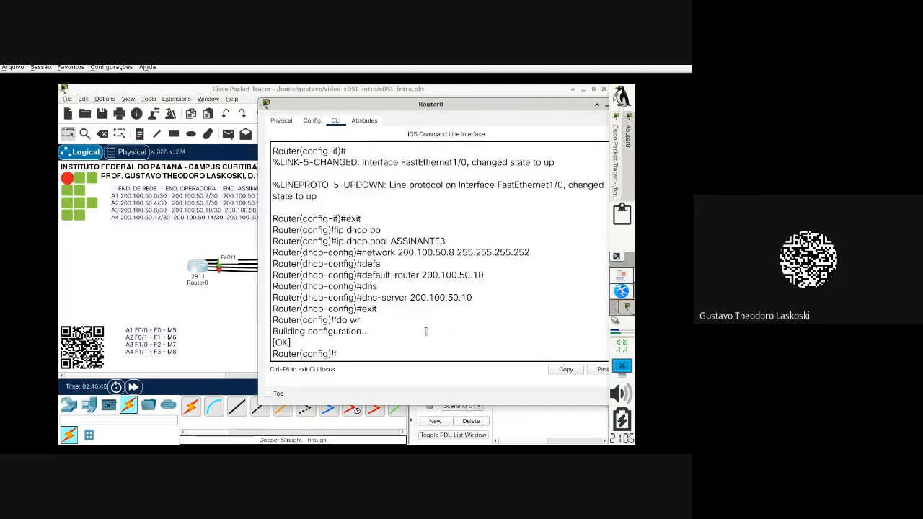
pyautogui.write('in')
pyautogui.write('t ')
pyautogui.write('f1')
pyautogui.write('/1')
pyautogui.press('BackSpace')
pyautogui.write('1/1')
pyautogui.press('Return')
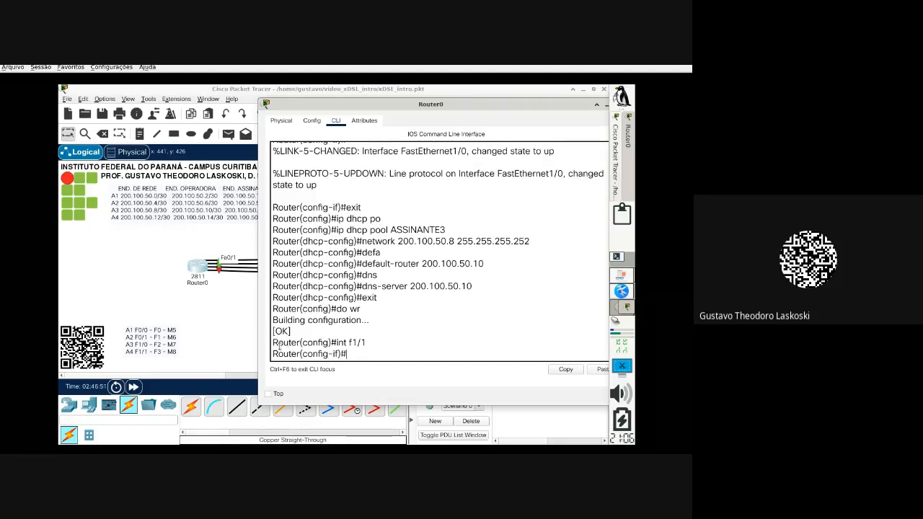
# Step: Set the interface description to ASSINANTE4 and begin typing the 200.100.50 address
pyautogui.write('des')
pyautogui.press('Tab')
pyautogui.write('AsSI')
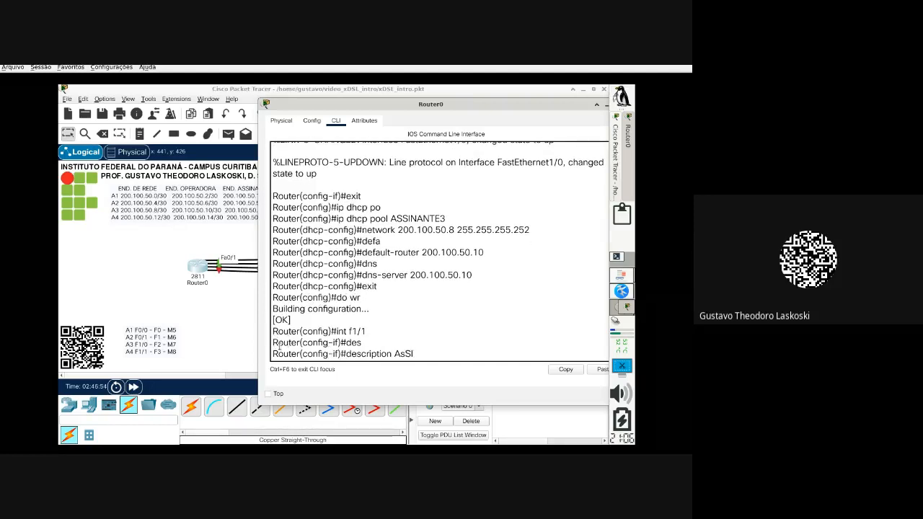
pyautogui.press('BackSpace')
pyautogui.press('BackSpace')
pyautogui.press('BackSpace')
pyautogui.write('SSINANTE4')
pyautogui.press('Return')
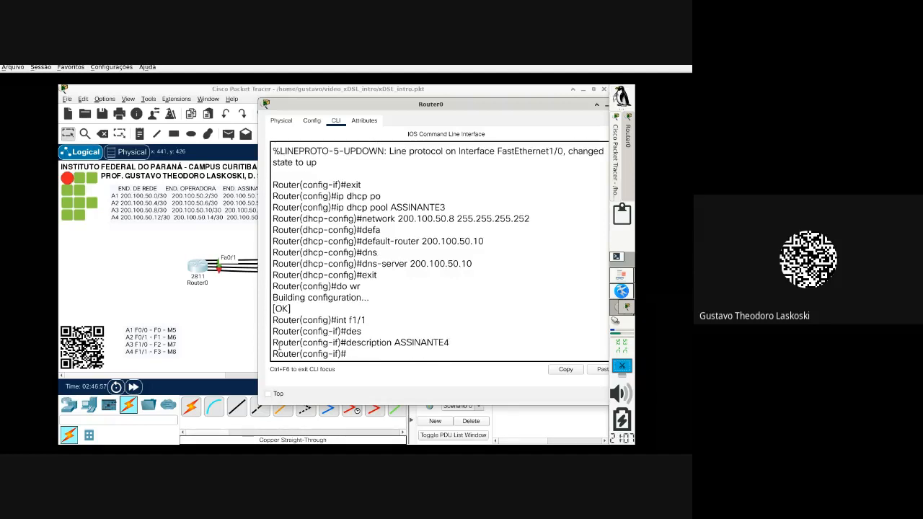
pyautogui.write('ip add 2')
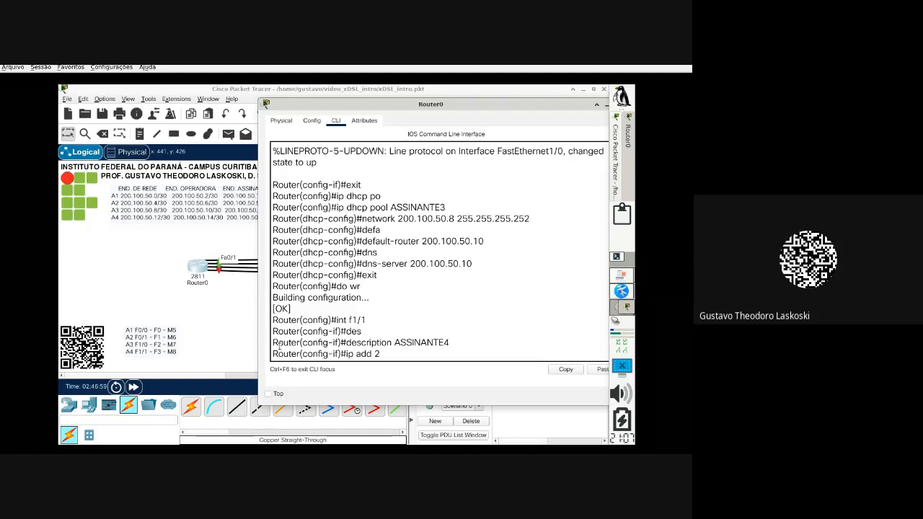
pyautogui.write('00.100.50.')
# Step: Assign FastEthernet1/1 the address 200.100.50.33 255.255.255.252
pyautogui.moveTo(426, 108); pyautogui.dragTo(464, 109)
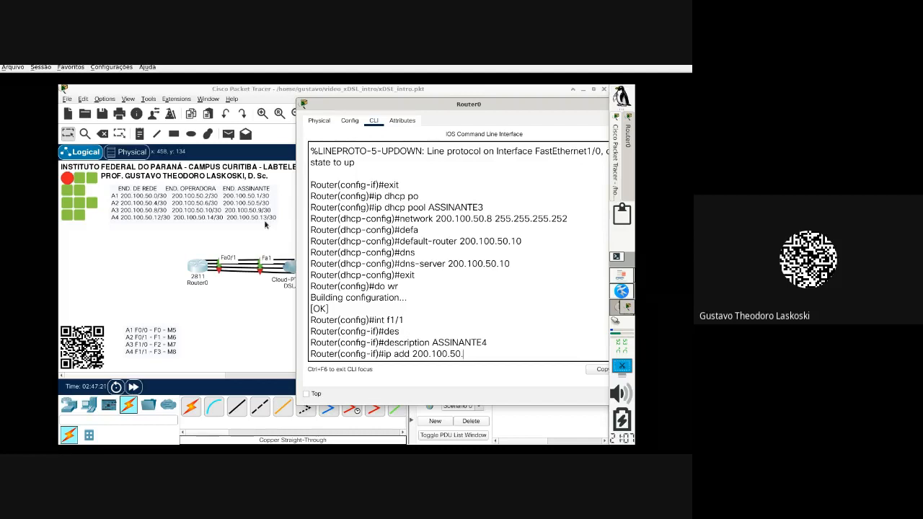
pyautogui.write('33 255.255.255.252')
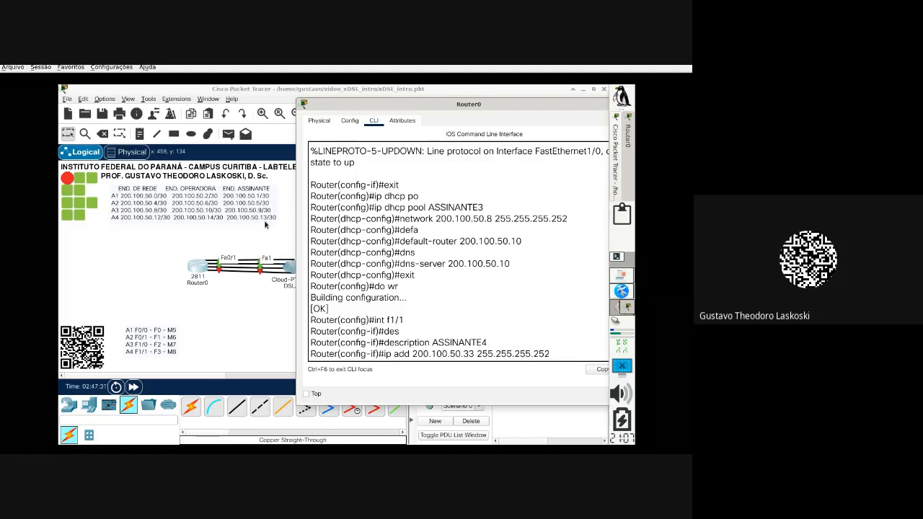
pyautogui.press('Return')
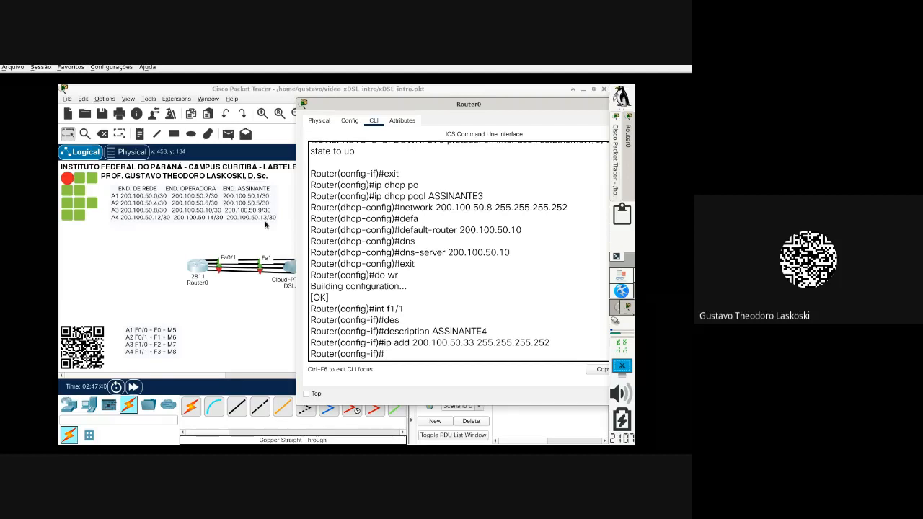
# Step: Correct the FastEthernet1/1 address to 200.100.50.13 255.255.255.252
pyautogui.write('p add 200')
pyautogui.press('Up')
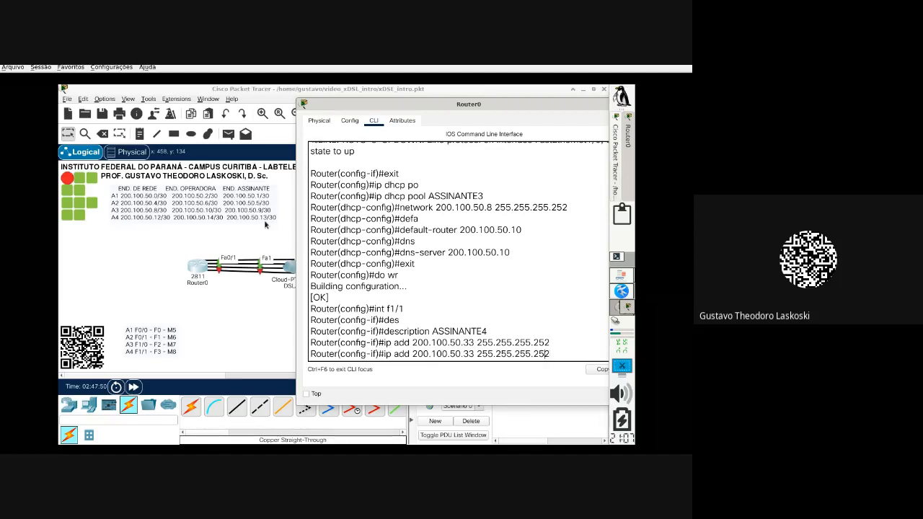
pyautogui.press('Left')
pyautogui.press('Left')
pyautogui.press('Left')
pyautogui.press('BackSpace')
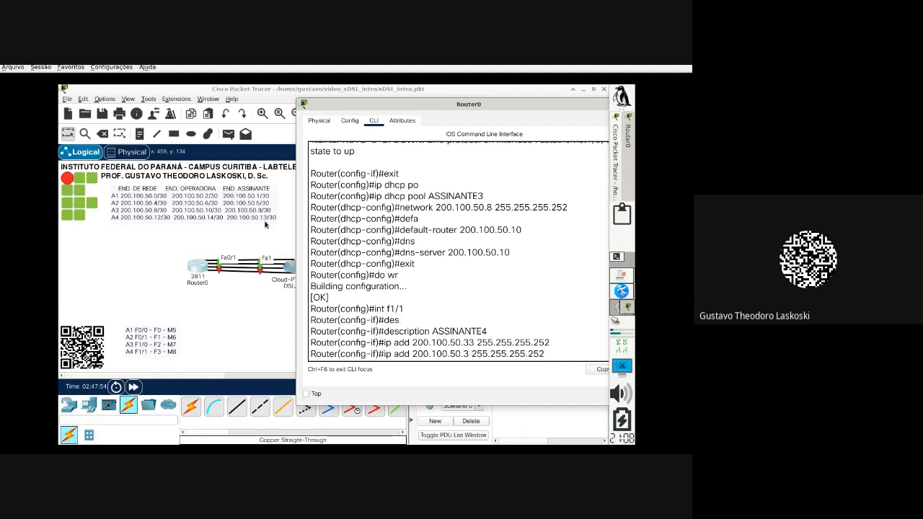
pyautogui.write('1')
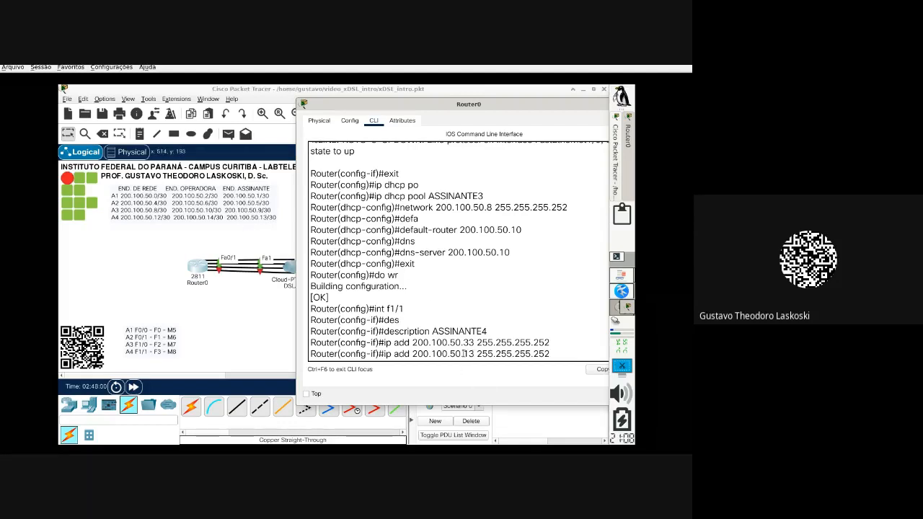
pyautogui.press('Return')
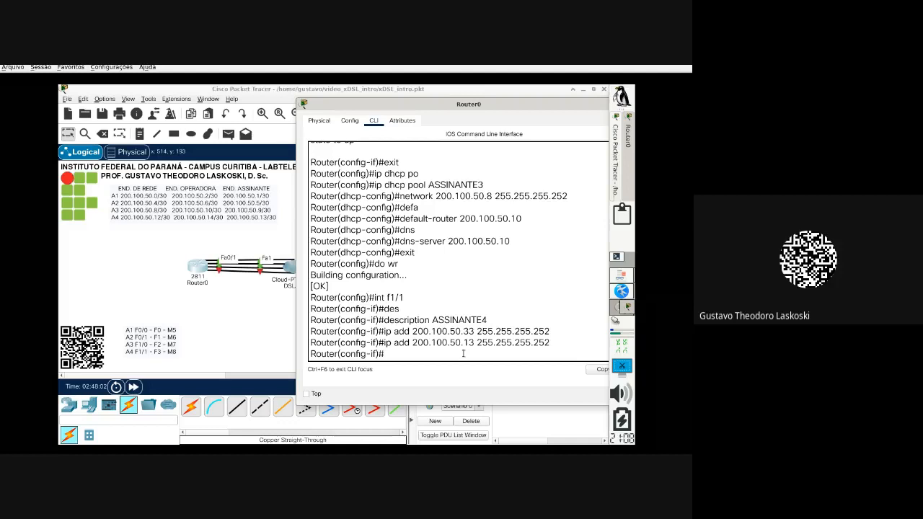
# Step: Bring FastEthernet1/1 up with no shut and return to global configuration
pyautogui.write('no shut')
pyautogui.press('Return')
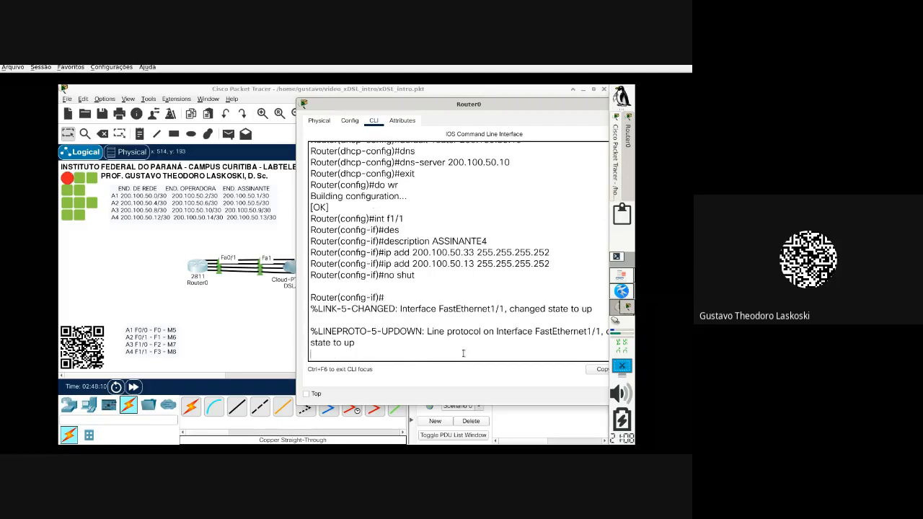
pyautogui.press('Return')
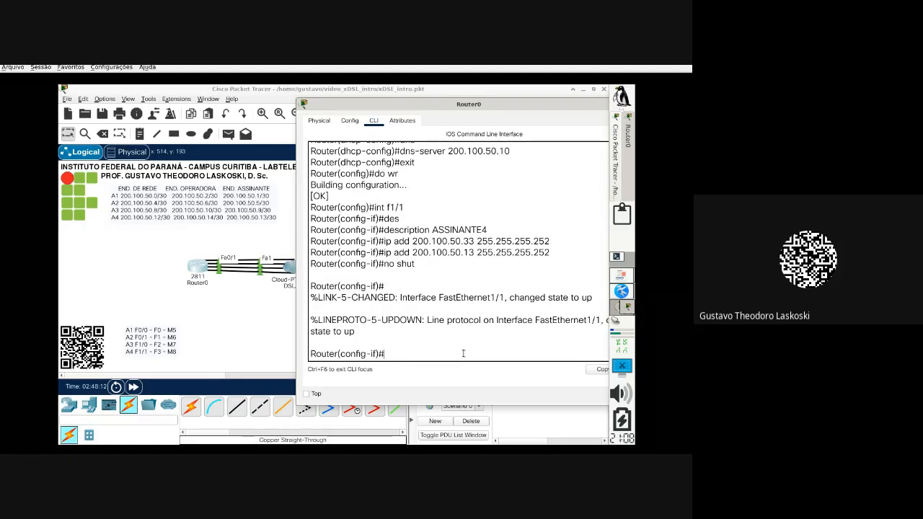
pyautogui.write('exit')
pyautogui.press('Return')
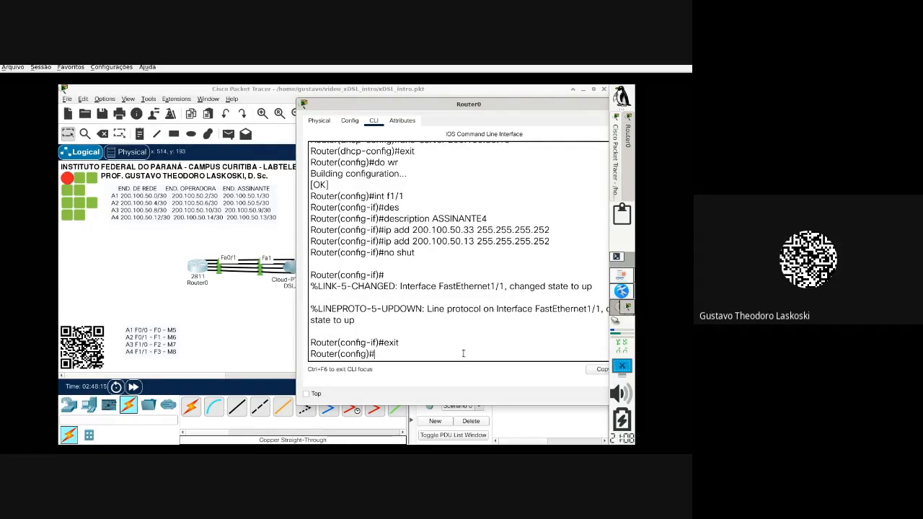
# Step: Create DHCP pool ASSINANTE4 and exit pool configuration
pyautogui.write('ip dhcp pool ASSINANTE4')
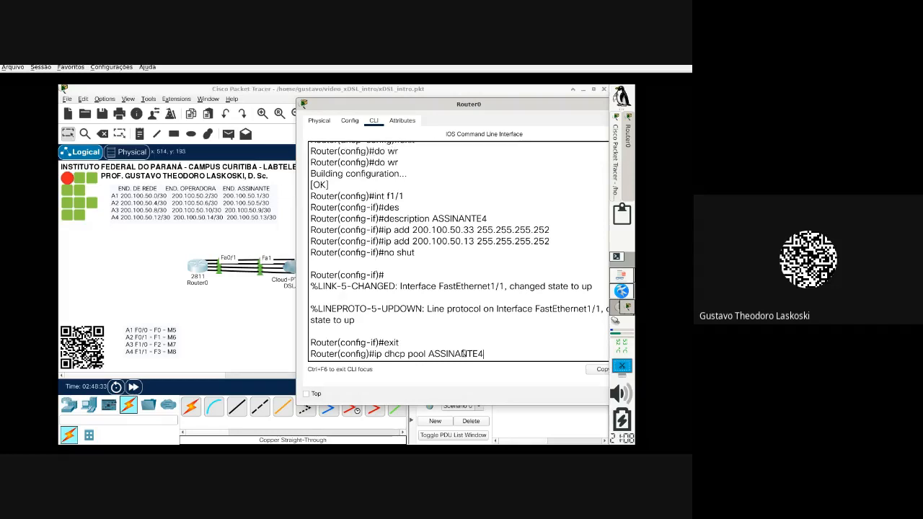
pyautogui.press('Return')
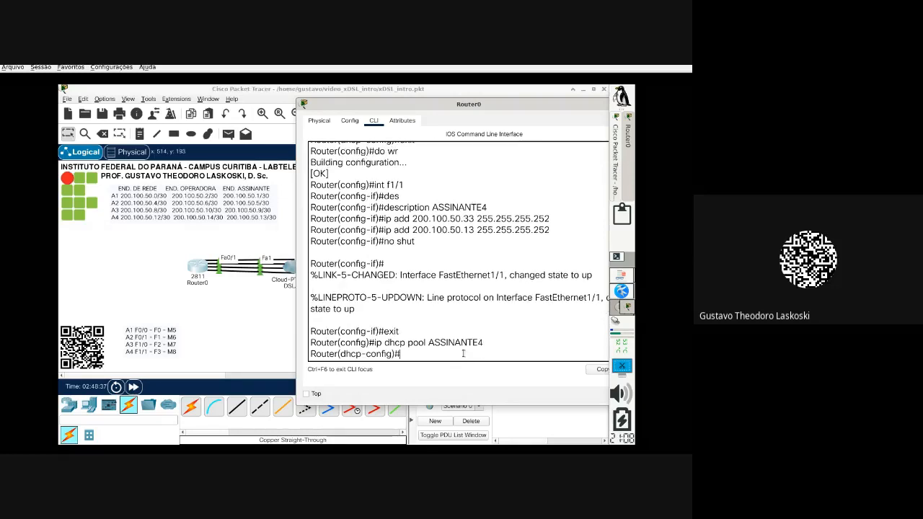
pyautogui.write('exit')
pyautogui.press('Return')
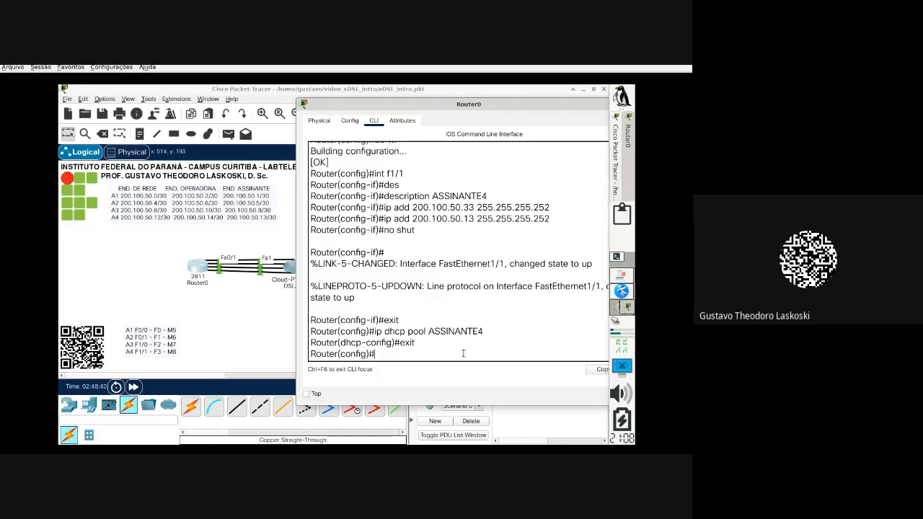
# Step: Create a lowercase pool assinante4, then end configuration mode
pyautogui.write('uter(config)#ip dhcp pool assinante4')
pyautogui.press('Return')
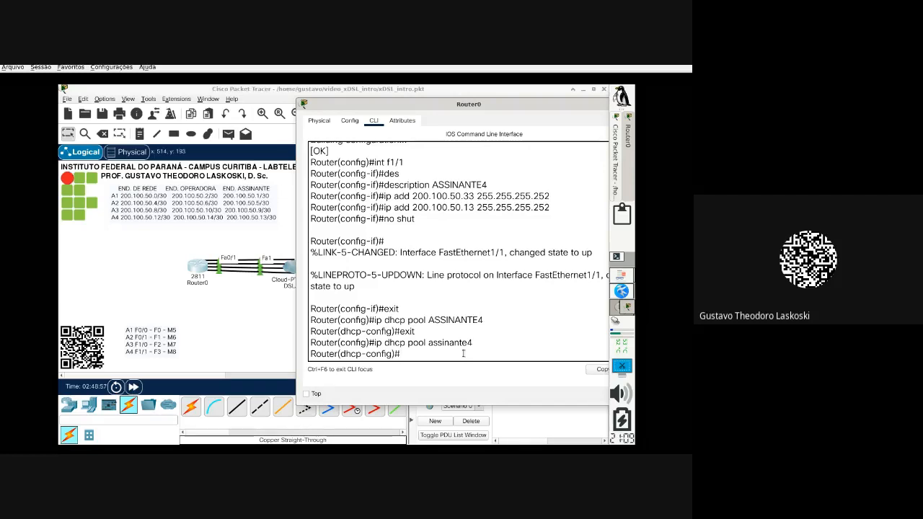
pyautogui.write('end')
pyautogui.press('Return')
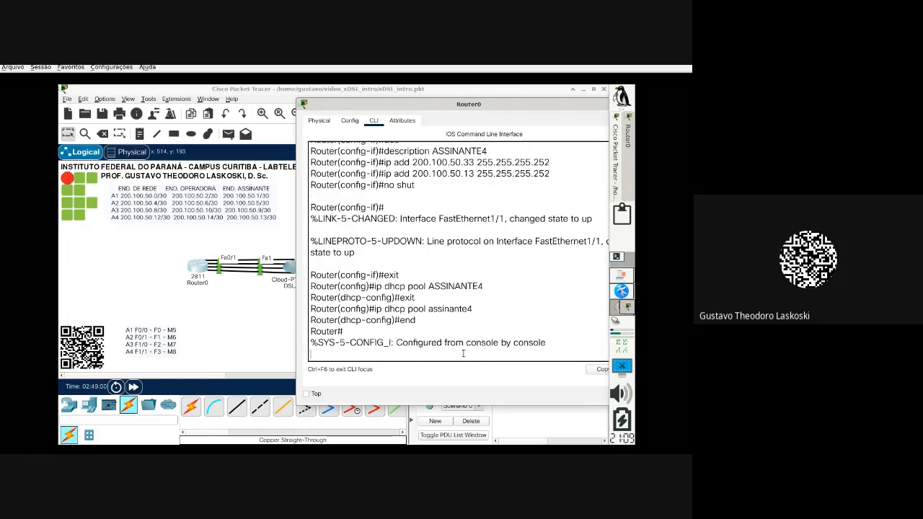
pyautogui.write('sh ru')
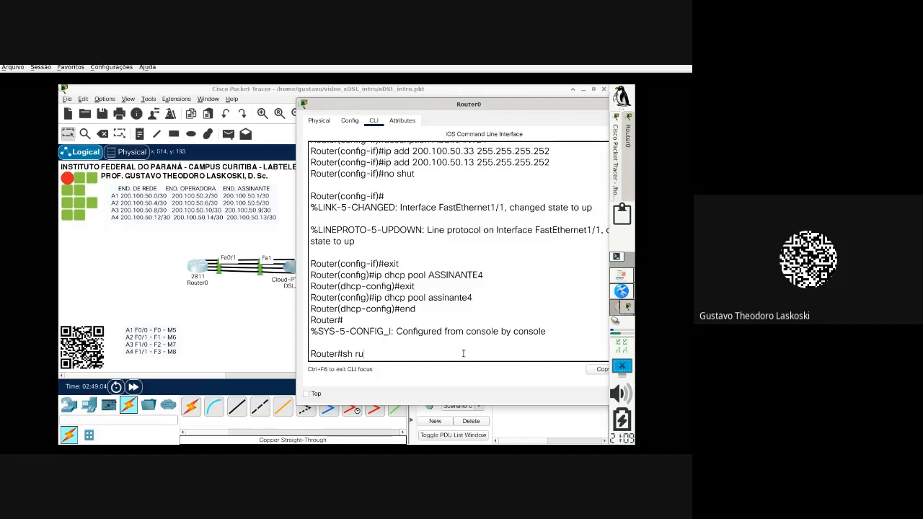
# Step: Run show running-config and page down to the empty ASSINANTE4 and assinante4 pools
pyautogui.moveTo(426, 317); pyautogui.dragTo(317, 272)
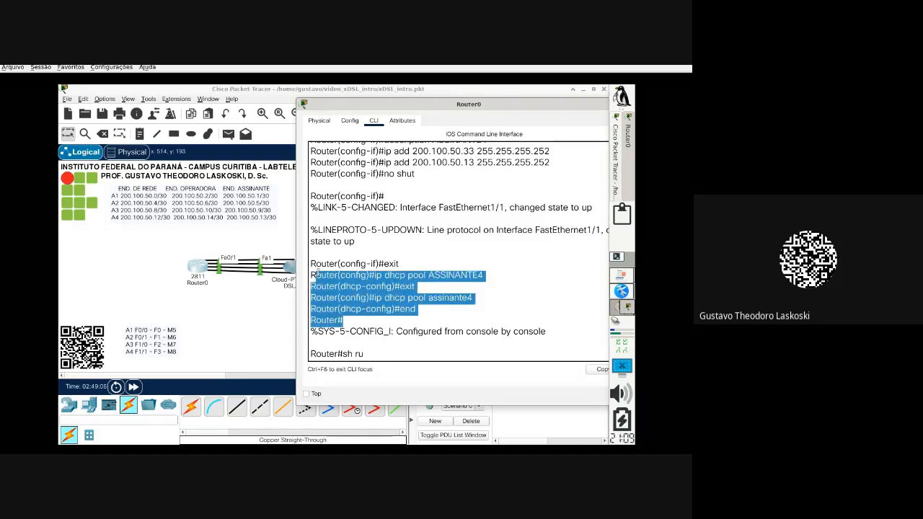
pyautogui.click(383, 354)
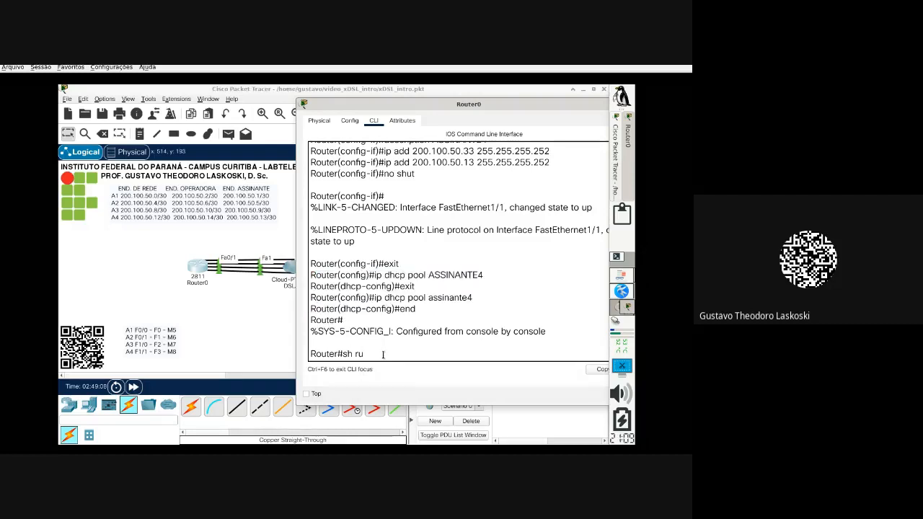
pyautogui.write('n')
pyautogui.press('Tab')
pyautogui.press('Return')
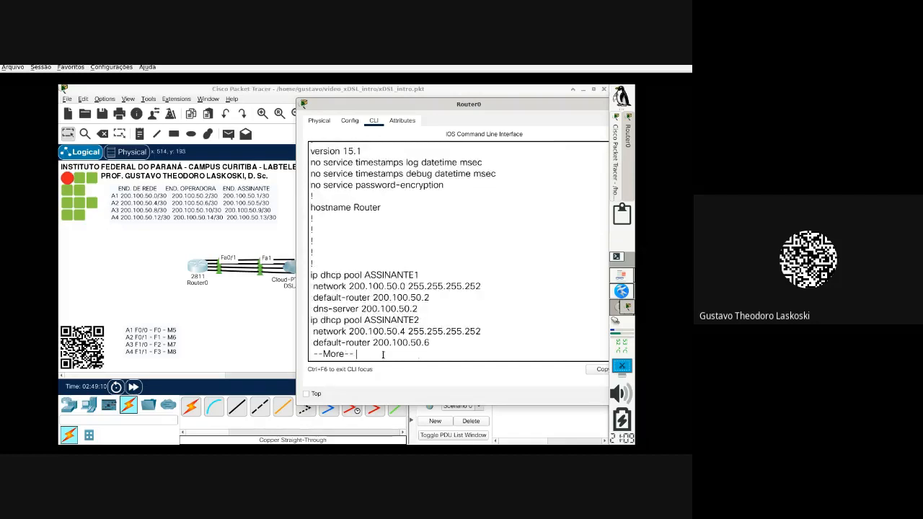
pyautogui.press('Return')
pyautogui.press('Return')
pyautogui.press('Return')
pyautogui.press('Return')
pyautogui.press('Return')
pyautogui.press('Return')
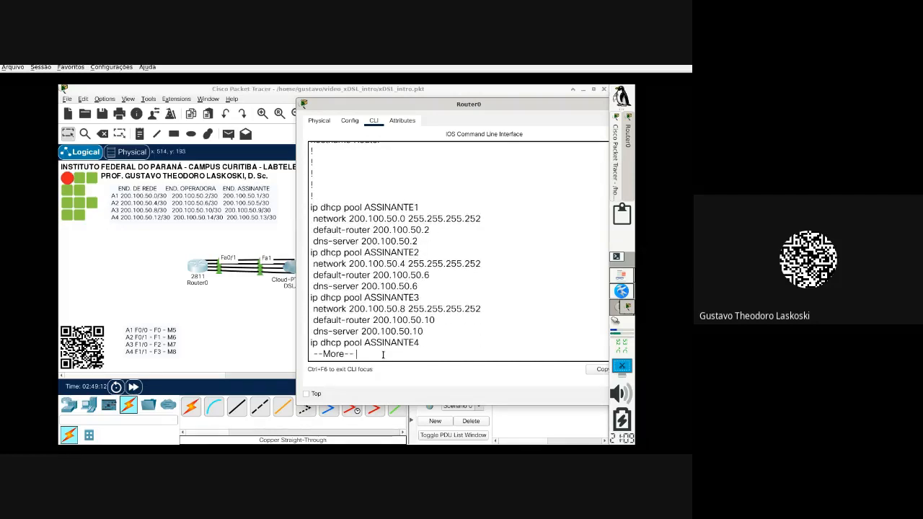
pyautogui.press('Return')
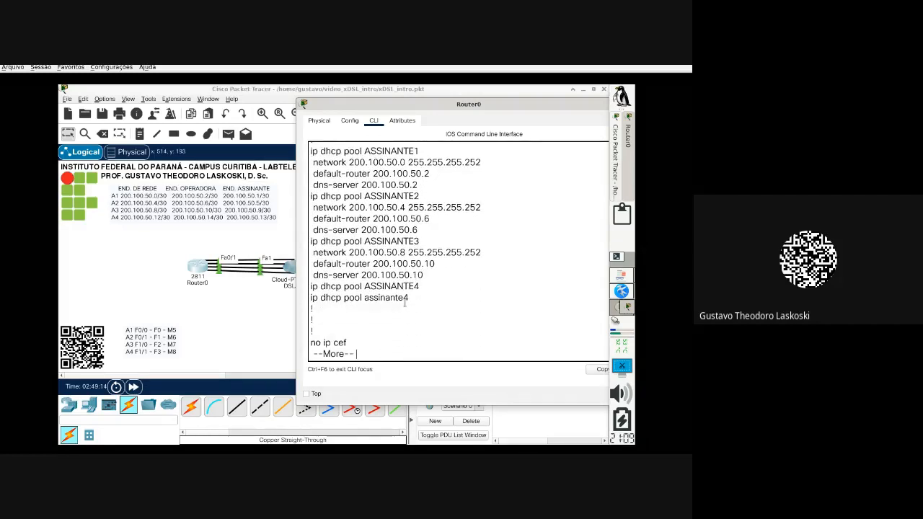
pyautogui.moveTo(410, 299); pyautogui.dragTo(309, 287)
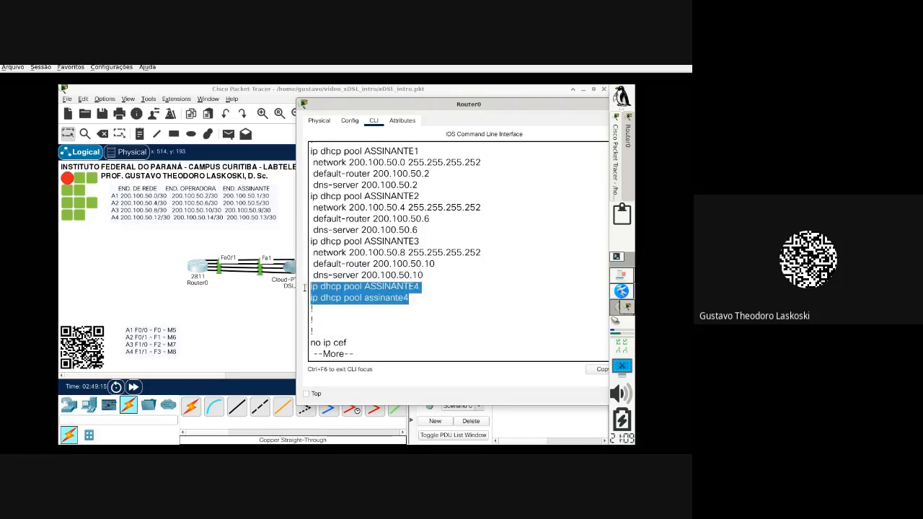
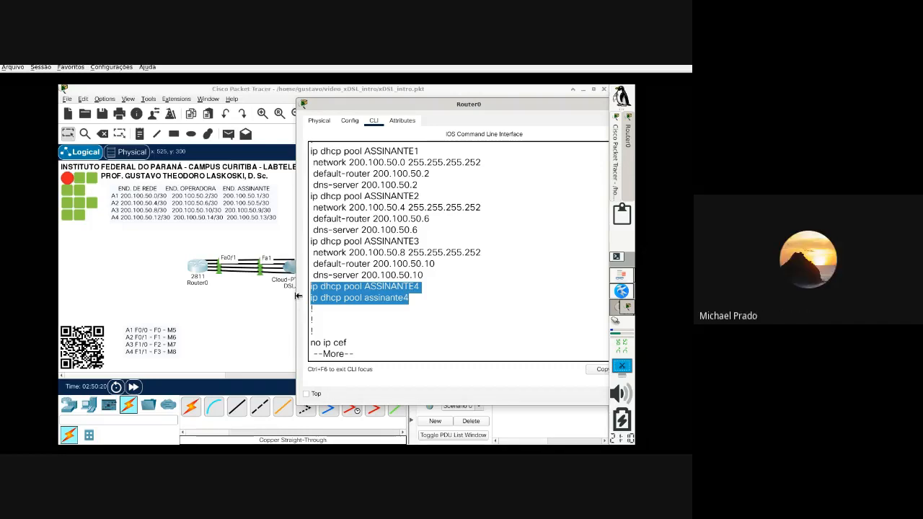
# Step: Quit the running-config listing and enter global configuration mode with conf t
pyautogui.hotkey('ctrl', 'c')
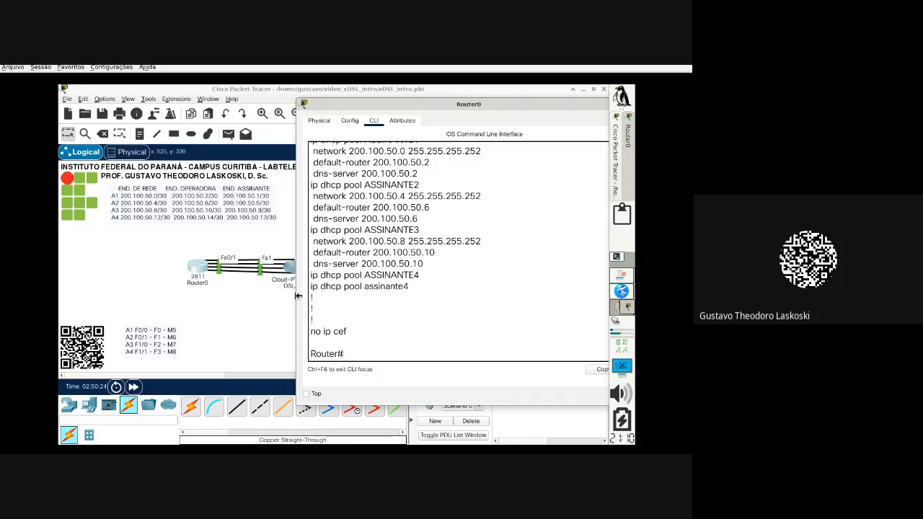
pyautogui.write('conf t')
pyautogui.press('Return')
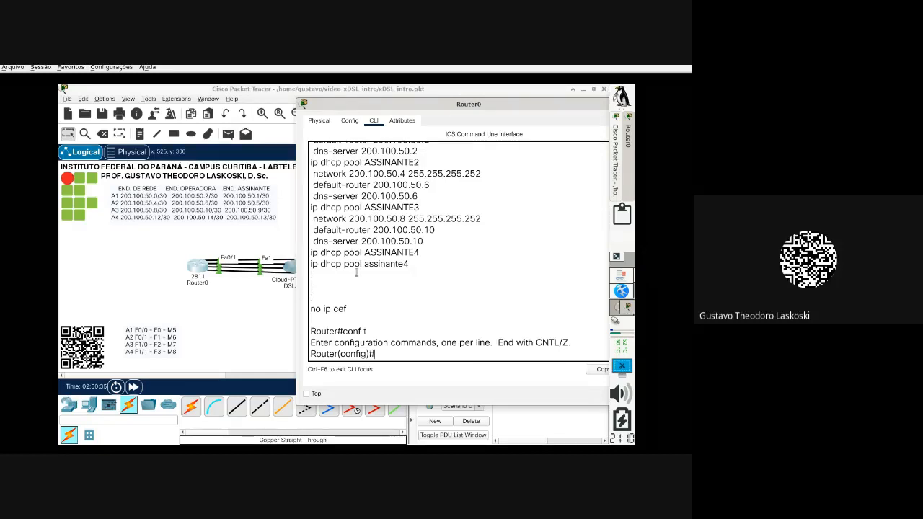
# Step: Delete the lowercase DHCP pool assinante4 by running 'no' with the copied pool line
pyautogui.moveTo(409, 266); pyautogui.dragTo(306, 264)
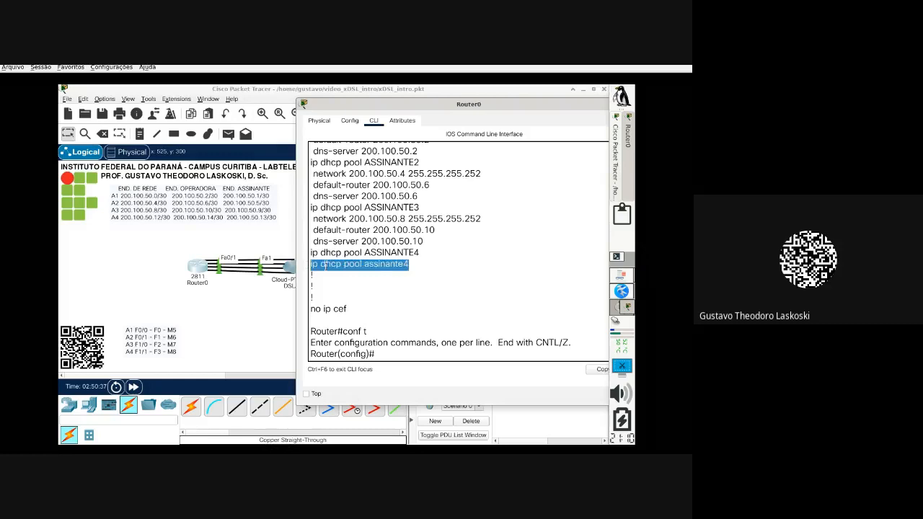
pyautogui.rightClick(327, 267)
pyautogui.click(344, 273)
pyautogui.click(391, 354)
pyautogui.write('no')
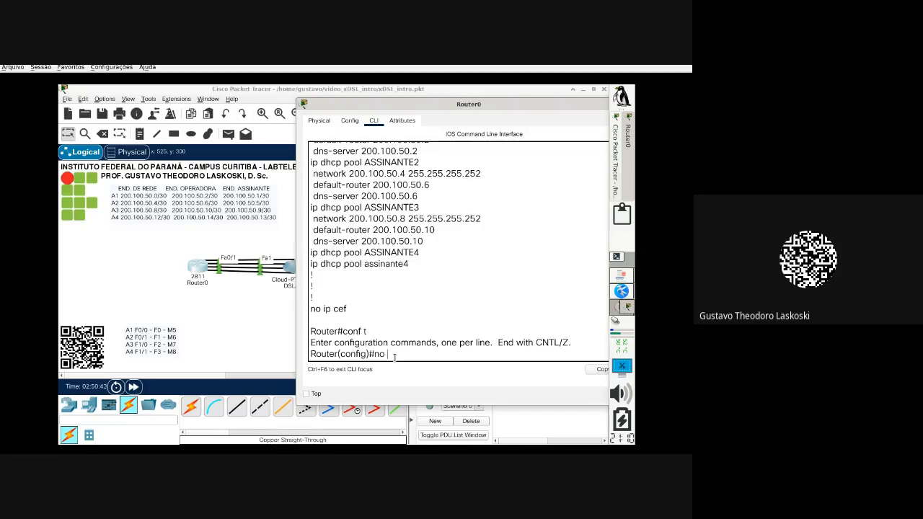
pyautogui.rightClick(394, 357)
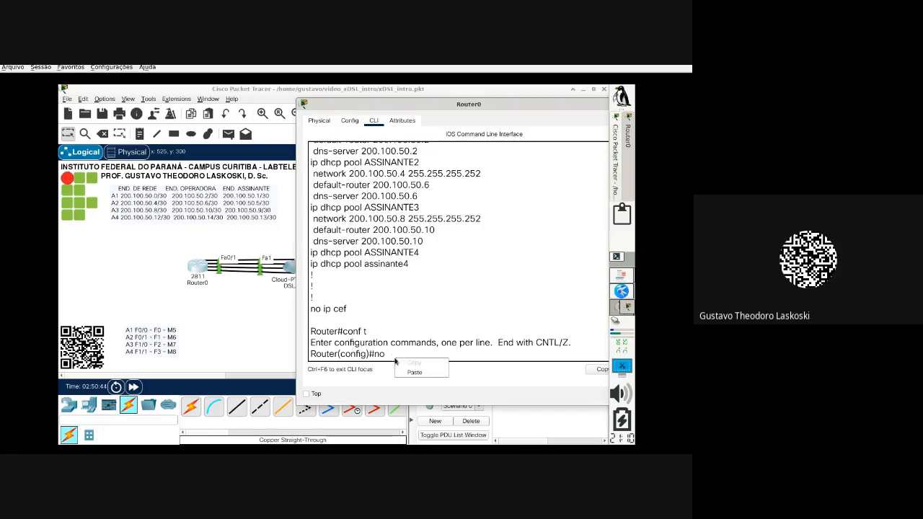
pyautogui.click(416, 373)
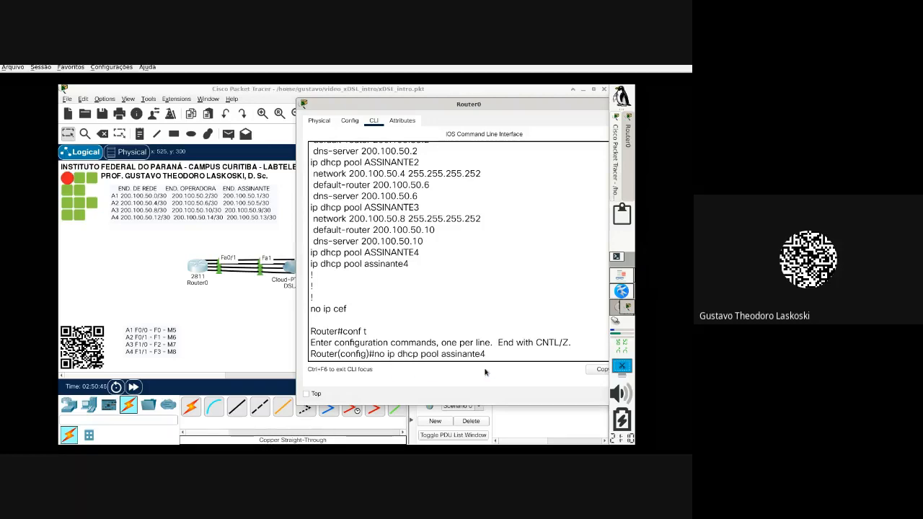
pyautogui.press('Return')
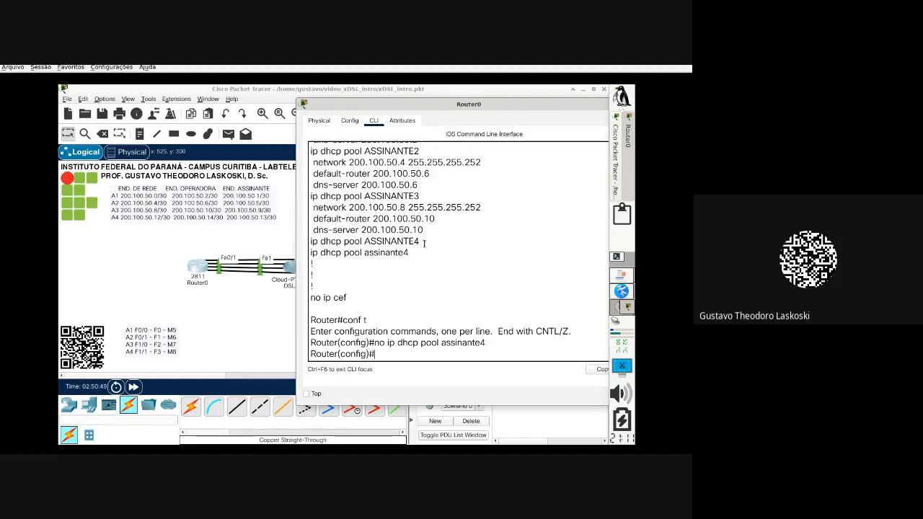
# Step: Delete the DHCP pool ASSINANTE4 the same way and review both removal commands
pyautogui.moveTo(424, 243); pyautogui.dragTo(311, 243)
pyautogui.rightClick(322, 240)
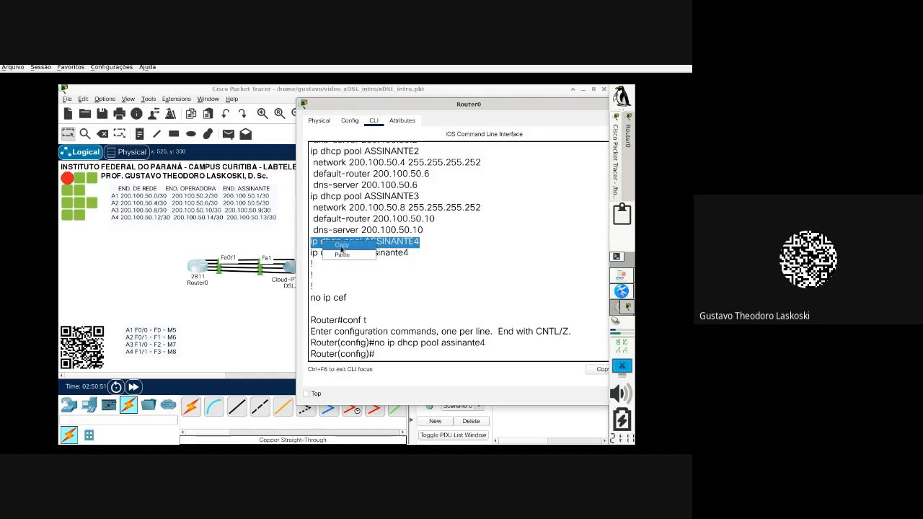
pyautogui.click(342, 246)
pyautogui.click(419, 358)
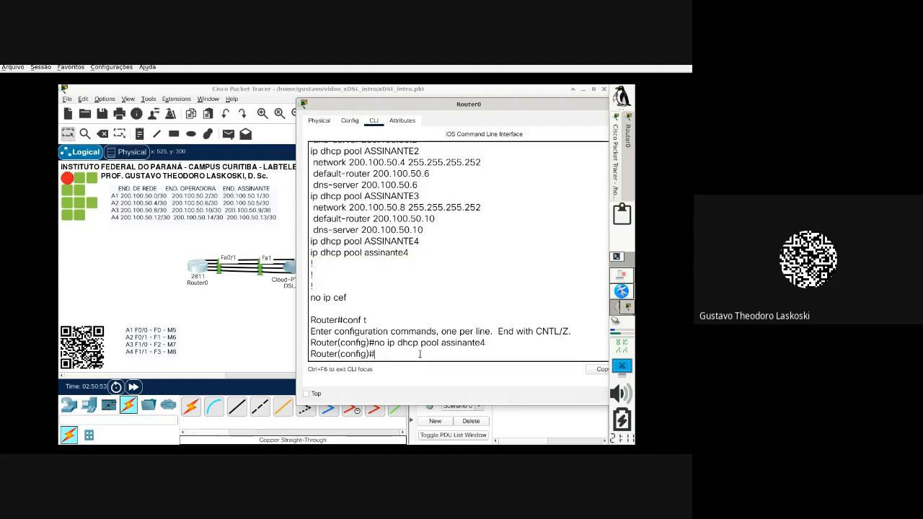
pyautogui.write('no')
pyautogui.rightClick(420, 354)
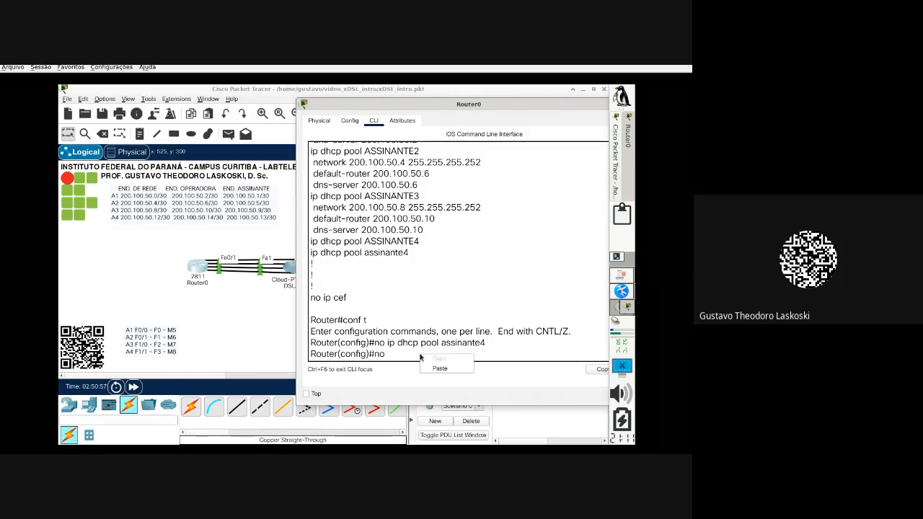
pyautogui.click(445, 370)
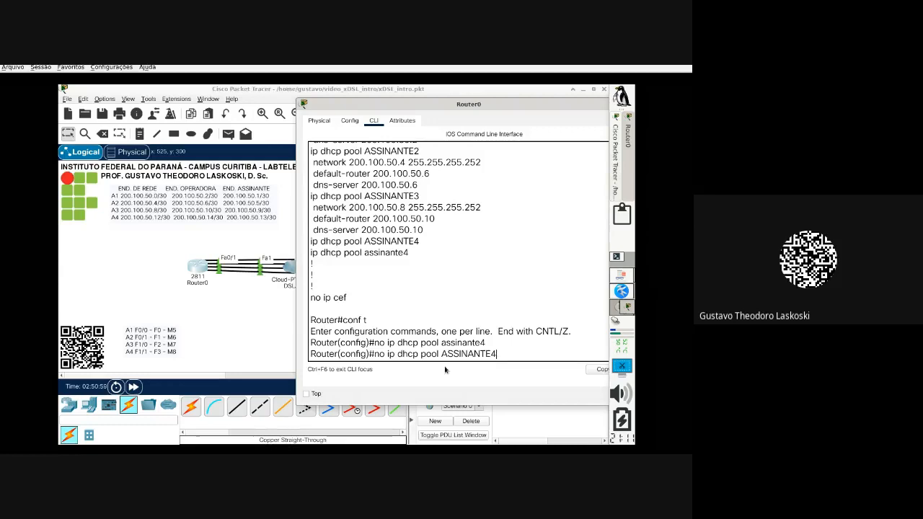
pyautogui.press('Return')
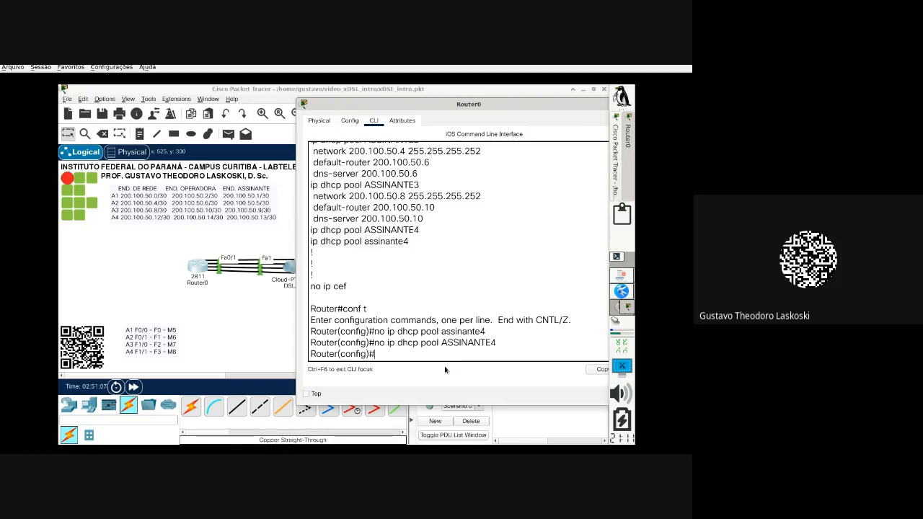
pyautogui.moveTo(498, 343); pyautogui.dragTo(369, 332)
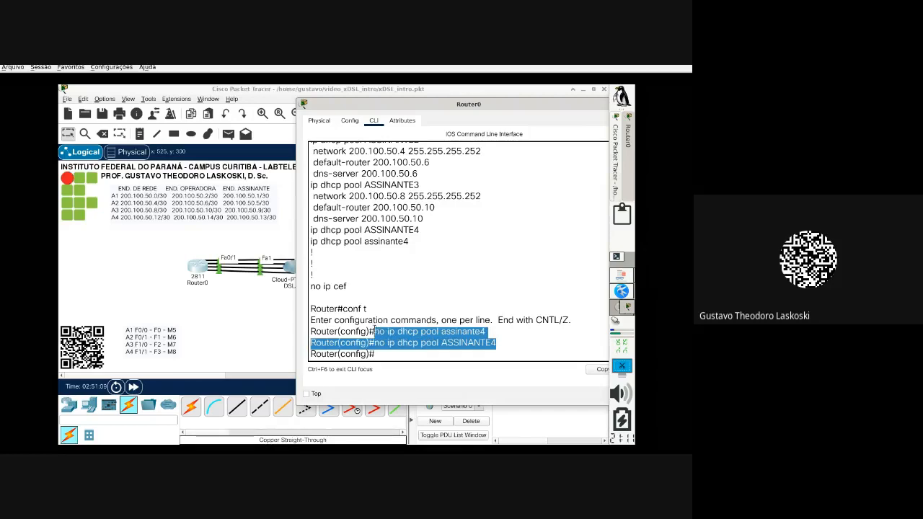
pyautogui.click(380, 353)
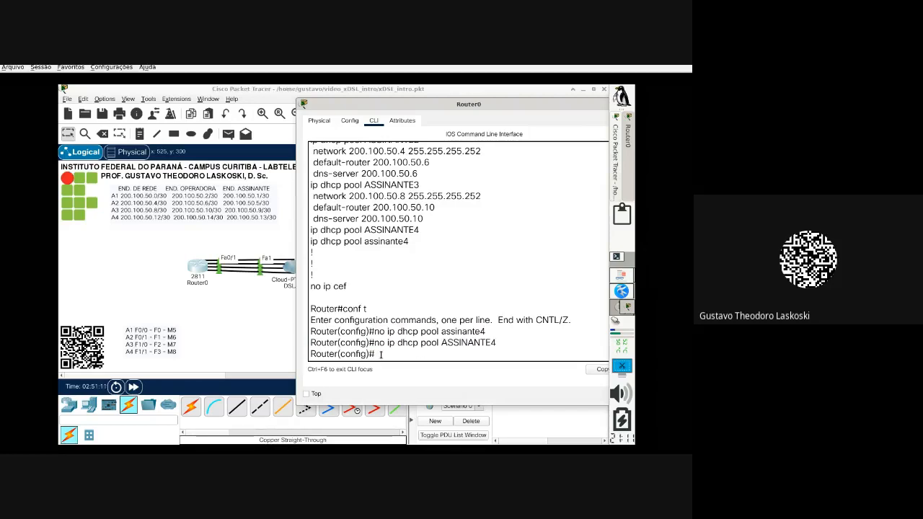
# Step: Create the DHCP pool ASSINANTE4 on Router0
pyautogui.write('ip dhcp pool AsS')
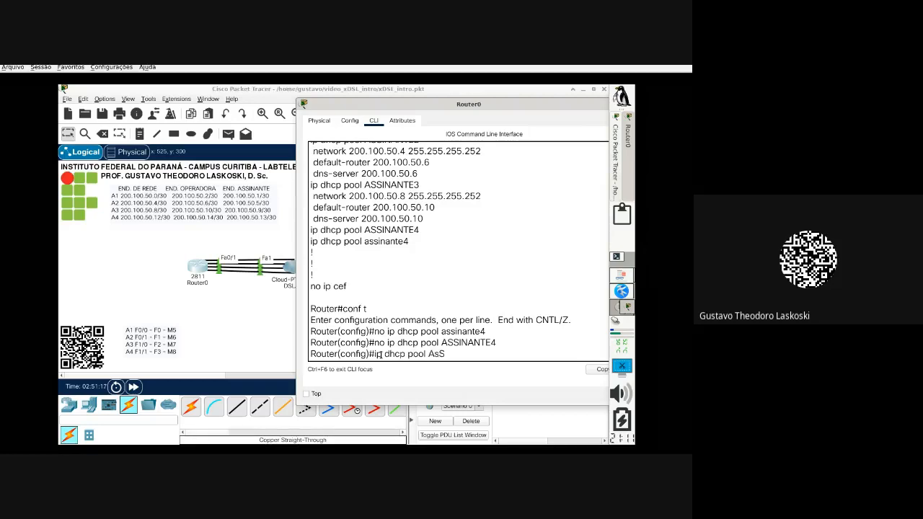
pyautogui.press('BackSpace')
pyautogui.press('BackSpace')
pyautogui.write('SSINANTE4')
pyautogui.press('Return')
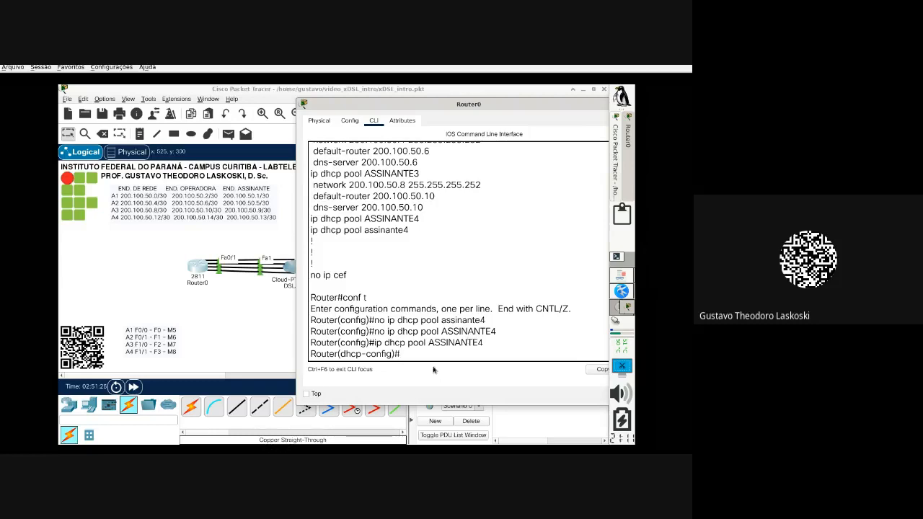
# Step: Set the pool network to 200.100.50.12 255.255.255.252 and start the default-router command
pyautogui.write('network 200.')
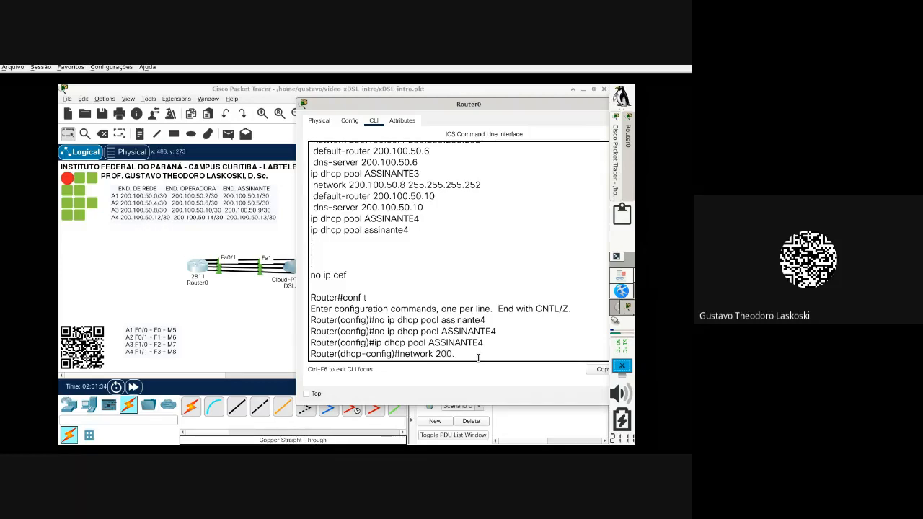
pyautogui.write('100.50.12 255.255.2')
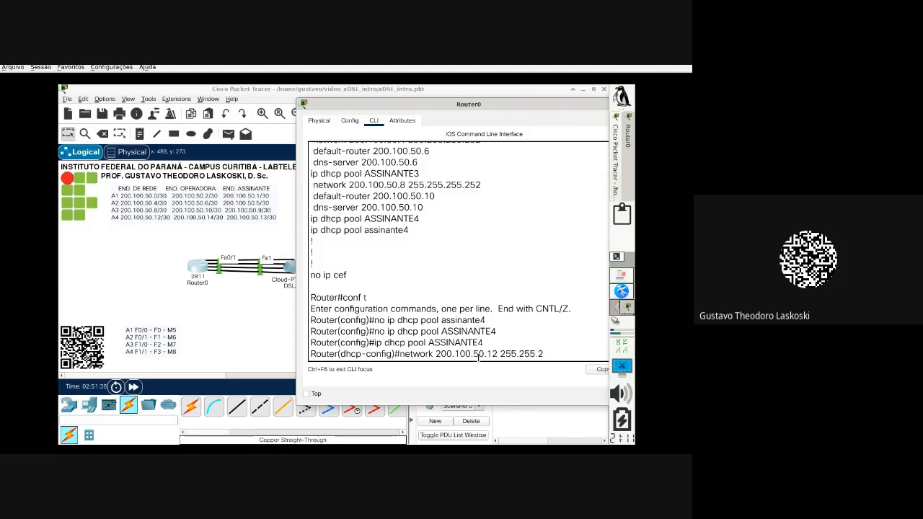
pyautogui.write('55.252')
pyautogui.press('Return')
pyautogui.write('de')
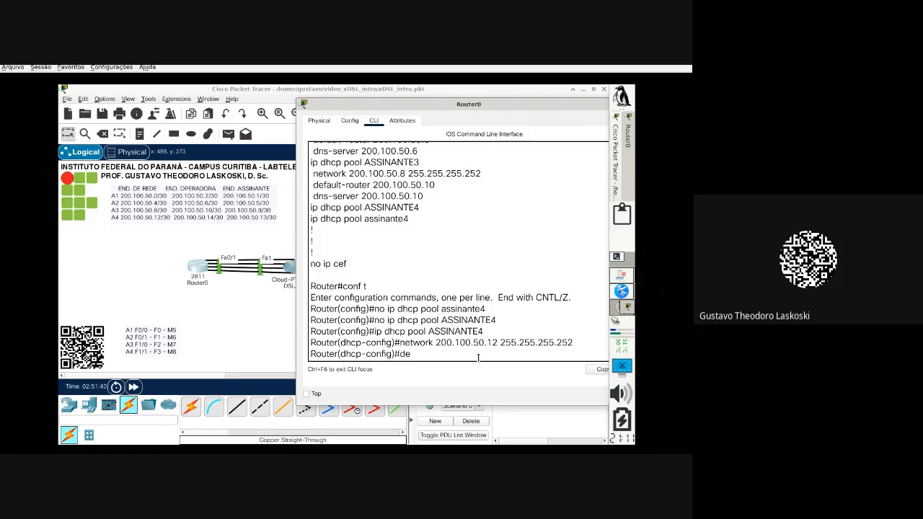
pyautogui.write('faul')
pyautogui.press('Tab')
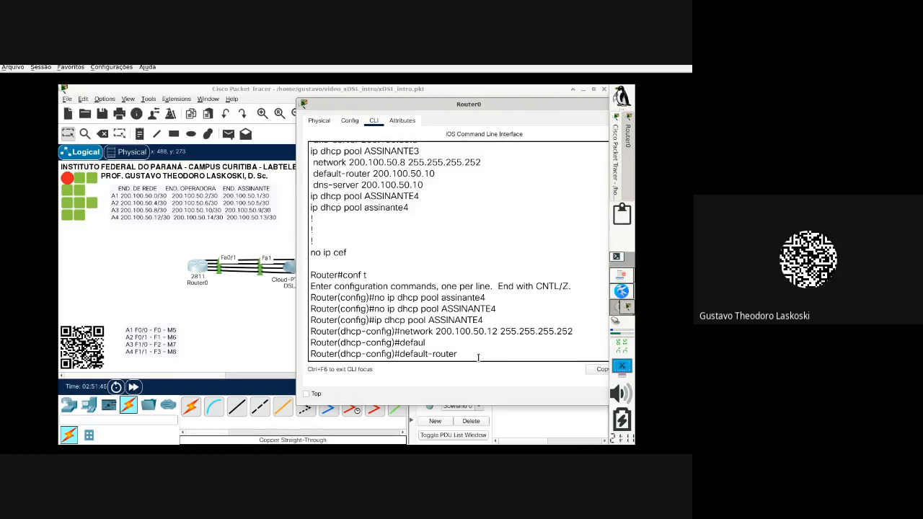
pyautogui.scroll(6, 469, 332)
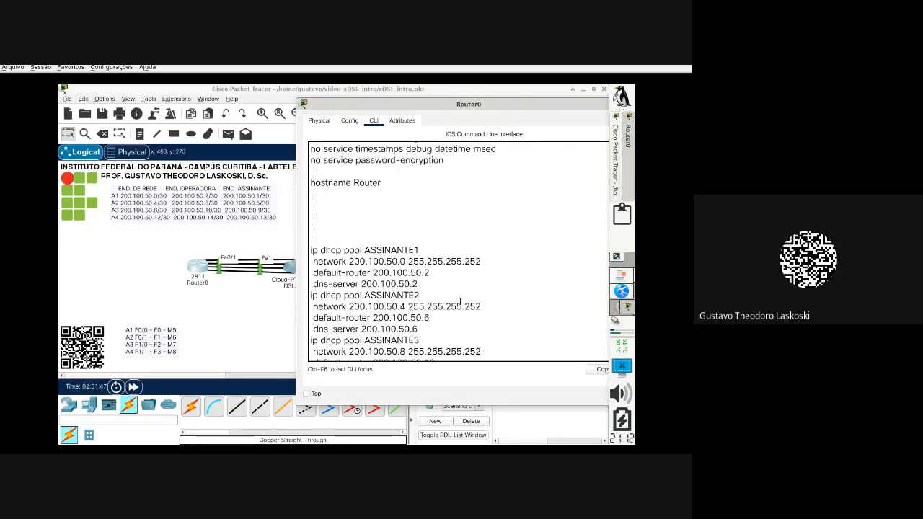
pyautogui.scroll(8, 460, 302)
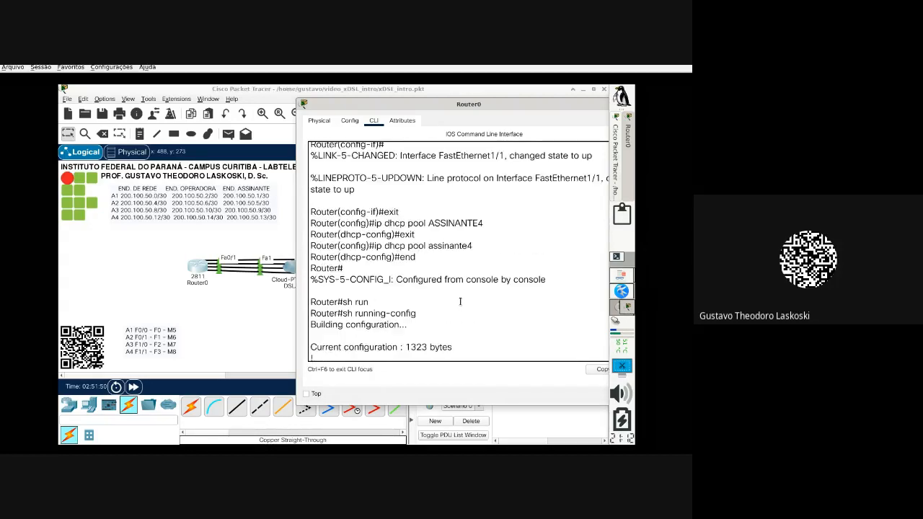
pyautogui.scroll(4, 462, 288)
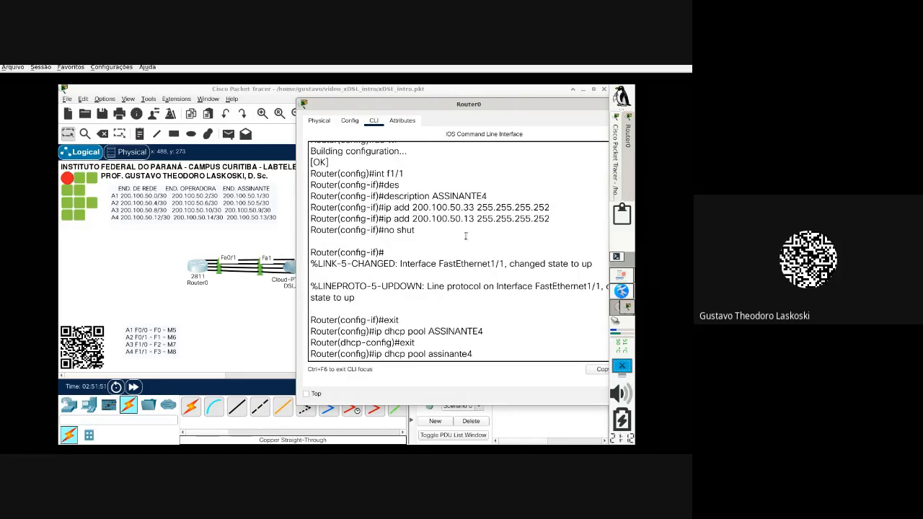
pyautogui.moveTo(477, 219); pyautogui.dragTo(455, 219)
pyautogui.scroll(-6, 493, 337)
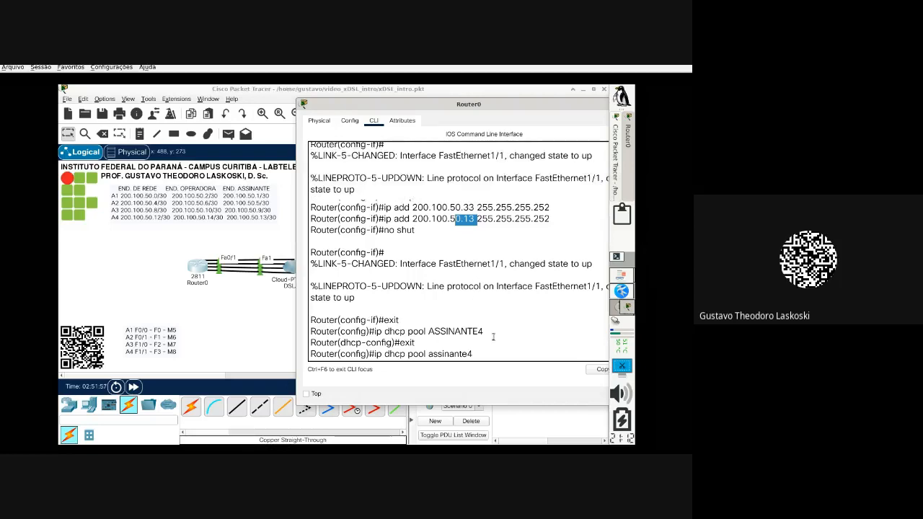
pyautogui.write('defaul')
pyautogui.press('Tab')
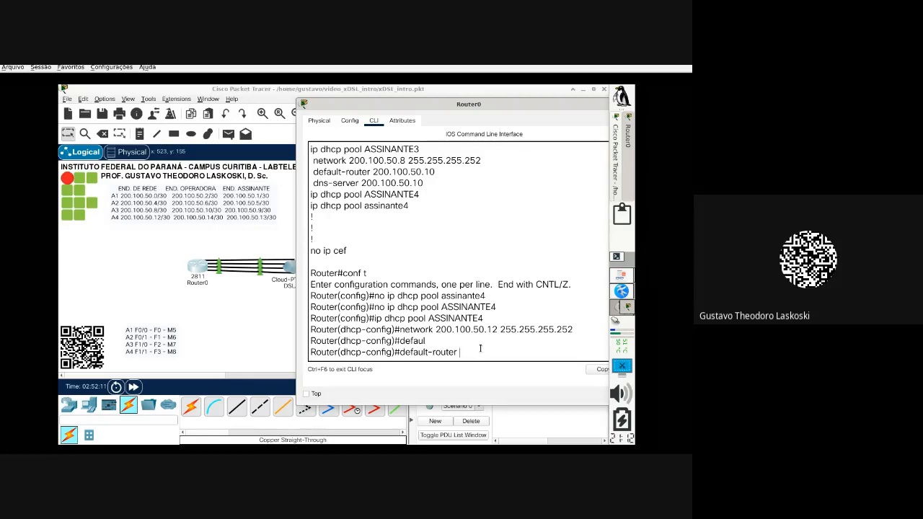
# Step: Set the ASSINANTE4 pool's default router to 200.100.50.13
pyautogui.moveTo(459, 352); pyautogui.dragTo(398, 352)
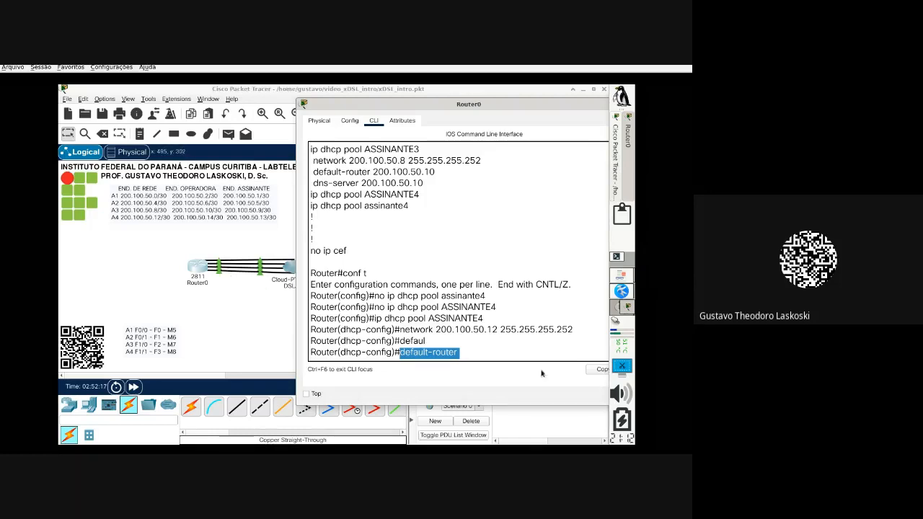
pyautogui.click(503, 357)
pyautogui.write('2')
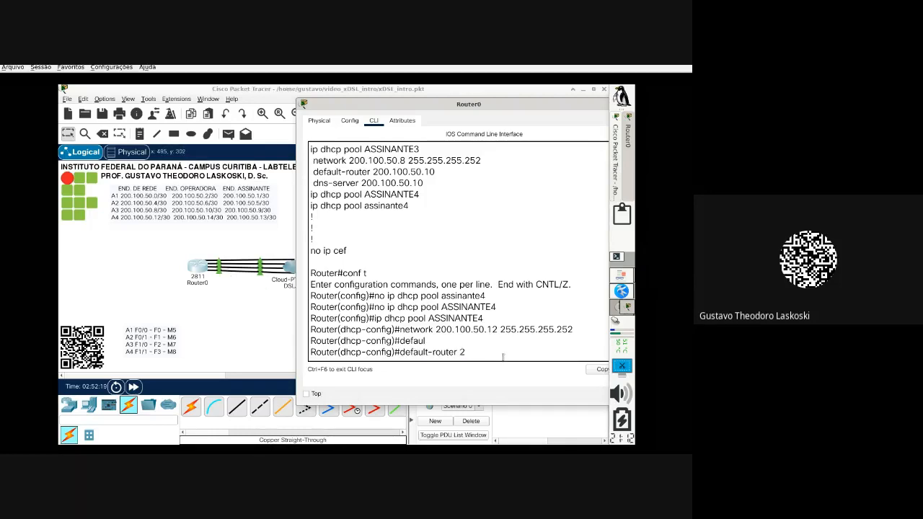
pyautogui.write('00.100.40')
pyautogui.press('BackSpace')
pyautogui.press('BackSpace')
pyautogui.press('BackSpace')
pyautogui.write('50.13')
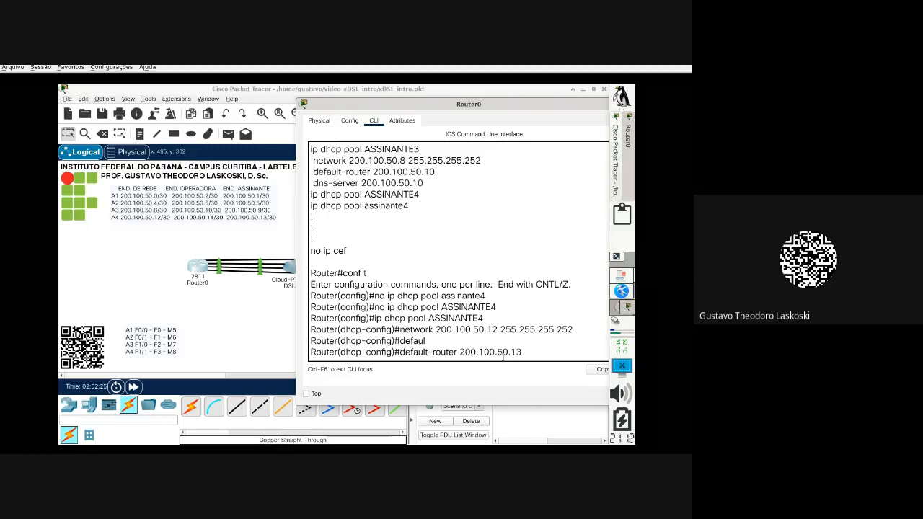
pyautogui.press('Return')
# Step: Set the pool's DNS server to 200.100.50.13
pyautogui.write('dn')
pyautogui.press('Tab')
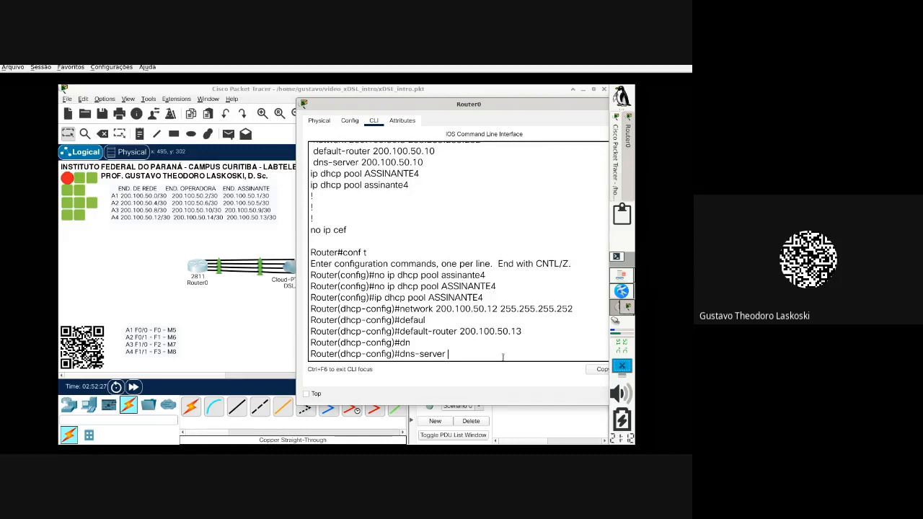
pyautogui.write('200.100.50.13')
pyautogui.press('Return')
# Step: Save the router configuration with do wr and return to the topology
pyautogui.write('er(dhcp-config)#e')
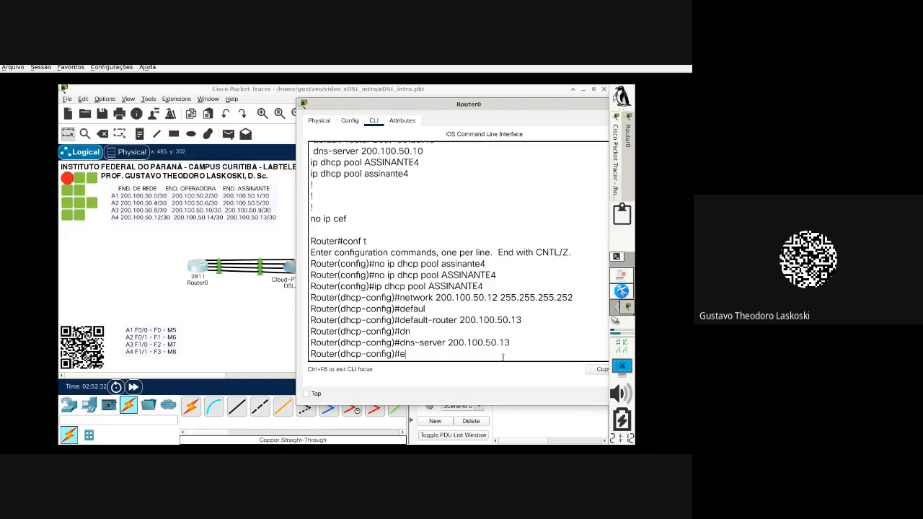
pyautogui.press('BackSpace')
pyautogui.write('do wr')
pyautogui.press('Return')
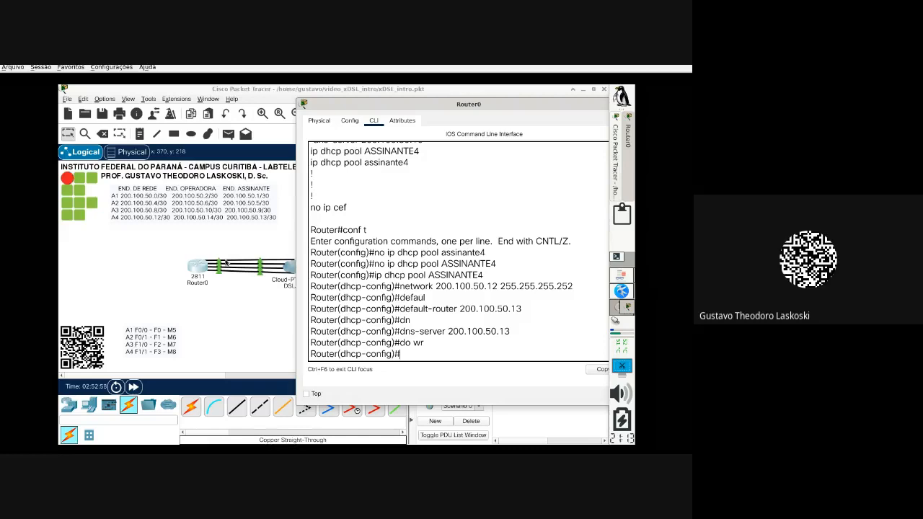
pyautogui.click(226, 300)
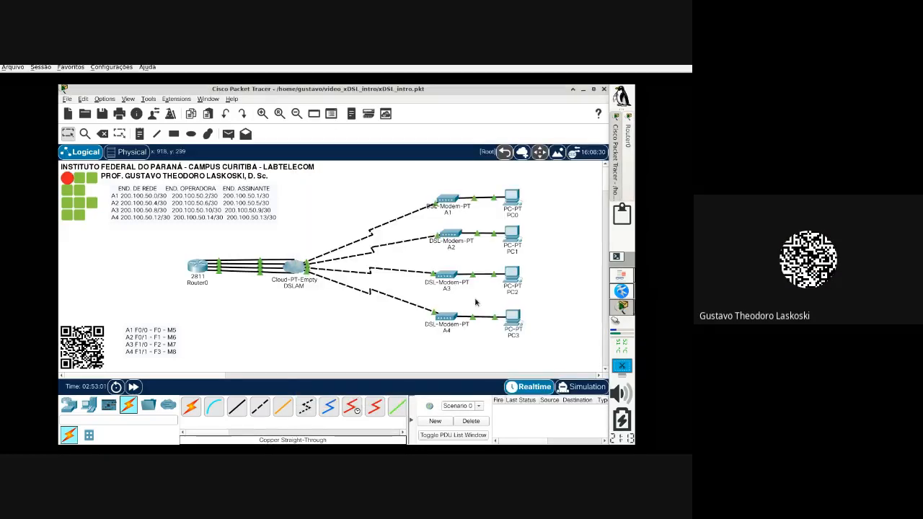
# Step: Switch PC3's IP configuration to DHCP, obtaining 200.100.50.14/30 with gateway and DNS 200.100.50.13
pyautogui.click(513, 319)
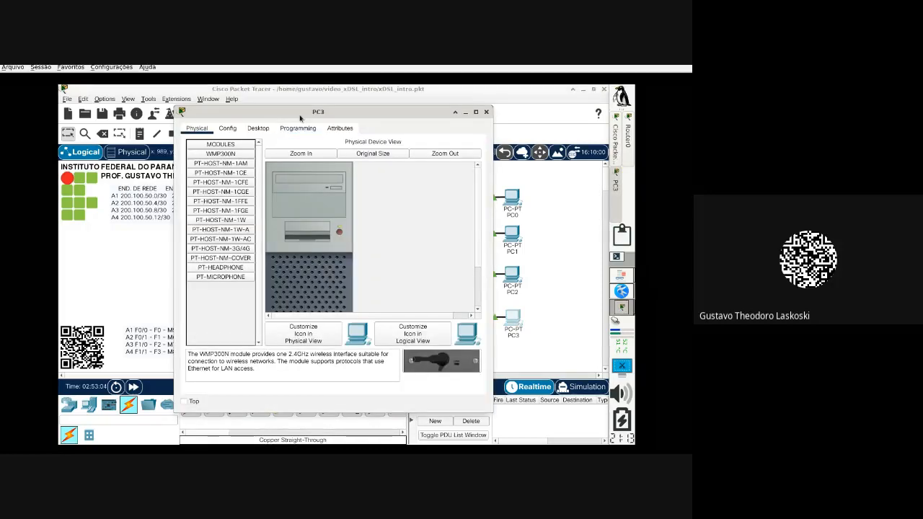
pyautogui.moveTo(300, 117); pyautogui.dragTo(387, 121)
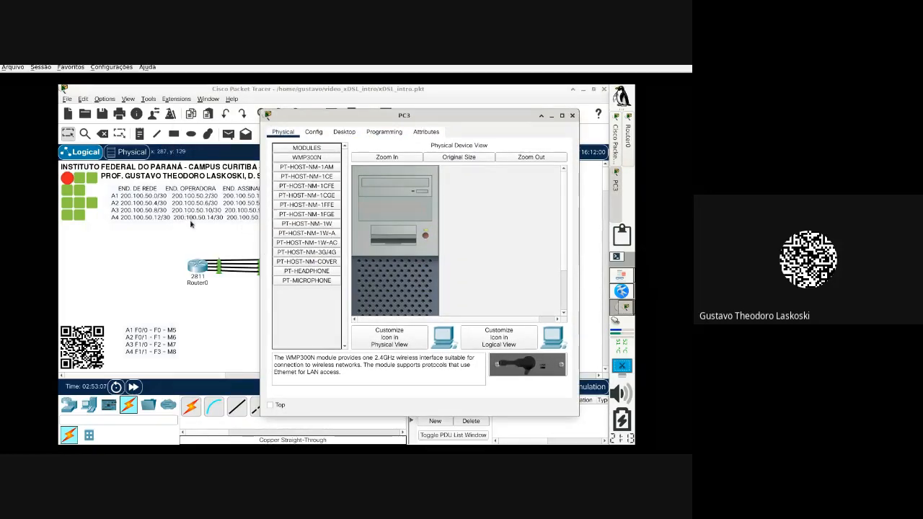
pyautogui.click(345, 132)
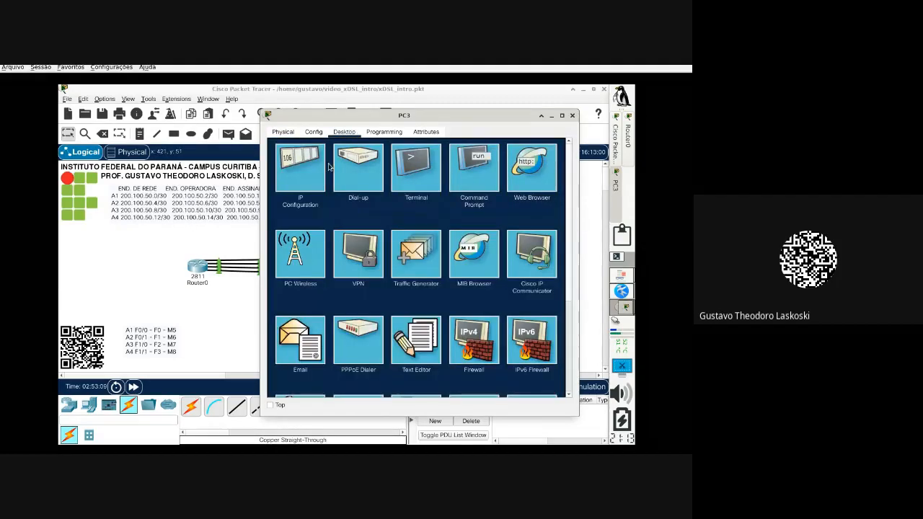
pyautogui.click(300, 173)
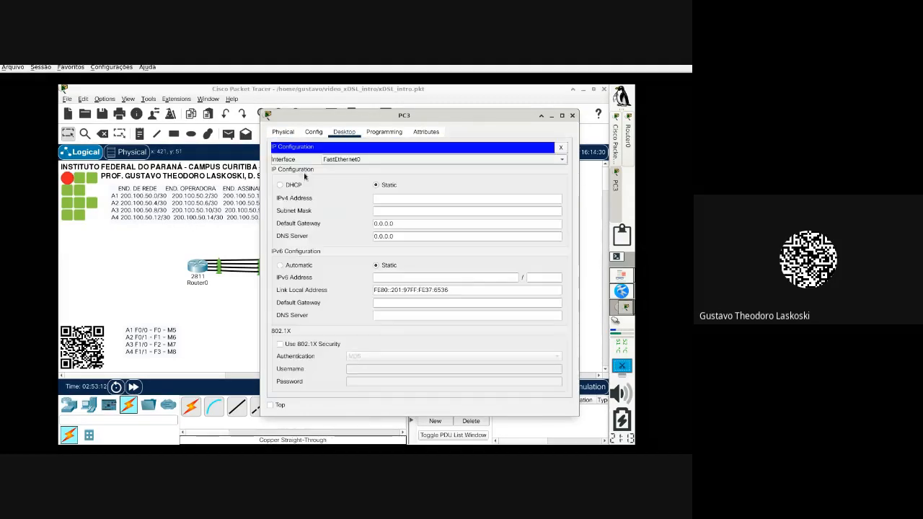
pyautogui.click(293, 185)
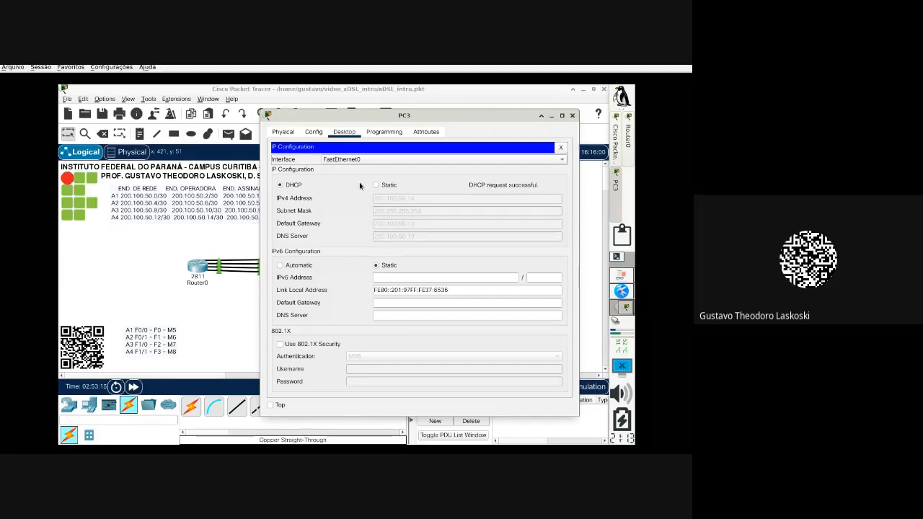
pyautogui.click(575, 115)
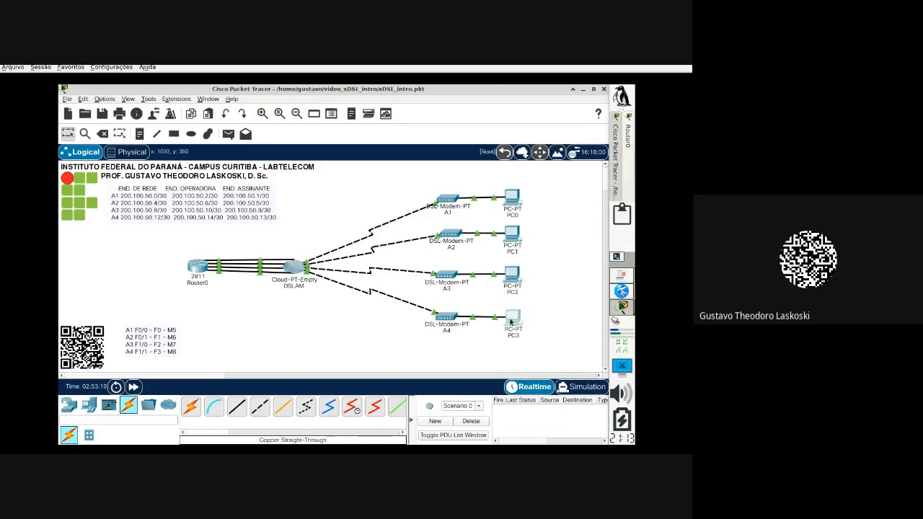
# Step: Open Router0's CLI, which shows a DHCP address-conflict log for 200.100.50.13
pyautogui.moveTo(511, 322)
pyautogui.moveTo(200, 274)
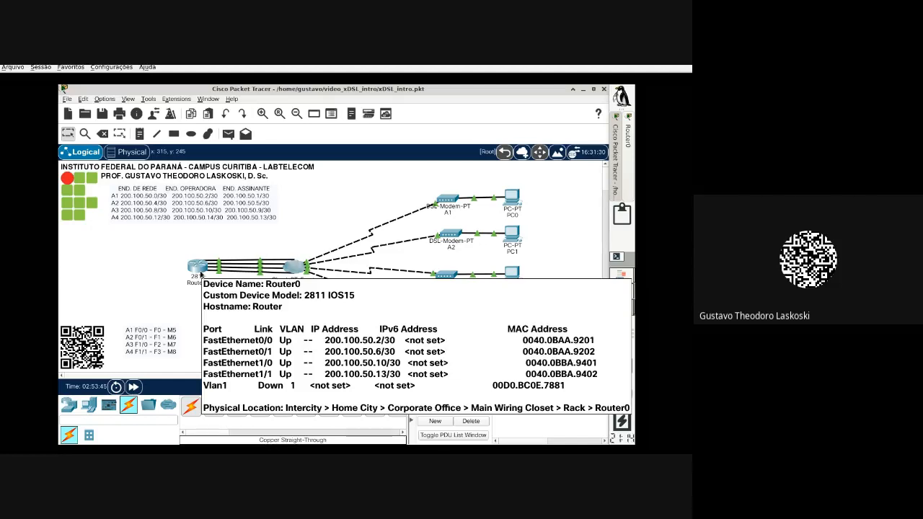
pyautogui.click(201, 274)
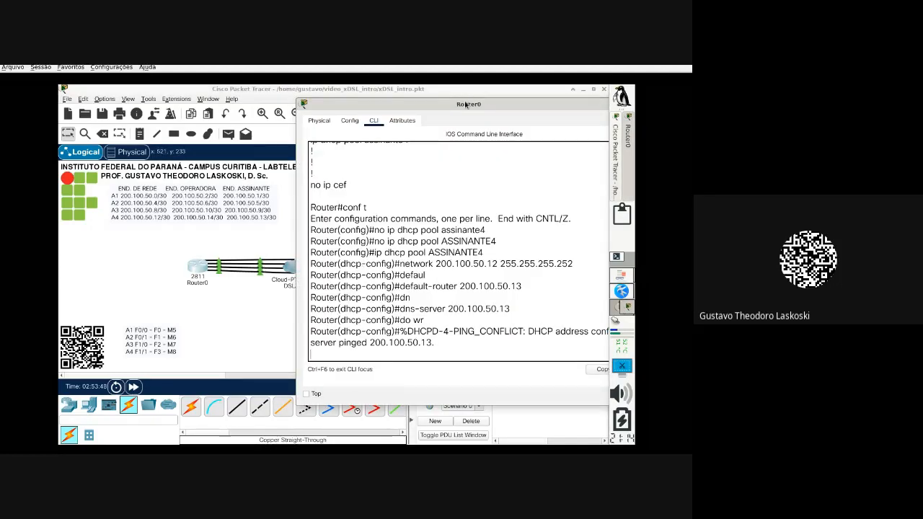
# Step: Exit Router0's configuration mode with end, close its window and open PC3's desktop
pyautogui.moveTo(465, 105); pyautogui.dragTo(311, 92)
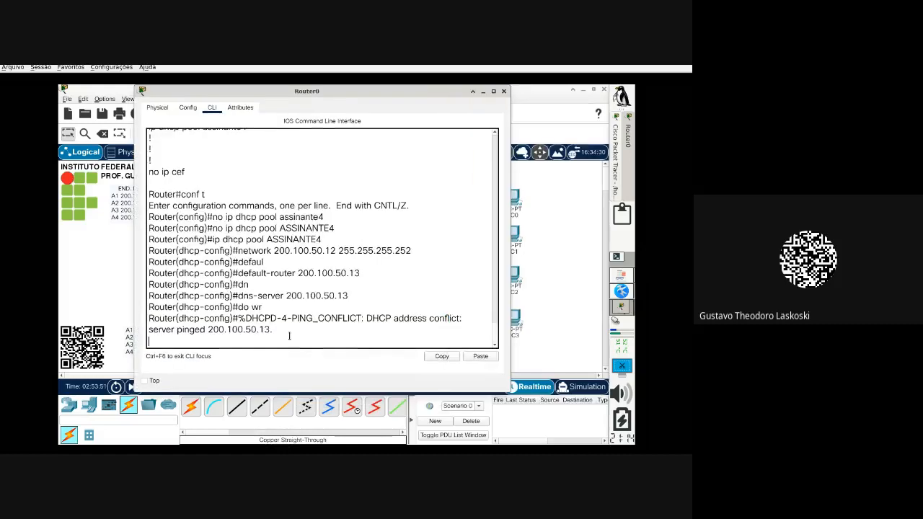
pyautogui.moveTo(287, 332); pyautogui.dragTo(148, 319)
pyautogui.press('Return')
pyautogui.write('end')
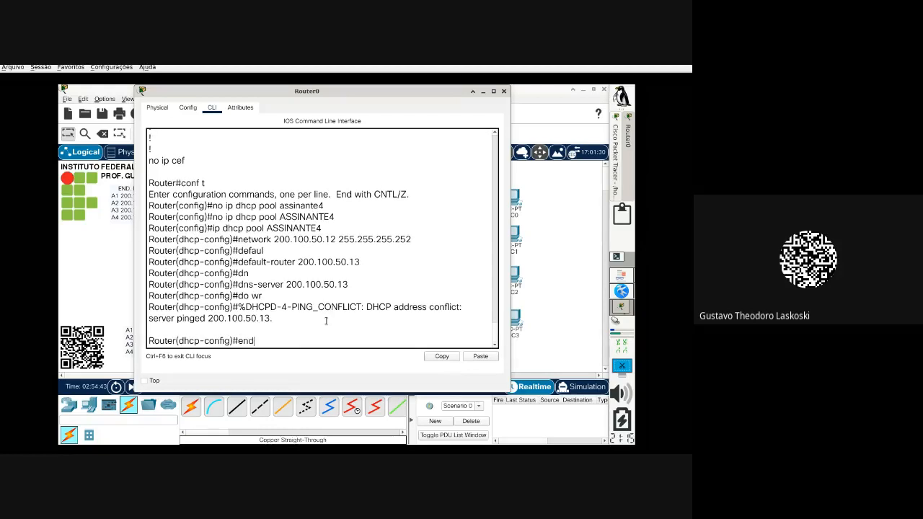
pyautogui.press('Return')
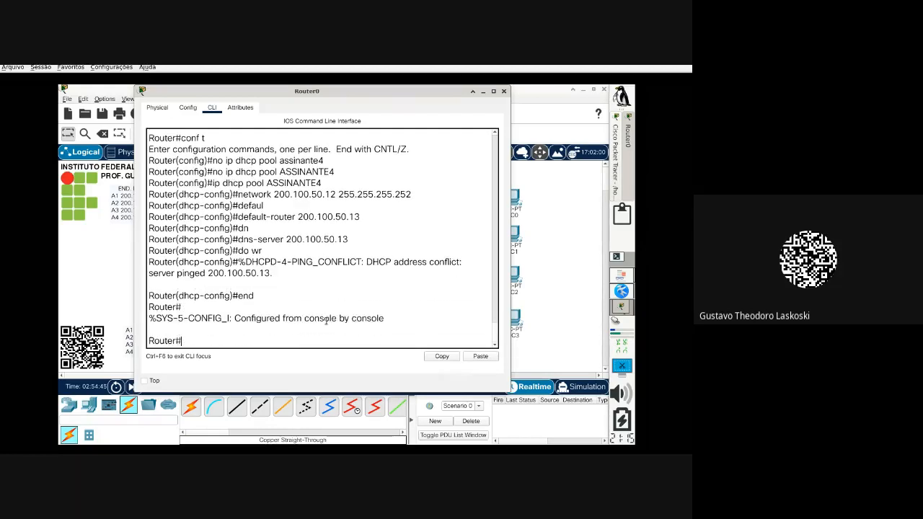
pyautogui.write('sh')
pyautogui.click(552, 291)
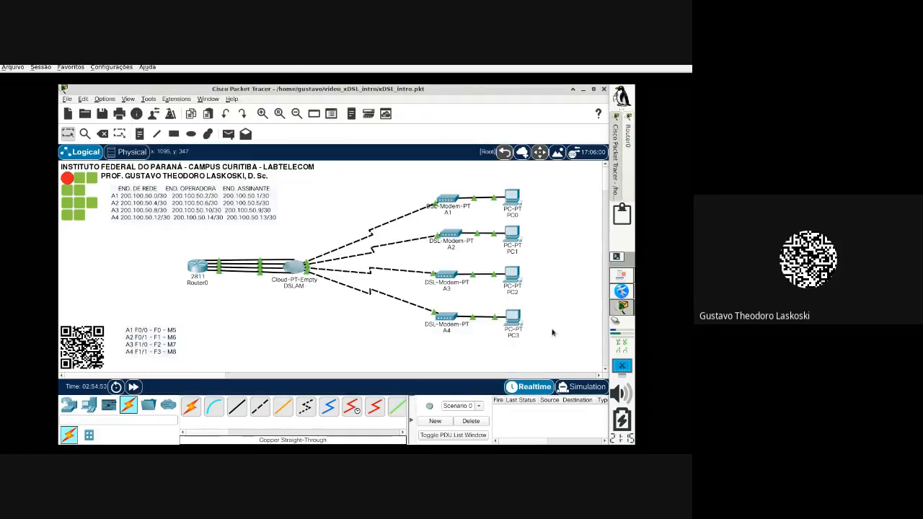
pyautogui.click(510, 320)
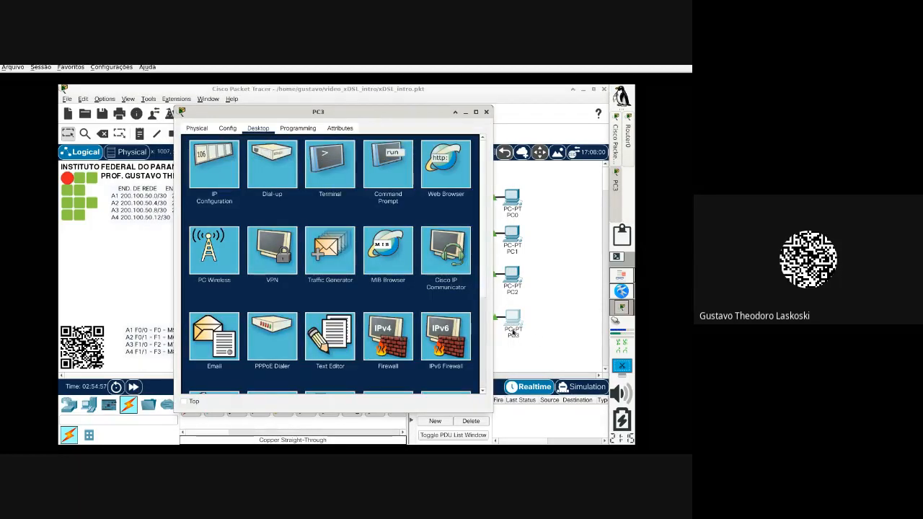
# Step: Ping 200.100.50.1 twice from PC3's command prompt, ending with 4 of 4 replies
pyautogui.click(388, 166)
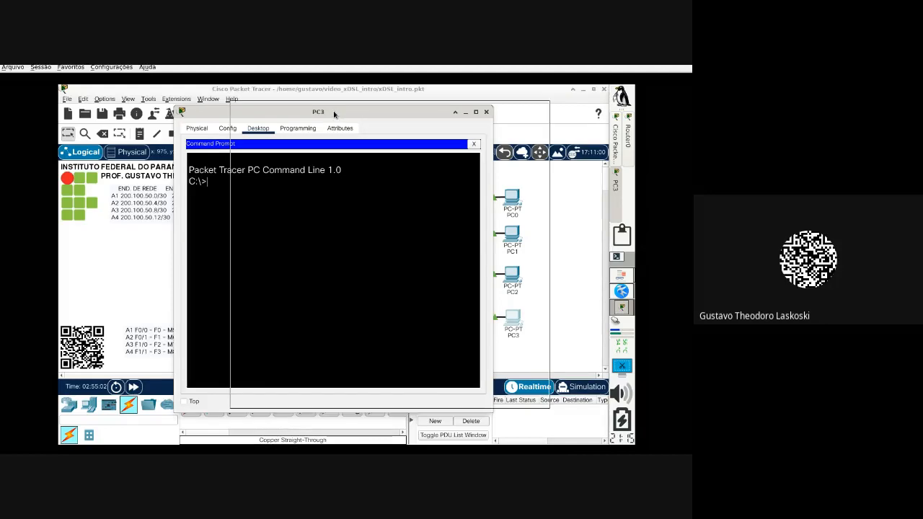
pyautogui.moveTo(334, 113); pyautogui.dragTo(431, 106)
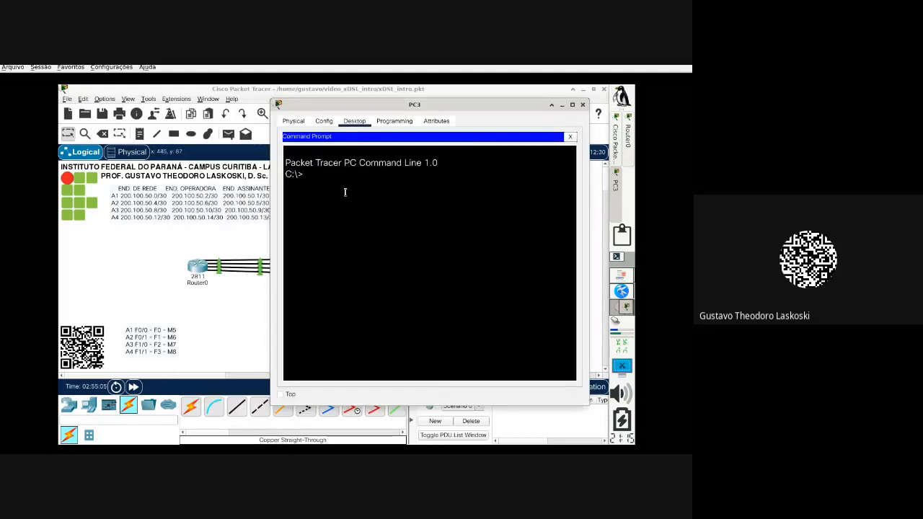
pyautogui.write('ping 200.100.50.')
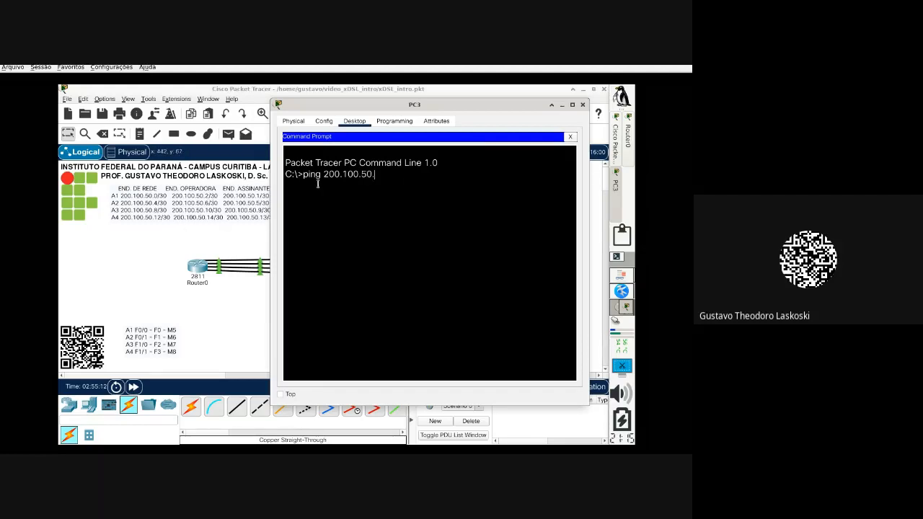
pyautogui.write('1')
pyautogui.press('Return')
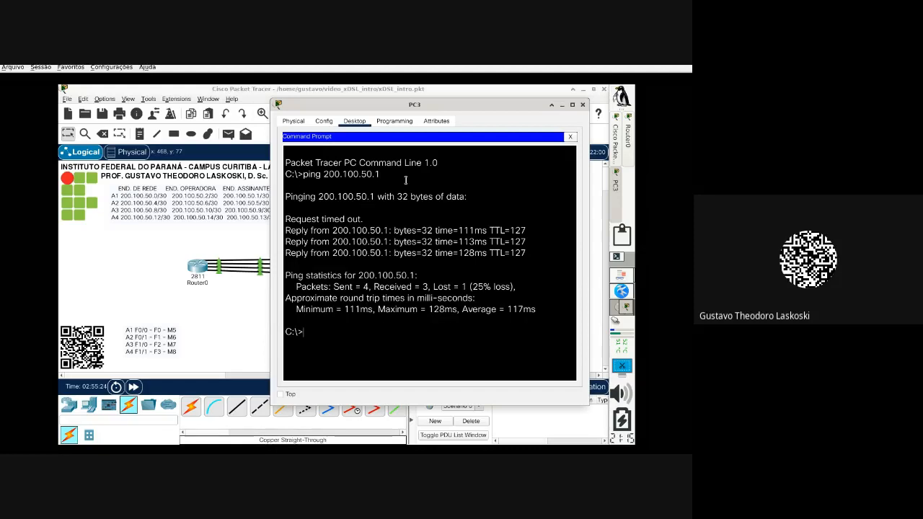
pyautogui.press('Up')
pyautogui.press('Return')
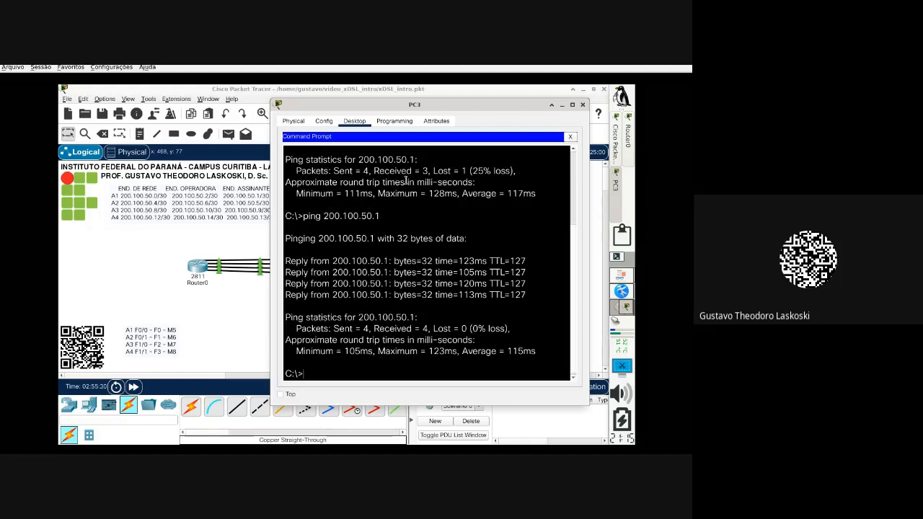
# Step: Ping gateway 200.100.50.5 twice from PC3, reaching 0% loss
pyautogui.press('Up')
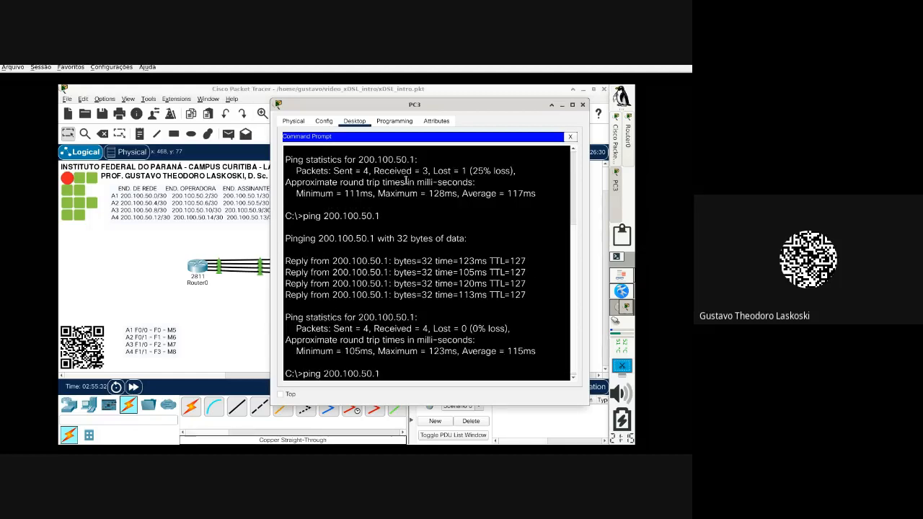
pyautogui.press('BackSpace')
pyautogui.write('5')
pyautogui.press('Return')
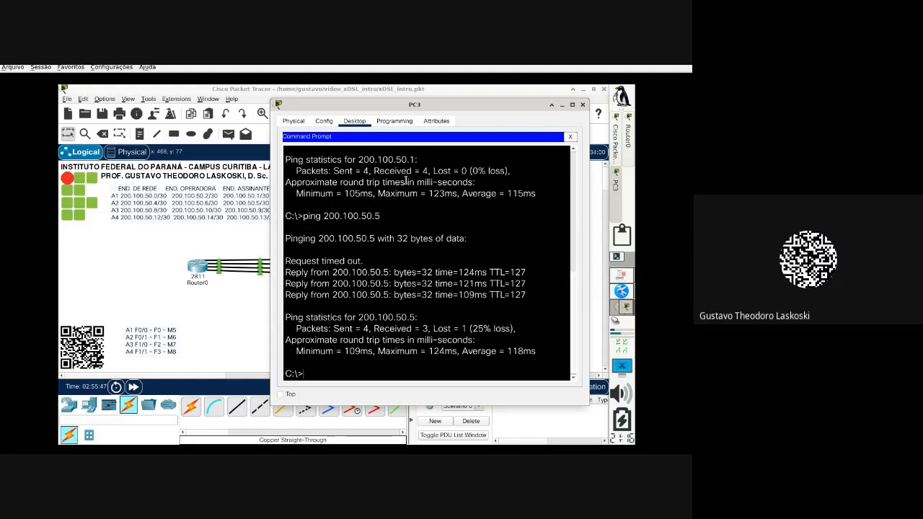
pyautogui.press('Up')
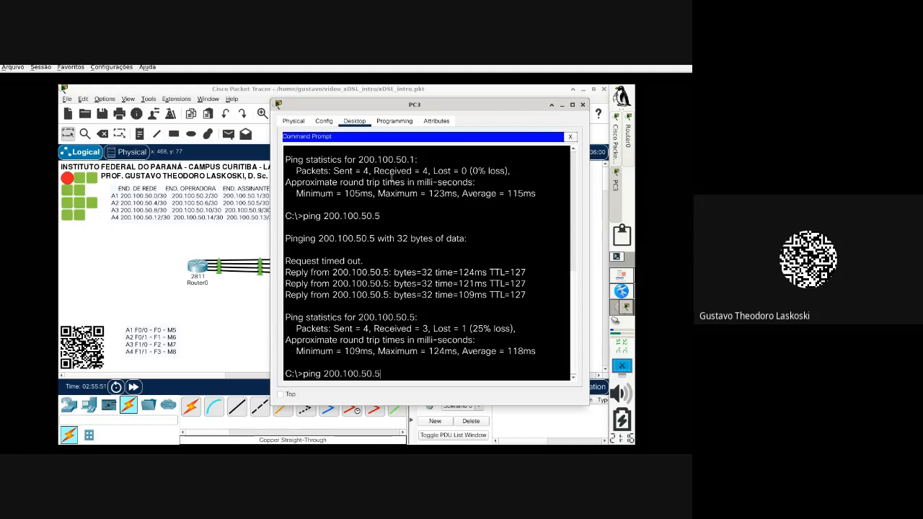
pyautogui.press('Return')
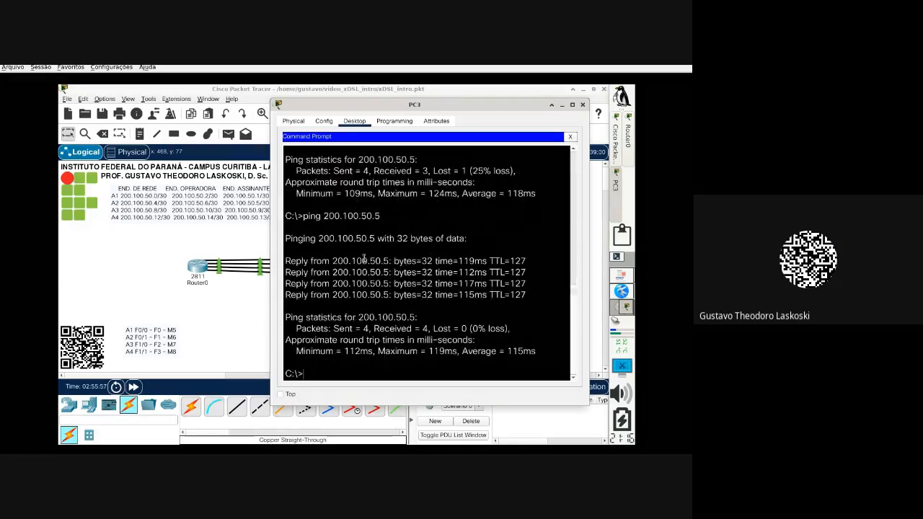
# Step: Try 'ping 200.100.50.9 -t', then begin rewriting the rejected command
pyautogui.press('Up')
pyautogui.press('BackSpace')
pyautogui.write('9')
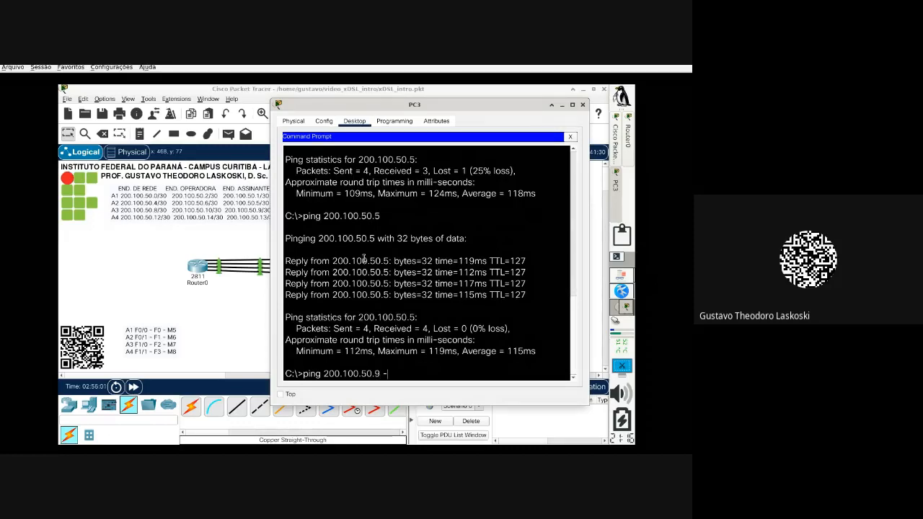
pyautogui.write(' -t')
pyautogui.press('Return')
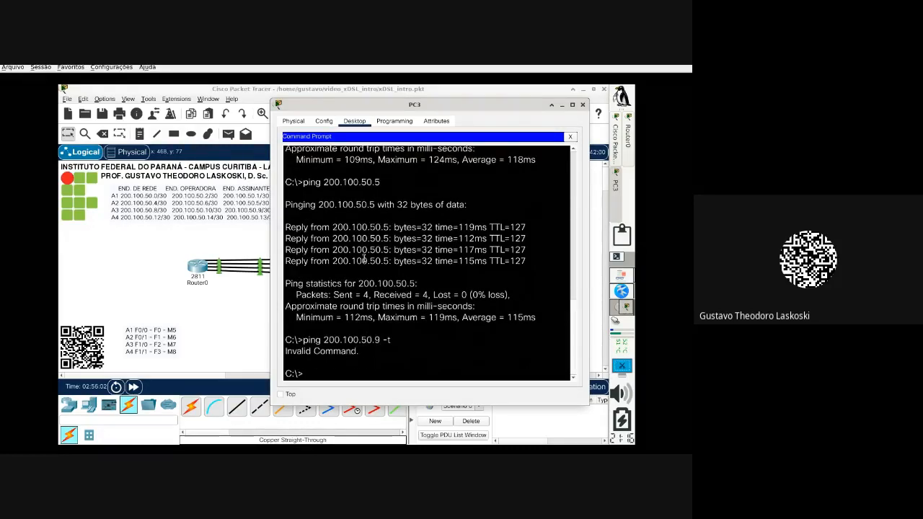
pyautogui.press('Up')
pyautogui.press('BackSpace')
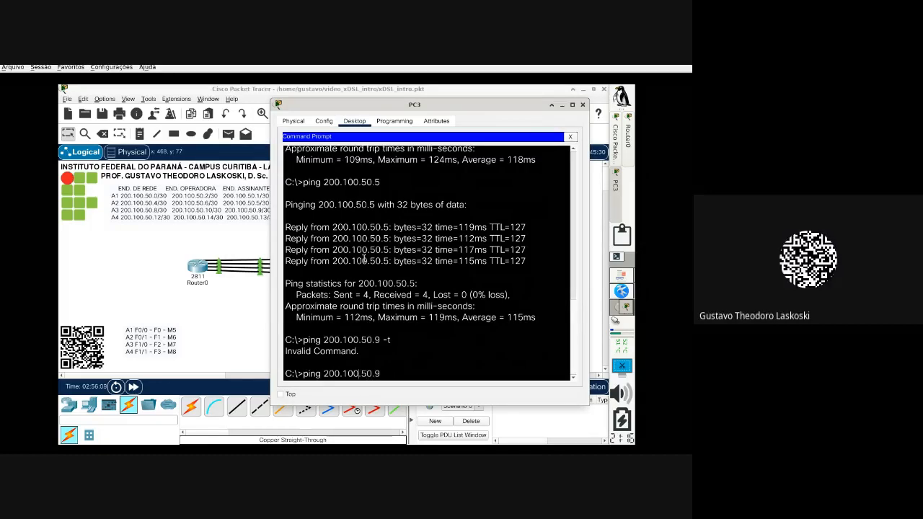
# Step: Run 'ping -t 200.100.50.9' from PC3, stop it with Ctrl+C and review the statistics
pyautogui.write('-t')
pyautogui.press('Return')
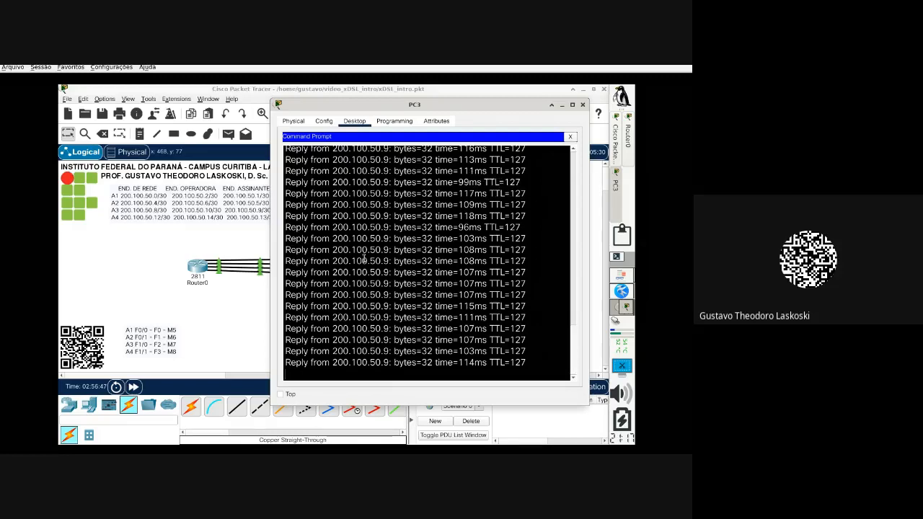
pyautogui.hotkey('ctrl', 'c')
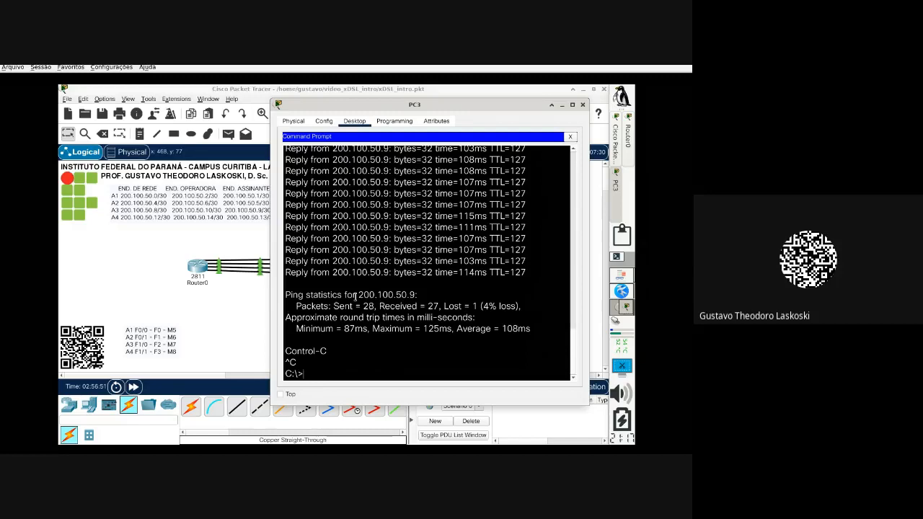
pyautogui.moveTo(358, 297); pyautogui.dragTo(530, 308)
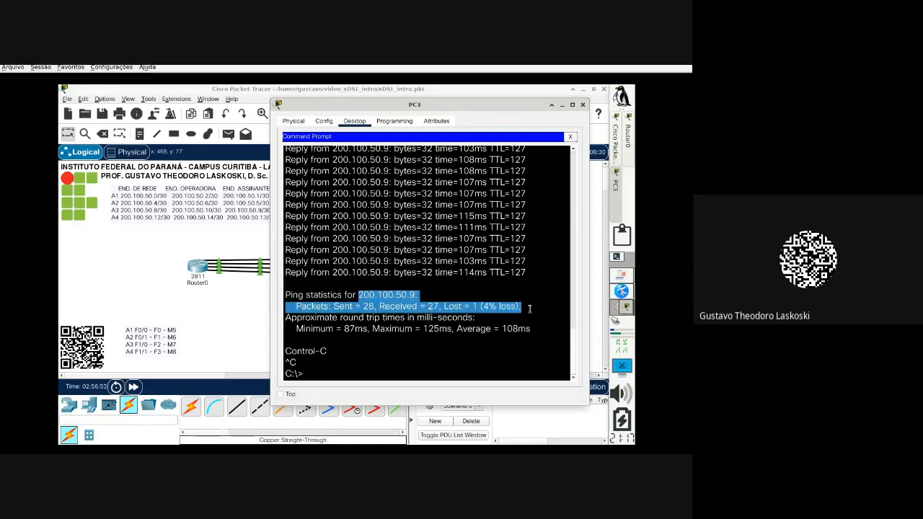
pyautogui.click(382, 375)
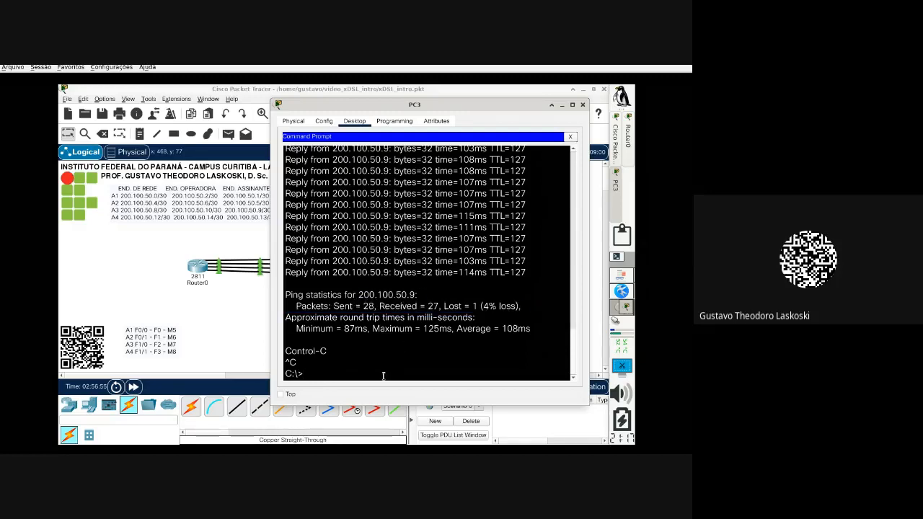
# Step: Repeat the continuous ping to 200.100.50.9, then bring Router0's CLI to the front
pyautogui.press('Up')
pyautogui.press('Return')
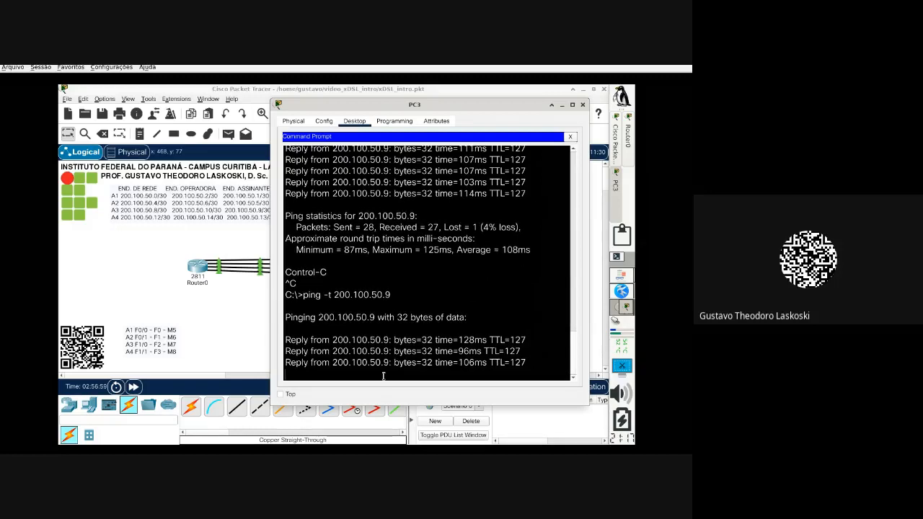
pyautogui.hotkey('ctrl', 'c')
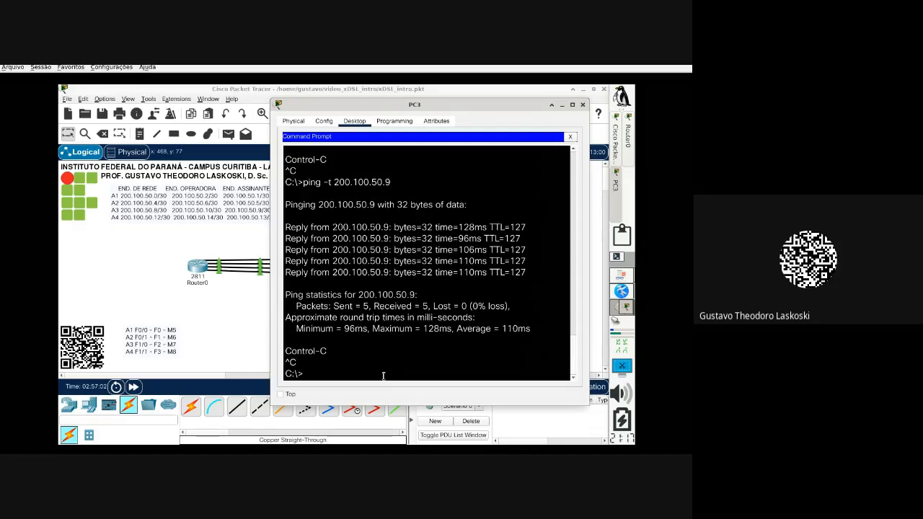
pyautogui.click(196, 313)
pyautogui.click(198, 268)
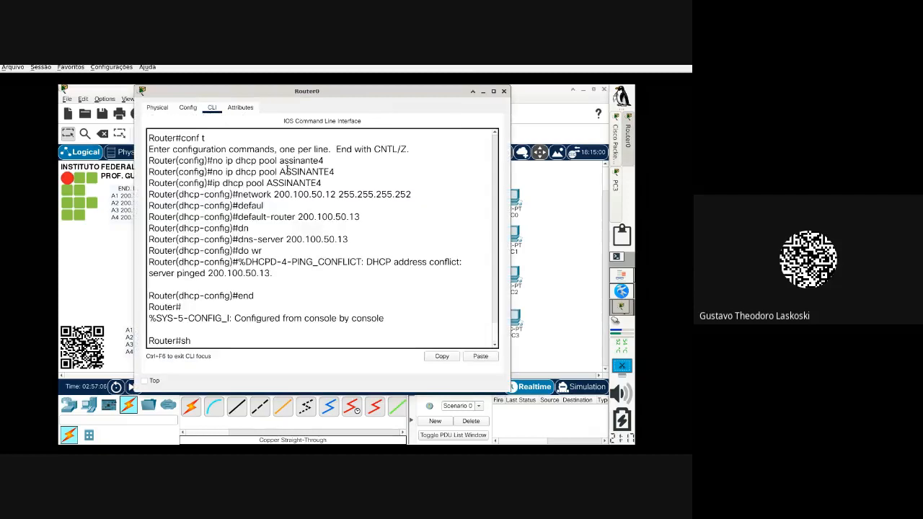
# Step: Maximize Router0's CLI window and run show running-config (sh run)
pyautogui.click(493, 92)
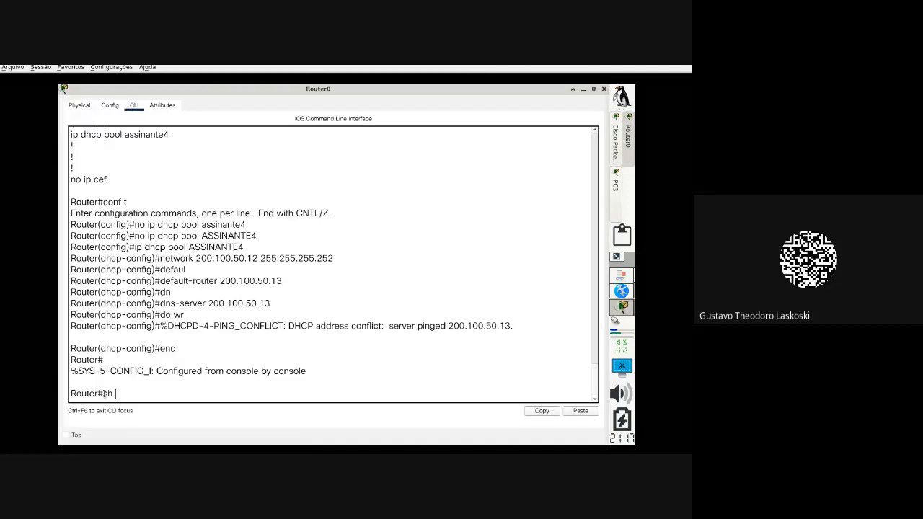
pyautogui.write('sh run')
pyautogui.press('Tab')
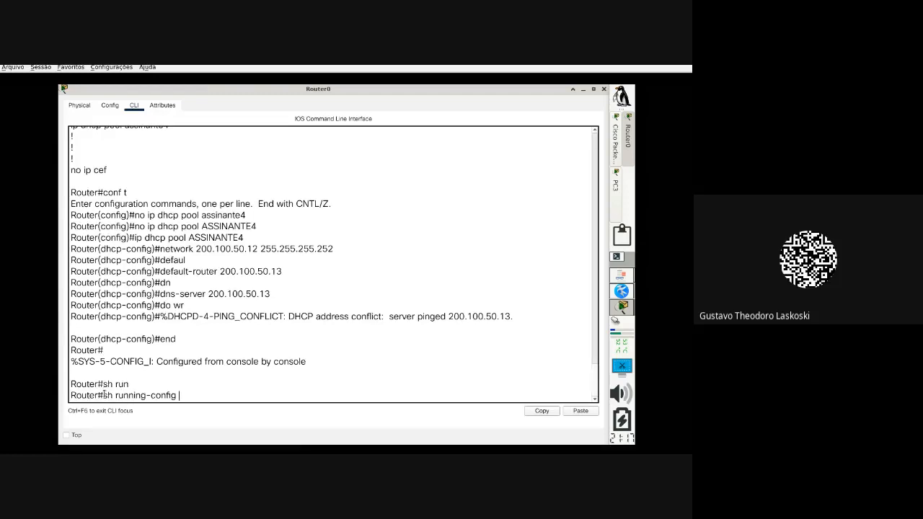
pyautogui.press('Return')
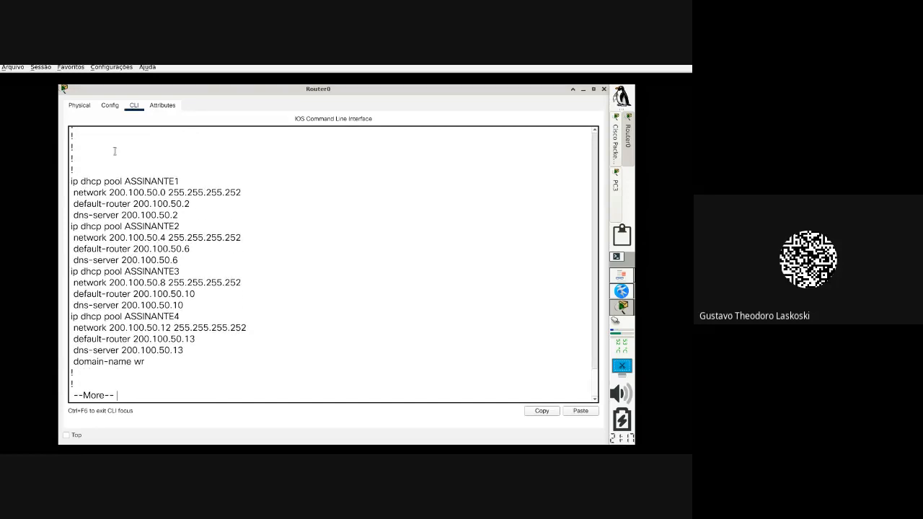
# Step: Review the DHCP pools ASSINANTE1–4, then page down to the FastEthernet interface settings
pyautogui.moveTo(186, 349); pyautogui.dragTo(68, 182)
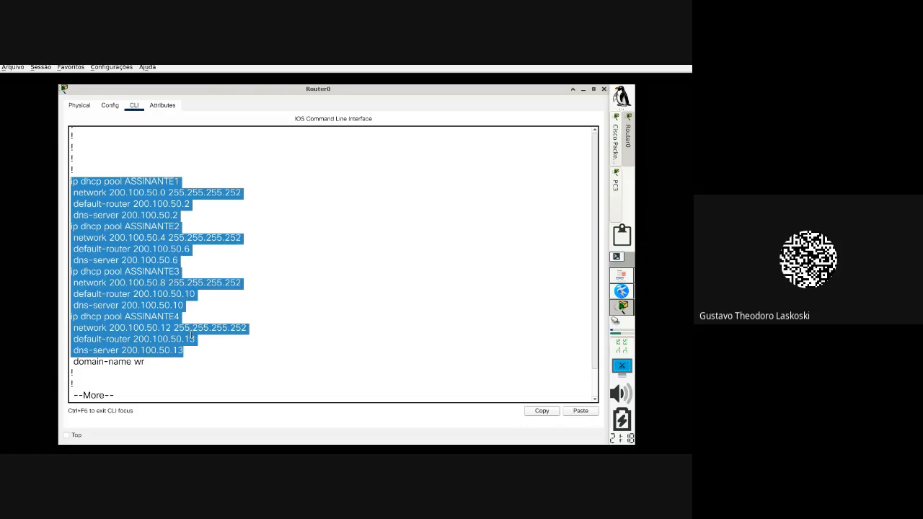
pyautogui.click(214, 328)
pyautogui.press('Return')
pyautogui.press('Return')
pyautogui.press('Return')
pyautogui.press('Return')
pyautogui.press('Return')
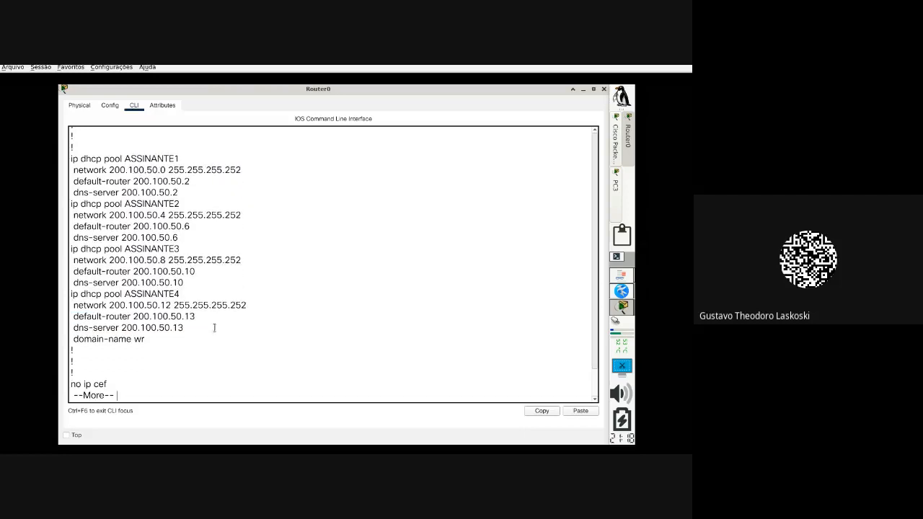
pyautogui.press('Return')
pyautogui.press('Return')
pyautogui.press('Return')
pyautogui.press('Return')
pyautogui.press('Return')
pyautogui.press('Return')
pyautogui.press('Return')
pyautogui.press('Return')
pyautogui.press('Return')
pyautogui.press('Return')
pyautogui.press('Return')
pyautogui.press('Return')
pyautogui.press('Return')
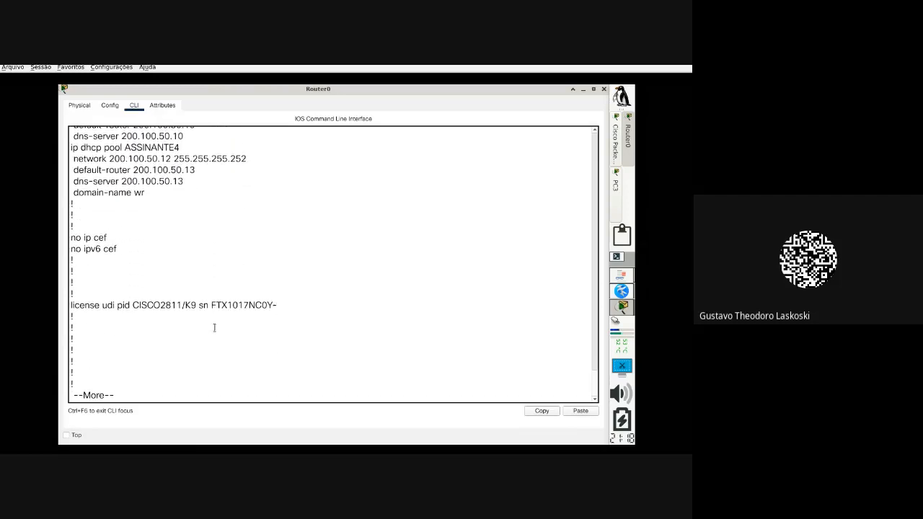
pyautogui.press('Return')
pyautogui.press('Return')
pyautogui.press('Return')
pyautogui.press('Return')
pyautogui.press('Return')
pyautogui.press('Return')
pyautogui.press('Return')
pyautogui.press('Return')
pyautogui.press('Return')
pyautogui.press('Return')
pyautogui.press('Return')
pyautogui.press('Return')
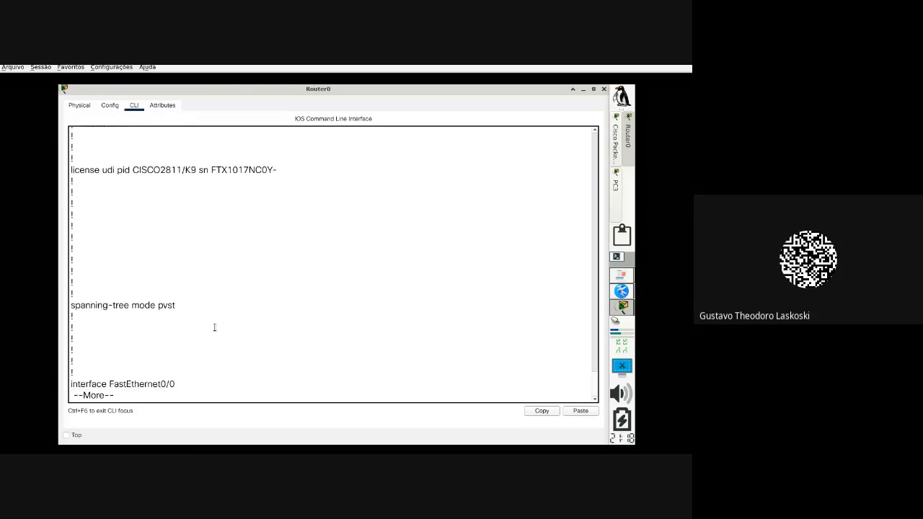
pyautogui.press('Return')
pyautogui.press('Return')
pyautogui.press('Return')
pyautogui.press('Return')
pyautogui.press('Return')
pyautogui.press('Return')
pyautogui.press('Return')
pyautogui.press('Return')
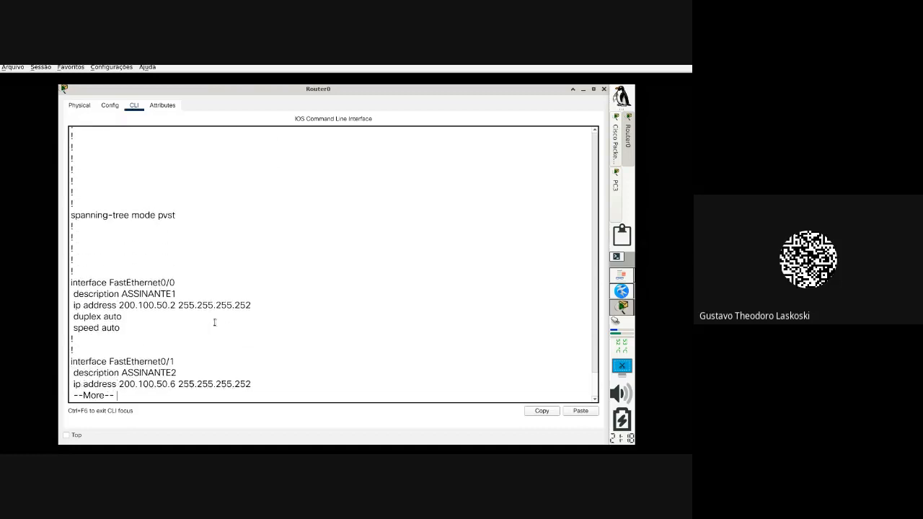
pyautogui.press('Return')
pyautogui.press('Return')
pyautogui.press('Return')
pyautogui.press('Return')
pyautogui.press('Return')
pyautogui.press('Return')
pyautogui.press('Return')
pyautogui.press('Return')
pyautogui.press('Return')
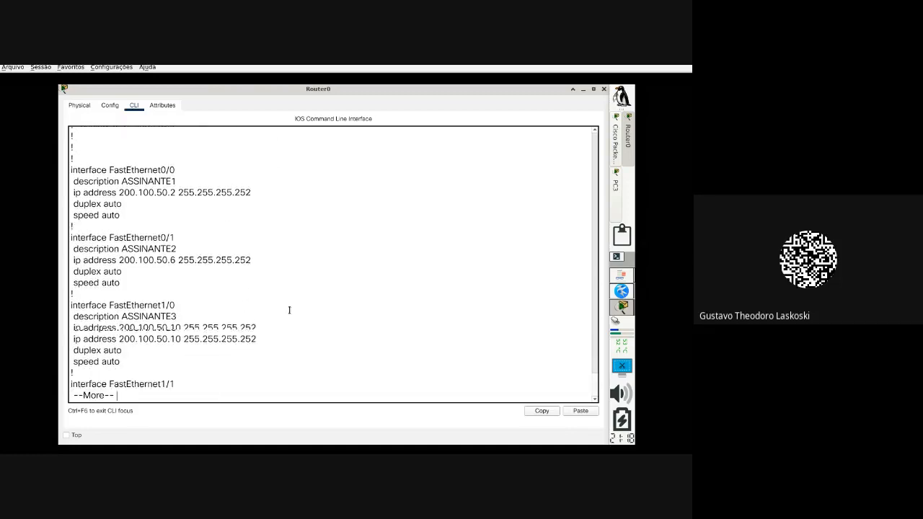
pyautogui.press('Return')
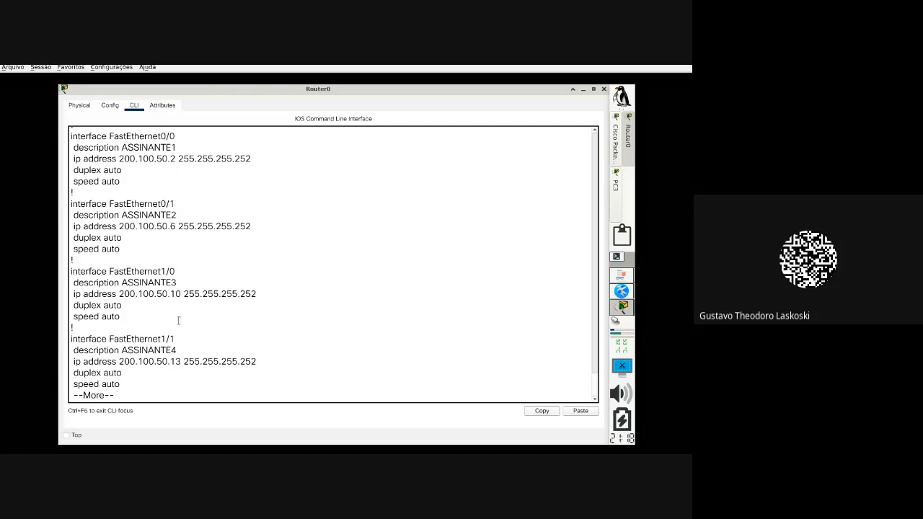
# Step: Check interface ASSINANTE1's address 200.100.50.2 and mask, then end the listing with Ctrl+C
pyautogui.moveTo(165, 157); pyautogui.dragTo(260, 161)
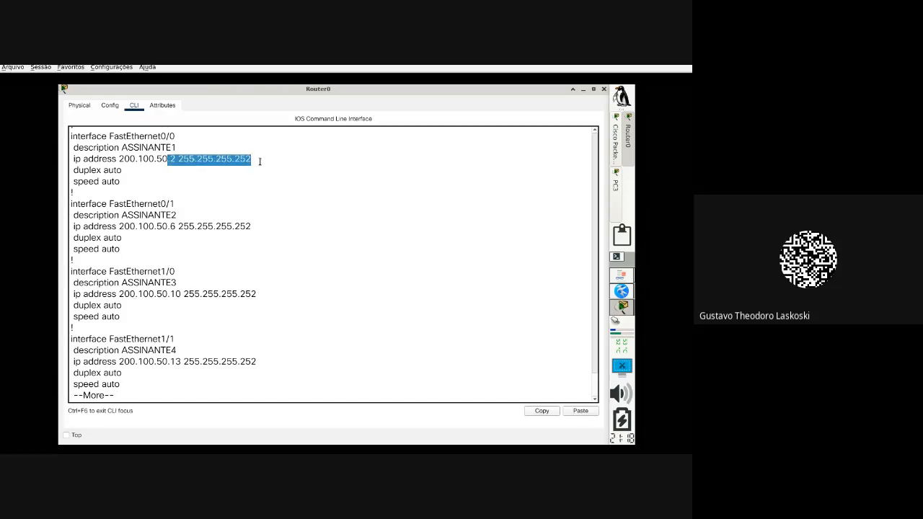
pyautogui.click(128, 148)
pyautogui.doubleClick(128, 147)
pyautogui.moveTo(176, 158); pyautogui.dragTo(95, 151)
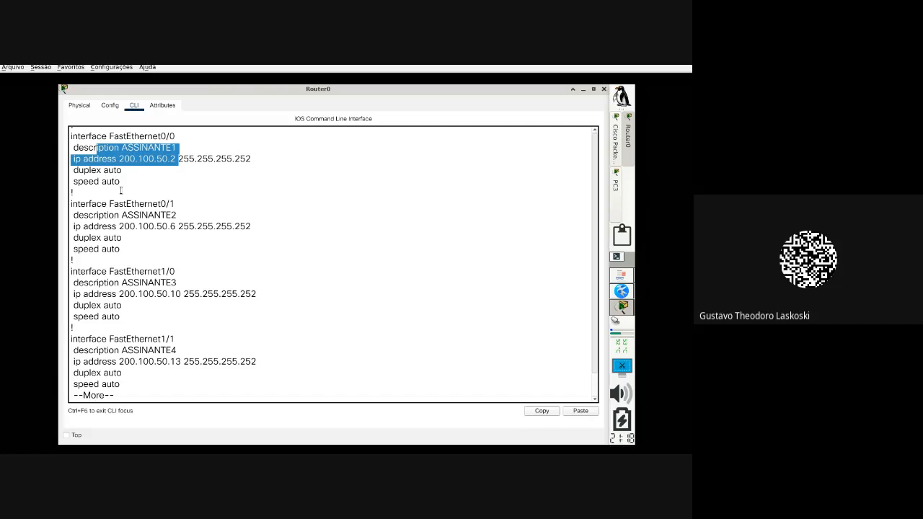
pyautogui.hotkey('ctrl', 'c')
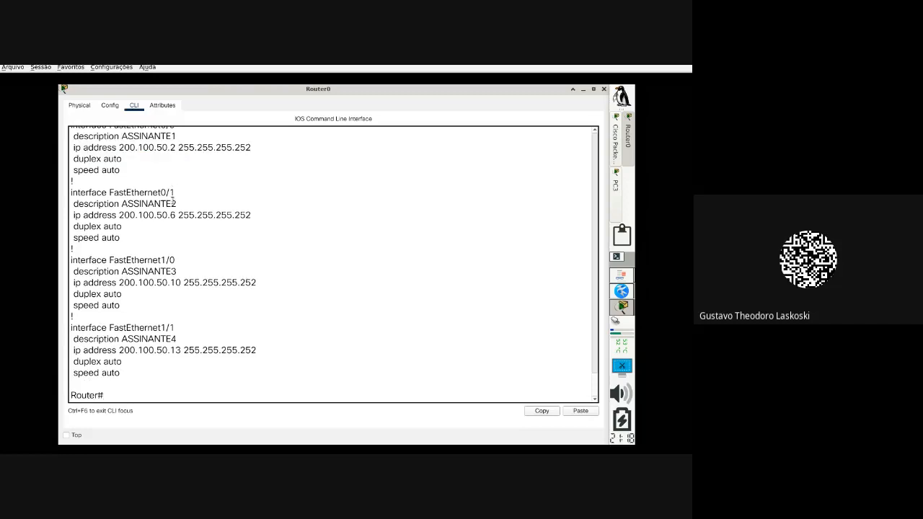
# Step: Run sh ip route and inspect the eight routes, including local 200.100.50.2/32
pyautogui.write('sh ip route')
pyautogui.press('Return')
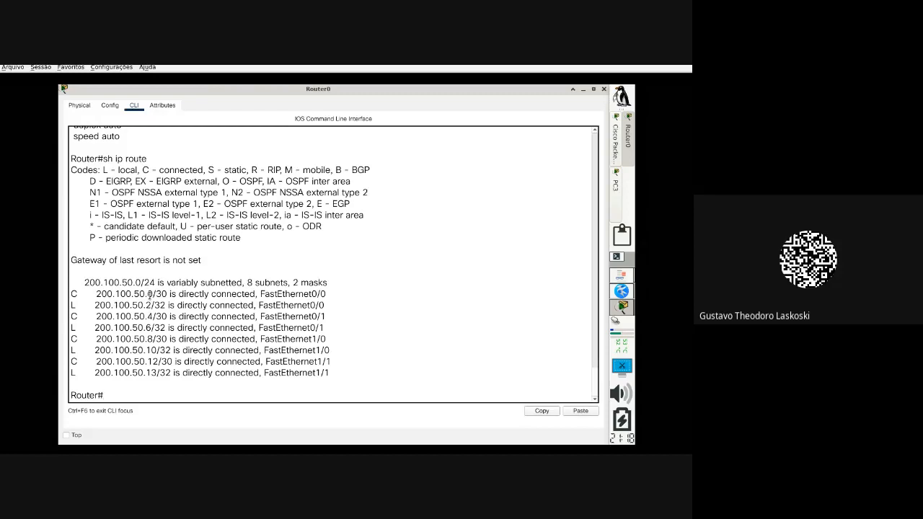
pyautogui.moveTo(149, 294); pyautogui.dragTo(121, 361)
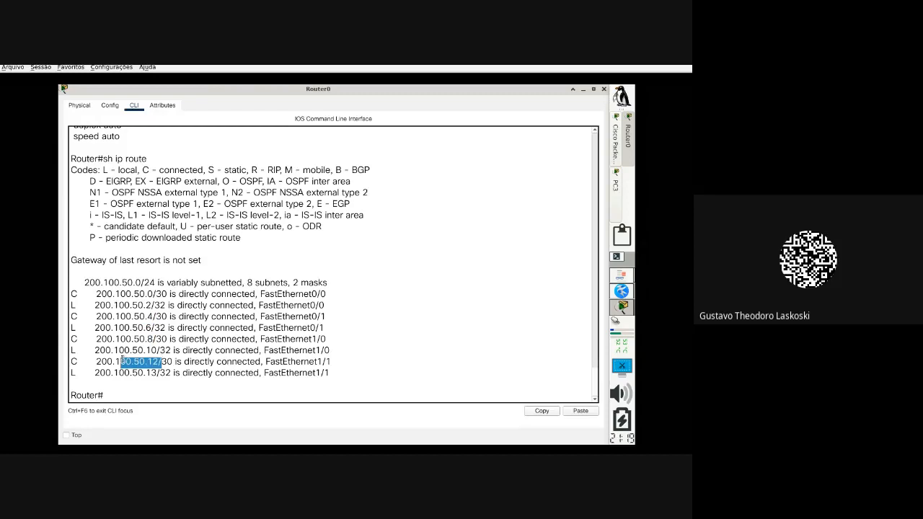
pyautogui.moveTo(337, 373); pyautogui.dragTo(64, 294)
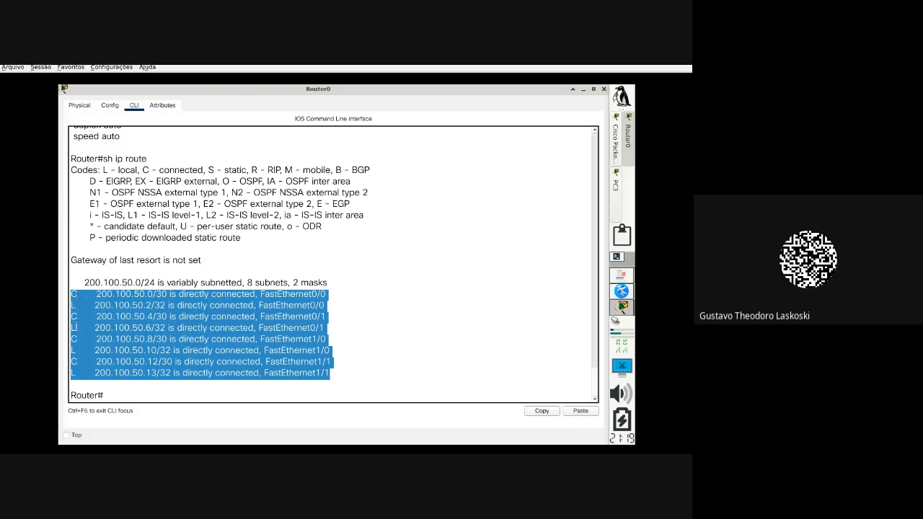
pyautogui.moveTo(72, 306); pyautogui.dragTo(323, 307)
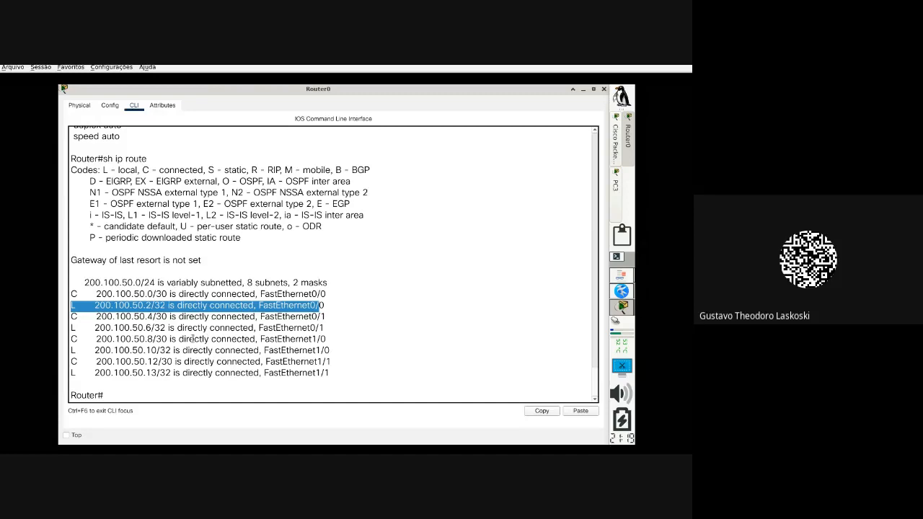
pyautogui.click(160, 396)
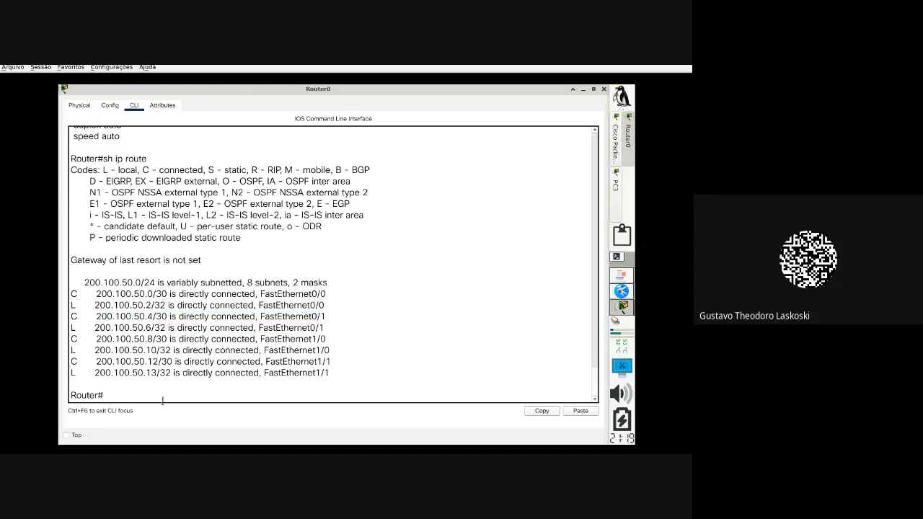
# Step: Show only connected routes: 200.100.50.0, .4, .8 and .12 /30 networks
pyautogui.write('sh ip route cc')
pyautogui.press('BackSpace')
pyautogui.write('o')
pyautogui.press('Tab')
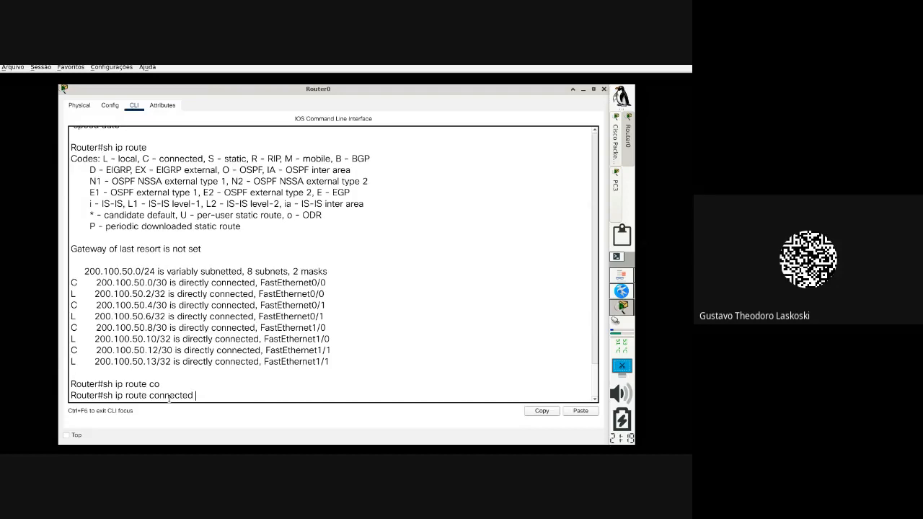
pyautogui.press('Return')
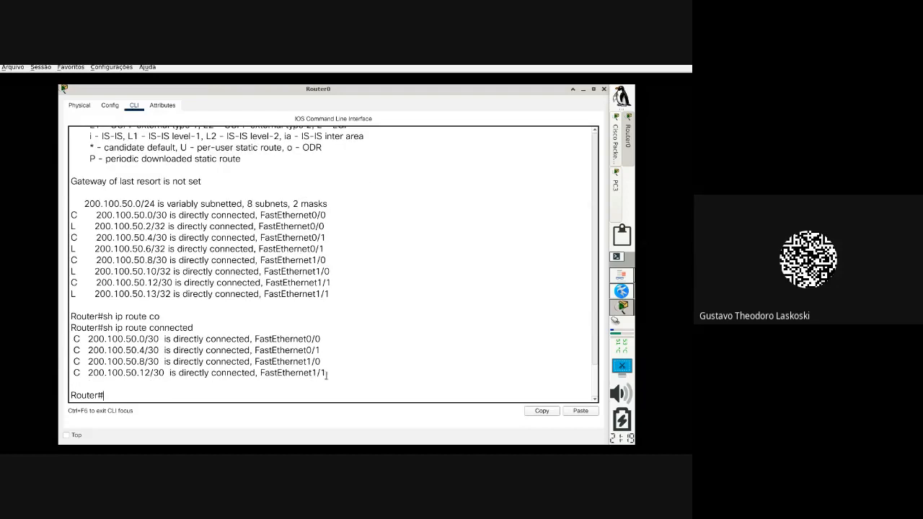
pyautogui.moveTo(74, 383); pyautogui.dragTo(70, 338)
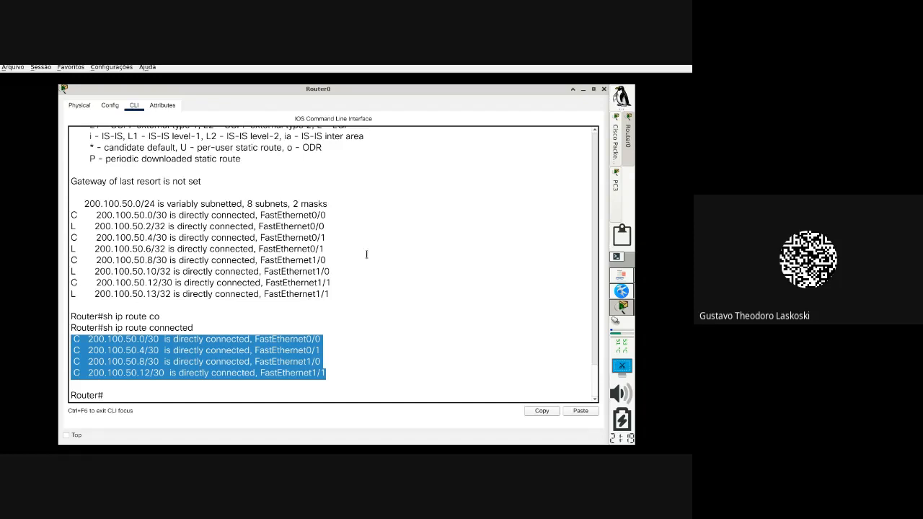
pyautogui.click(625, 280)
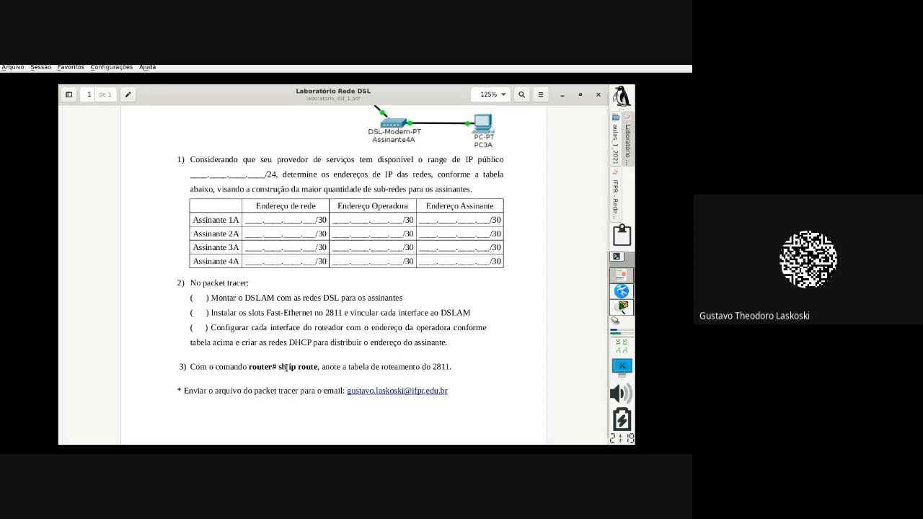
pyautogui.moveTo(278, 365); pyautogui.dragTo(319, 368)
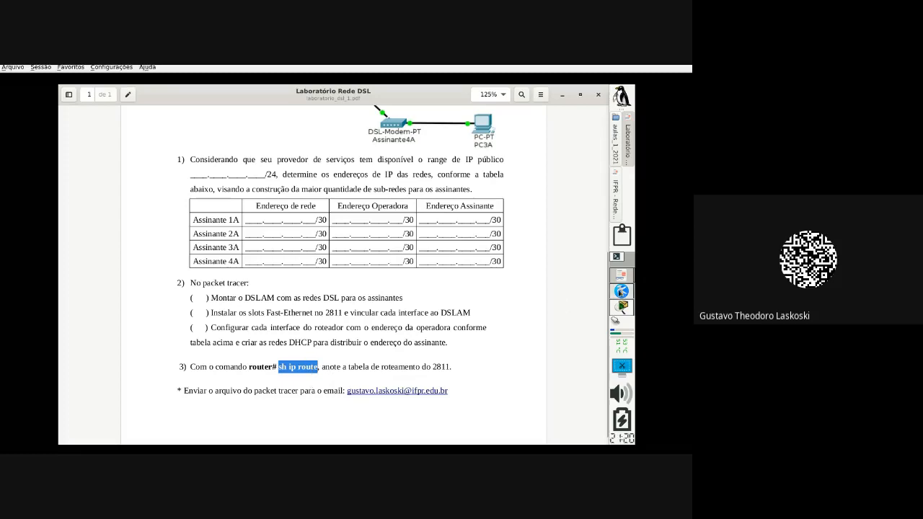
pyautogui.click(622, 307)
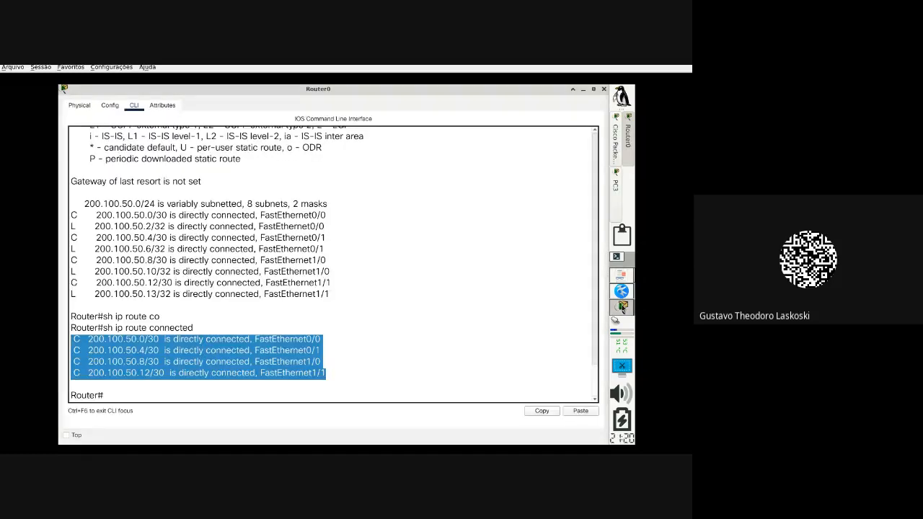